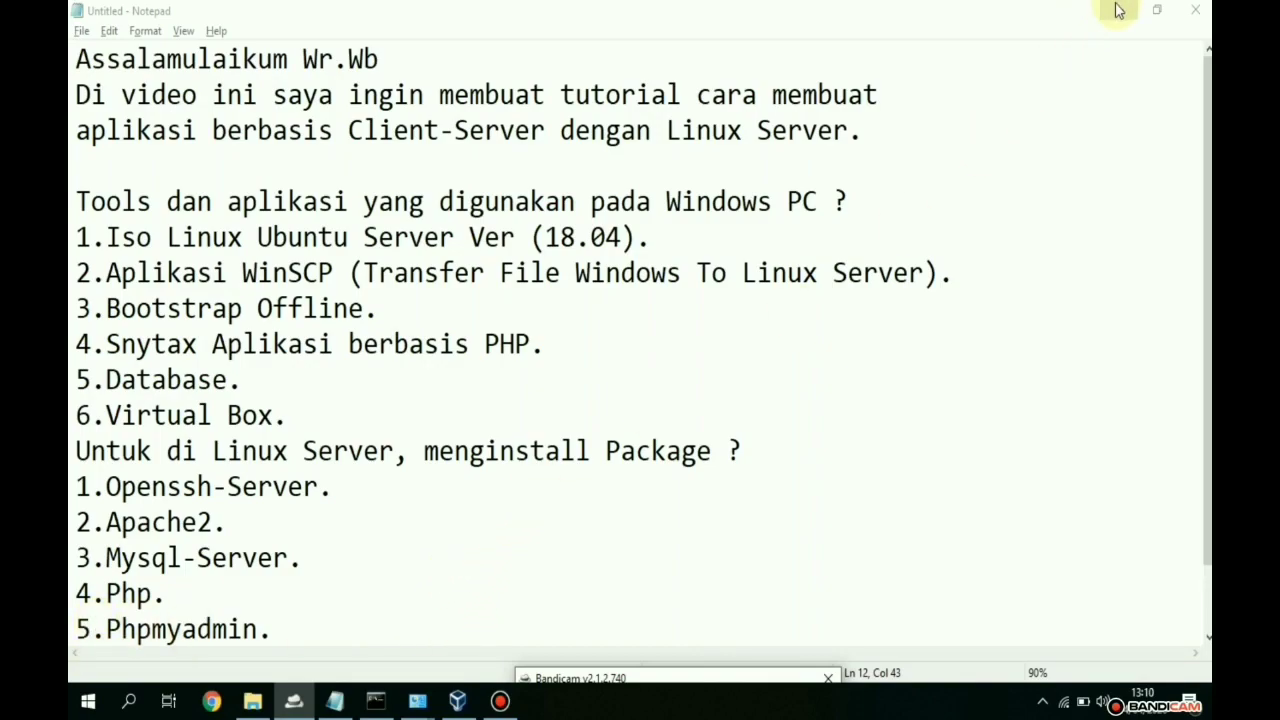
# - Check the host Wi-Fi with ipconfig: IPv4 192.168.1.2, mask 255.255.255.0, gateway 192.168.1.1
pyautogui.click(1066, 704)
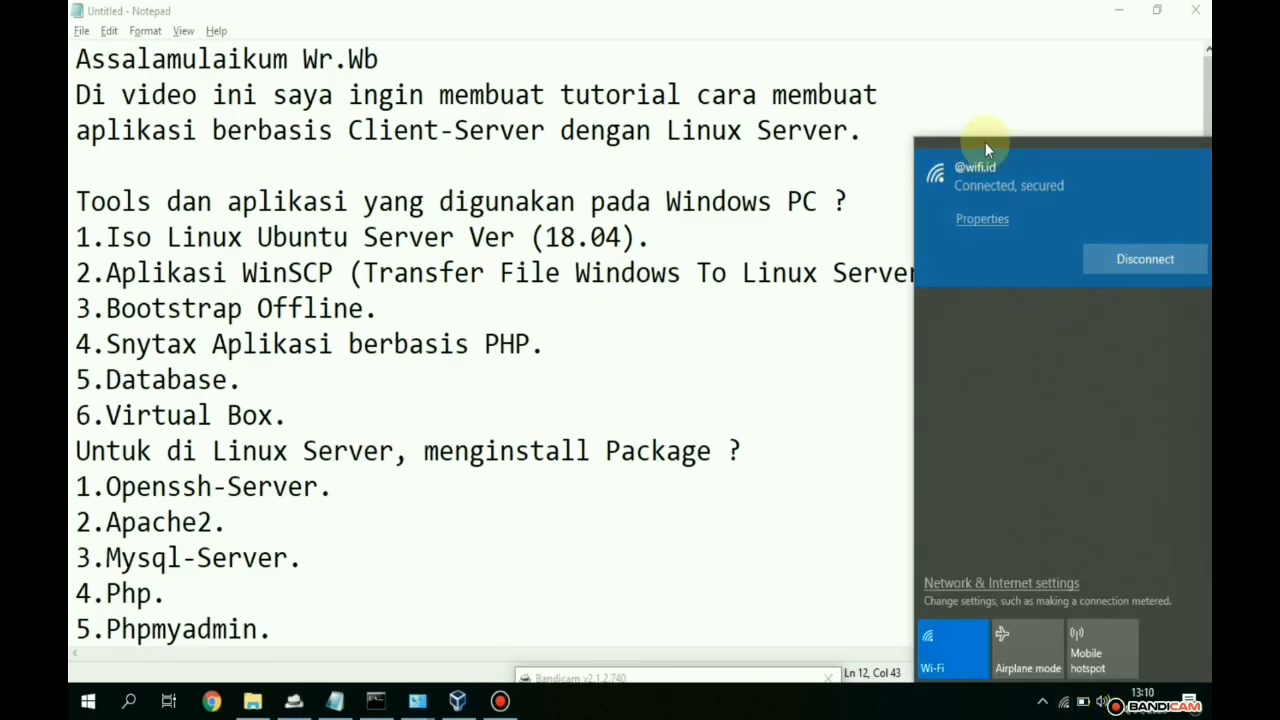
pyautogui.click(385, 703)
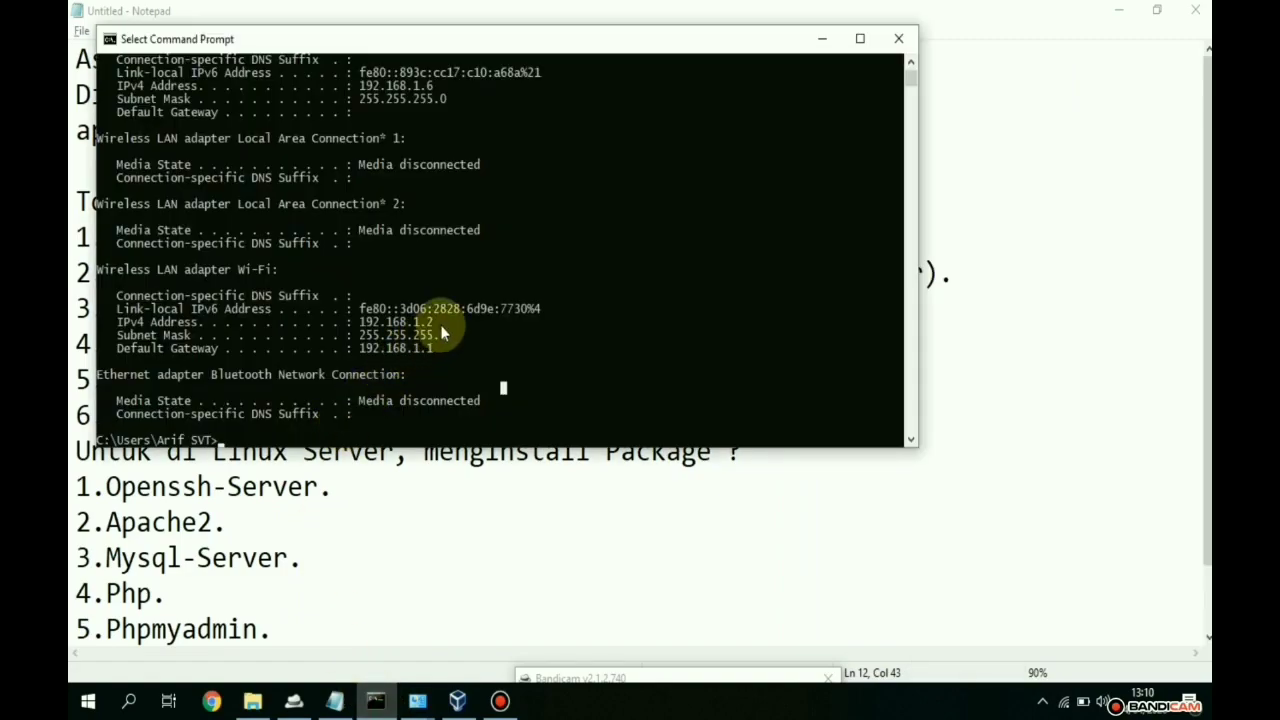
pyautogui.scroll(2, 447, 310)
pyautogui.scroll(-3, 380, 271)
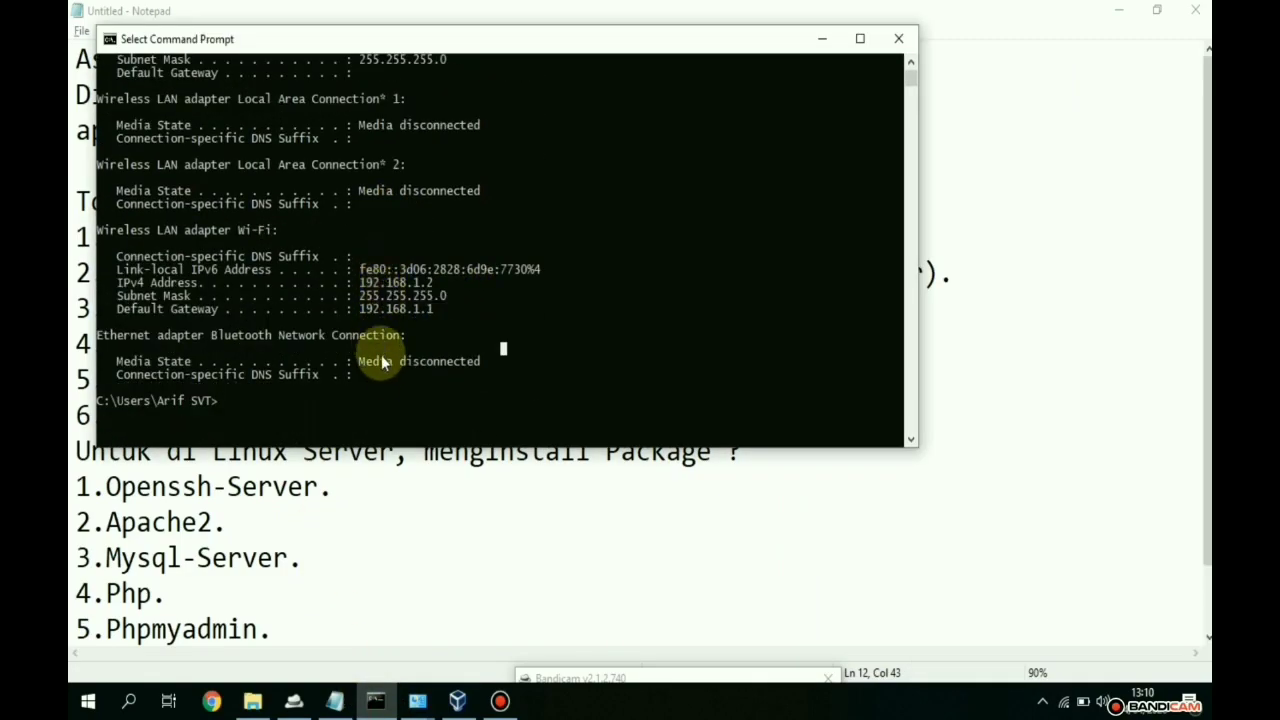
pyautogui.write('ipconfig')
pyautogui.scroll(1, 375, 382)
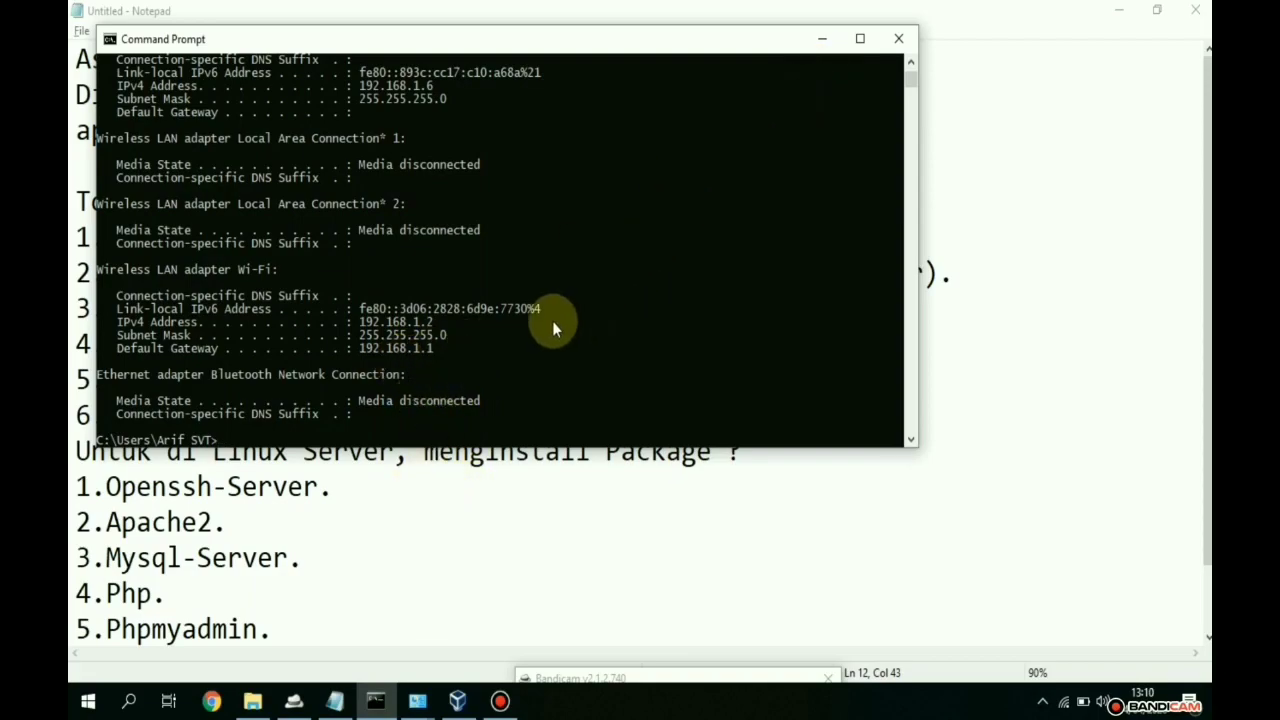
pyautogui.moveTo(437, 349); pyautogui.dragTo(363, 350)
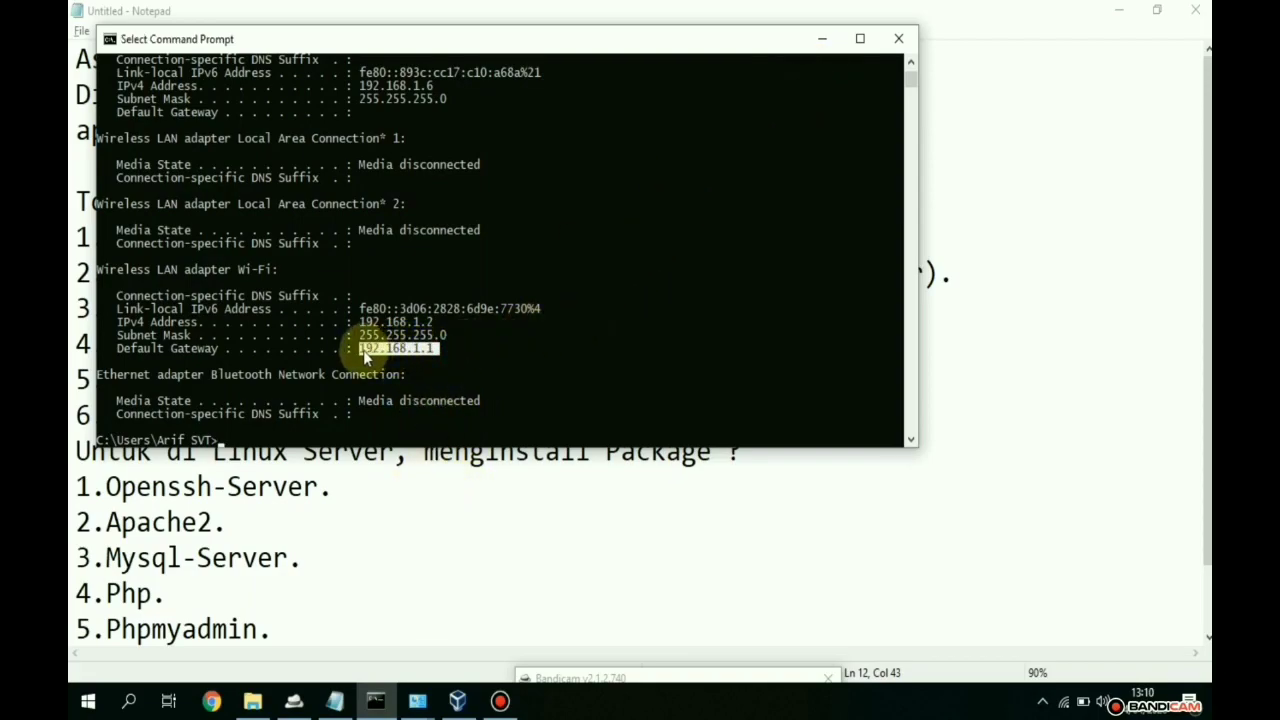
pyautogui.moveTo(454, 334); pyautogui.dragTo(362, 336)
pyautogui.click(597, 379)
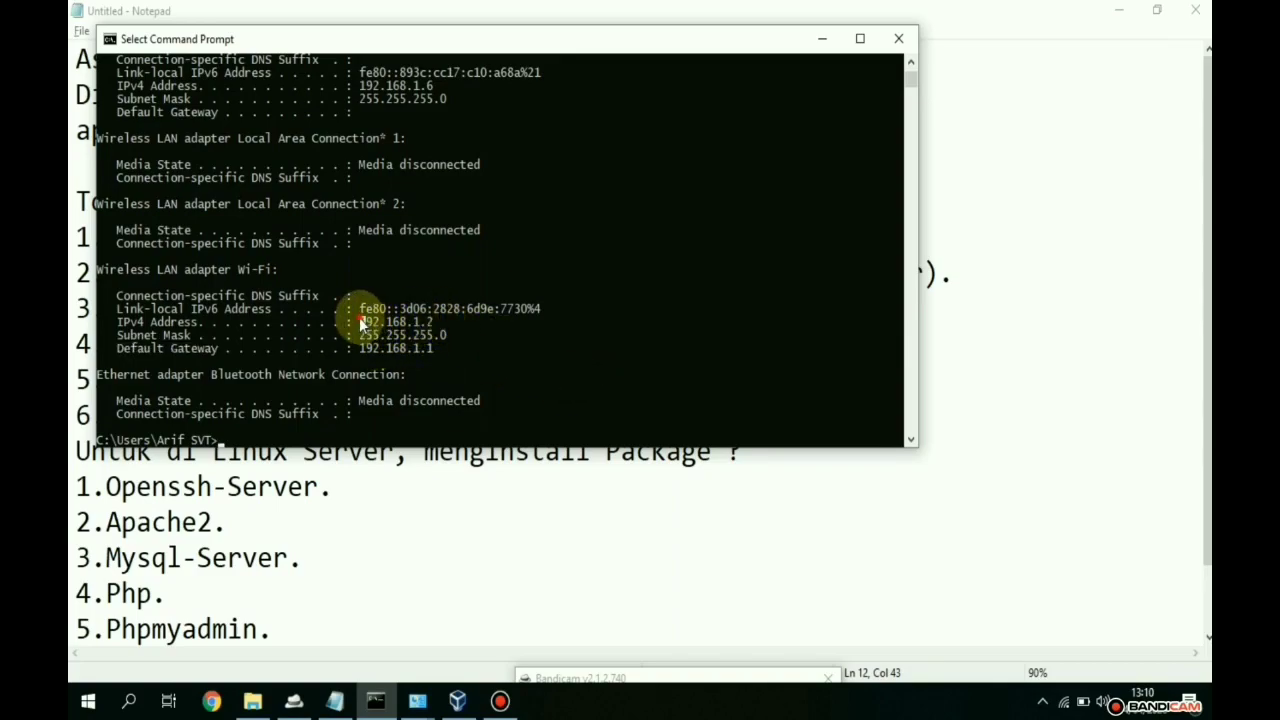
pyautogui.moveTo(364, 322); pyautogui.dragTo(417, 334)
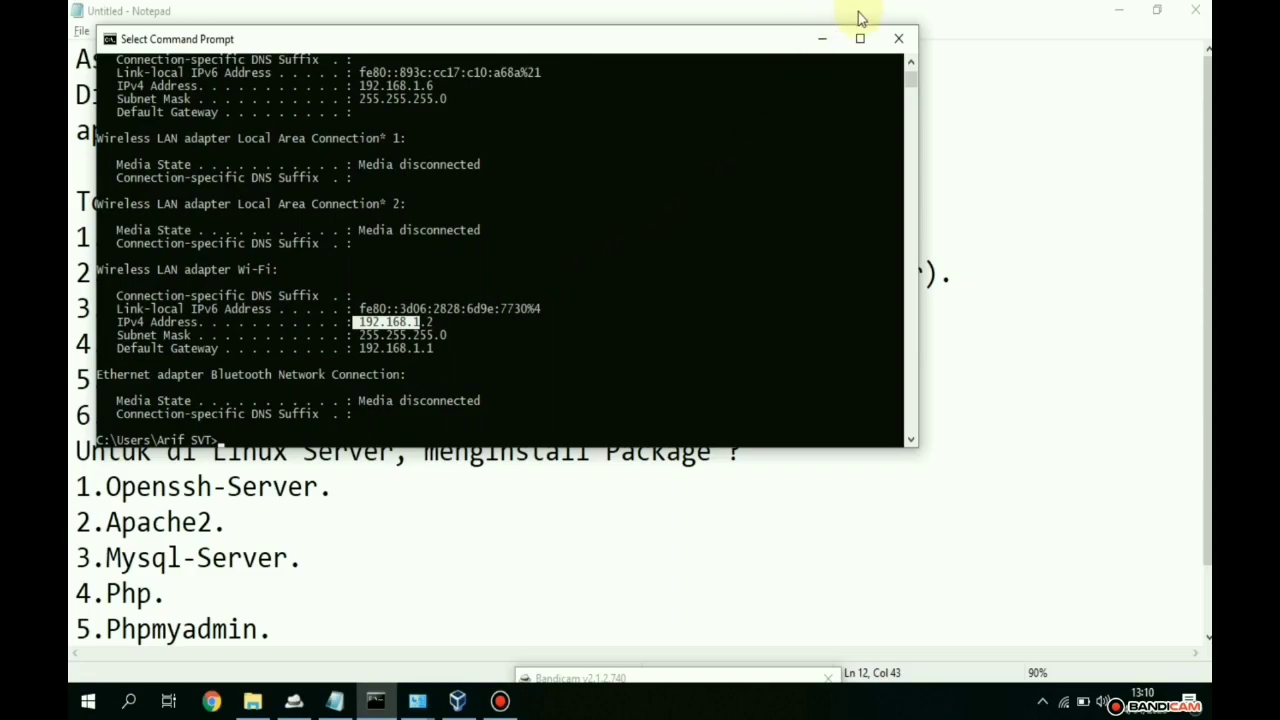
pyautogui.click(812, 42)
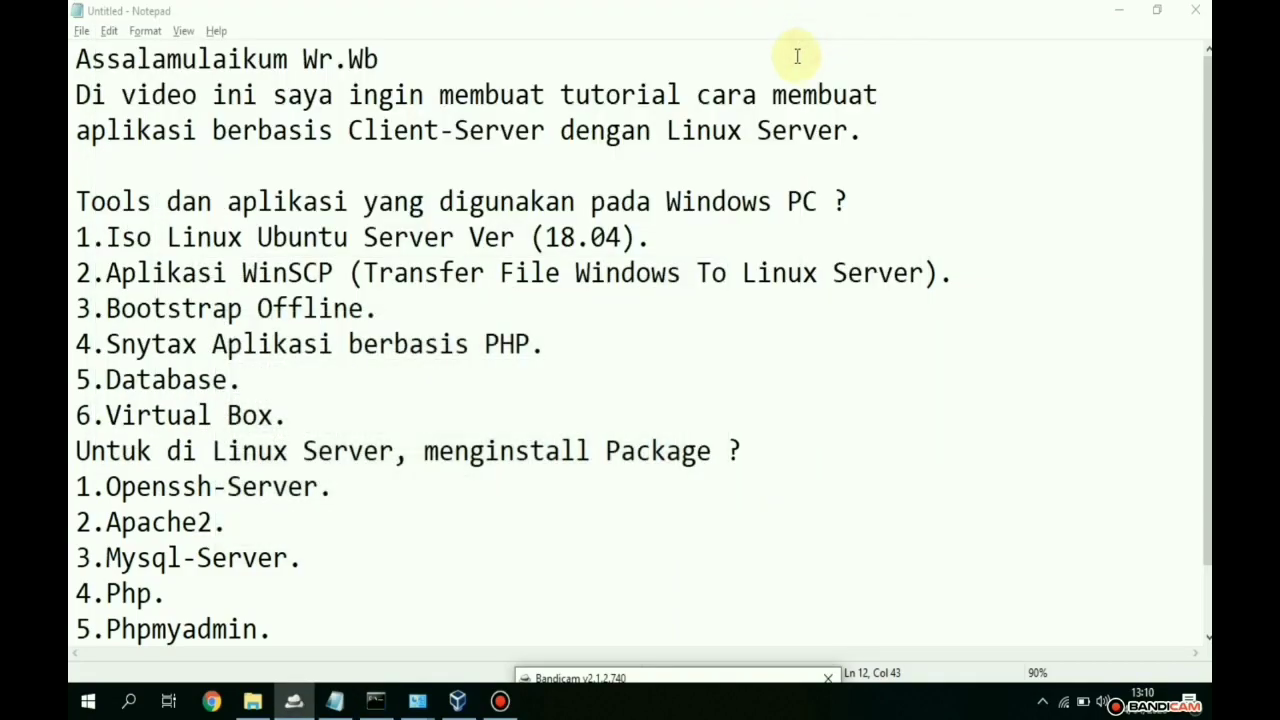
# - Close the old network windows and open the Wi-Fi adapter's properties from Network and Sharing Center
pyautogui.moveTo(416, 712)
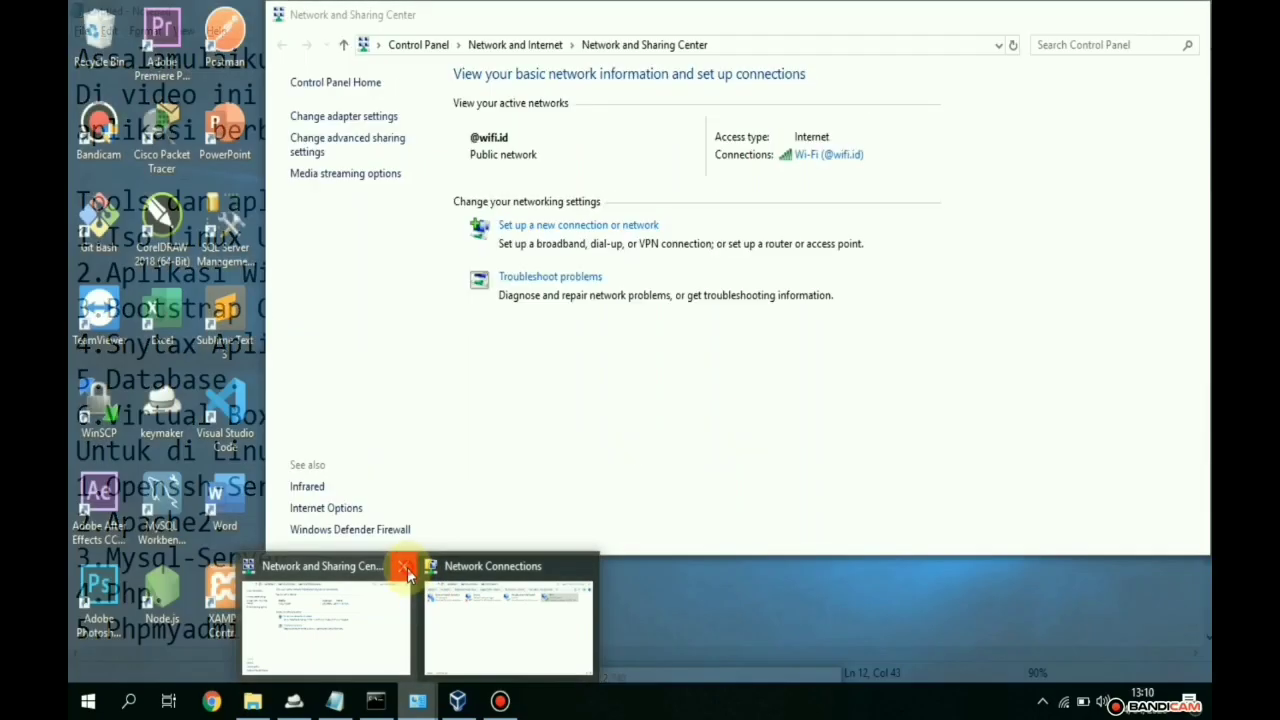
pyautogui.click(398, 566)
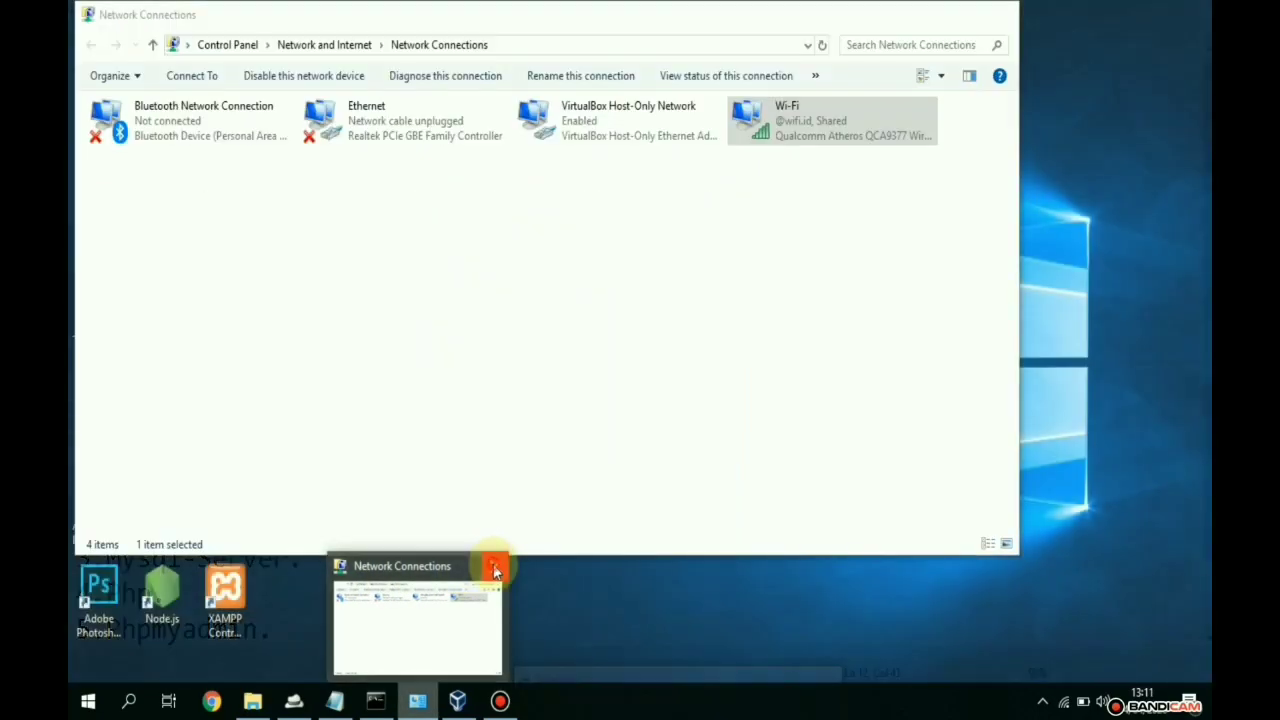
pyautogui.click(494, 566)
pyautogui.click(87, 701)
pyautogui.write('cont')
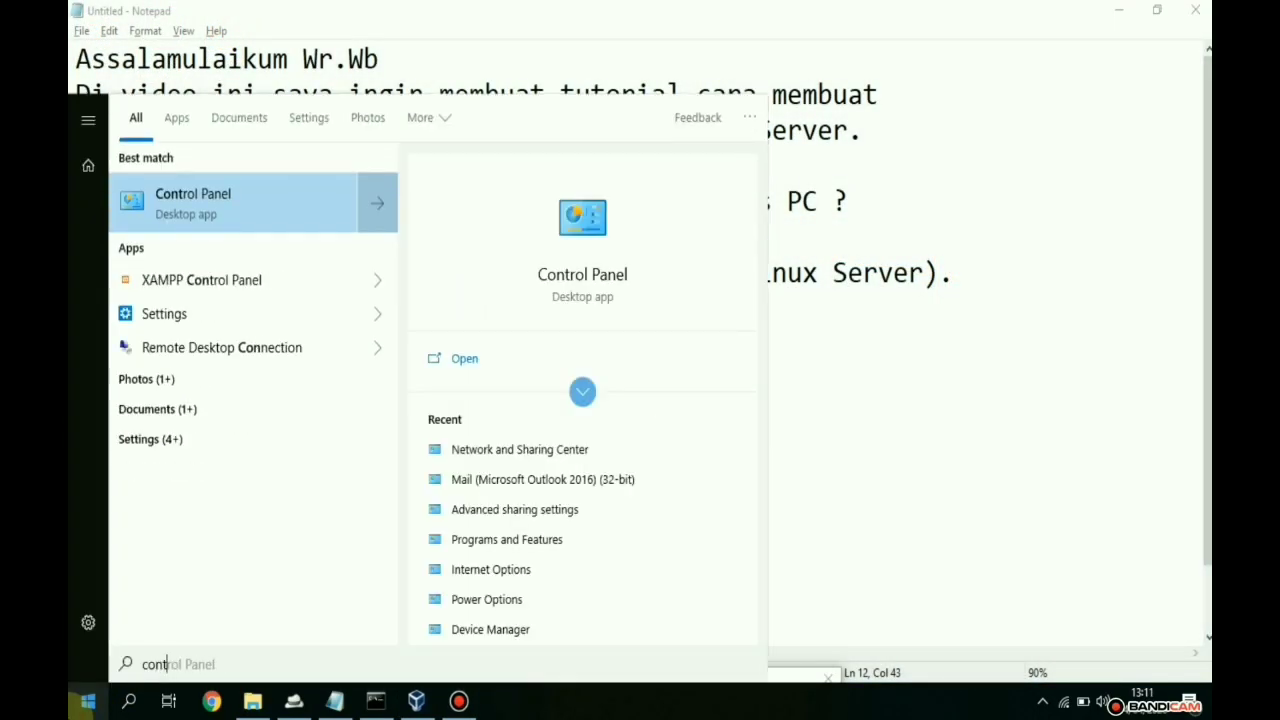
pyautogui.click(494, 453)
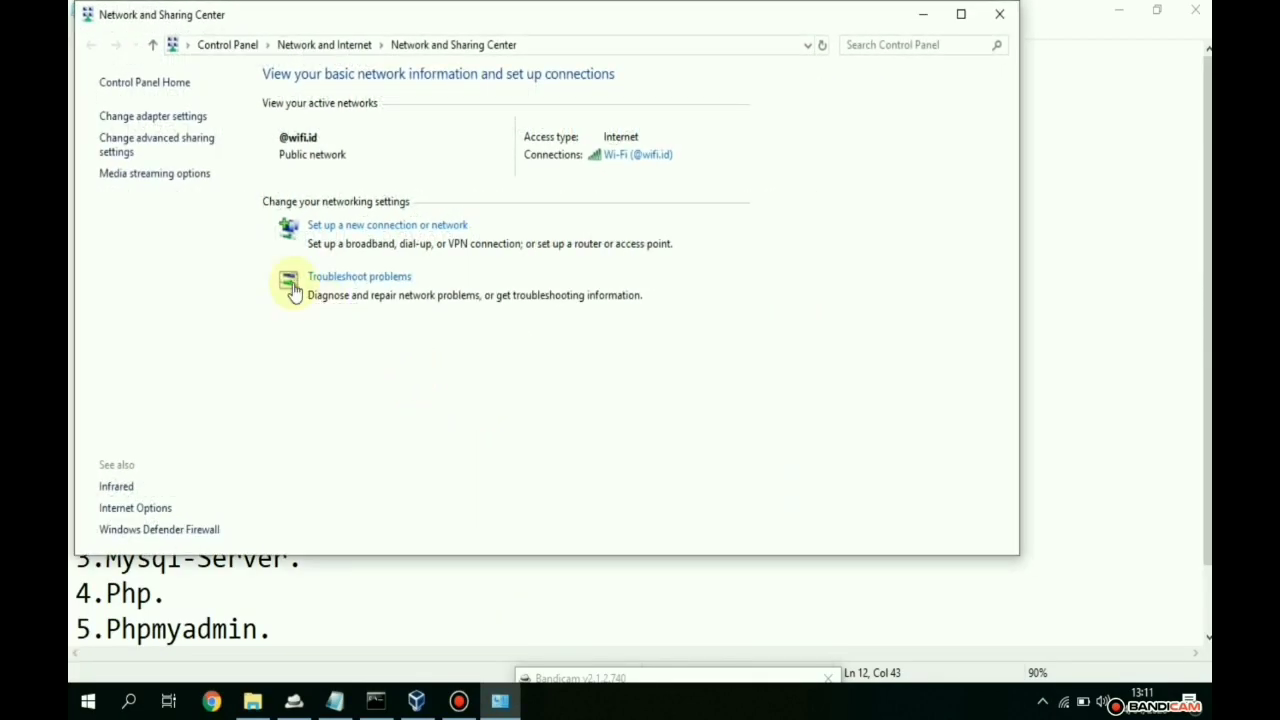
pyautogui.click(140, 117)
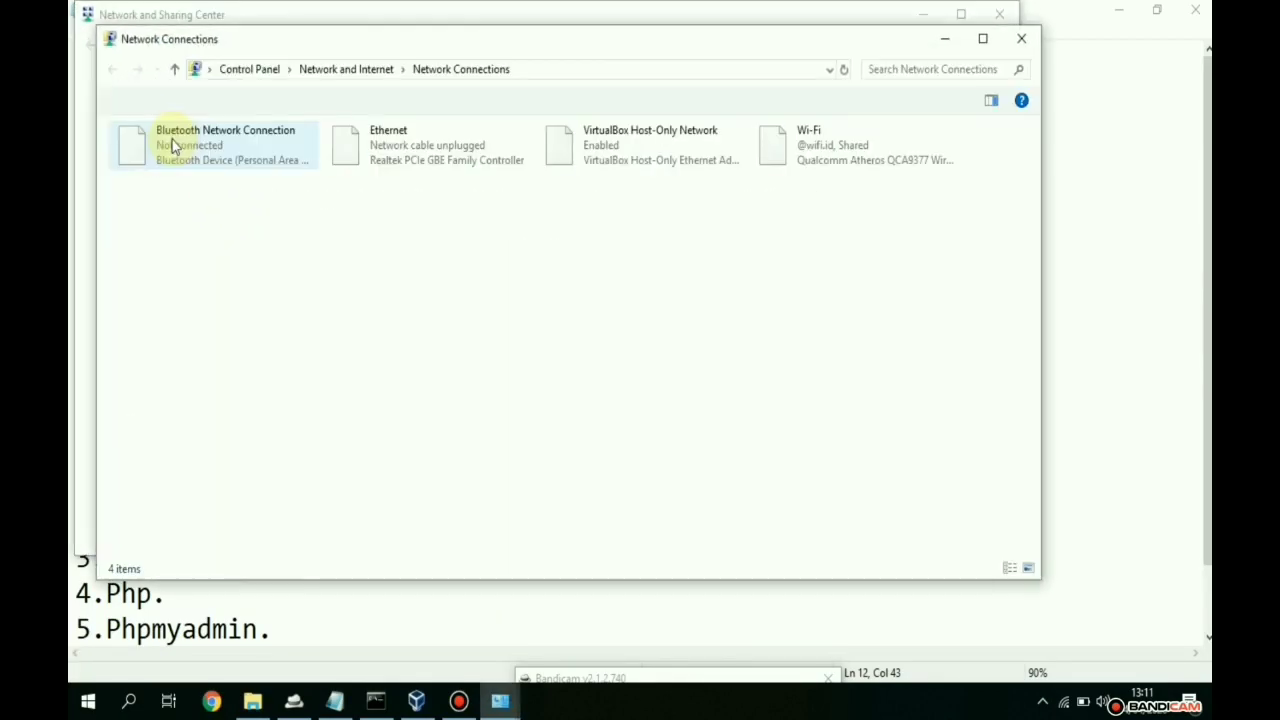
pyautogui.click(813, 146)
pyautogui.rightClick(816, 147)
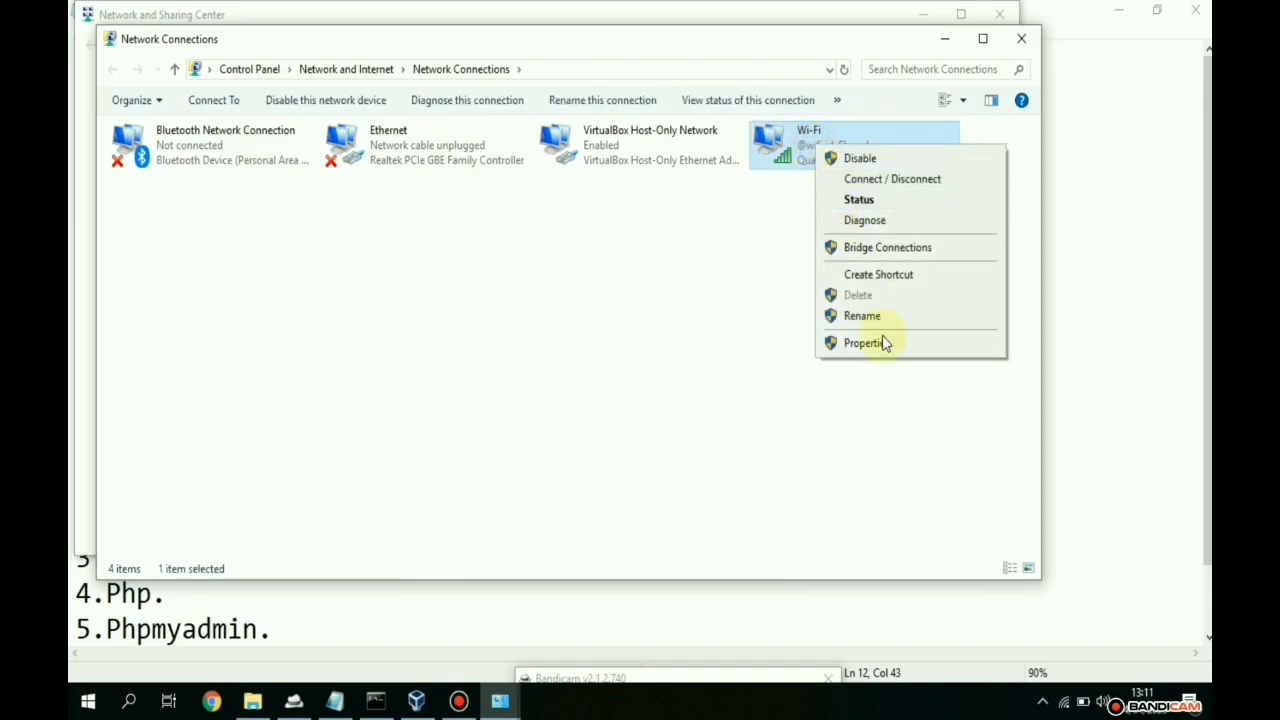
pyautogui.click(888, 346)
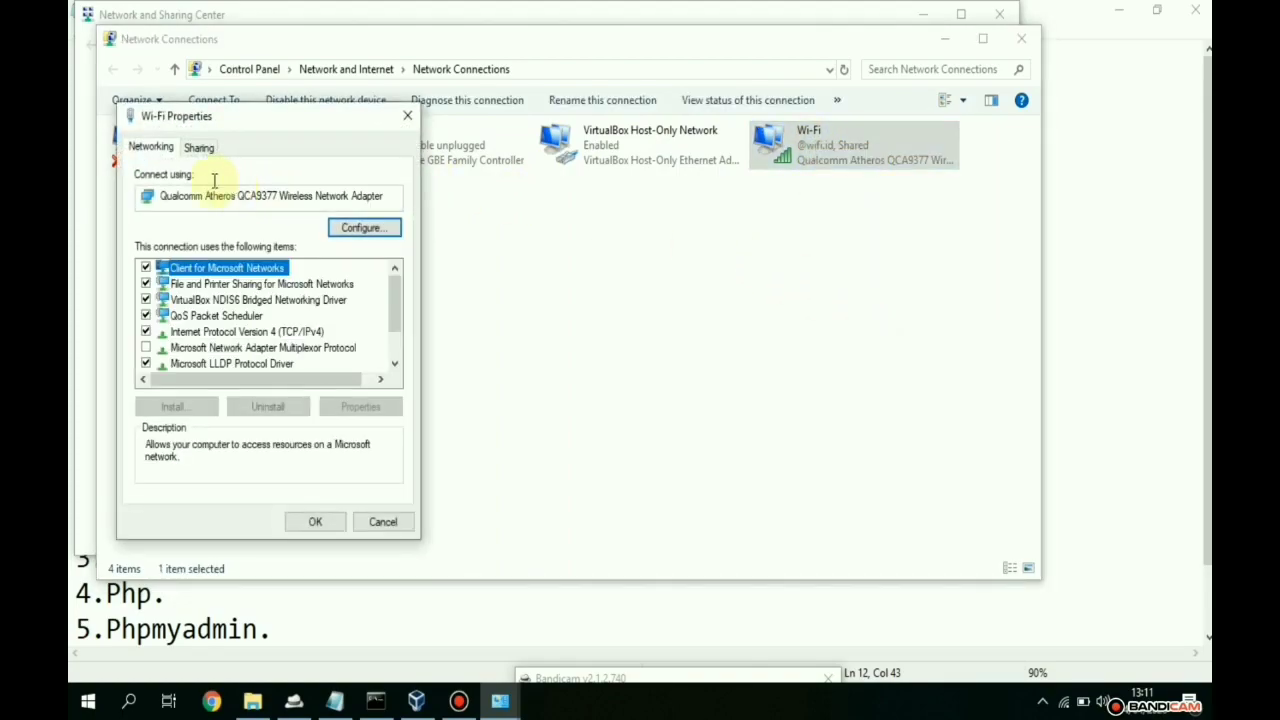
# - Confirm Wi-Fi internet sharing to the VirtualBox Host-Only Network is enabled and apply it
pyautogui.click(196, 150)
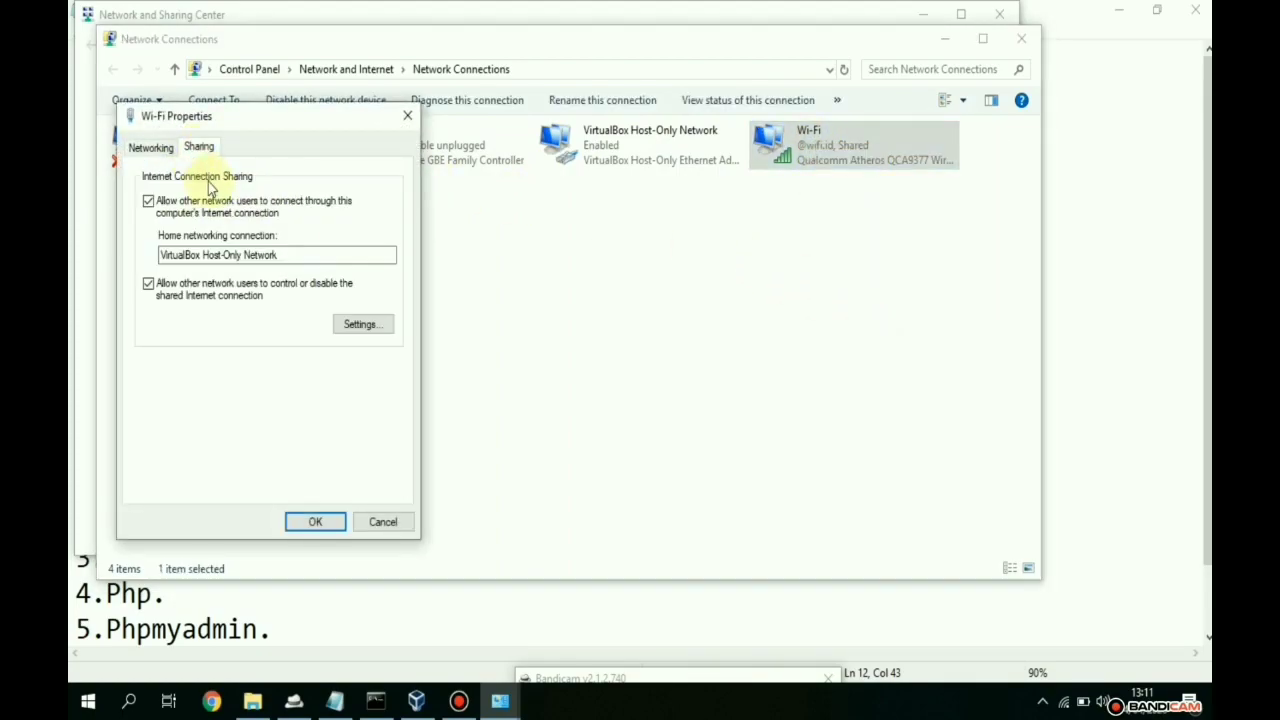
pyautogui.click(151, 147)
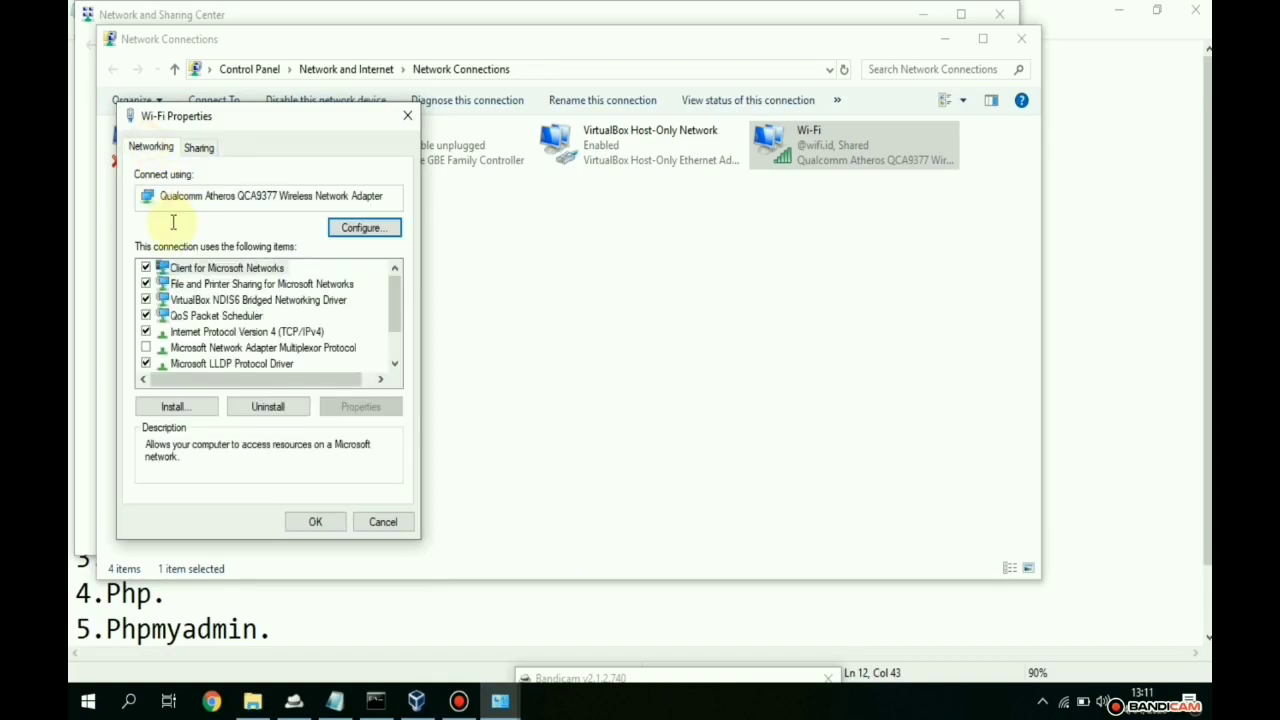
pyautogui.click(146, 300)
pyautogui.click(196, 148)
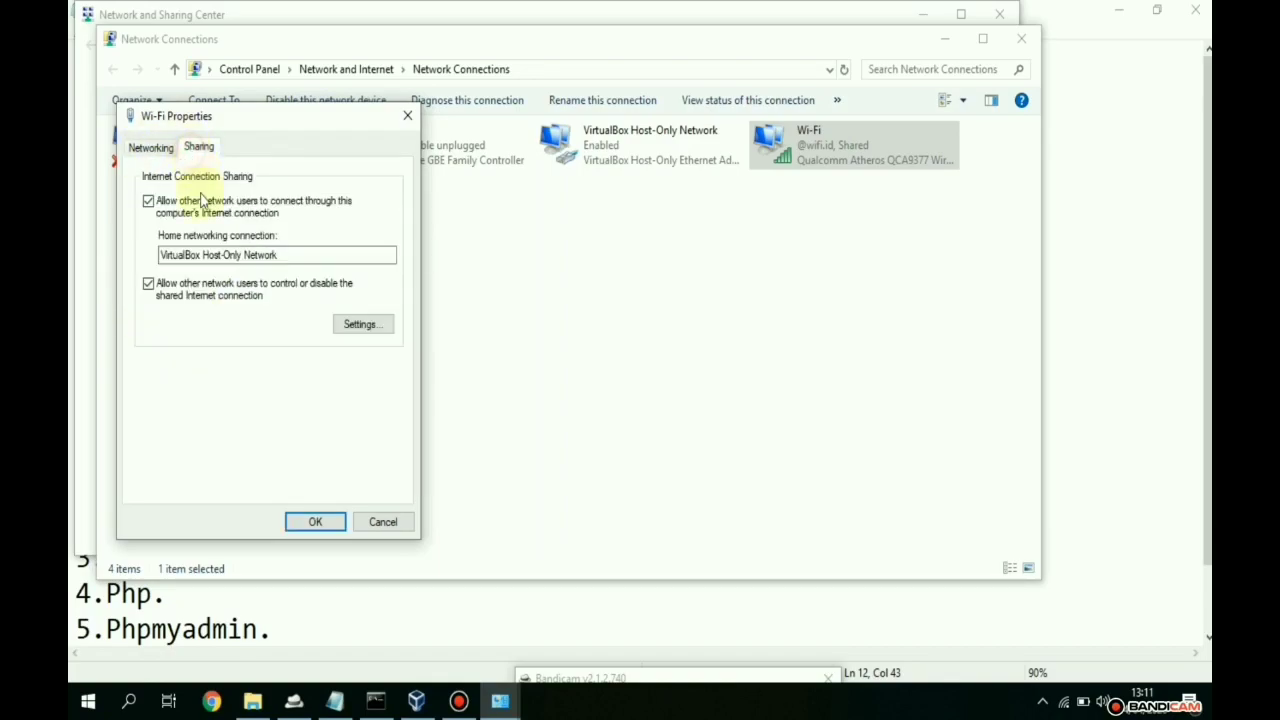
pyautogui.click(149, 202)
pyautogui.click(149, 202)
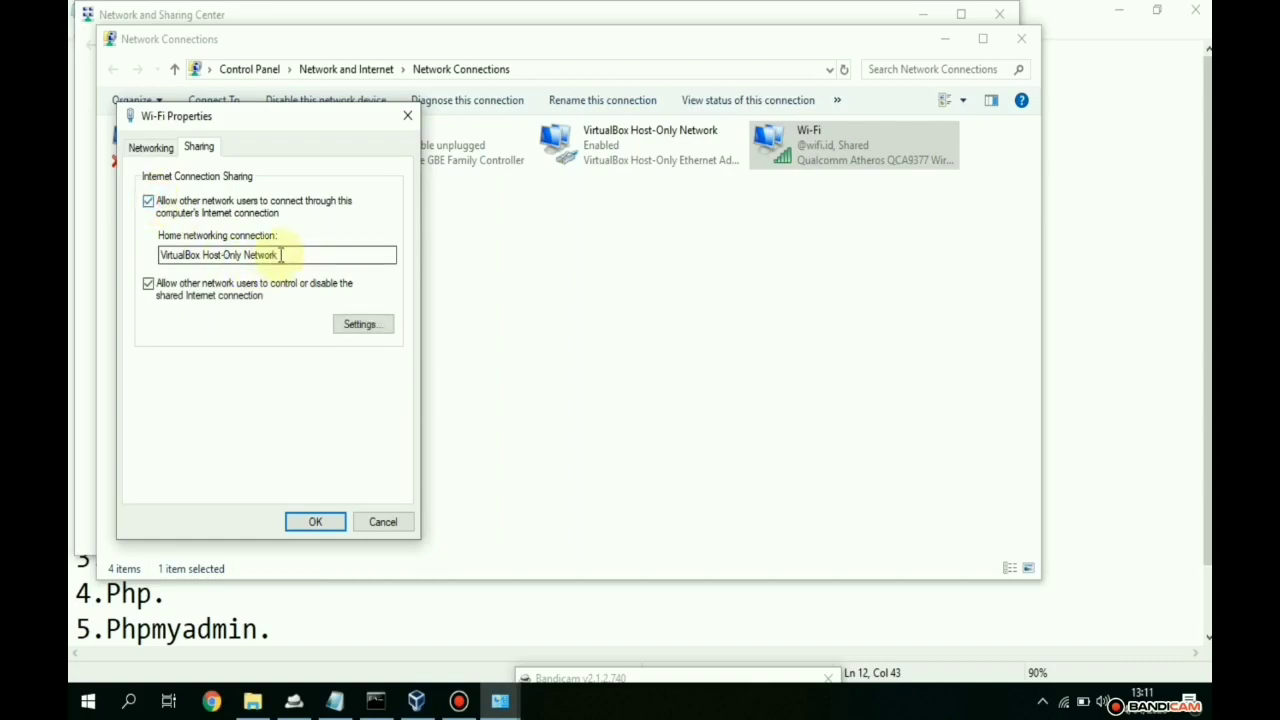
pyautogui.moveTo(280, 255); pyautogui.dragTo(162, 255)
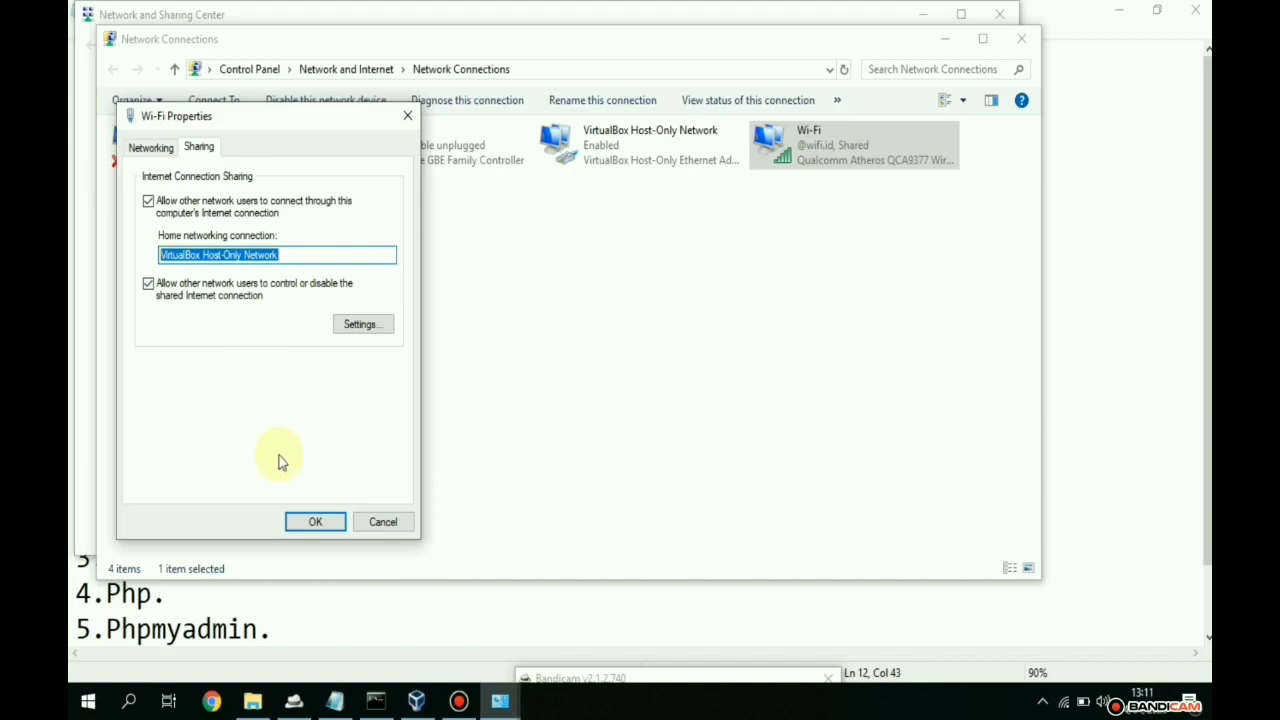
pyautogui.click(152, 148)
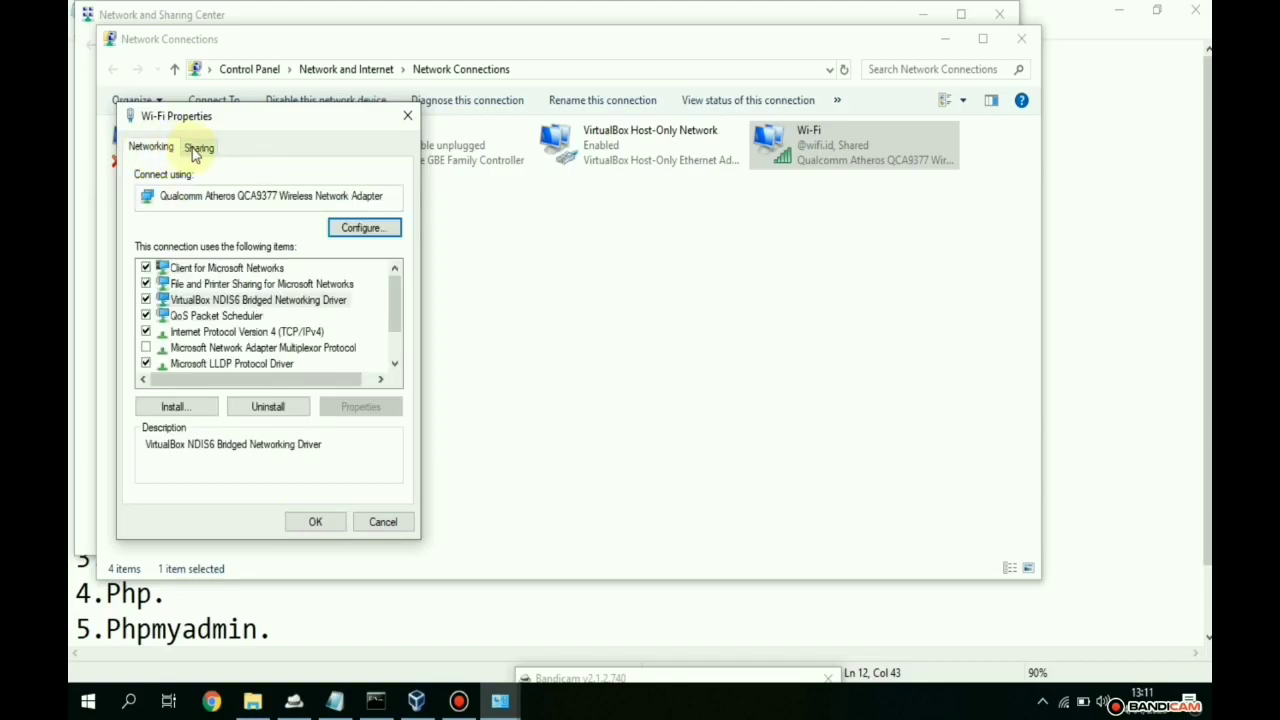
pyautogui.click(195, 148)
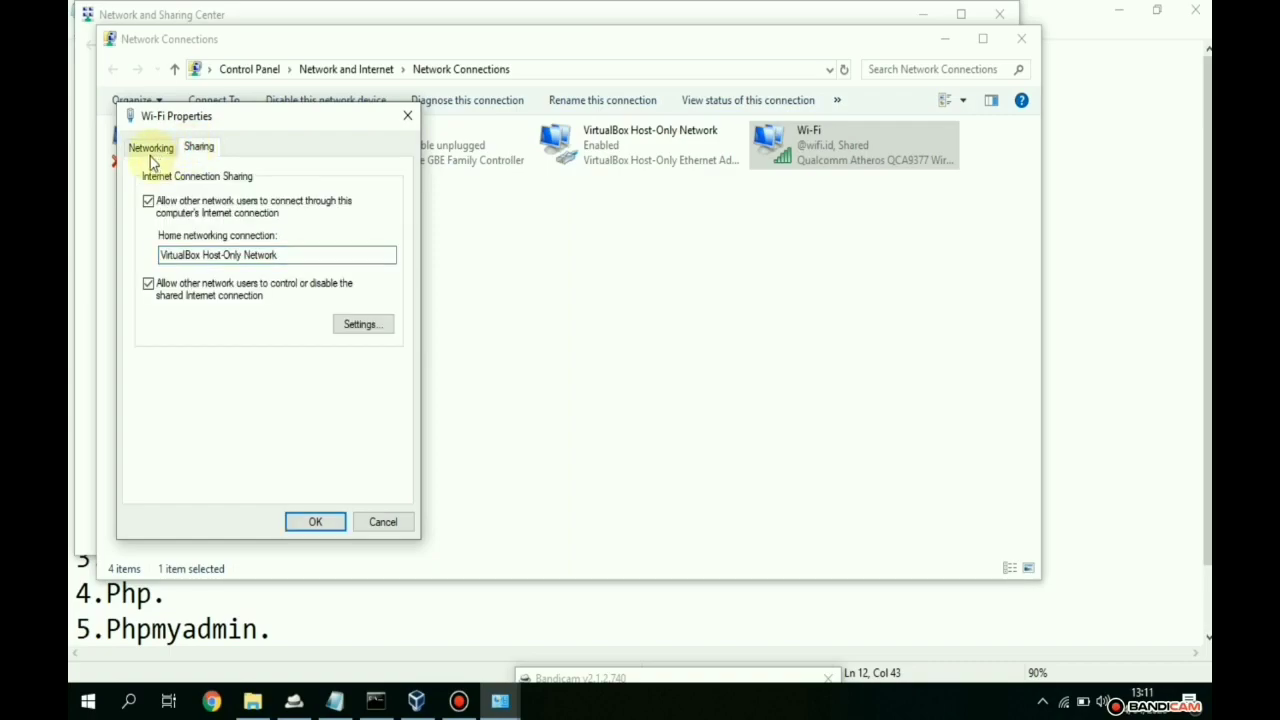
pyautogui.click(312, 524)
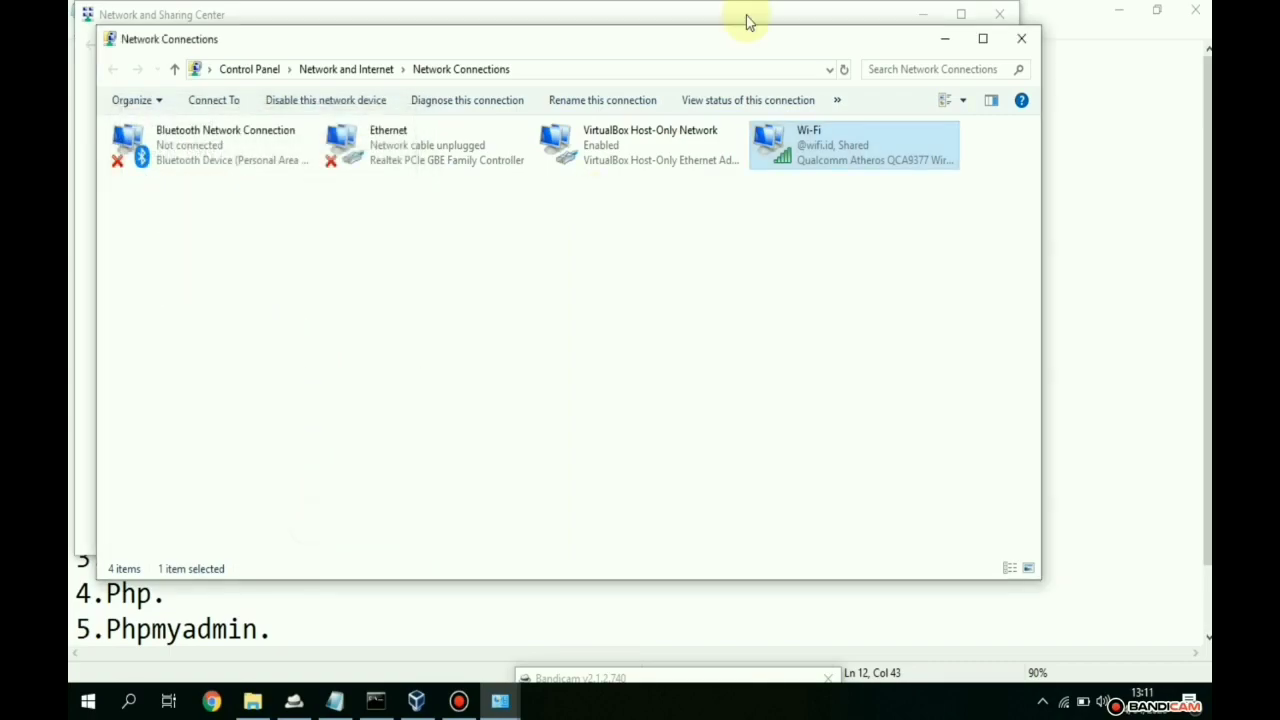
# - Close the network windows and highlight the Virtual Box line in the notes
pyautogui.click(946, 44)
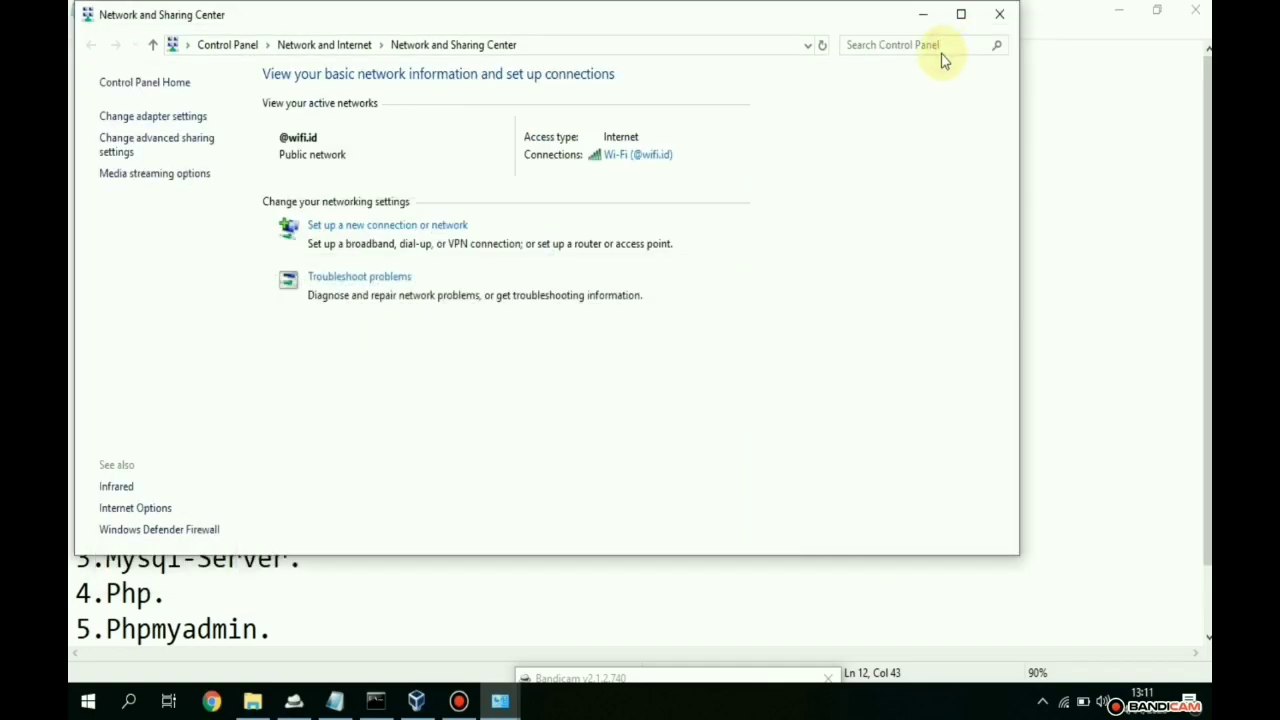
pyautogui.click(995, 16)
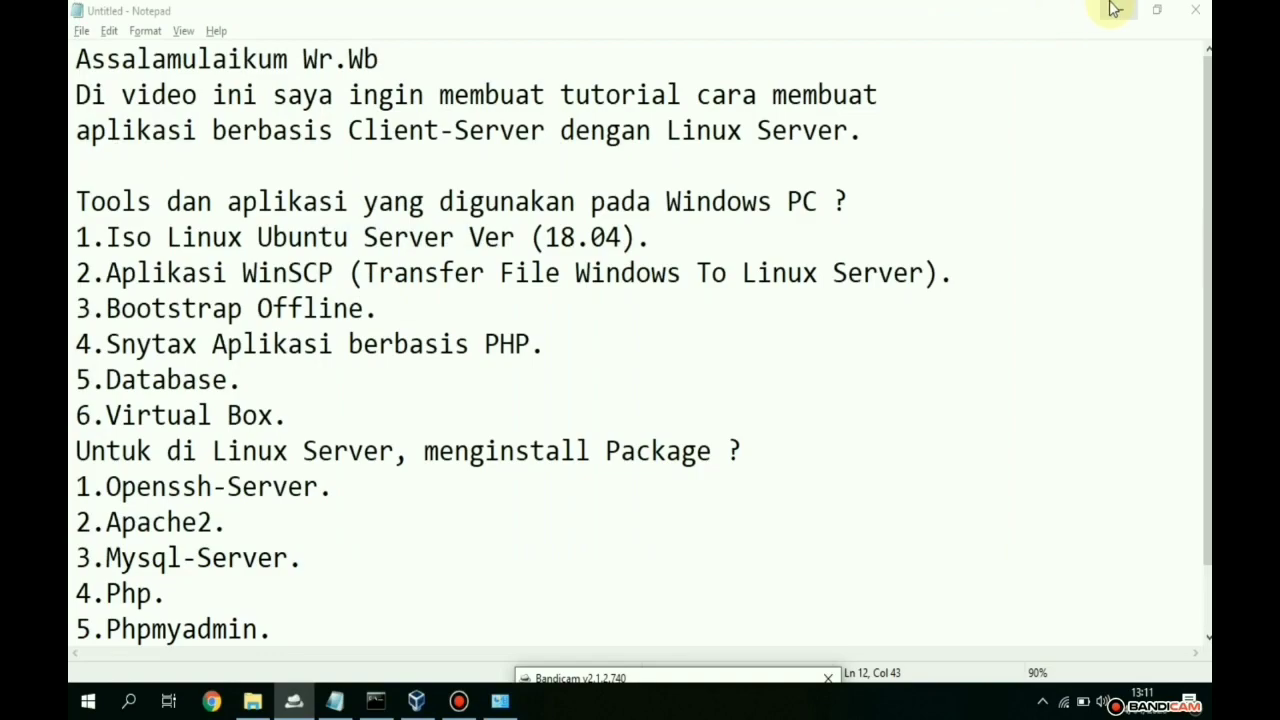
pyautogui.moveTo(349, 414); pyautogui.dragTo(108, 414)
# - Bring VirtualBox Manager forward and launch the New virtual machine wizard
pyautogui.click(416, 701)
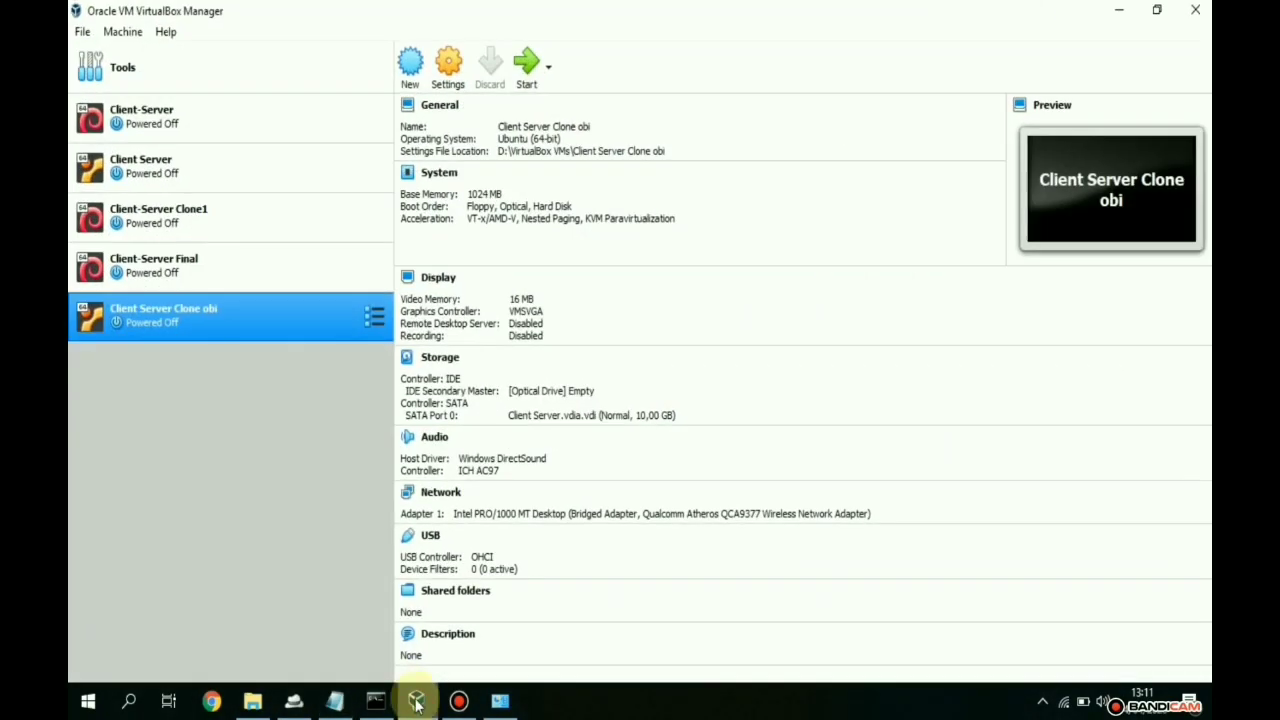
pyautogui.moveTo(286, 8)
pyautogui.mouseDown()
pyautogui.moveTo(70, 10)
pyautogui.moveTo(277, 9)
pyautogui.moveTo(249, 20)
pyautogui.moveTo(277, 17)
pyautogui.moveTo(272, 3)
pyautogui.mouseUp()
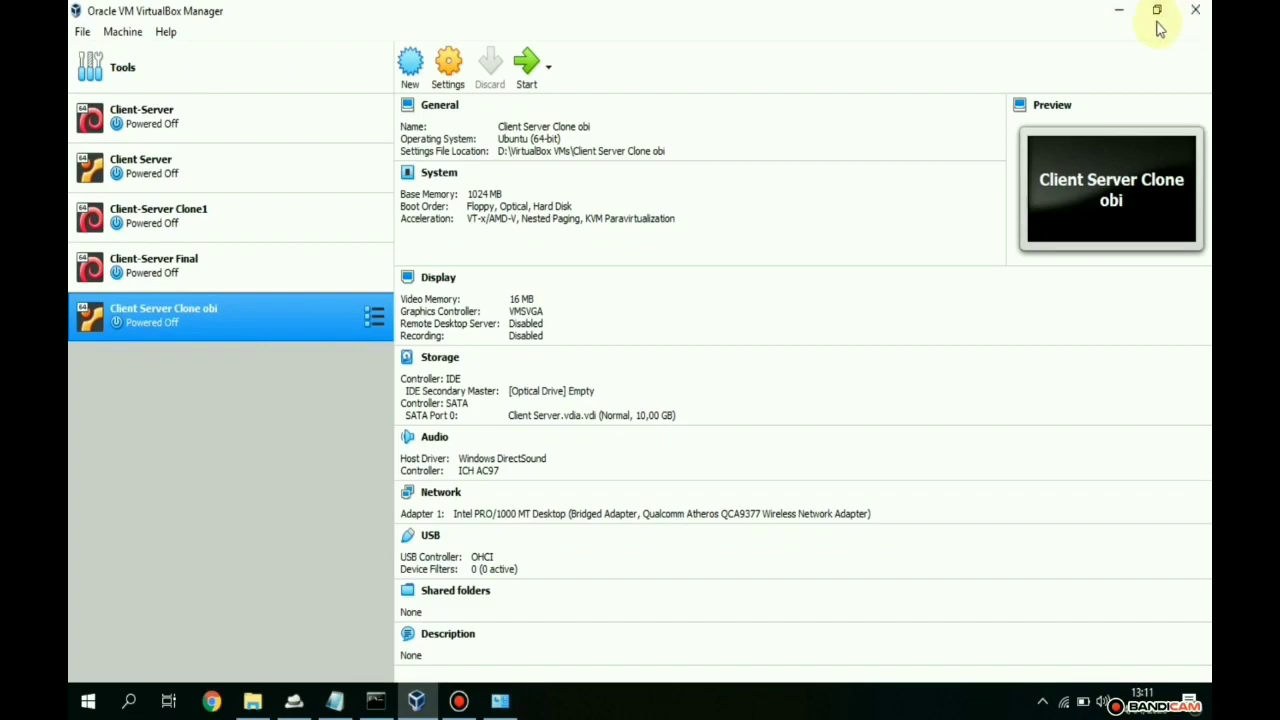
pyautogui.click(410, 62)
# - Name the machine Belajar with type Linux, version Ubuntu (64-bit)
pyautogui.click(589, 358)
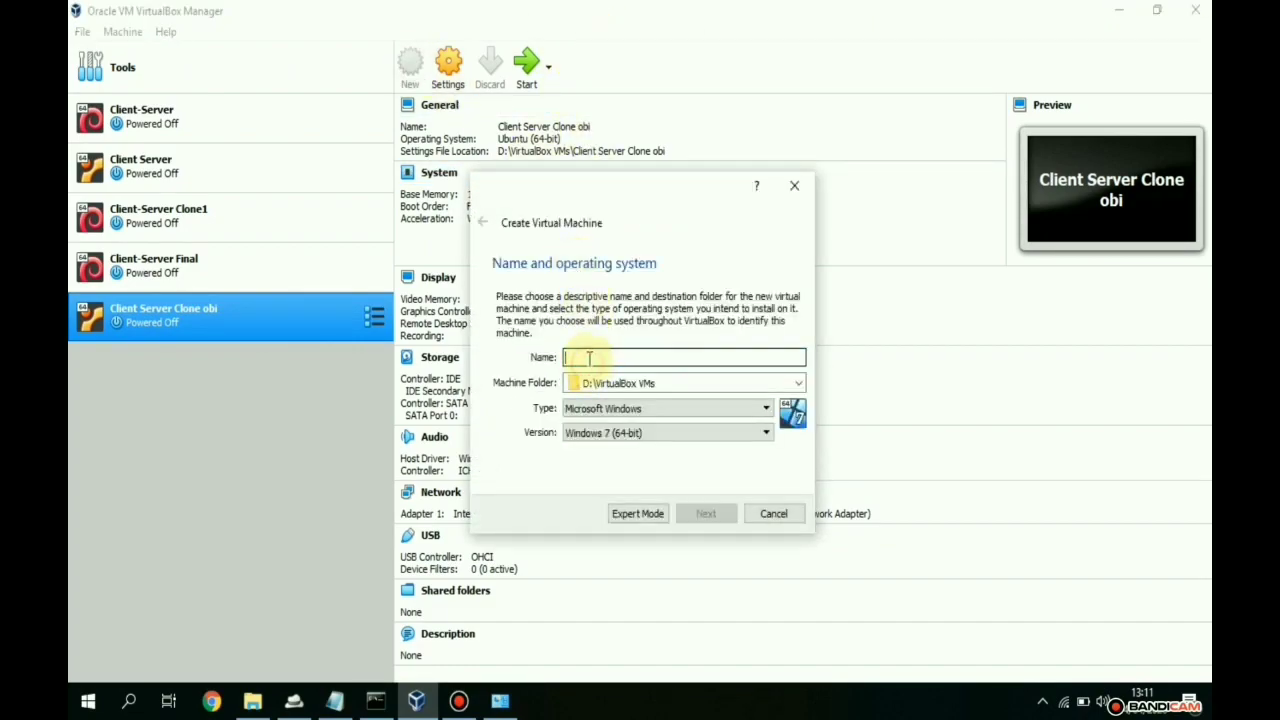
pyautogui.write('Be')
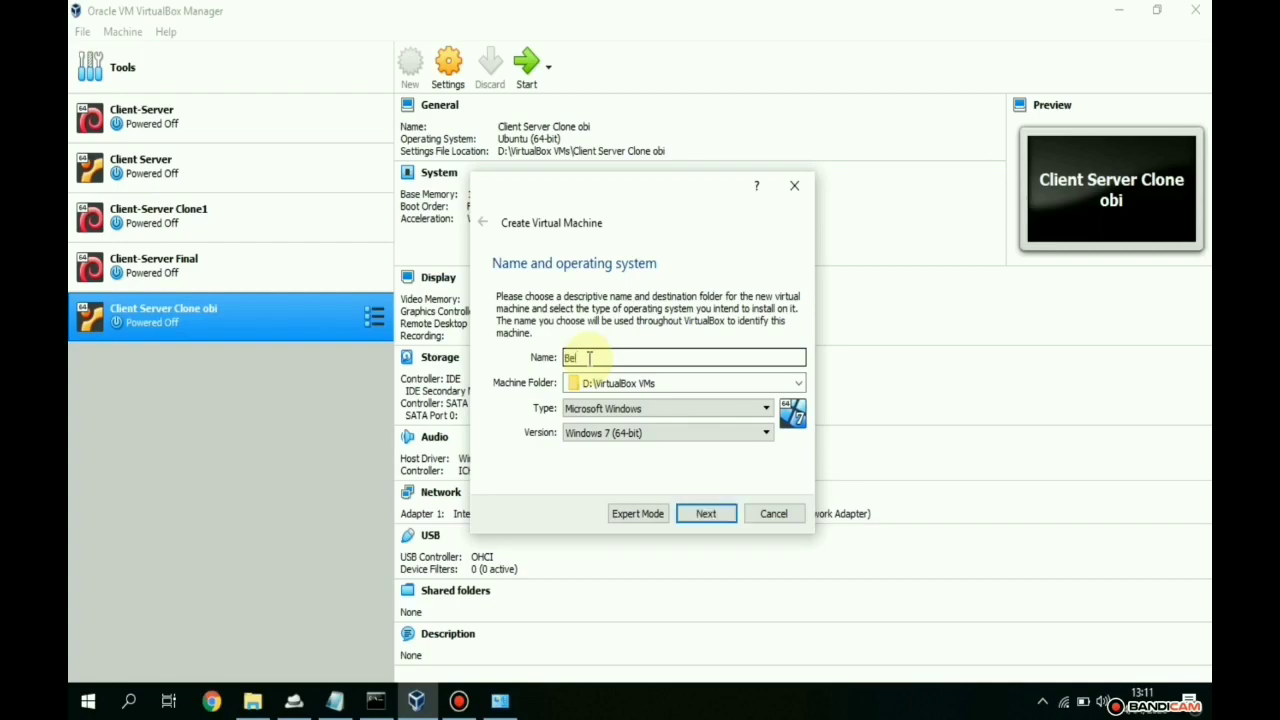
pyautogui.write('lajar')
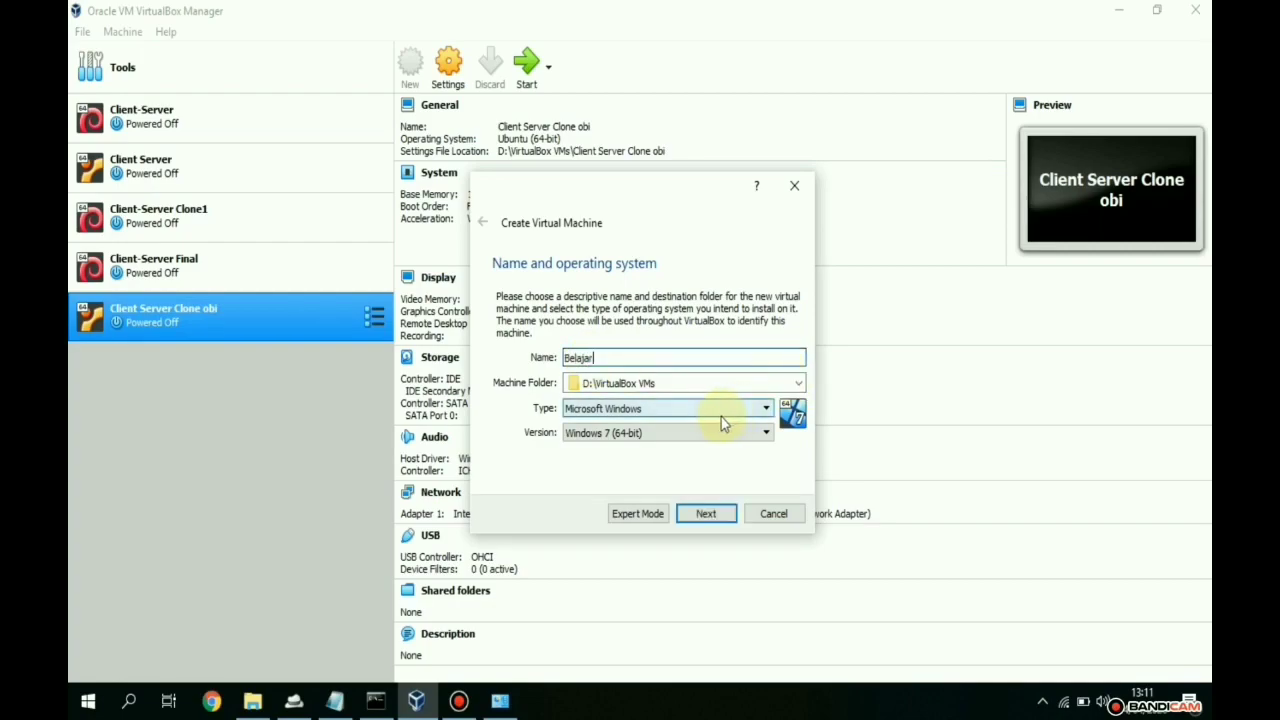
pyautogui.click(715, 412)
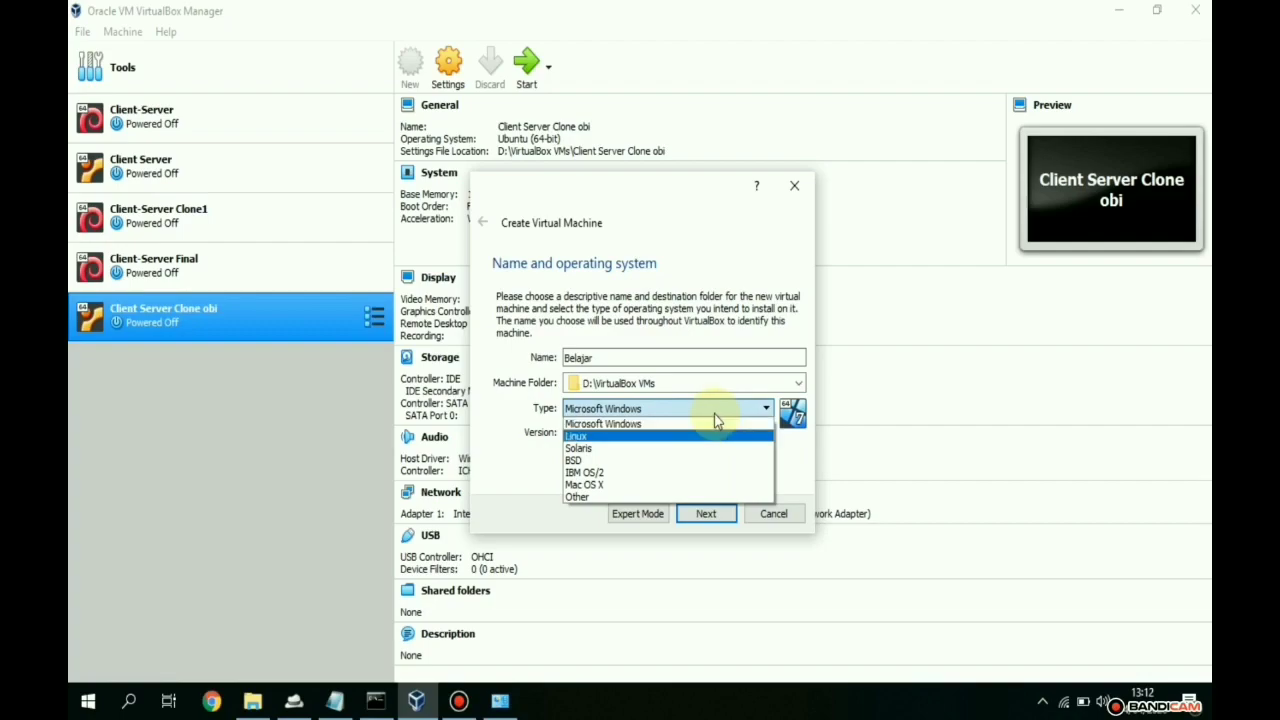
pyautogui.click(719, 436)
pyautogui.click(703, 435)
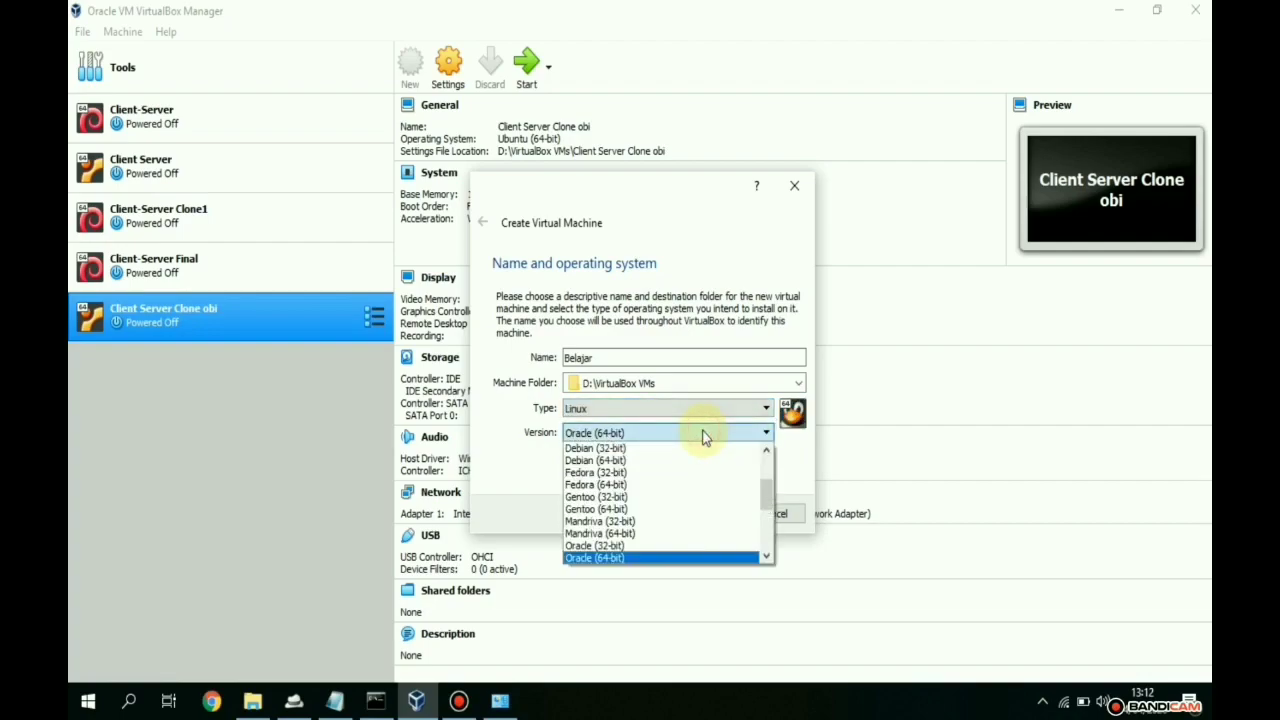
pyautogui.press('u')
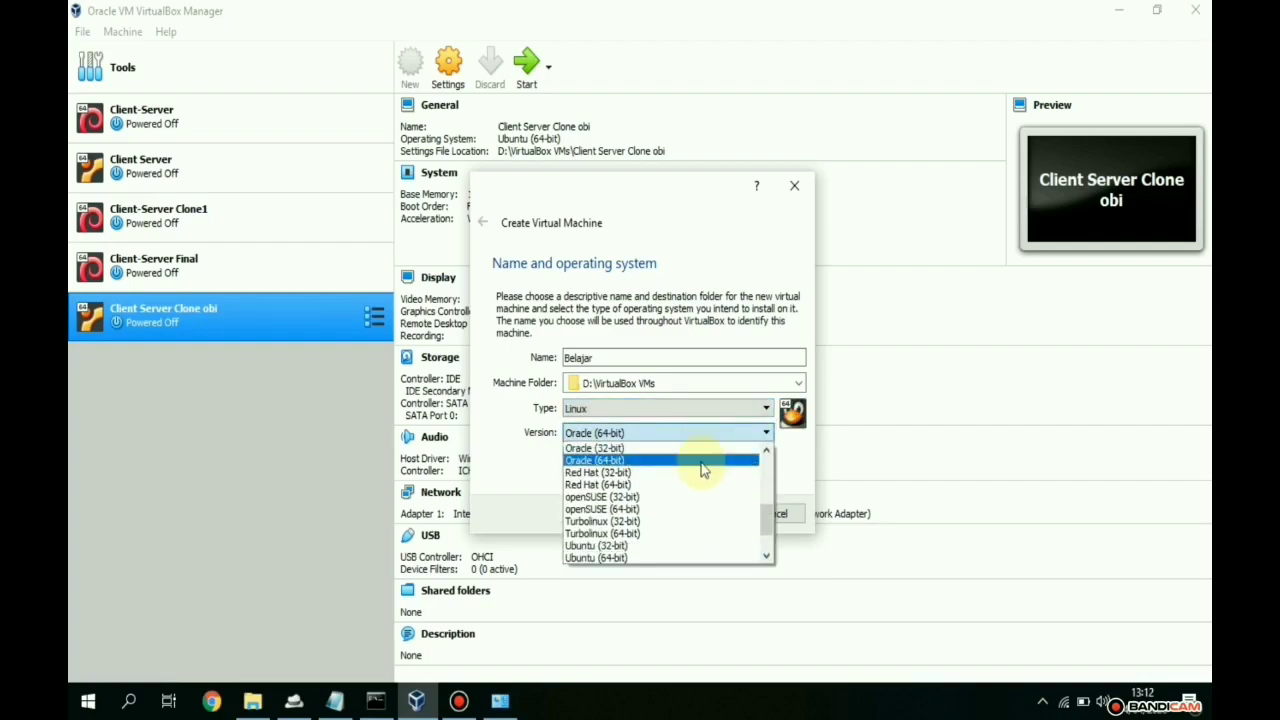
pyautogui.click(694, 558)
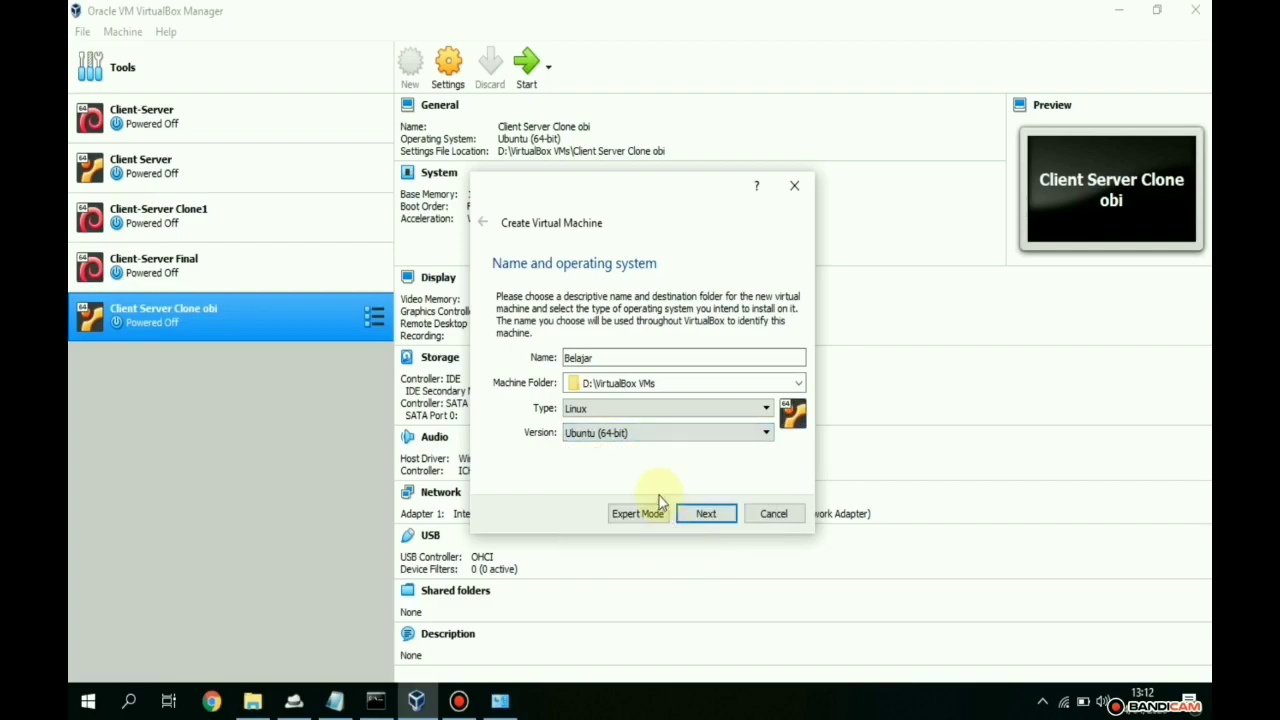
pyautogui.click(566, 358)
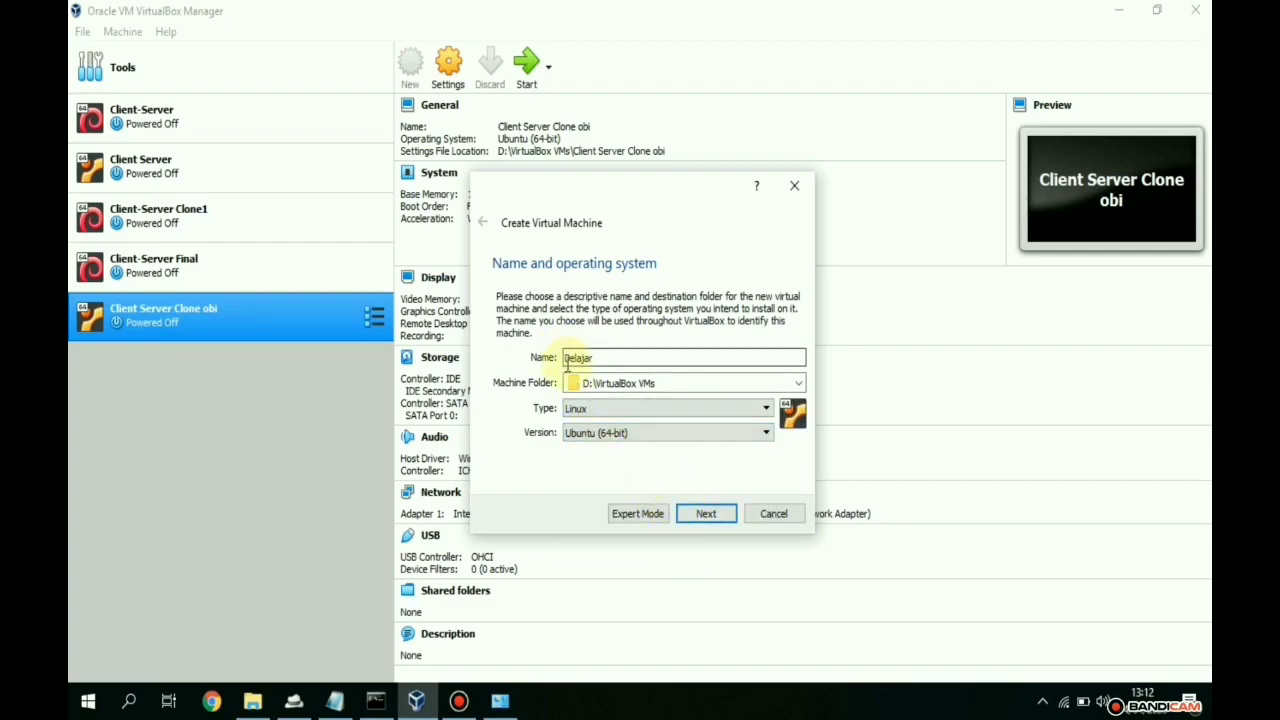
pyautogui.click(703, 515)
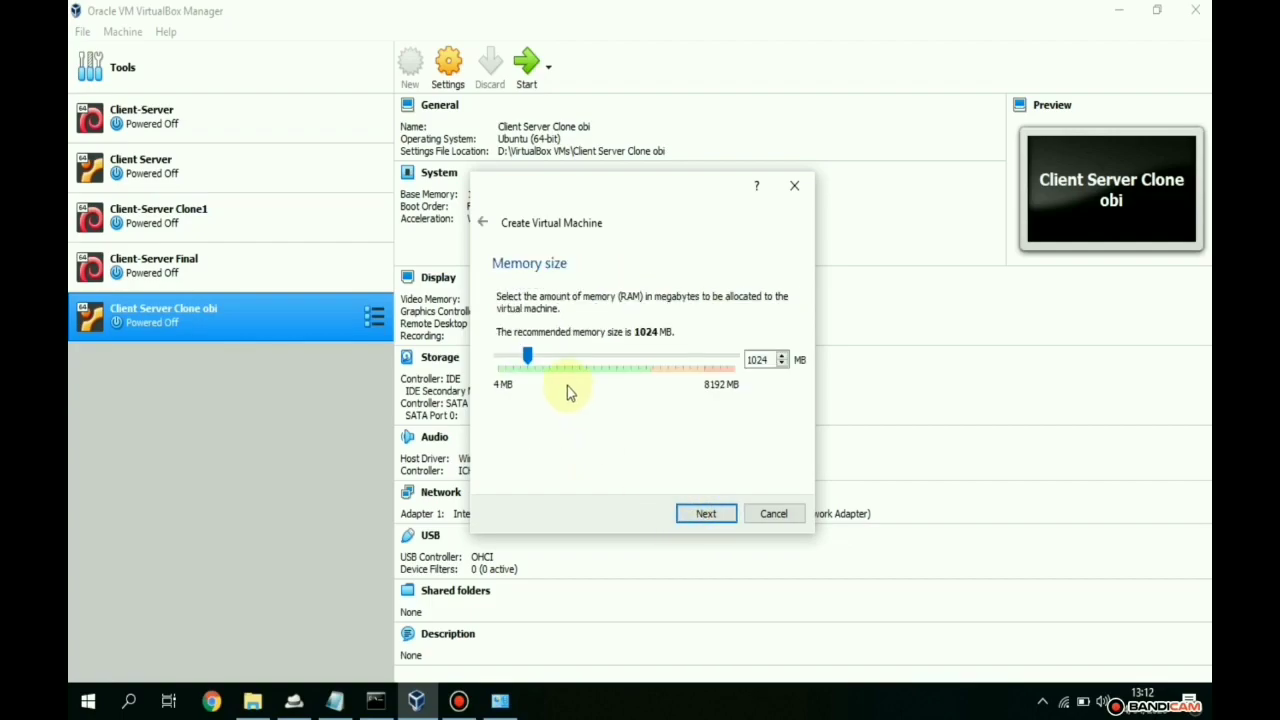
# - Set the machine's memory size to 715 MB
pyautogui.doubleClick(775, 359)
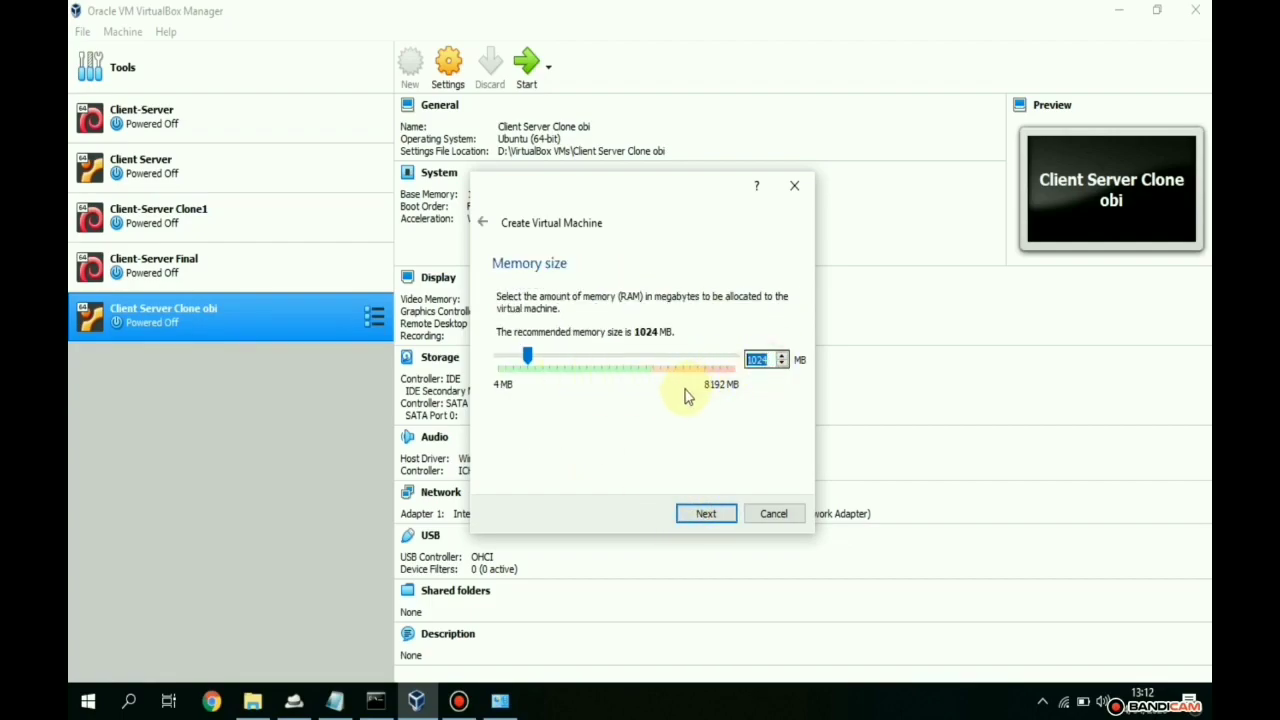
pyautogui.write('715')
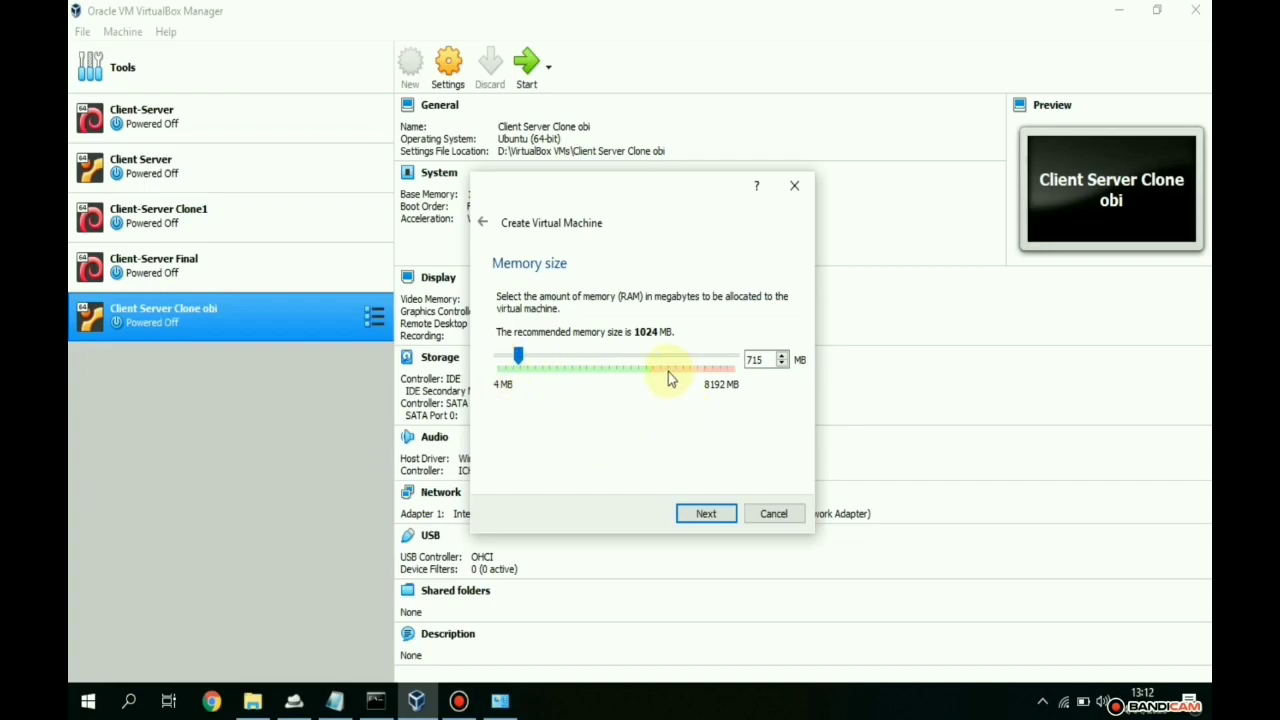
pyautogui.click(618, 366)
pyautogui.moveTo(527, 362); pyautogui.dragTo(524, 389)
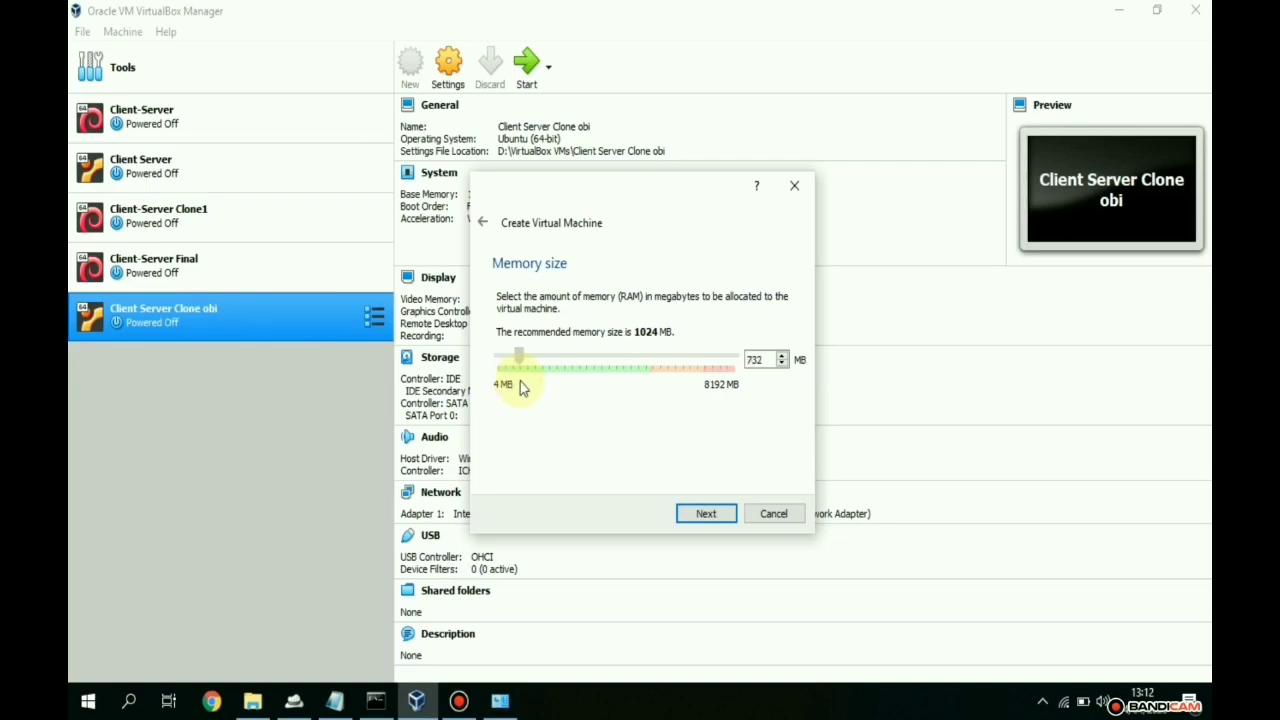
pyautogui.moveTo(519, 381); pyautogui.dragTo(518, 381)
pyautogui.moveTo(766, 357); pyautogui.dragTo(681, 360)
pyautogui.write('715')
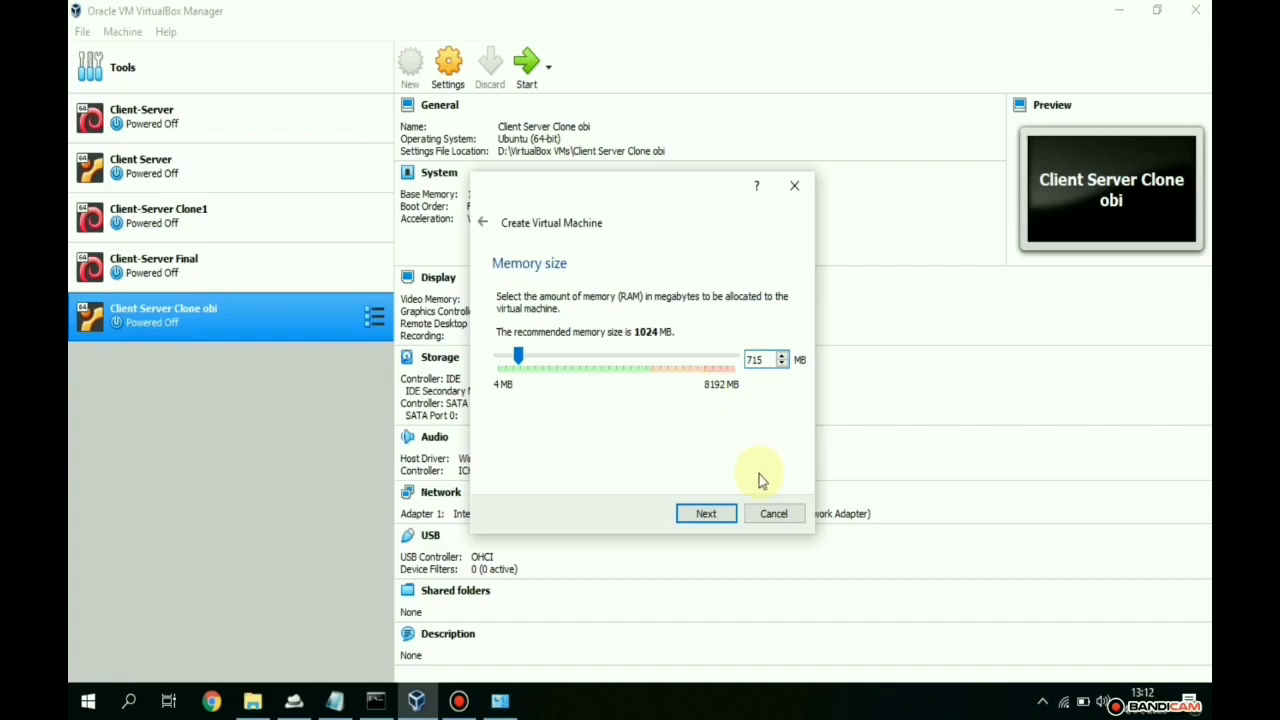
pyautogui.click(708, 514)
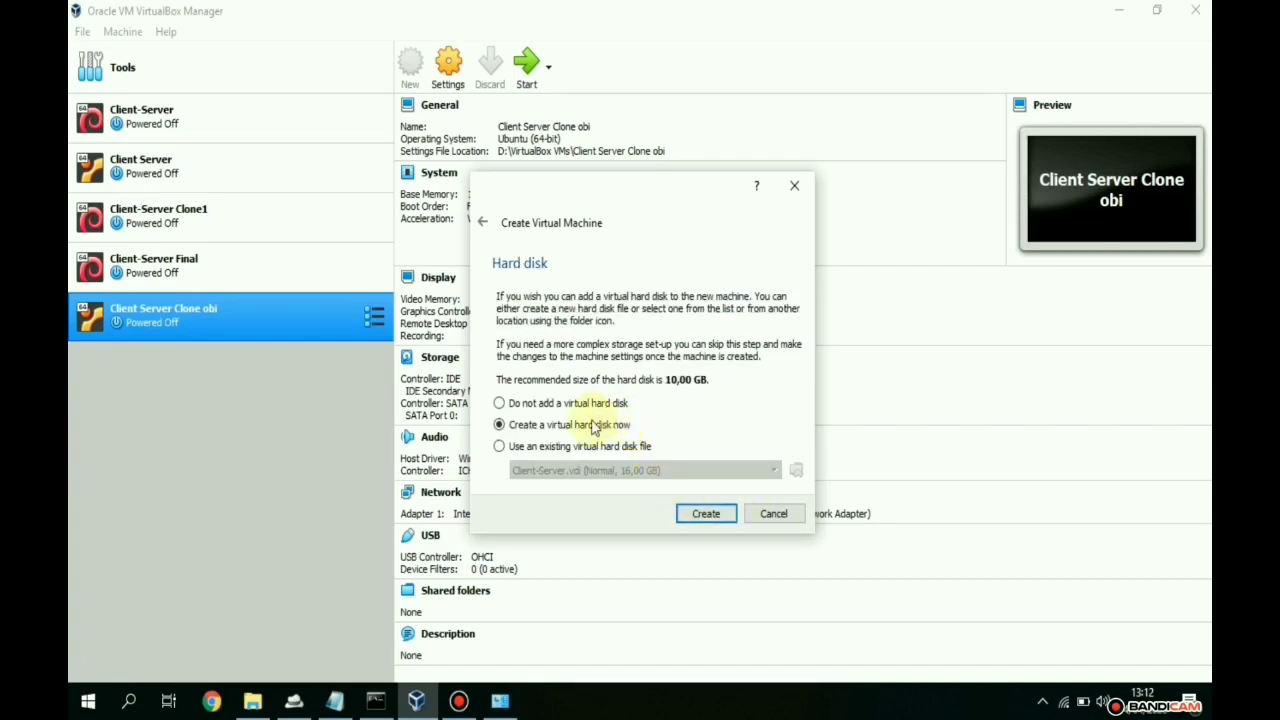
# - Create a new 10,00 GB VDI virtual hard disk and finish the Belajar machine
pyautogui.click(705, 514)
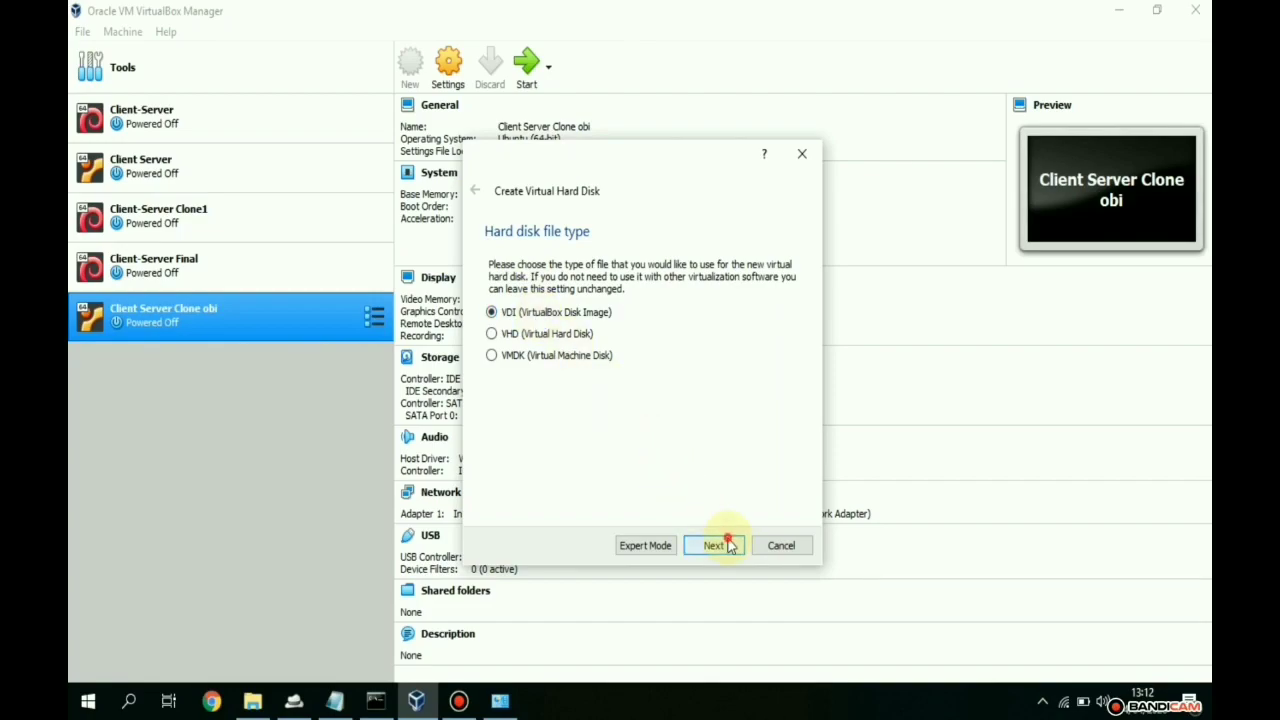
pyautogui.click(729, 545)
pyautogui.click(715, 548)
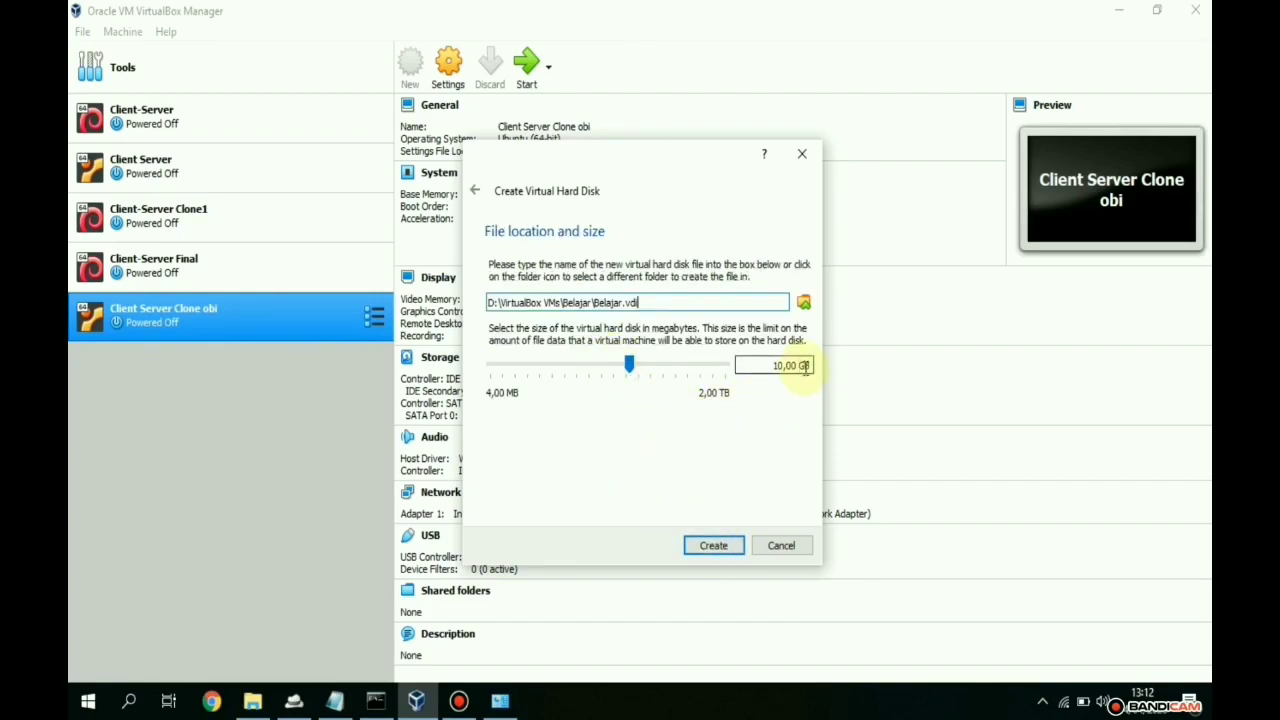
pyautogui.moveTo(810, 372); pyautogui.dragTo(742, 367)
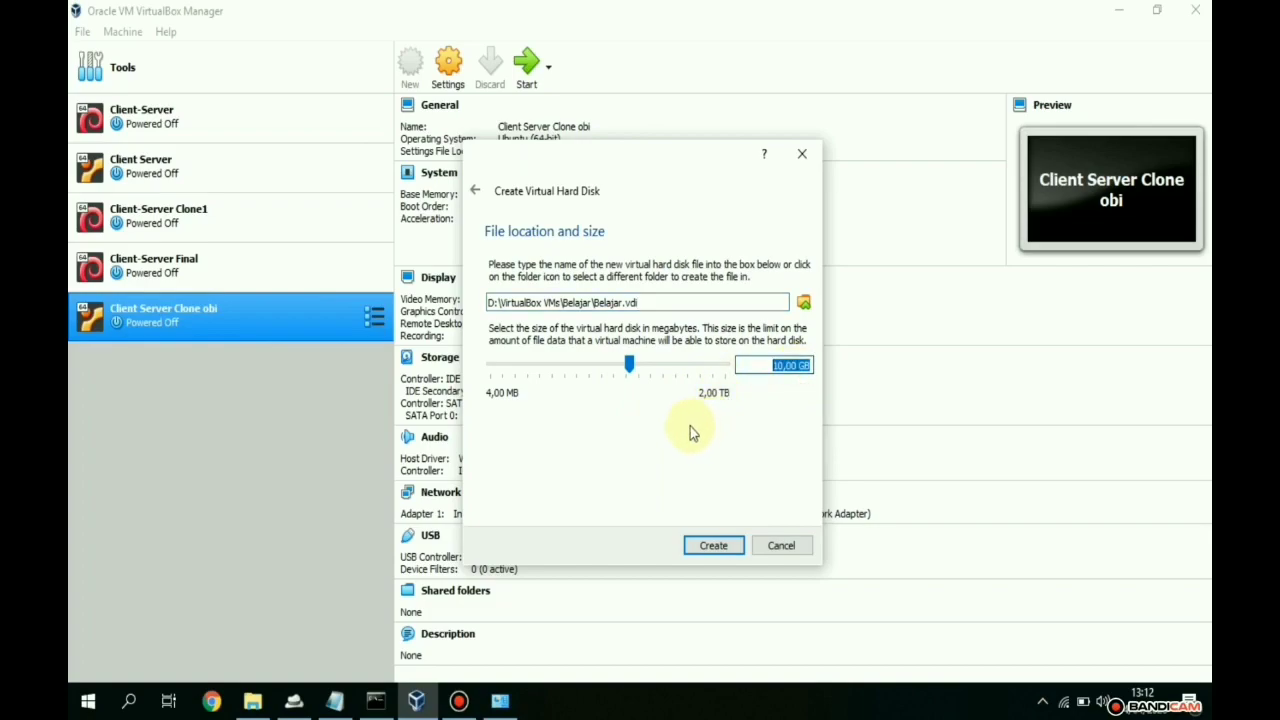
pyautogui.click(652, 303)
pyautogui.click(716, 552)
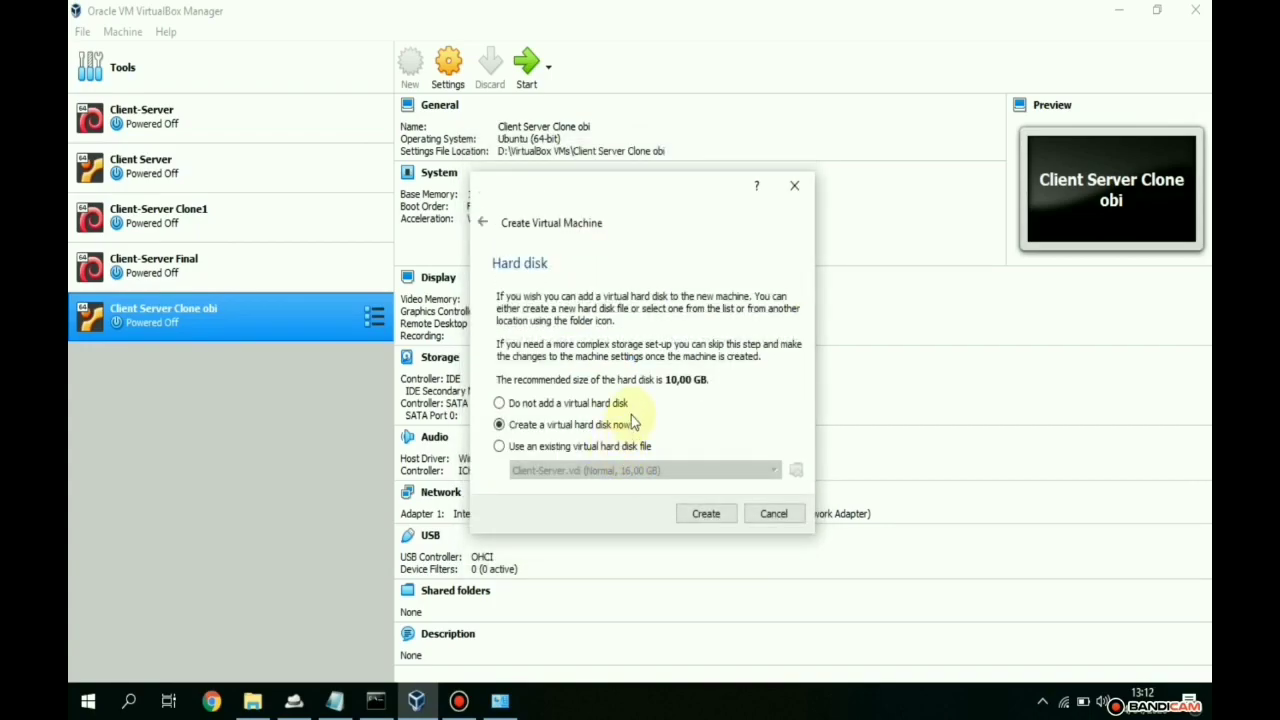
pyautogui.press('Return')
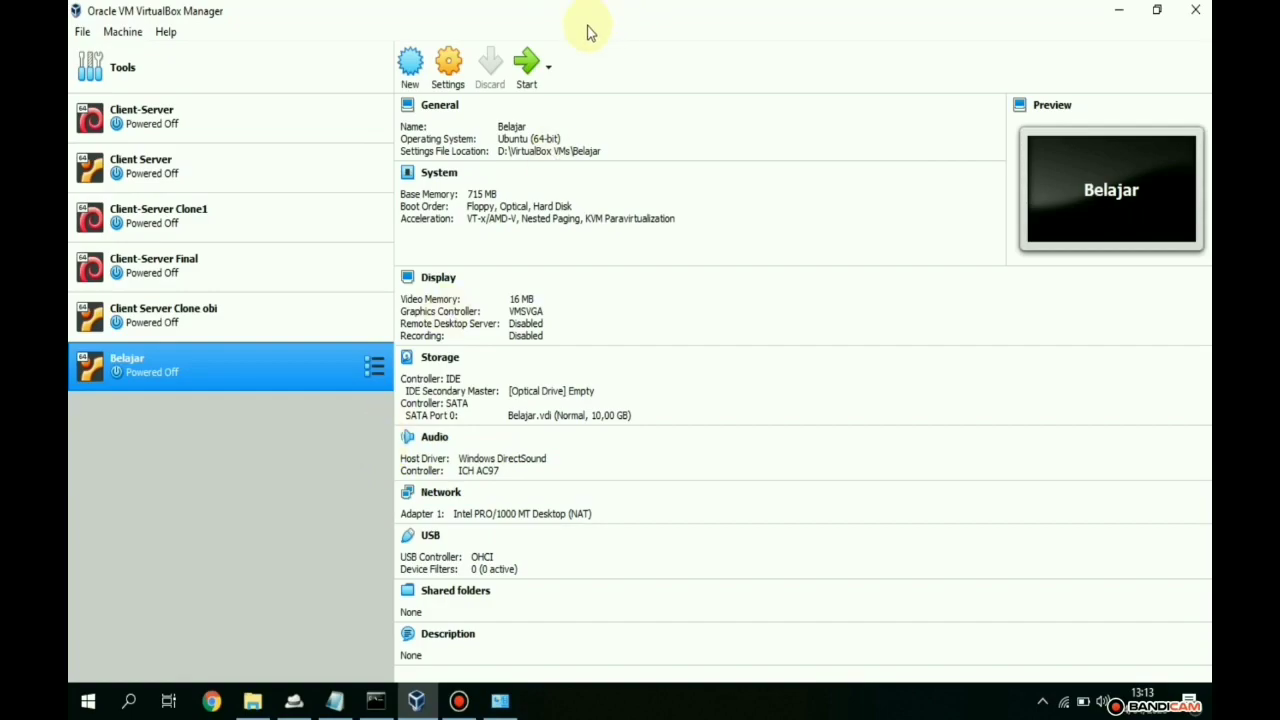
# - Set Belajar's network adapter to Bridged Adapter with promiscuous mode Allow All
pyautogui.click(449, 63)
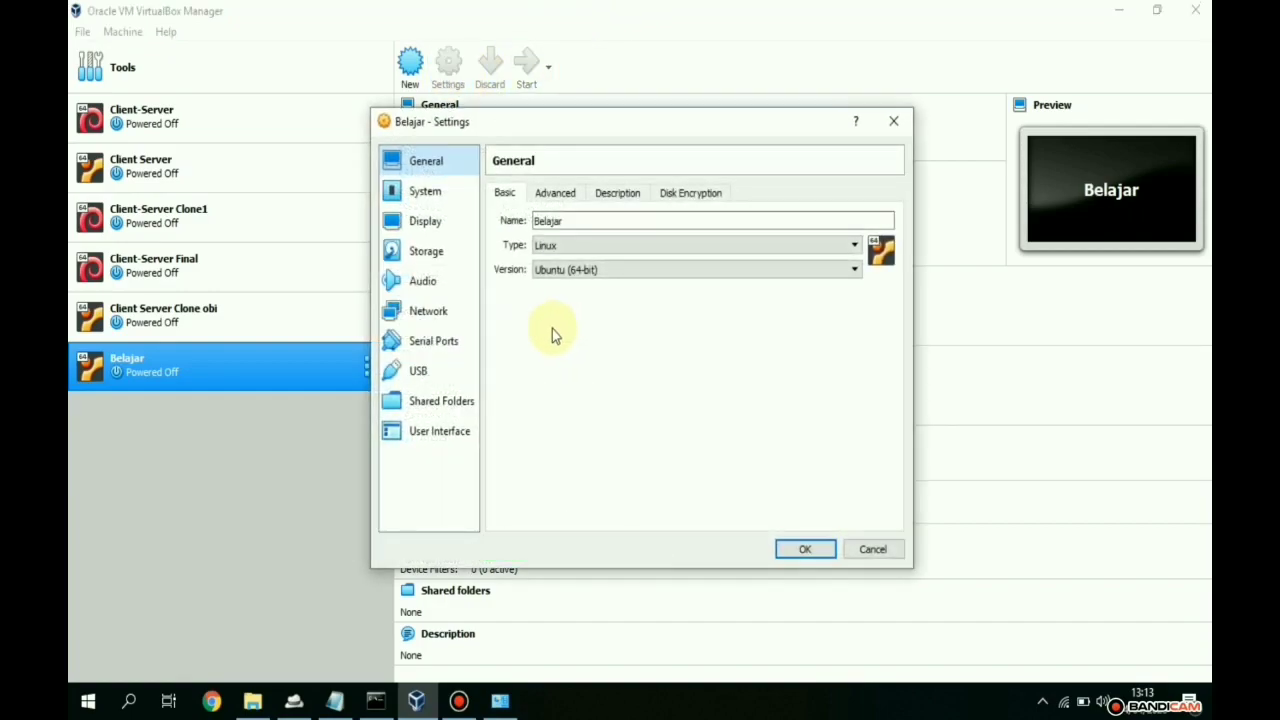
pyautogui.click(430, 313)
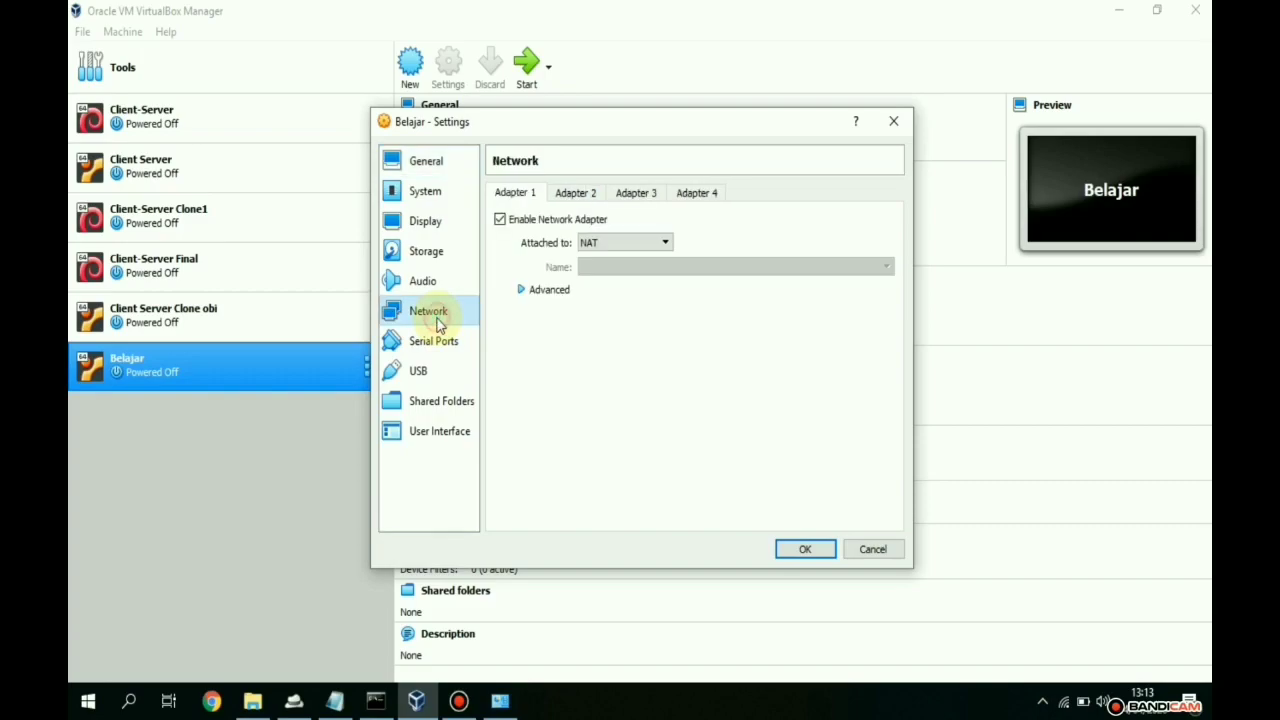
pyautogui.click(621, 242)
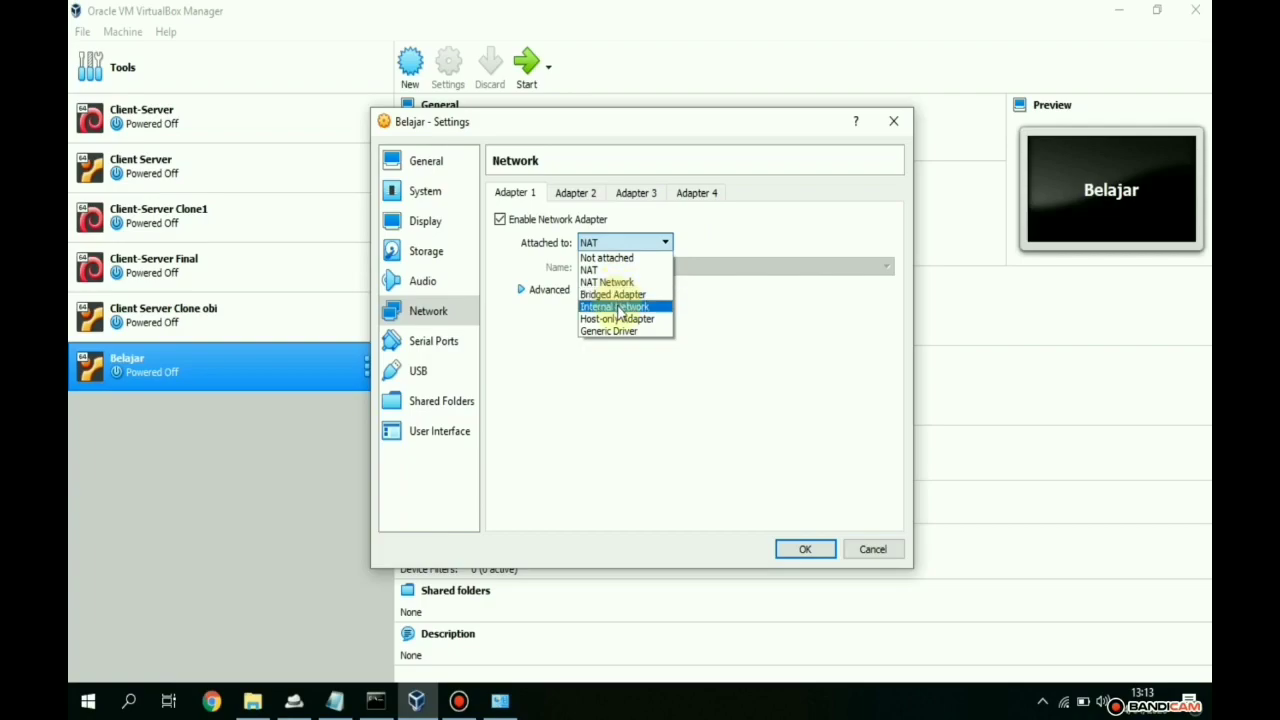
pyautogui.click(612, 294)
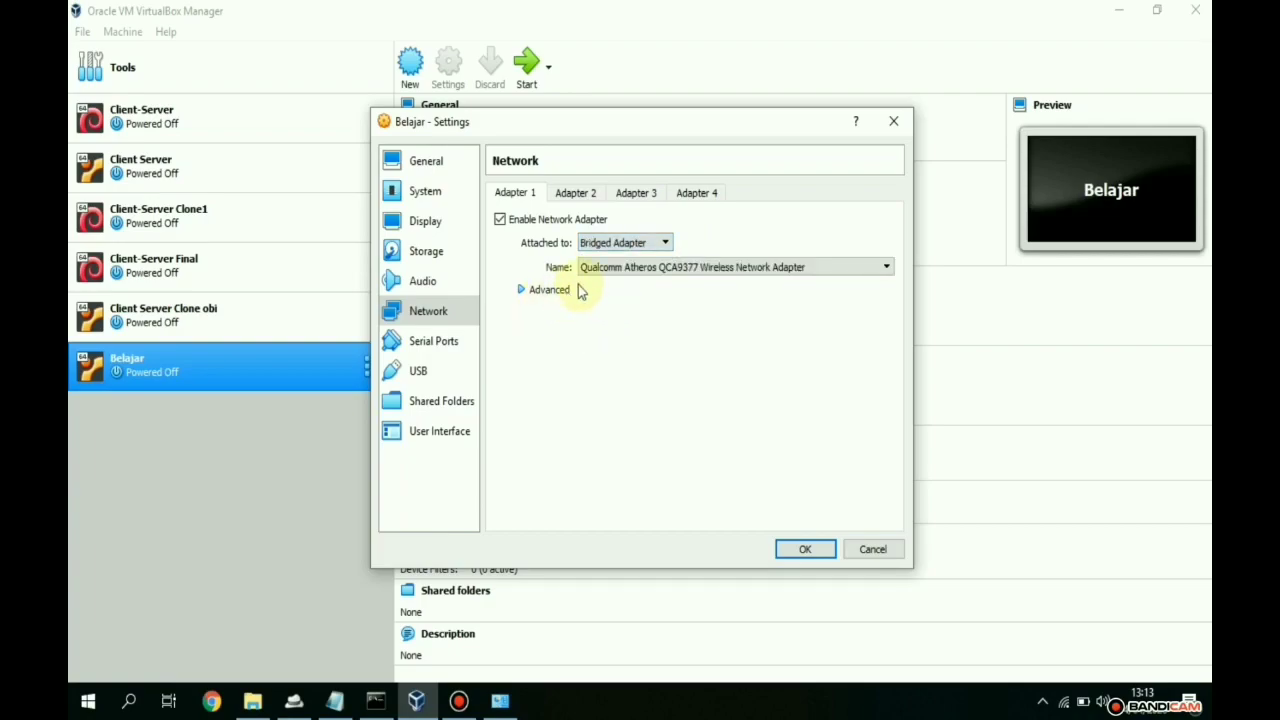
pyautogui.click(519, 291)
pyautogui.click(634, 338)
pyautogui.click(632, 377)
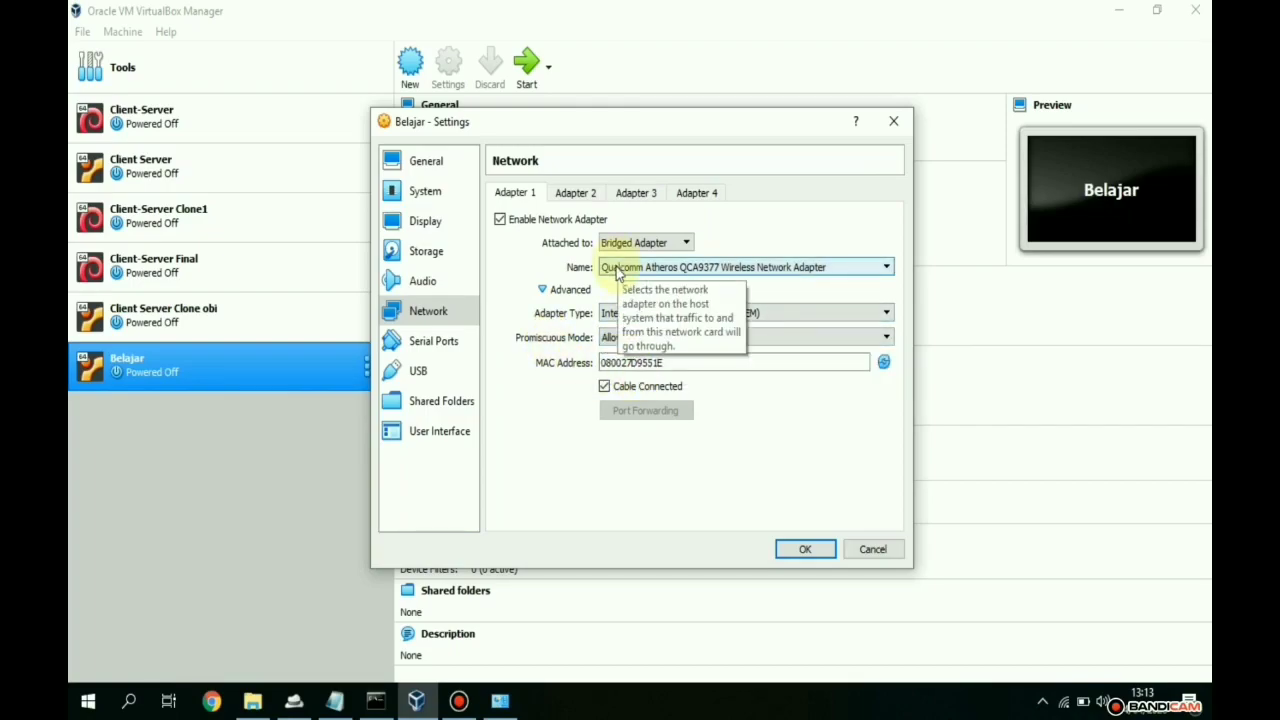
# - Check the host's Wi-Fi adapter and keep Qualcomm Atheros wireless as the bridged interface
pyautogui.click(500, 700)
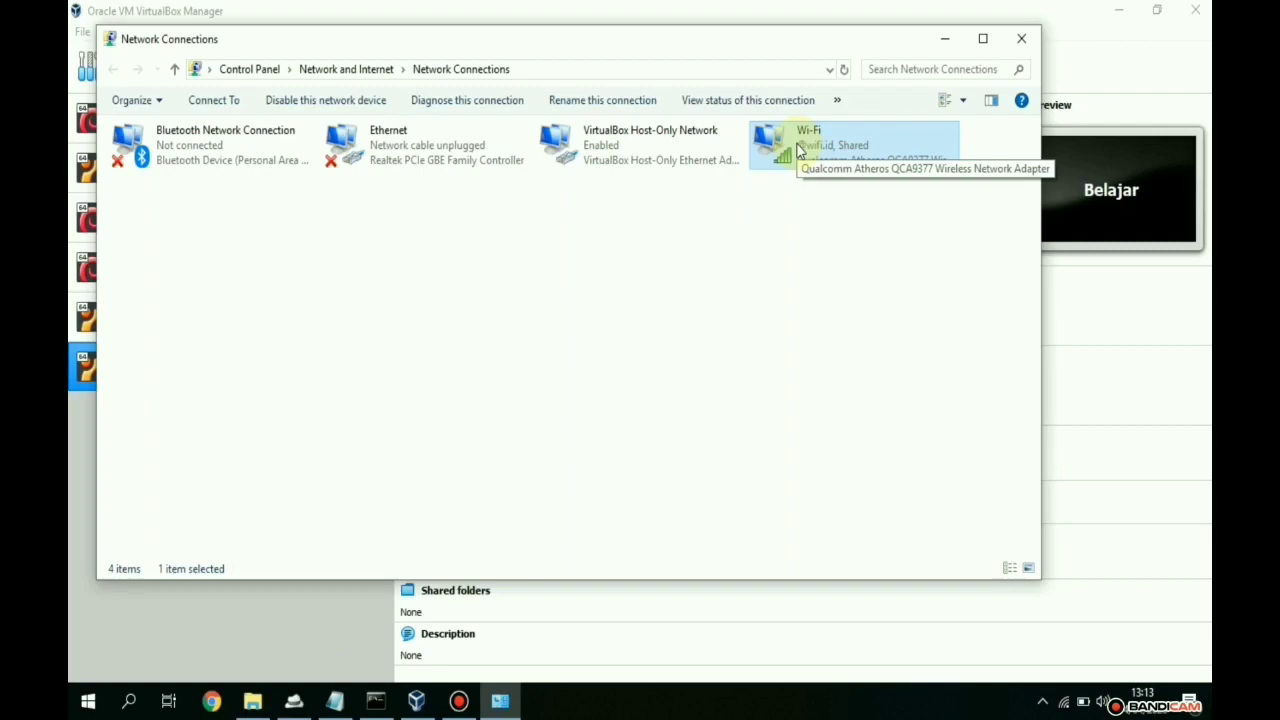
pyautogui.click(944, 39)
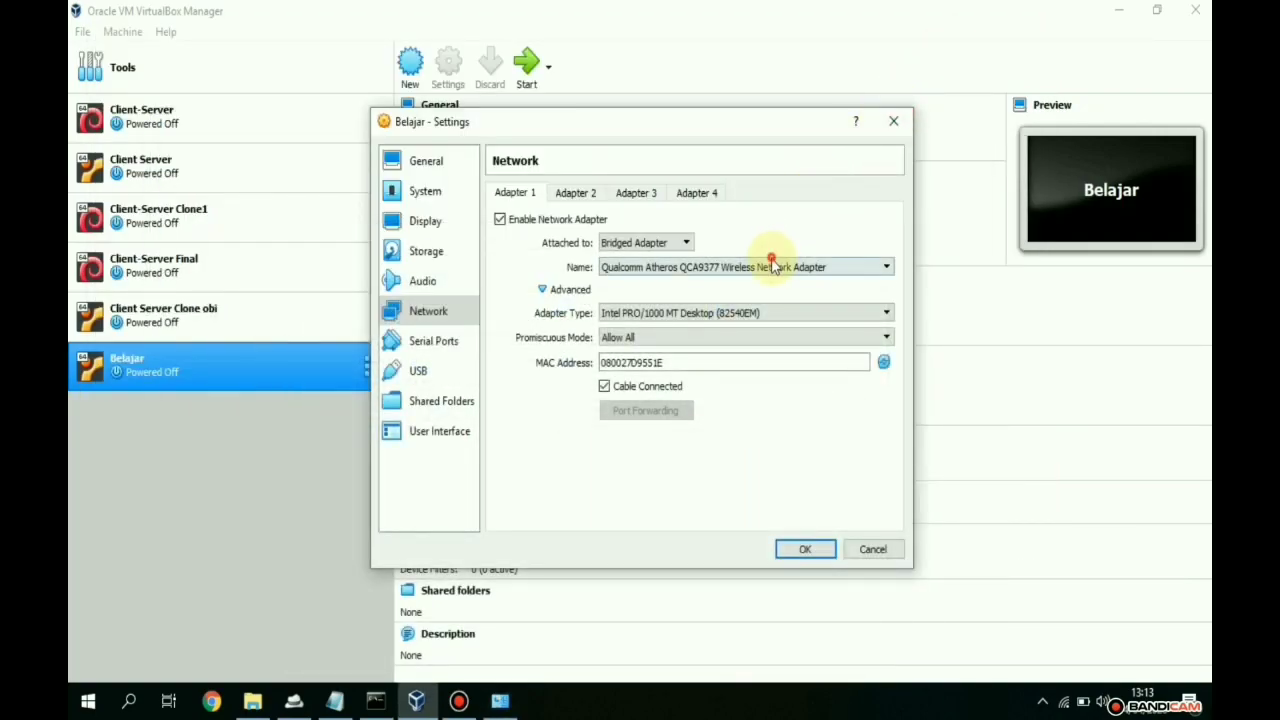
pyautogui.click(771, 266)
pyautogui.click(764, 284)
# - Mount ubuntu-18.04.4-live-server-amd64.iso in Belajar's empty optical drive and save the settings
pyautogui.click(421, 251)
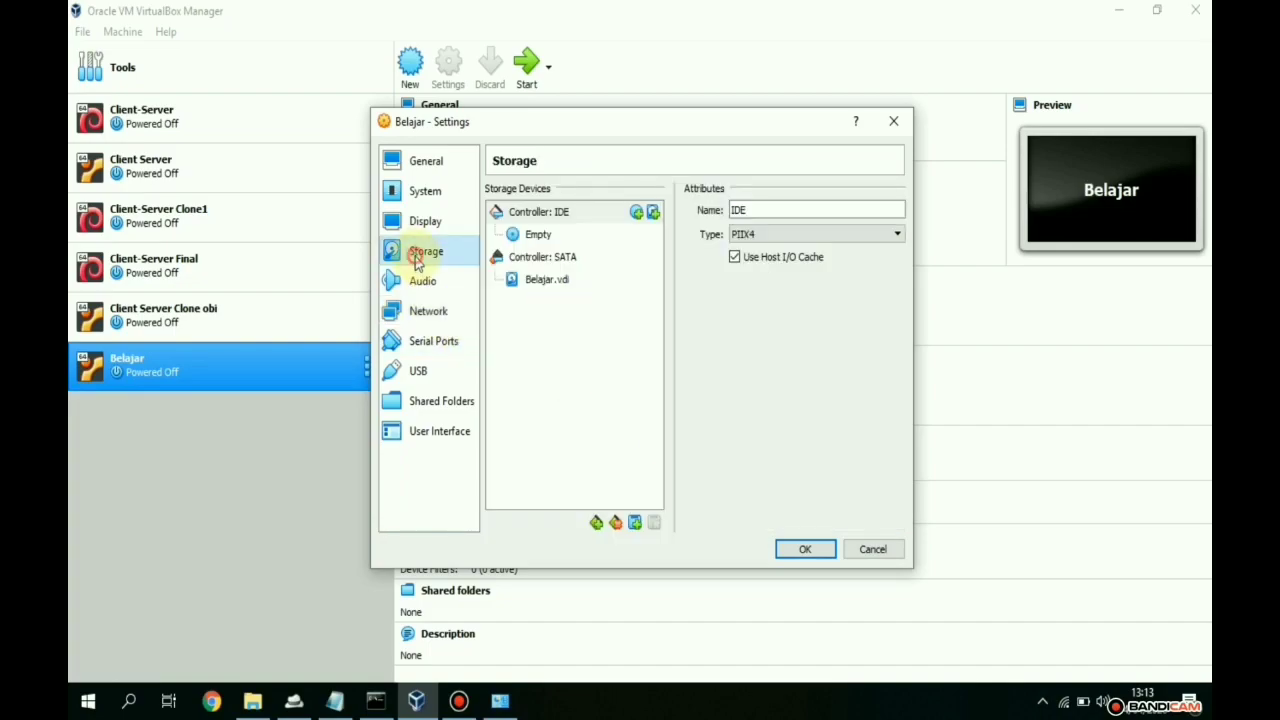
pyautogui.click(511, 236)
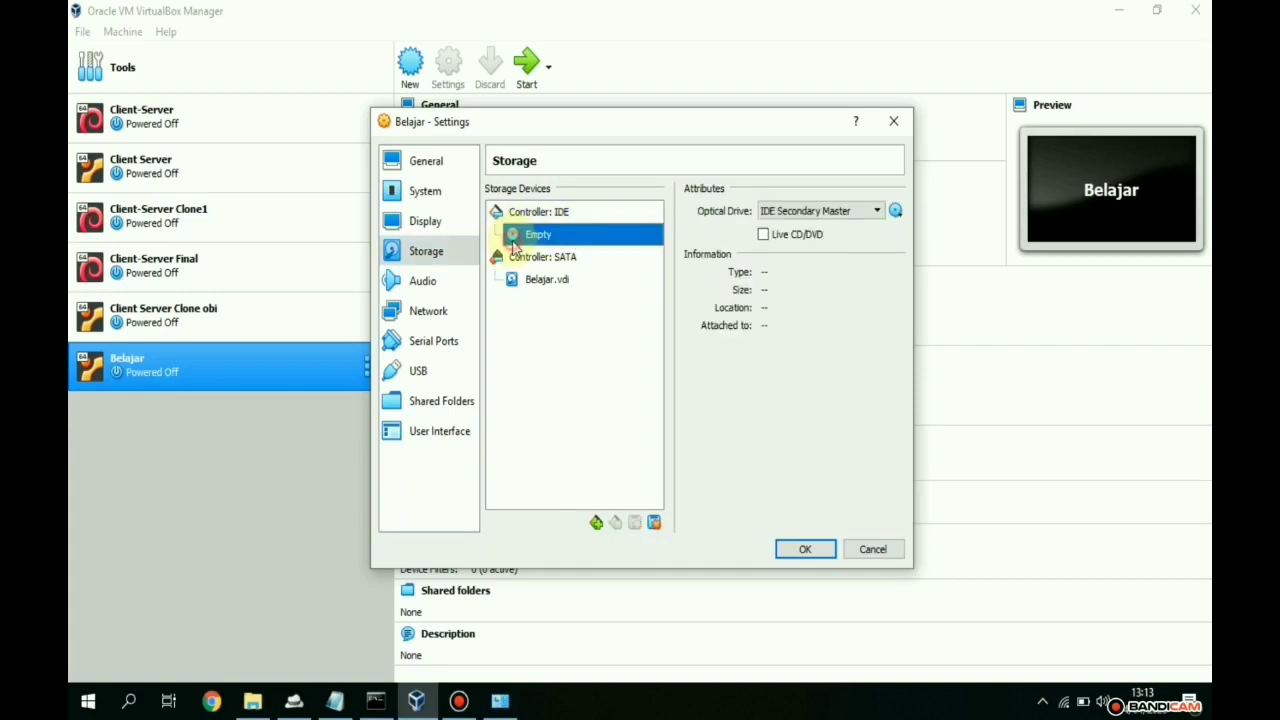
pyautogui.click(895, 213)
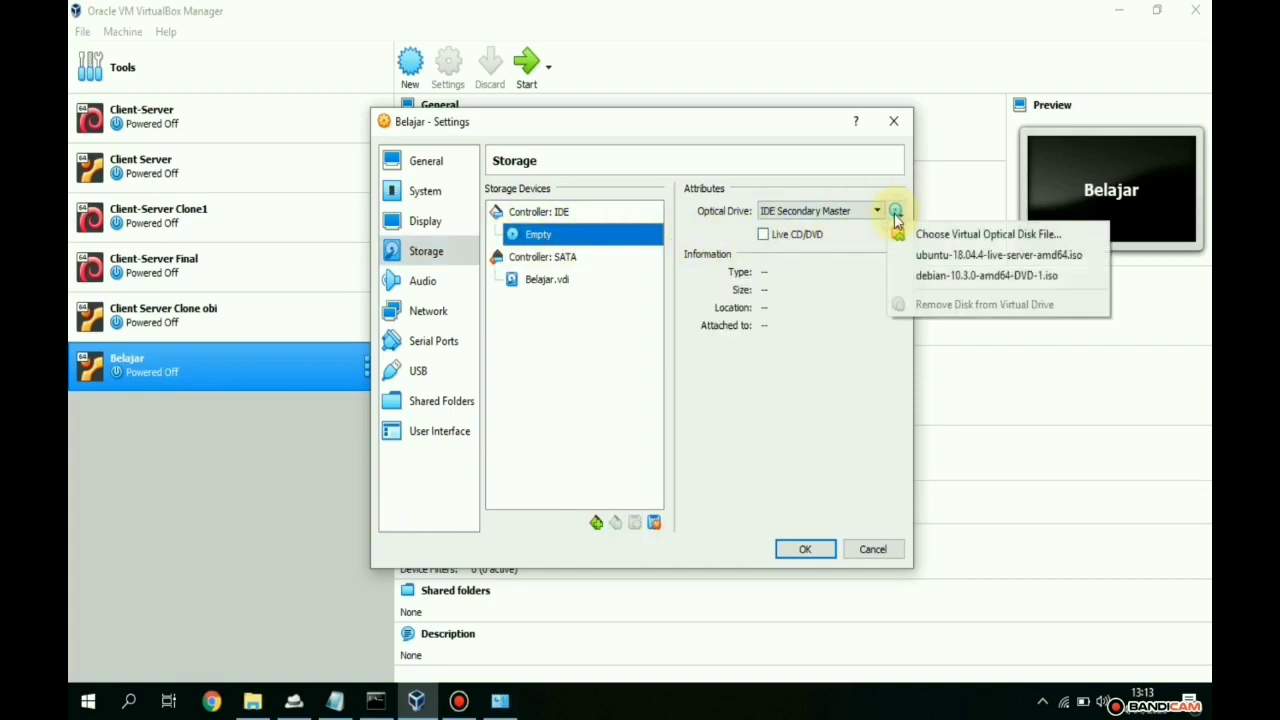
pyautogui.click(1020, 257)
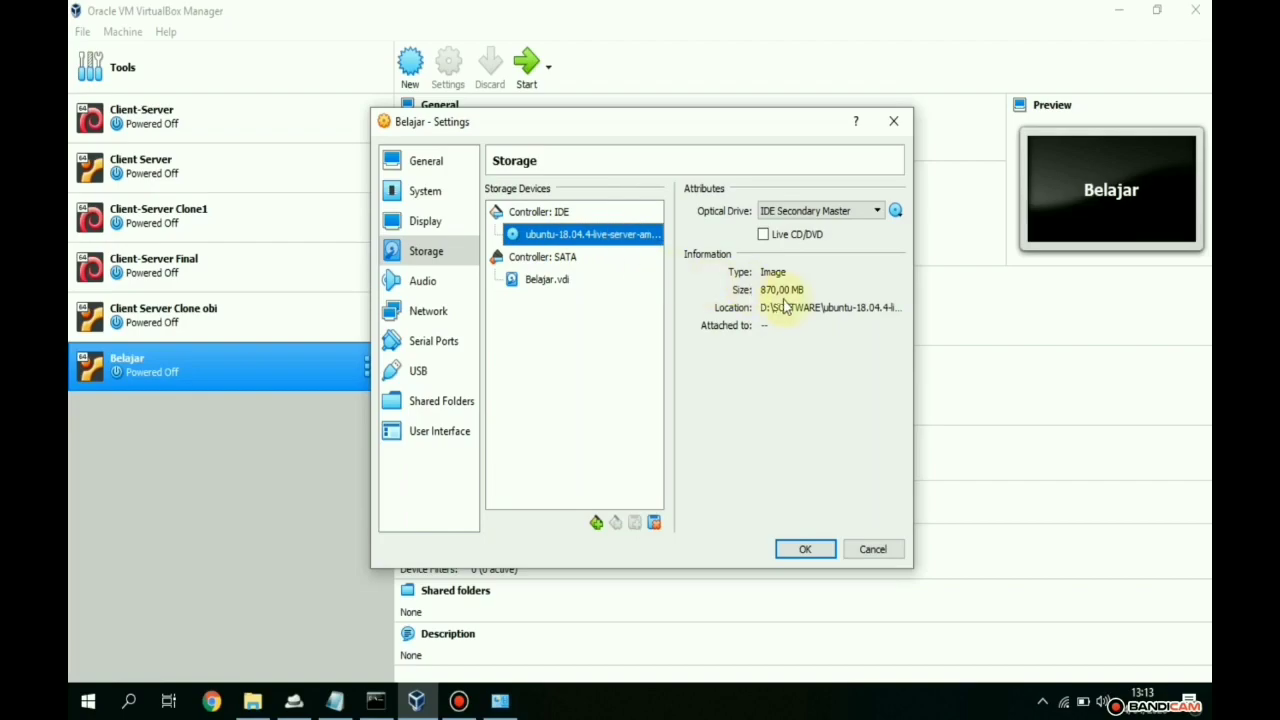
pyautogui.click(826, 549)
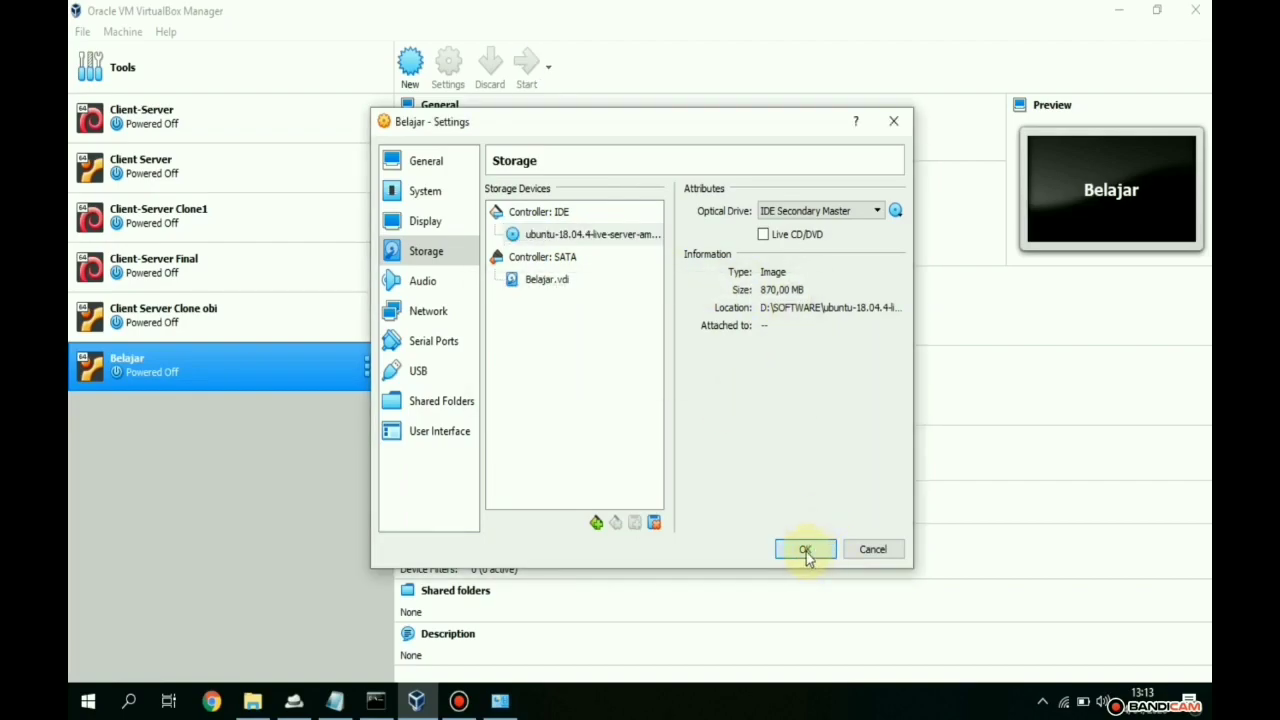
pyautogui.click(806, 552)
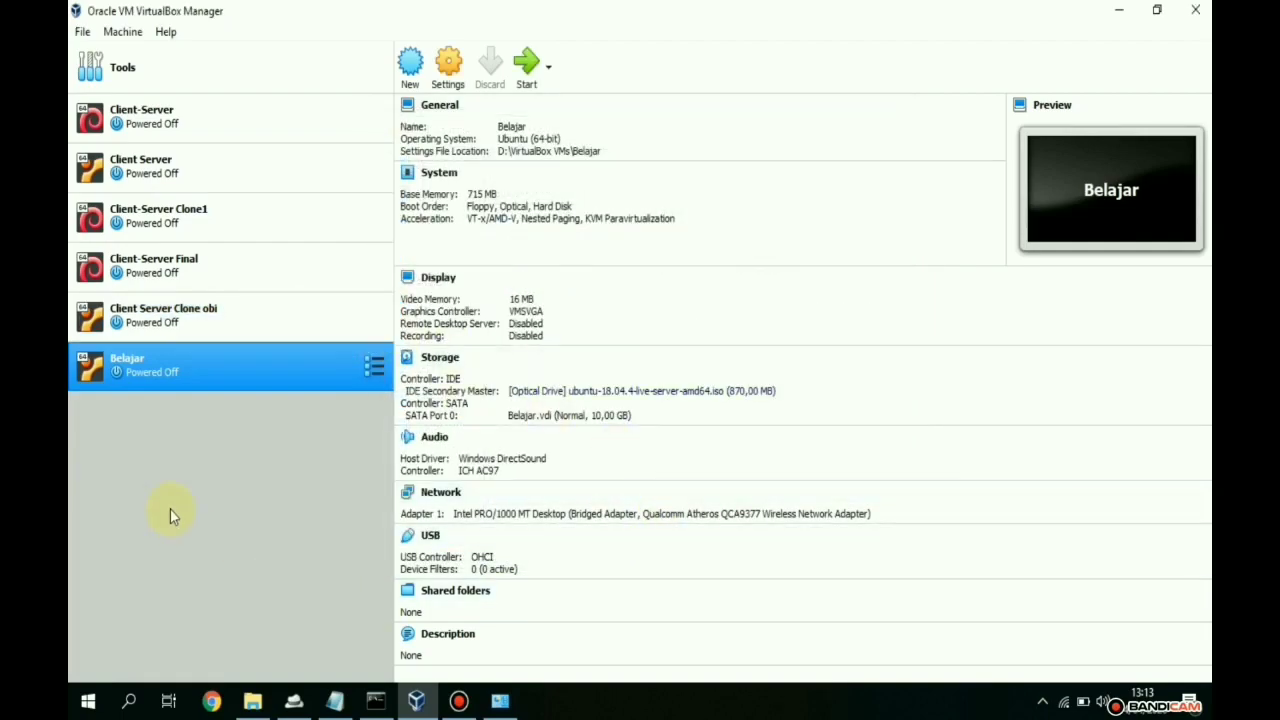
# - Start Belajar and maximize its window while it boots the Ubuntu Server 18.04.4 ISO
pyautogui.click(533, 82)
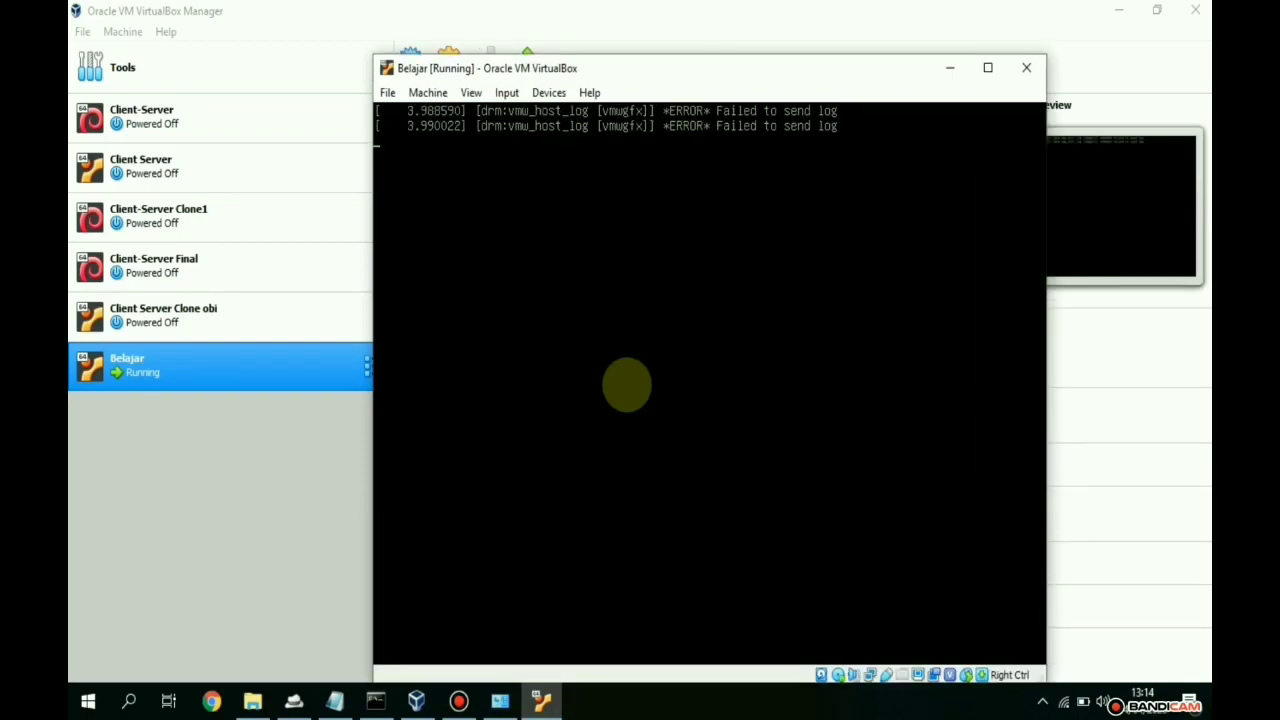
pyautogui.click(985, 68)
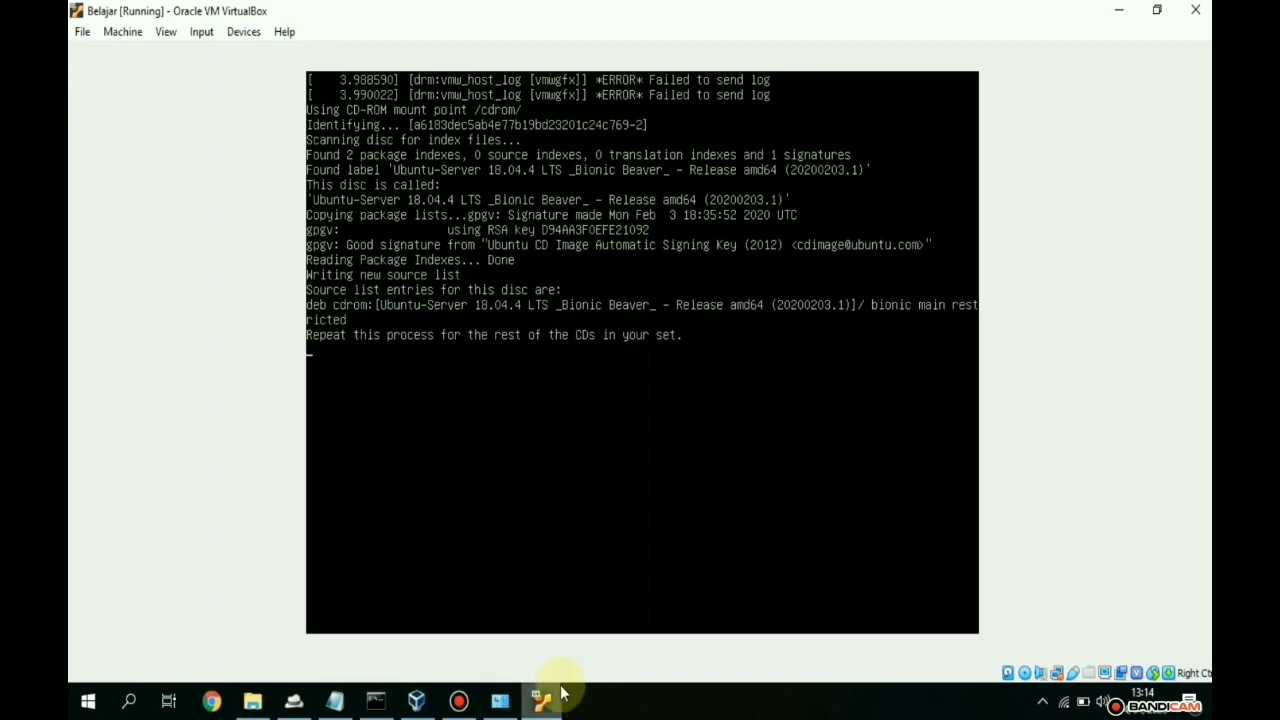
# - Bring Notepad forward and highlight the PHP syntax, Bootstrap Offline and WinSCP items
pyautogui.click(335, 700)
pyautogui.click(371, 380)
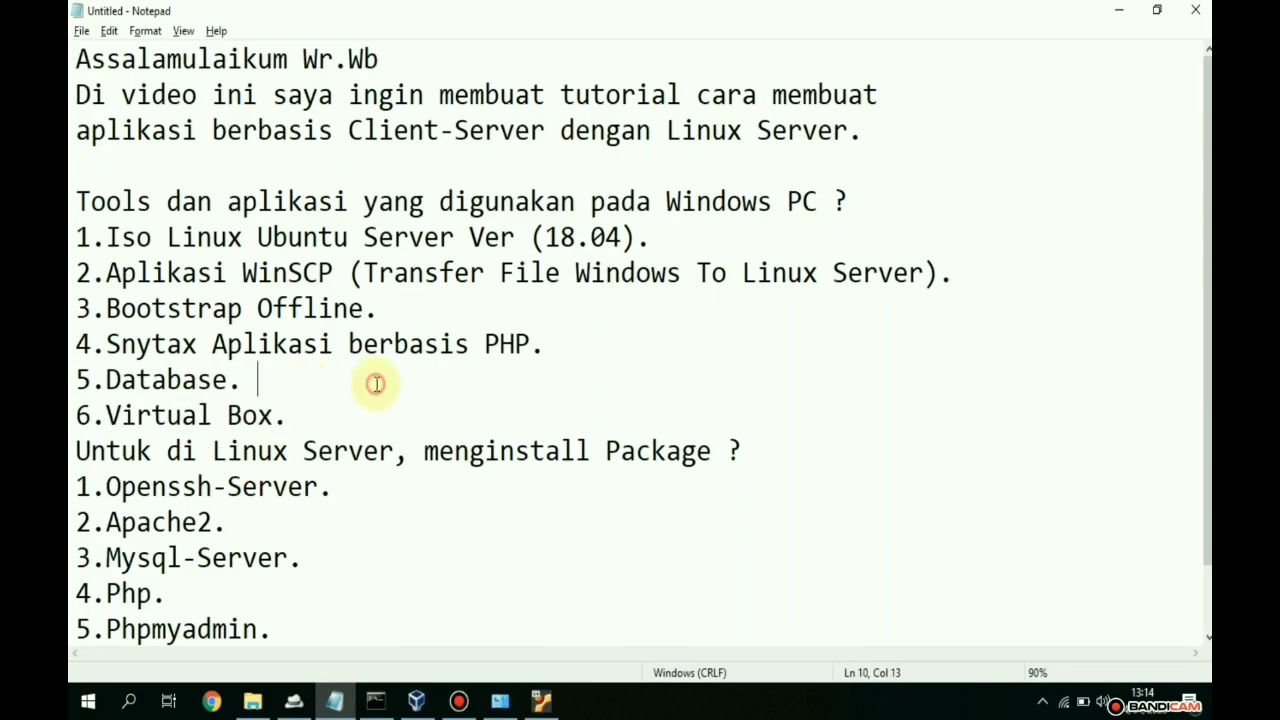
pyautogui.moveTo(548, 350); pyautogui.dragTo(440, 344)
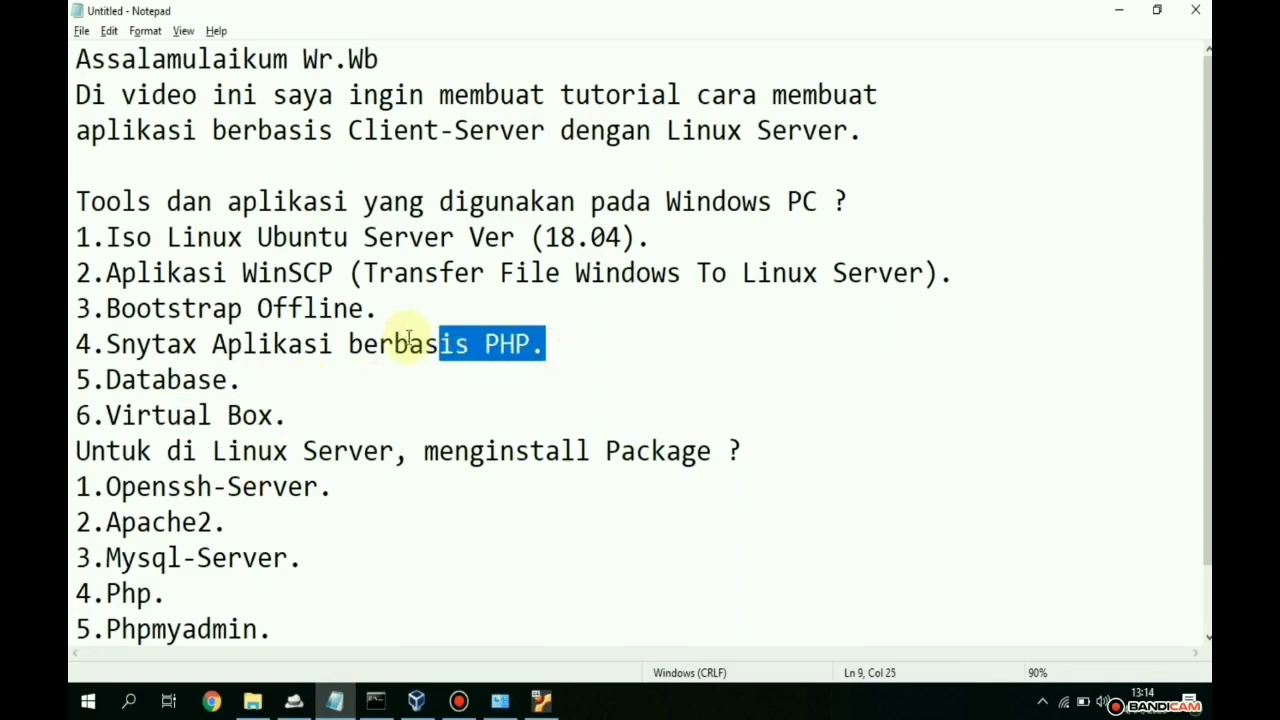
pyautogui.click(586, 366)
pyautogui.moveTo(546, 352); pyautogui.dragTo(106, 344)
pyautogui.moveTo(380, 312); pyautogui.dragTo(106, 312)
pyautogui.moveTo(952, 270); pyautogui.dragTo(107, 272)
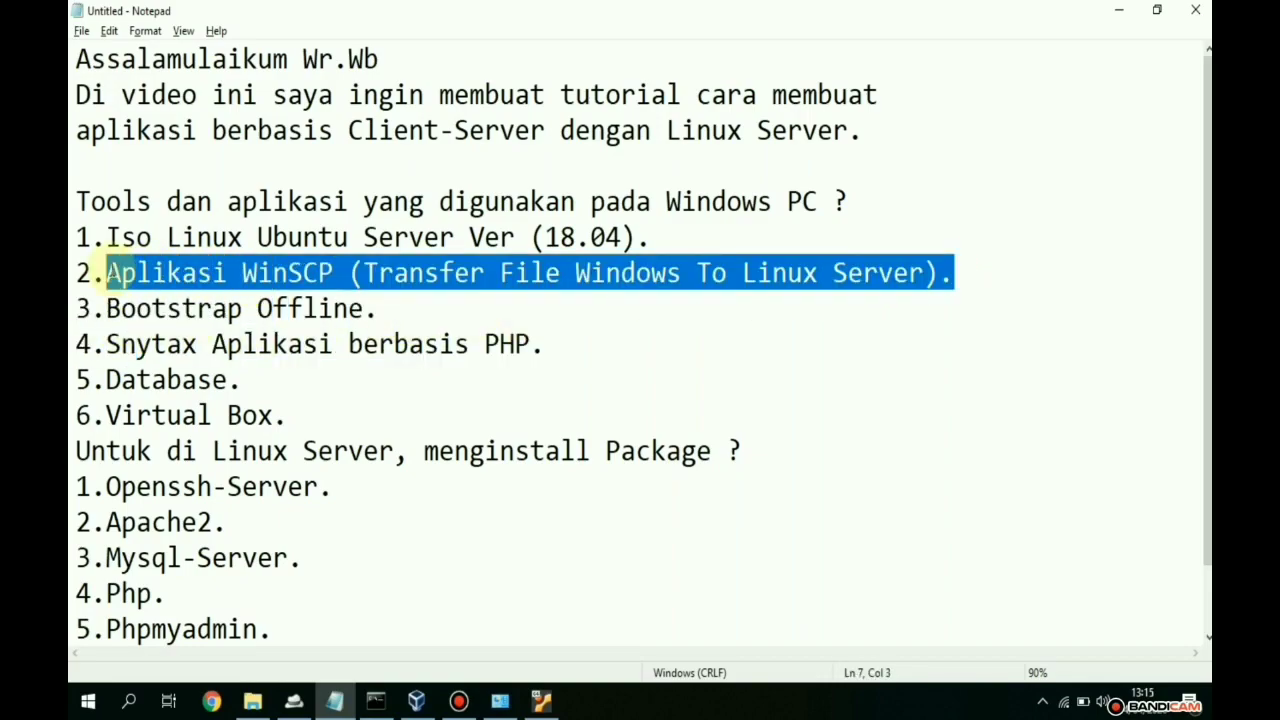
# - Load winscp.net/eng/download.php in Chrome via the 'wins' suggestion, then minimize the browser
pyautogui.click(213, 700)
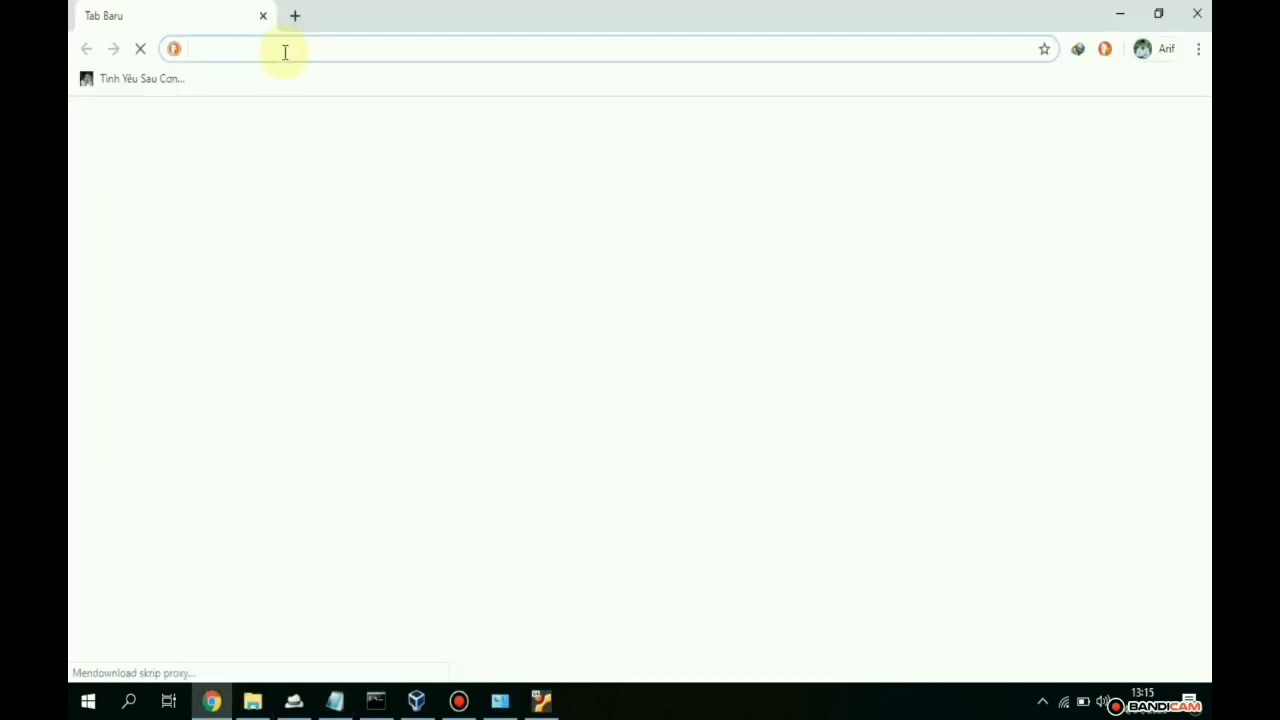
pyautogui.write('wins')
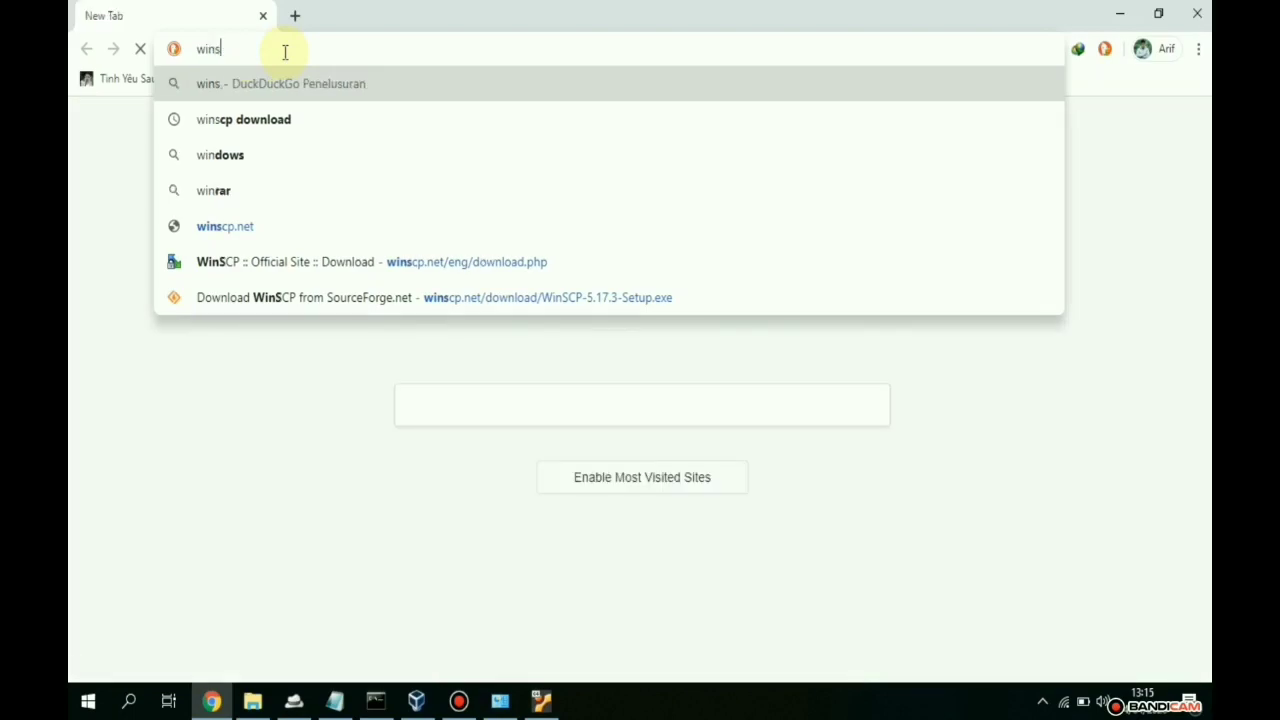
pyautogui.press('Down')
pyautogui.press('Down')
pyautogui.press('Down')
pyautogui.press('Down')
pyautogui.press('Down')
pyautogui.press('Return')
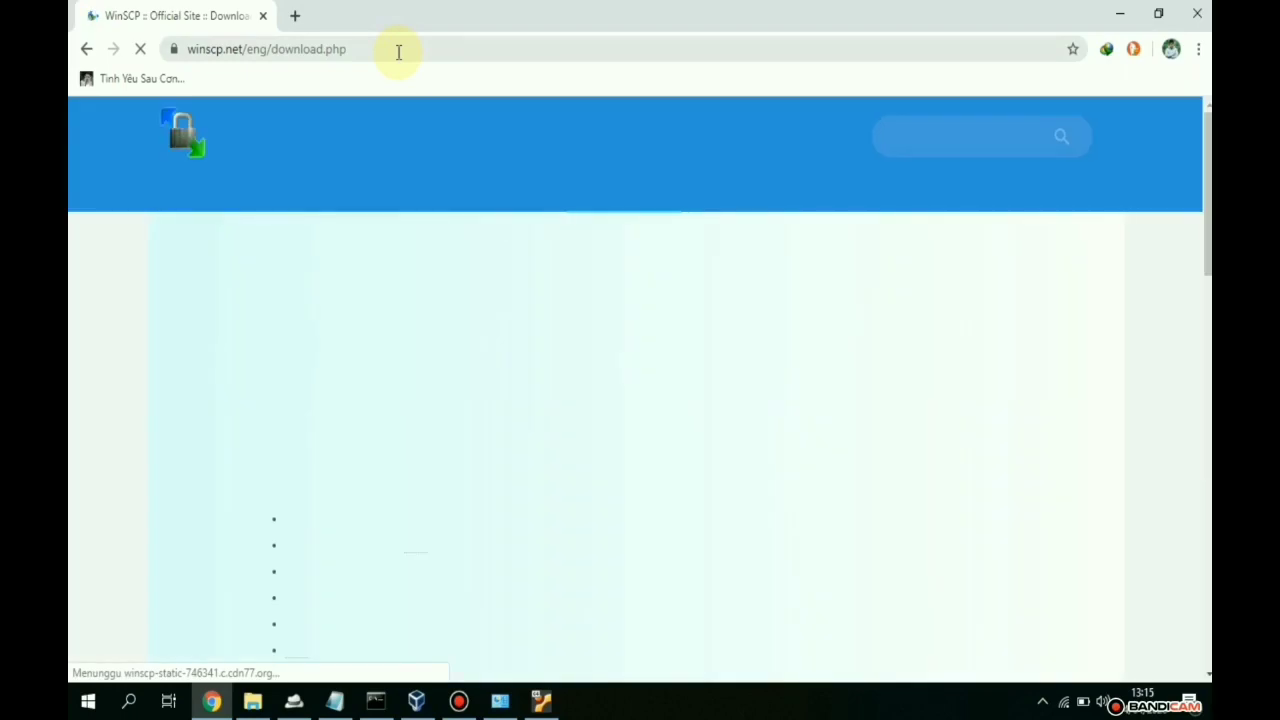
pyautogui.moveTo(400, 49); pyautogui.dragTo(175, 57)
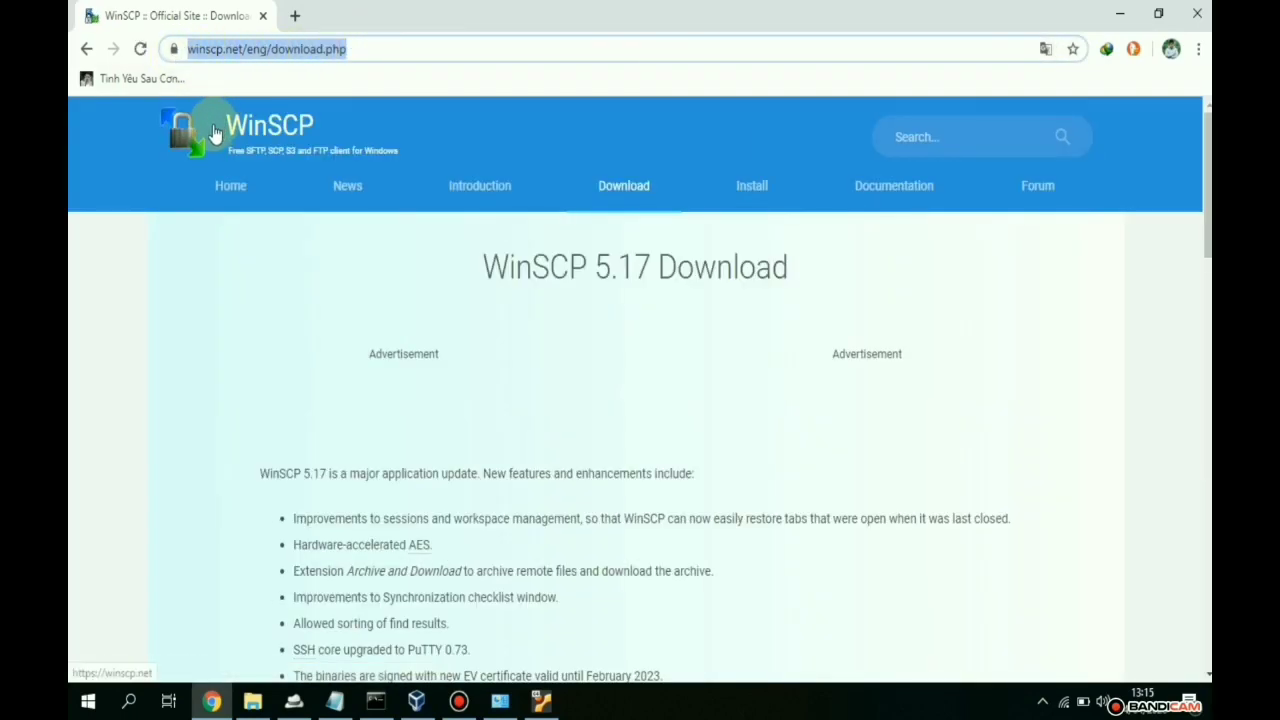
pyautogui.click(529, 44)
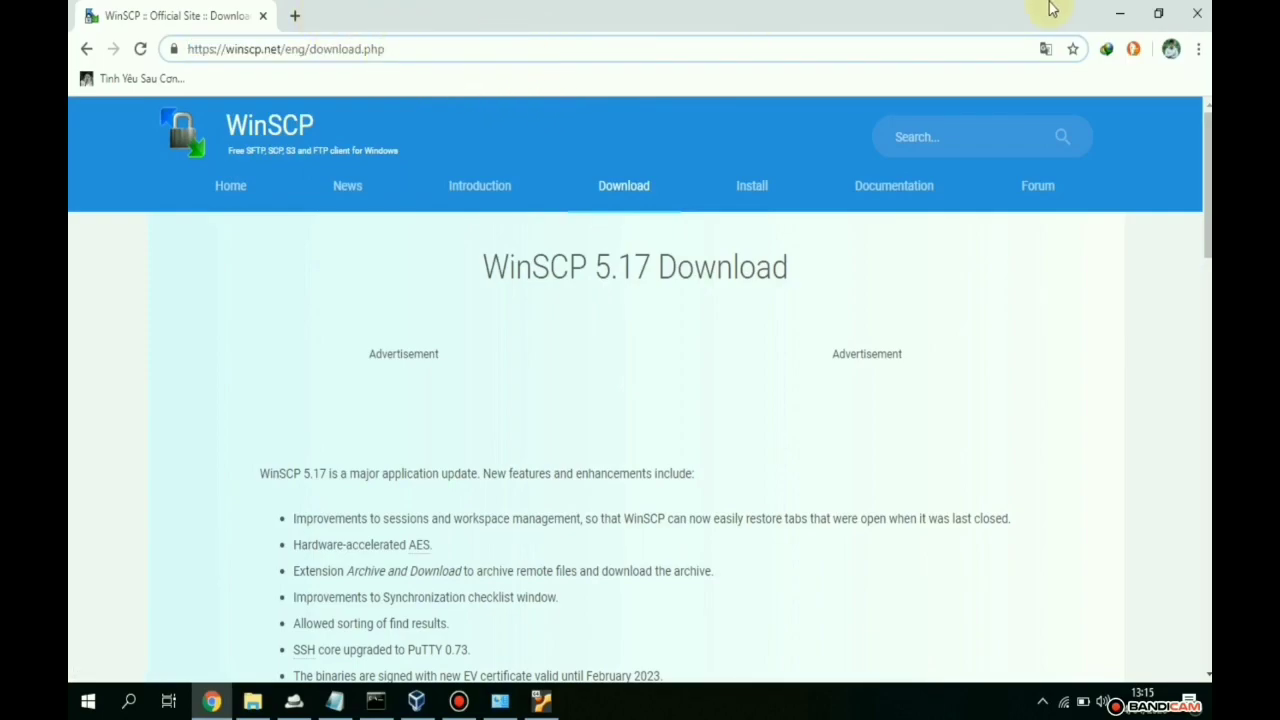
pyautogui.click(1108, 10)
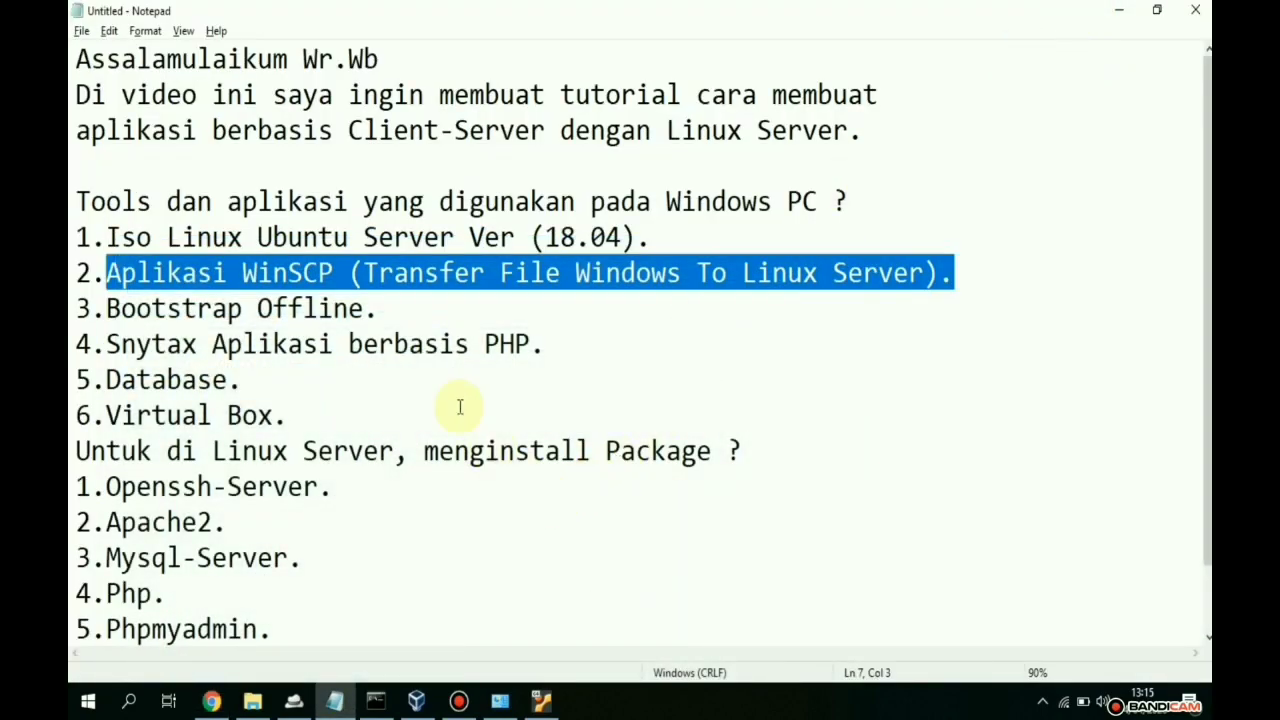
# - Highlight the Bootstrap Offline line in the Notepad outline
pyautogui.click(420, 305)
pyautogui.doubleClick(420, 305)
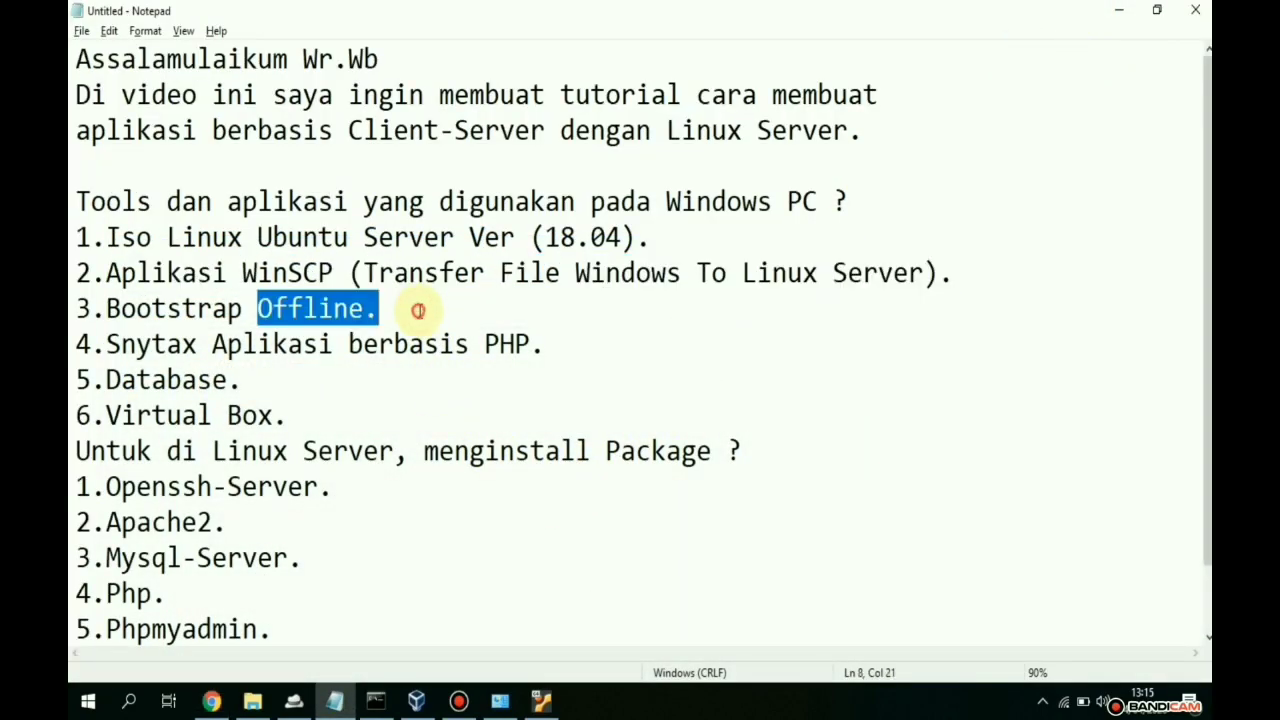
pyautogui.moveTo(285, 308); pyautogui.dragTo(78, 308)
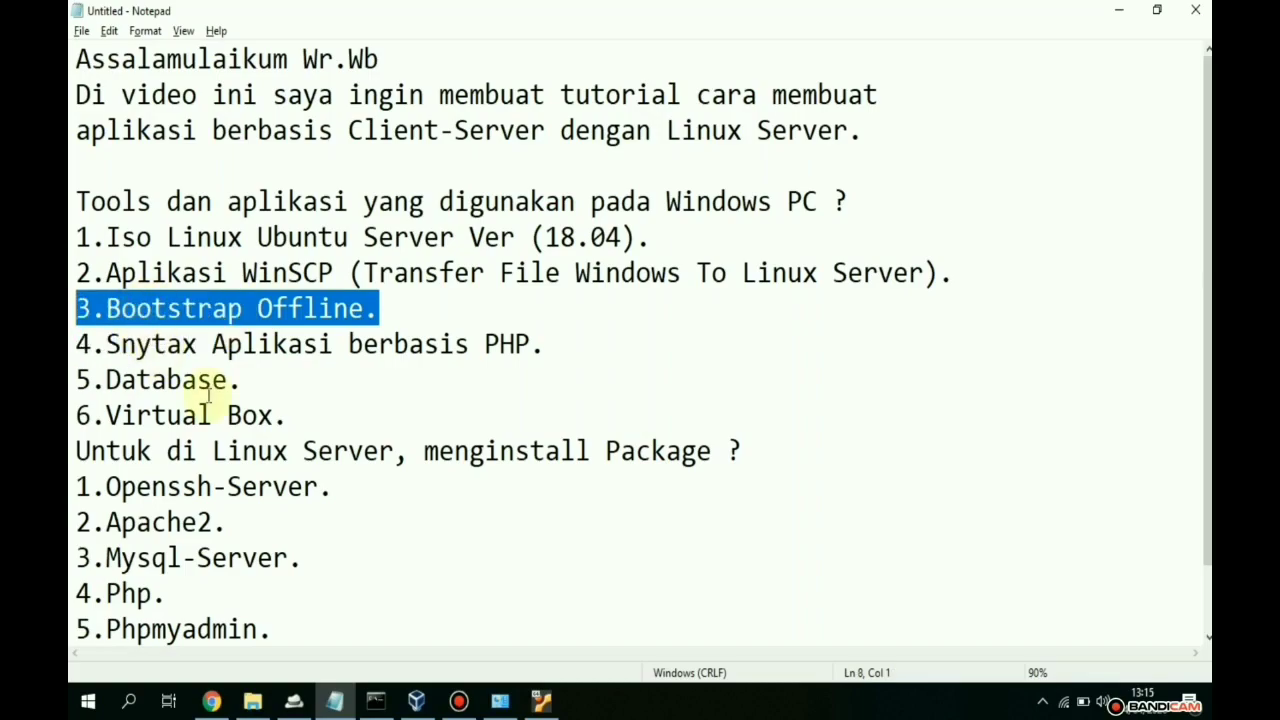
# - In a new Chrome tab, search 'bootstrap' and open getbootstrap.com
pyautogui.hotkey('alt', 'Tab')
pyautogui.click(295, 16)
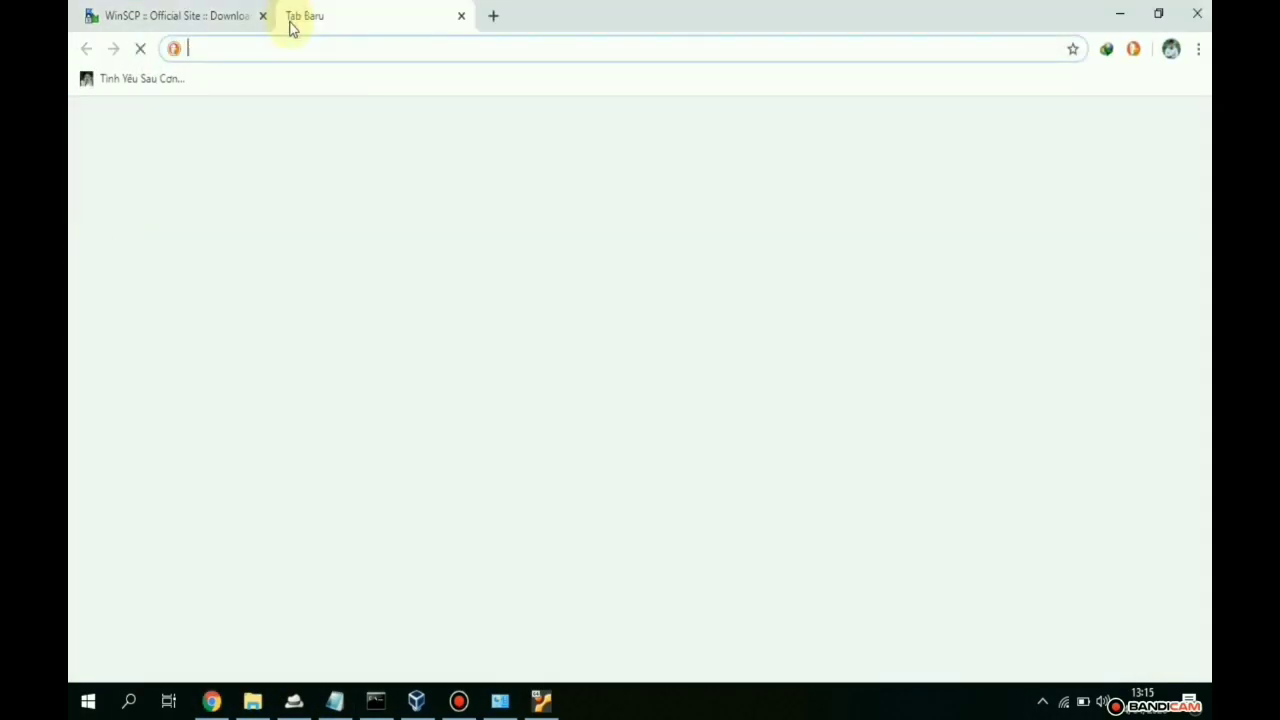
pyautogui.write('boo')
pyautogui.press('Down')
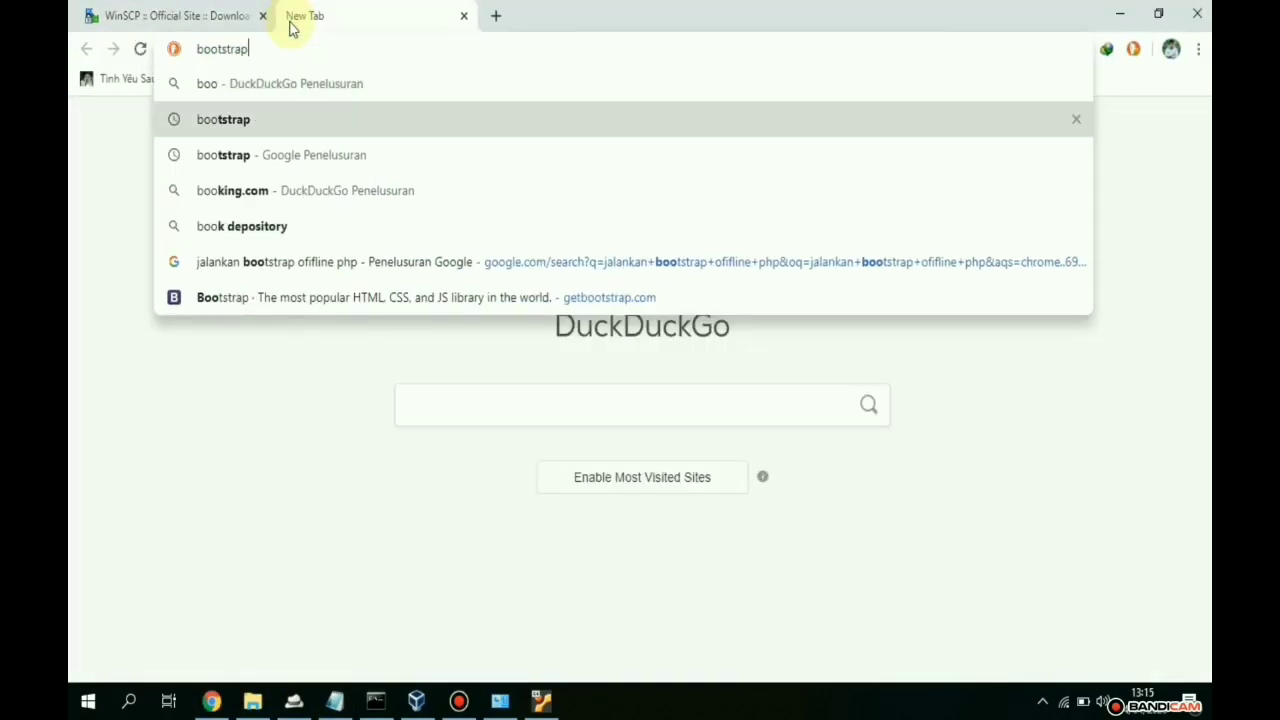
pyautogui.press('Return')
pyautogui.click(1131, 78)
pyautogui.scroll(-1, 354, 429)
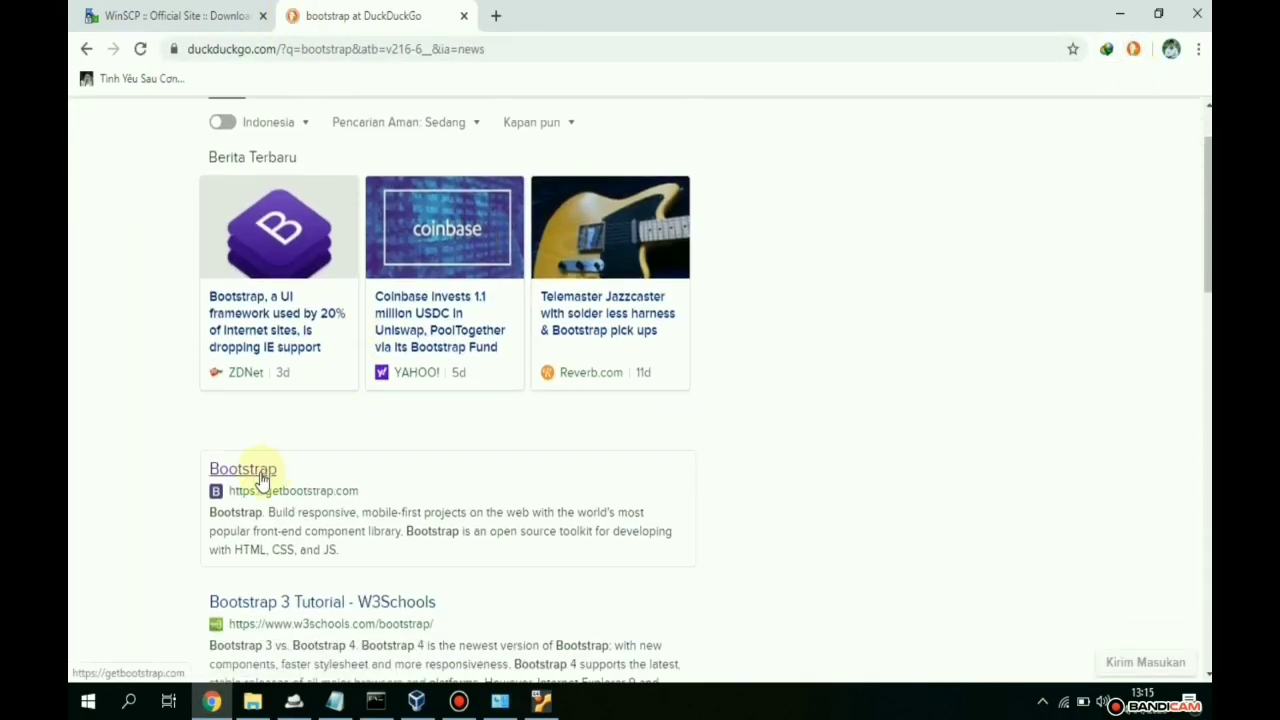
pyautogui.click(255, 478)
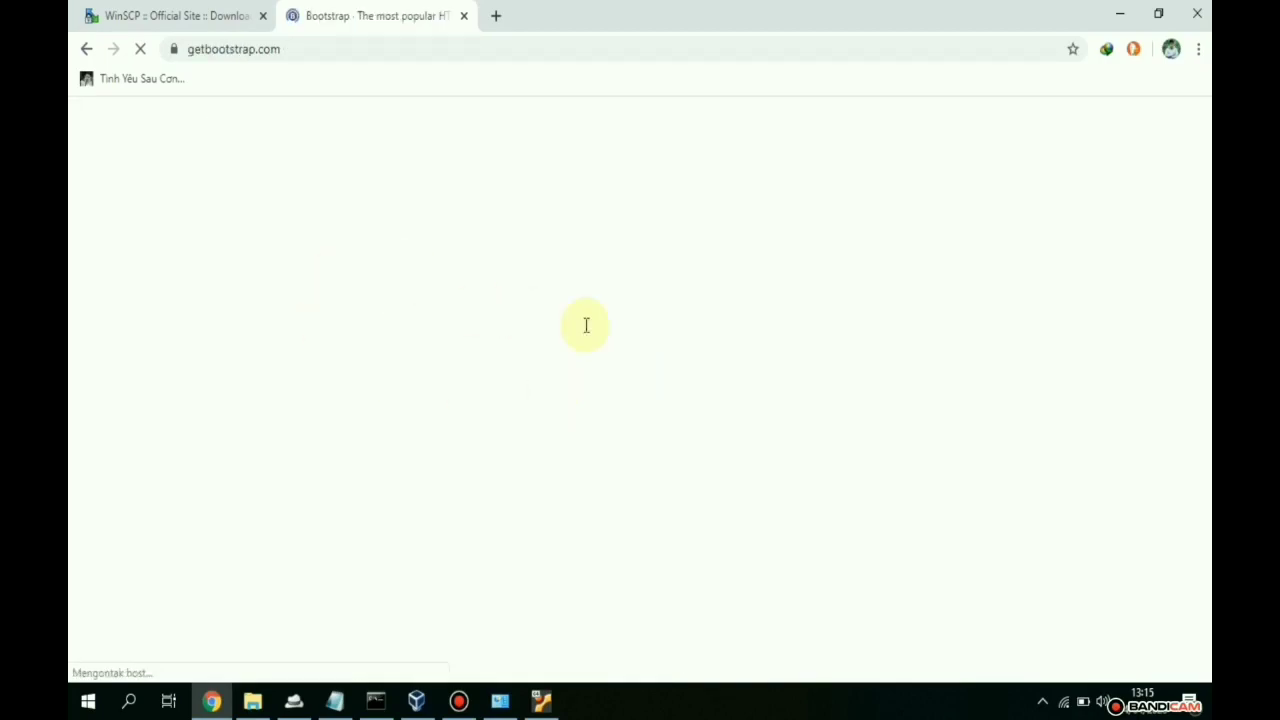
pyautogui.scroll(-1, 390, 330)
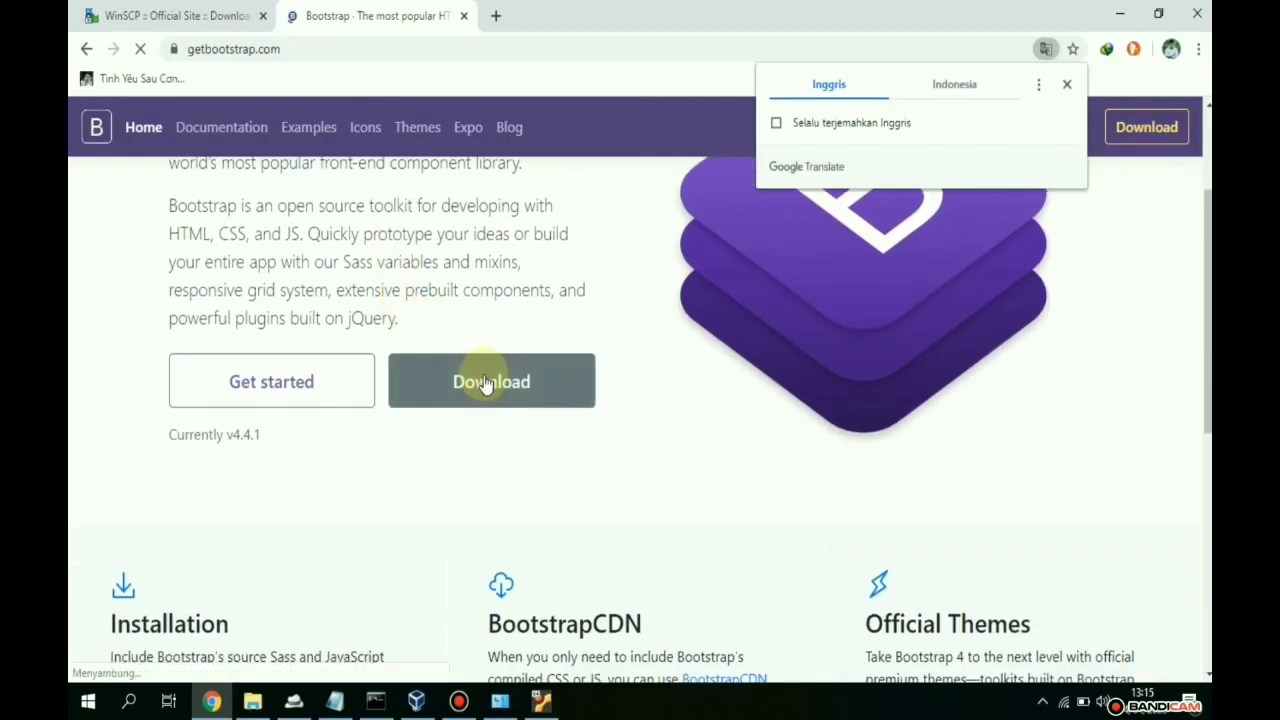
pyautogui.scroll(1, 456, 347)
pyautogui.click(334, 46)
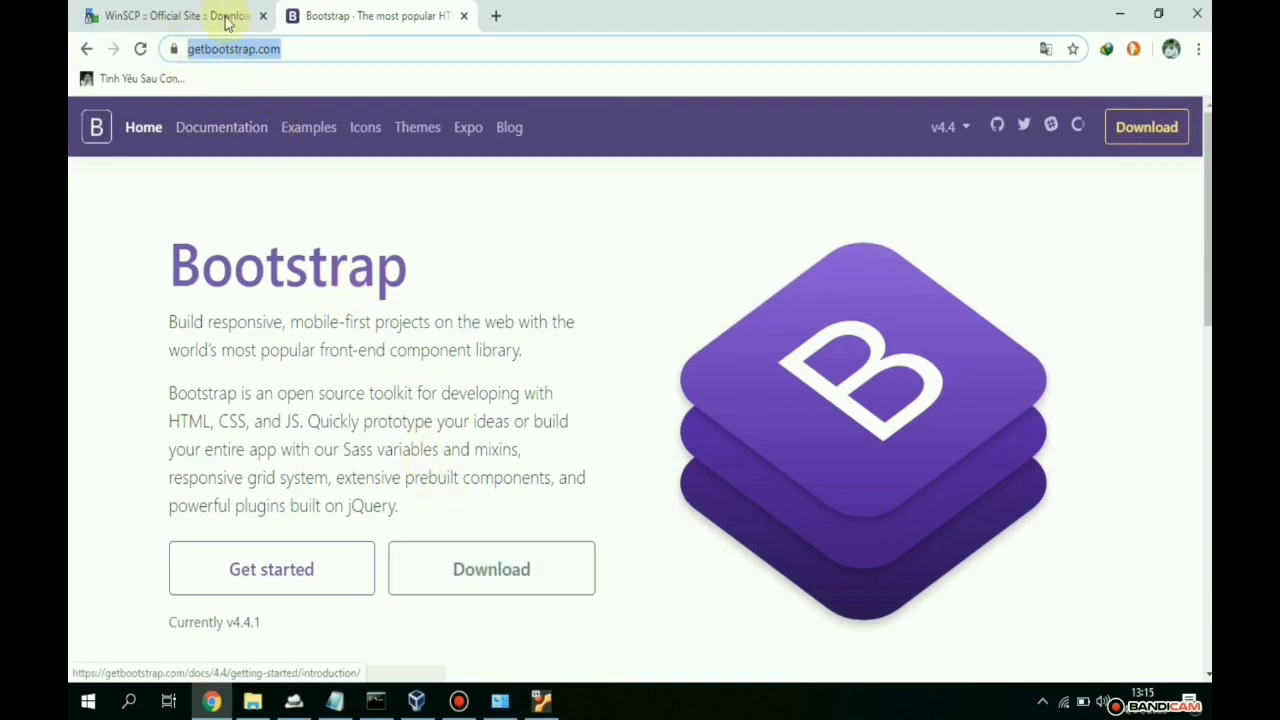
# - Highlight the PHP syntax note, then select all nine project files in File Explorer
pyautogui.click(334, 700)
pyautogui.moveTo(550, 350); pyautogui.dragTo(104, 338)
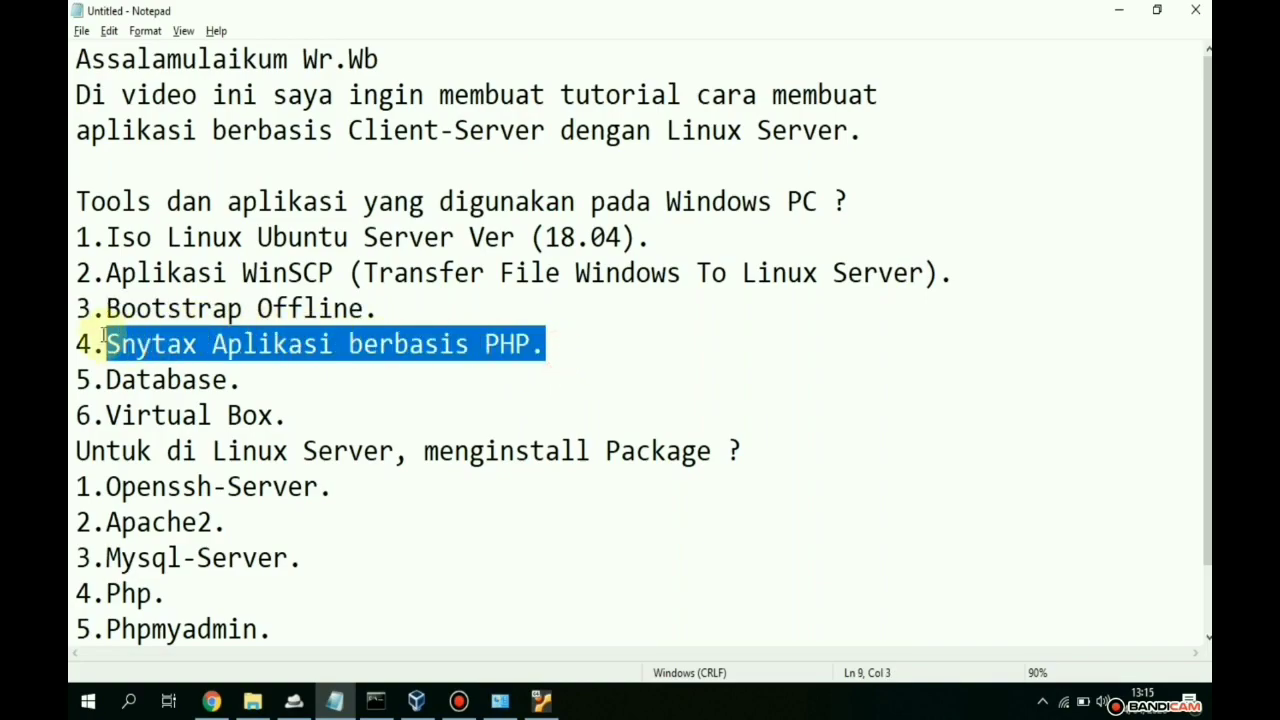
pyautogui.click(252, 700)
pyautogui.moveTo(509, 482); pyautogui.dragTo(240, 94)
# - Look over the curd_1, curd_3, curd_4, index, koneksi and test_koneksi PHP files
pyautogui.click(360, 515)
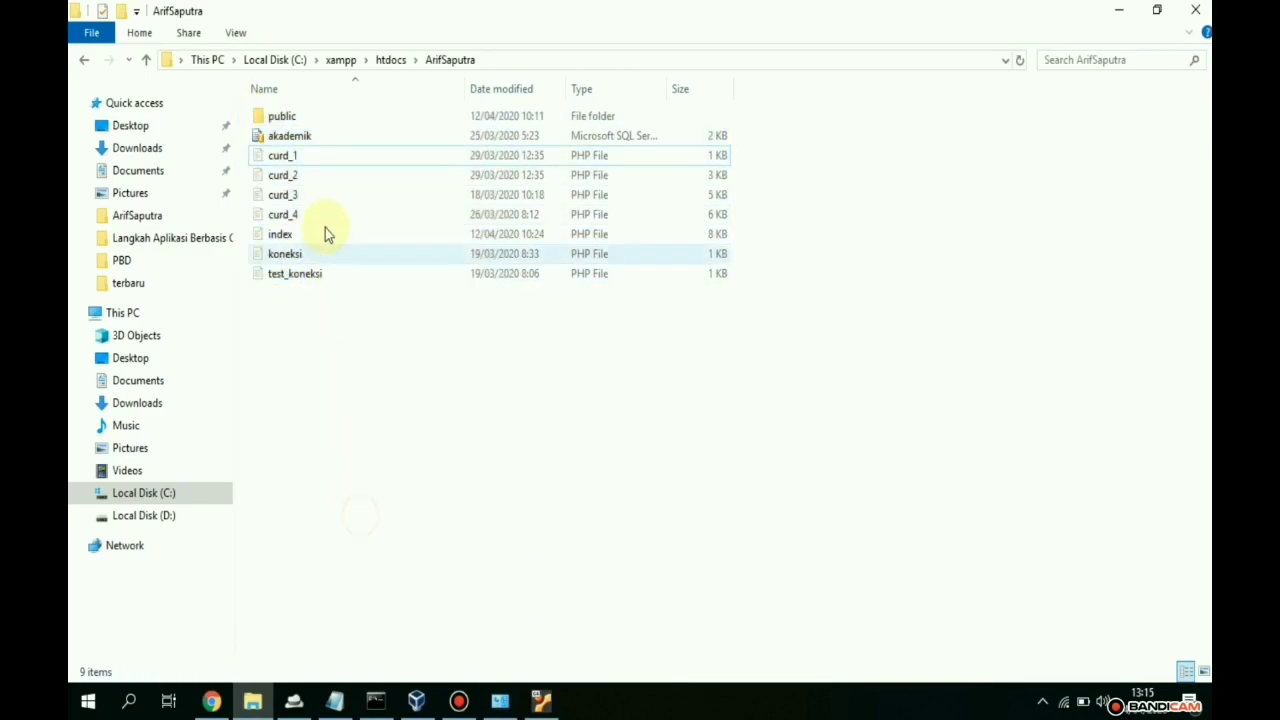
pyautogui.click(297, 157)
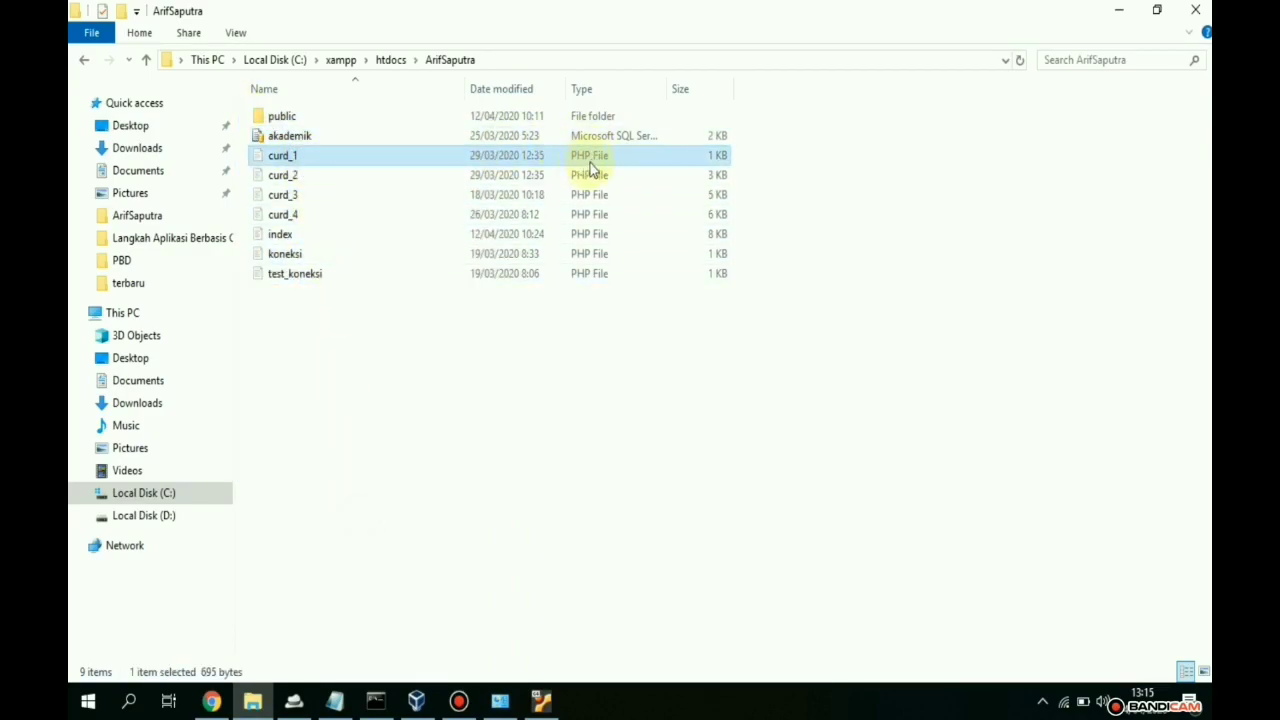
pyautogui.click(337, 194)
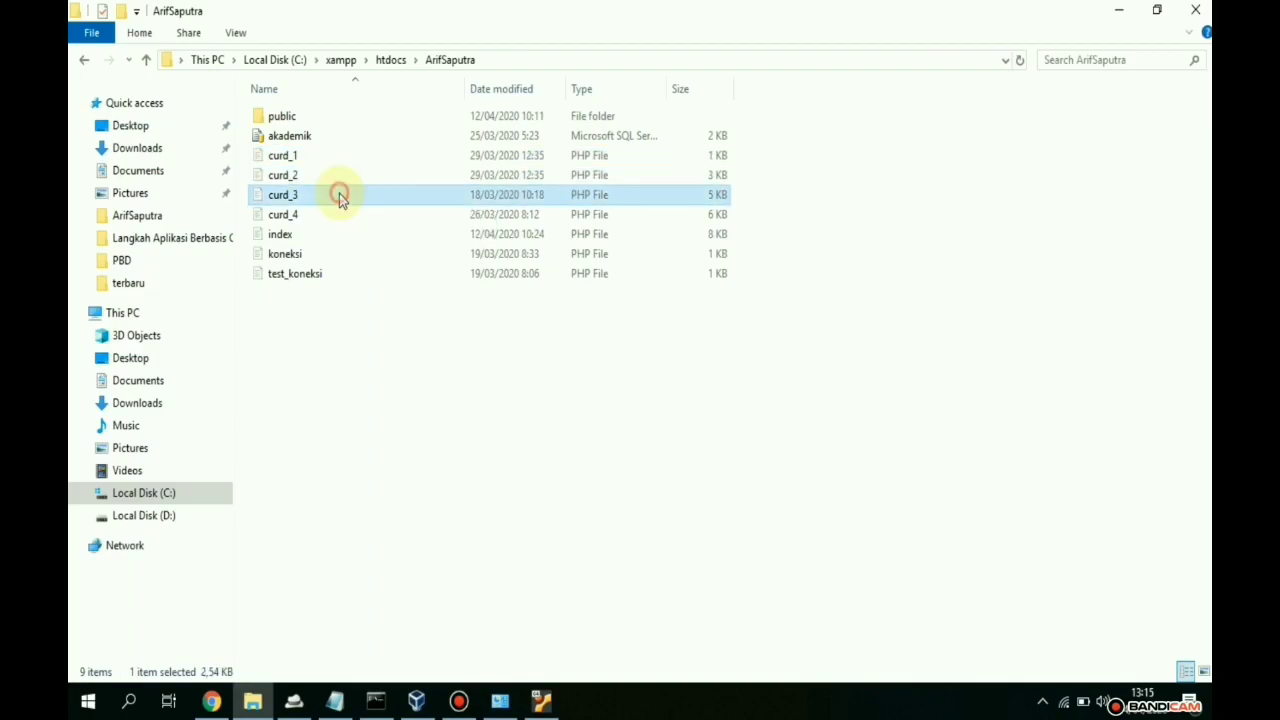
pyautogui.click(331, 214)
pyautogui.click(323, 234)
pyautogui.click(323, 254)
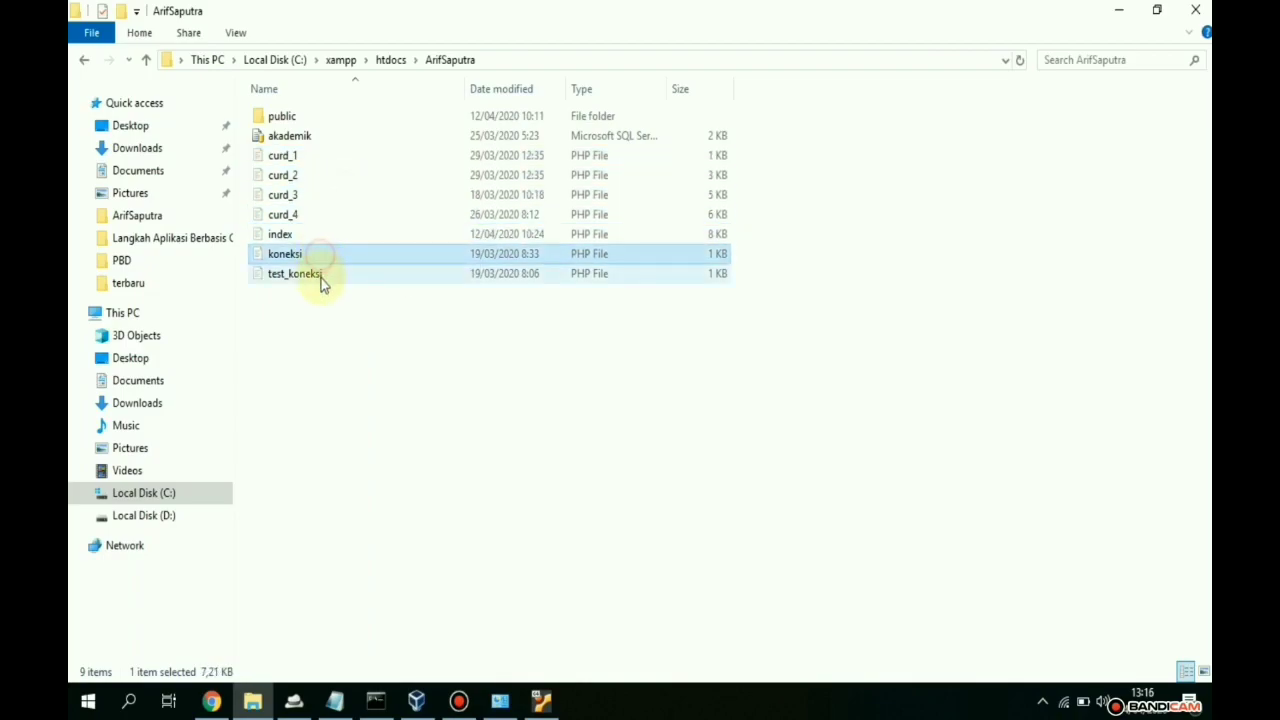
pyautogui.click(320, 274)
# - Open public\css to view the bootstrap files, go back, and select the akademik SQL file
pyautogui.click(281, 118)
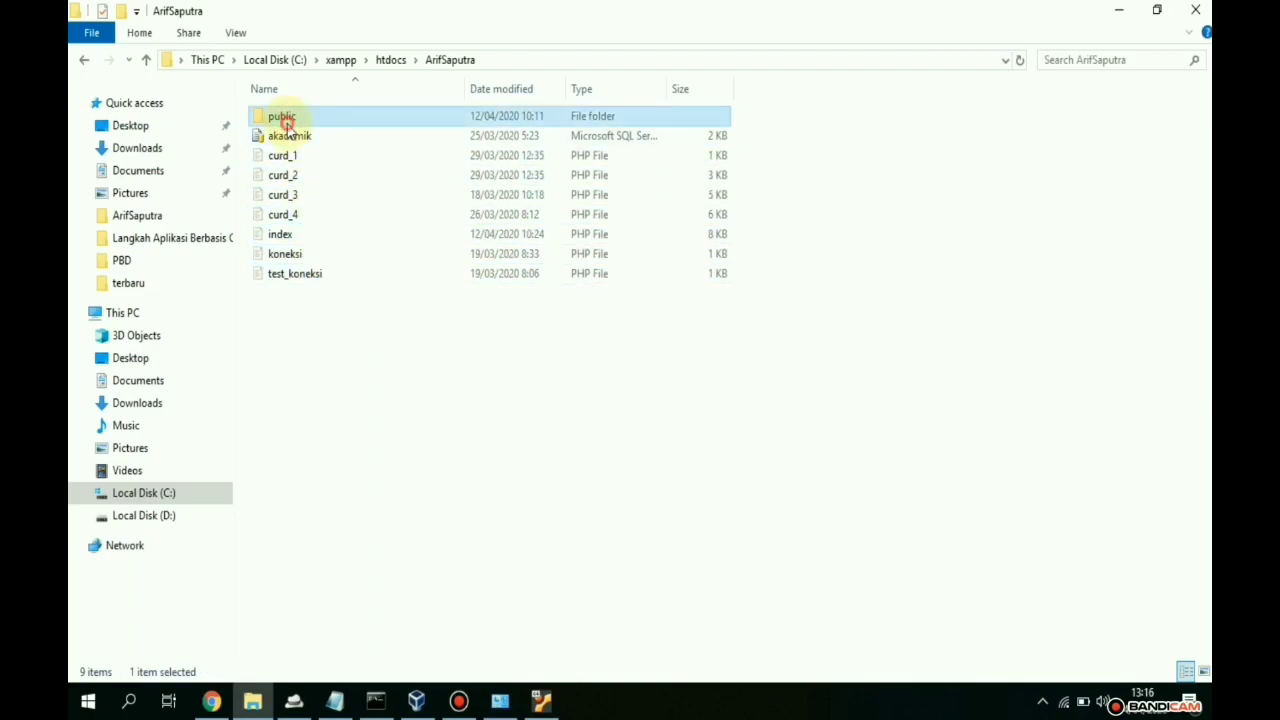
pyautogui.doubleClick(285, 122)
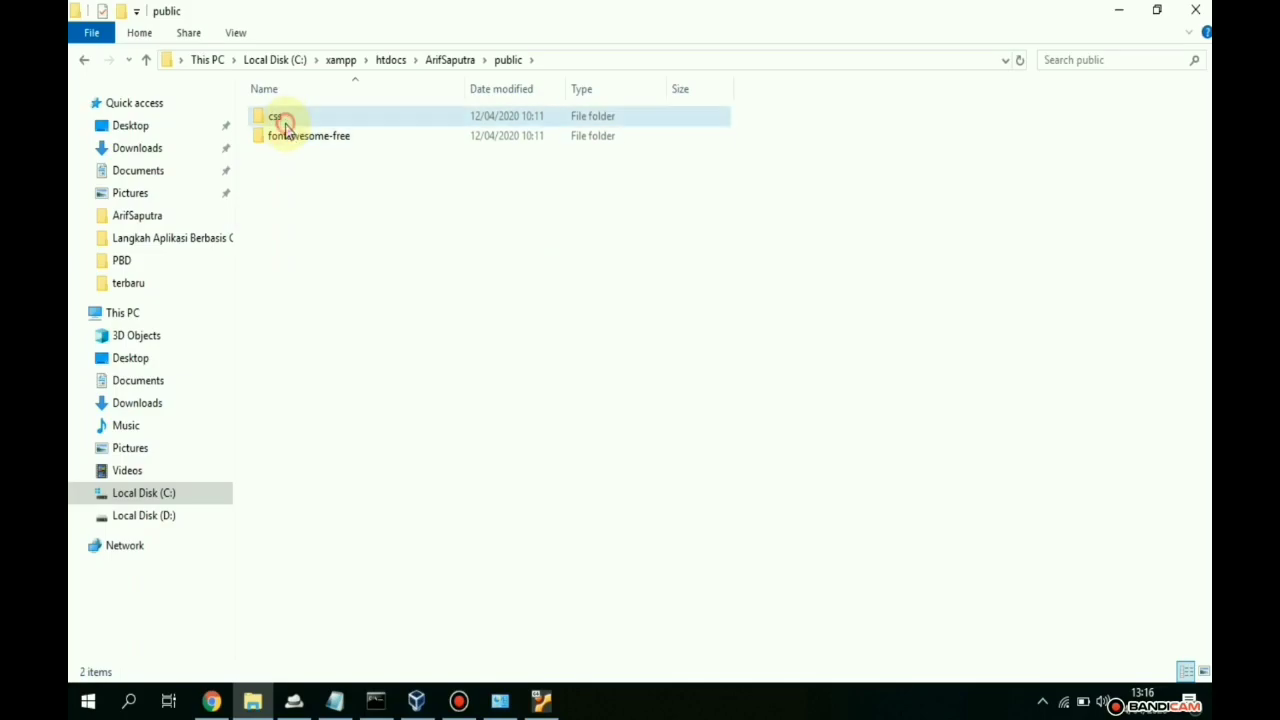
pyautogui.doubleClick(285, 122)
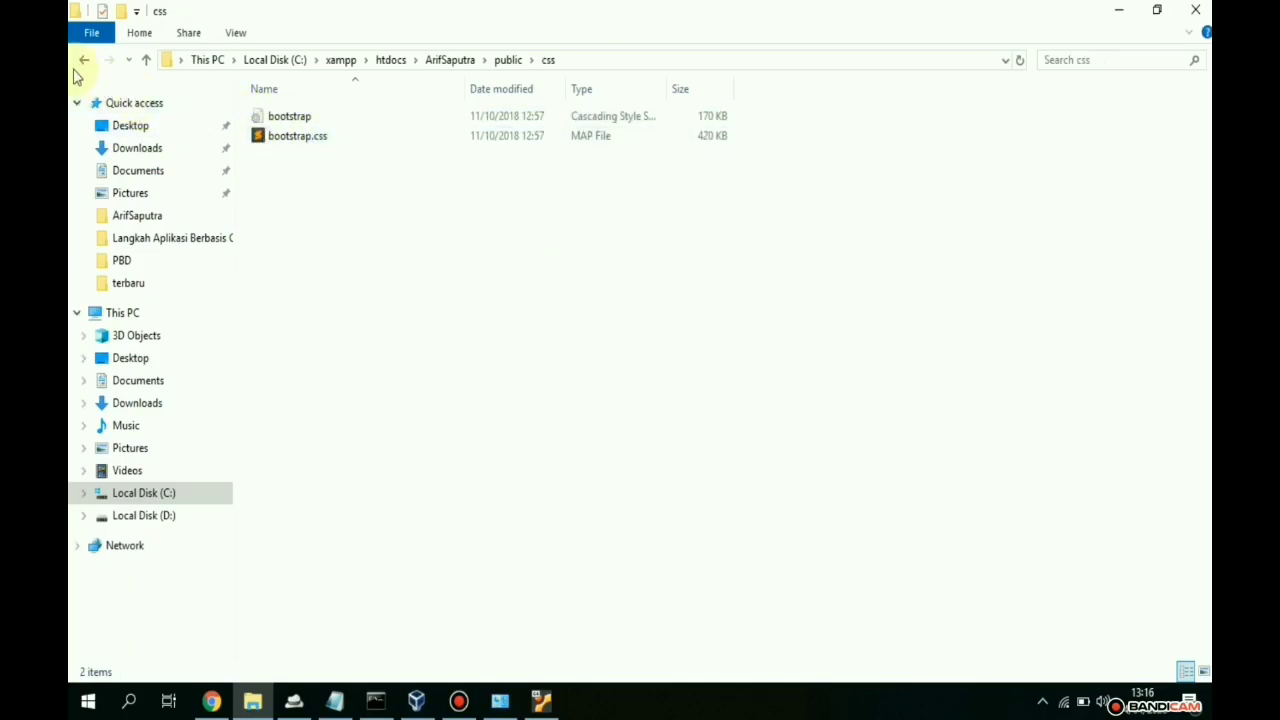
pyautogui.click(86, 68)
pyautogui.click(86, 70)
pyautogui.click(613, 452)
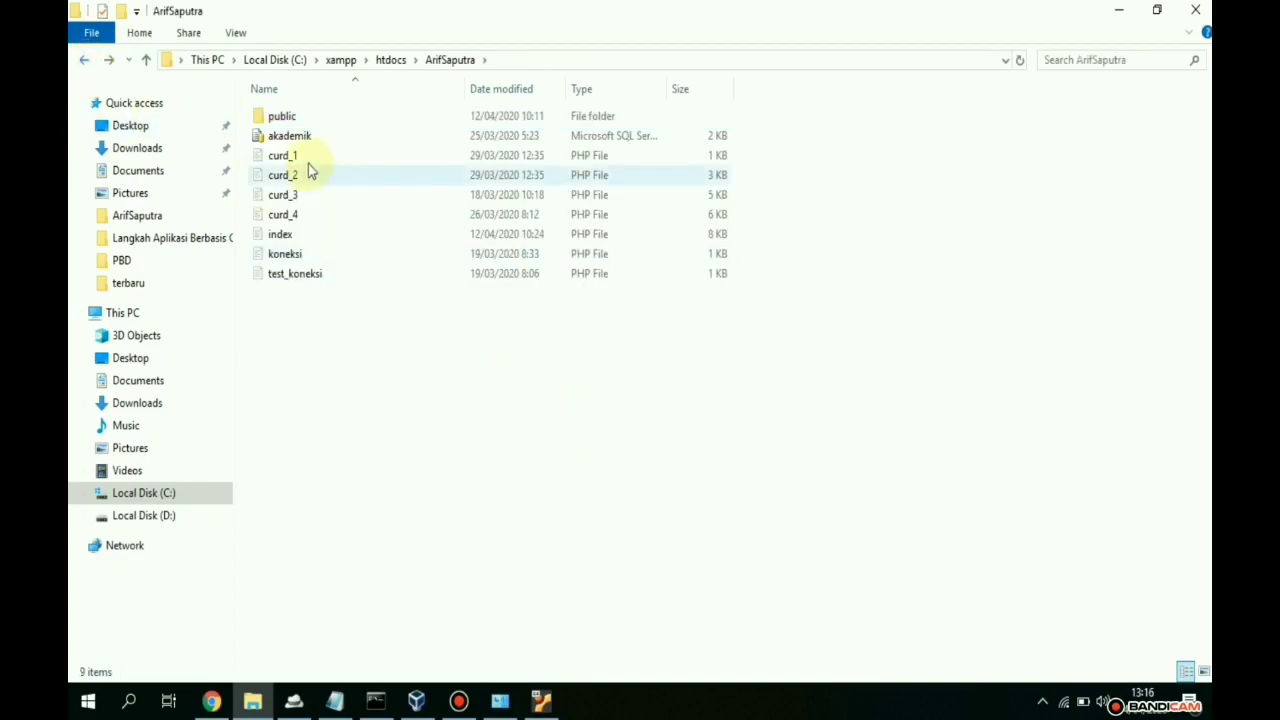
pyautogui.click(288, 135)
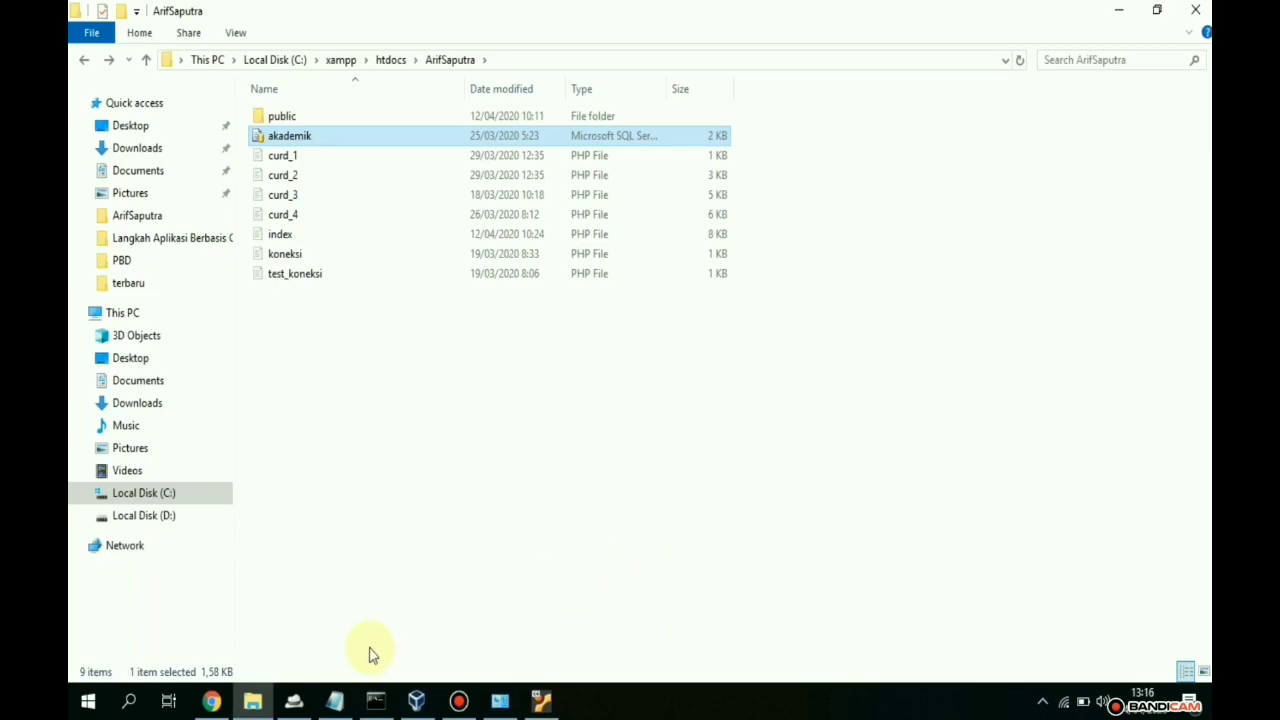
pyautogui.click(418, 702)
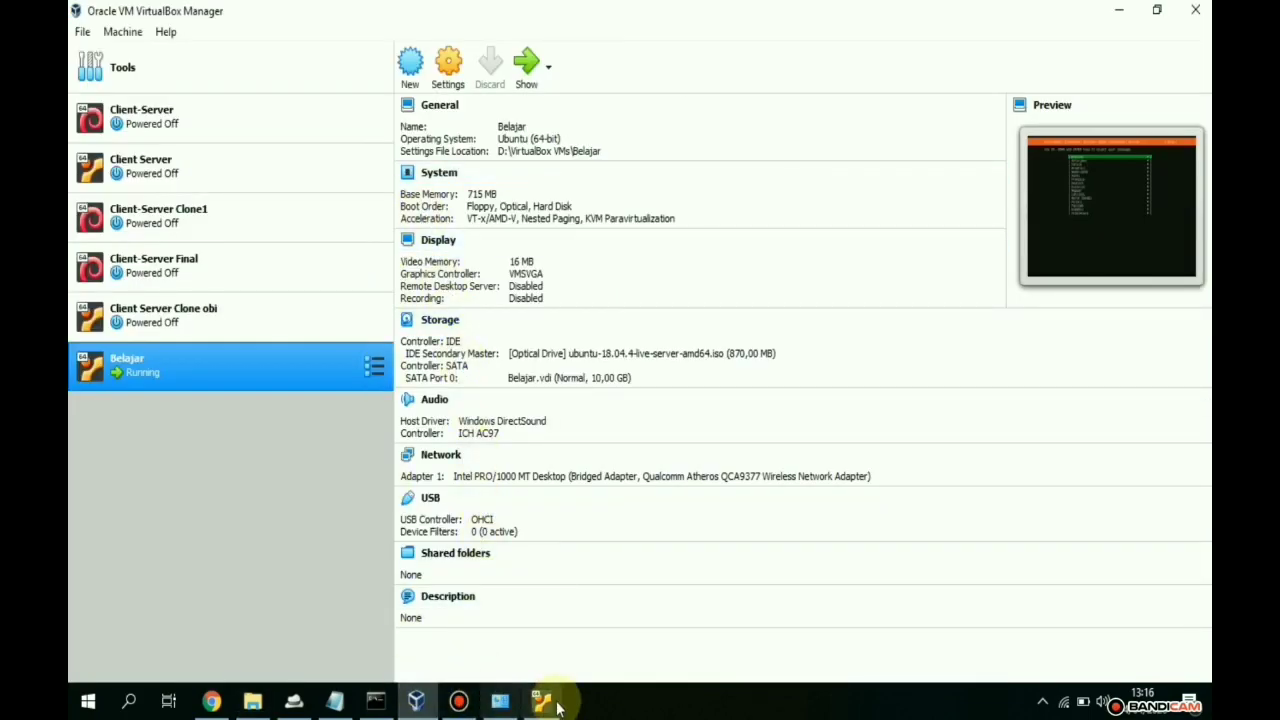
# - In the Belajar VM, choose English, continue without updating the installer, and accept the English (US) keyboard
pyautogui.click(541, 700)
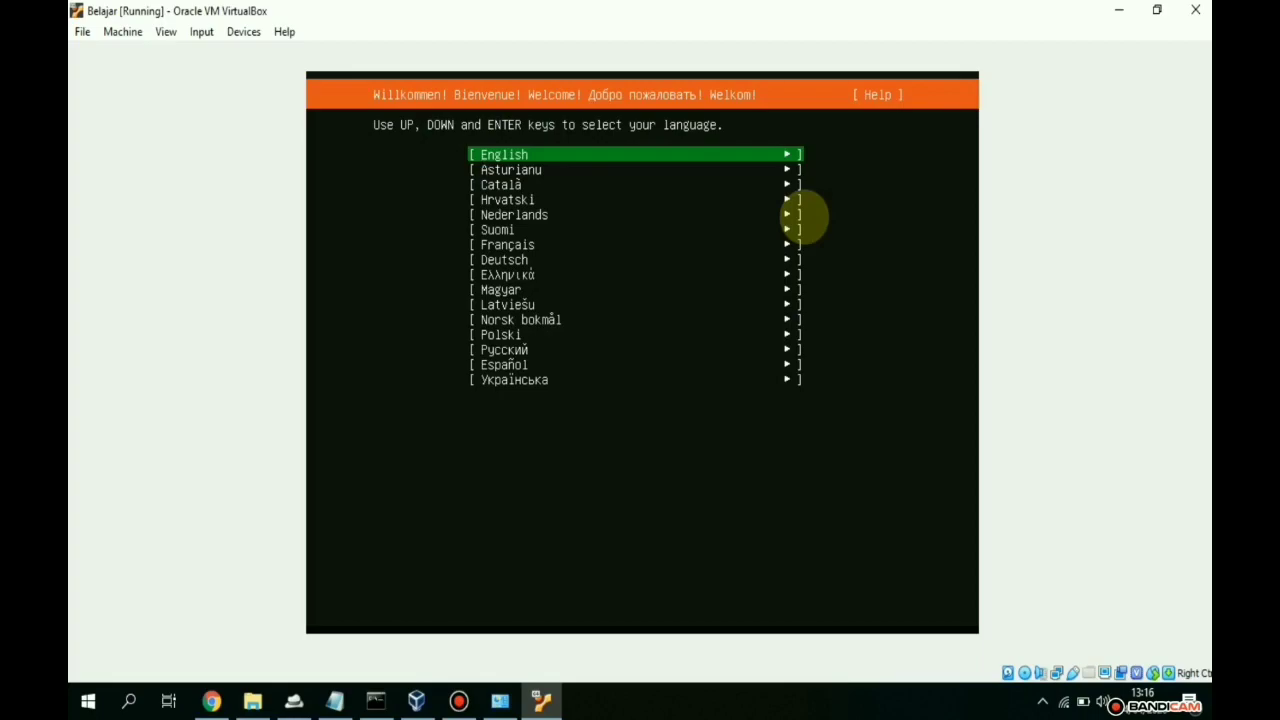
pyautogui.press('Return')
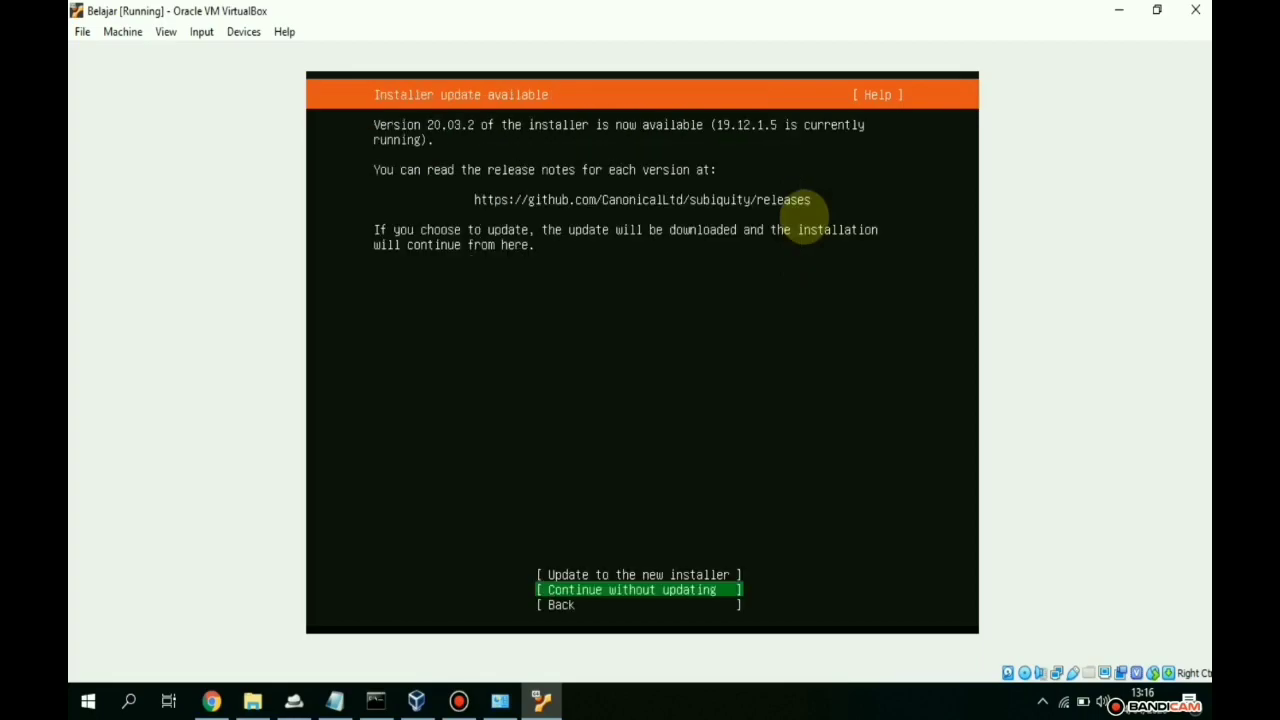
pyautogui.press('Up')
pyautogui.press('Down')
pyautogui.press('Up')
pyautogui.press('Down')
pyautogui.press('Up')
pyautogui.press('Down')
pyautogui.press('Return')
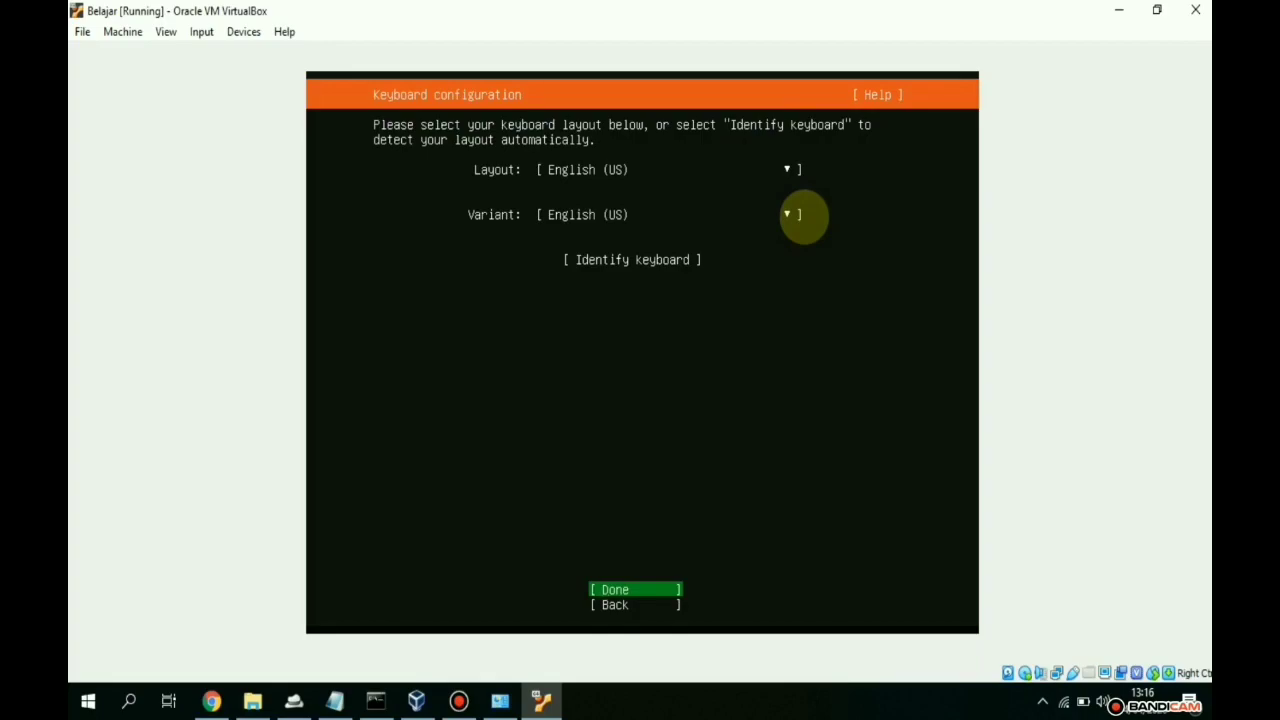
pyautogui.press('Return')
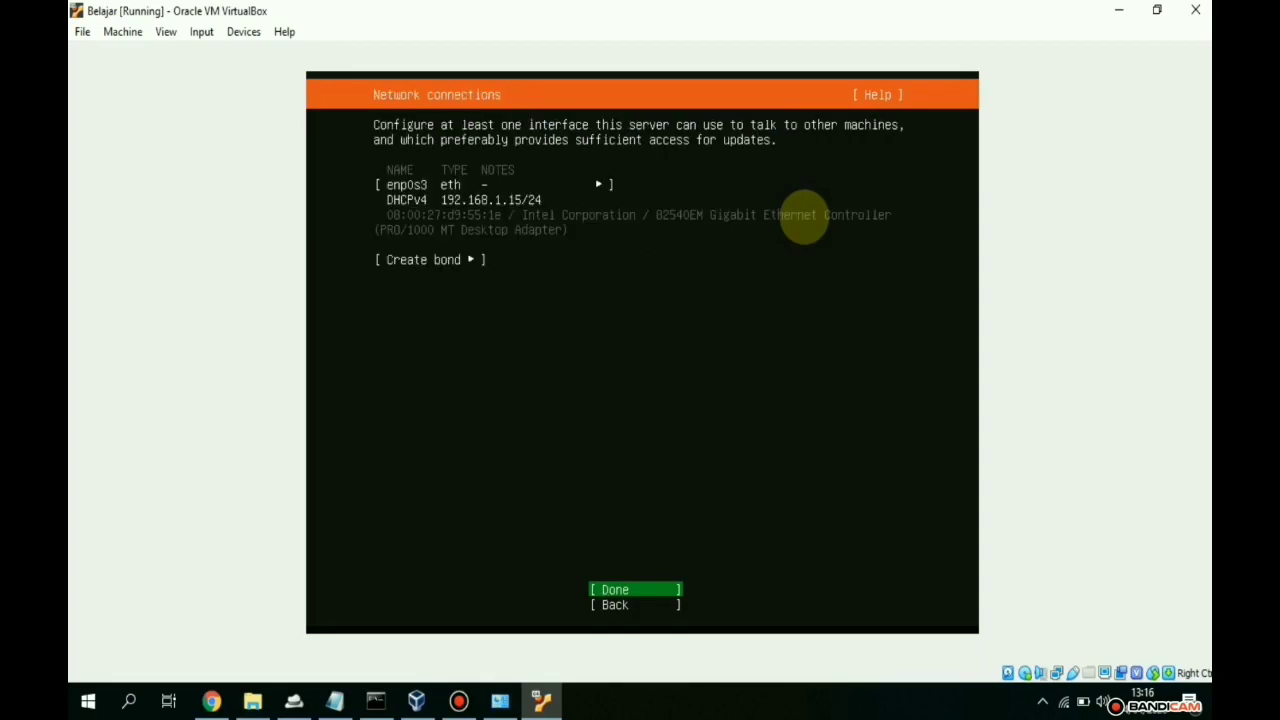
# - View the info for the enp0s3 network interface, then close it
pyautogui.press('Up')
pyautogui.press('Up')
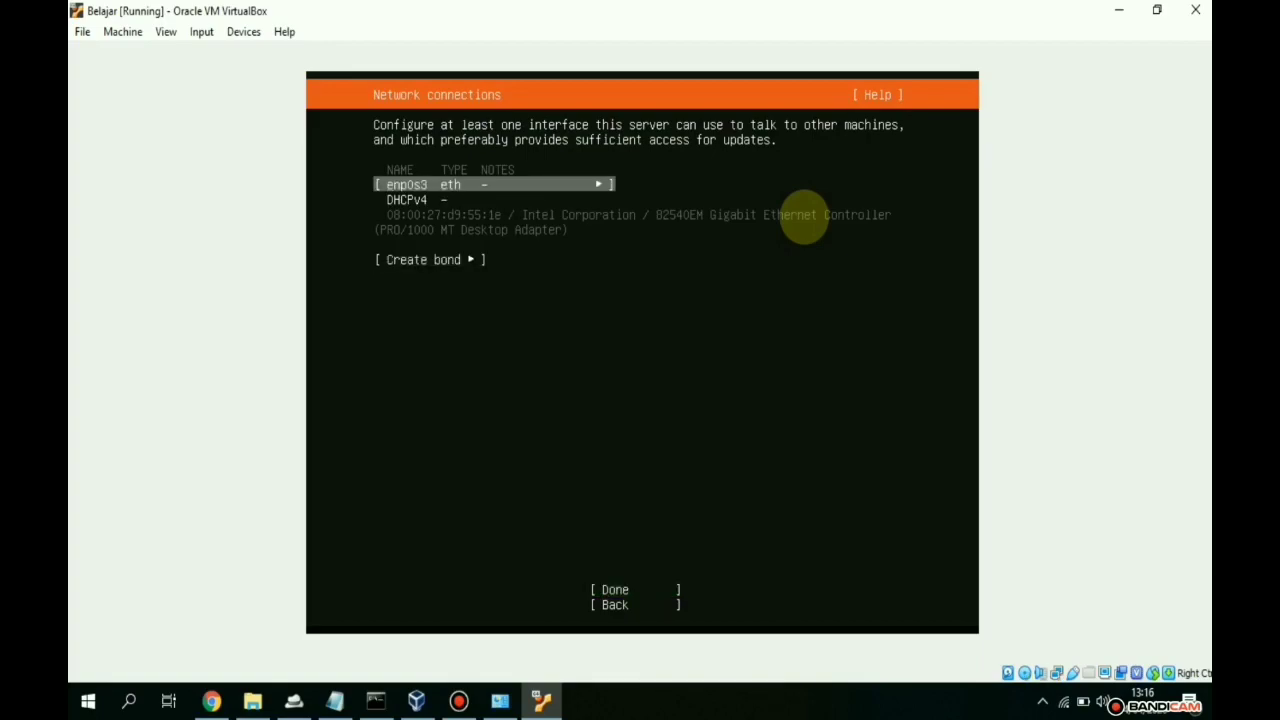
pyautogui.press('Down')
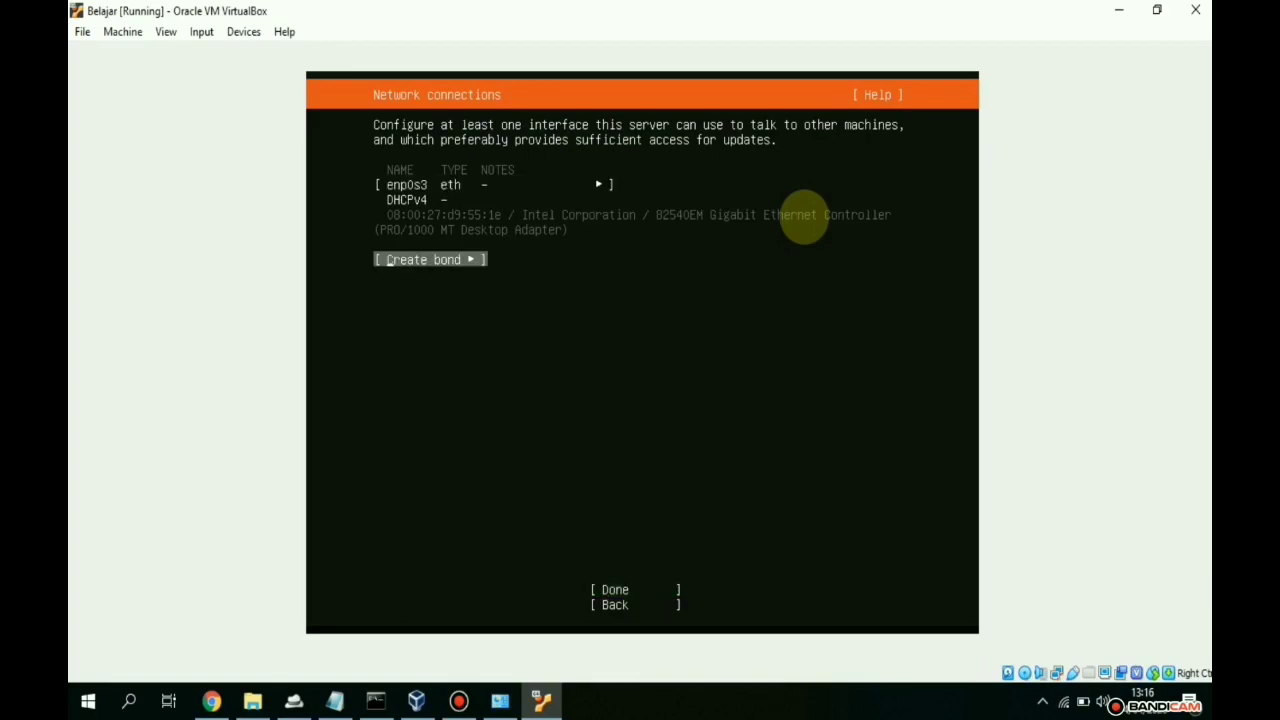
pyautogui.press('Up')
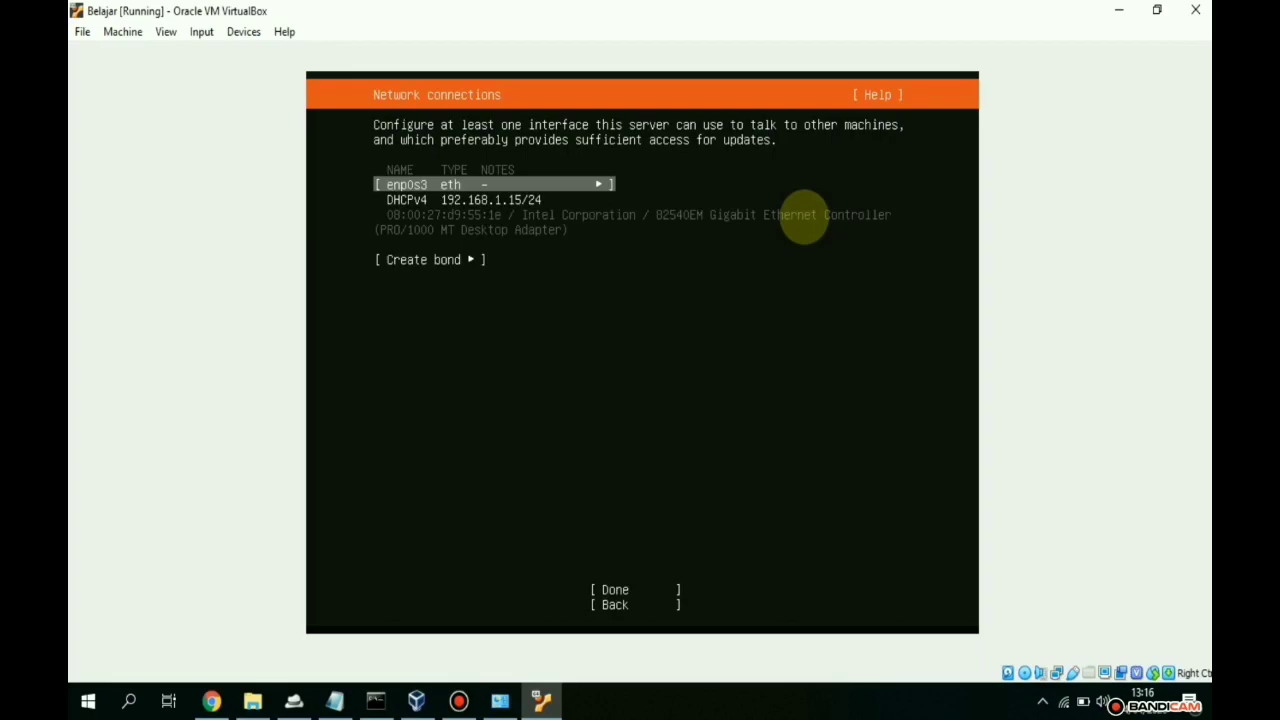
pyautogui.press('Return')
pyautogui.press('Down')
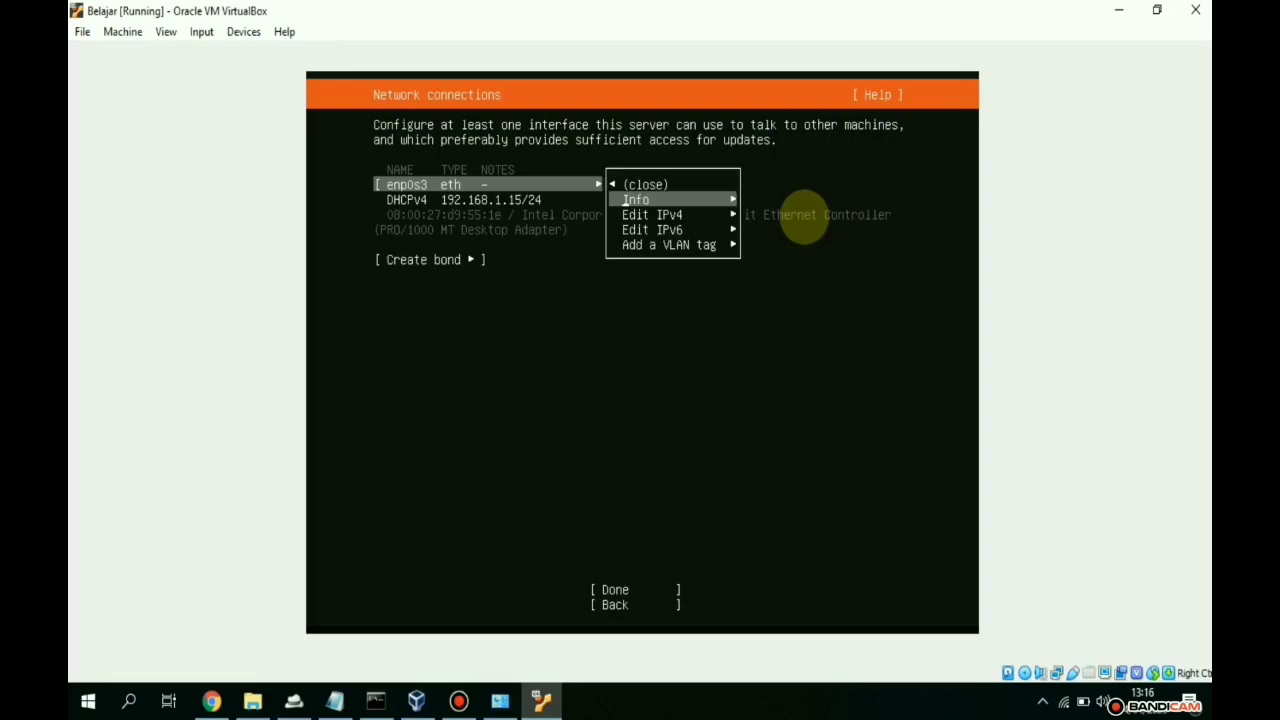
pyautogui.press('Return')
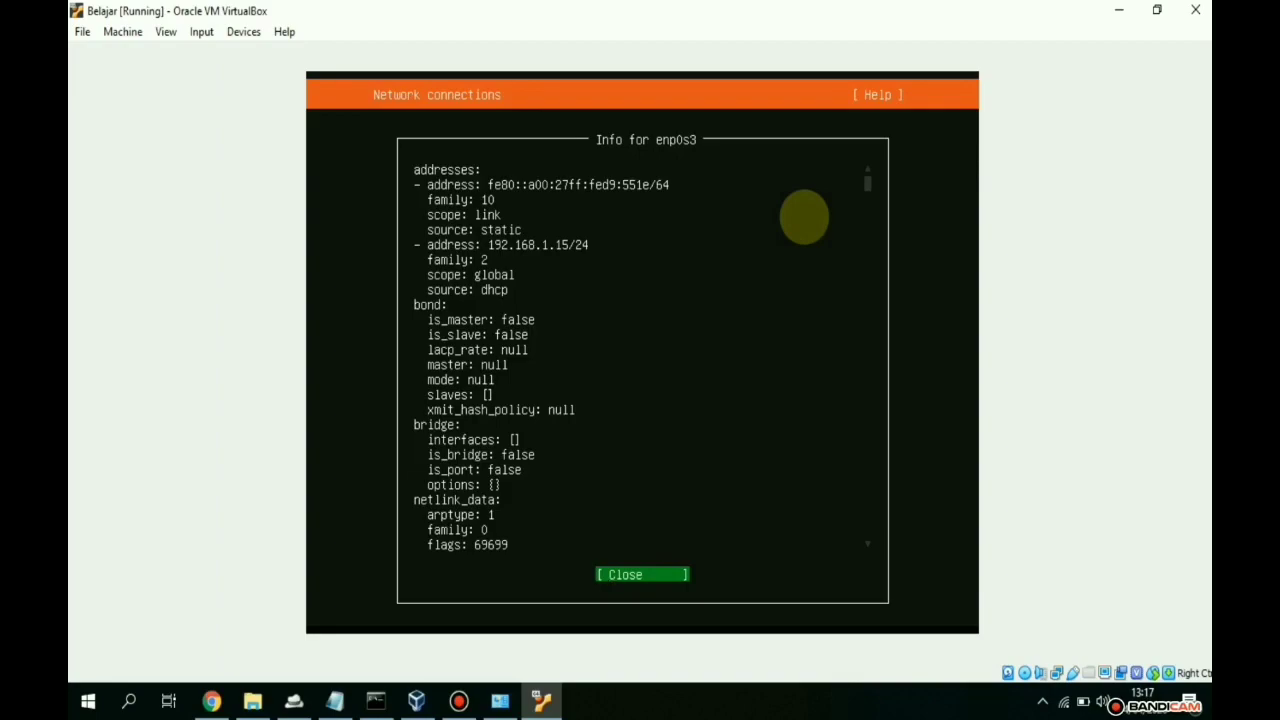
pyautogui.press('Return')
# - Keep enp0s3's IPv4 method on Automatic (DHCP) and save the setting
pyautogui.press('Return')
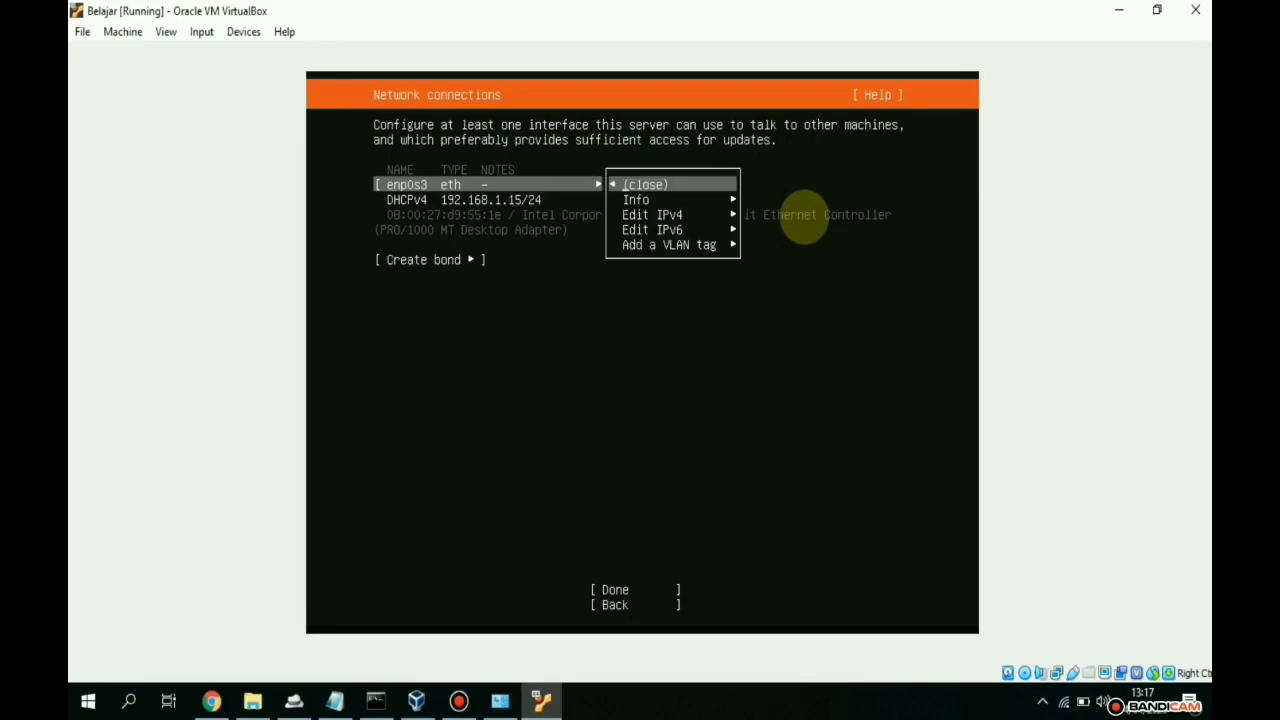
pyautogui.press('Down')
pyautogui.press('Down')
pyautogui.press('Return')
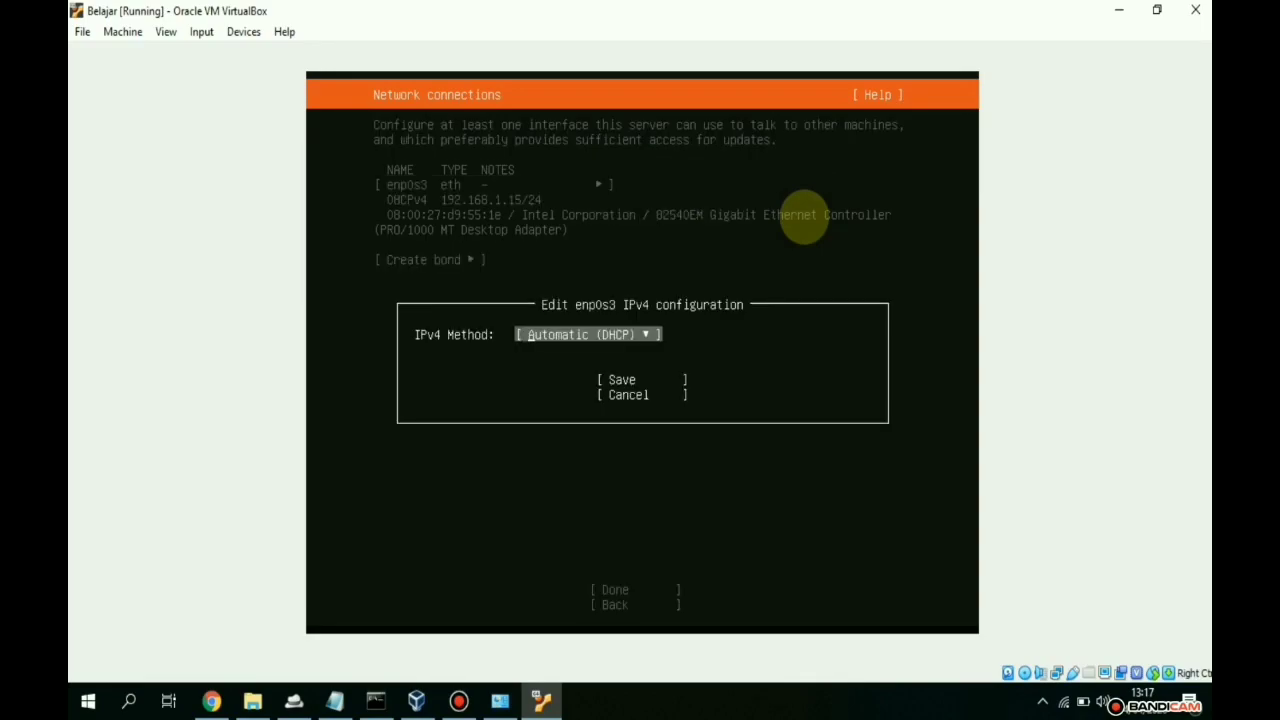
pyautogui.press('Return')
pyautogui.press('Down')
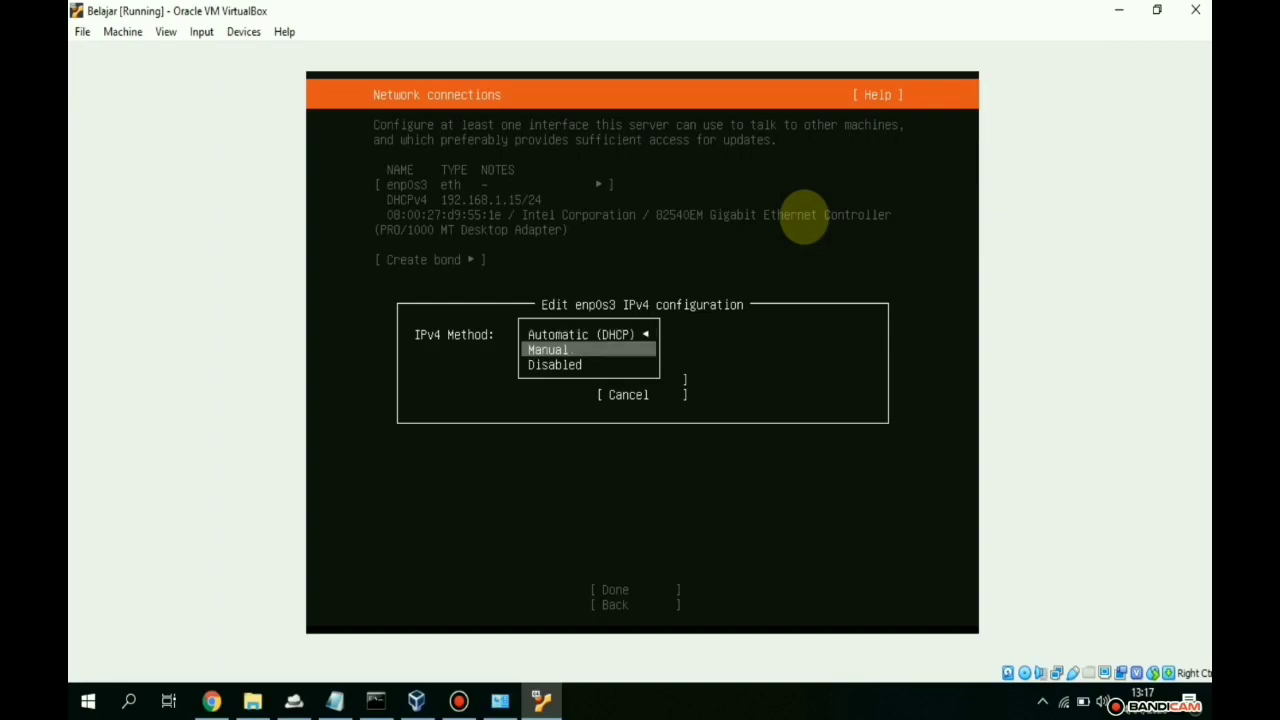
pyautogui.press('Down')
pyautogui.press('Up')
pyautogui.press('Up')
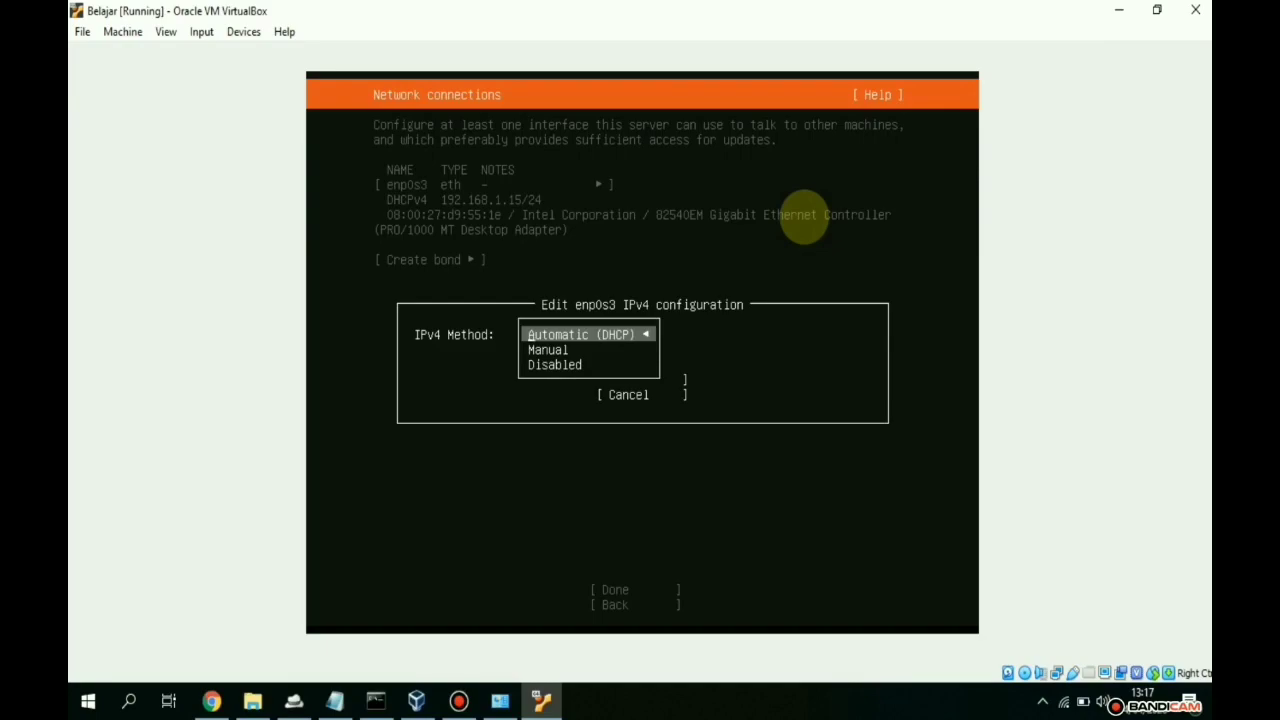
pyautogui.press('Return')
pyautogui.press('Tab')
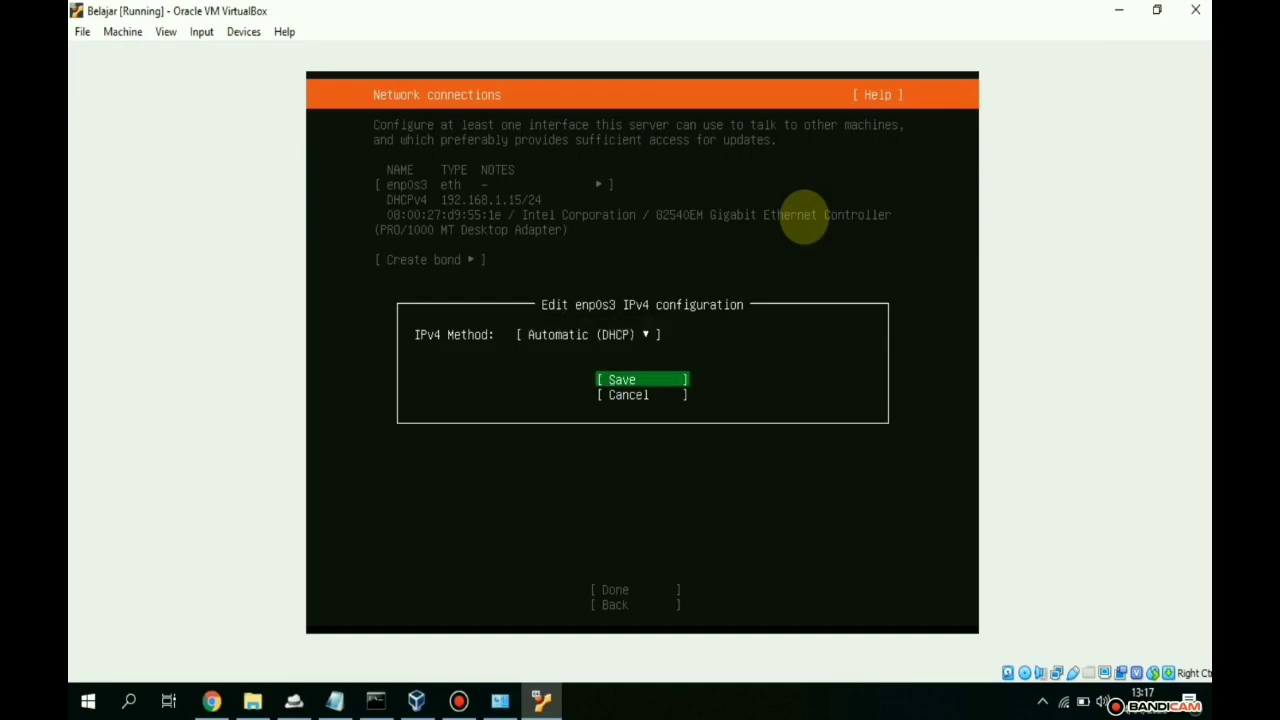
pyautogui.press('Return')
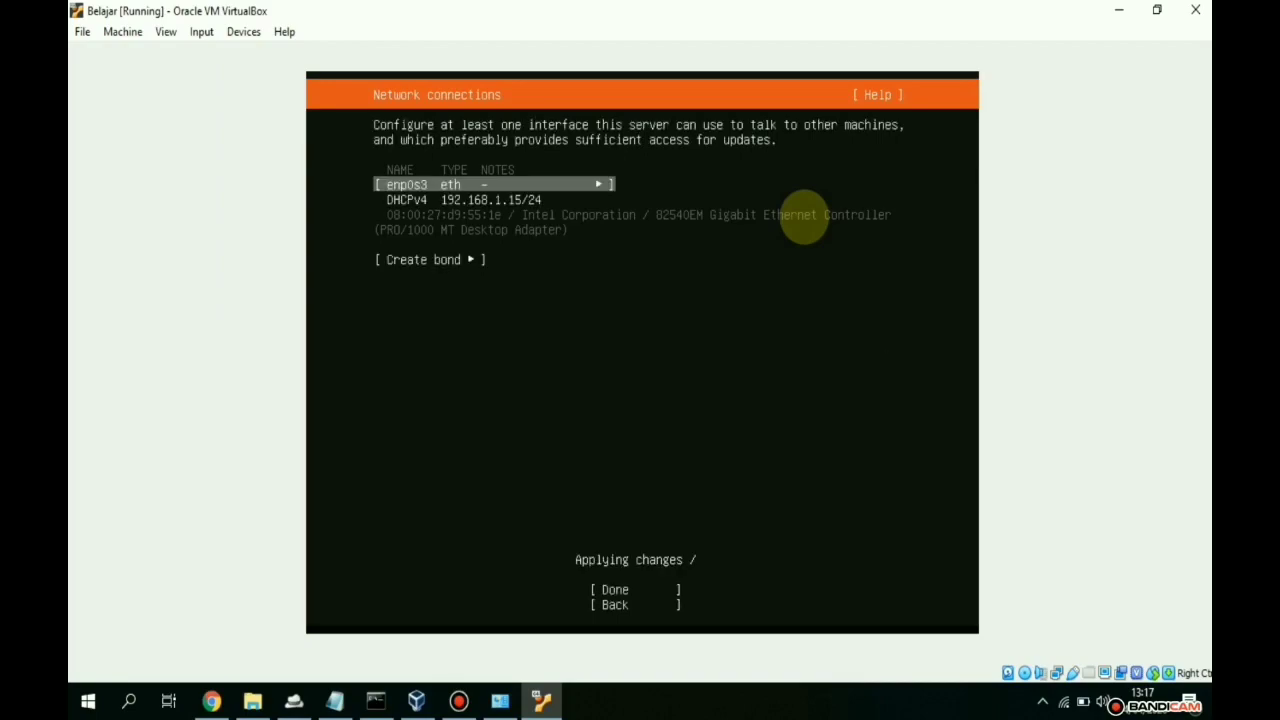
pyautogui.press('Down')
pyautogui.press('Down')
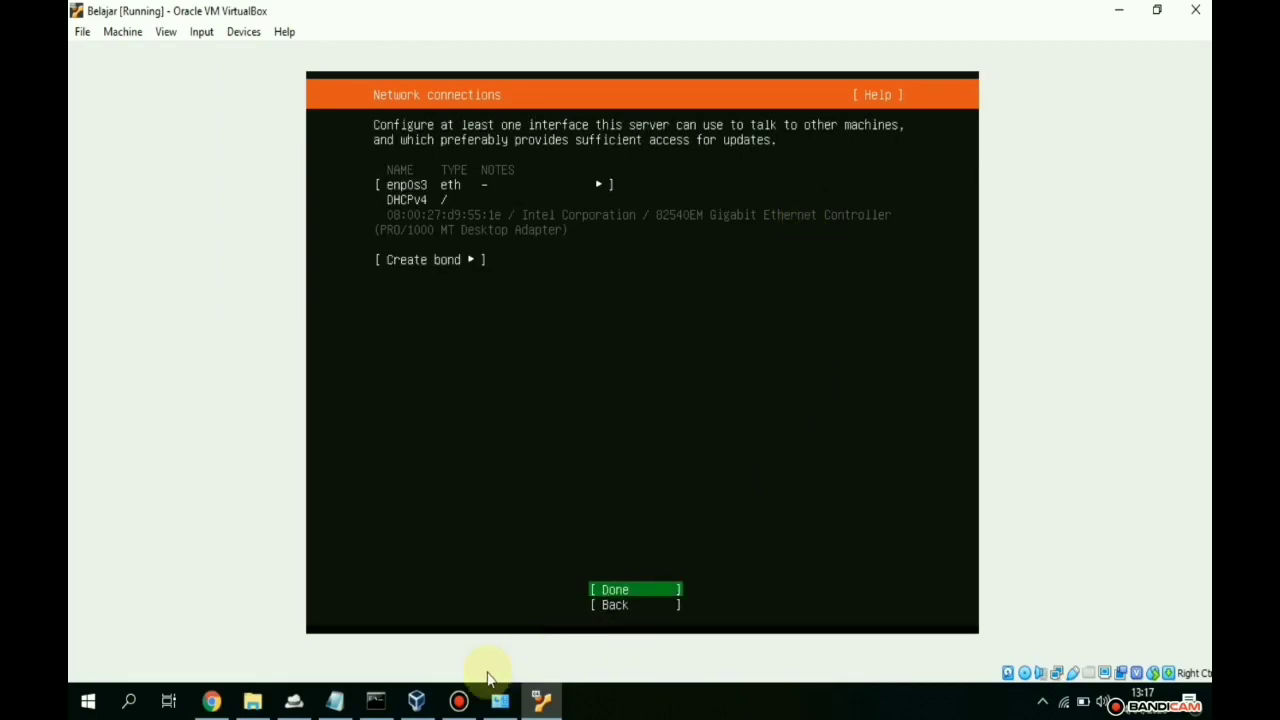
pyautogui.click(380, 701)
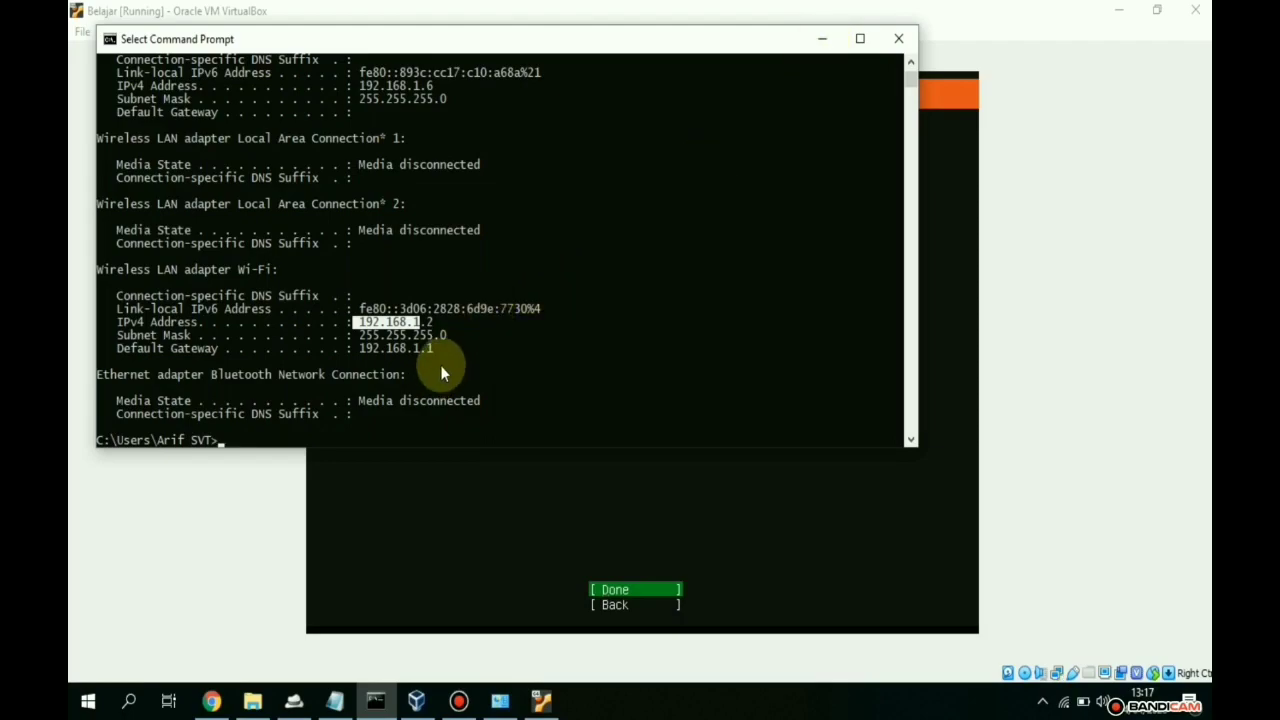
pyautogui.moveTo(437, 349); pyautogui.dragTo(359, 350)
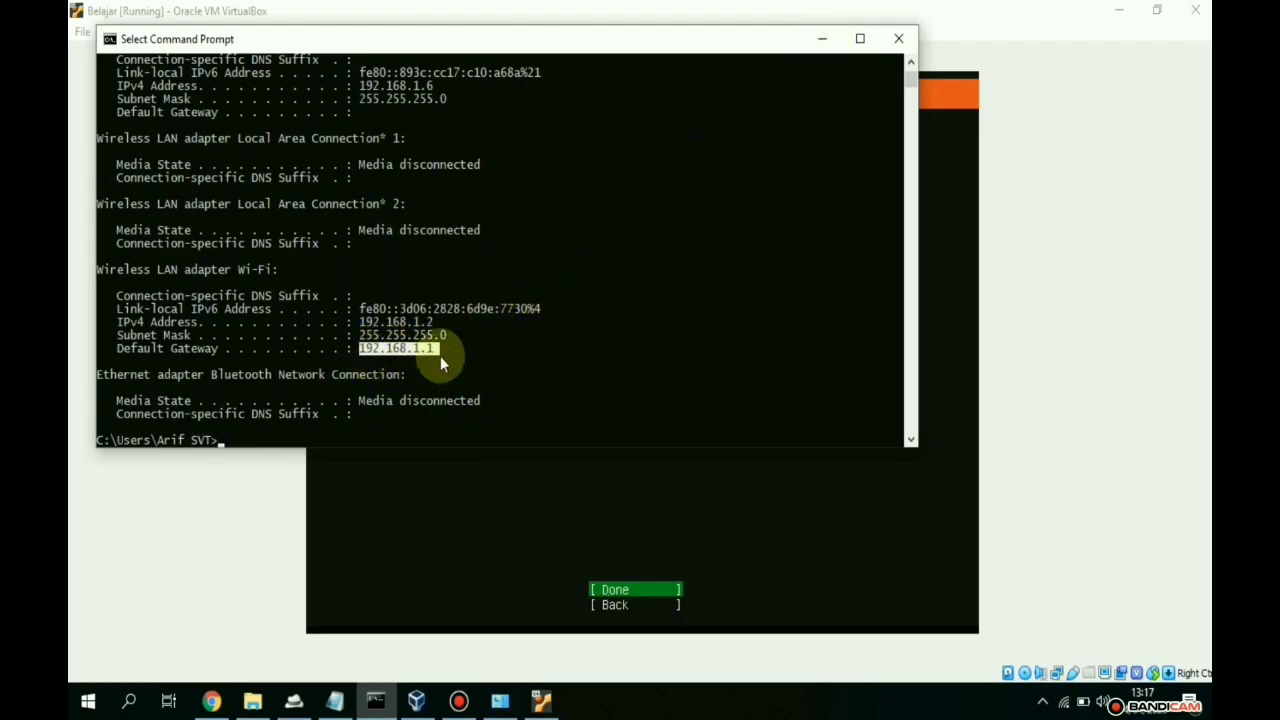
pyautogui.click(822, 40)
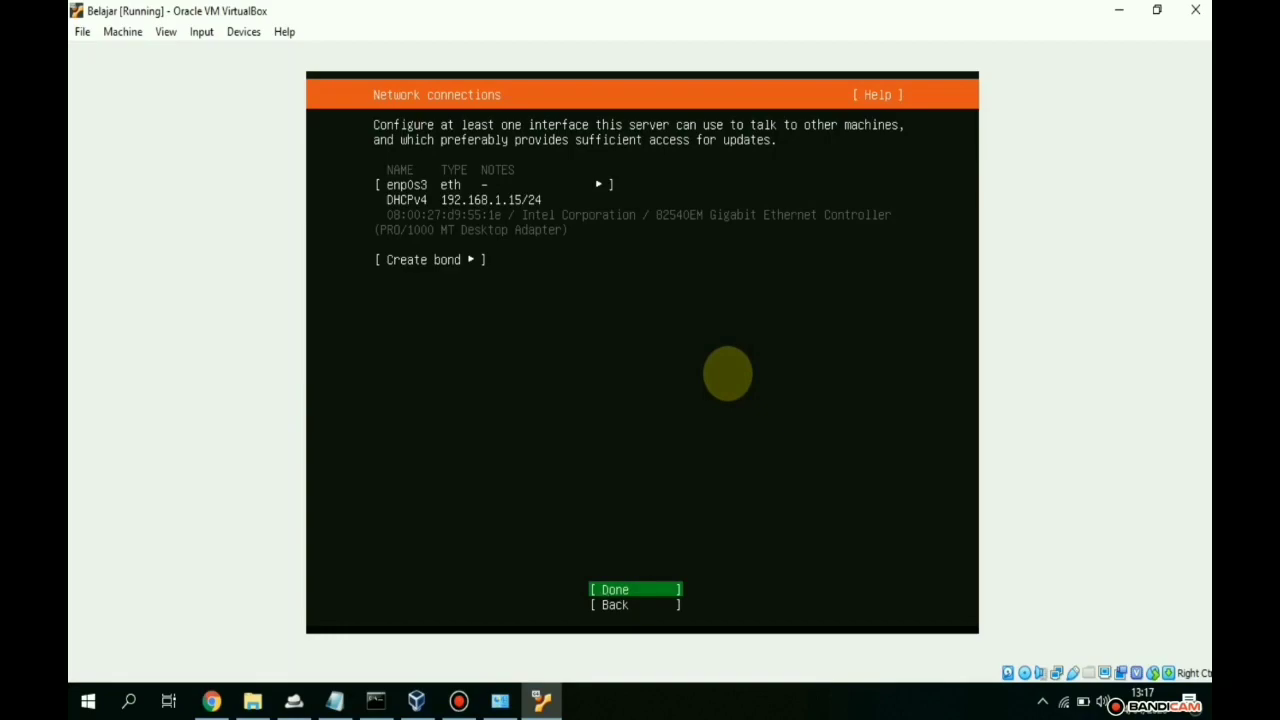
# - Accept the network settings, leave the proxy blank, keep the default mirror, and use the entire disk
pyautogui.press('Return')
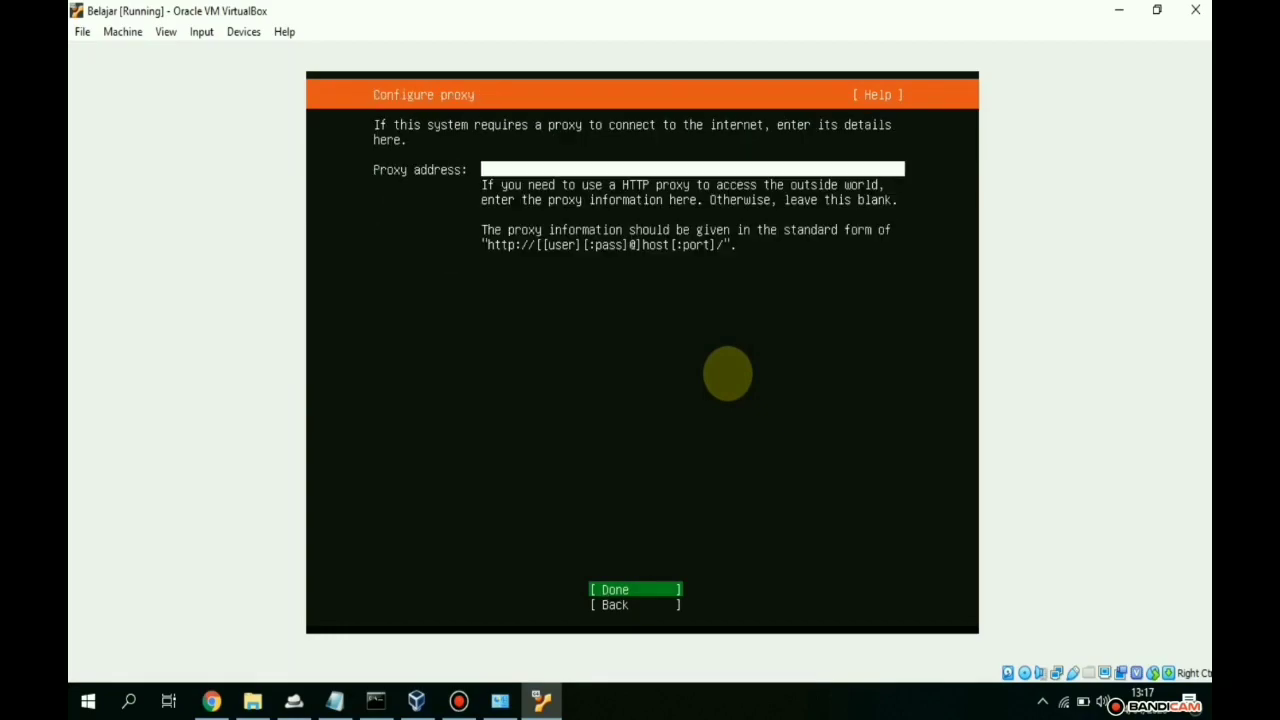
pyautogui.press('Return')
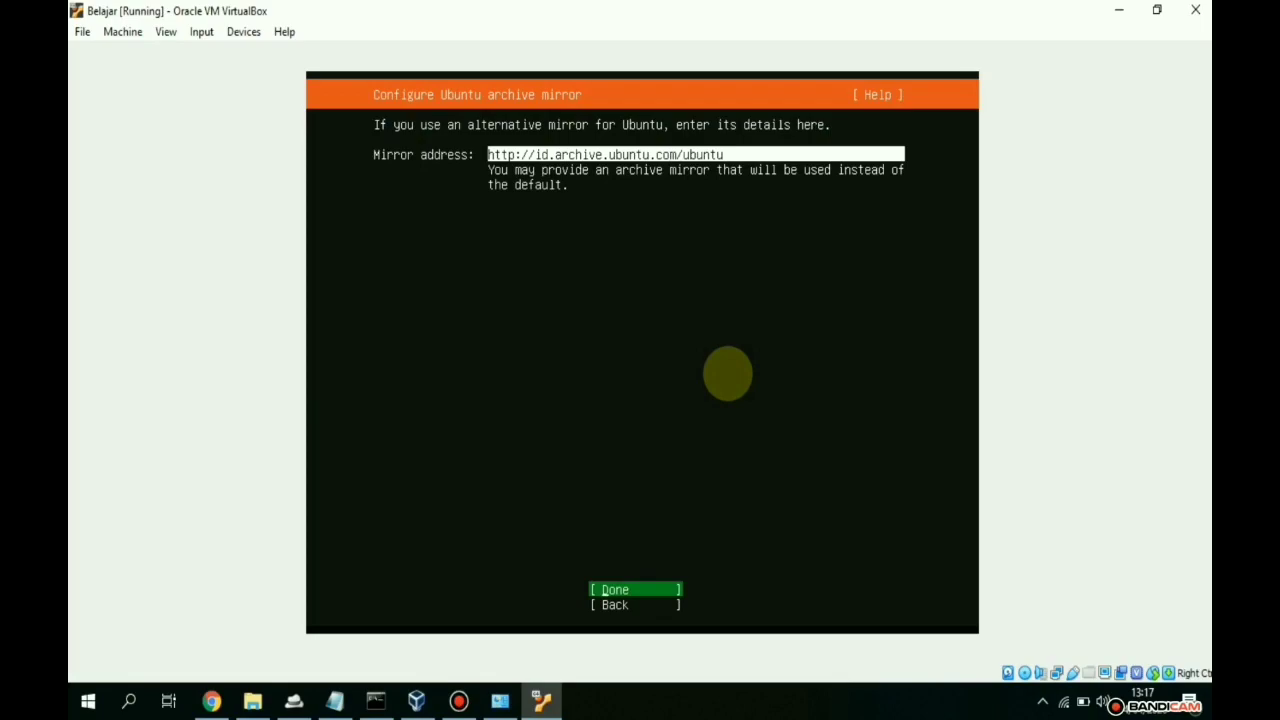
pyautogui.press('Return')
pyautogui.press('Return')
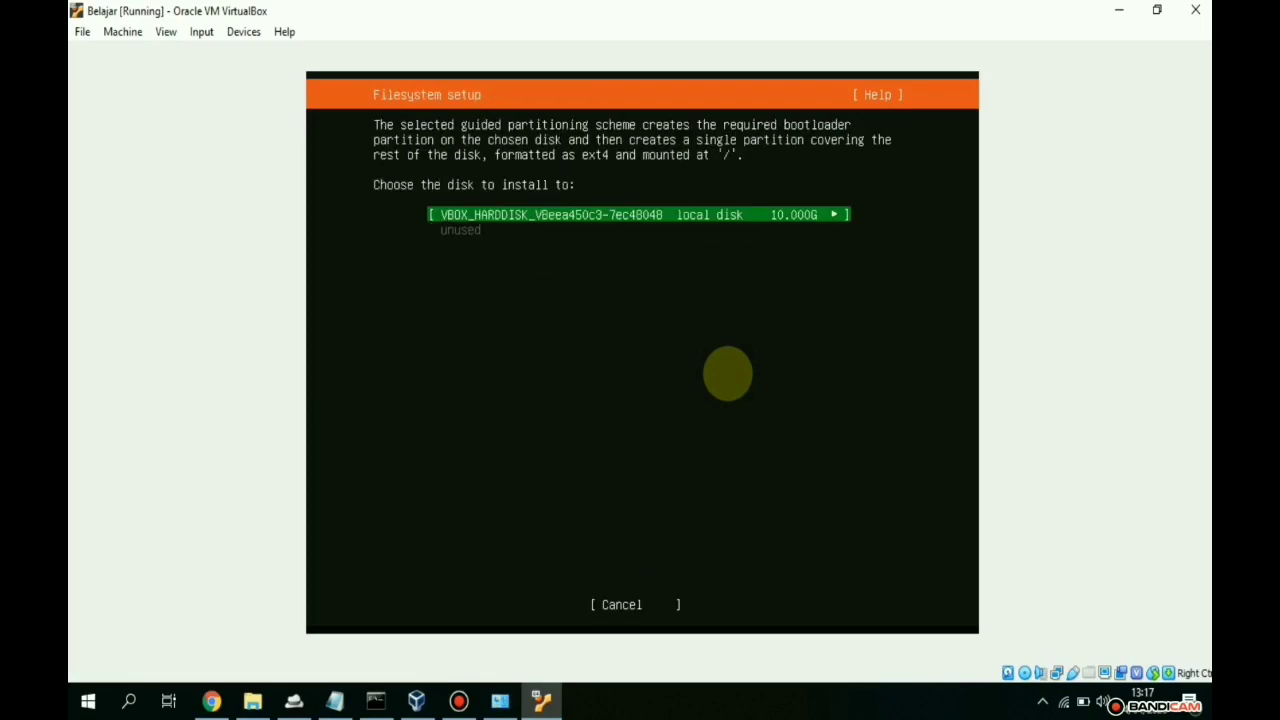
pyautogui.press('Return')
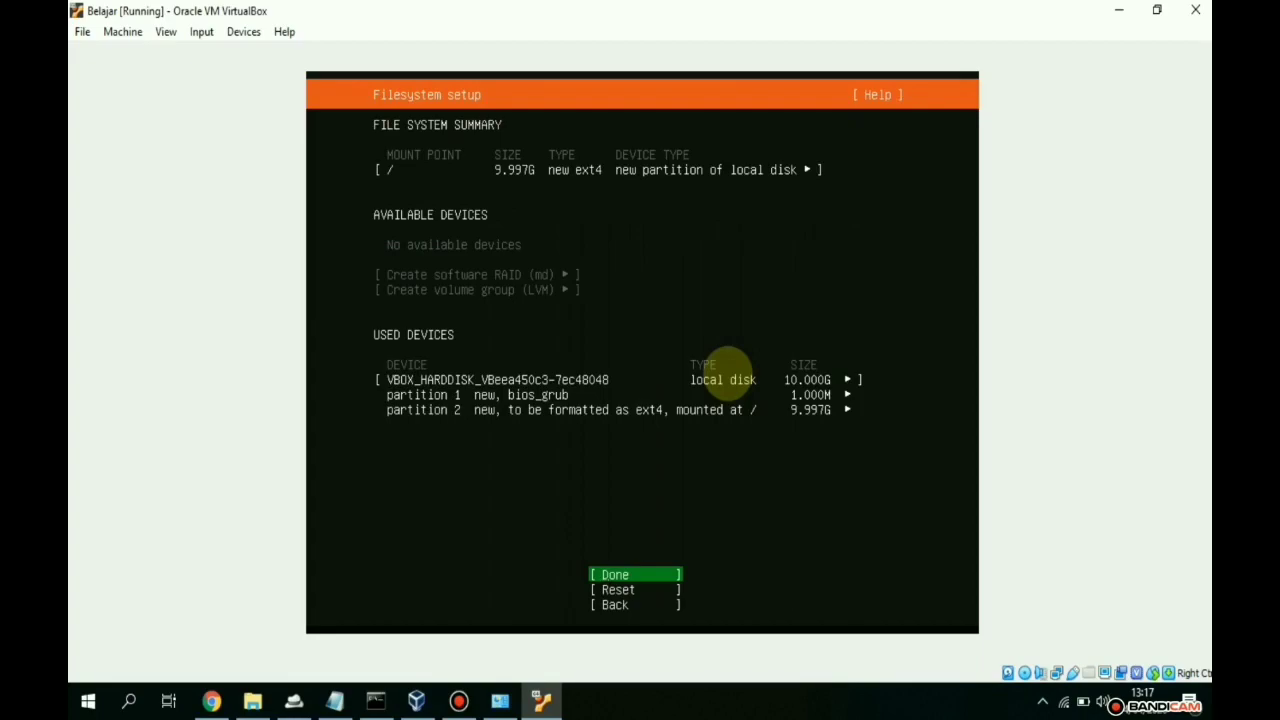
# - Accept the ext4 partition layout, confirm formatting to start installing, and enter the user's name
pyautogui.press('Up')
pyautogui.press('Up')
pyautogui.press('Up')
pyautogui.press('Down')
pyautogui.press('Down')
pyautogui.press('Down')
pyautogui.press('Up')
pyautogui.press('Up')
pyautogui.press('Down')
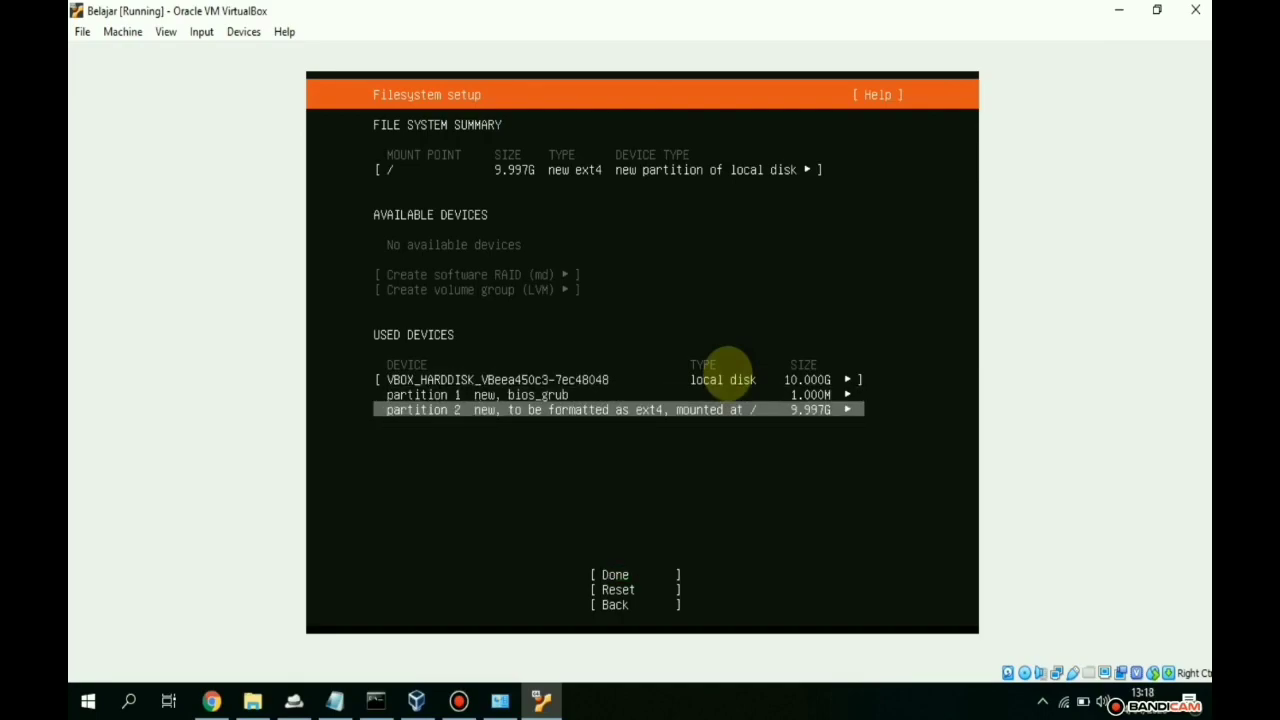
pyautogui.press('Up')
pyautogui.press('Down')
pyautogui.press('Up')
pyautogui.press('Down')
pyautogui.press('Down')
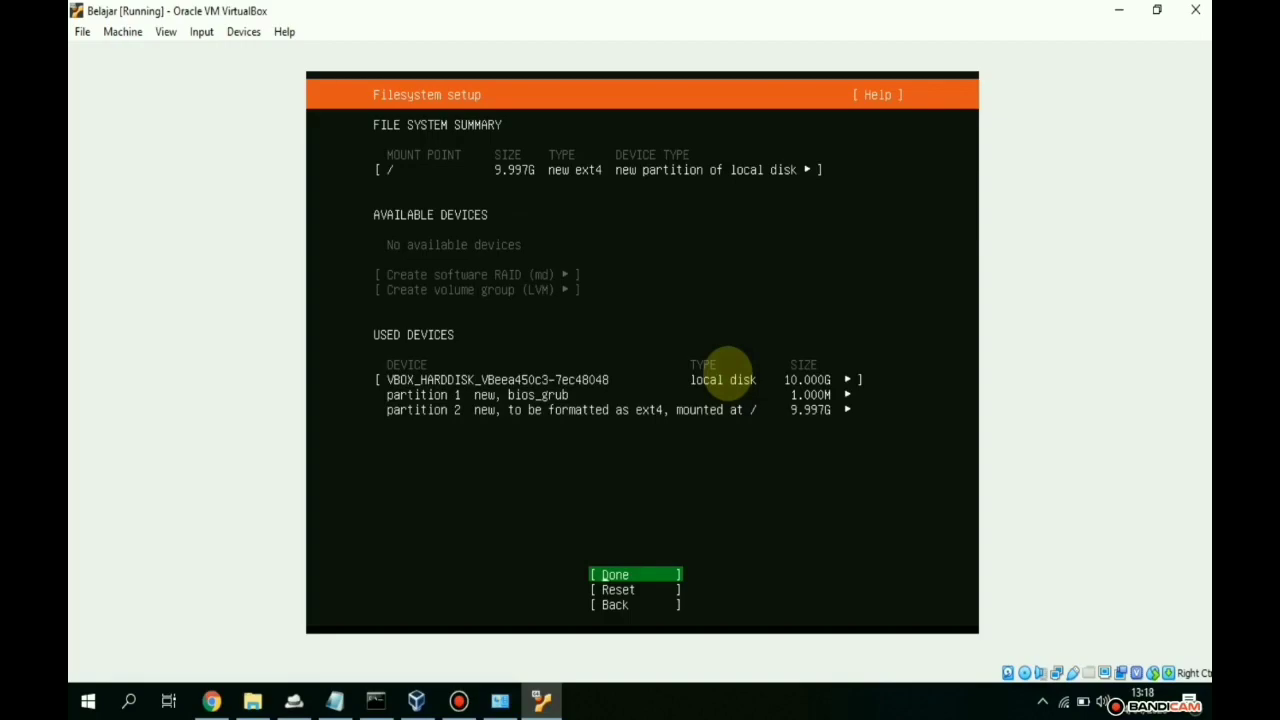
pyautogui.press('Return')
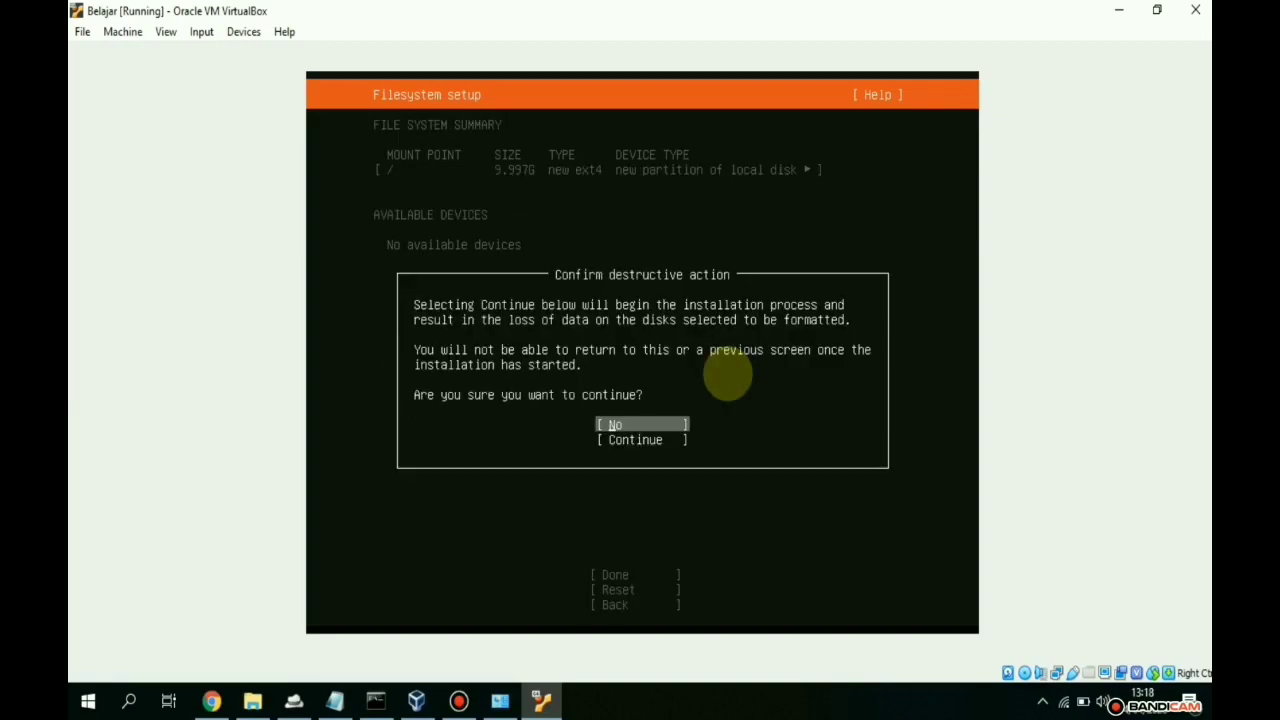
pyautogui.press('Down')
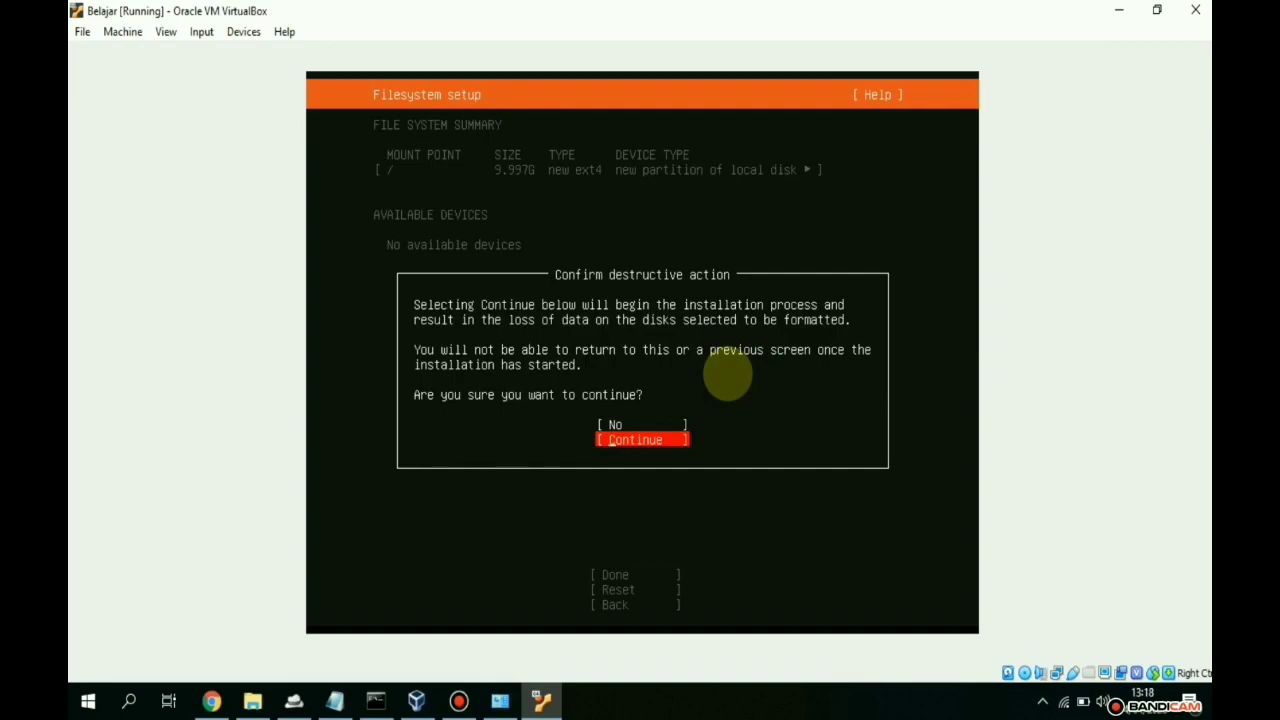
pyautogui.press('Return')
pyautogui.write('asvt')
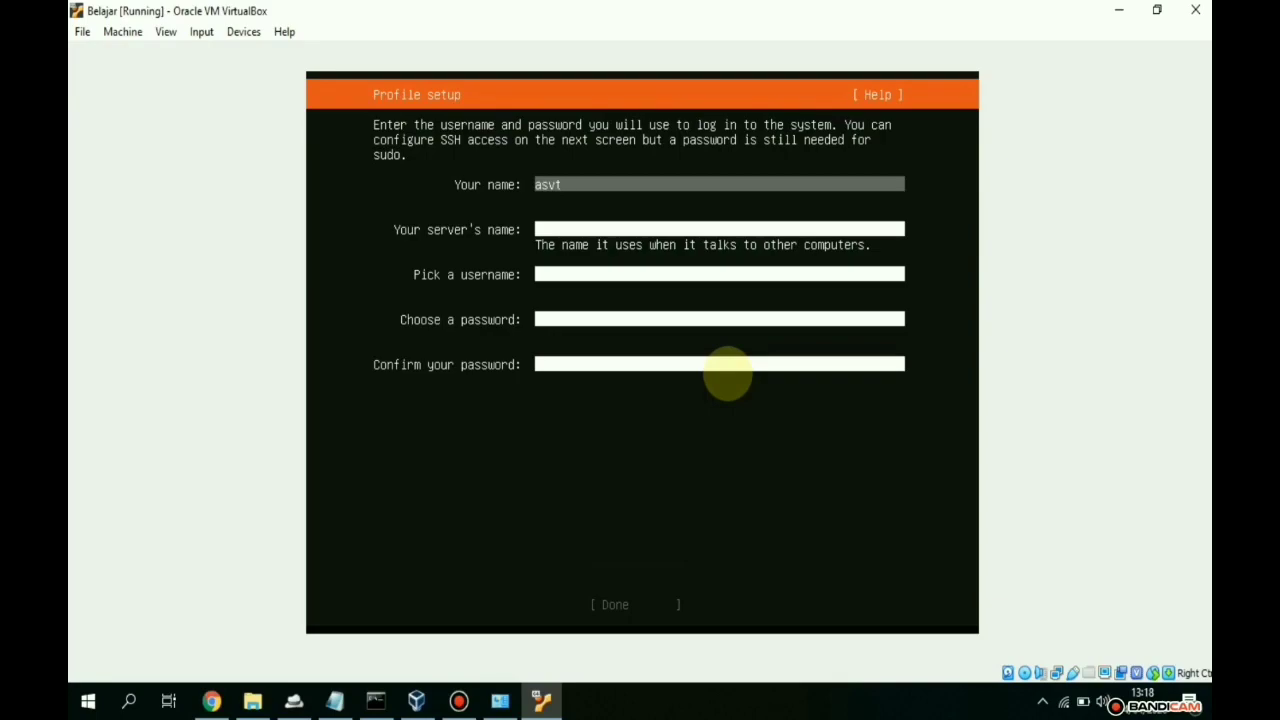
# - Fill in the server name, username and password with its confirmation, then submit the profile
pyautogui.press('Tab')
pyautogui.write('asvt')
pyautogui.press('Tab')
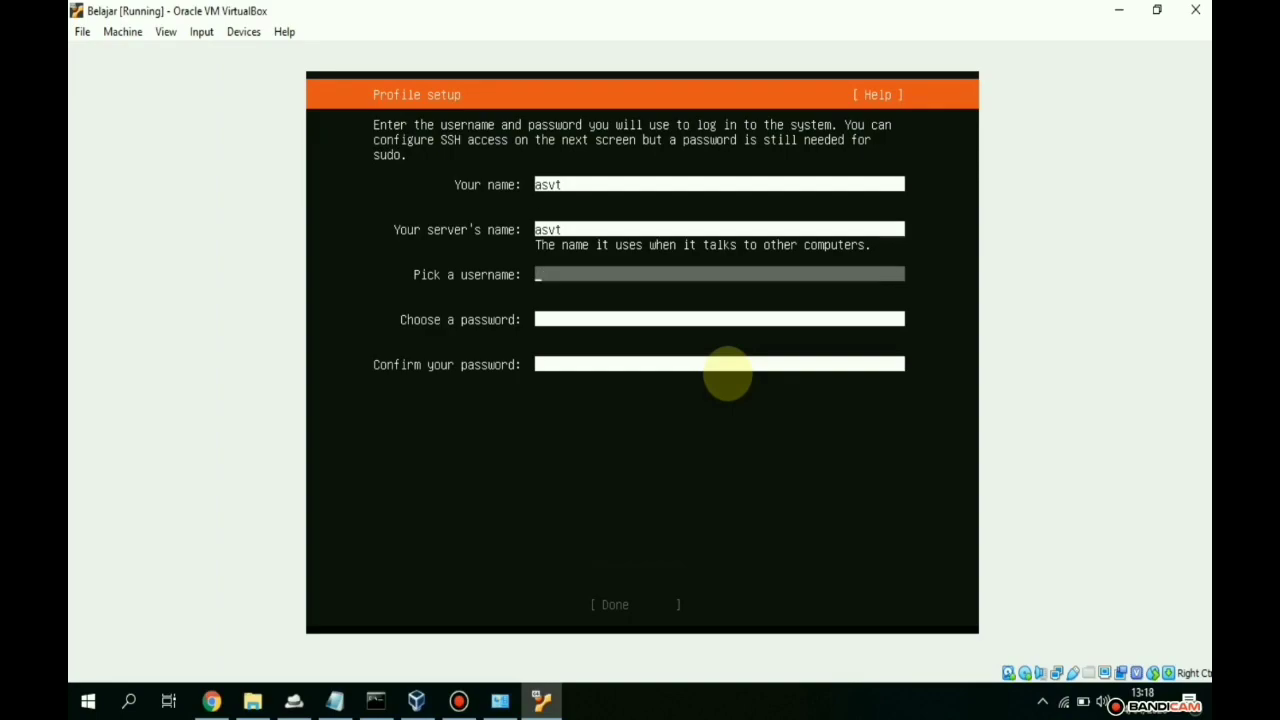
pyautogui.write('asvt')
pyautogui.press('Tab')
pyautogui.write('***')
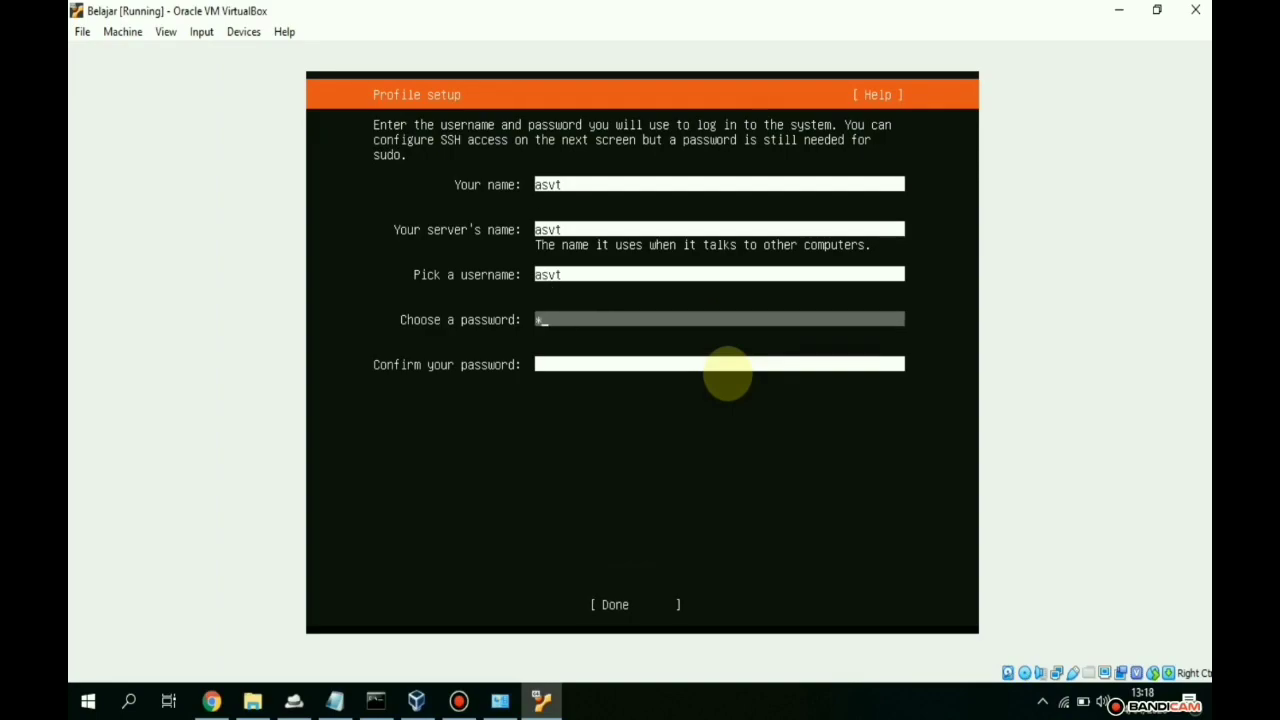
pyautogui.write('*')
pyautogui.press('Tab')
pyautogui.write('****')
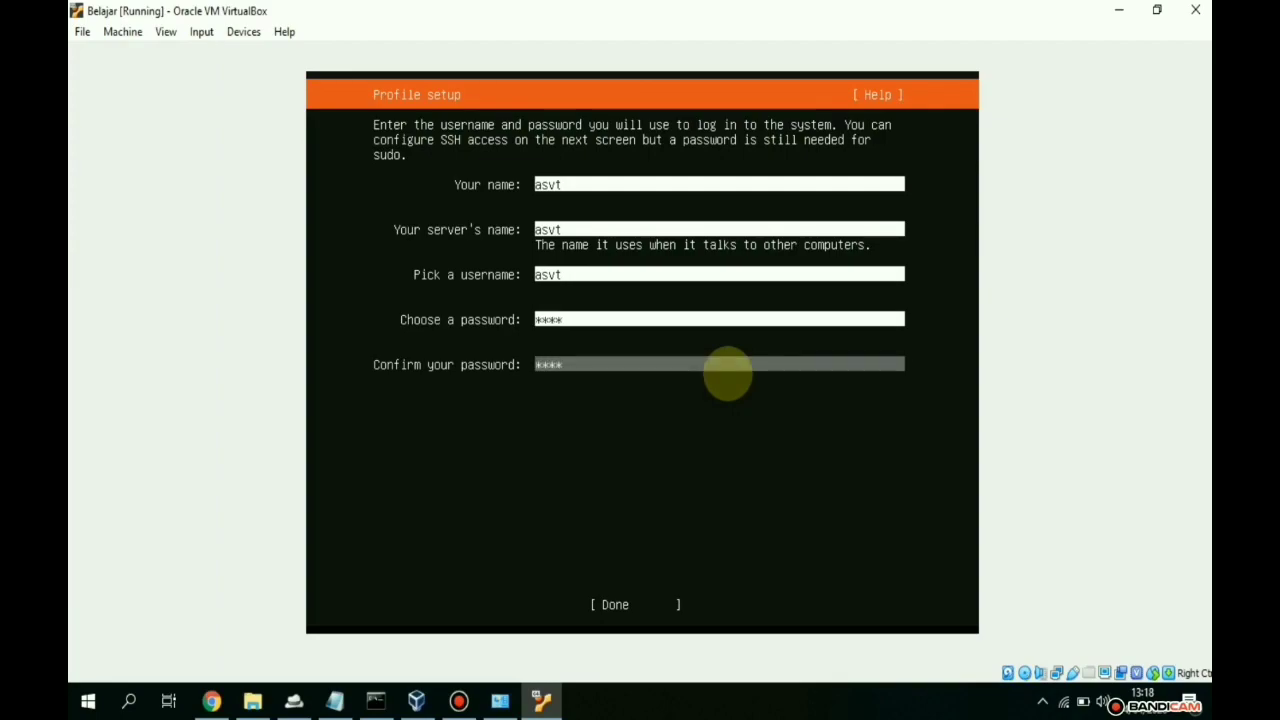
pyautogui.press('Tab')
pyautogui.hotkey('shift', 'Tab')
pyautogui.press('Up')
pyautogui.press('Up')
pyautogui.press('Up')
pyautogui.press('Up')
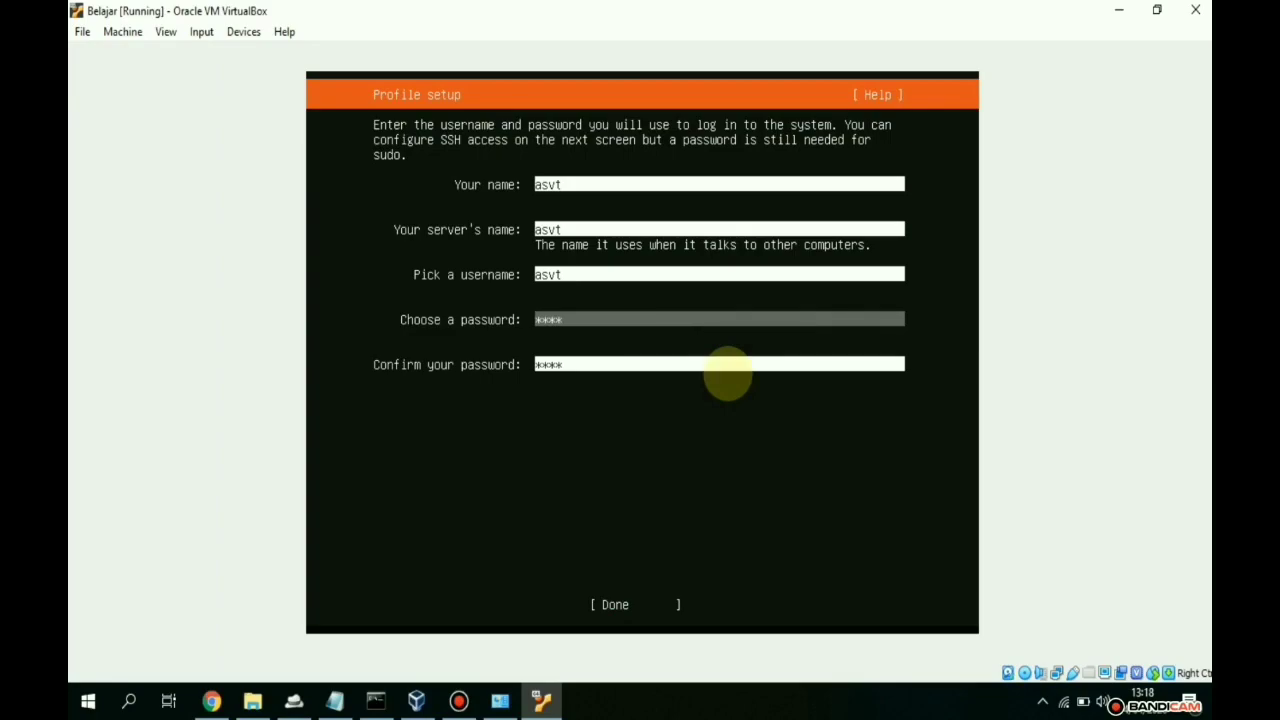
pyautogui.press('Down')
pyautogui.press('Down')
pyautogui.press('Down')
pyautogui.press('Down')
pyautogui.press('Down')
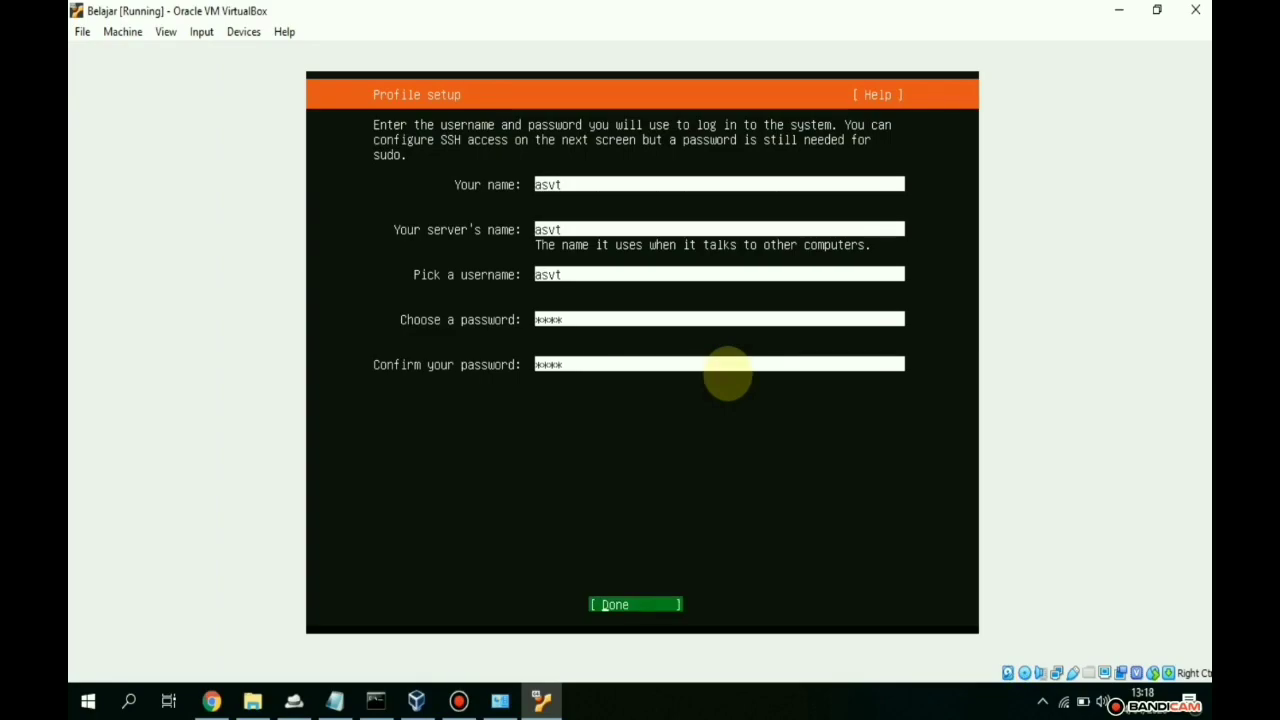
pyautogui.press('Return')
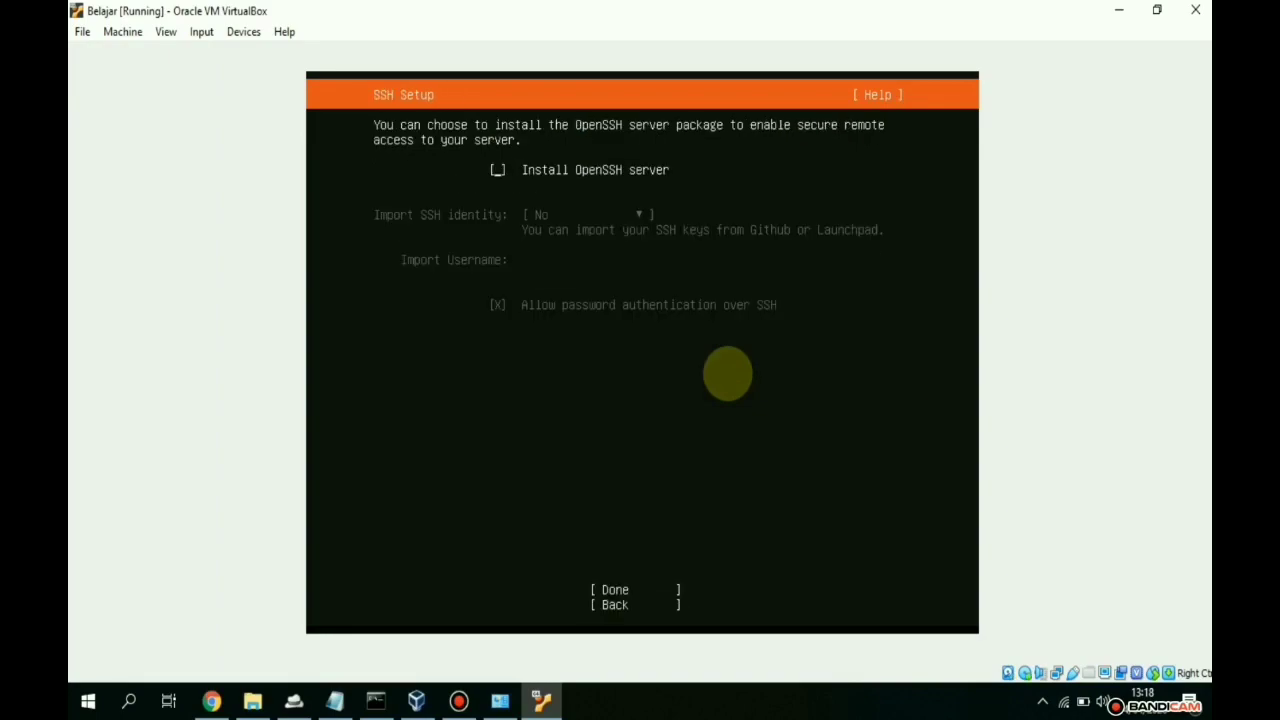
pyautogui.press('Down')
pyautogui.press('Down')
pyautogui.press('Up')
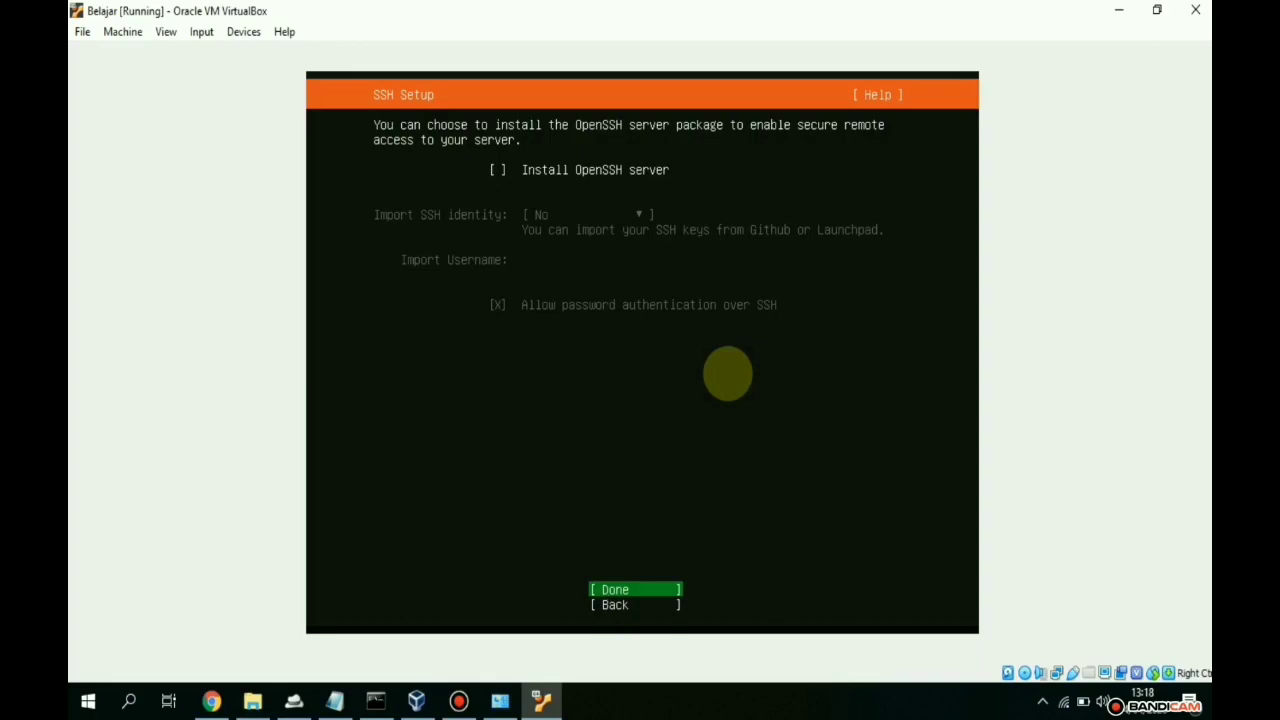
pyautogui.press('Return')
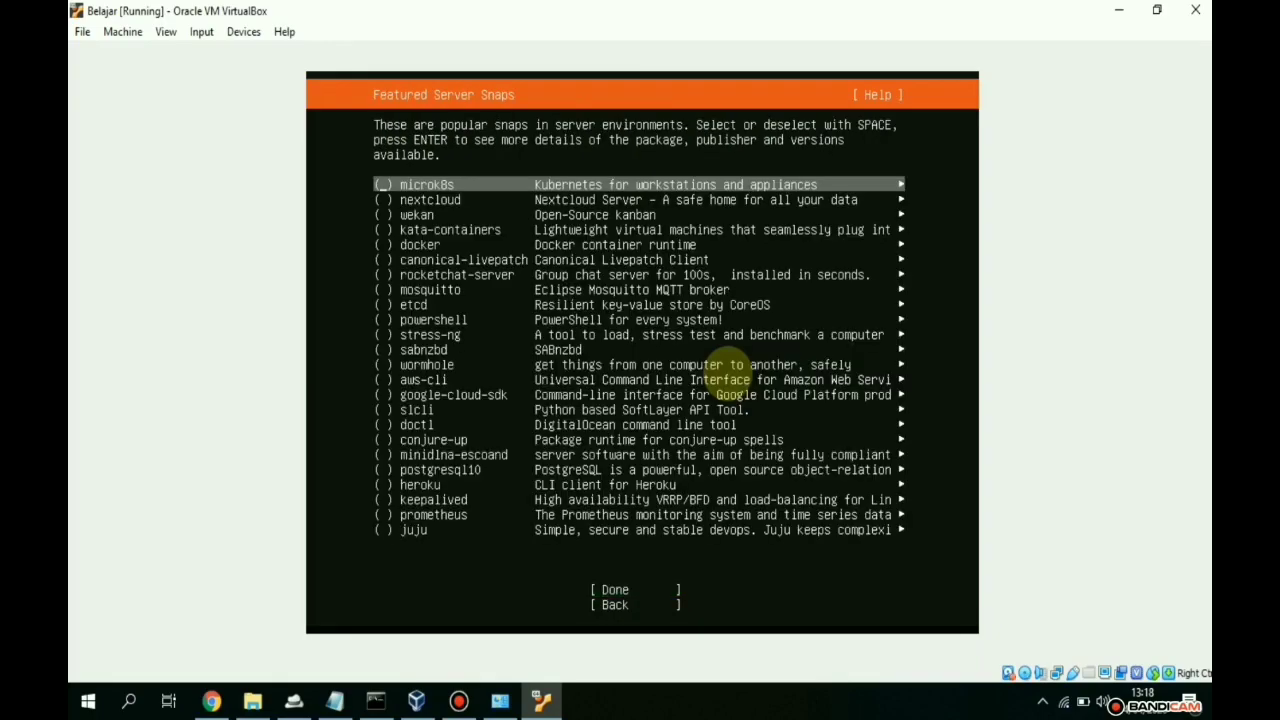
pyautogui.press('Tab')
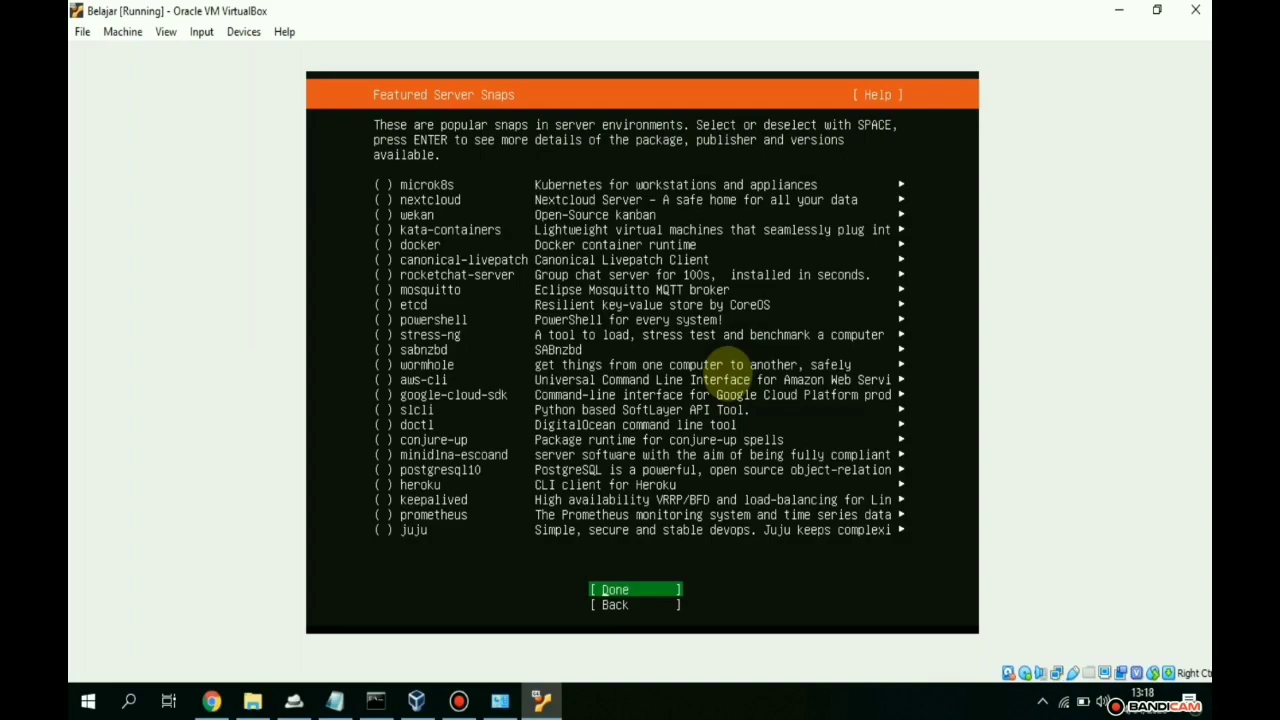
pyautogui.press('Return')
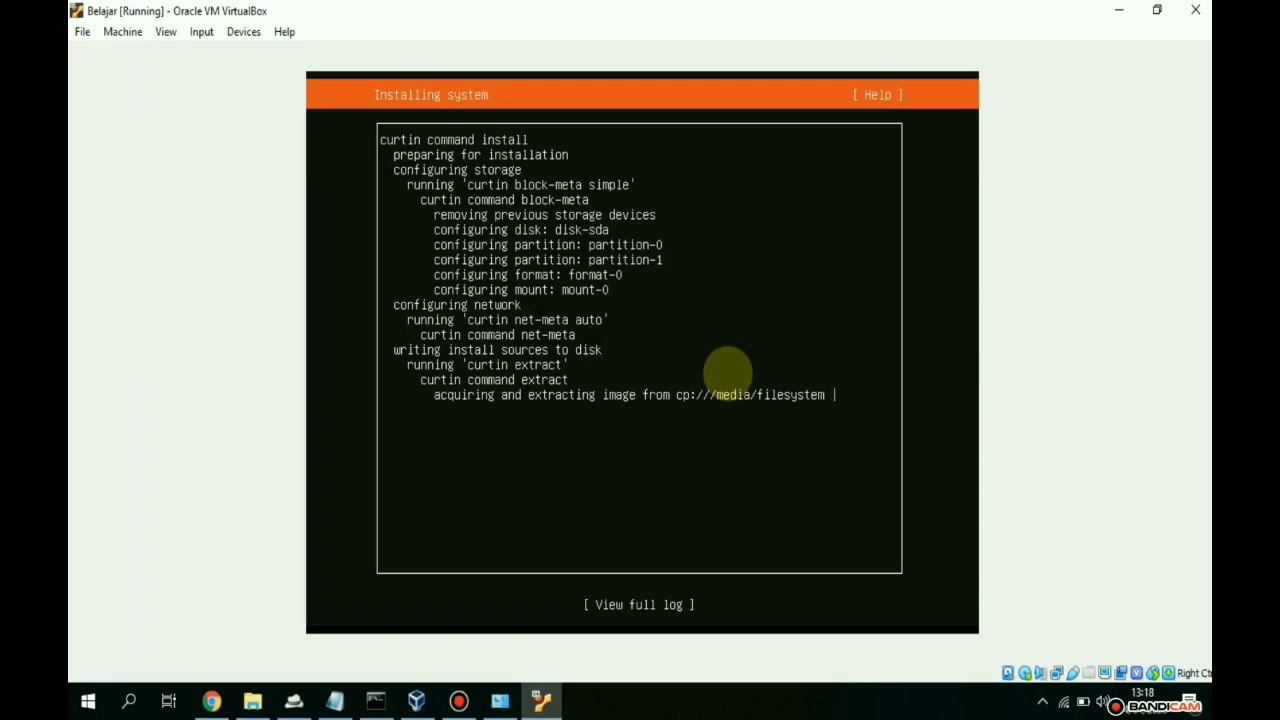
pyautogui.click(458, 701)
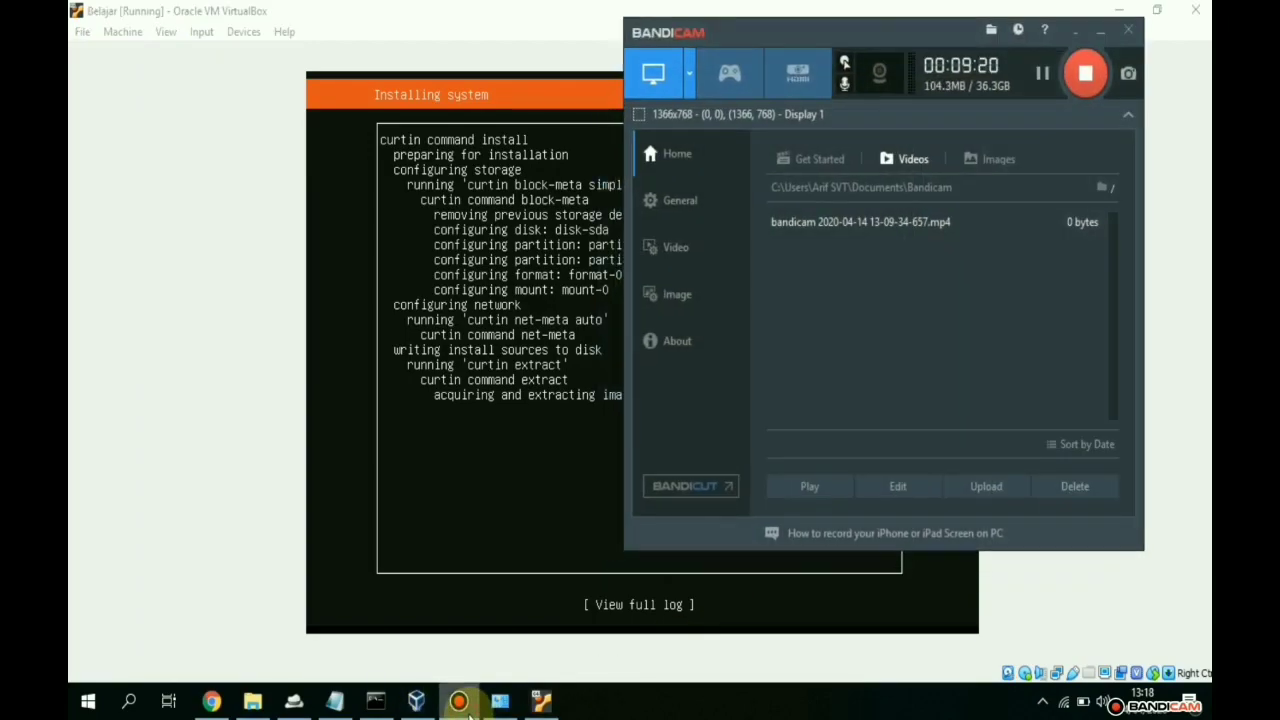
pyautogui.click(459, 701)
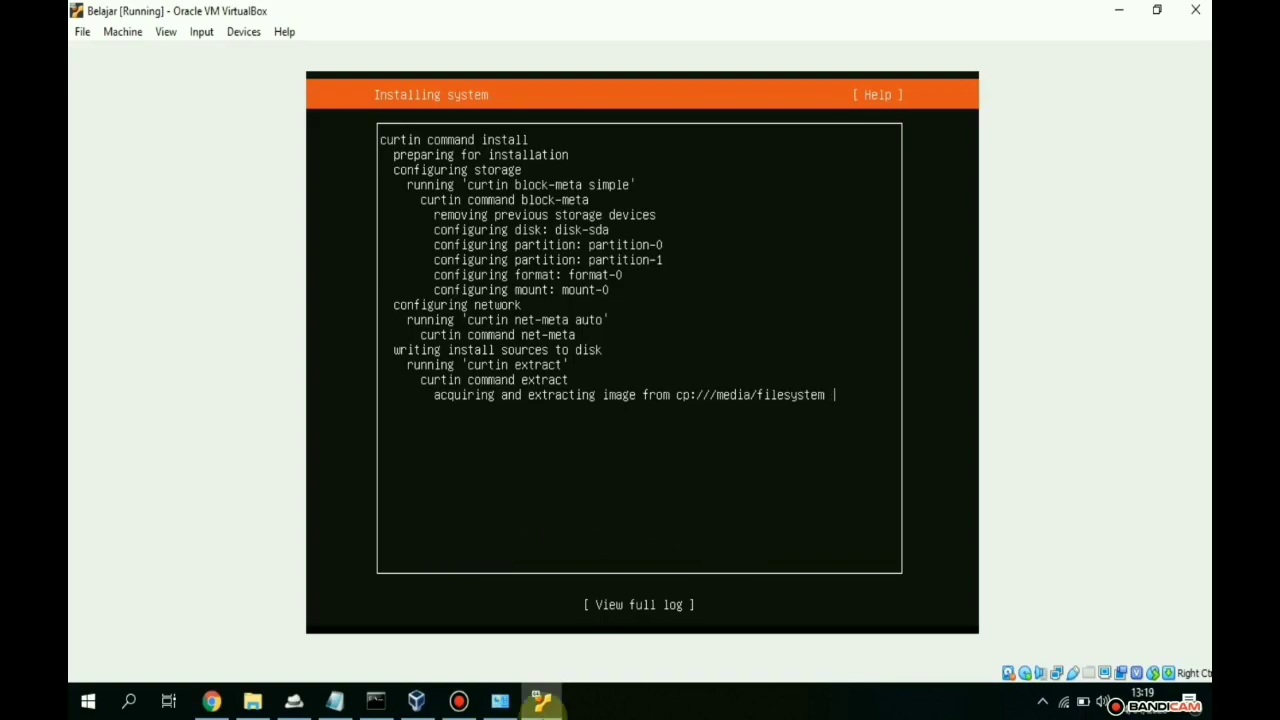
pyautogui.click(459, 703)
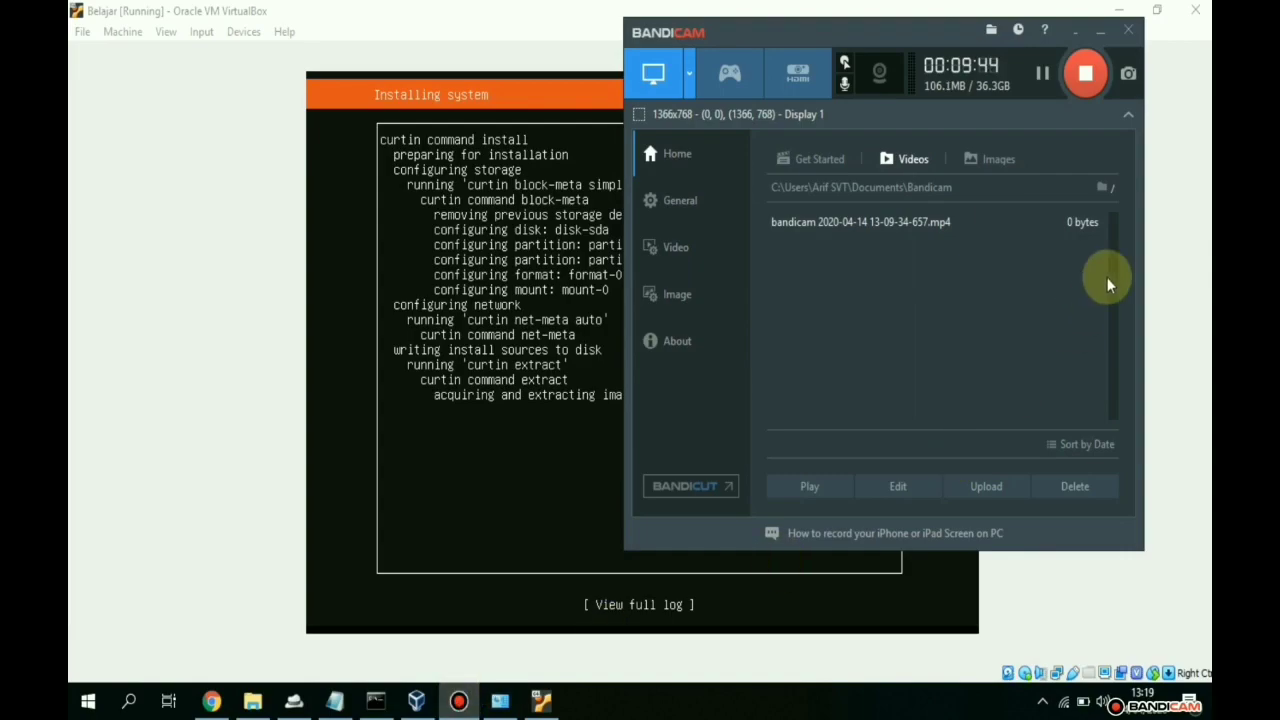
pyautogui.click(1099, 32)
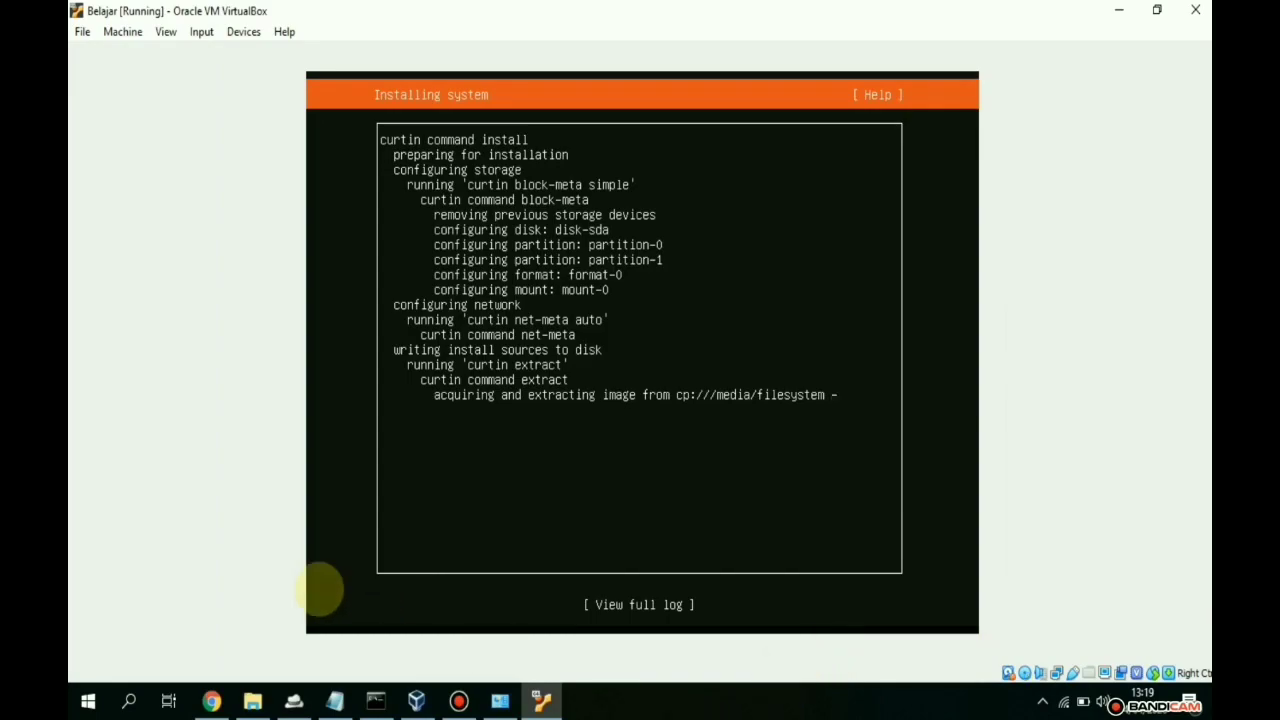
# - Highlight the Virtual Box and Database items in the notes, then review the nine project files
pyautogui.click(334, 700)
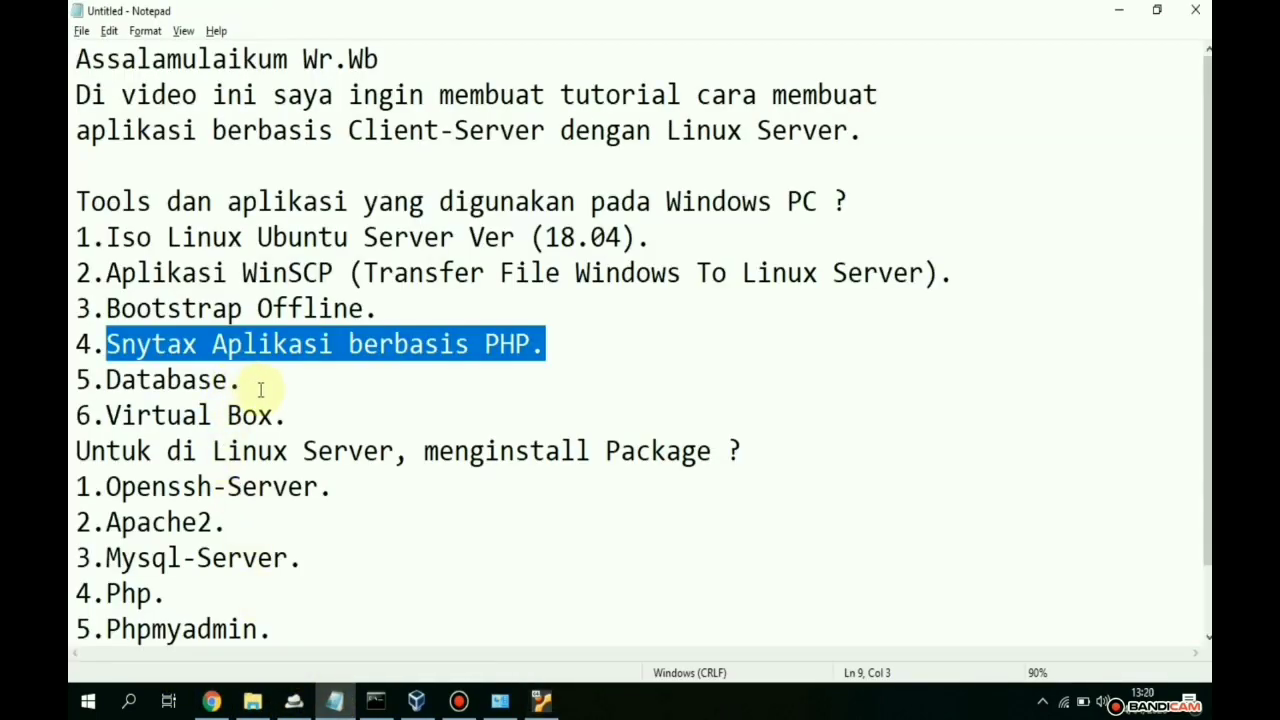
pyautogui.moveTo(292, 415); pyautogui.dragTo(167, 413)
pyautogui.moveTo(257, 388); pyautogui.dragTo(166, 384)
pyautogui.click(565, 349)
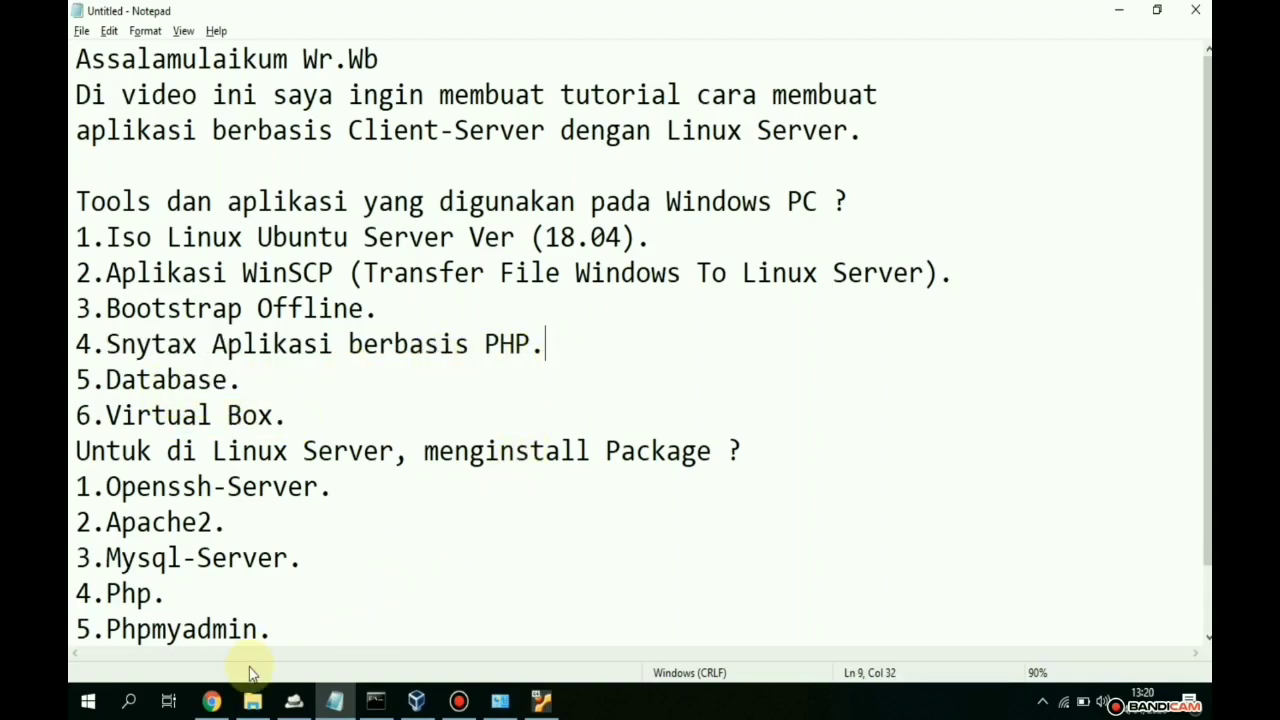
pyautogui.click(252, 700)
pyautogui.moveTo(514, 449); pyautogui.dragTo(312, 118)
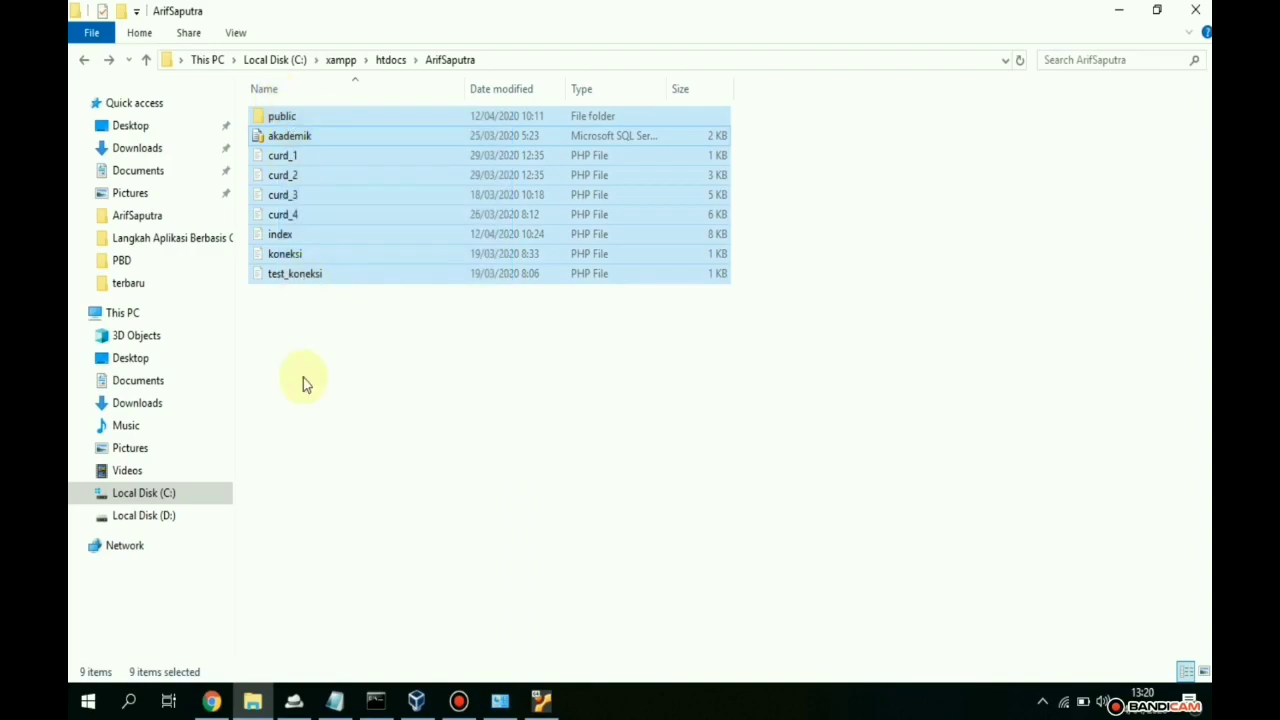
pyautogui.click(1116, 9)
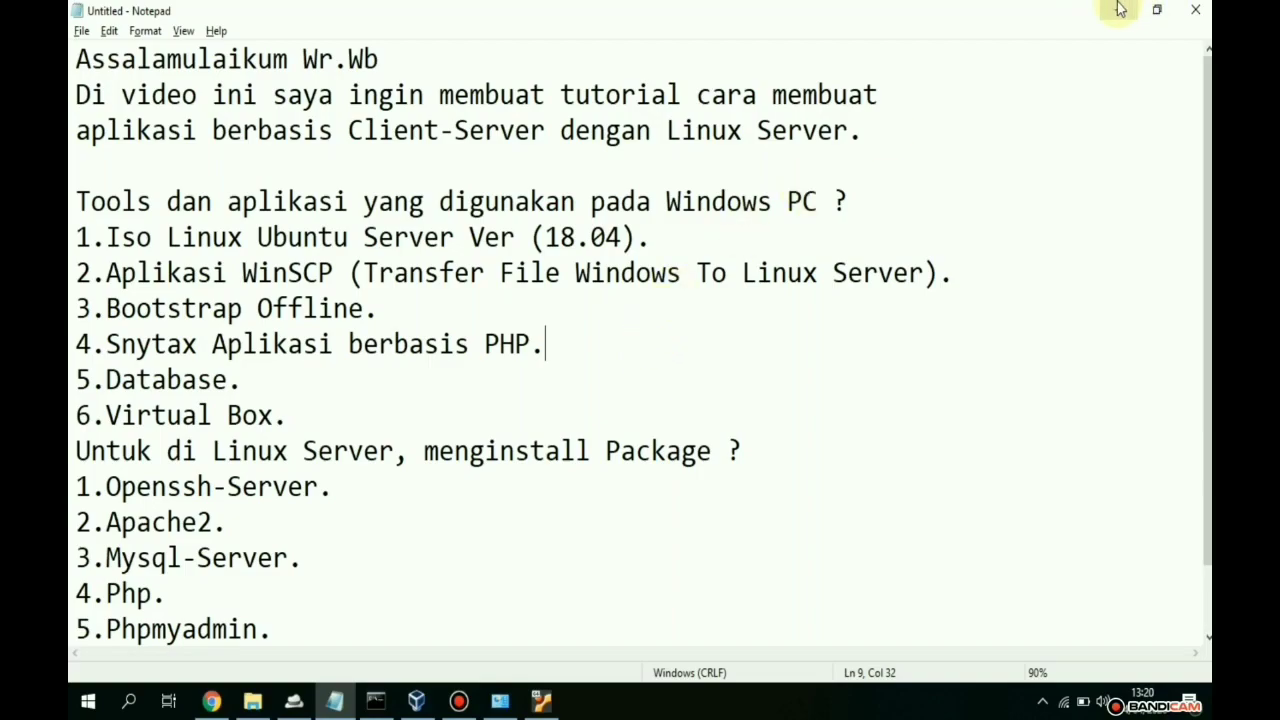
# - Highlight Openssh-Server, Apache2, Mysql-Server, Php and Phpmyadmin in the Linux Server list, then add a new line below
pyautogui.moveTo(743, 451); pyautogui.dragTo(76, 451)
pyautogui.moveTo(345, 487); pyautogui.dragTo(106, 487)
pyautogui.moveTo(229, 522); pyautogui.dragTo(106, 522)
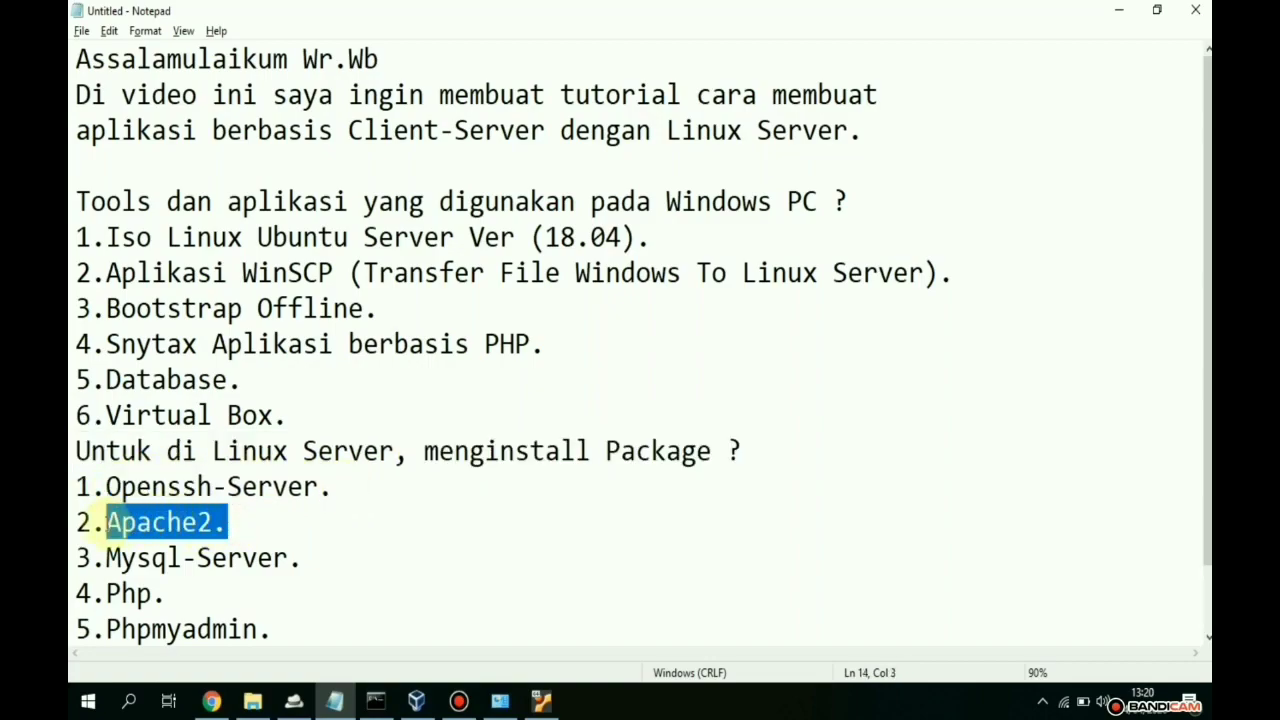
pyautogui.moveTo(303, 557); pyautogui.dragTo(106, 557)
pyautogui.moveTo(165, 593); pyautogui.dragTo(106, 593)
pyautogui.click(296, 631)
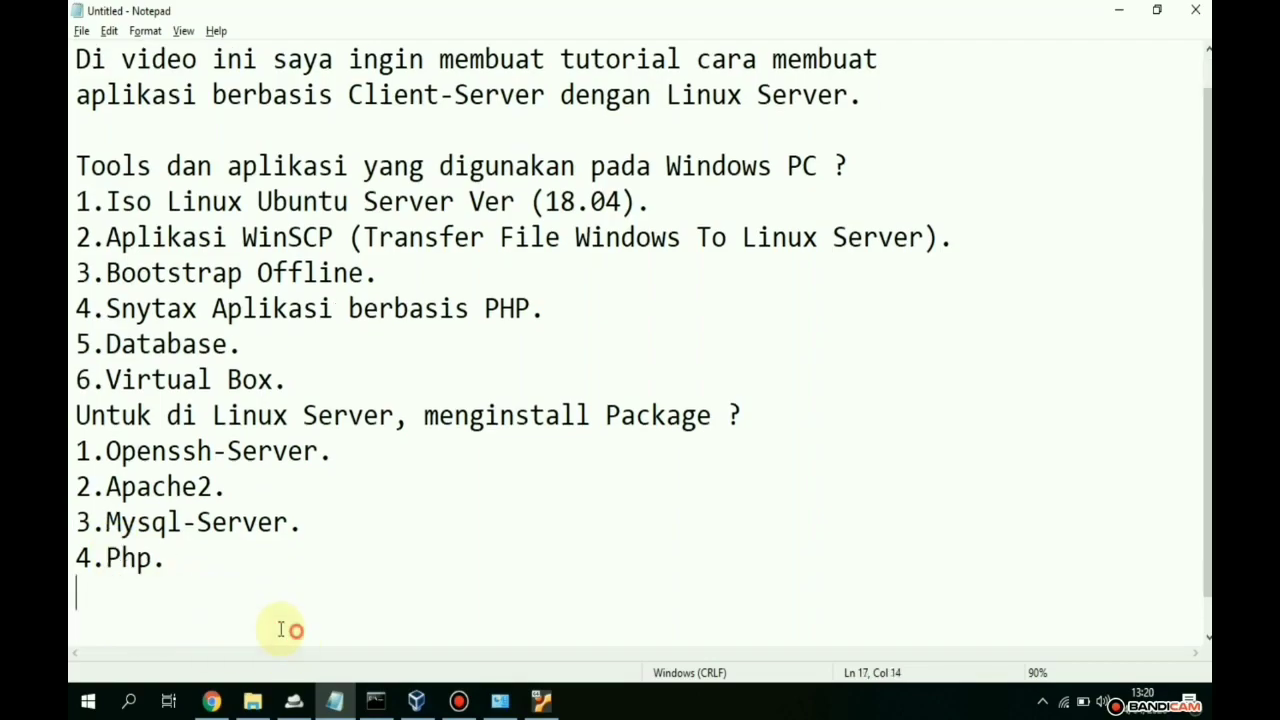
pyautogui.click(296, 631)
pyautogui.moveTo(273, 557); pyautogui.dragTo(121, 553)
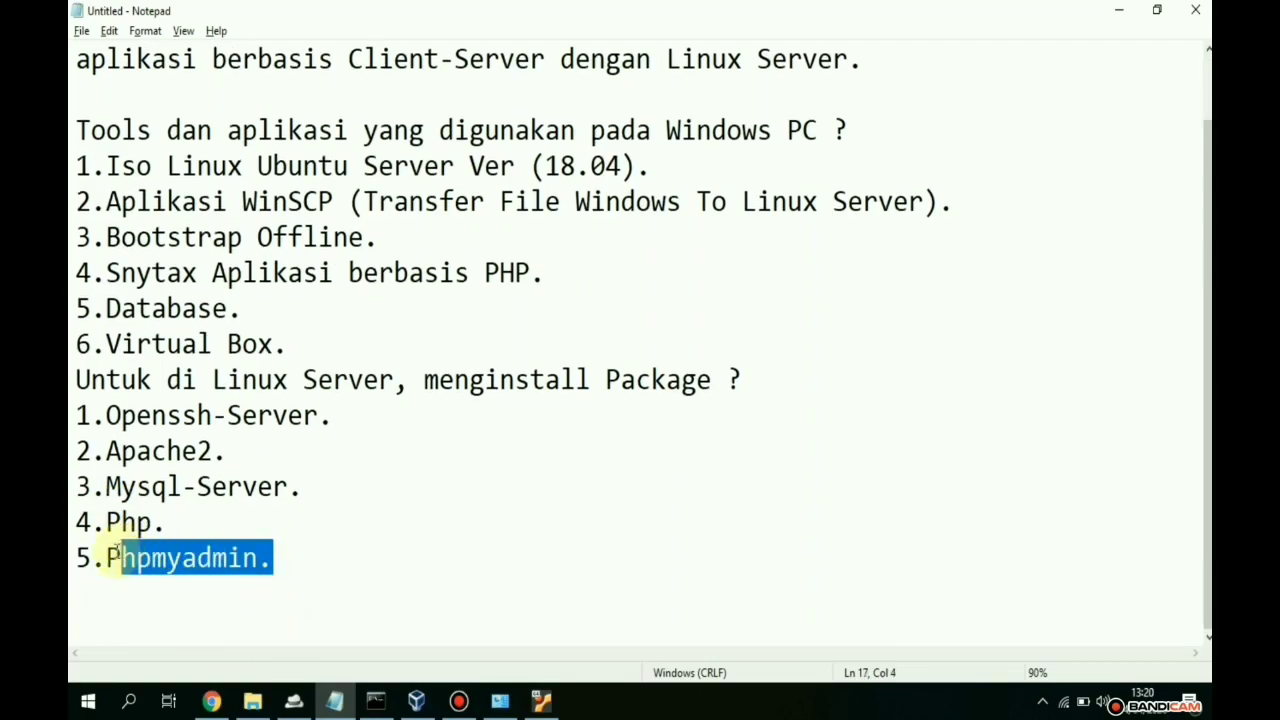
pyautogui.scroll(1, 552, 446)
pyautogui.scroll(-1, 514, 497)
pyautogui.click(388, 559)
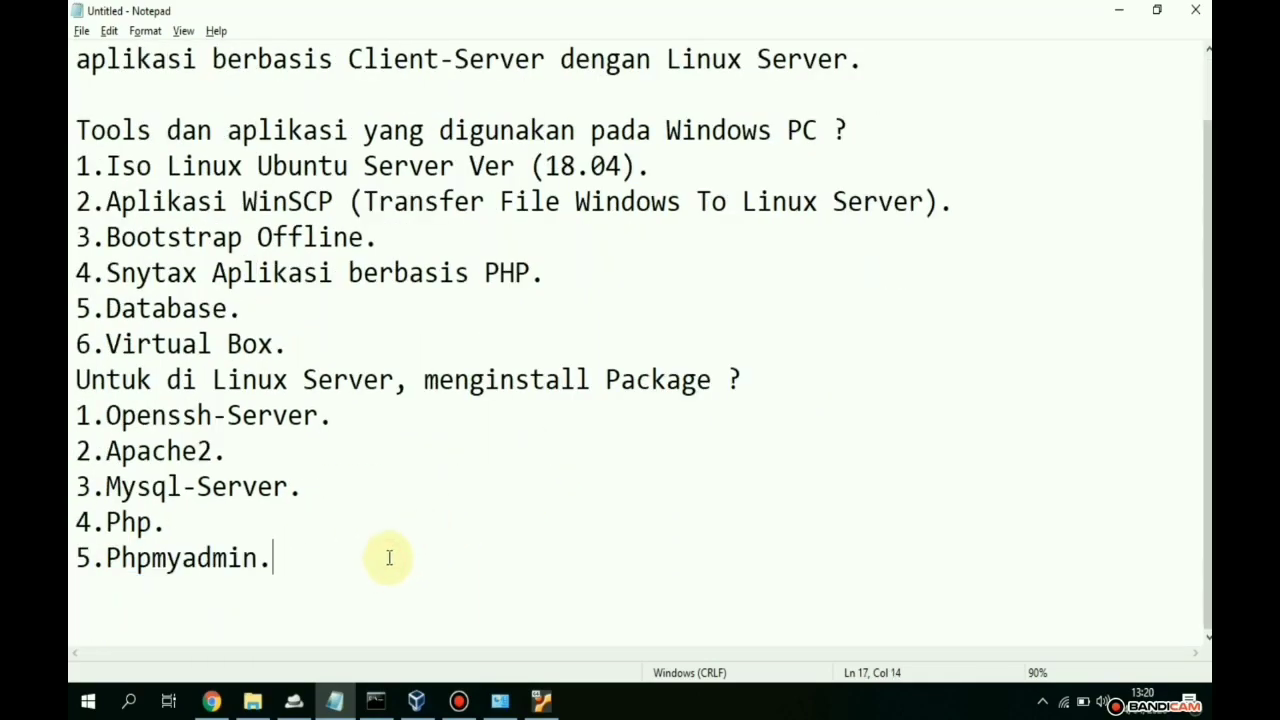
pyautogui.press('Return')
# - Add a 'Note' heading warning against installing in super user mode or with sudo su (X)
pyautogui.write('de')
pyautogui.press('BackSpace')
pyautogui.press('BackSpace')
pyautogui.press('Return')
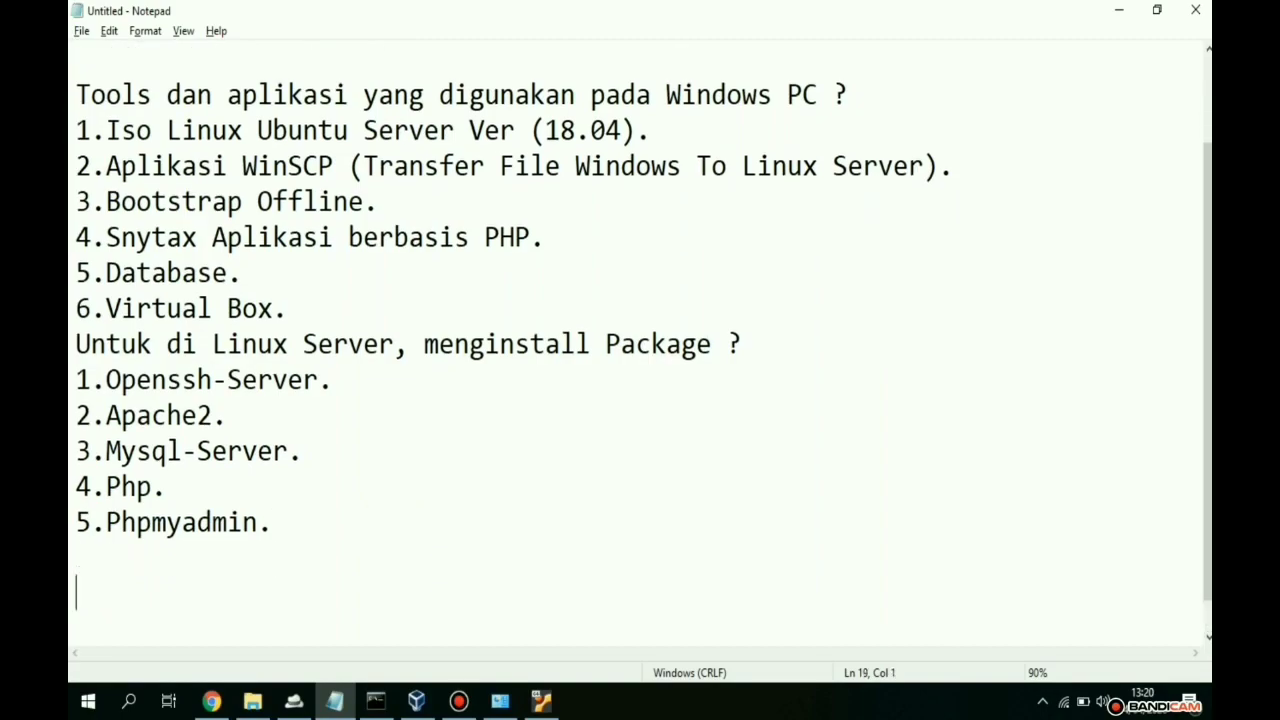
pyautogui.write('Note')
pyautogui.press('Return')
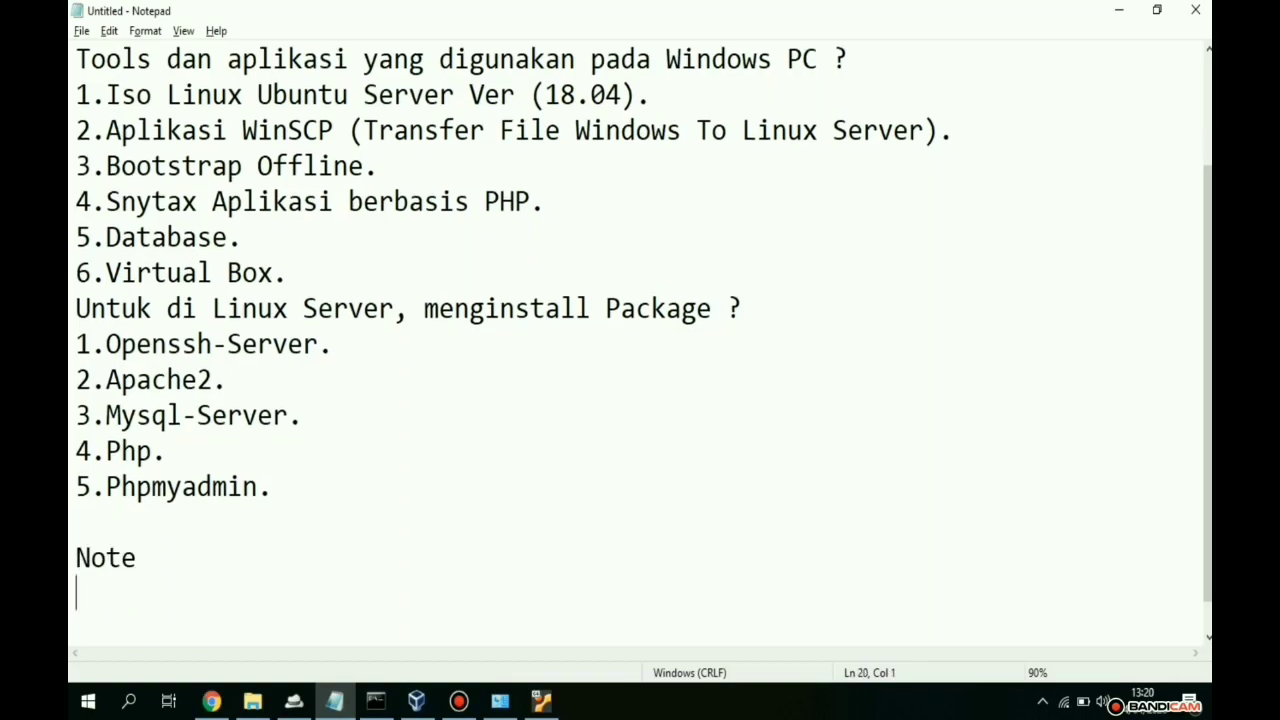
pyautogui.write('Use')
pyautogui.press('BackSpace')
pyautogui.write('r Lin')
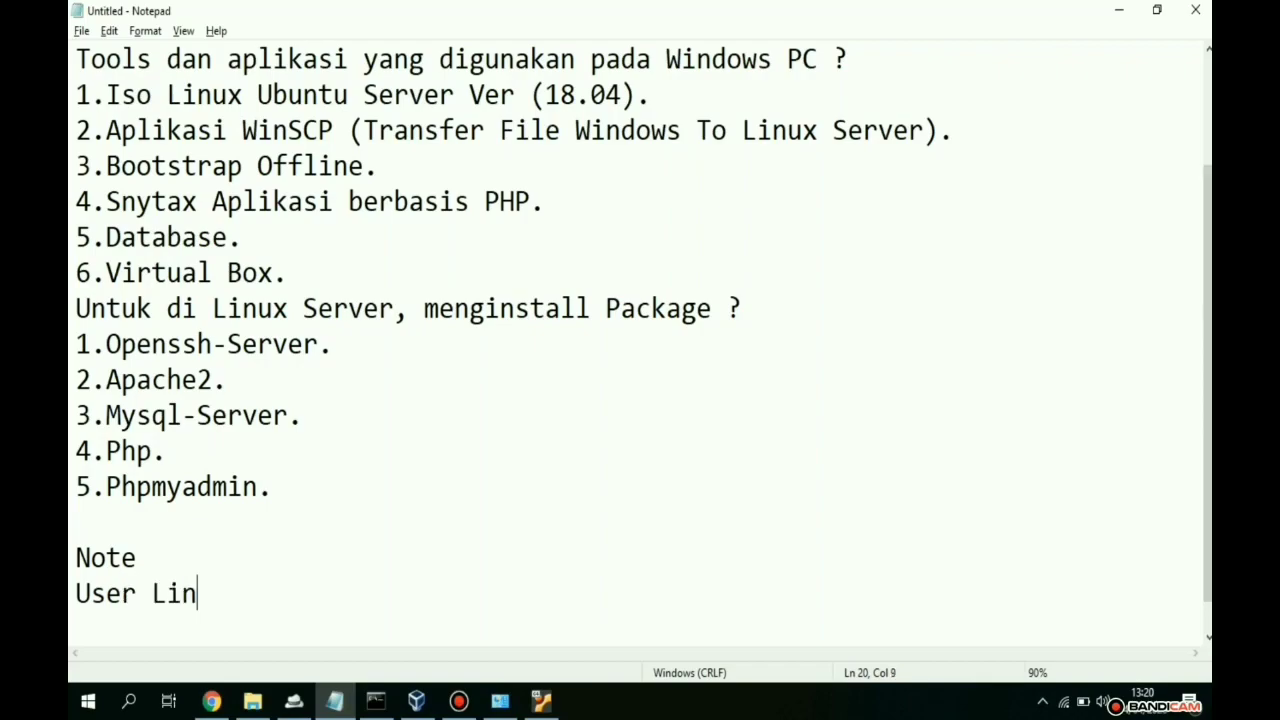
pyautogui.write('ux ha')
pyautogui.press('BackSpace')
pyautogui.press('BackSpace')
pyautogui.write('tidak ')
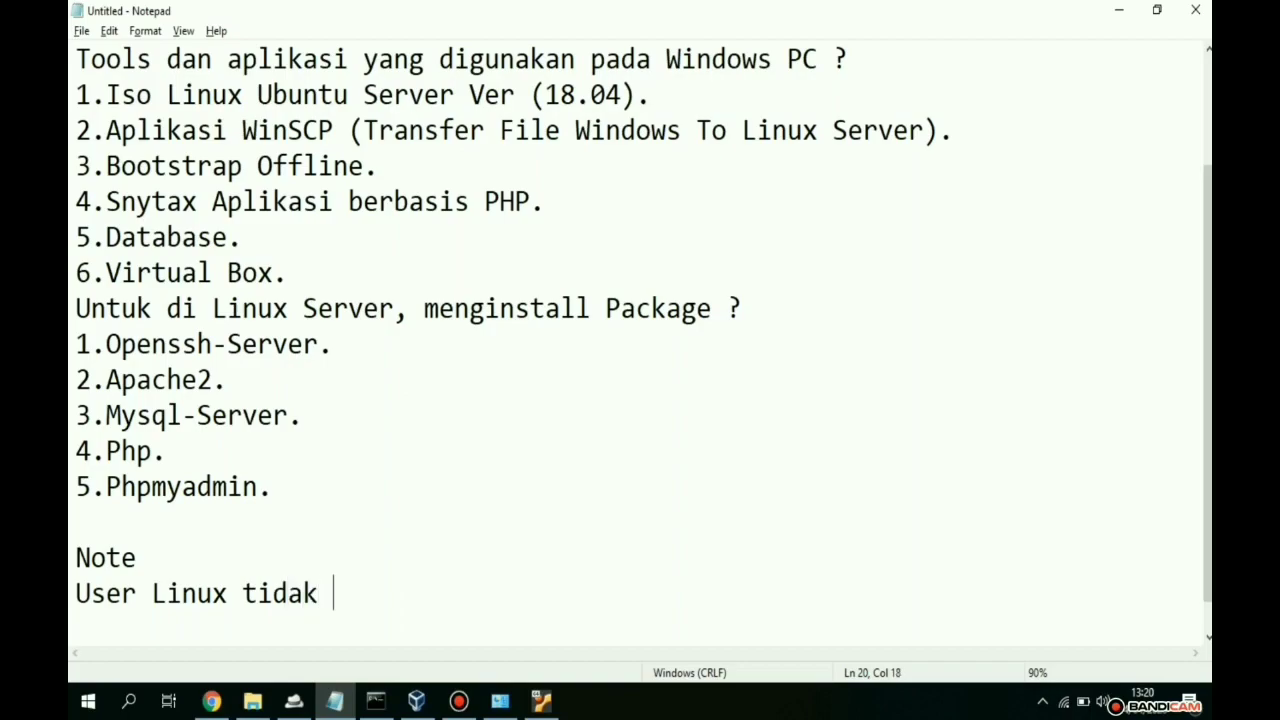
pyautogui.write('boleh men')
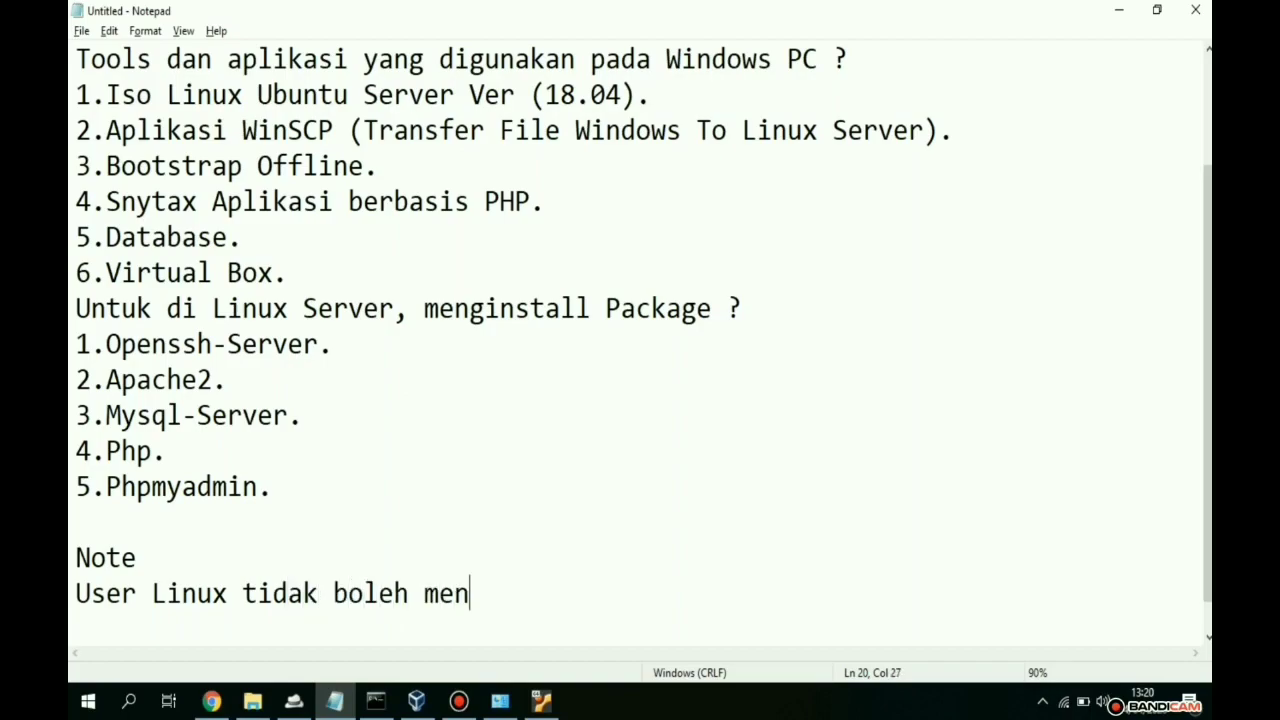
pyautogui.write('ginstall ')
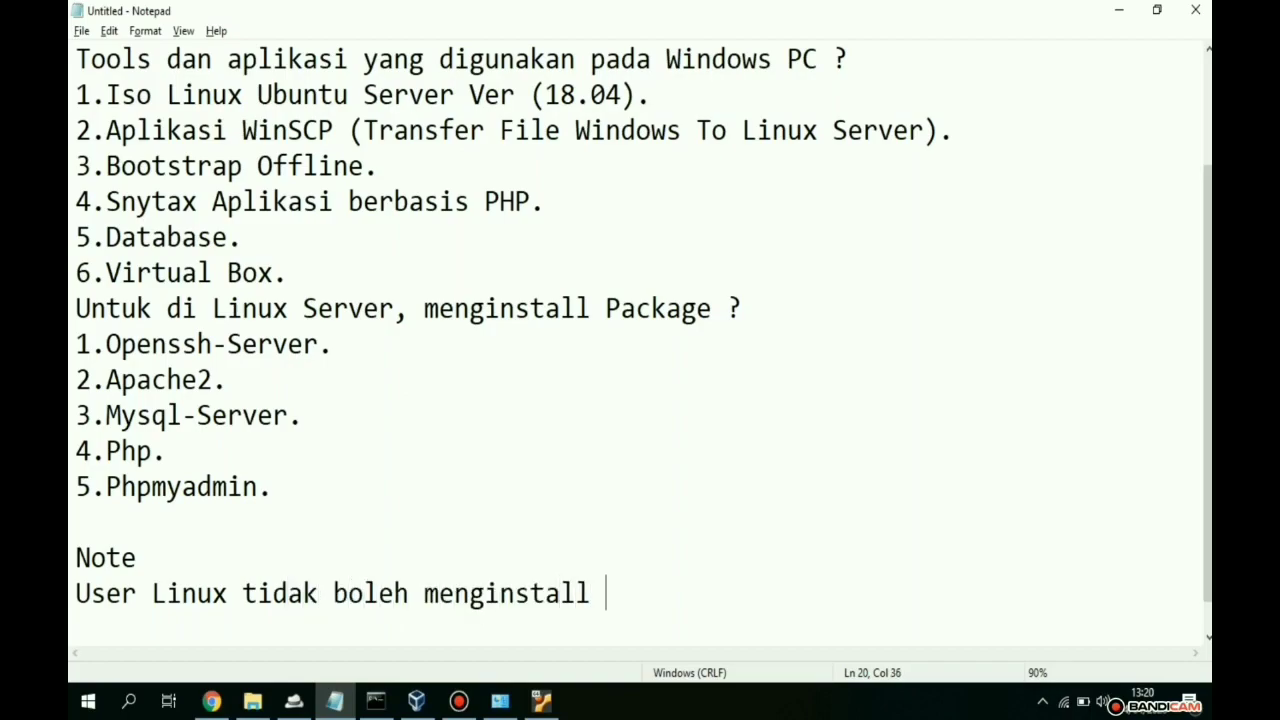
pyautogui.write('menggunakan m')
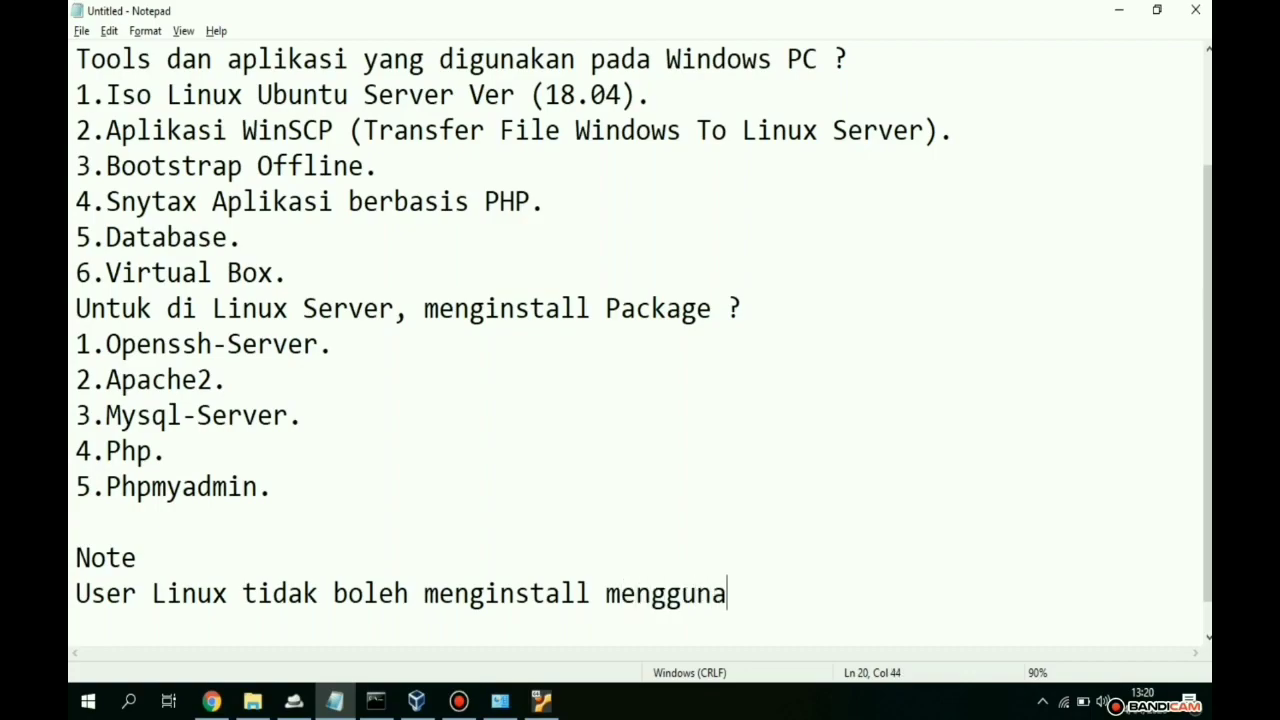
pyautogui.write('ode s')
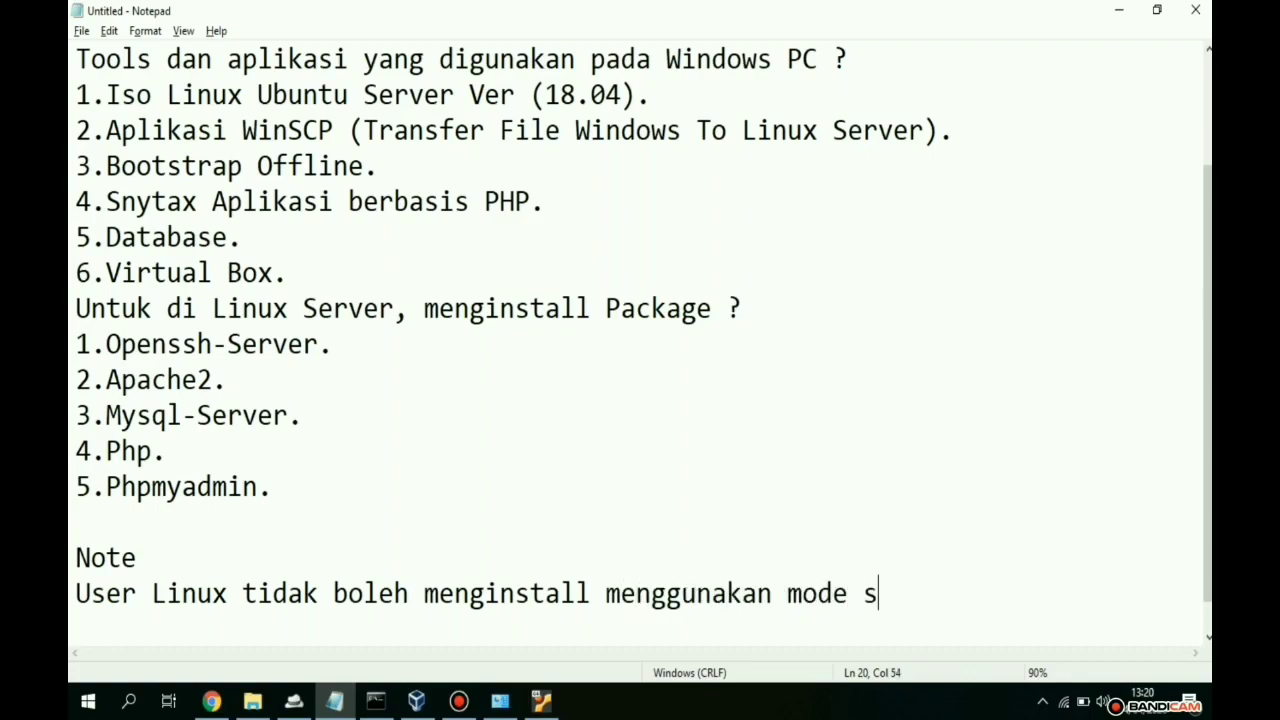
pyautogui.write('uper user')
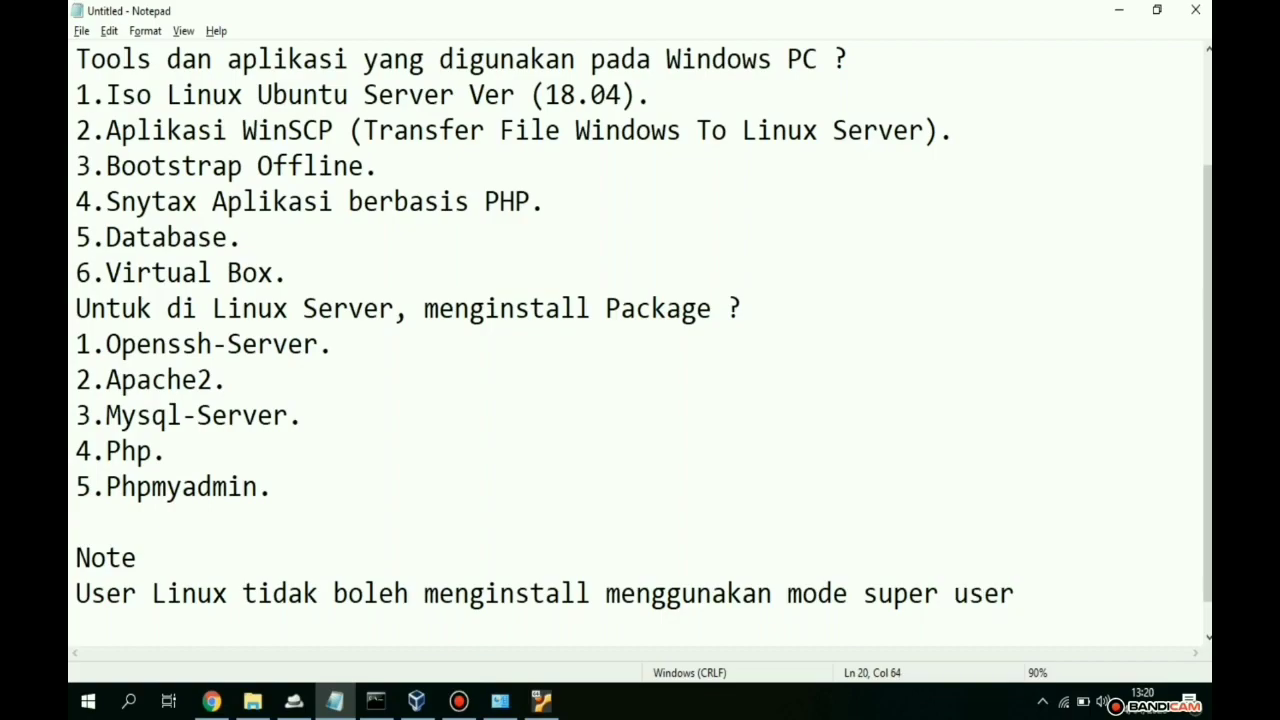
pyautogui.press('Return')
pyautogui.write('atau')
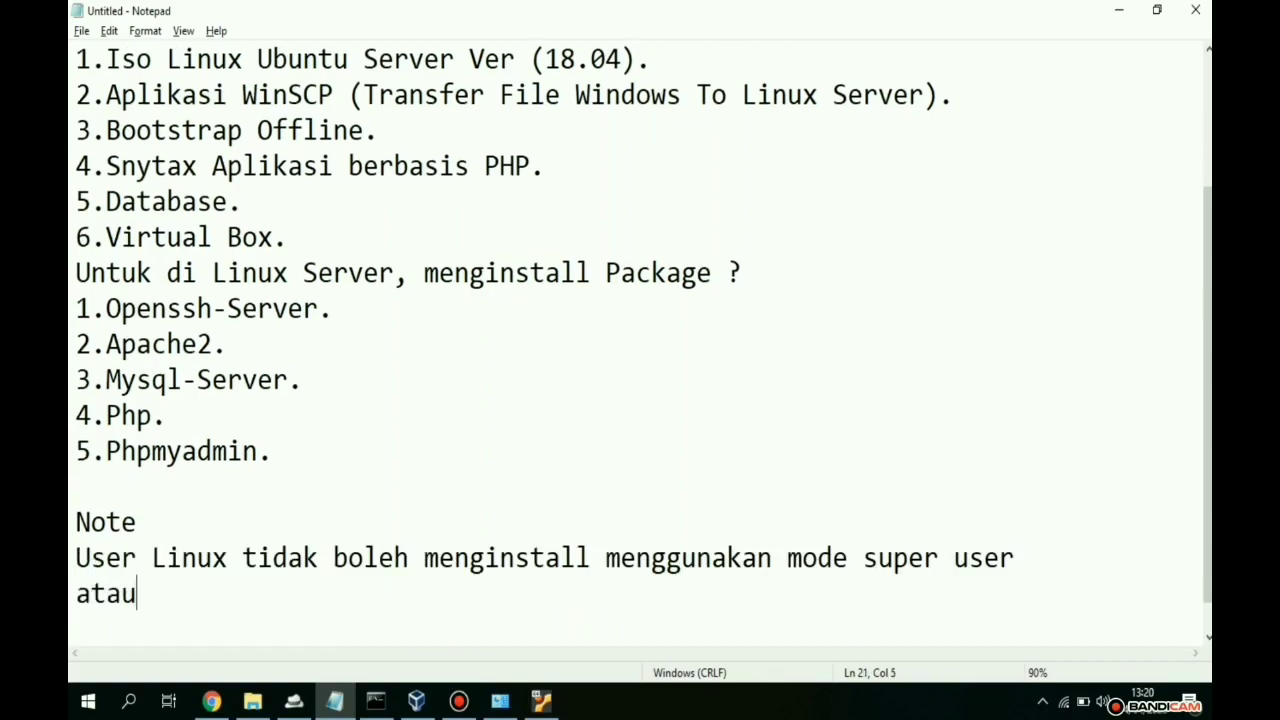
pyautogui.write(' sudo su')
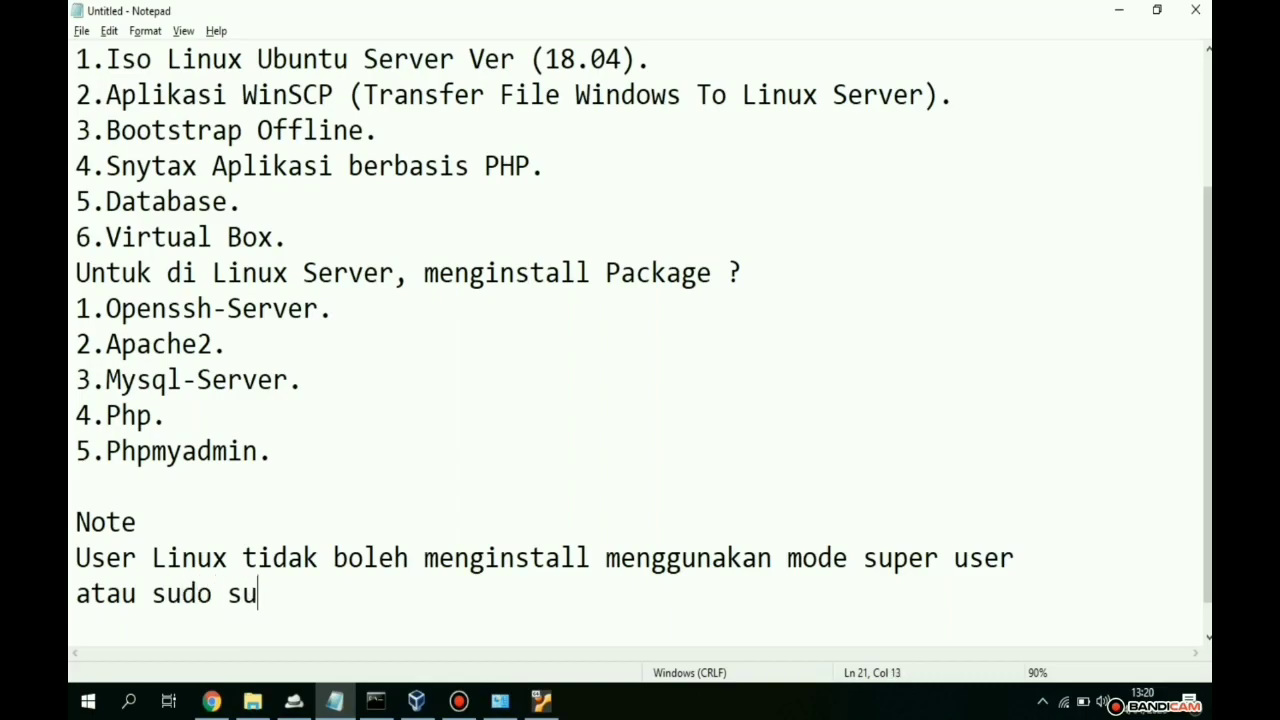
pyautogui.write(' (X)')
# - Add the line recommending 'sudo apt install nama package (True)'
pyautogui.press('Return')
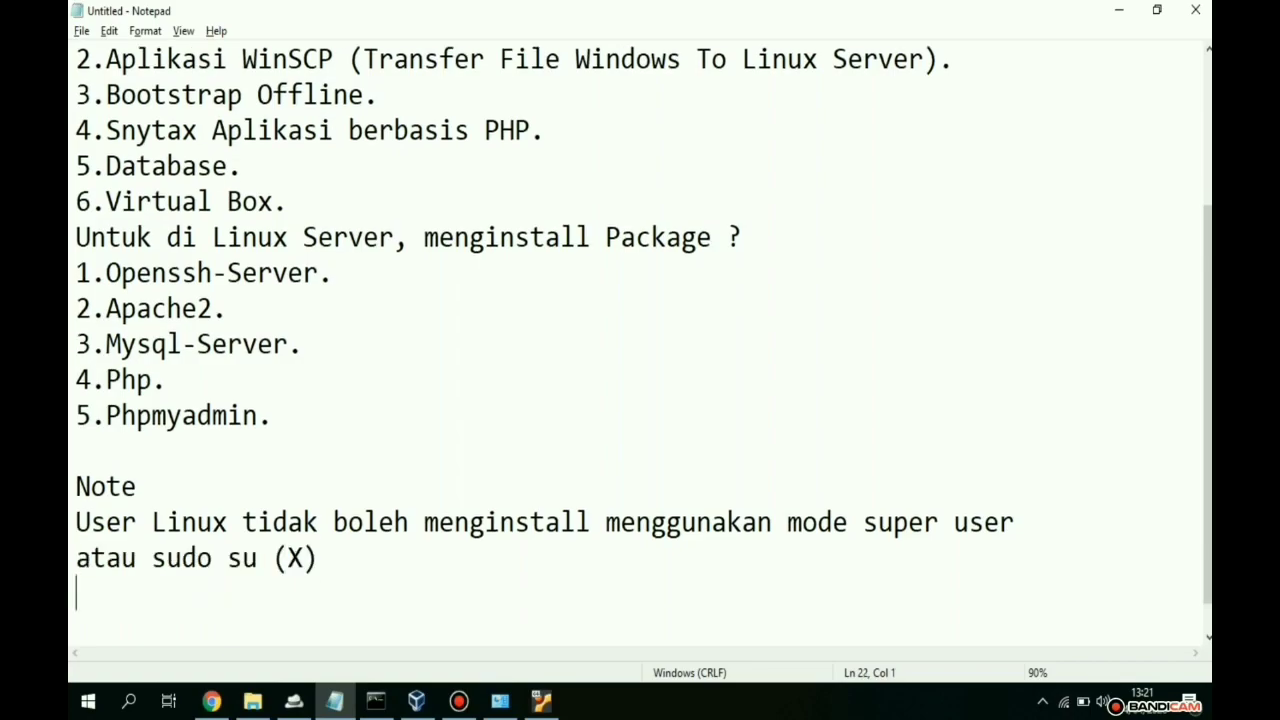
pyautogui.write('saya mer')
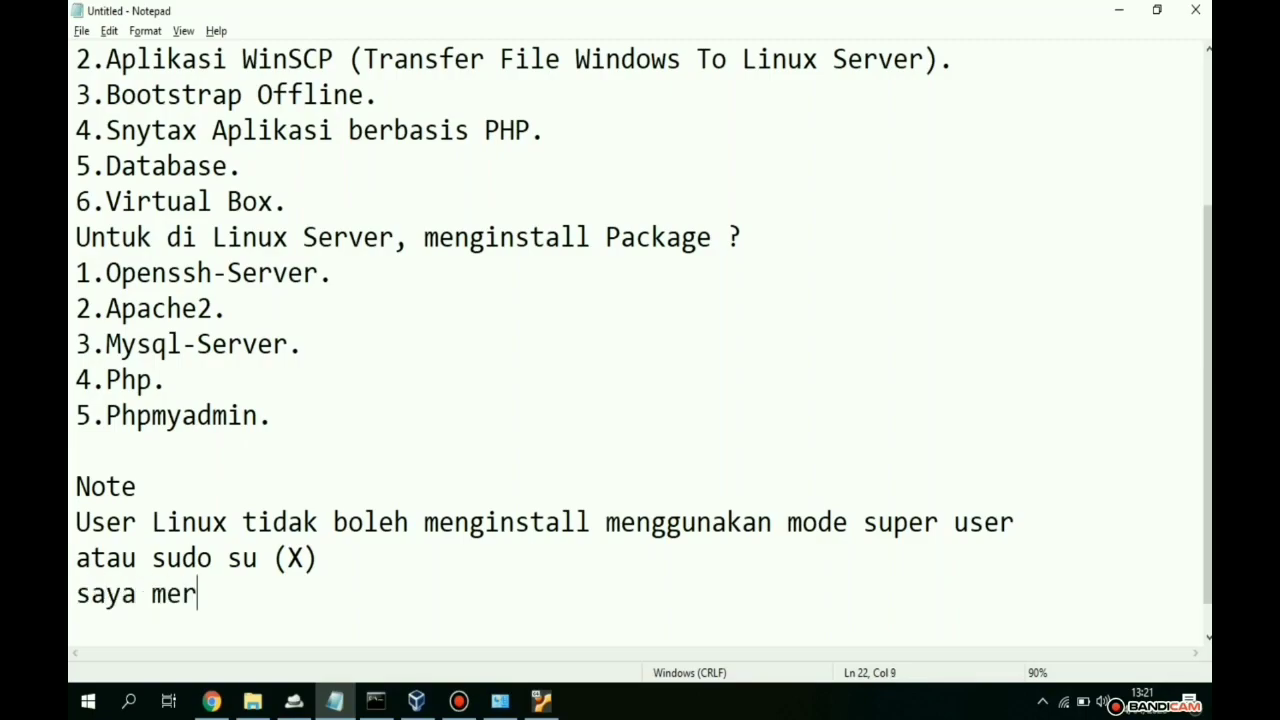
pyautogui.write('ekomendas')
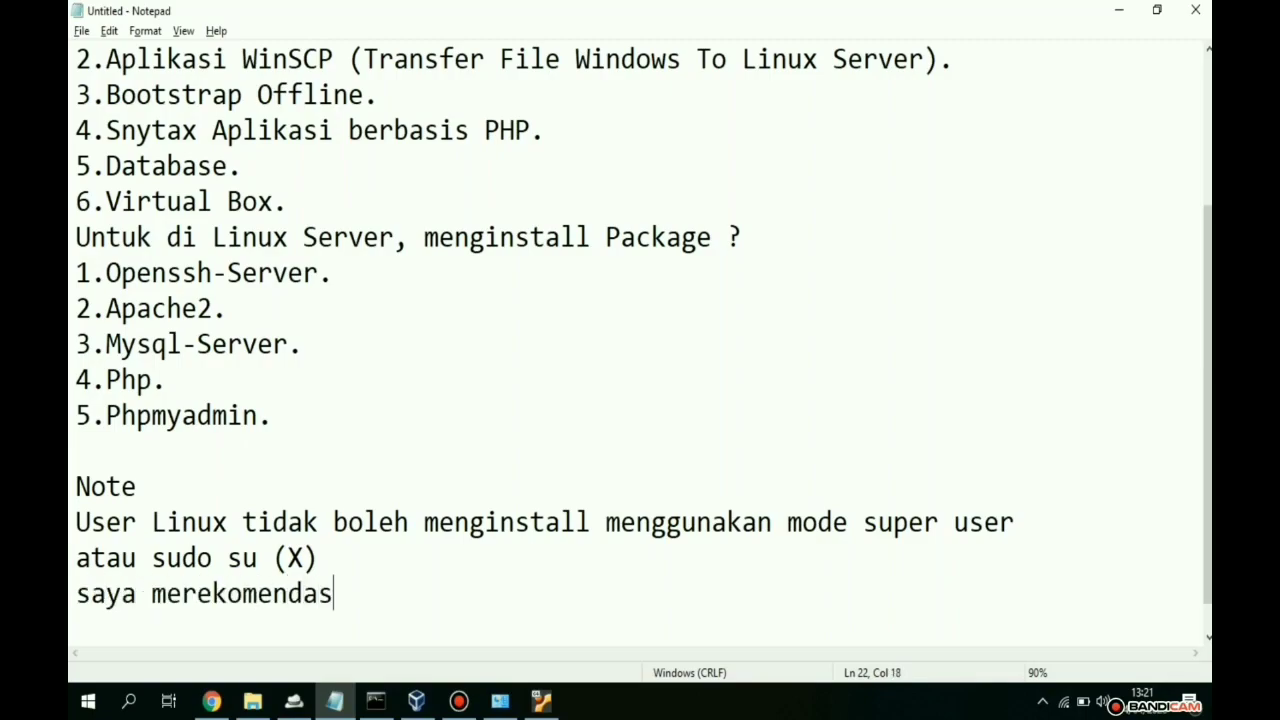
pyautogui.write('ikan menggu')
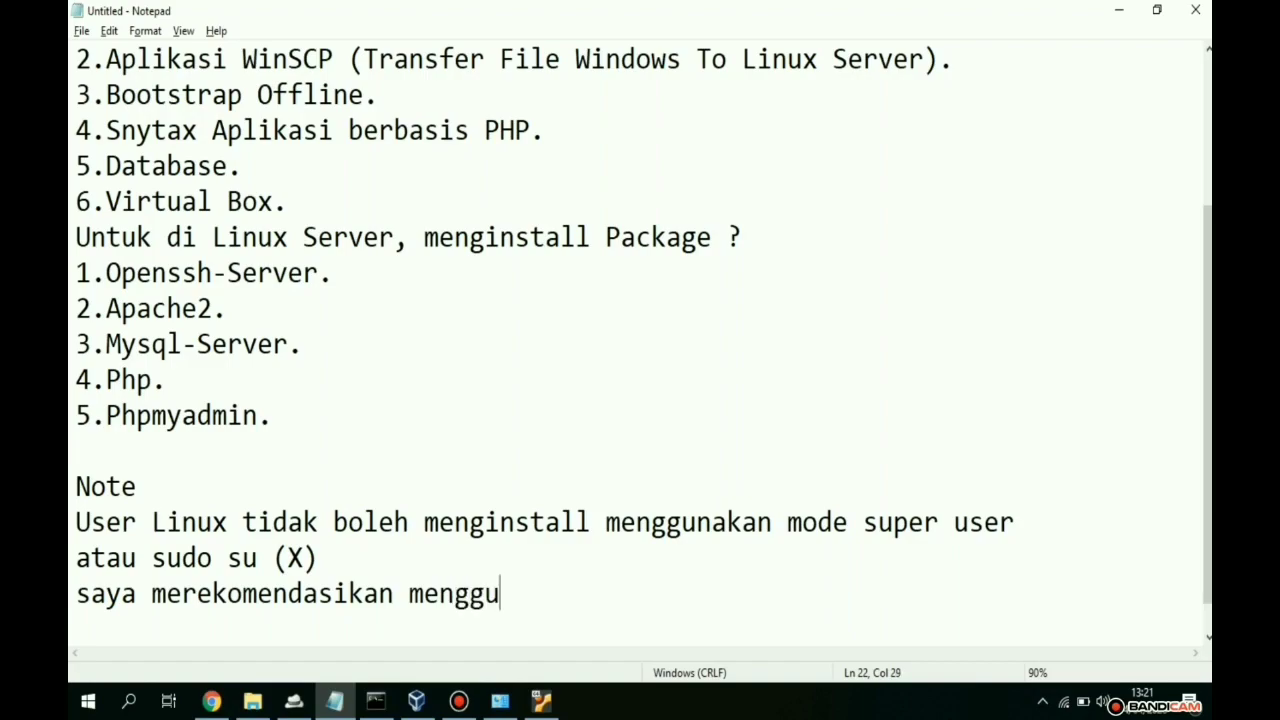
pyautogui.write('nakan sudo')
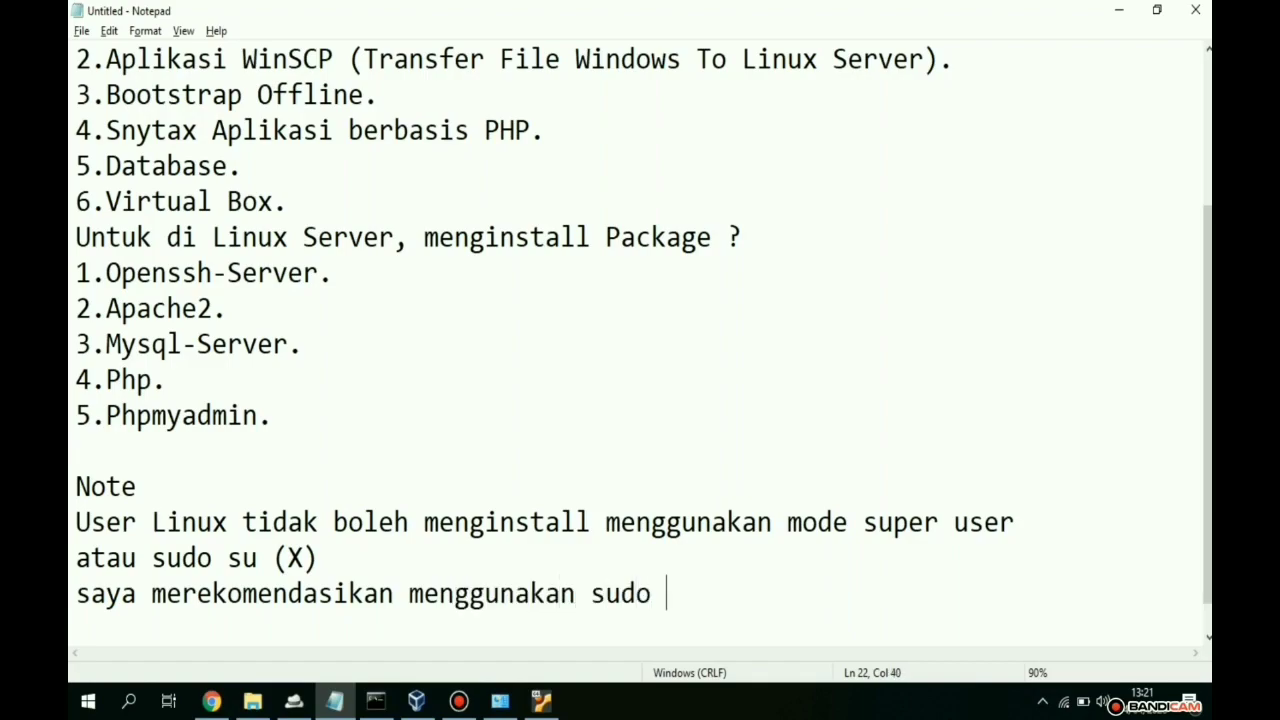
pyautogui.write(' apt install')
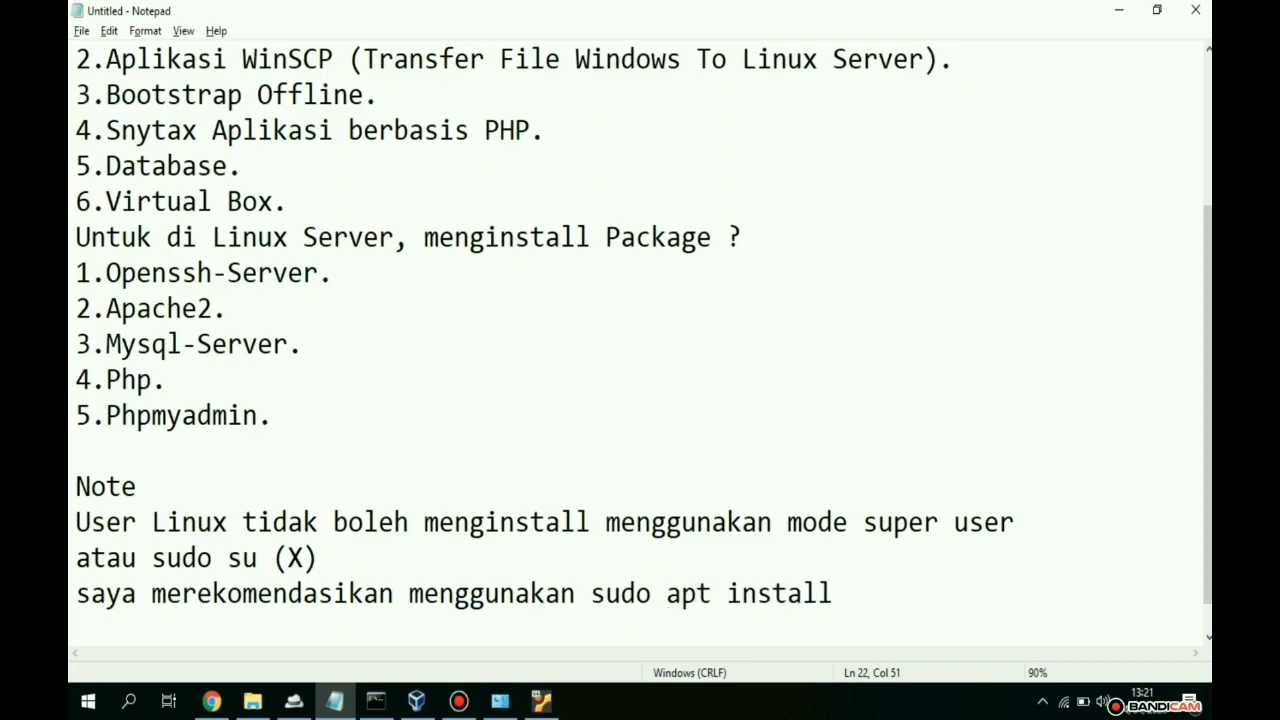
pyautogui.write(' nama package')
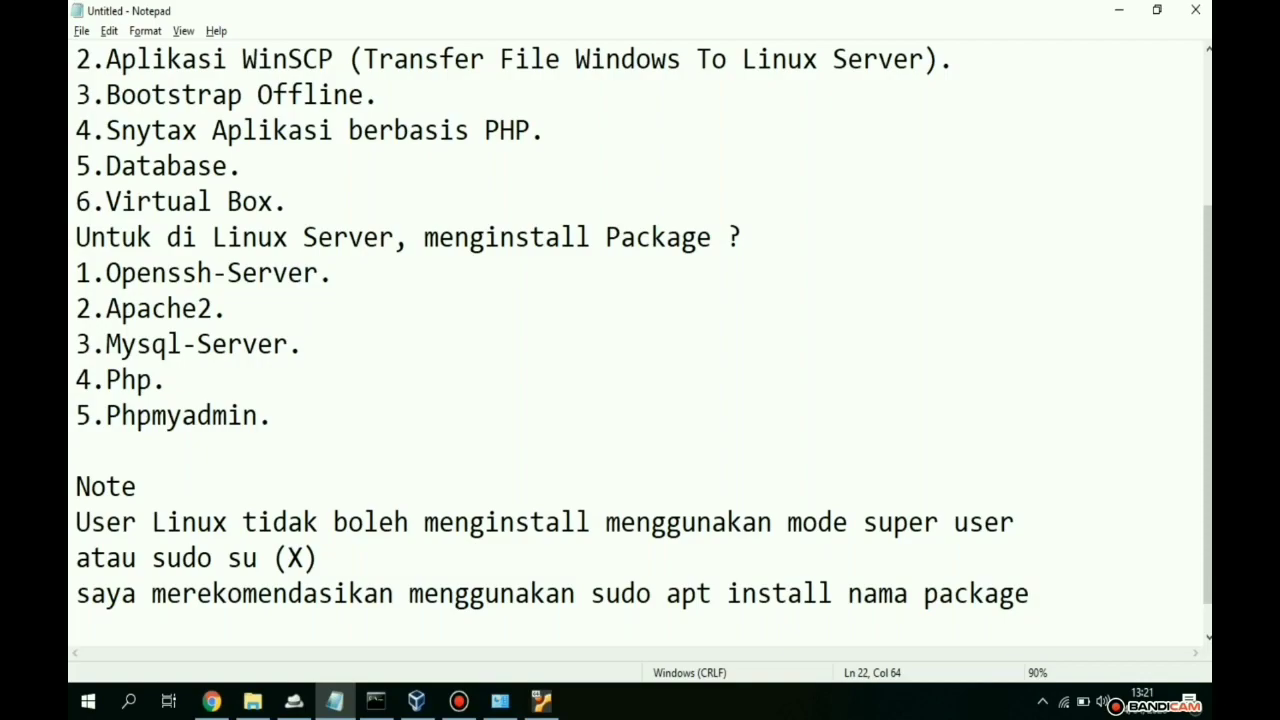
pyautogui.hotkey('shift', 'Left')
pyautogui.hotkey('shift', 'Left')
pyautogui.hotkey('shift', 'Left')
pyautogui.hotkey('shift', 'Left')
pyautogui.hotkey('shift', 'Left')
pyautogui.hotkey('shift', 'Left')
pyautogui.hotkey('shift', 'Left')
pyautogui.hotkey('shift', 'Left')
pyautogui.hotkey('shift', 'Left')
pyautogui.hotkey('shift', 'Left')
pyautogui.hotkey('shift', 'Left')
pyautogui.hotkey('shift', 'Left')
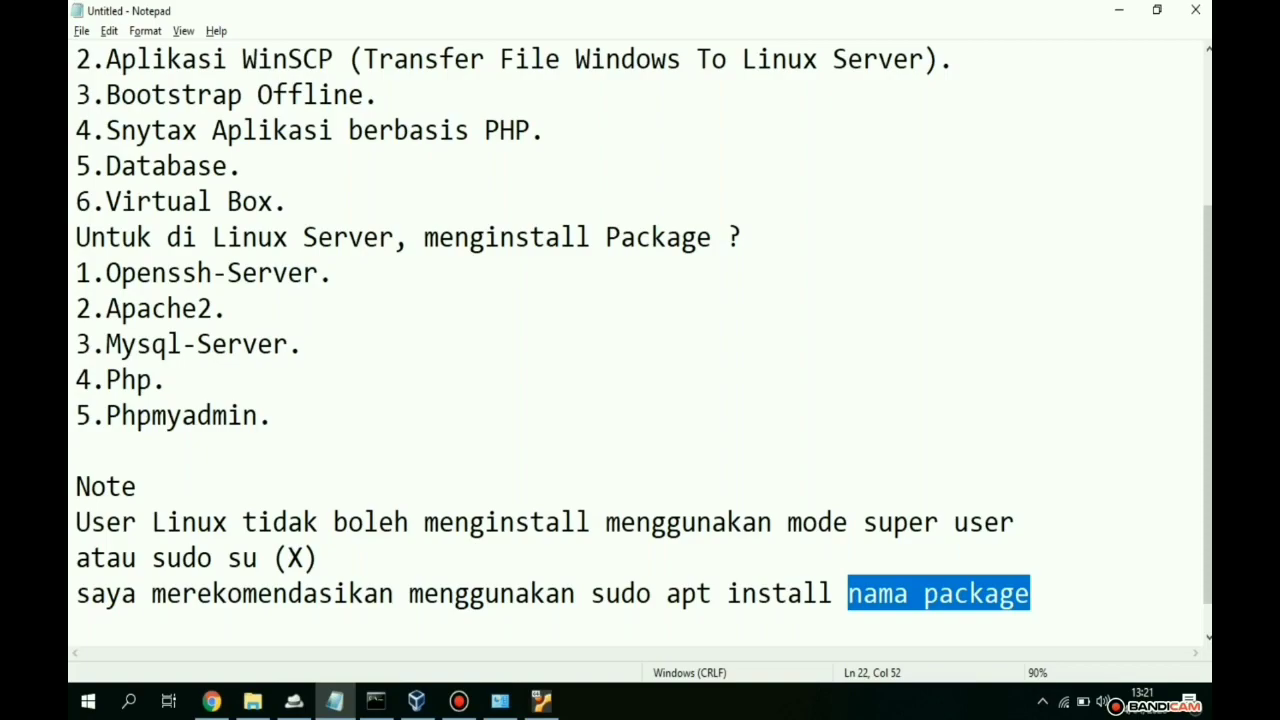
pyautogui.press('Right')
pyautogui.write('(')
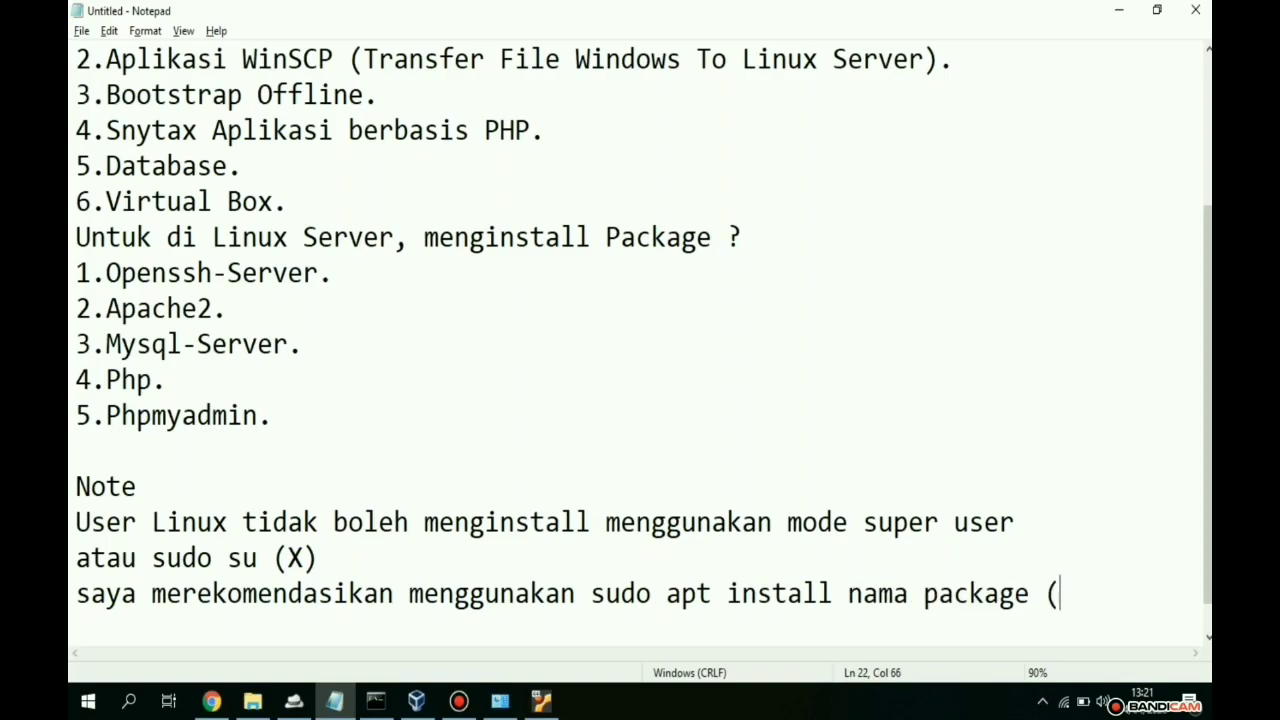
pyautogui.write('True)')
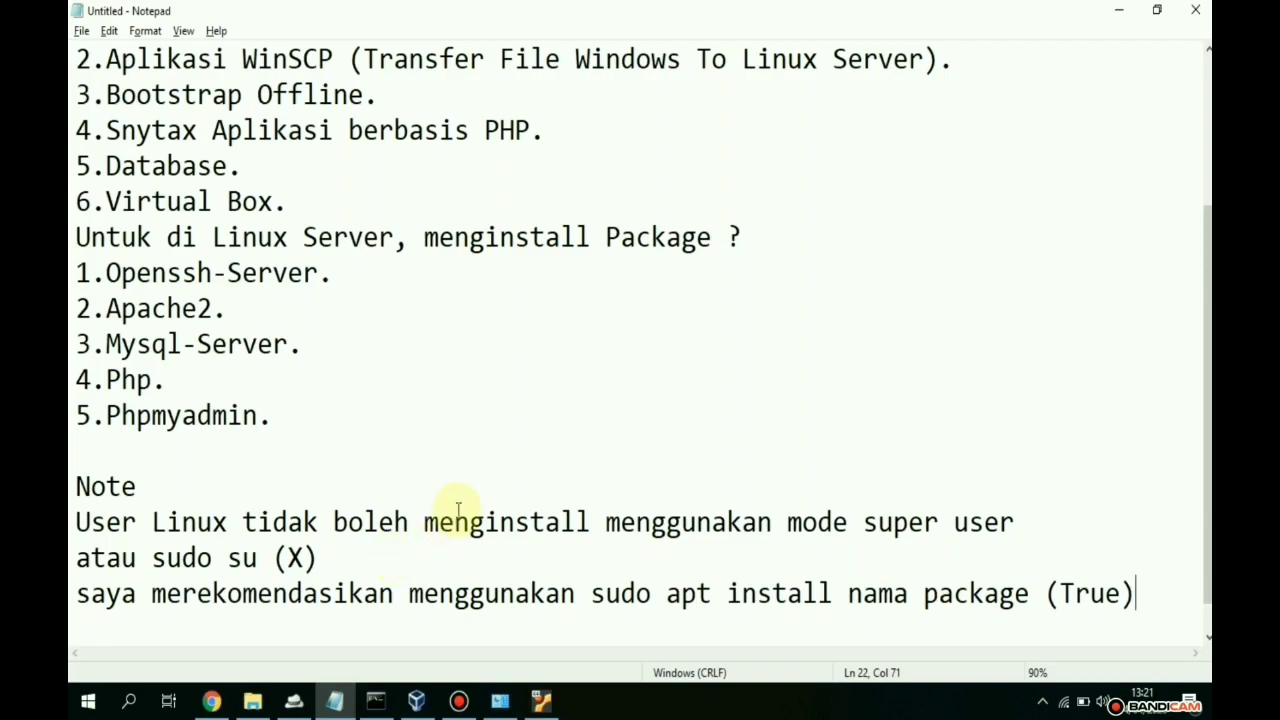
pyautogui.scroll(2, 457, 500)
pyautogui.scroll(-3, 460, 485)
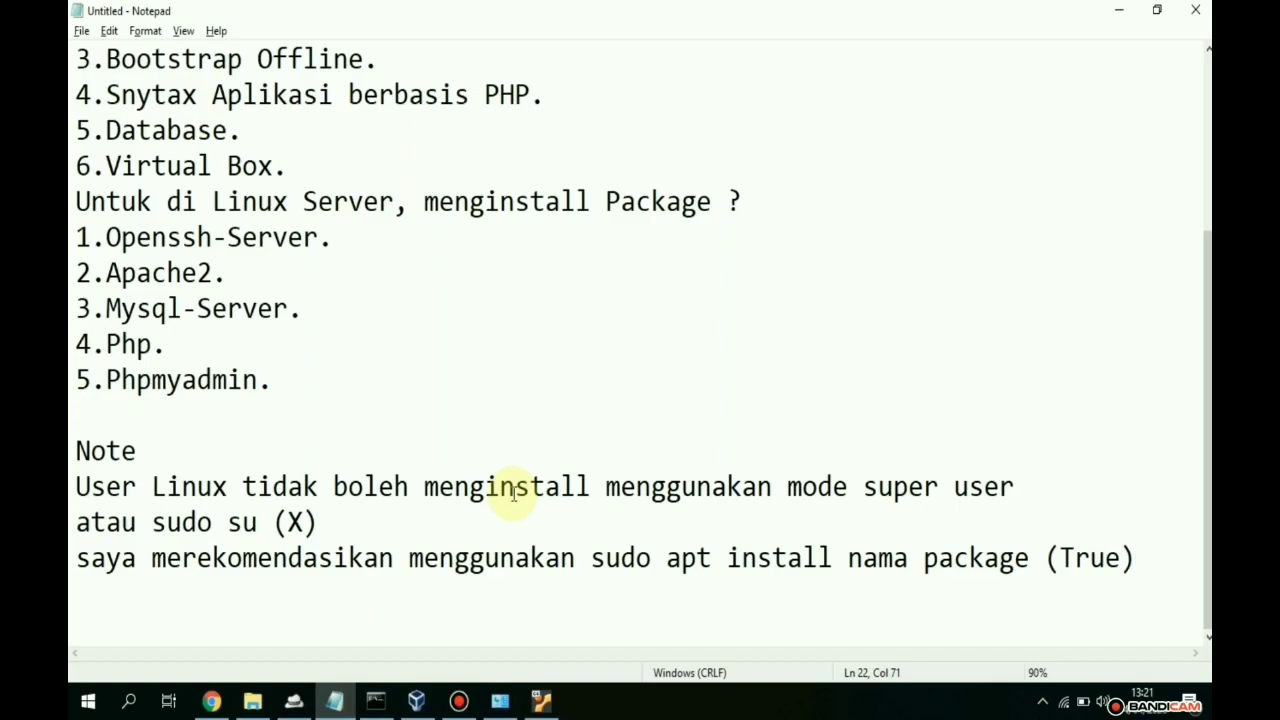
# - Note that after entering another Linux directory, 'cd ~' returns to the home dir
pyautogui.press('Return')
pyautogui.write('dan')
pyautogui.press('BackSpace')
pyautogui.press('BackSpace')
pyautogui.press('BackSpace')
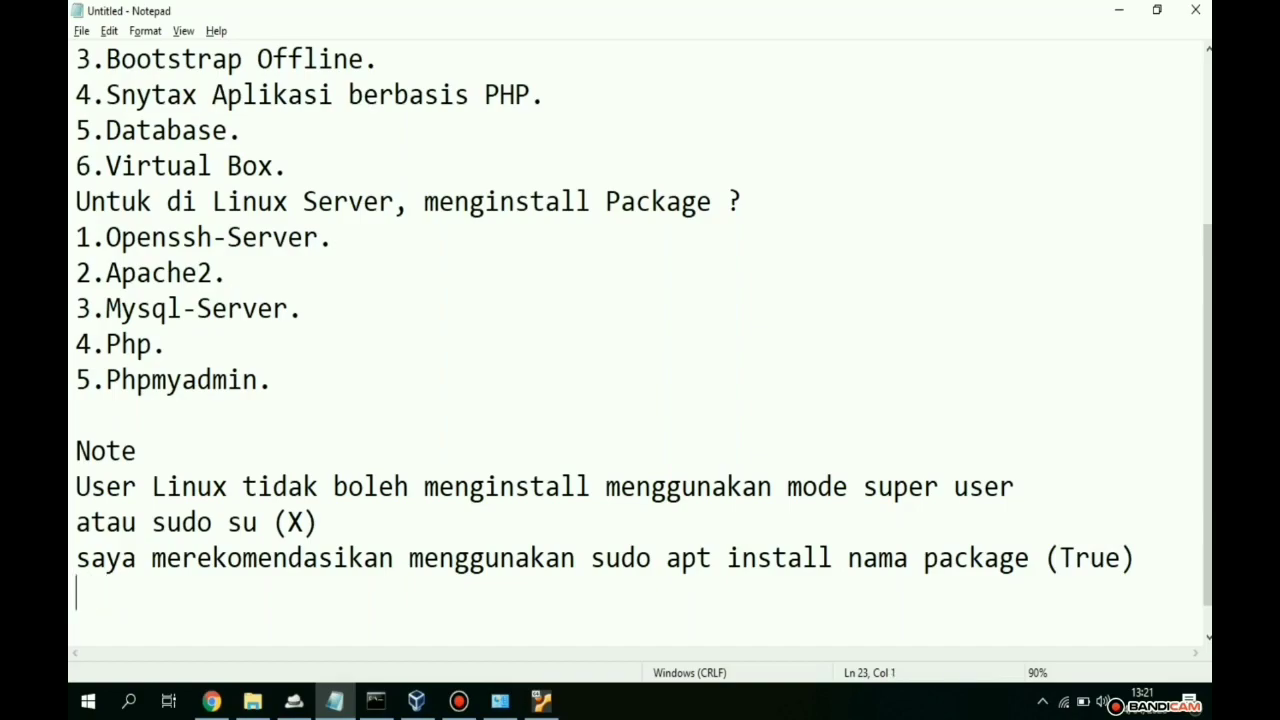
pyautogui.press('Return')
pyautogui.write('dan')
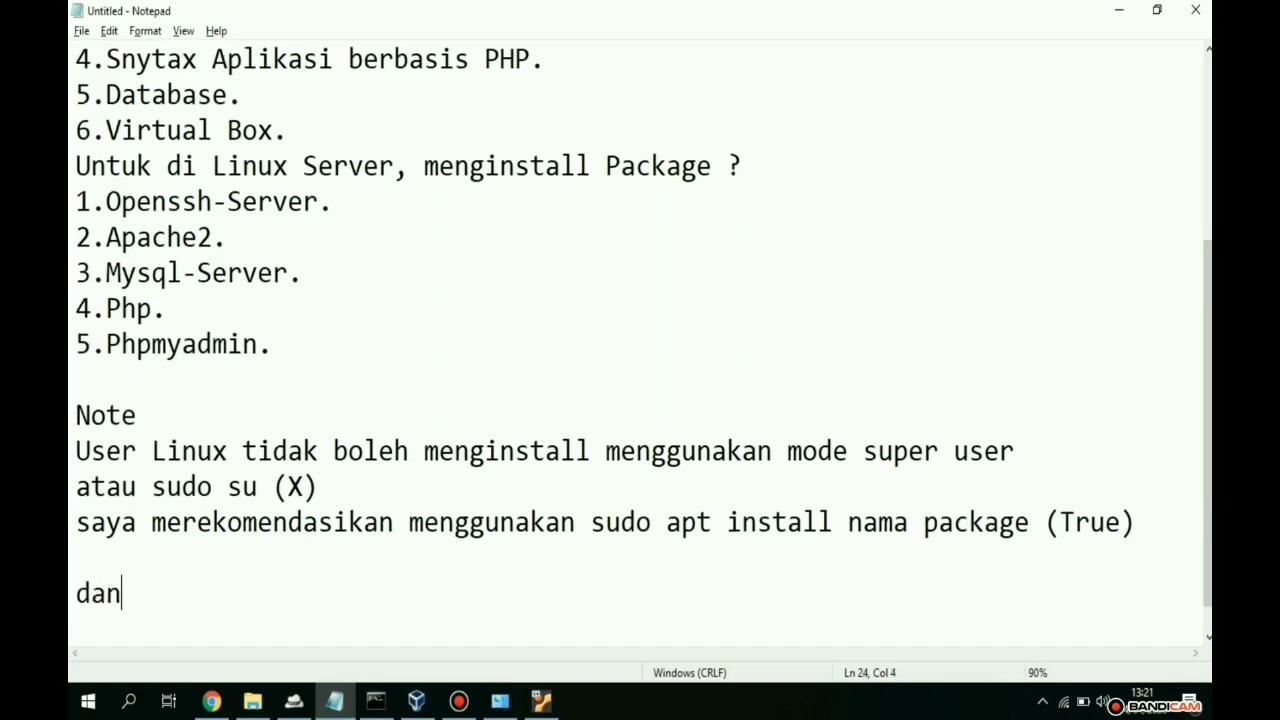
pyautogui.write(' jika mas')
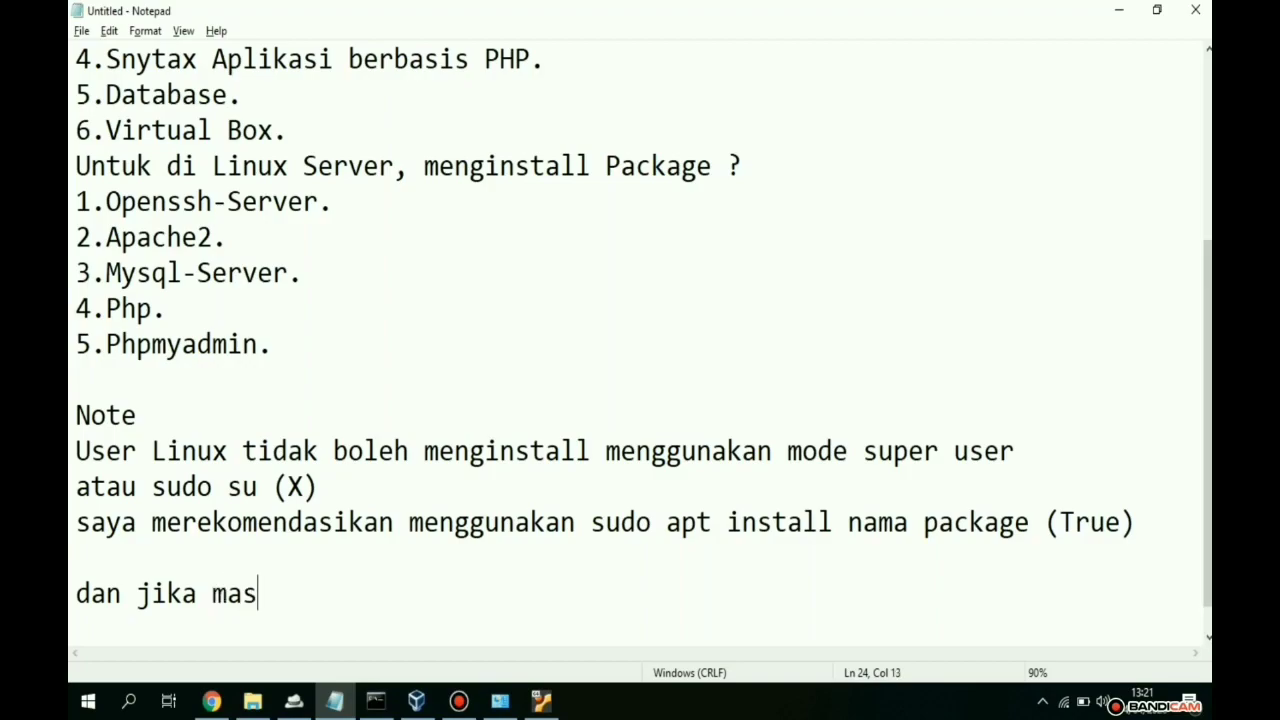
pyautogui.write('uk ke dri')
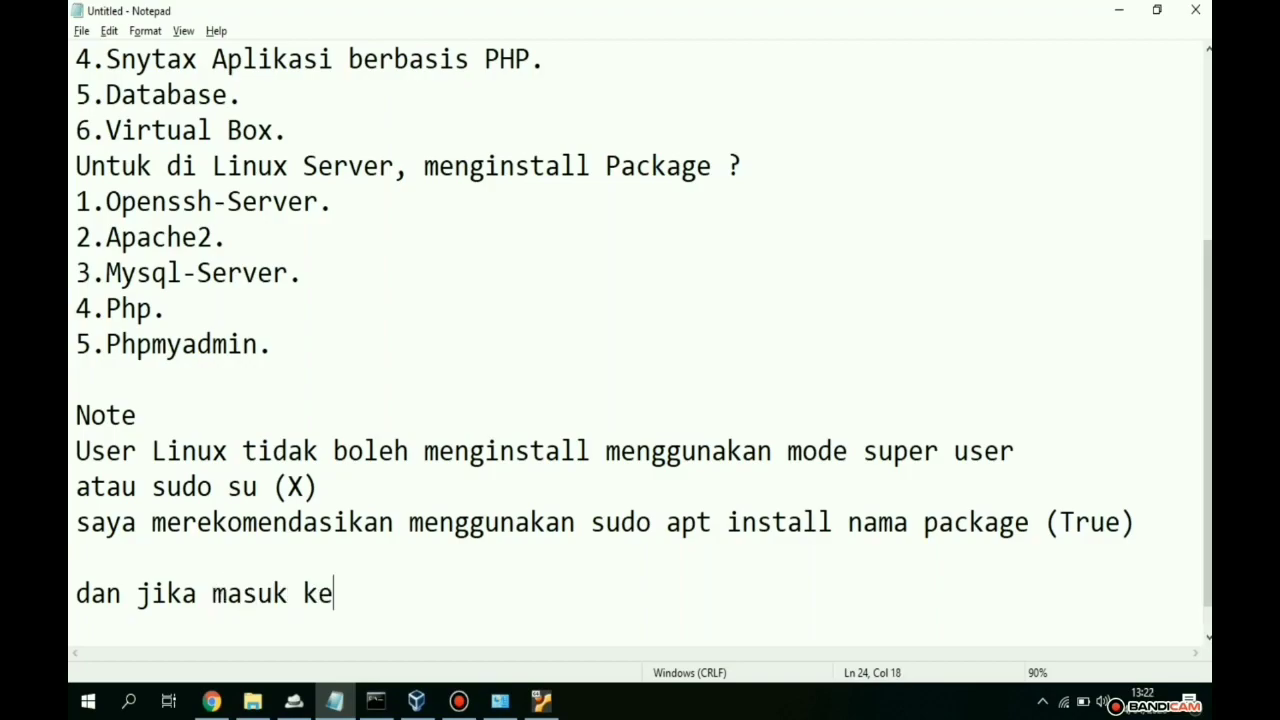
pyautogui.press('BackSpace')
pyautogui.press('BackSpace')
pyautogui.press('BackSpace')
pyautogui.write('director')
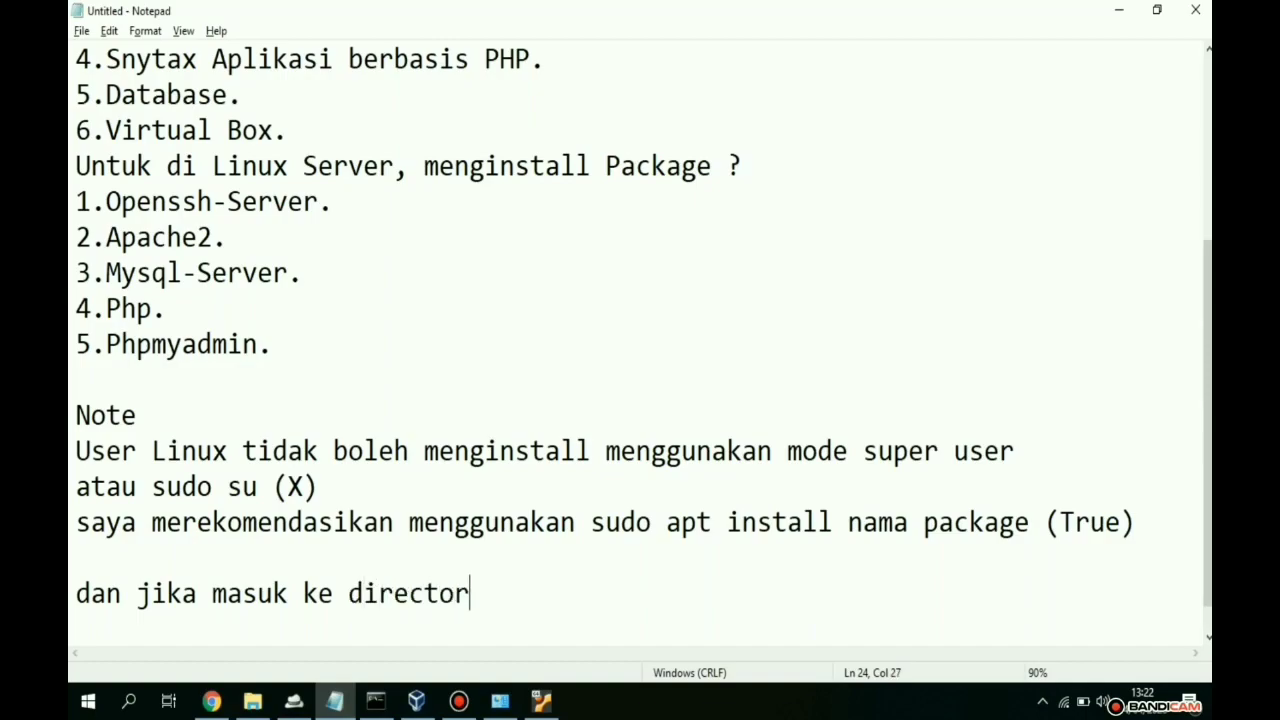
pyautogui.write('y lain pada linux untuk kembali gunakan perintah')
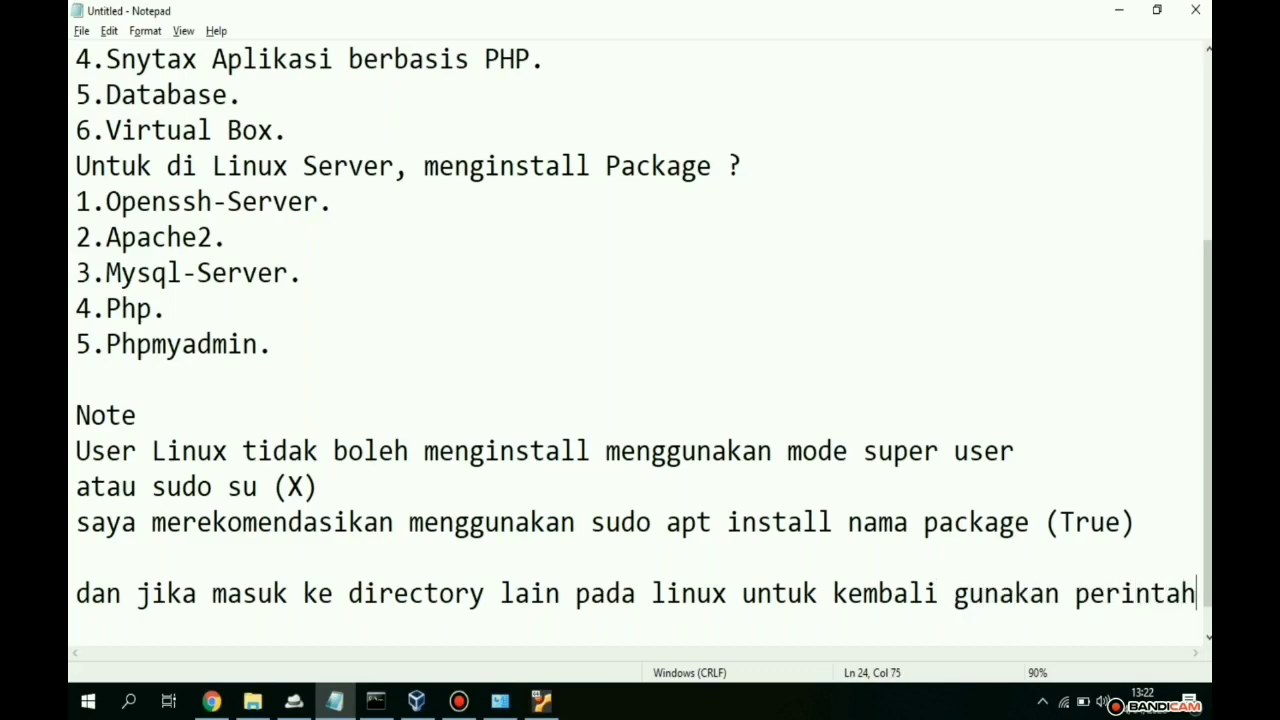
pyautogui.press('Return')
pyautogui.write('cd ~')
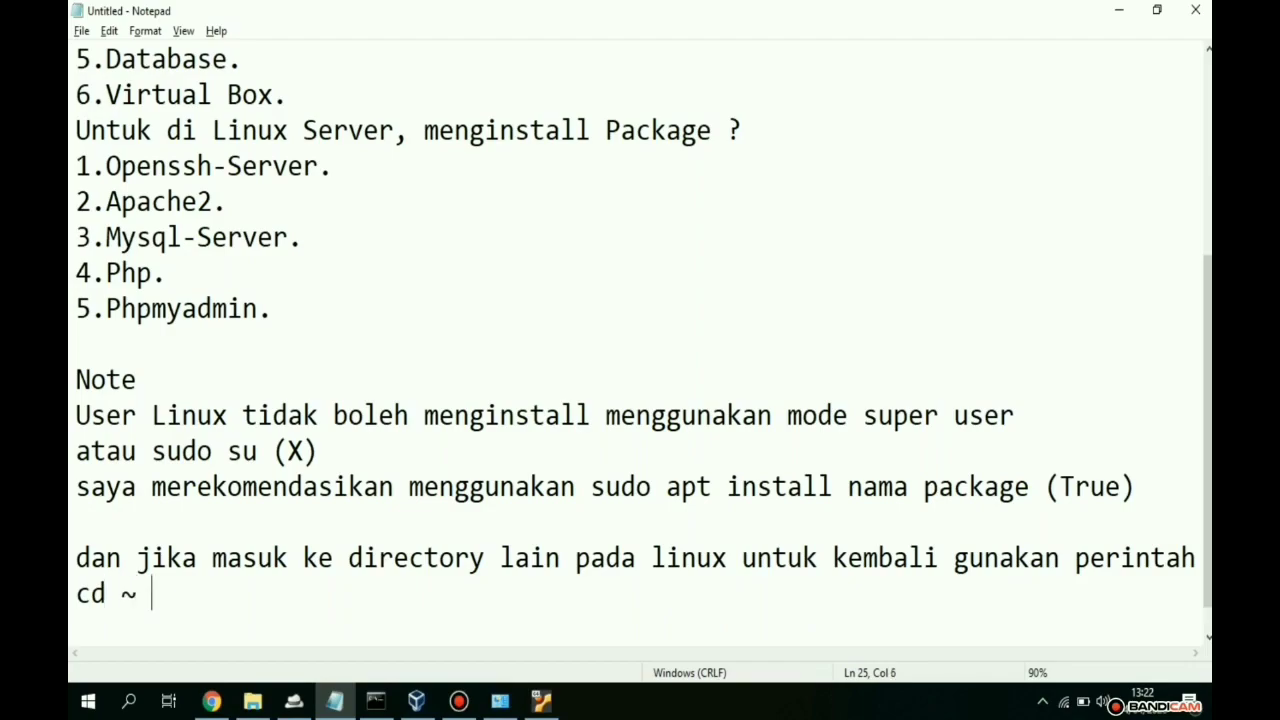
pyautogui.write(' untuk ke ho')
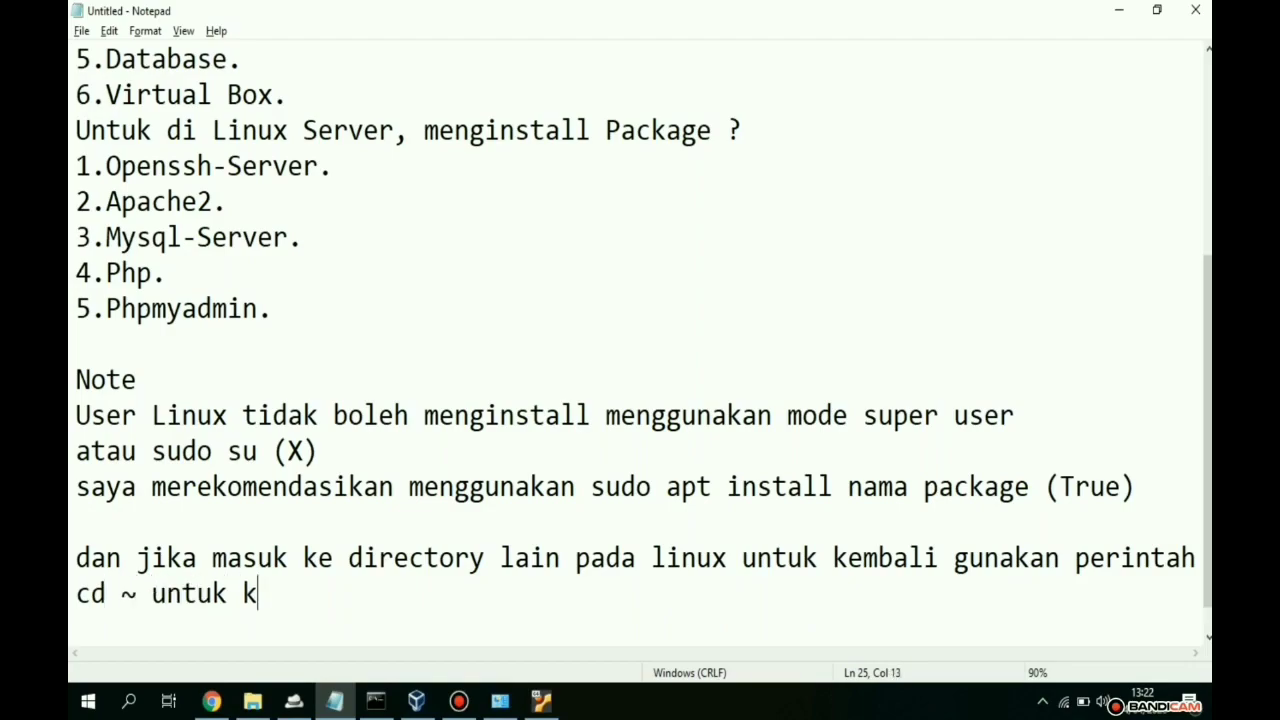
pyautogui.write('me dir')
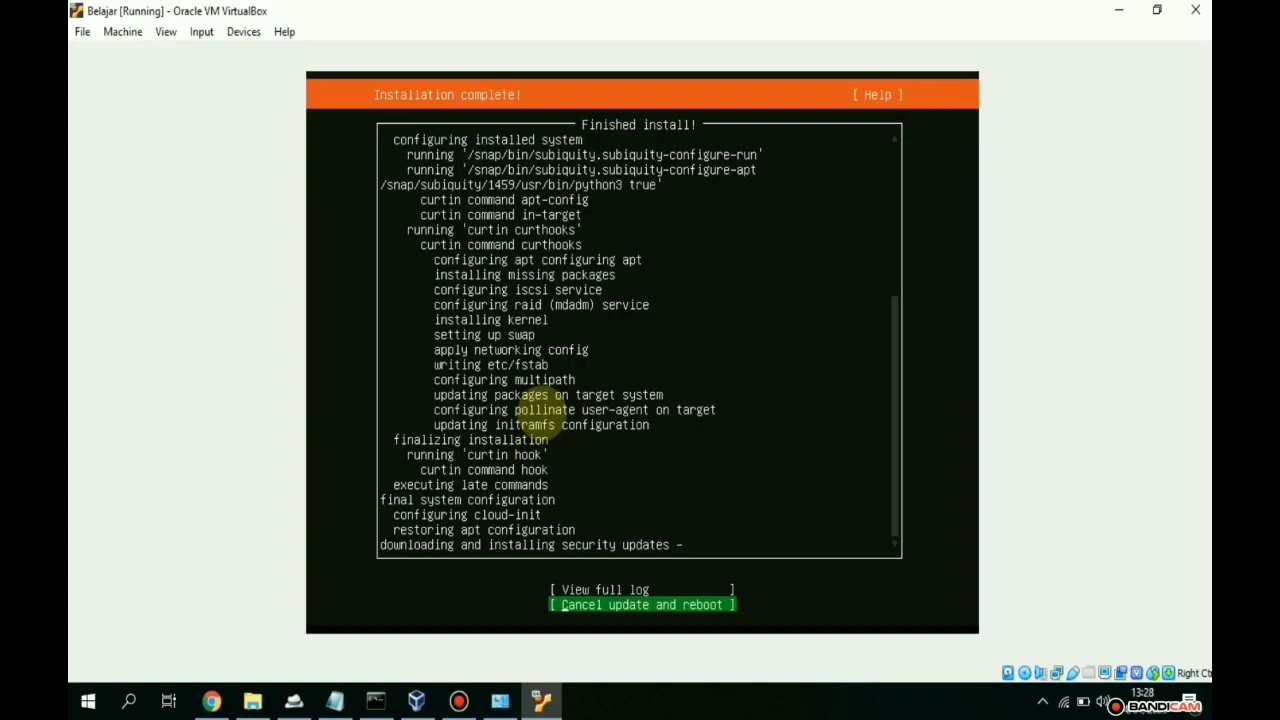
# - Choose Reboot once the Ubuntu Server installation finishes
pyautogui.press('Up')
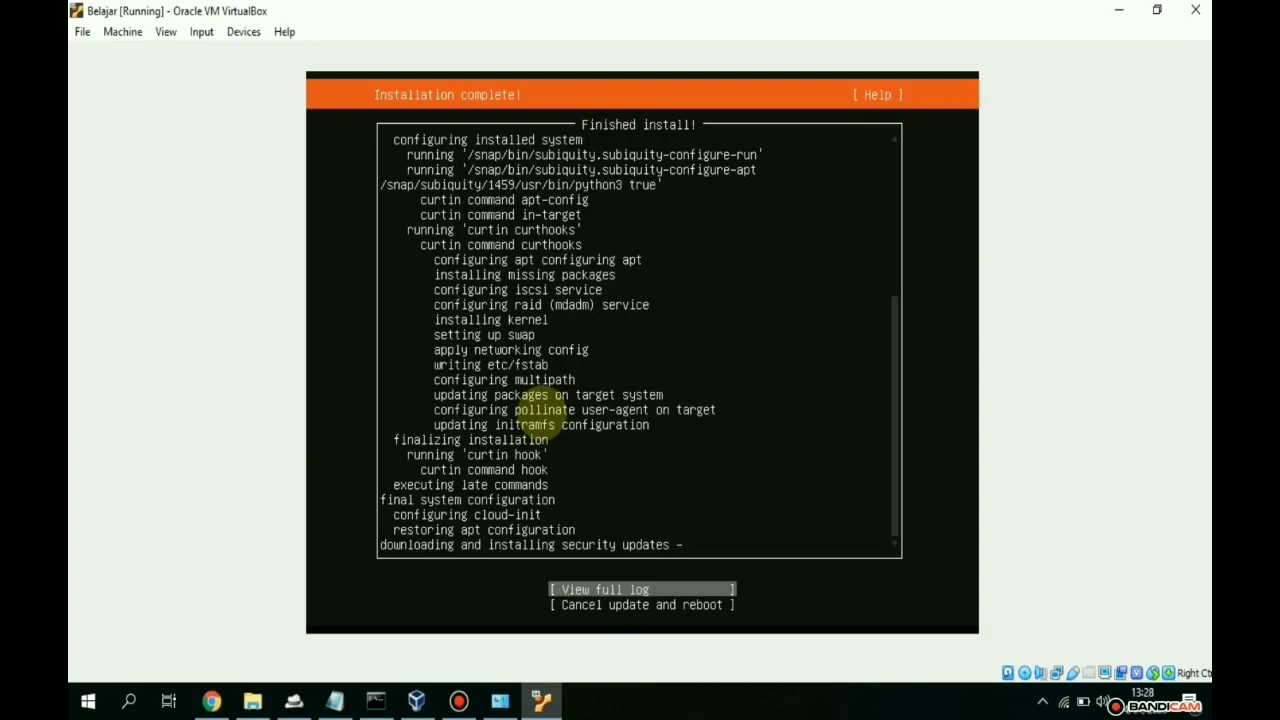
pyautogui.press('Down')
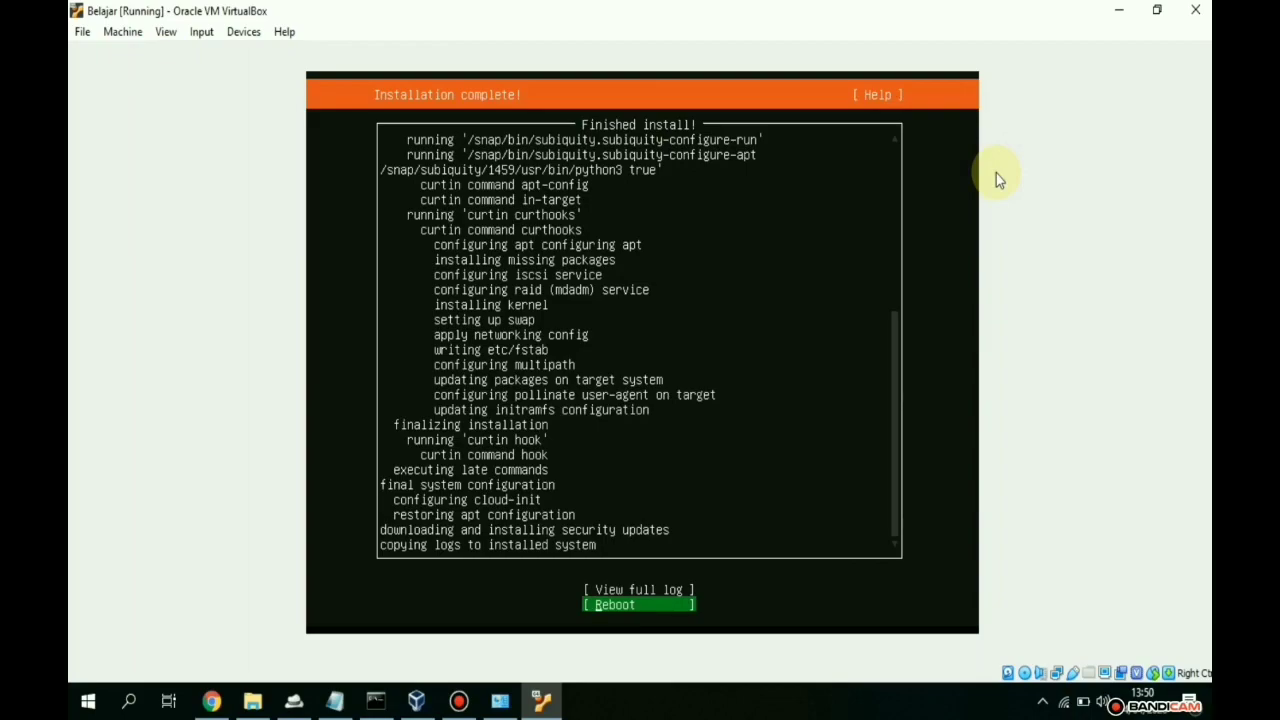
pyautogui.press('Return')
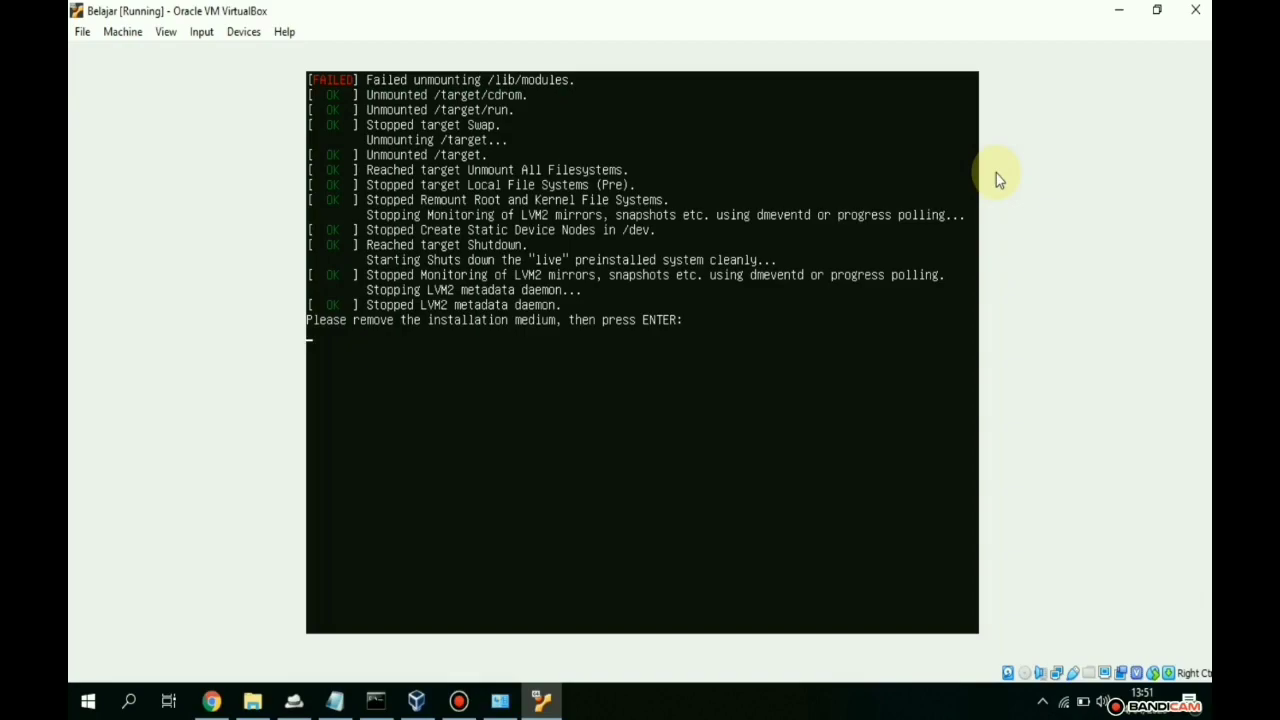
# - Continue past the remove-installation-medium prompt so Ubuntu 18.04.4 boots to login
pyautogui.click(923, 530)
pyautogui.press('Return')
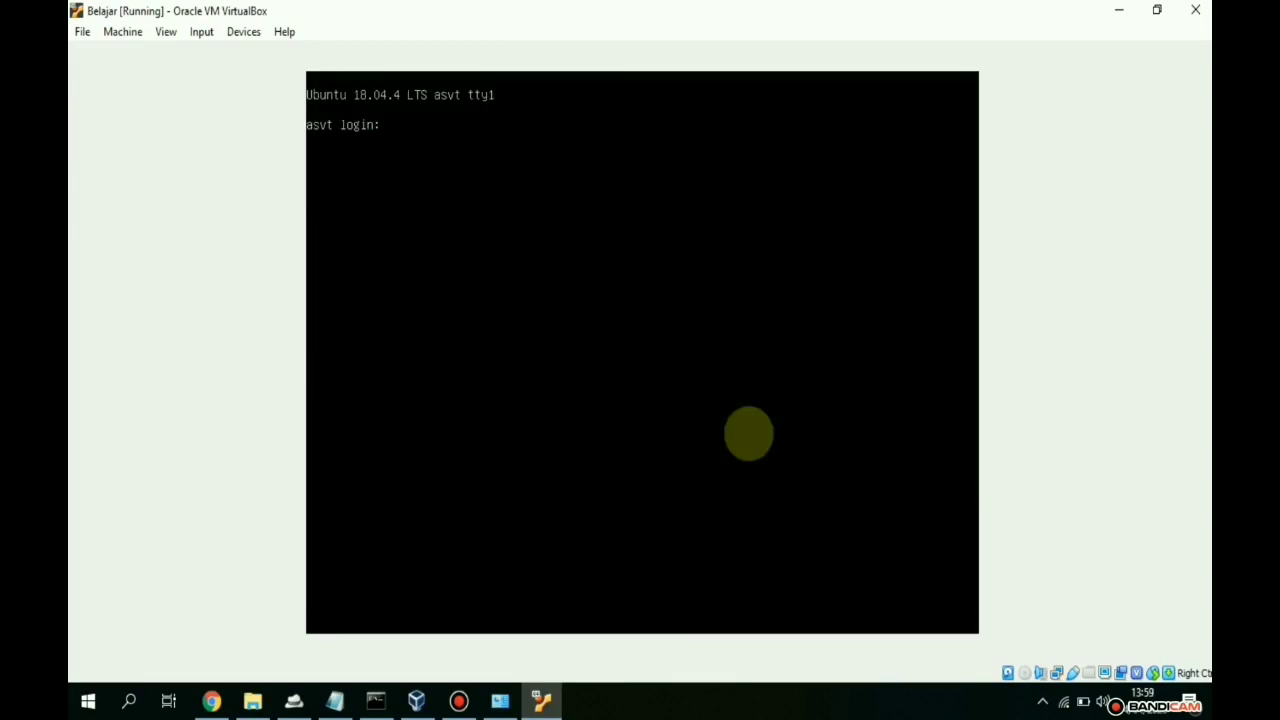
# - Log in as the server user and run ifconfig to confirm enp0s3 at 192.168.1.15
pyautogui.write('asvt')
pyautogui.press('Return')
pyautogui.press('Return')
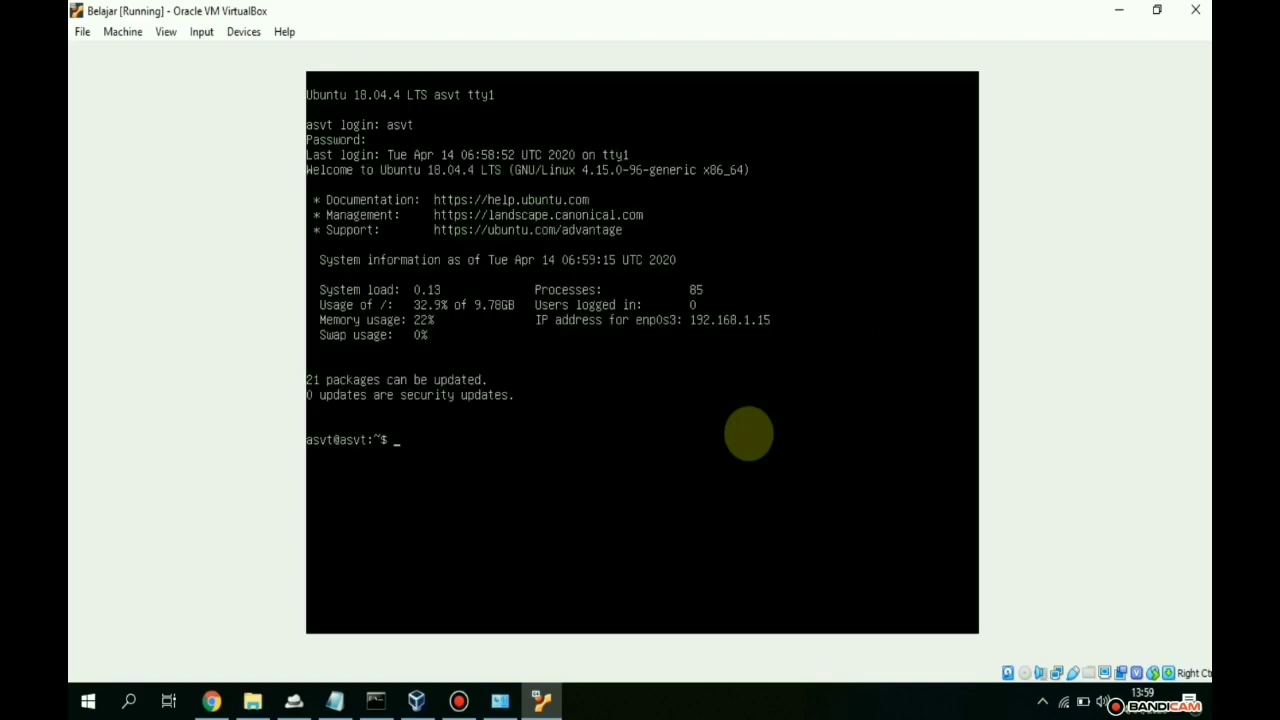
pyautogui.write('sud')
pyautogui.press('BackSpace')
pyautogui.press('BackSpace')
pyautogui.press('BackSpace')
pyautogui.write('ifconfig')
pyautogui.press('Return')
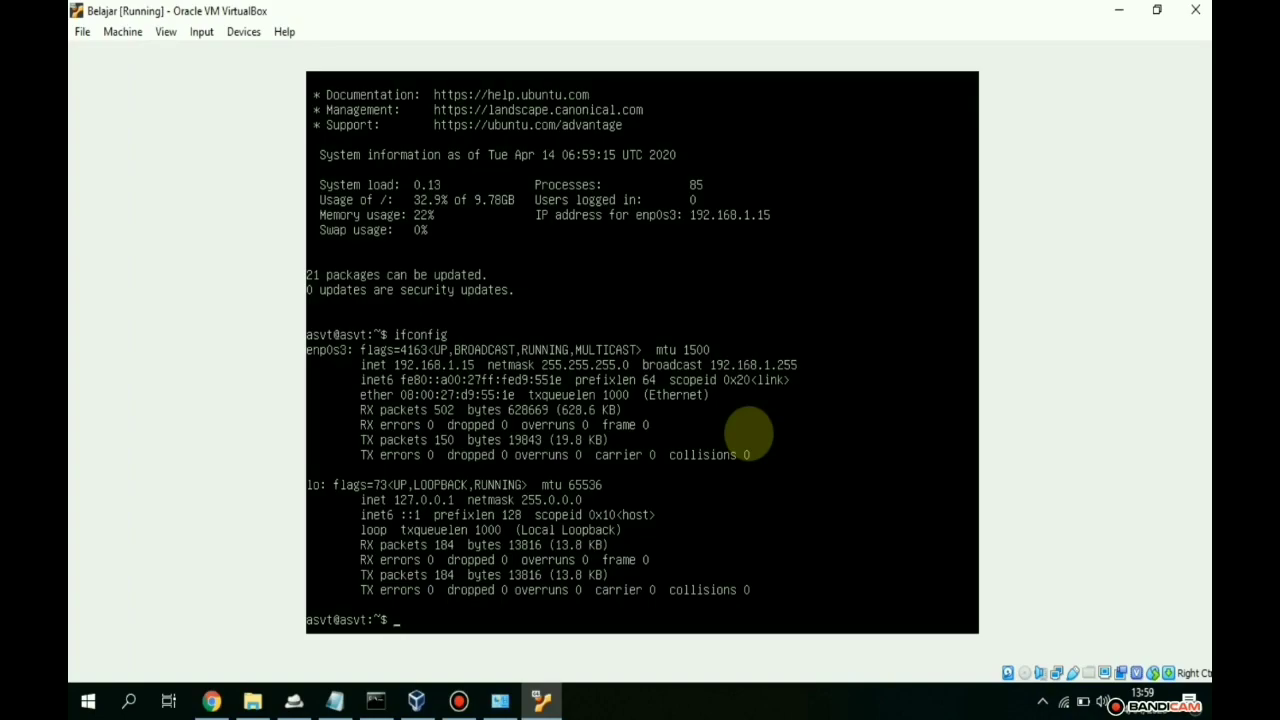
# - Ping 8.8.8.8 to confirm internet replies, then stop it with Ctrl+Z
pyautogui.write('ping 8.8.8.8')
pyautogui.press('Return')
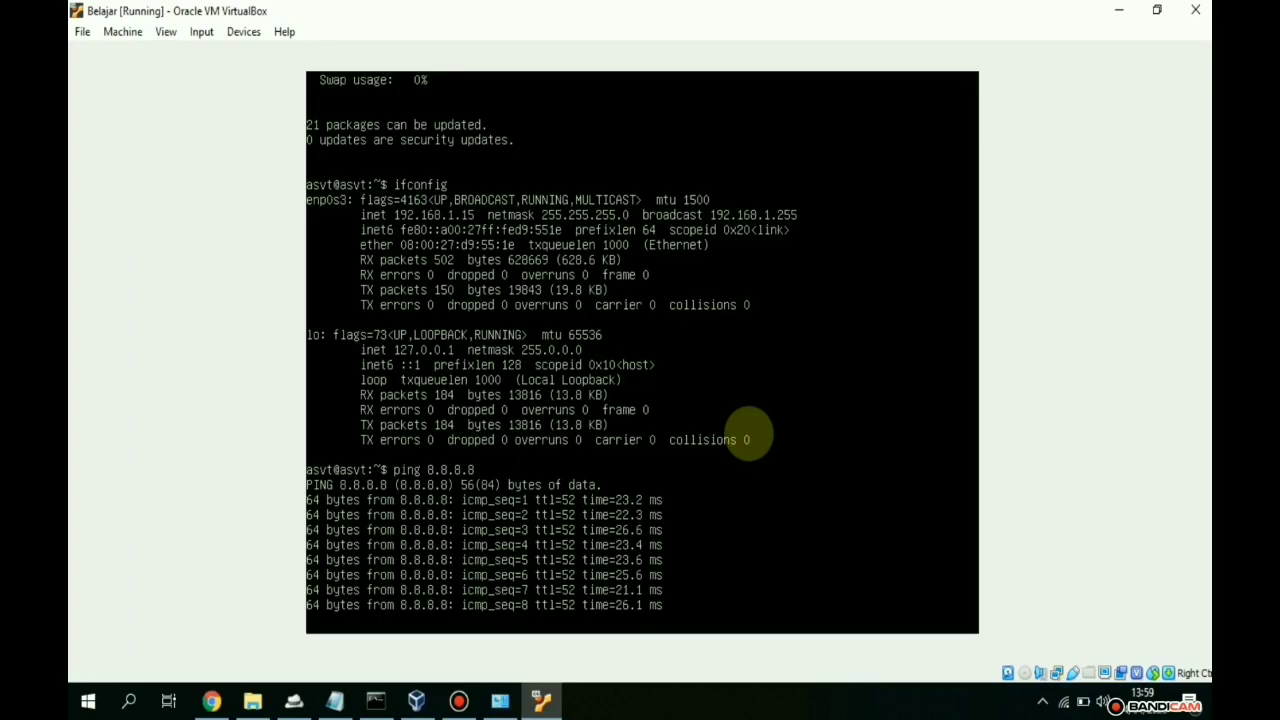
pyautogui.hotkey('ctrl', 'z')
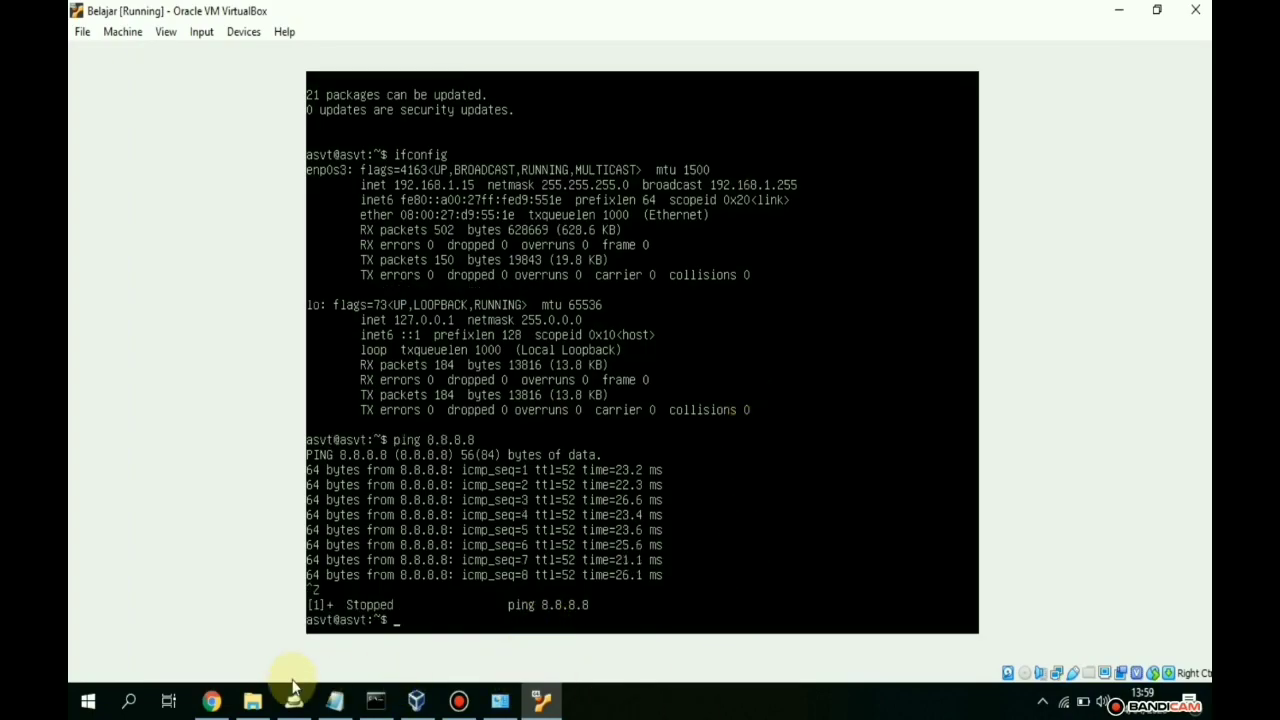
# - Ping 192.168.1.15 twice from the host Command Prompt (0% loss), then close it
pyautogui.click(376, 700)
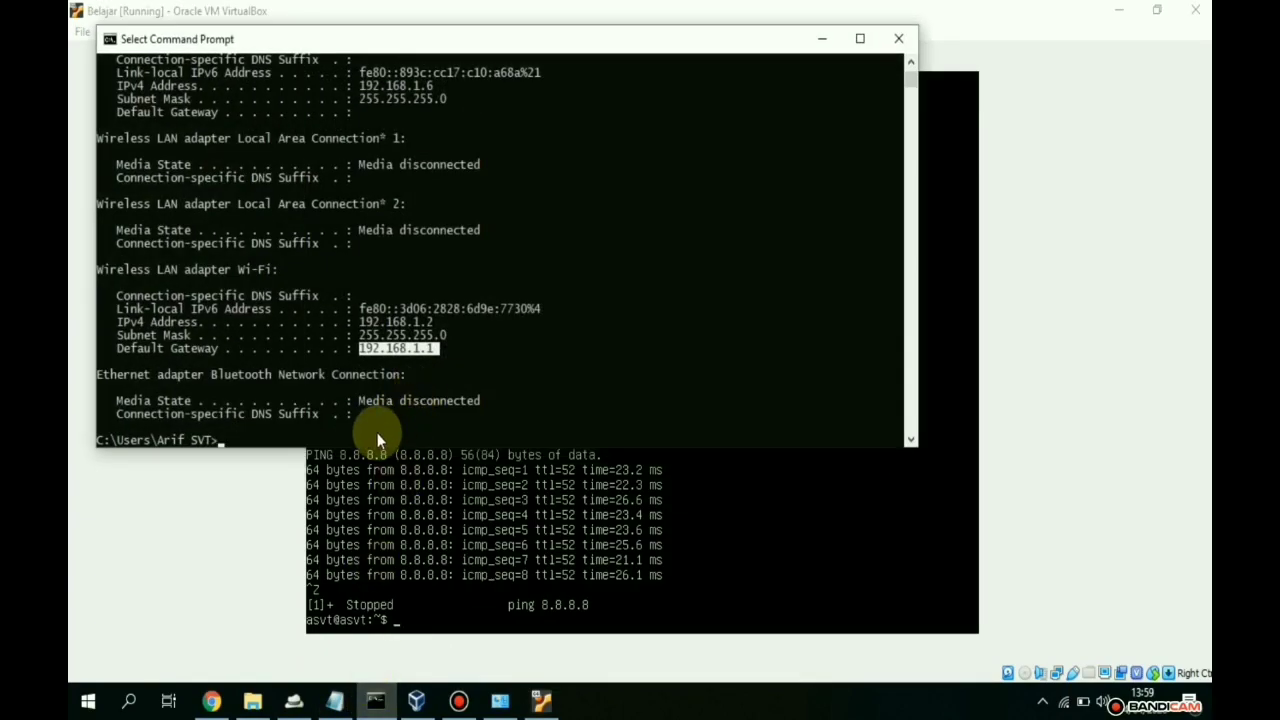
pyautogui.write('ping ')
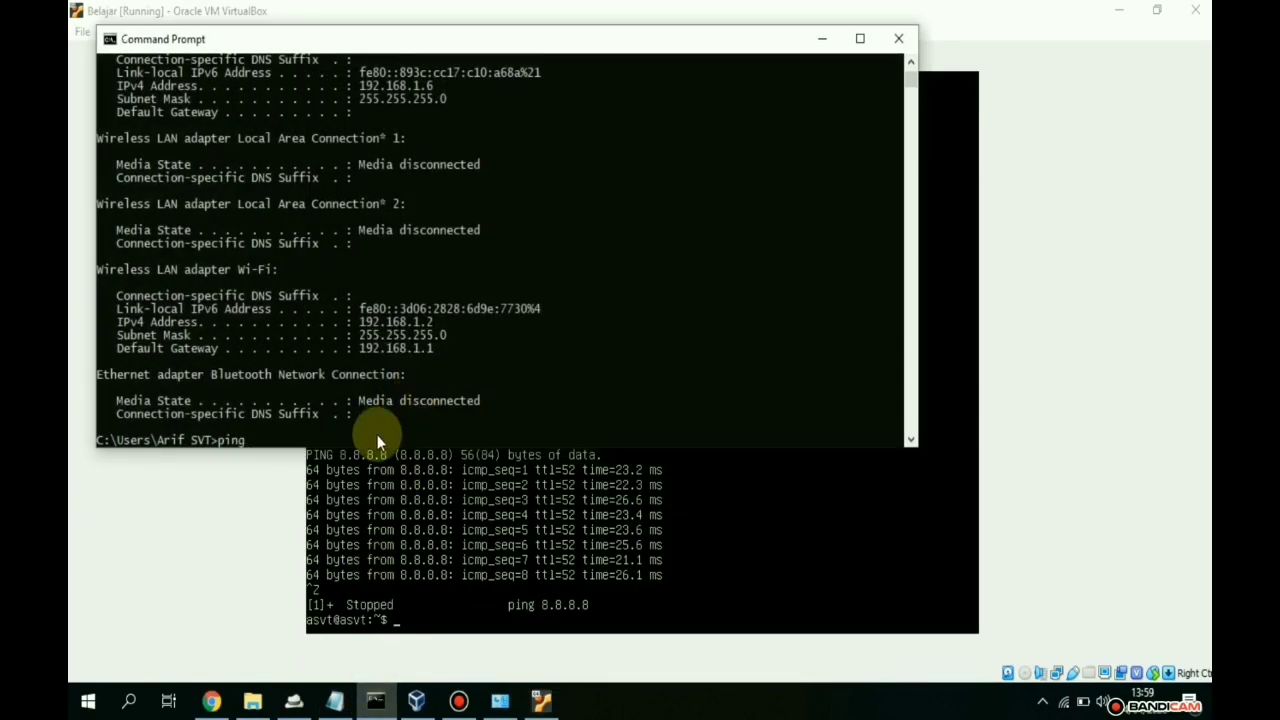
pyautogui.write('192.168.1.15')
pyautogui.press('Return')
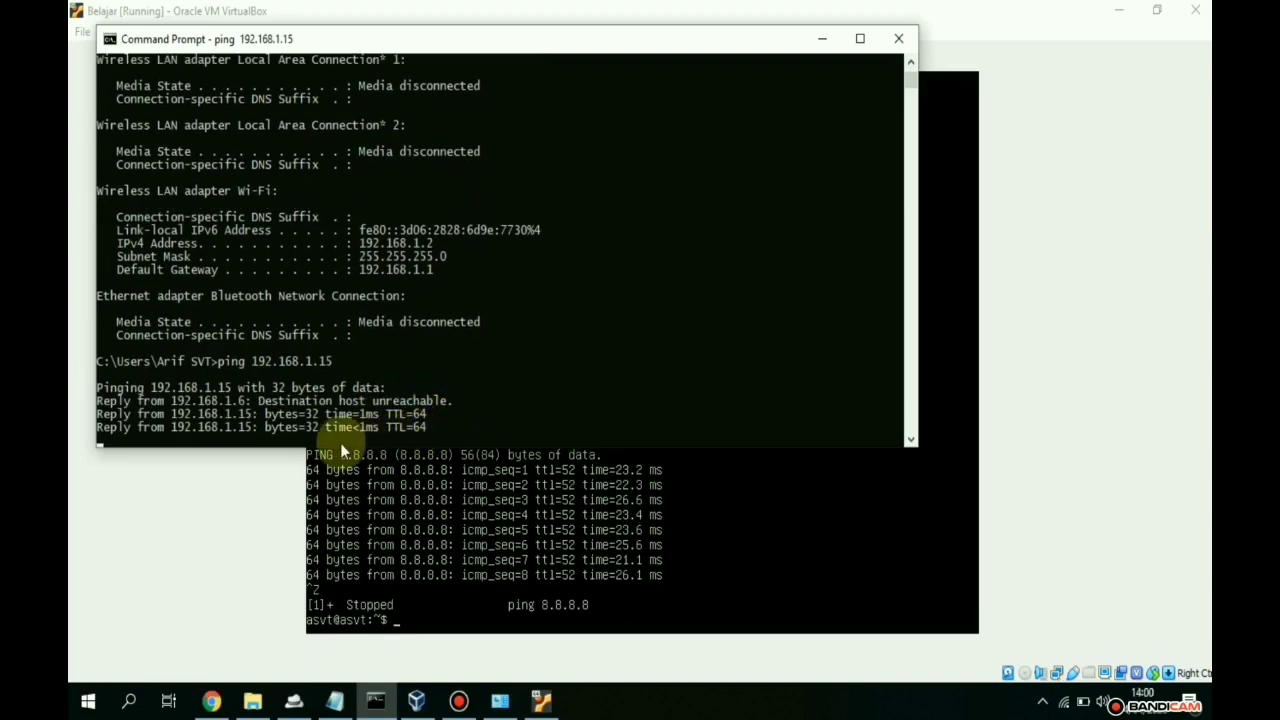
pyautogui.press('Up')
pyautogui.press('Return')
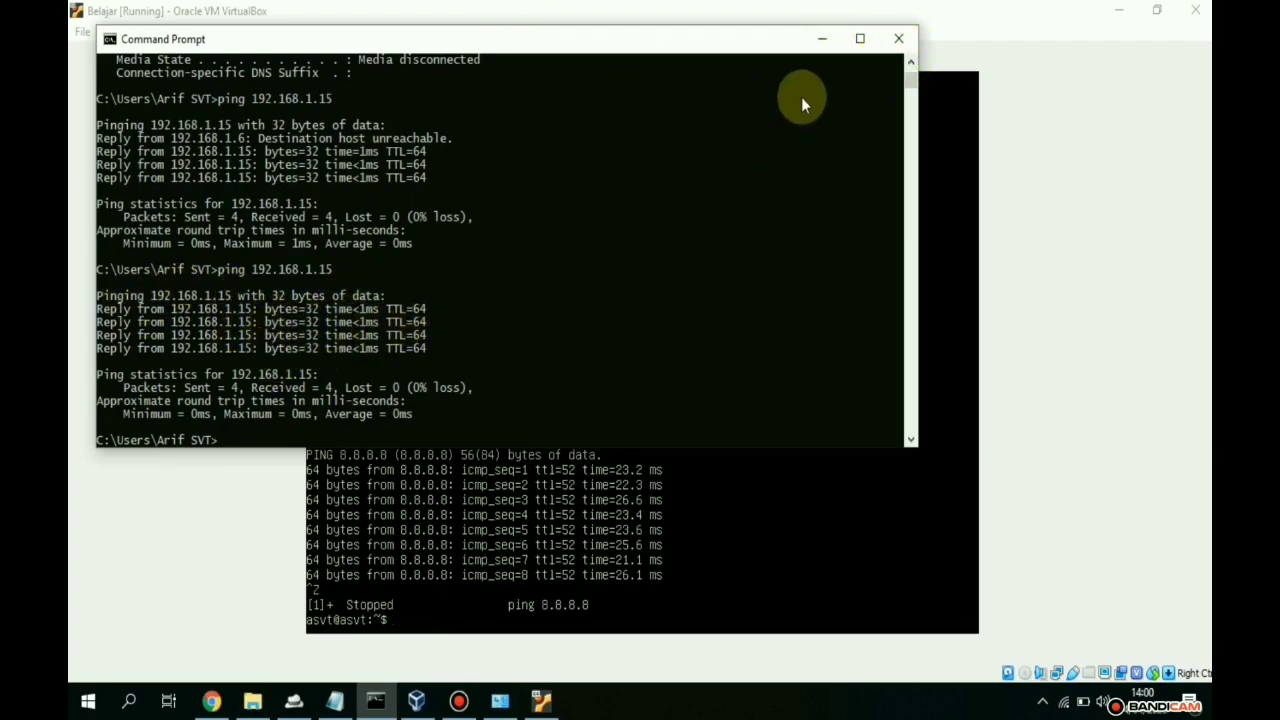
pyautogui.click(887, 39)
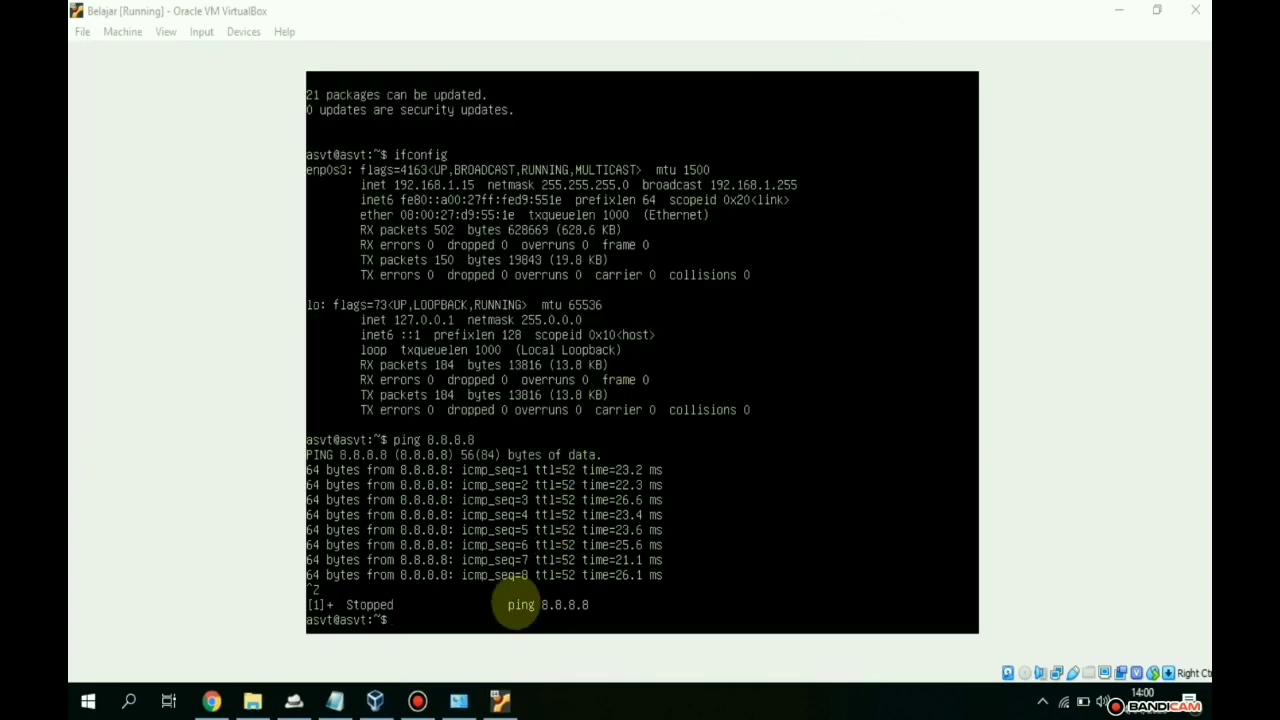
# - Run sudo apt update && sudo apt install openssh-server, entering the password and confirming with Y
pyautogui.click(500, 698)
pyautogui.write('sudoapt')
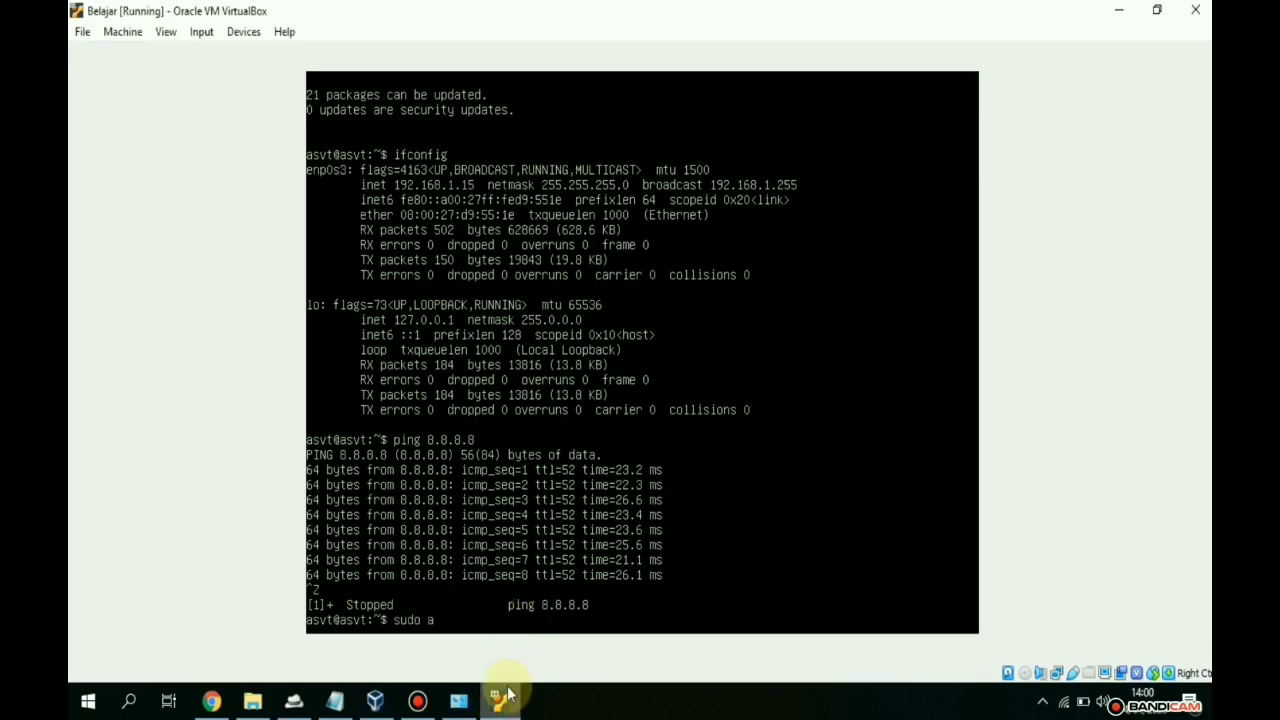
pyautogui.press('BackSpace')
pyautogui.press('BackSpace')
pyautogui.press('BackSpace')
pyautogui.write('upd')
pyautogui.press('BackSpace')
pyautogui.press('BackSpace')
pyautogui.press('BackSpace')
pyautogui.write('apt up')
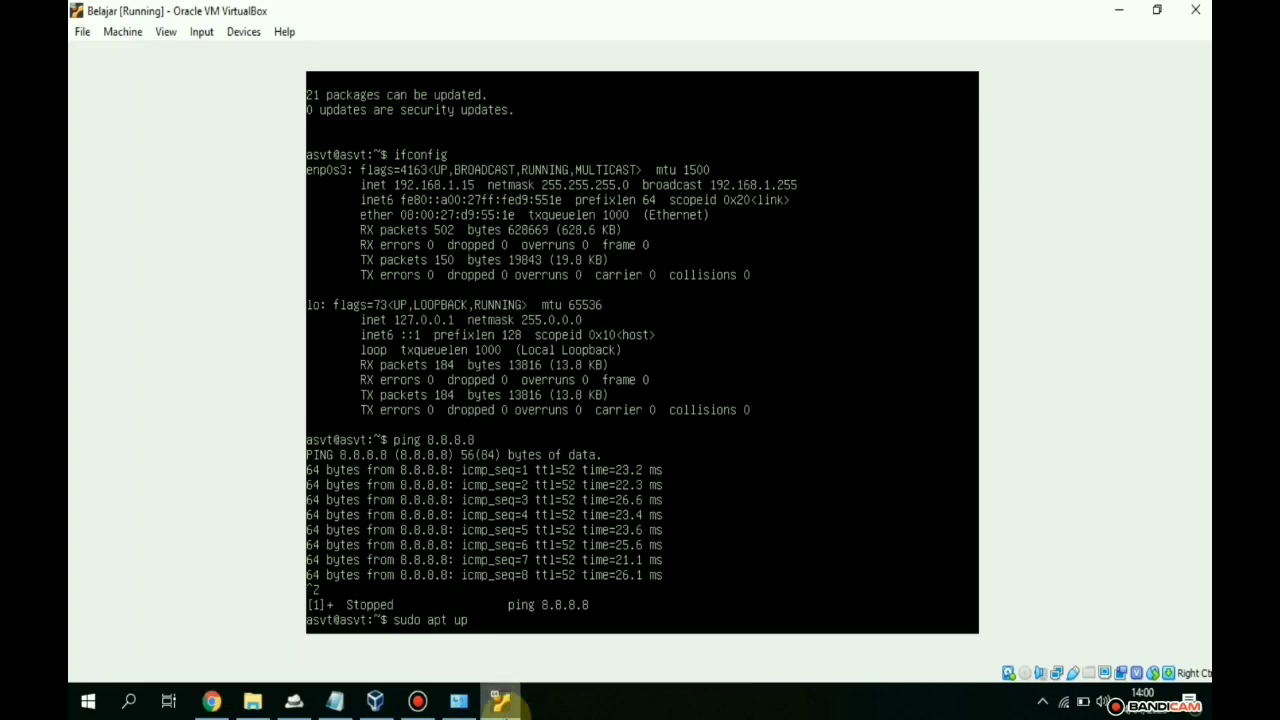
pyautogui.write('date')
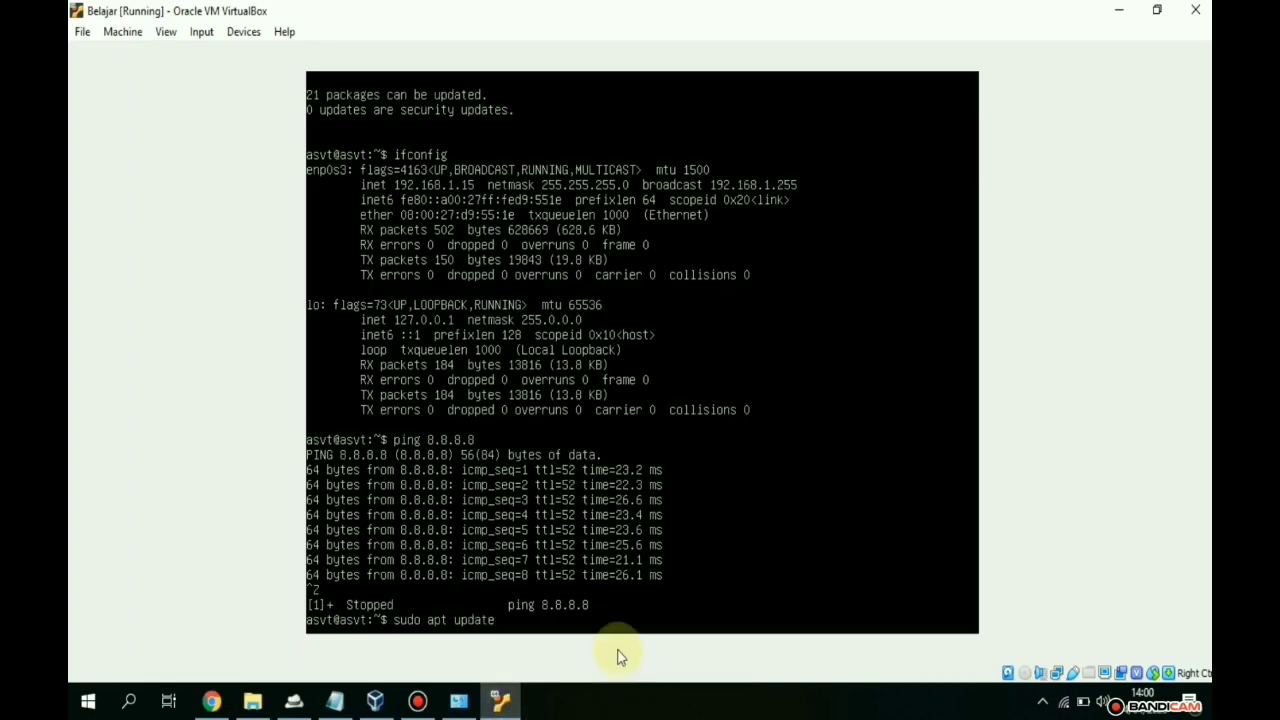
pyautogui.write(' %%')
pyautogui.press('BackSpace')
pyautogui.press('BackSpace')
pyautogui.write('&& sudoa')
pyautogui.press('BackSpace')
pyautogui.write('apt install ')
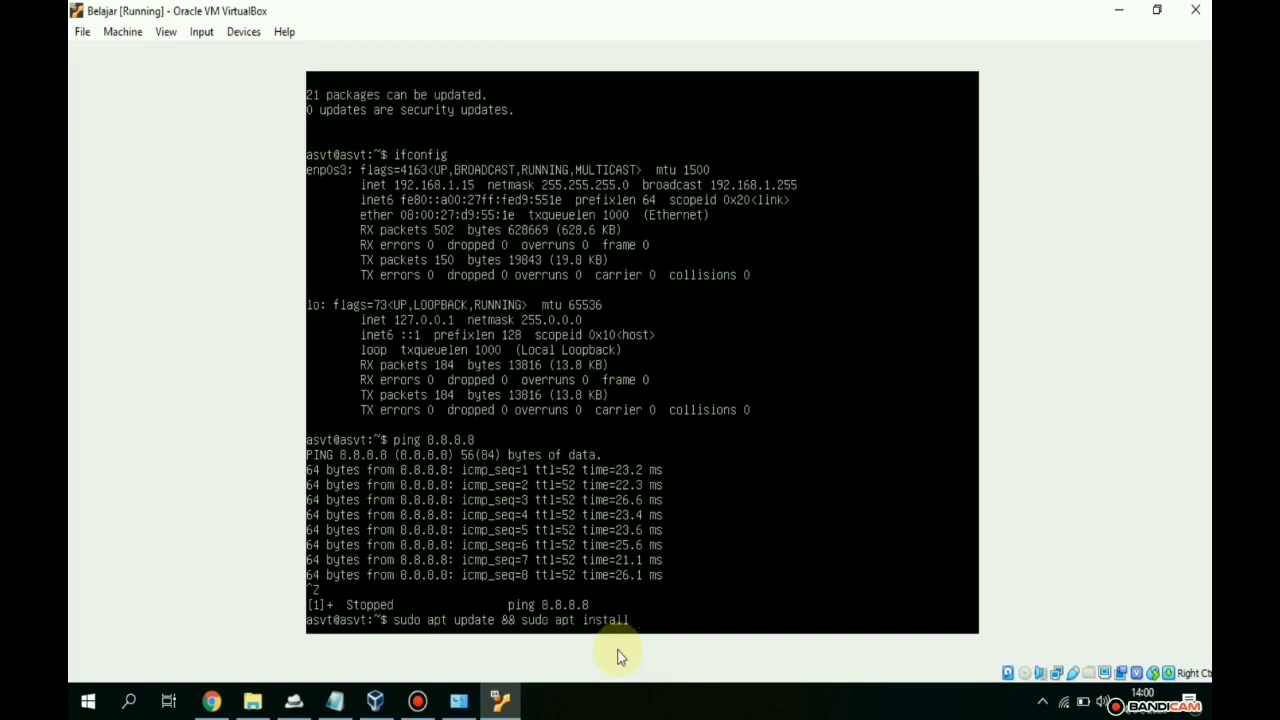
pyautogui.write('openssh-server')
pyautogui.press('Return')
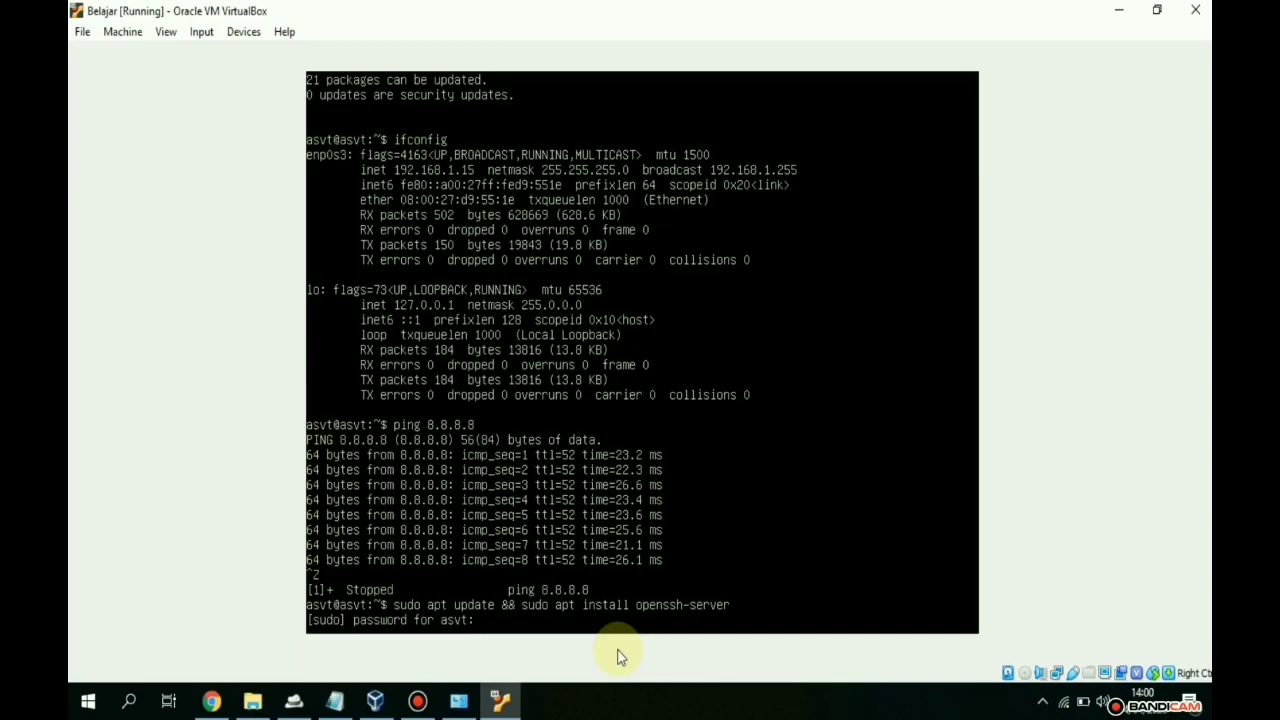
pyautogui.press('Return')
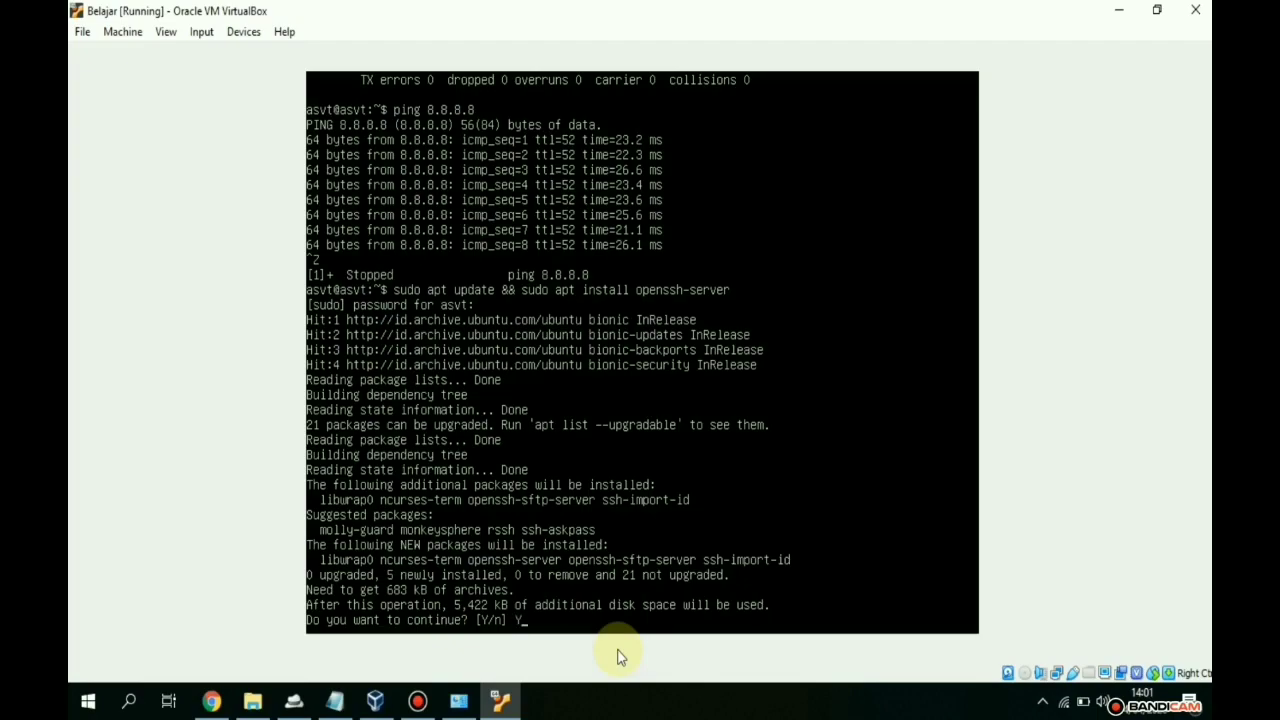
pyautogui.press('Return')
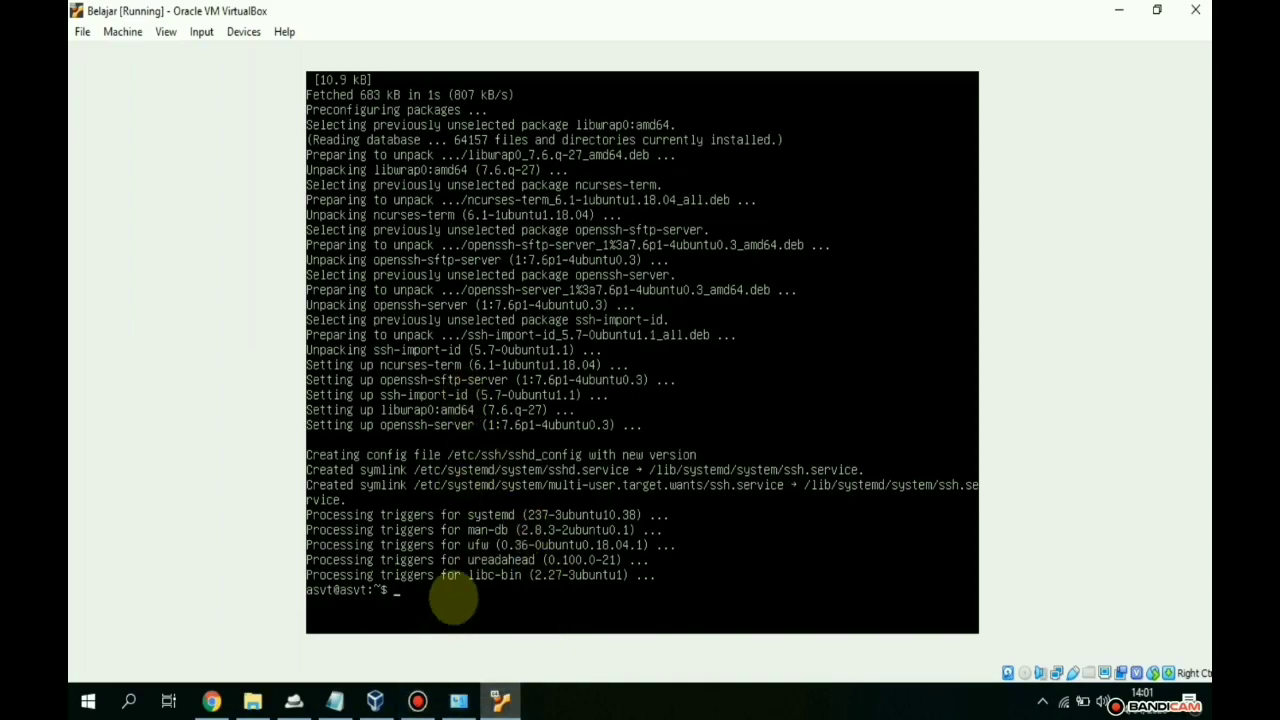
# - Launch WinSCP from the Start search
pyautogui.click(88, 701)
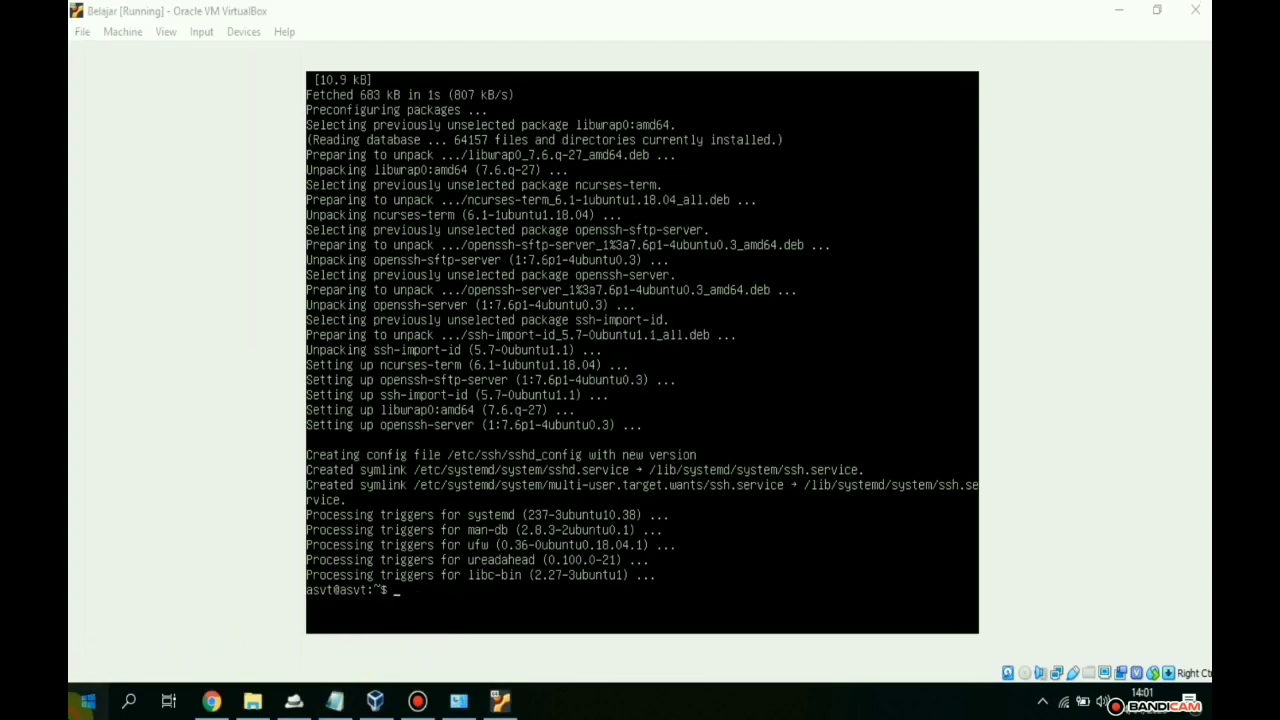
pyautogui.write('win')
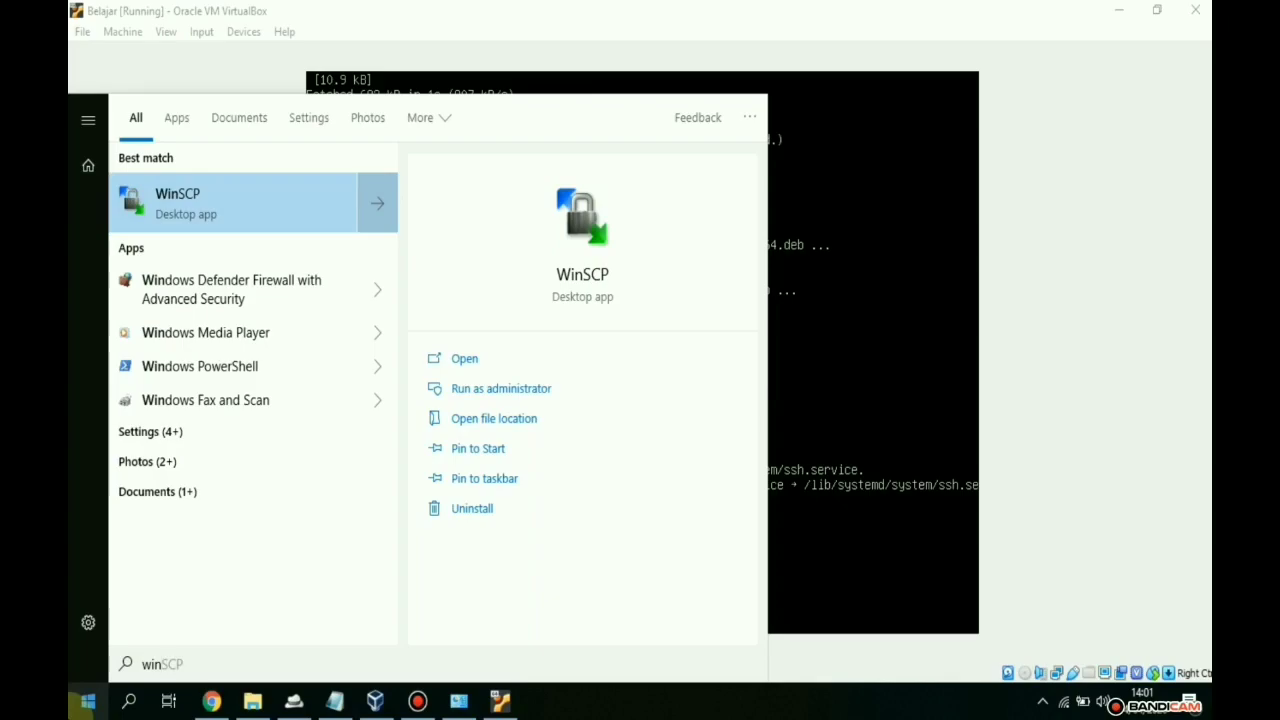
pyautogui.click(322, 212)
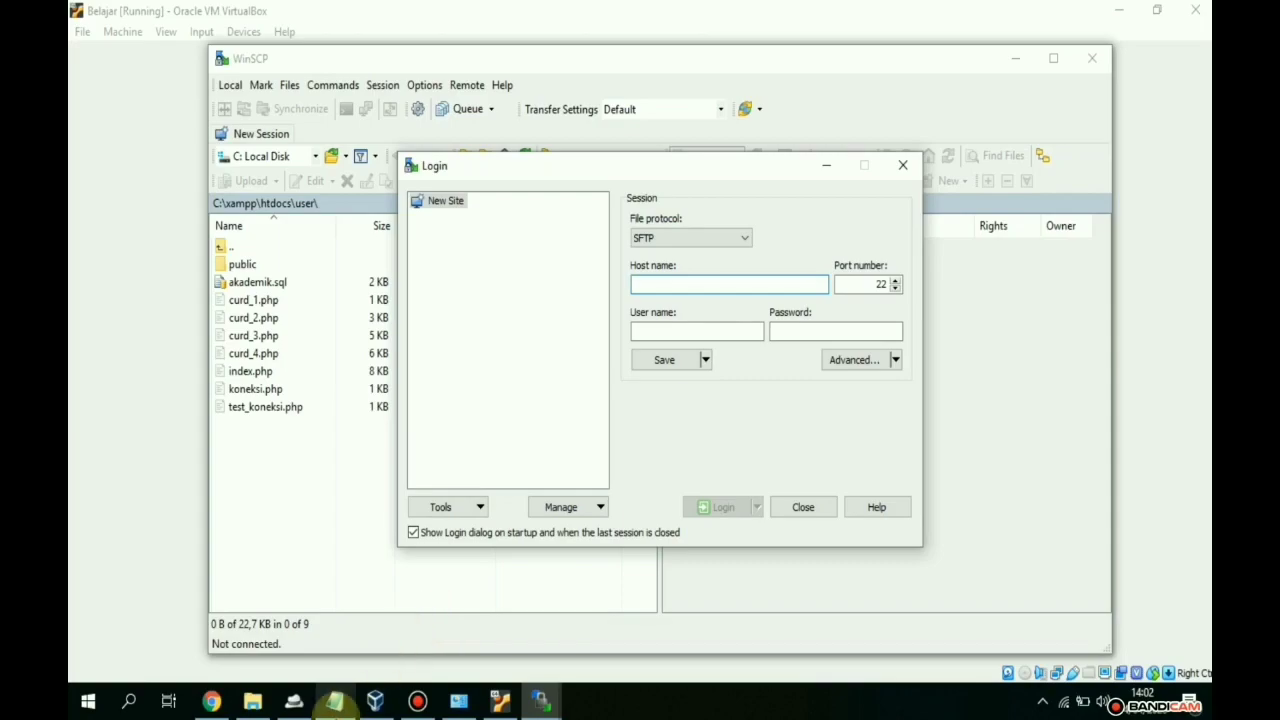
# - Log in to the server over SFTP with the user's credentials and trust its host key
pyautogui.write('192.168.1.14')
pyautogui.press('Tab')
pyautogui.press('Tab')
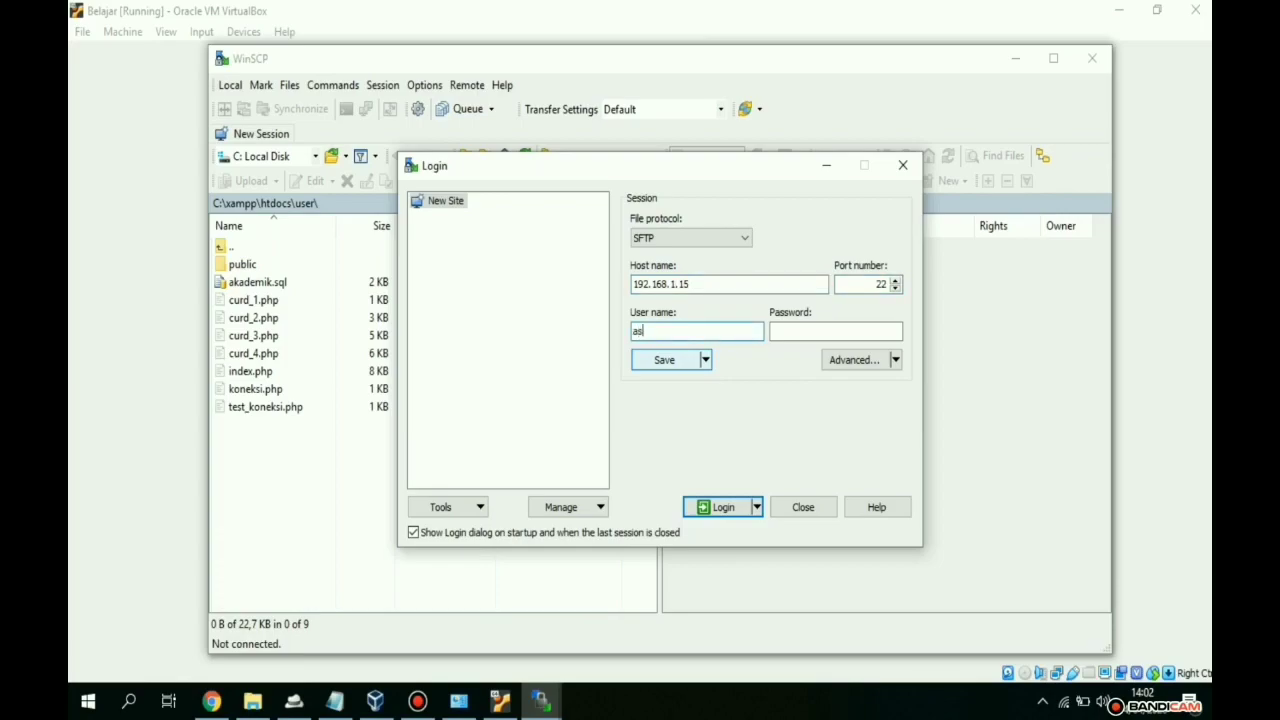
pyautogui.press('Tab')
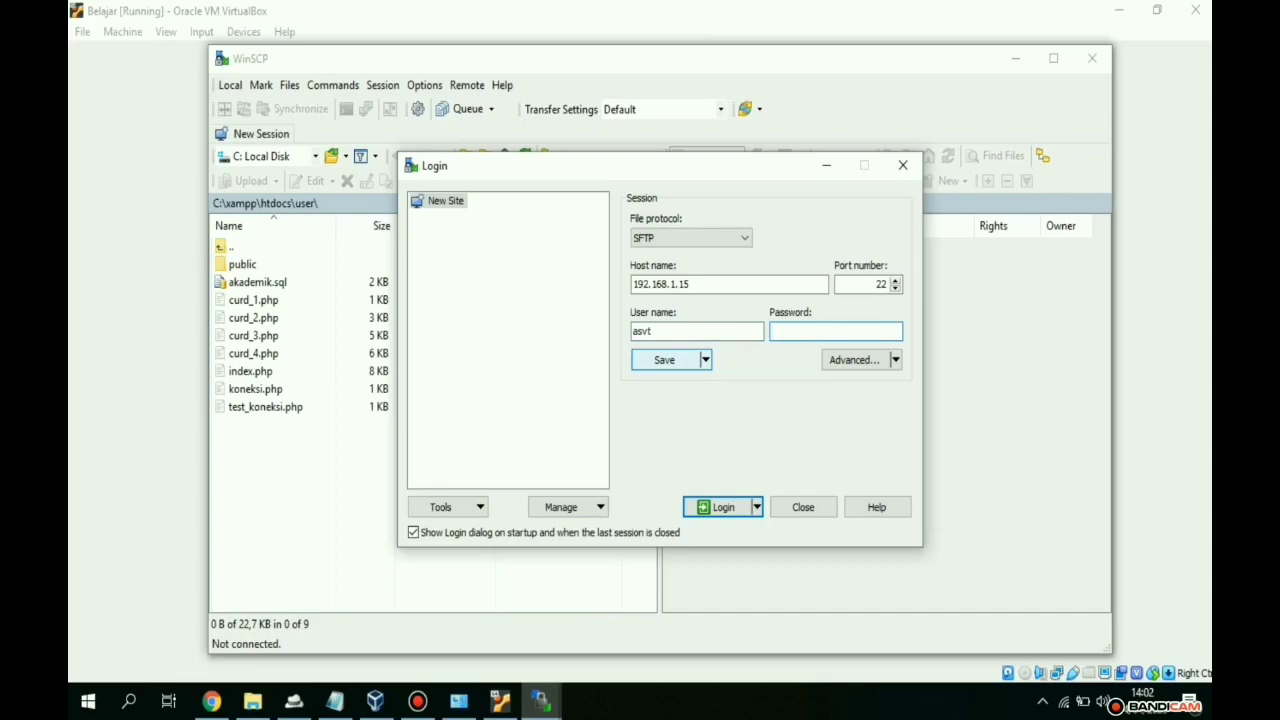
pyautogui.click(722, 507)
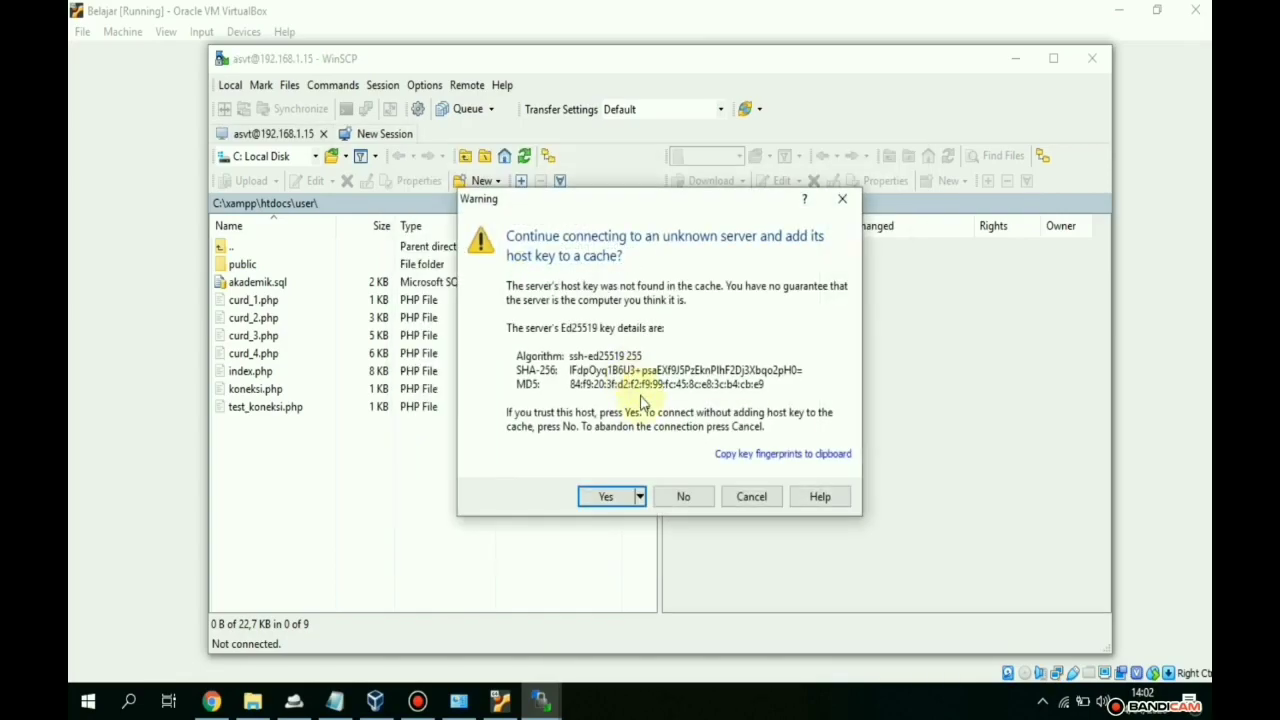
pyautogui.click(607, 496)
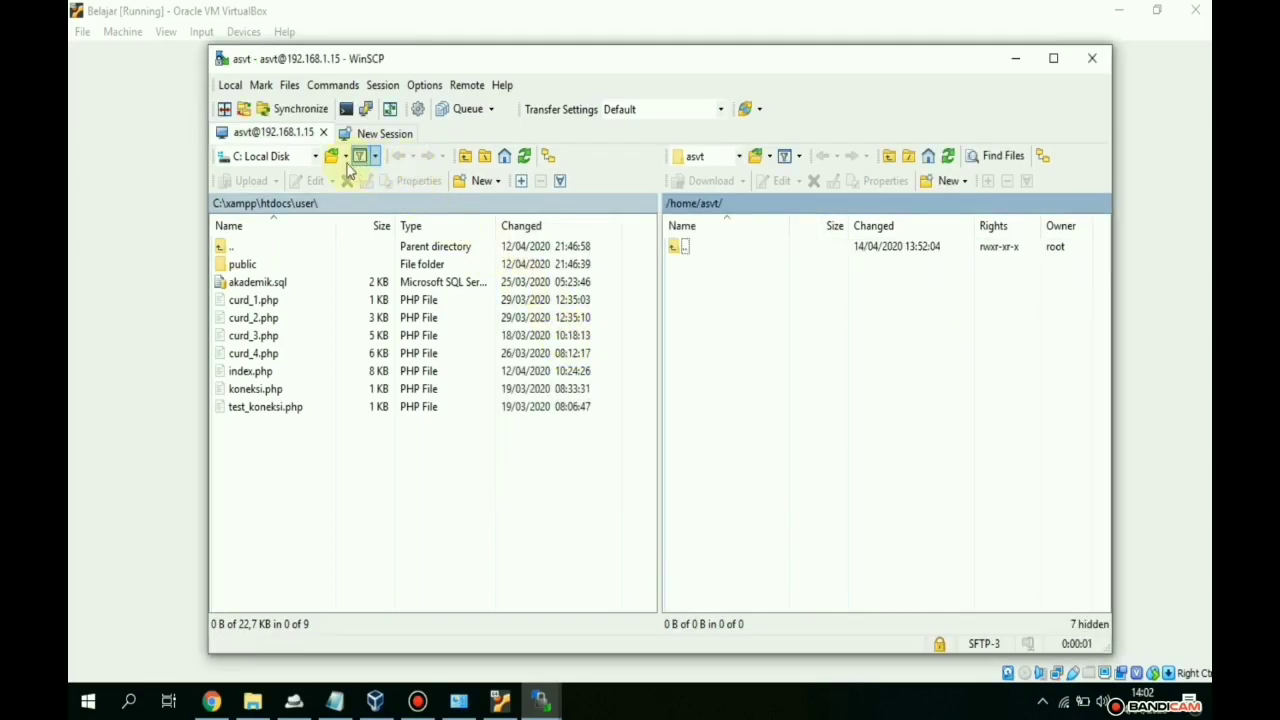
# - Navigate WinSCP's local panel to C:\xampp\htdocs\ArifSaputra
pyautogui.click(315, 158)
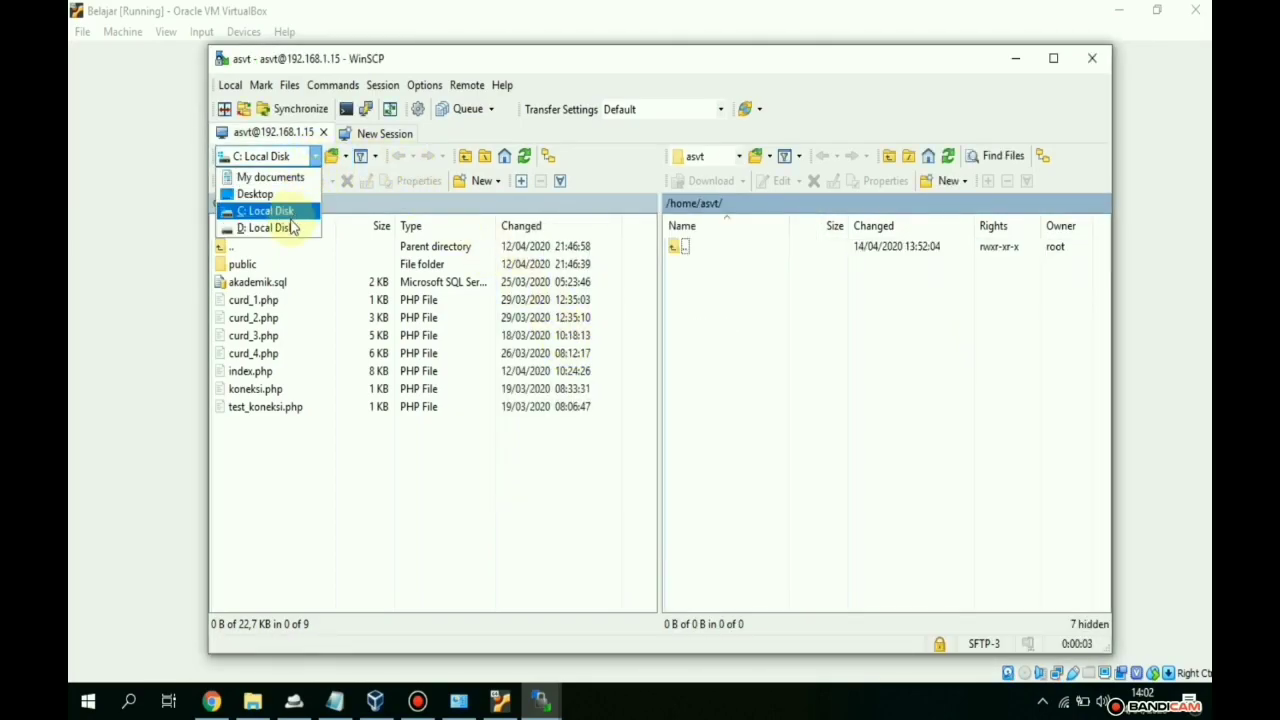
pyautogui.click(295, 213)
pyautogui.moveTo(401, 531); pyautogui.dragTo(235, 268)
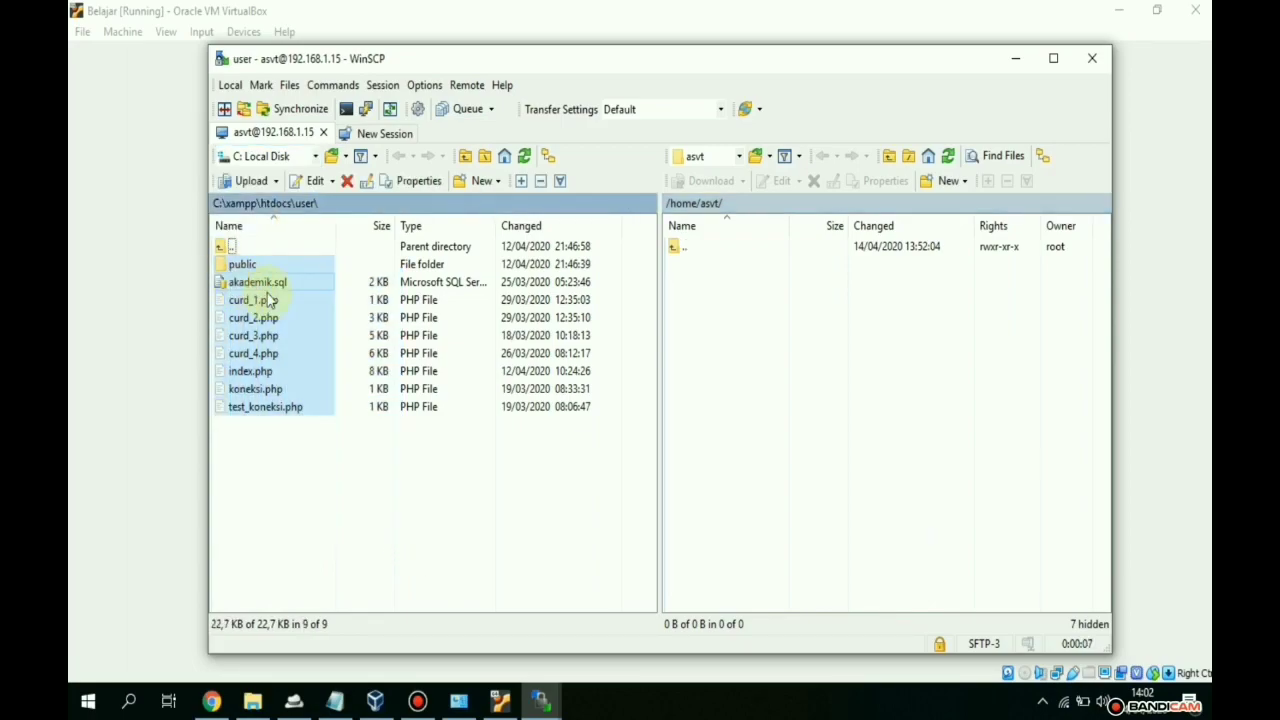
pyautogui.click(315, 158)
pyautogui.click(265, 177)
pyautogui.click(314, 157)
pyautogui.click(276, 212)
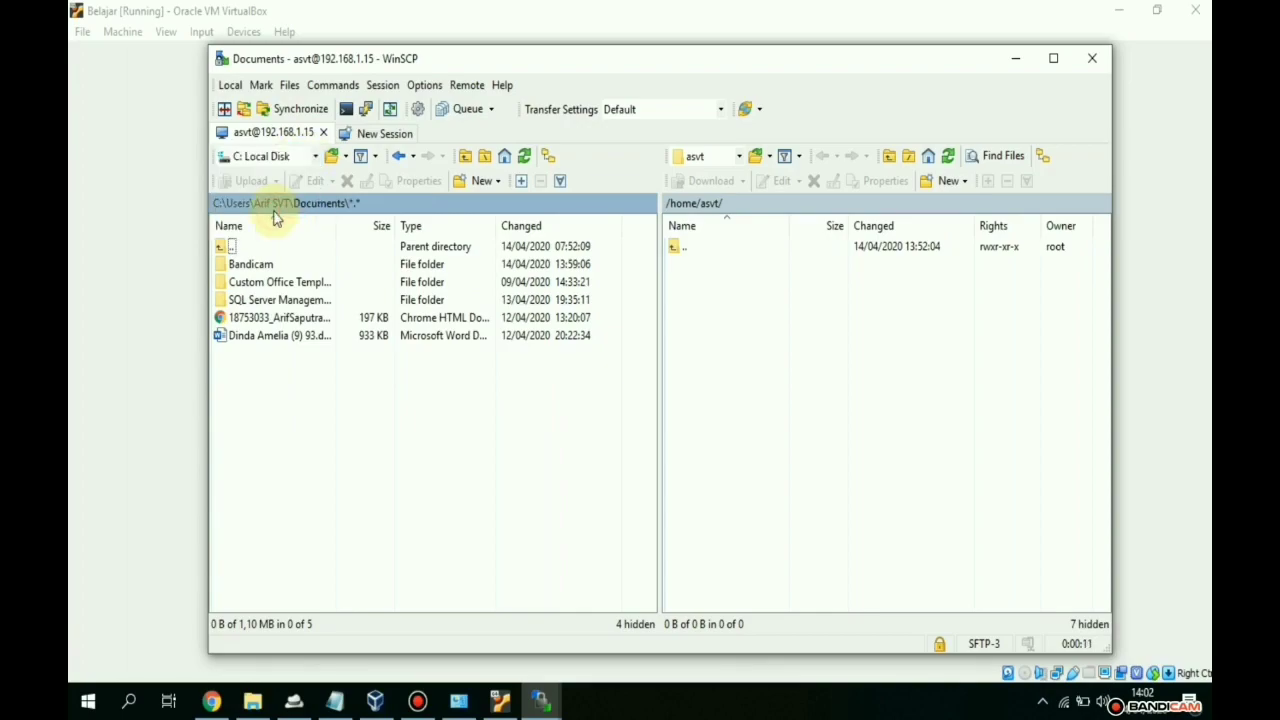
pyautogui.click(465, 157)
pyautogui.click(465, 157)
pyautogui.click(465, 157)
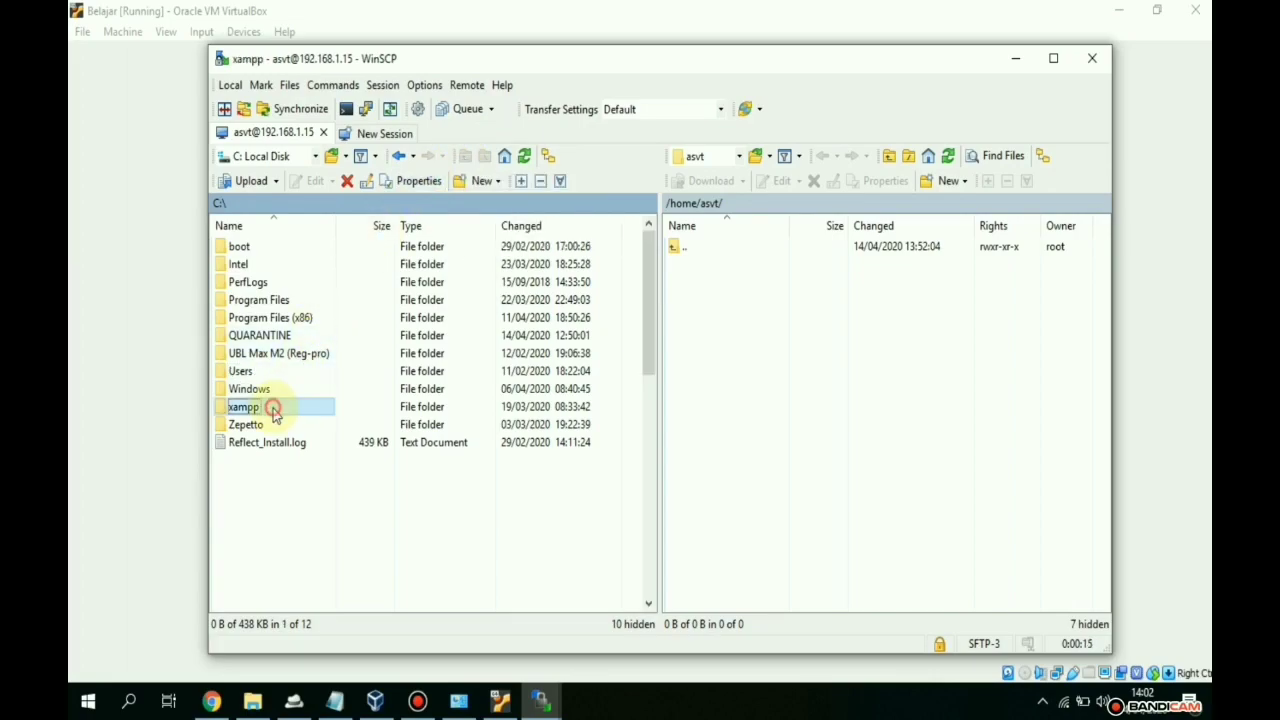
pyautogui.doubleClick(271, 410)
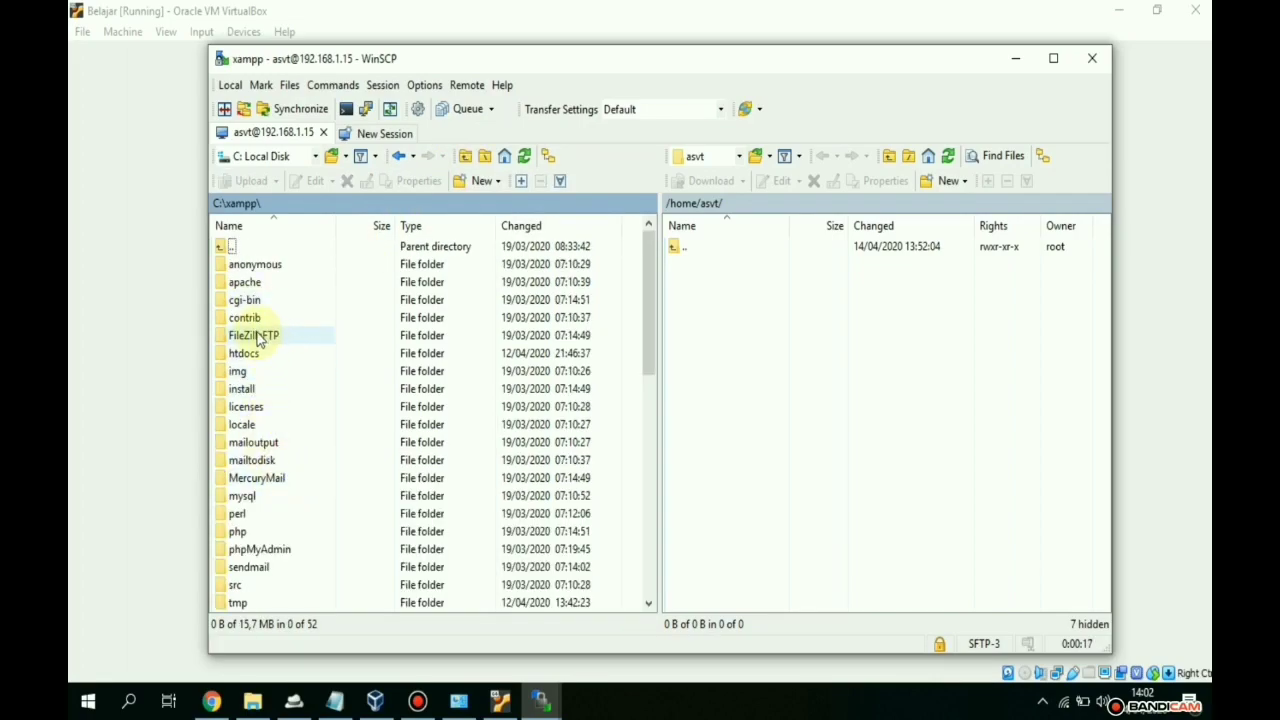
pyautogui.doubleClick(244, 355)
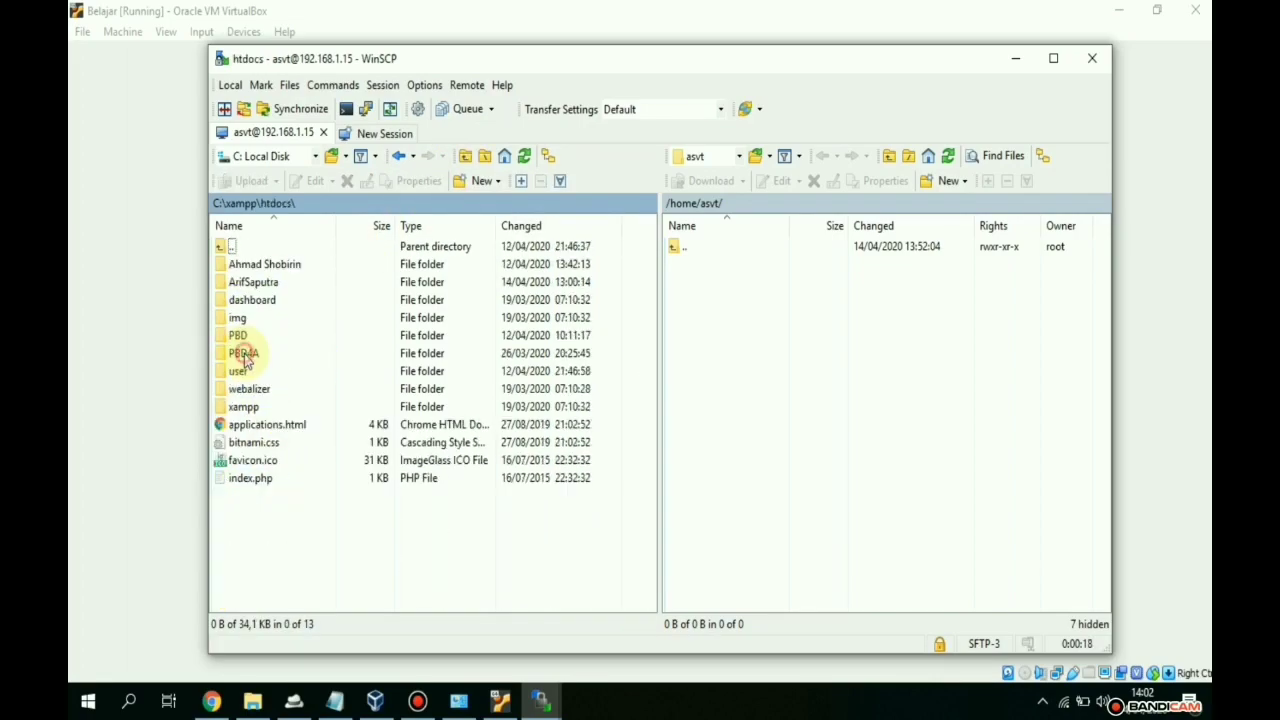
pyautogui.click(257, 288)
pyautogui.doubleClick(257, 288)
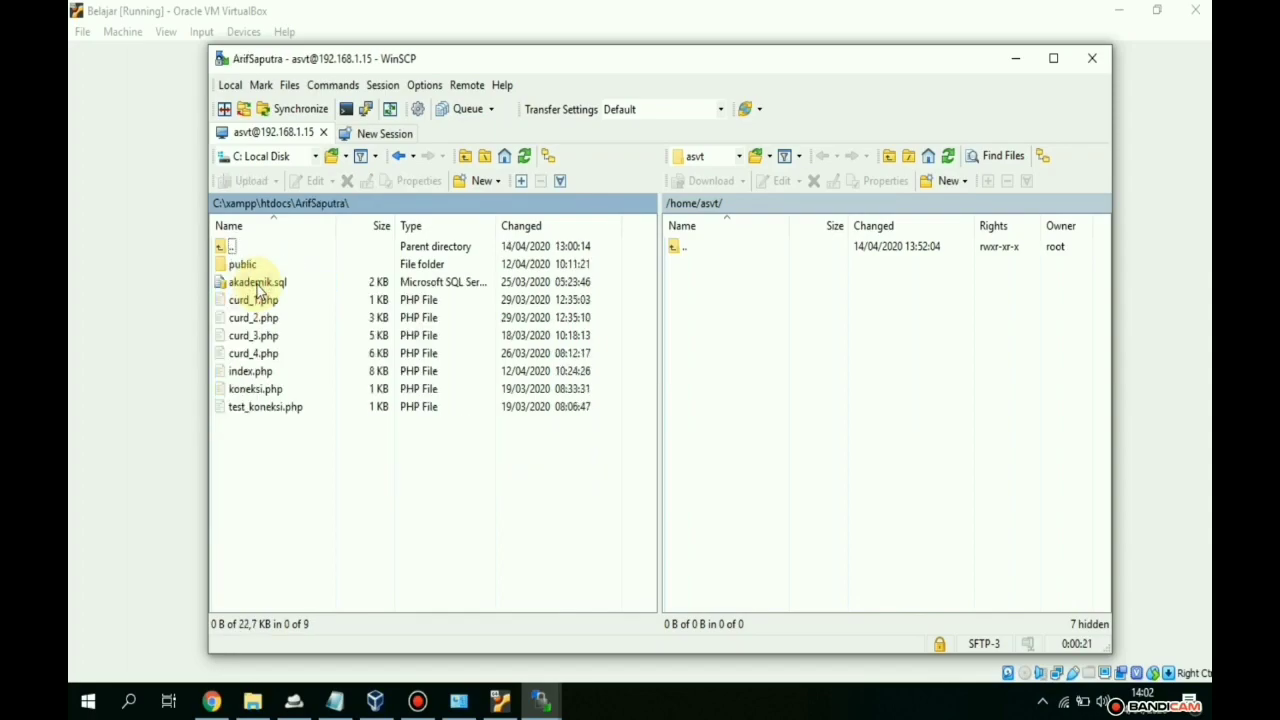
# - Select the public folder and all seven PHP files, leaving akademik.sql out
pyautogui.click(251, 267)
pyautogui.click(251, 282)
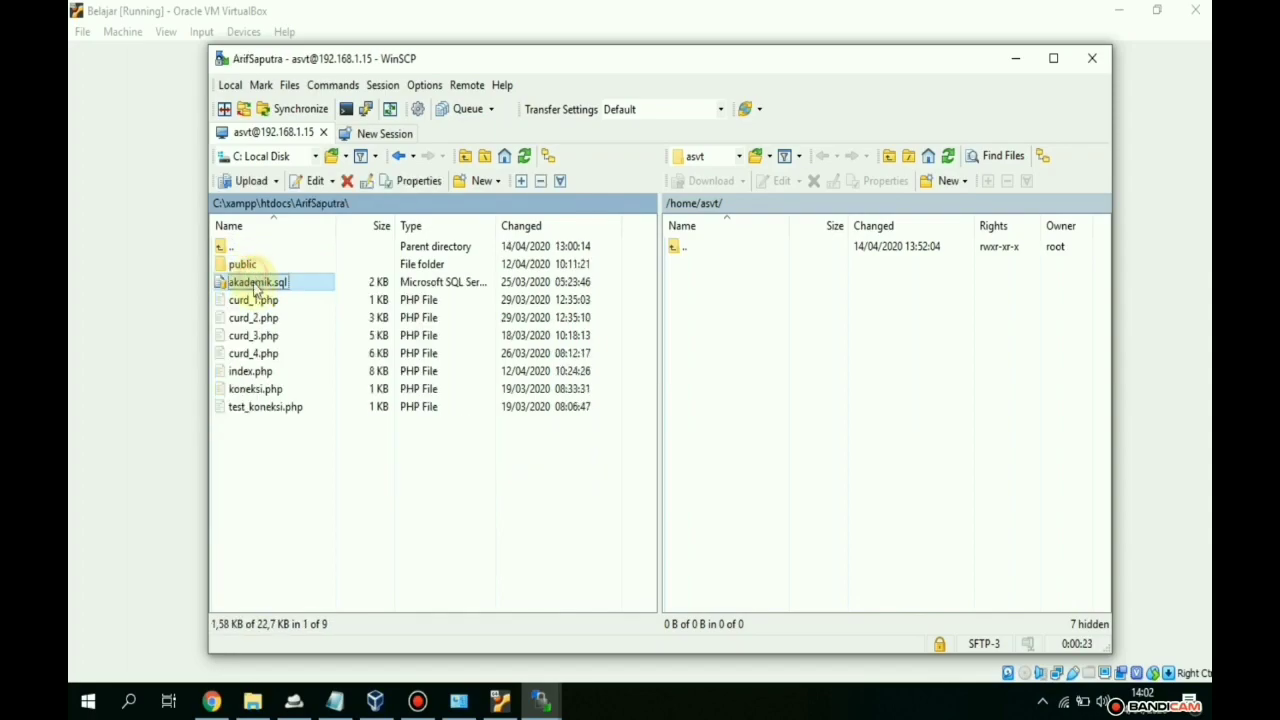
pyautogui.click(252, 300)
pyautogui.click(255, 318)
pyautogui.click(254, 336)
pyautogui.click(254, 353)
pyautogui.click(251, 371)
pyautogui.click(258, 390)
pyautogui.click(267, 406)
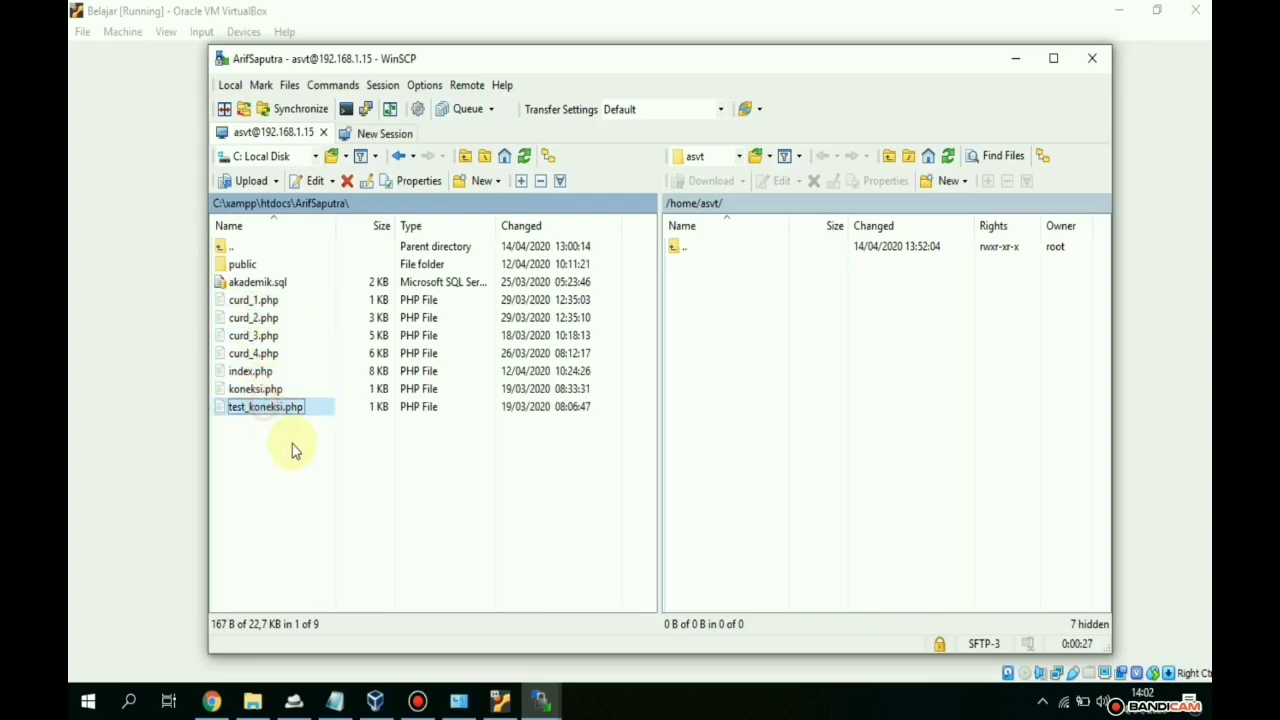
pyautogui.moveTo(446, 541); pyautogui.dragTo(214, 256)
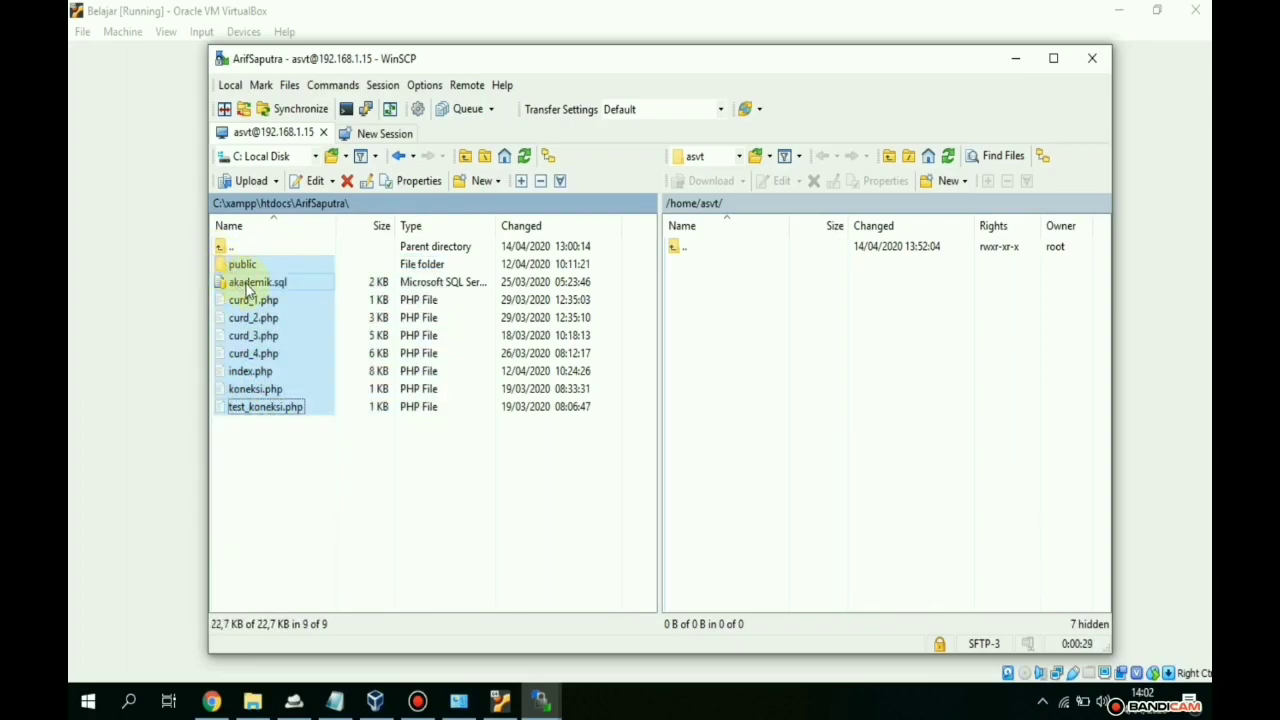
pyautogui.keyDown('ctrl'); pyautogui.click(248, 289); pyautogui.keyUp('ctrl')
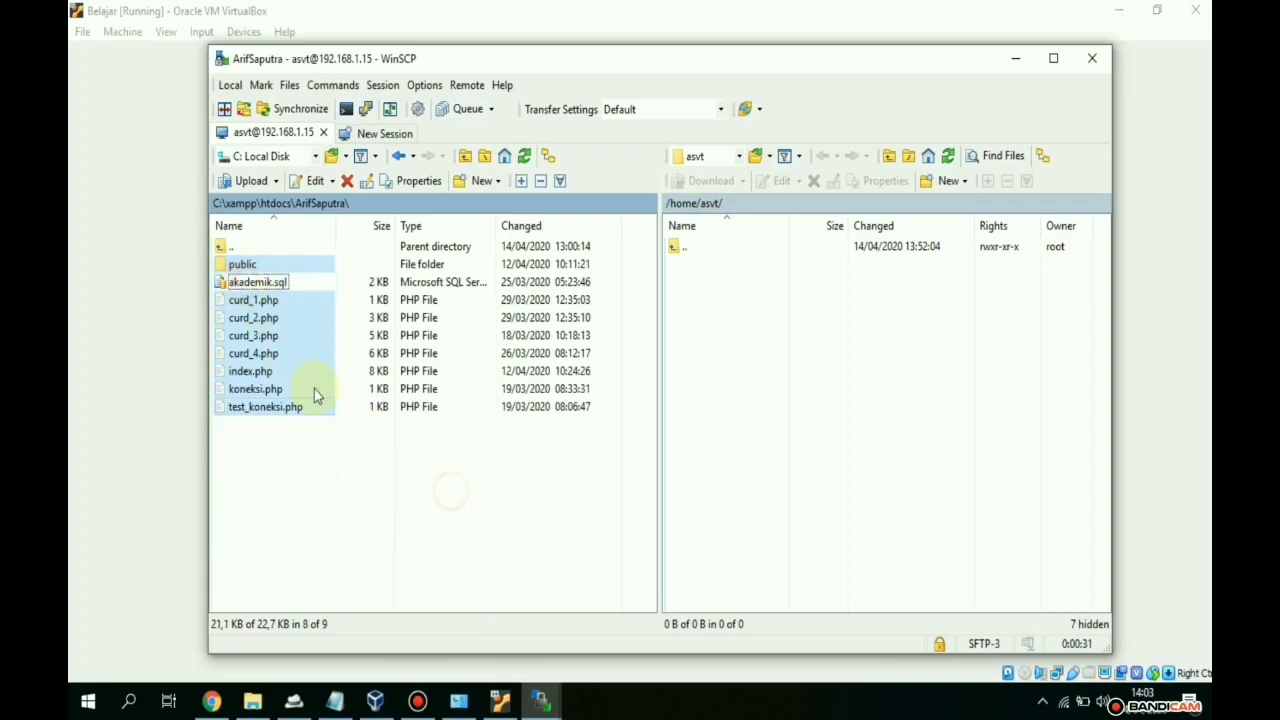
# - Upload the selected files to the server's home folder by dropping them on the remote panel
pyautogui.moveTo(271, 349); pyautogui.dragTo(741, 314)
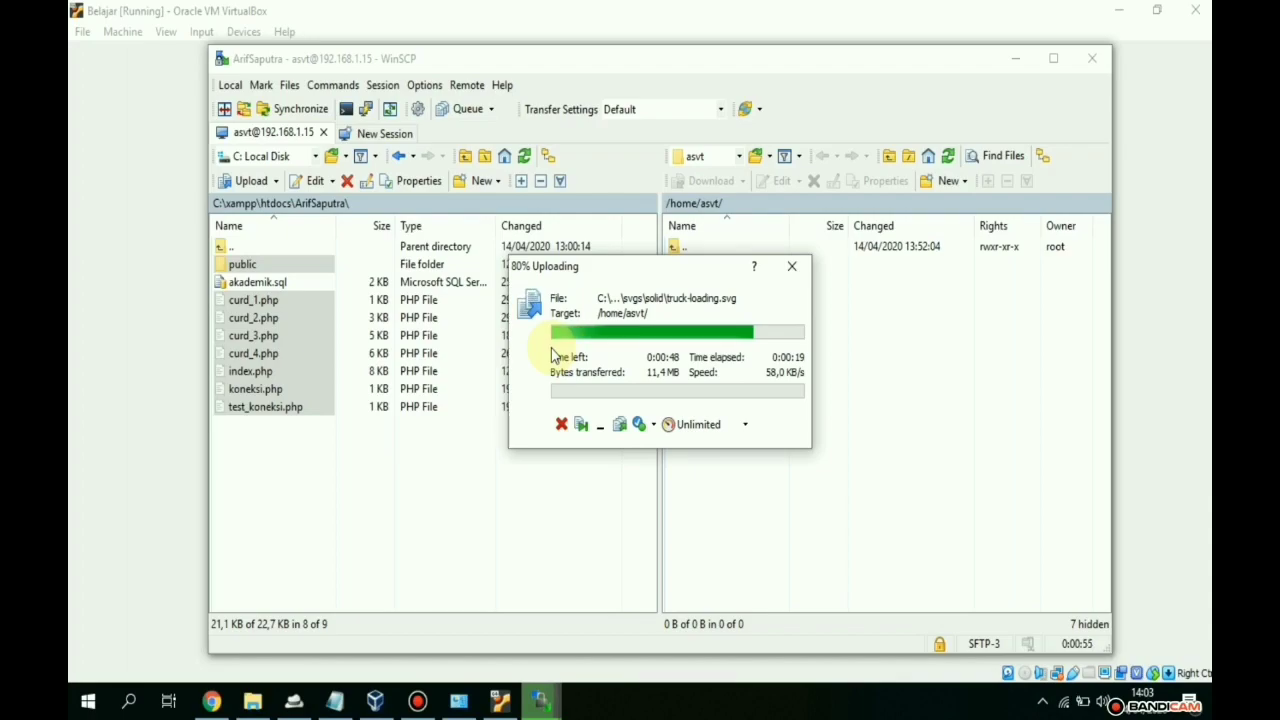
pyautogui.moveTo(900, 531); pyautogui.dragTo(690, 258)
pyautogui.click(847, 518)
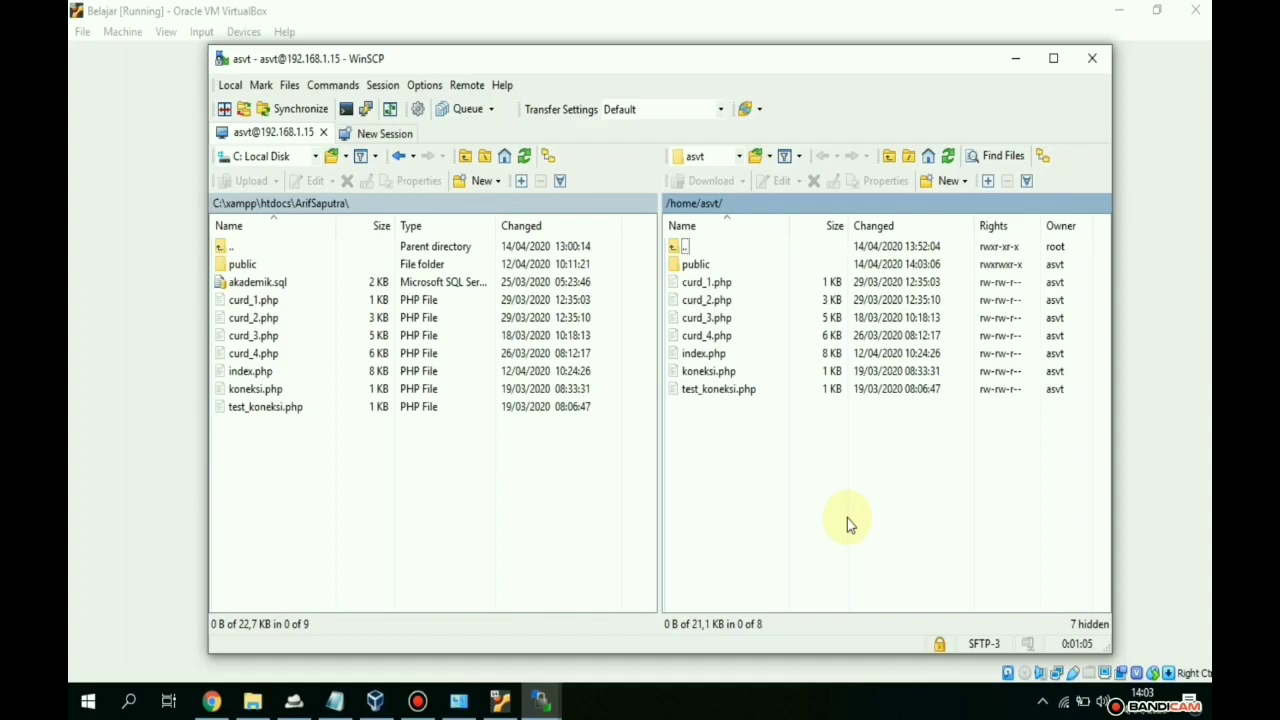
# - Run ls in the VM console to confirm the uploaded files are in /home/asvt
pyautogui.click(500, 701)
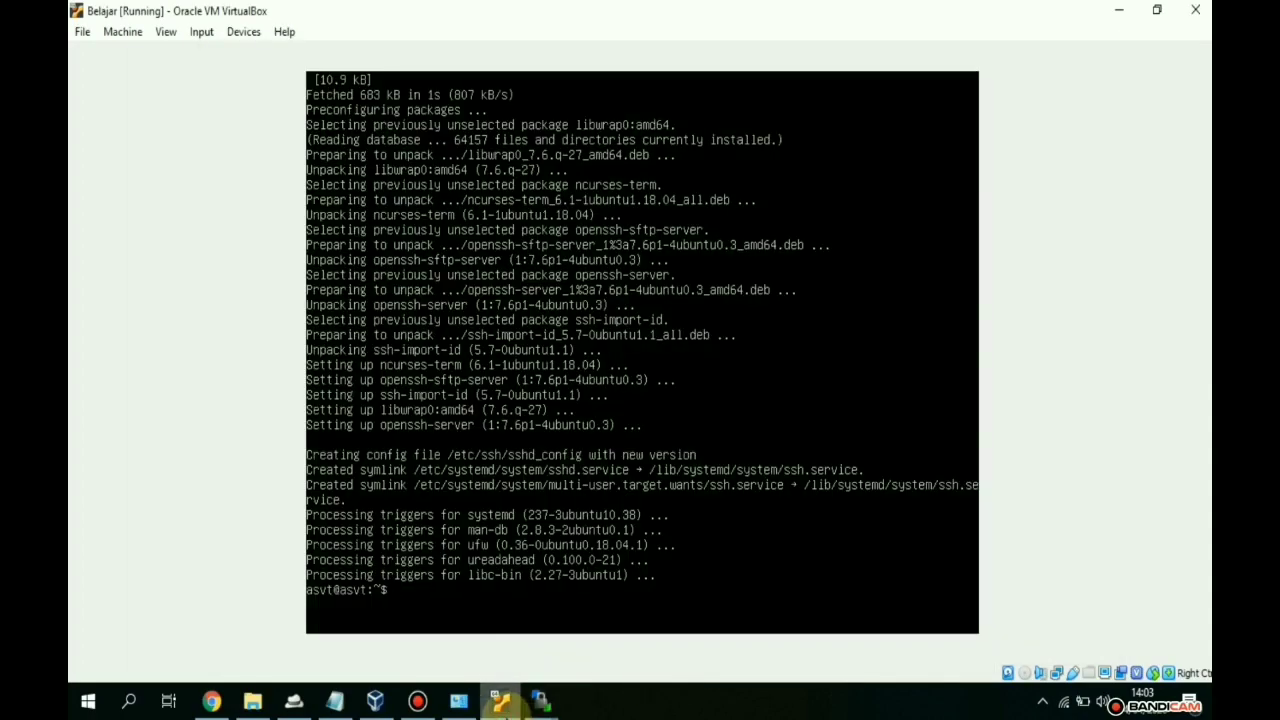
pyautogui.write('ls')
pyautogui.press('Return')
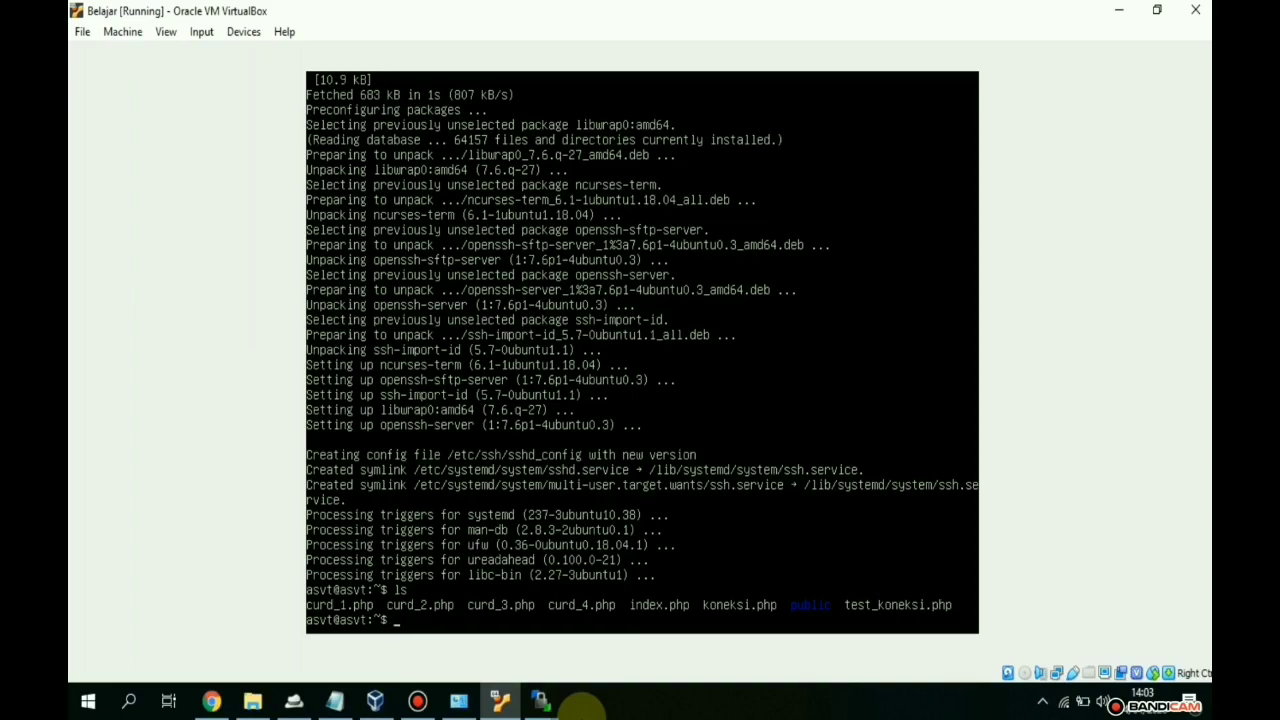
# - Disconnect the WinSCP session, close WinSCP, and bring the Belajar console back to the front
pyautogui.click(1119, 10)
pyautogui.moveTo(794, 460); pyautogui.dragTo(678, 247)
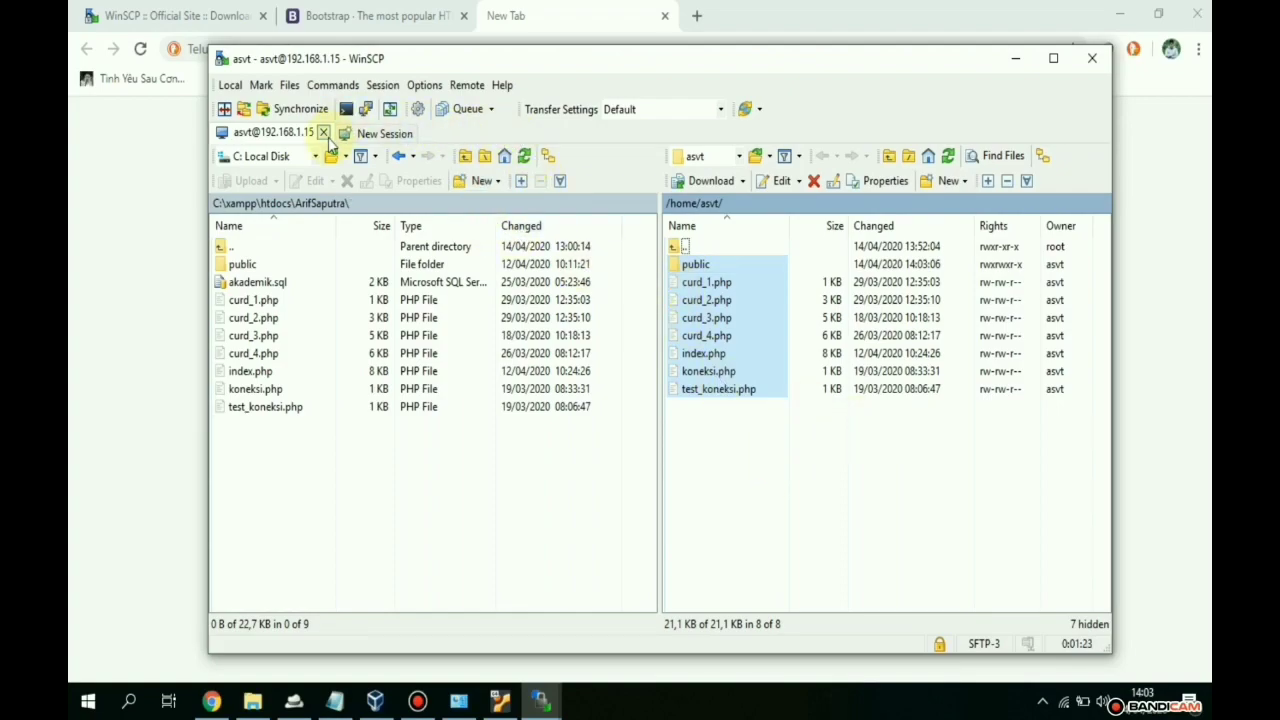
pyautogui.click(323, 132)
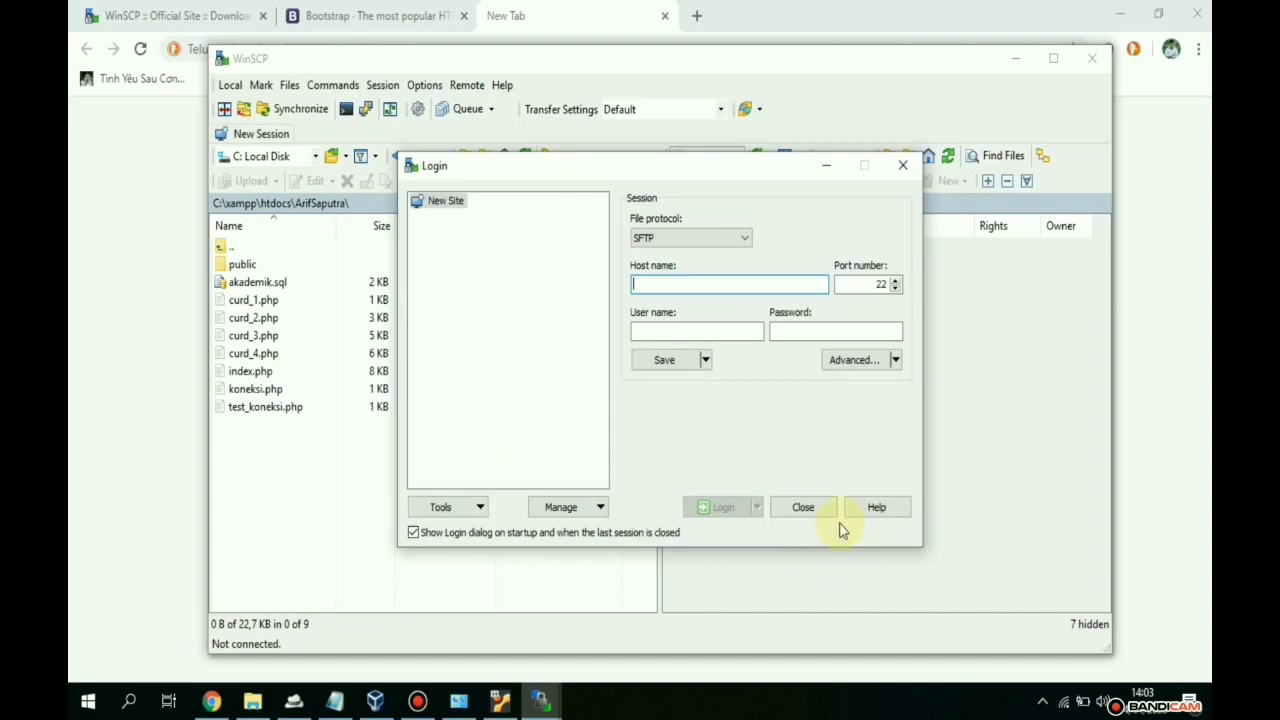
pyautogui.click(808, 508)
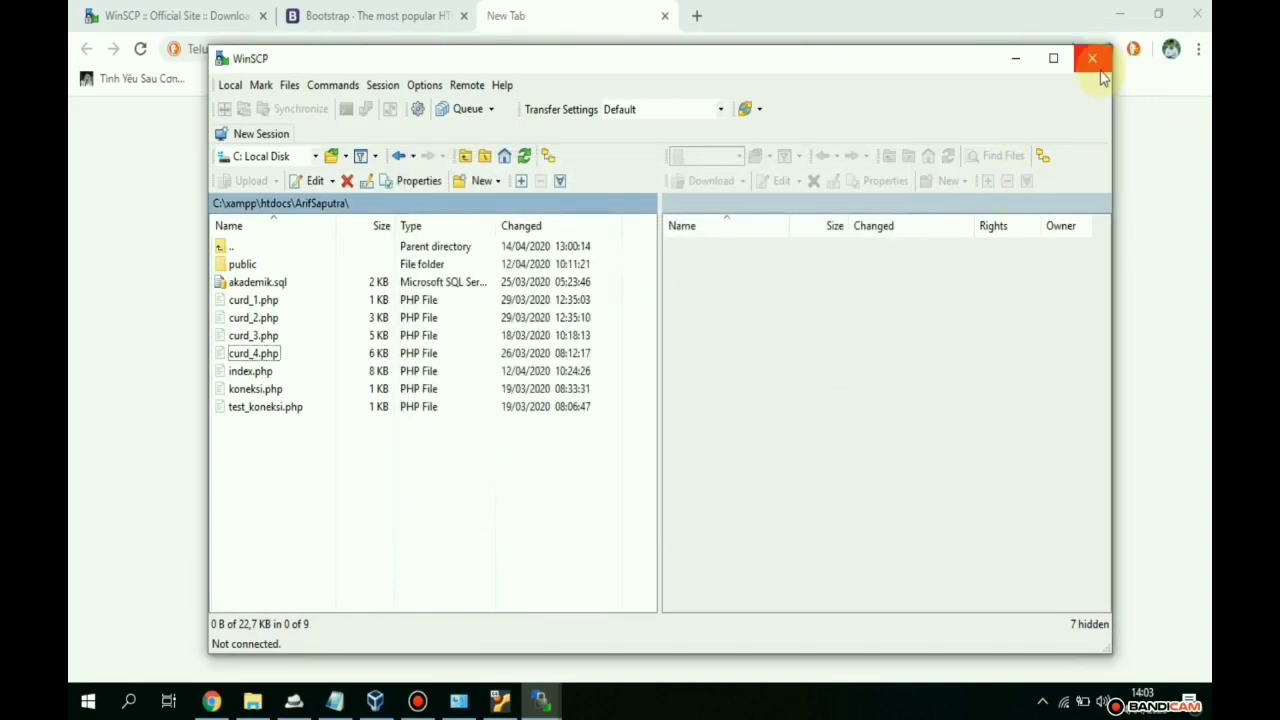
pyautogui.click(1092, 57)
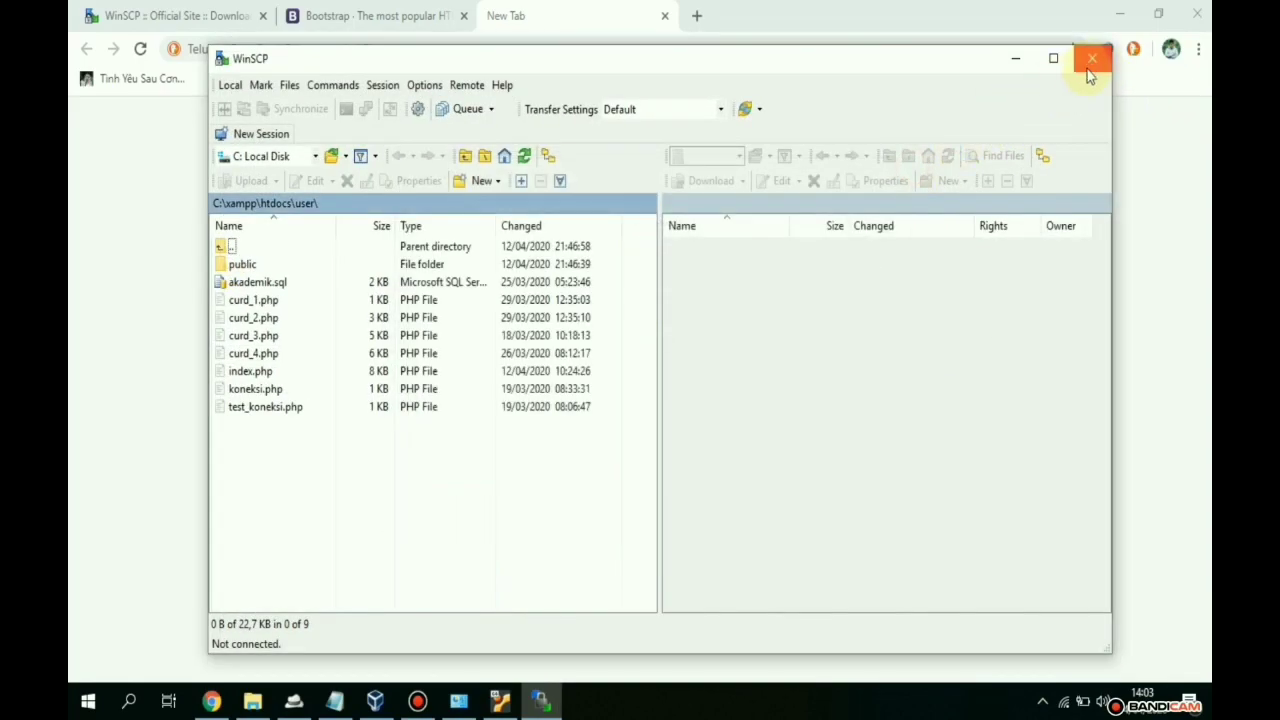
pyautogui.click(1093, 57)
pyautogui.click(1123, 10)
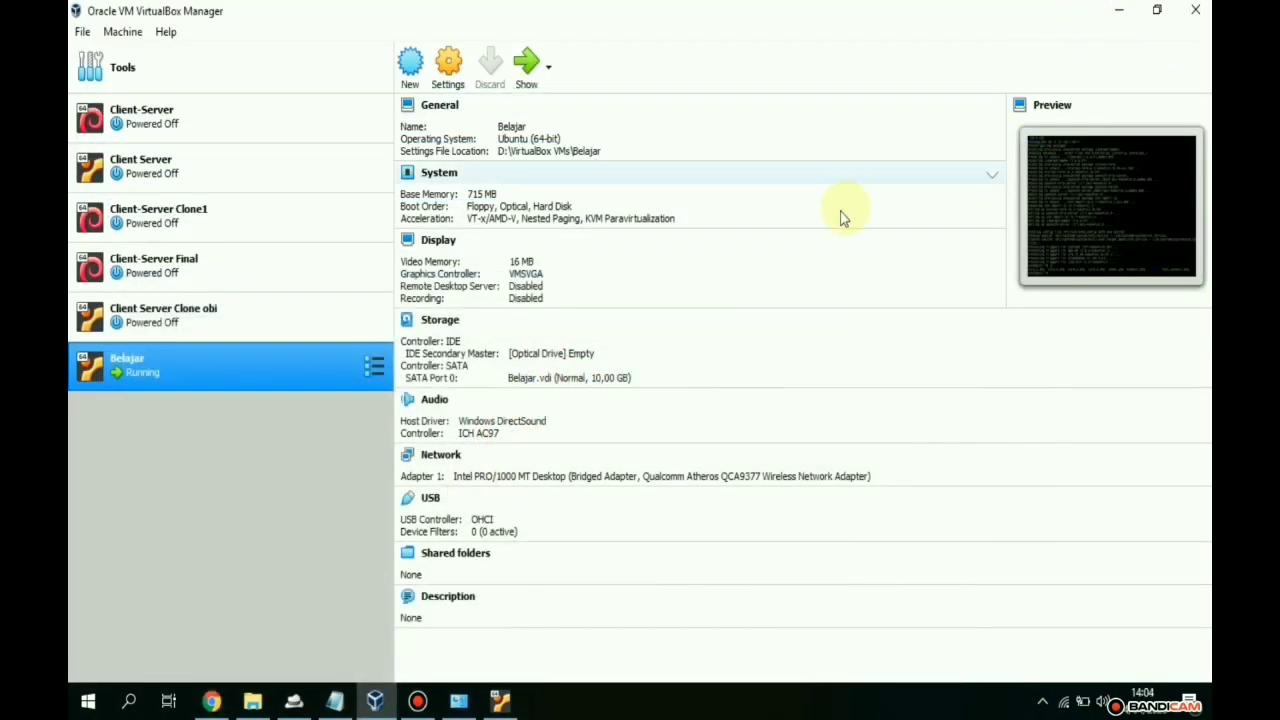
pyautogui.click(500, 700)
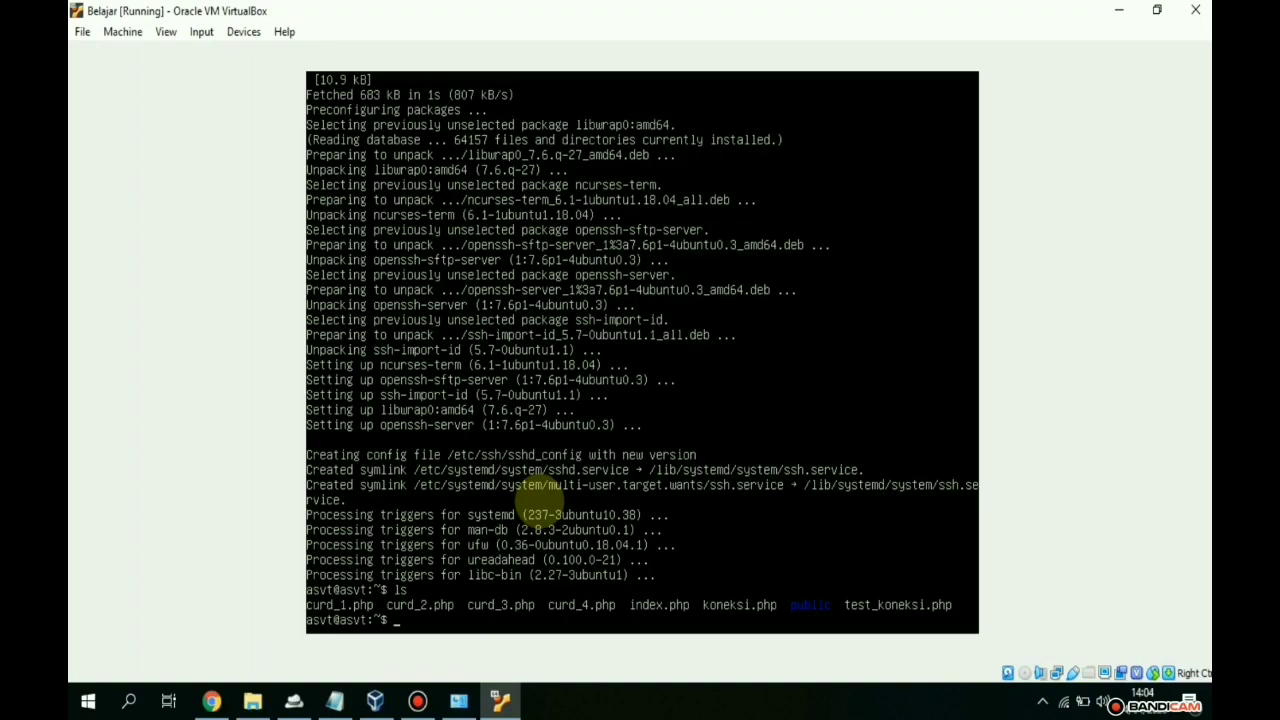
# - Run sudo apt install apache2 and answer y to install it with its dependencies
pyautogui.write('sudo apt install apac')
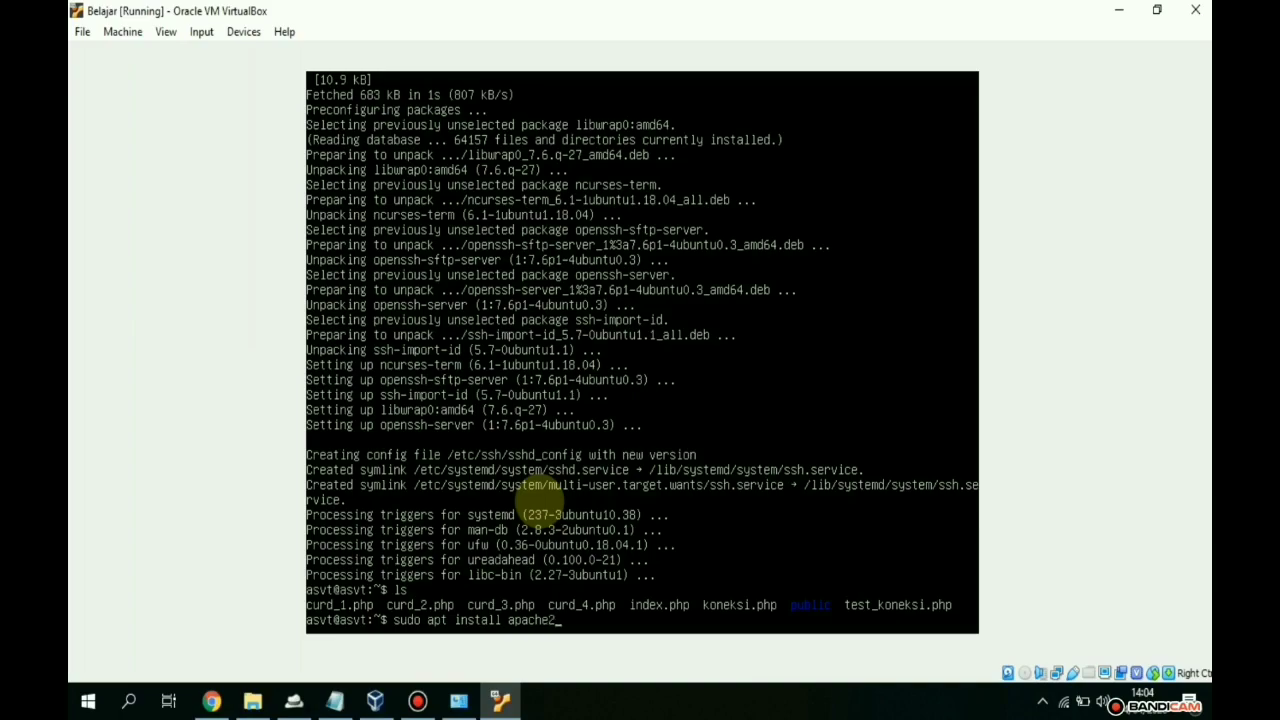
pyautogui.write('he2')
pyautogui.press('Return')
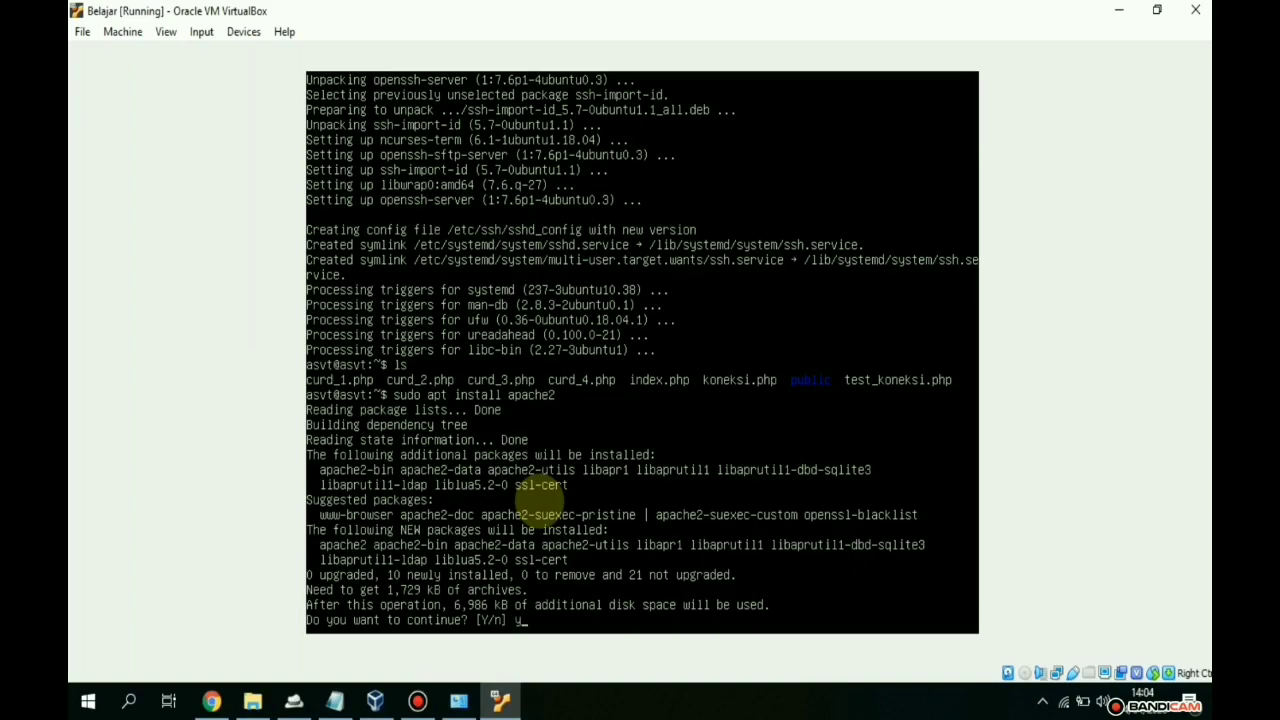
pyautogui.write('y')
pyautogui.press('Return')
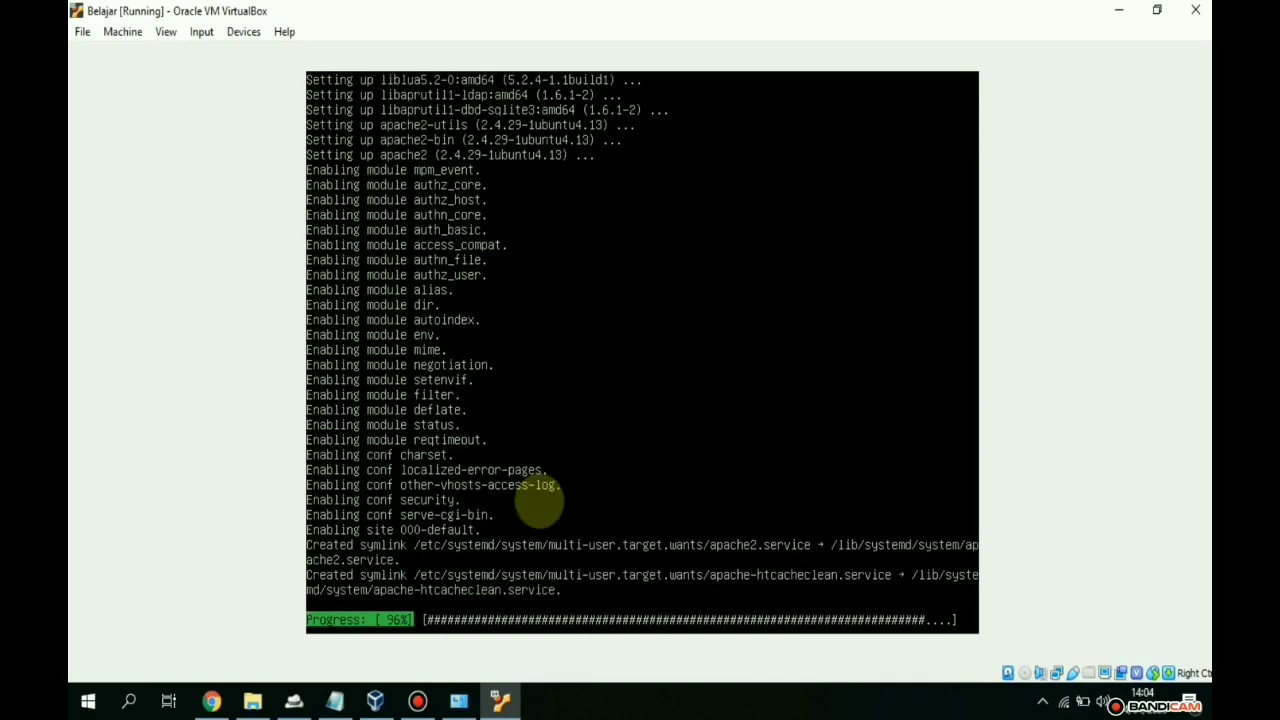
# - Launch Magnifier and set it to lens mode at 200% zoom
pyautogui.click(100, 708)
pyautogui.write('mag')
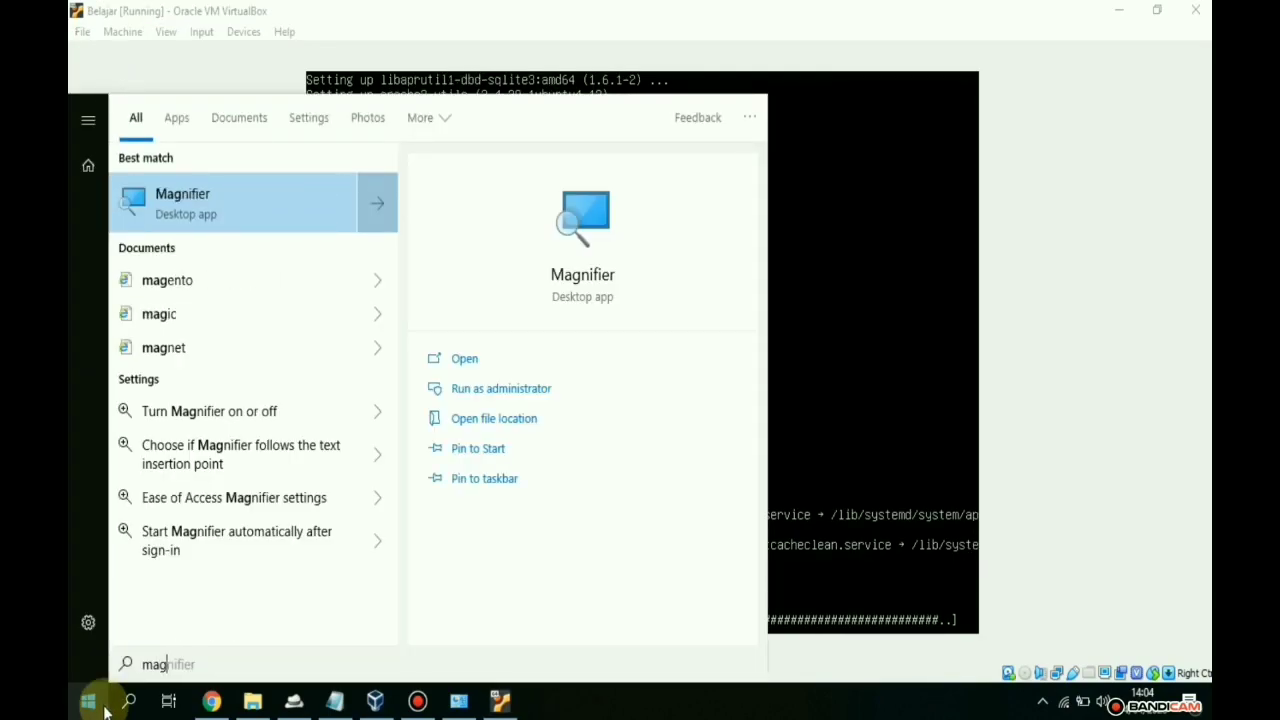
pyautogui.press('Return')
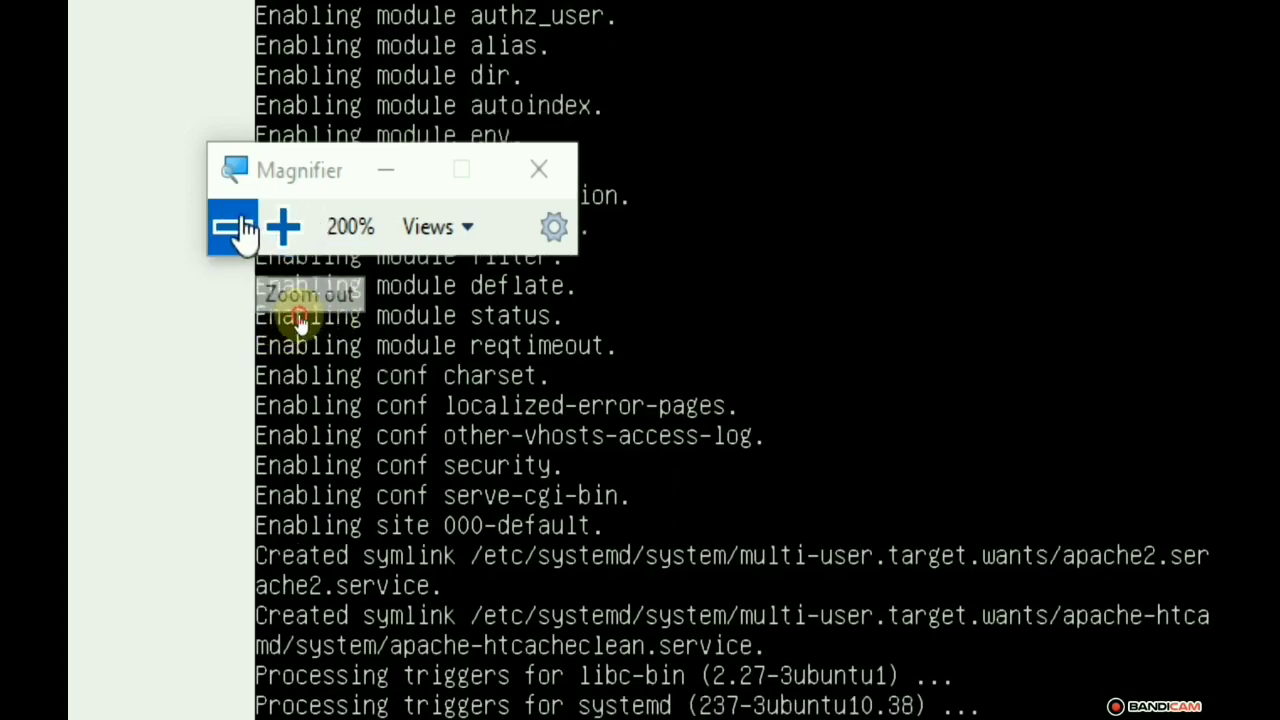
pyautogui.click(232, 227)
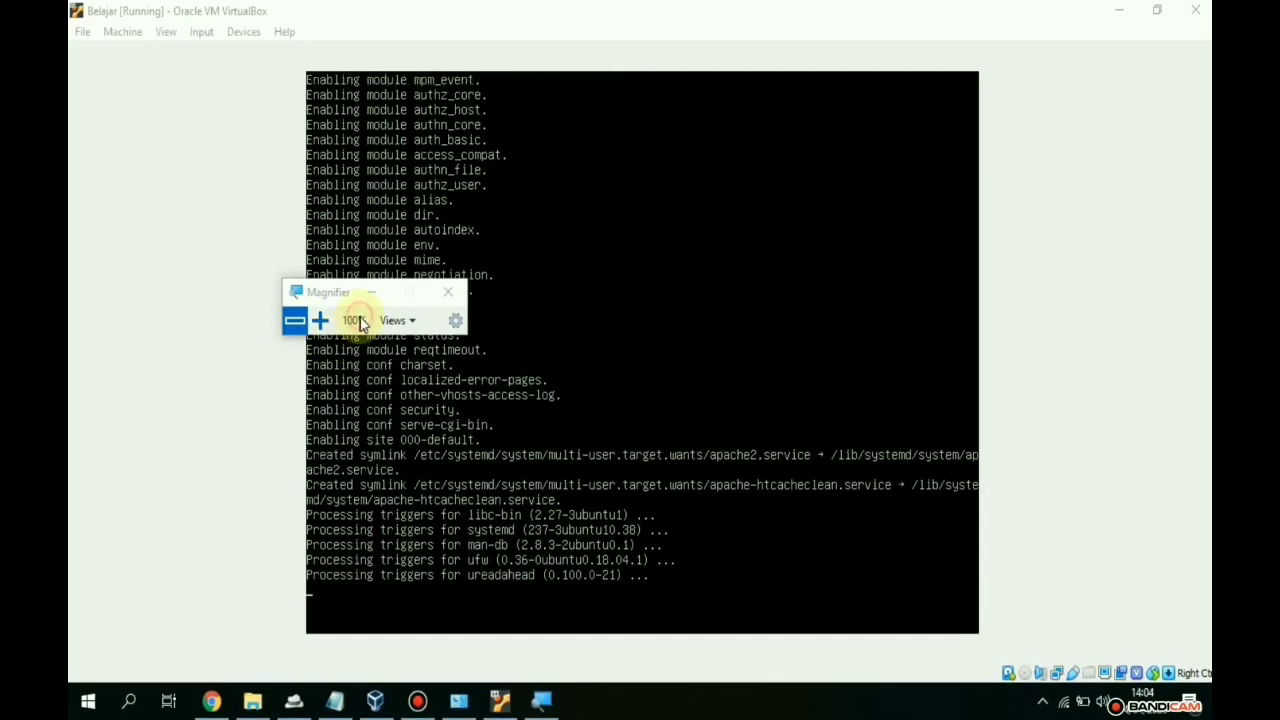
pyautogui.click(392, 322)
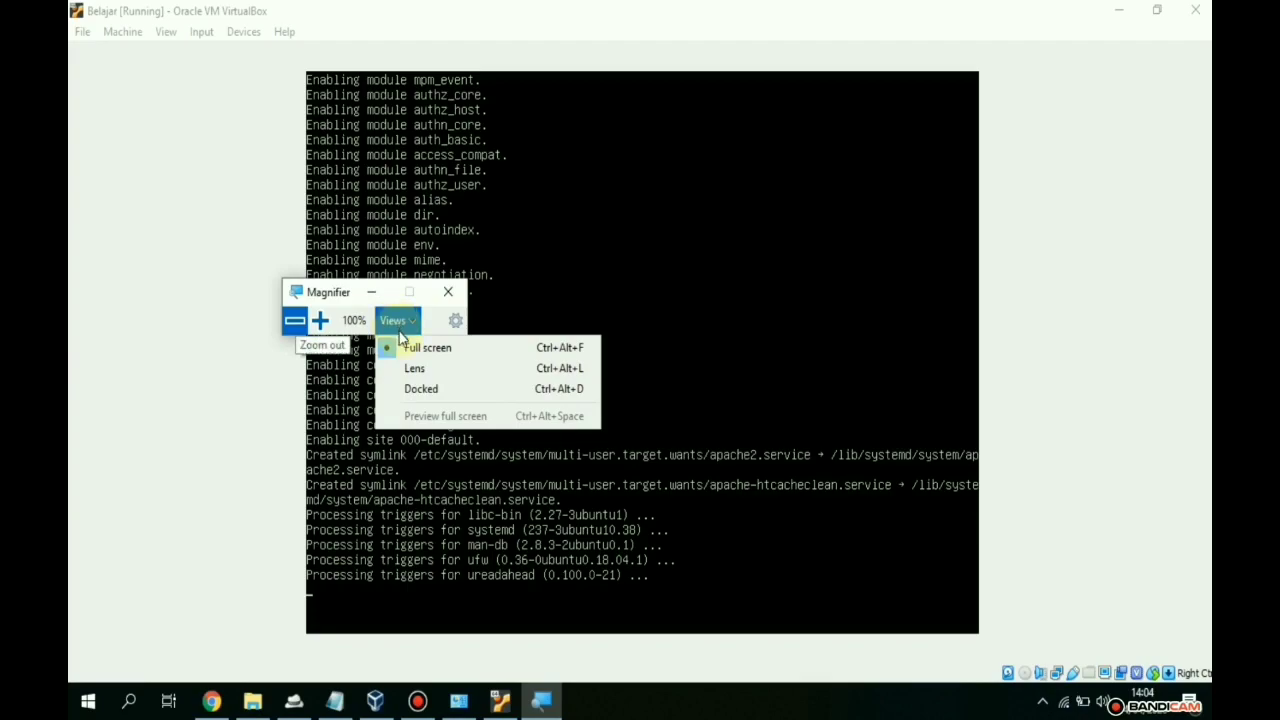
pyautogui.click(410, 369)
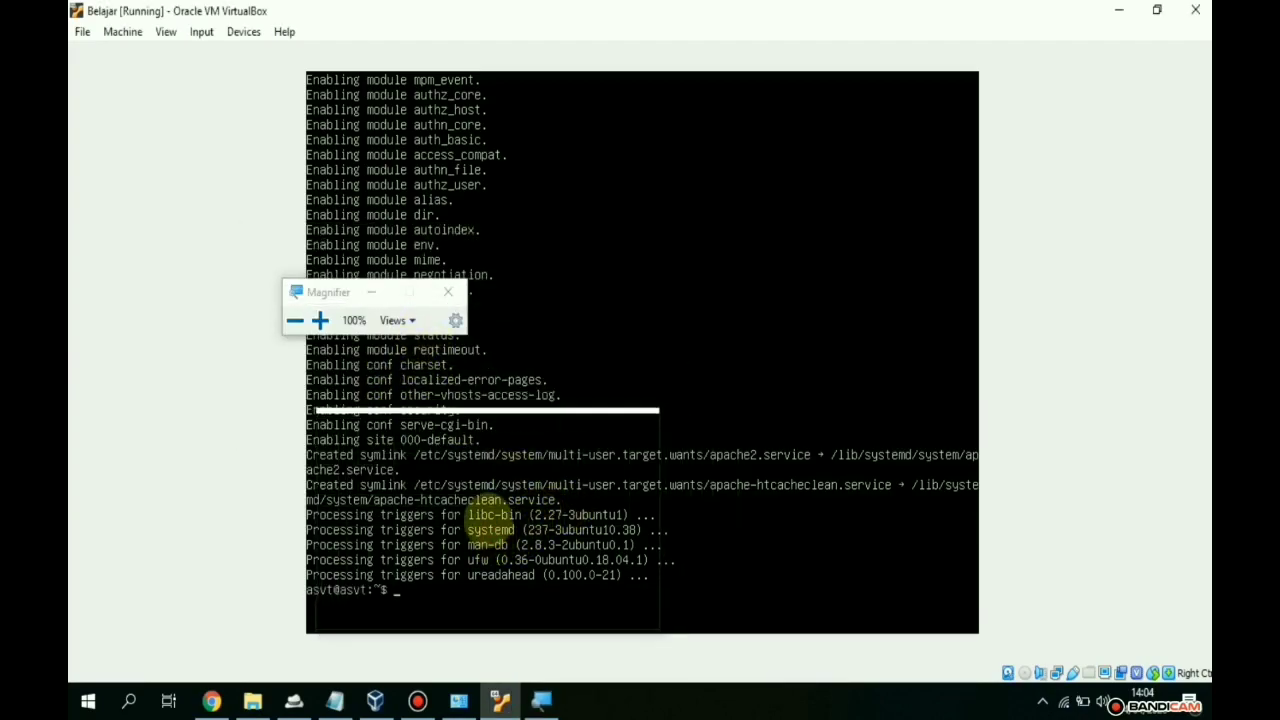
pyautogui.click(319, 328)
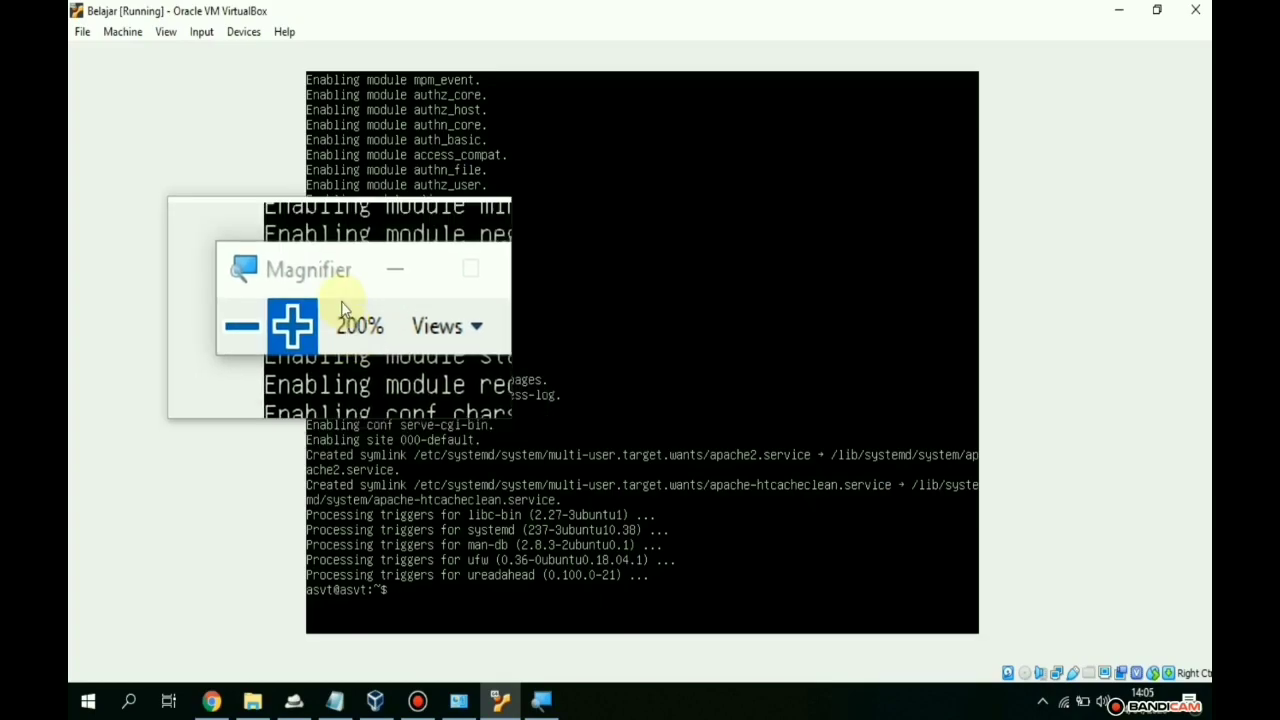
# - Close the magnifier and allow OpenSSH through the UFW firewall
pyautogui.click(456, 289)
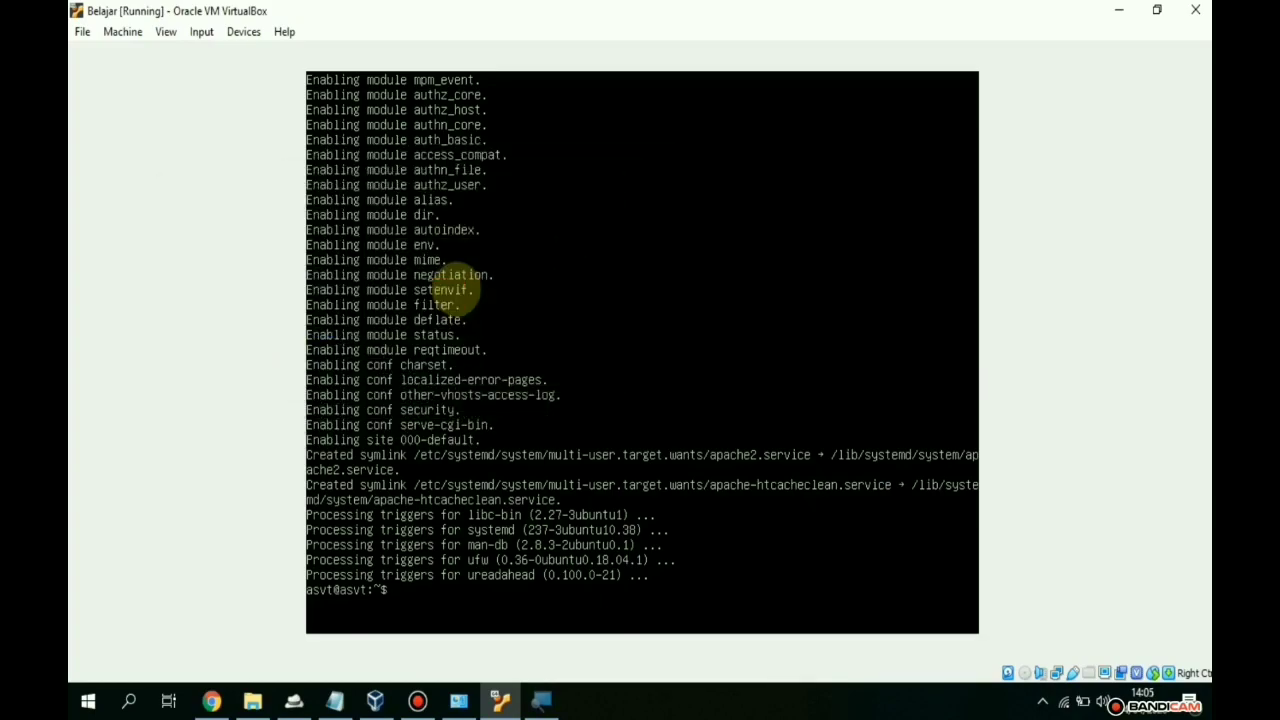
pyautogui.write('sudo')
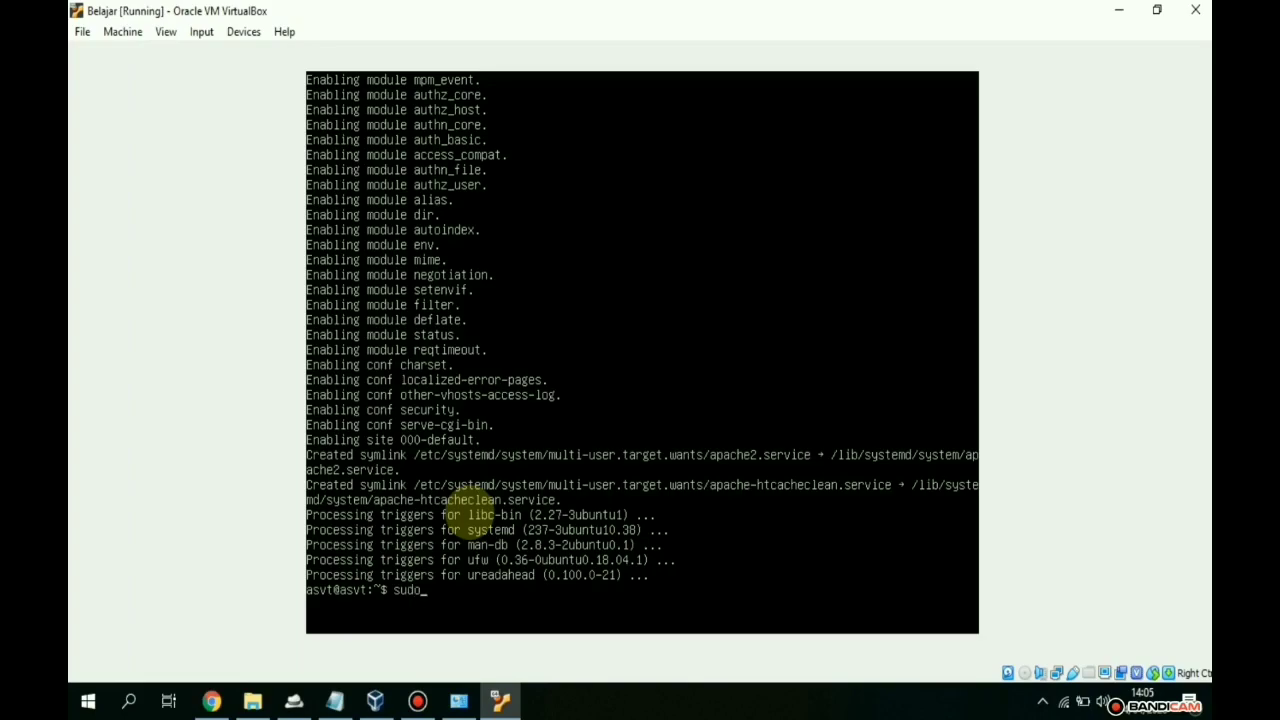
pyautogui.write(' ufw ')
pyautogui.write(' allow ')
pyautogui.write('0')
pyautogui.write('p')
pyautogui.write('en')
pyautogui.write('SSH')
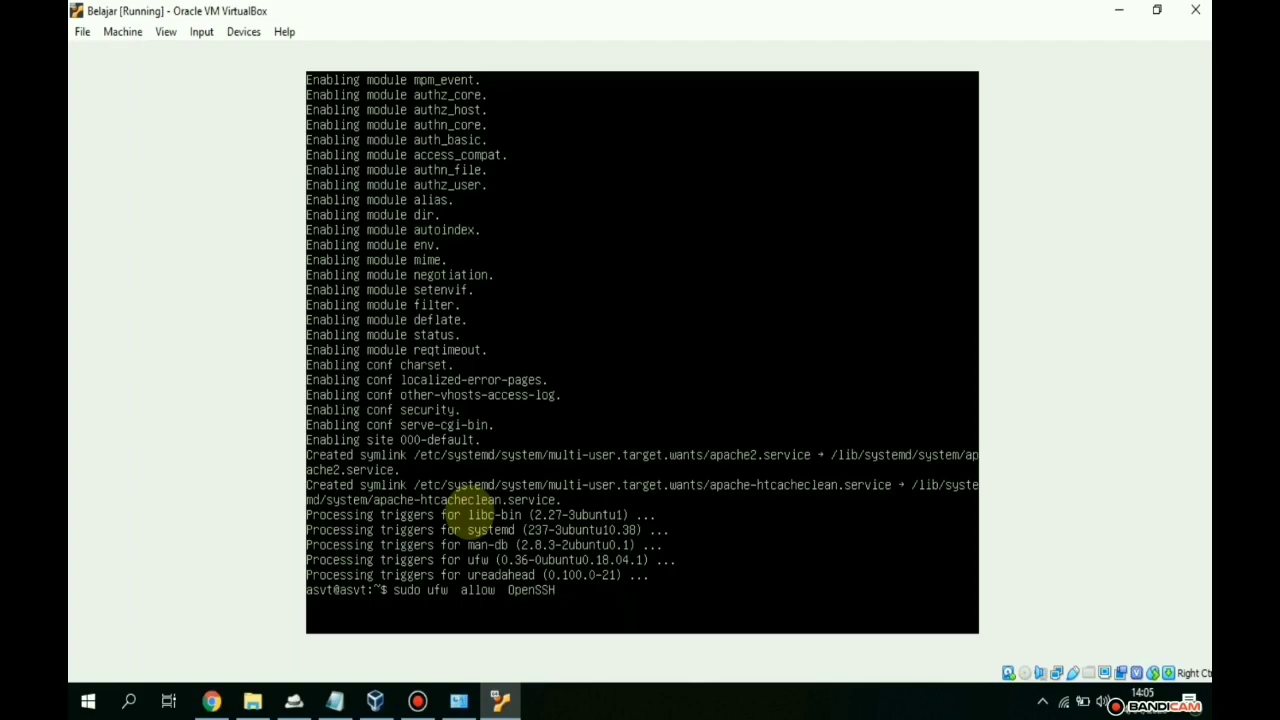
pyautogui.press('Return')
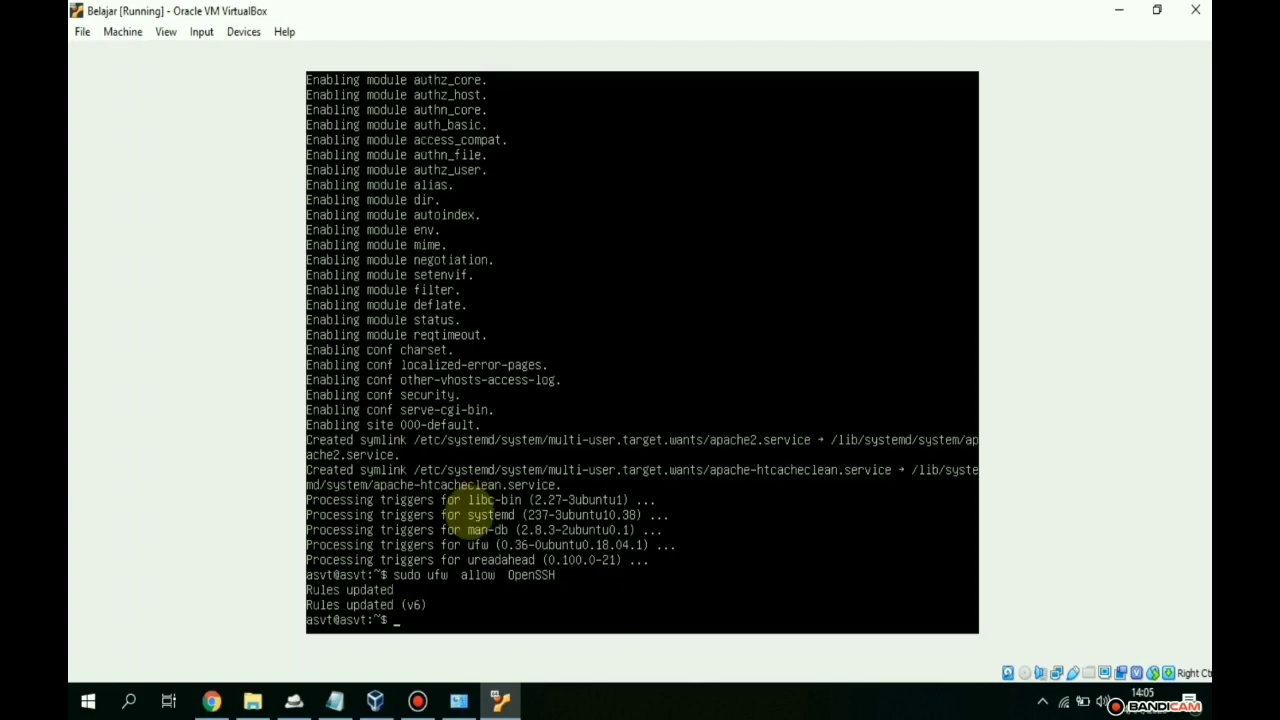
# - Add a UFW allow-in rule for the 'Apache Full' profile, correcting the mistyped 'Apache2'
pyautogui.write("sudo ufw allow  in 'Apache2")
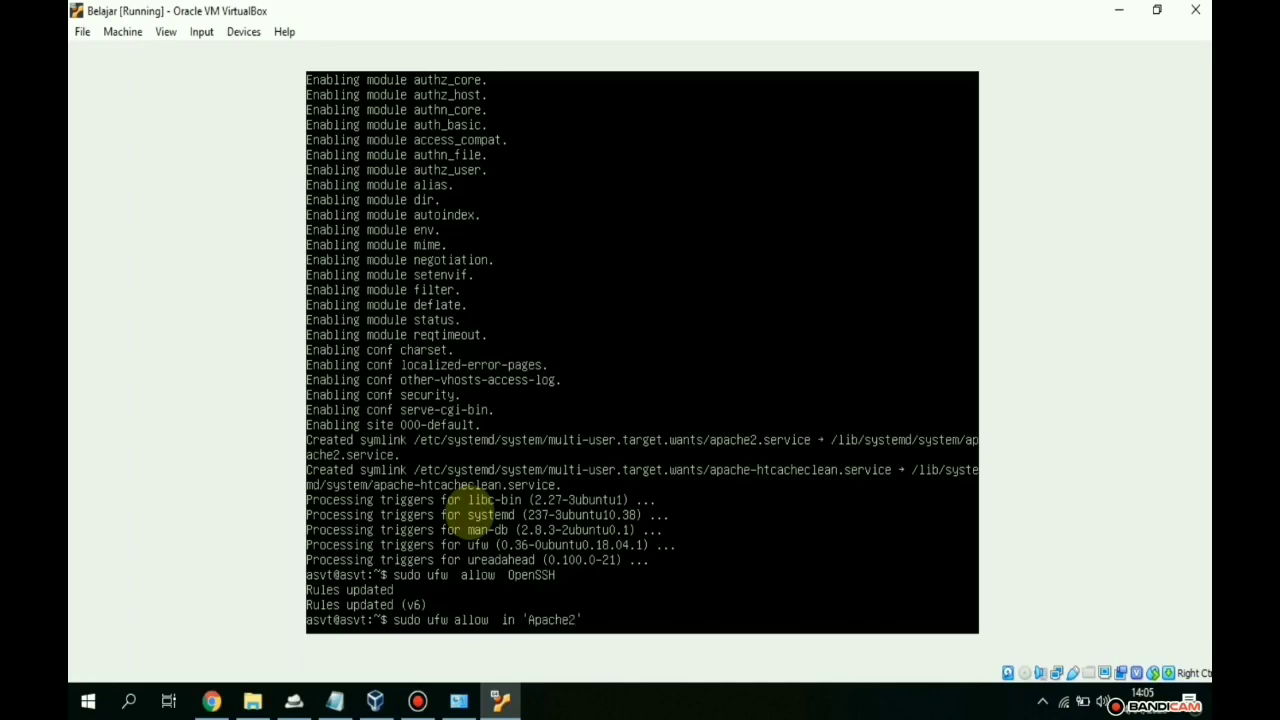
pyautogui.write("'")
pyautogui.press('Return')
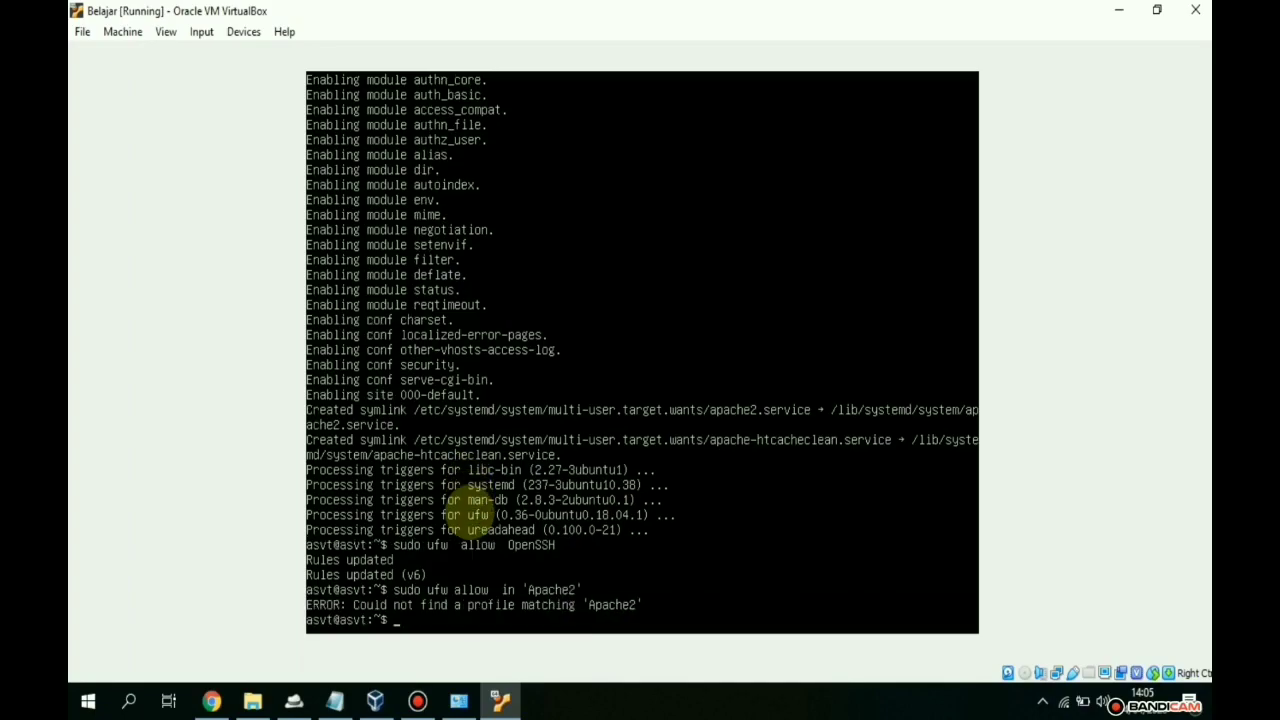
pyautogui.press('Up')
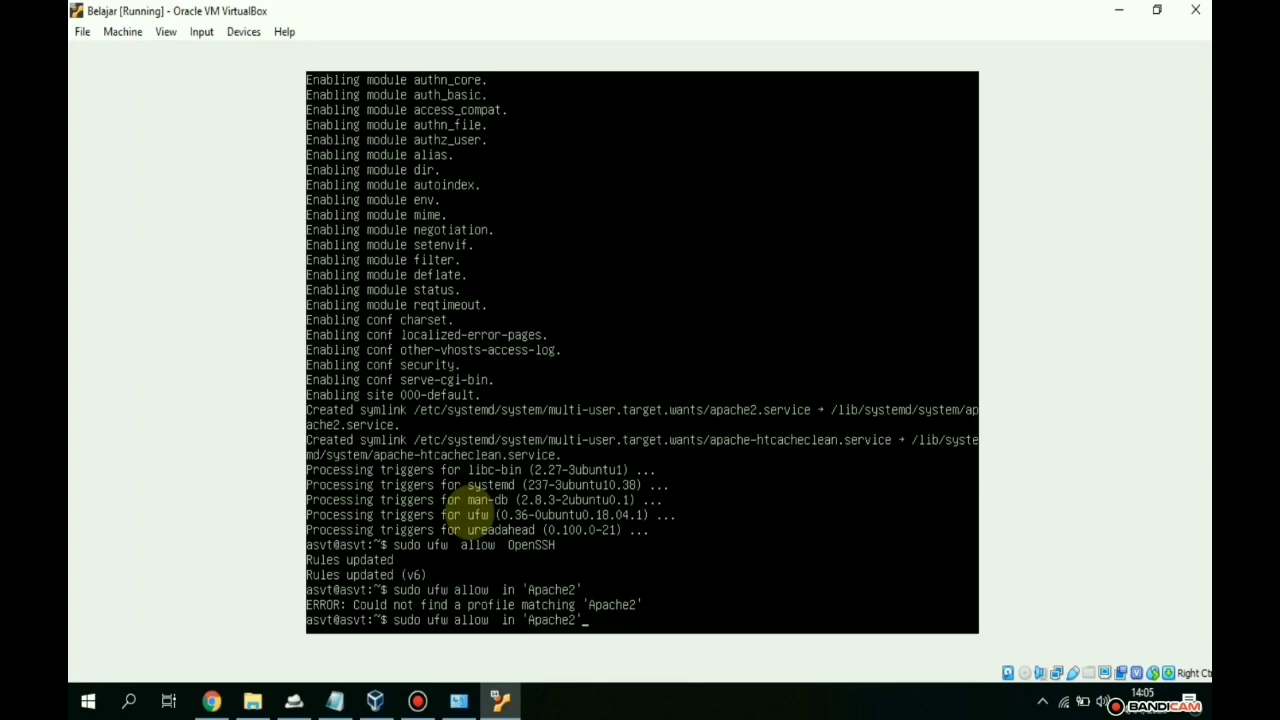
pyautogui.press('BackSpace')
pyautogui.write('Ful')
pyautogui.press('BackSpace')
pyautogui.write('l')
pyautogui.write("'")
pyautogui.press('Return')
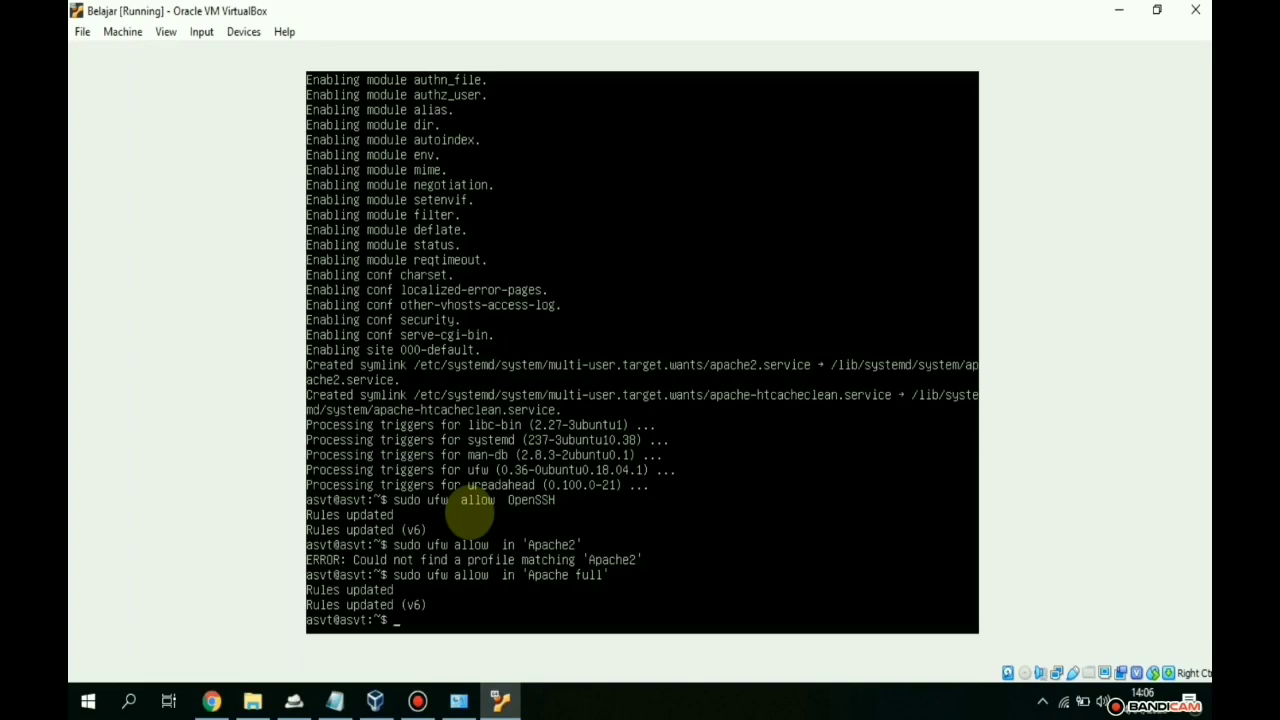
# - Enable UFW and check its status lists OpenSSH and Apache Full as allowed
pyautogui.write('sudo ')
pyautogui.write('udf')
pyautogui.press('BackSpace')
pyautogui.press('BackSpace')
pyautogui.write('fw en')
pyautogui.press('BackSpace')
pyautogui.press('BackSpace')
pyautogui.write('enable')
pyautogui.press('Return')
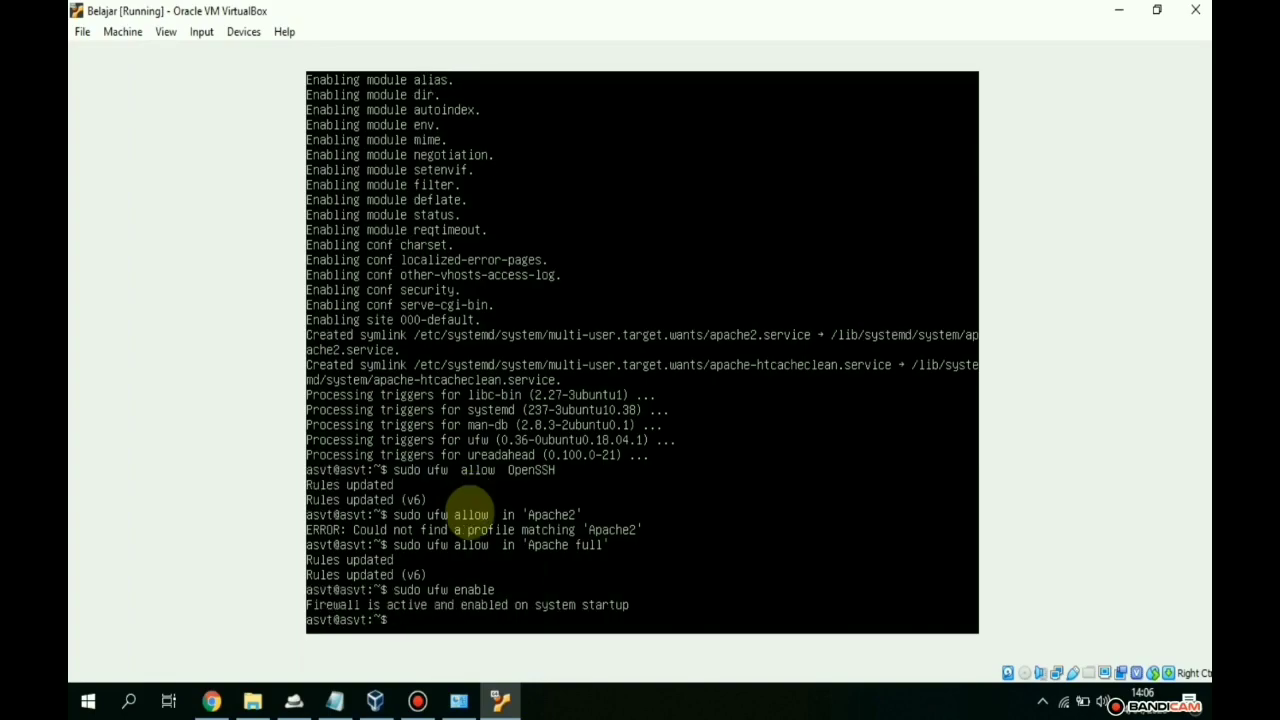
pyautogui.write('sudo ufw  status')
pyautogui.press('Return')
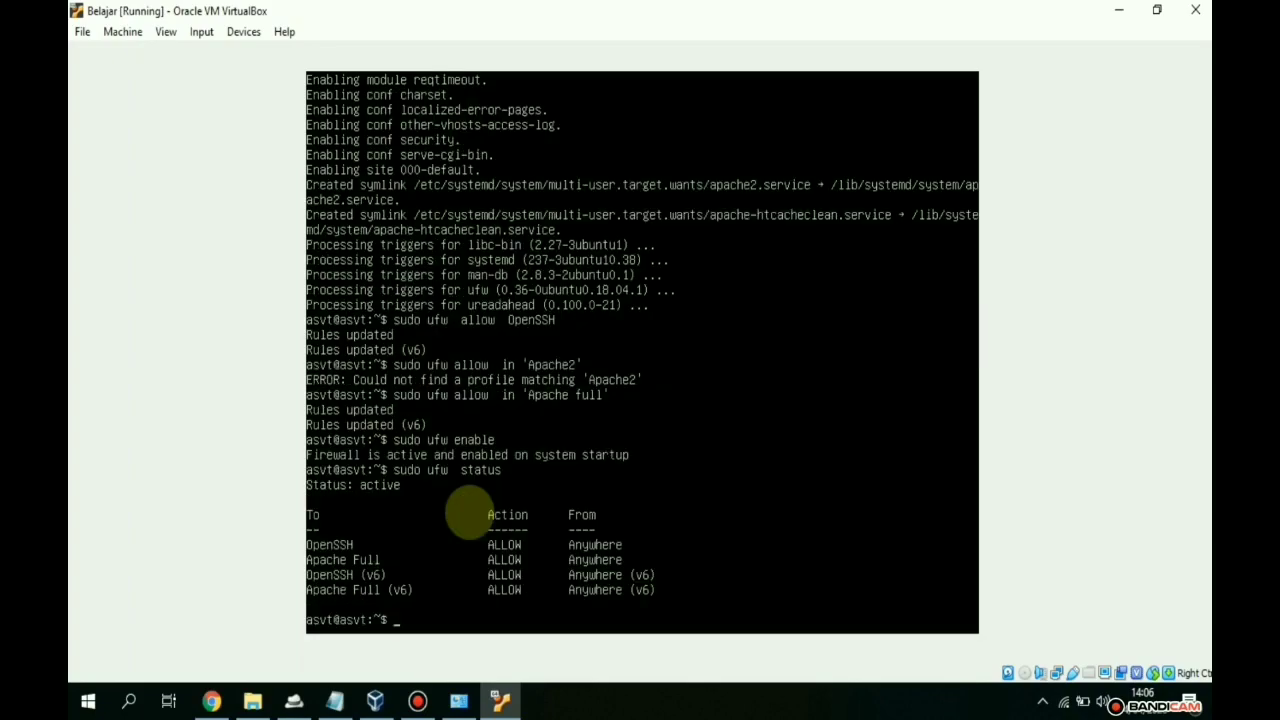
# - Run sudo service apache2 status to see it active (running), then return to the prompt
pyautogui.write('sudo service apache')
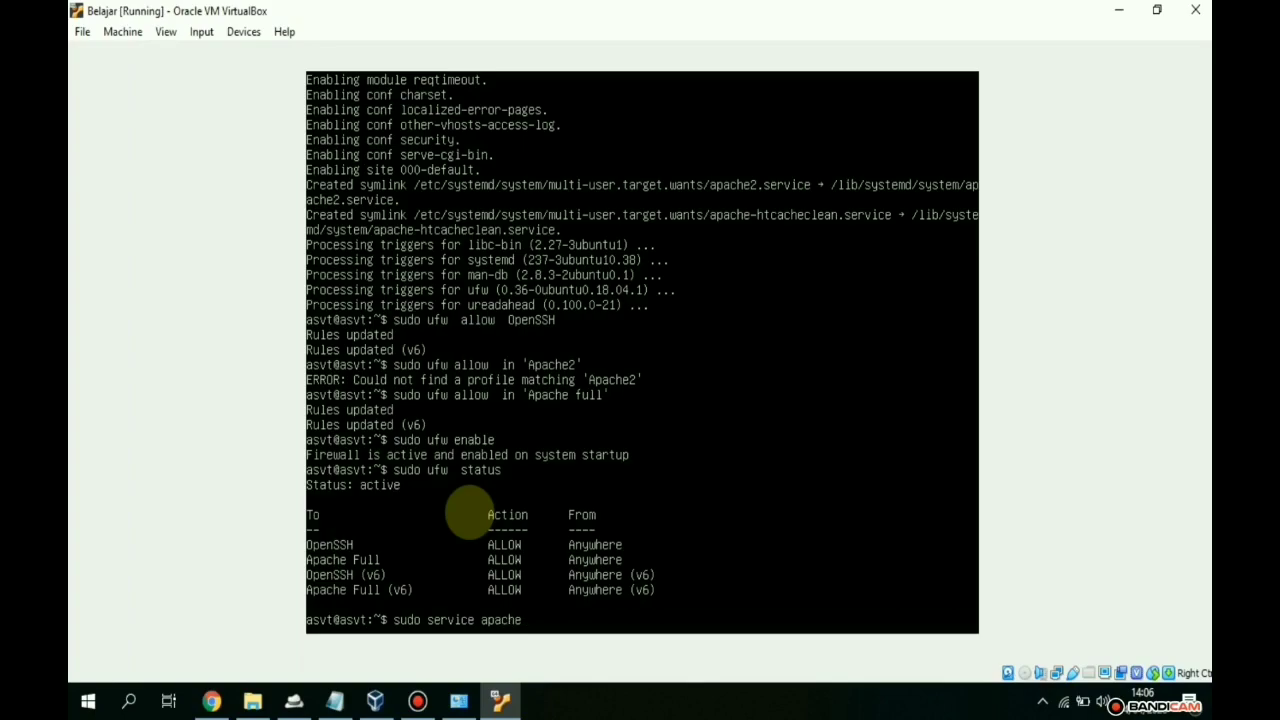
pyautogui.write(' st')
pyautogui.press('Left')
pyautogui.write('2')
pyautogui.write('ar')
pyautogui.write('t')
pyautogui.write('us')
pyautogui.press('Return')
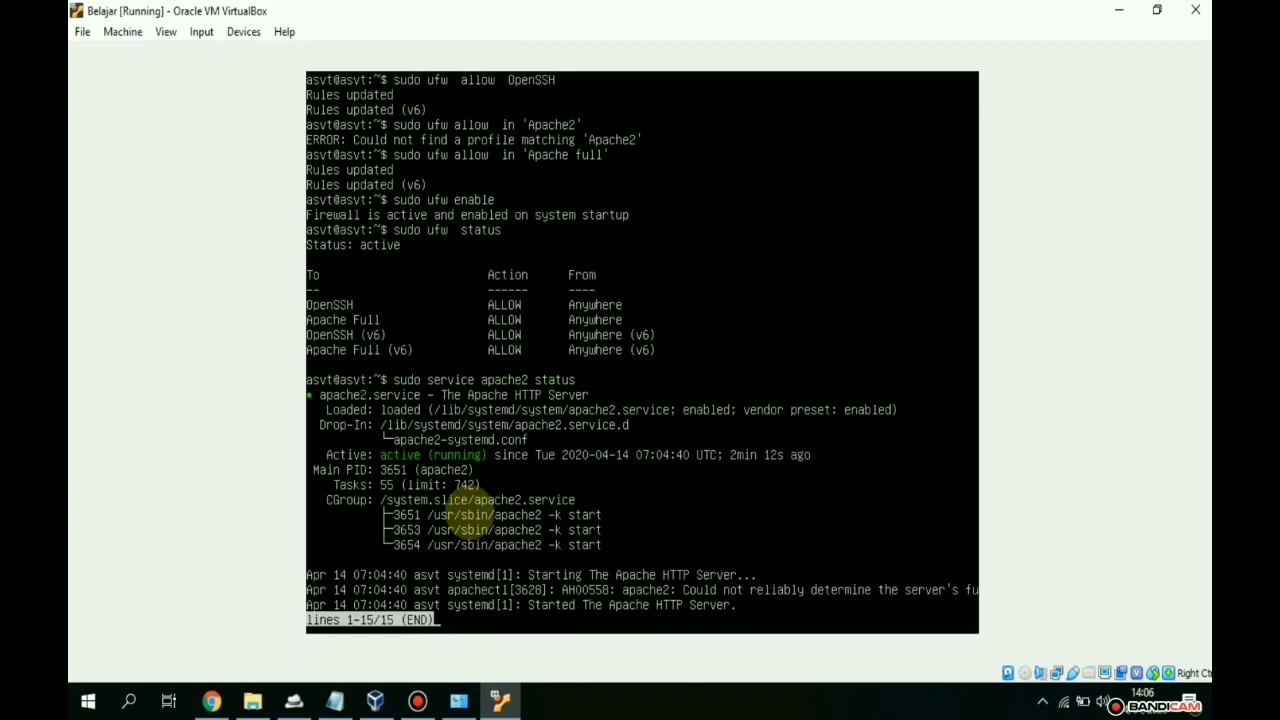
pyautogui.hotkey('ctrl', 'z')
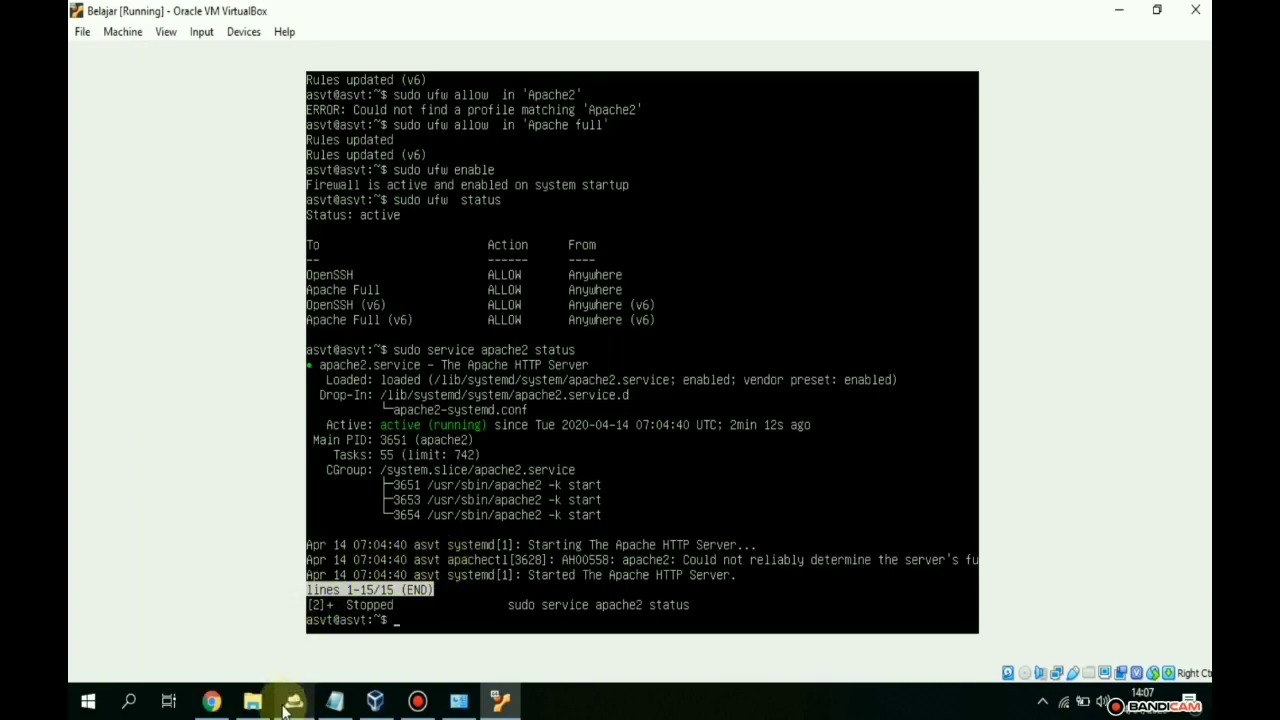
# - Confirm in Chrome that 192.168.1.15 shows the Apache2 'It works!' page, then return to VirtualBox
pyautogui.click(212, 703)
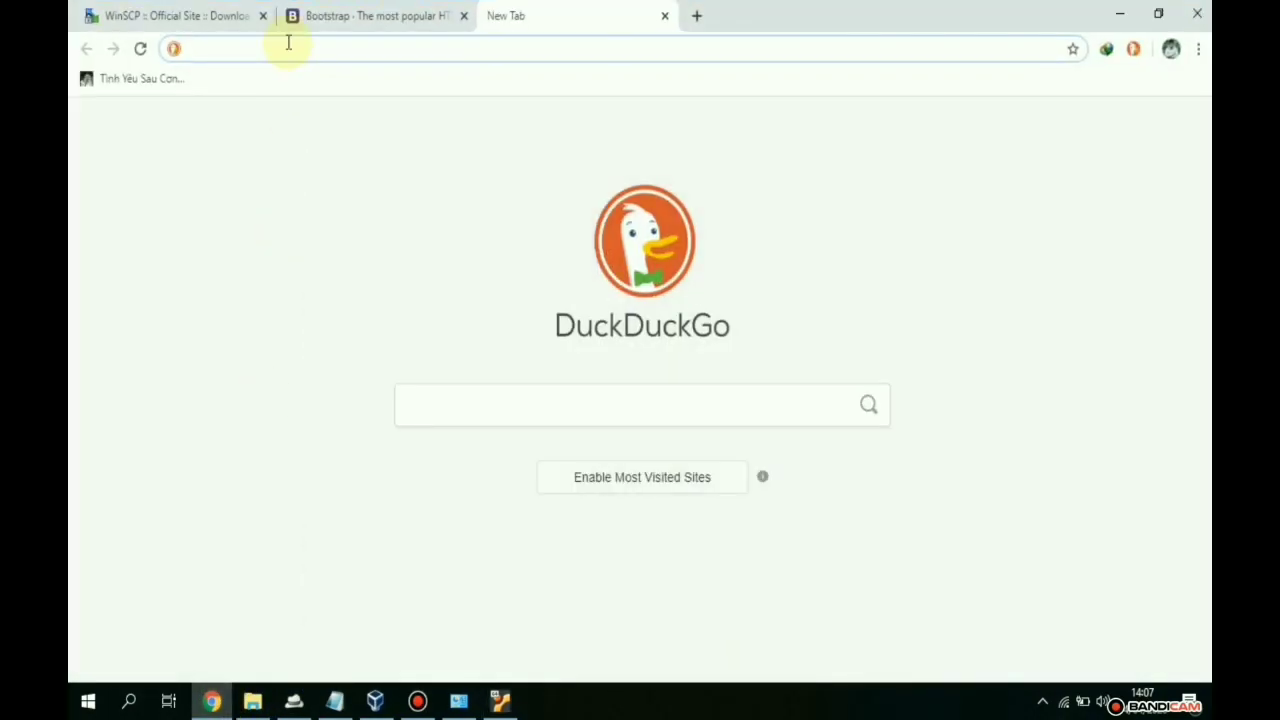
pyautogui.write('192')
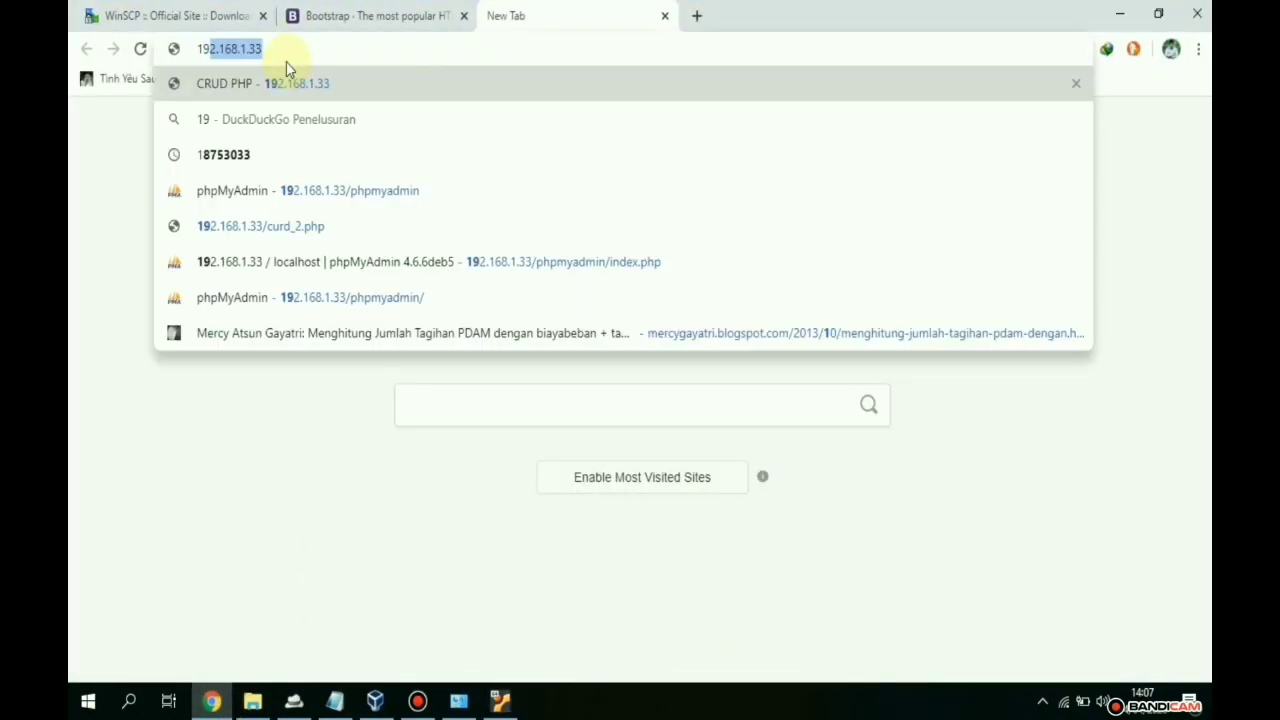
pyautogui.write('.168.')
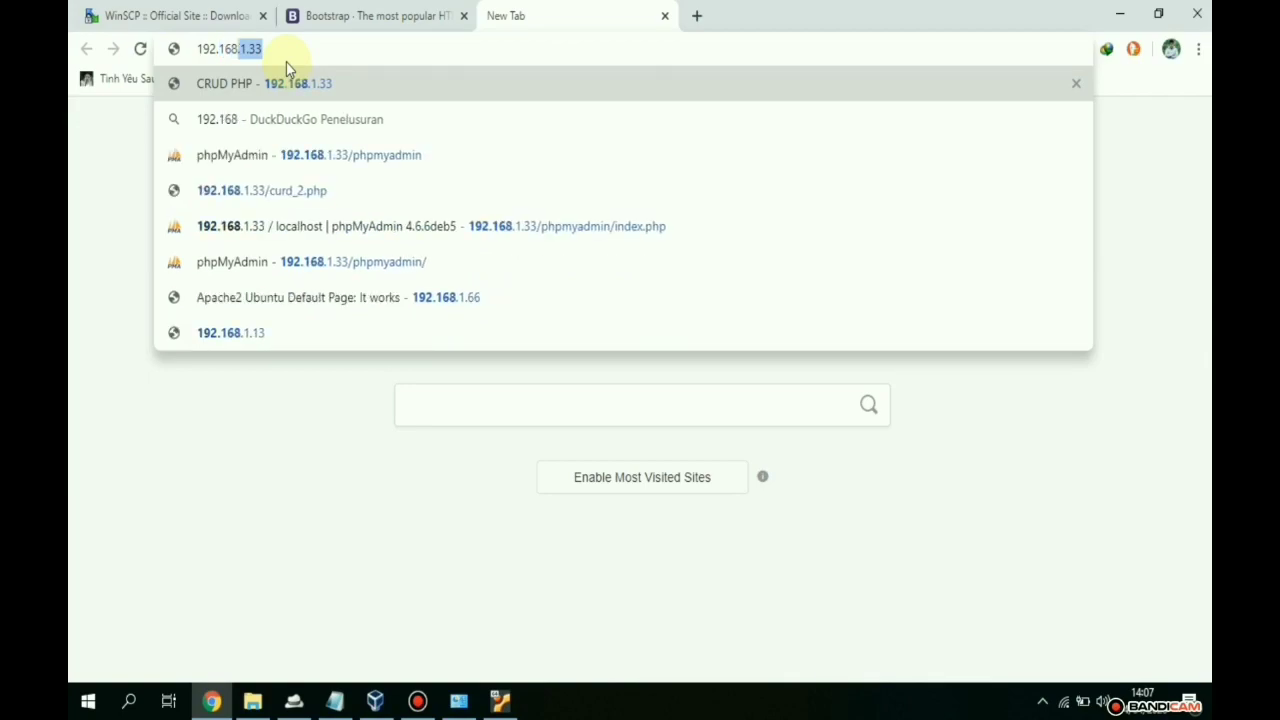
pyautogui.write('1.15')
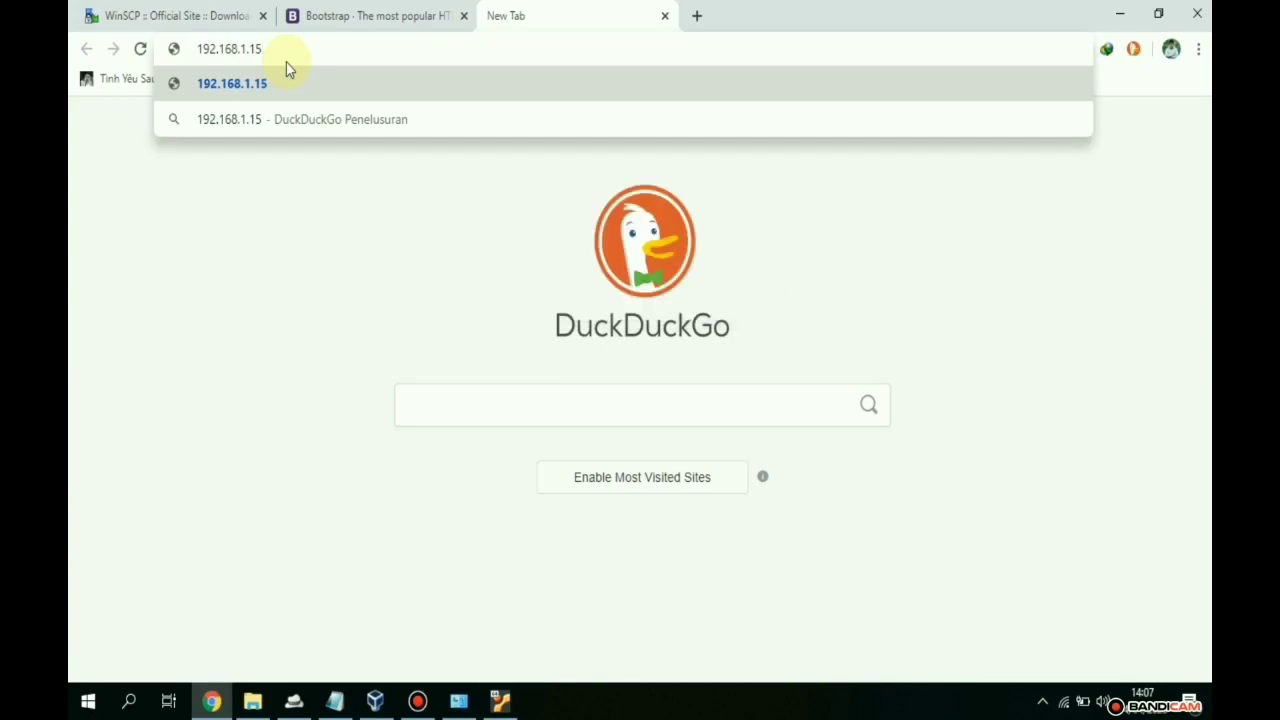
pyautogui.press('Return')
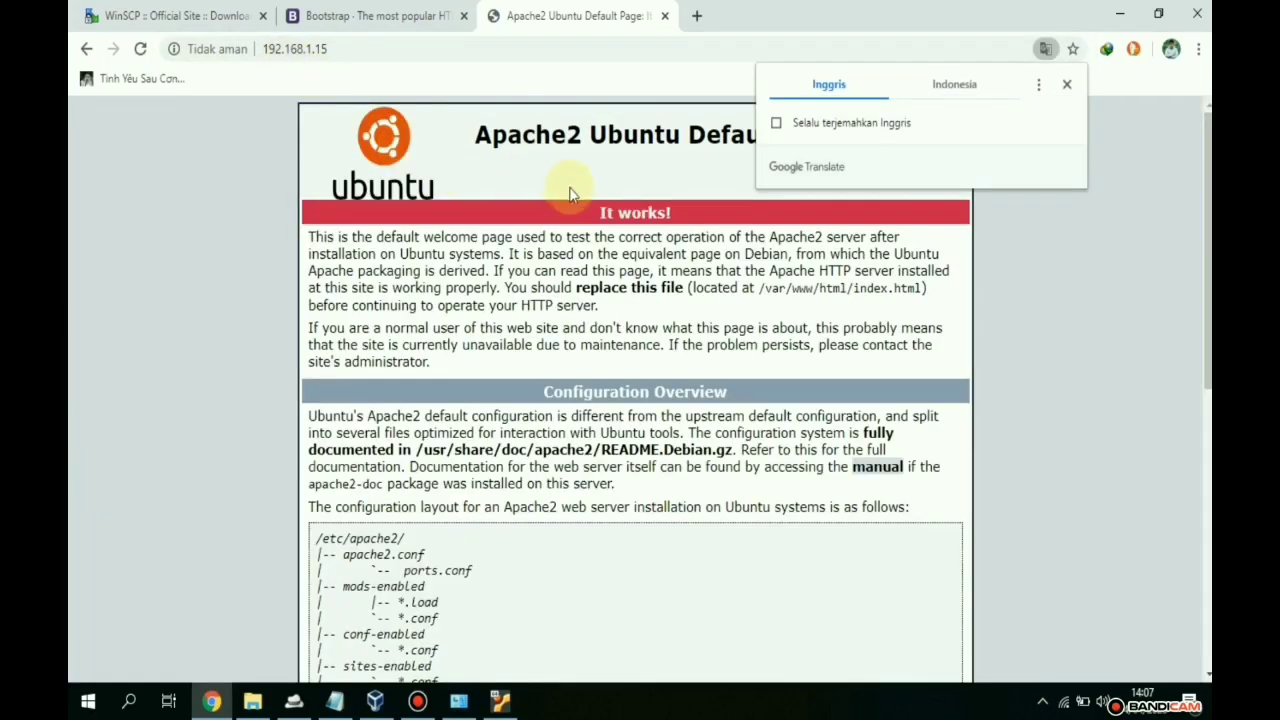
pyautogui.click(1067, 86)
pyautogui.scroll(-3, 575, 205)
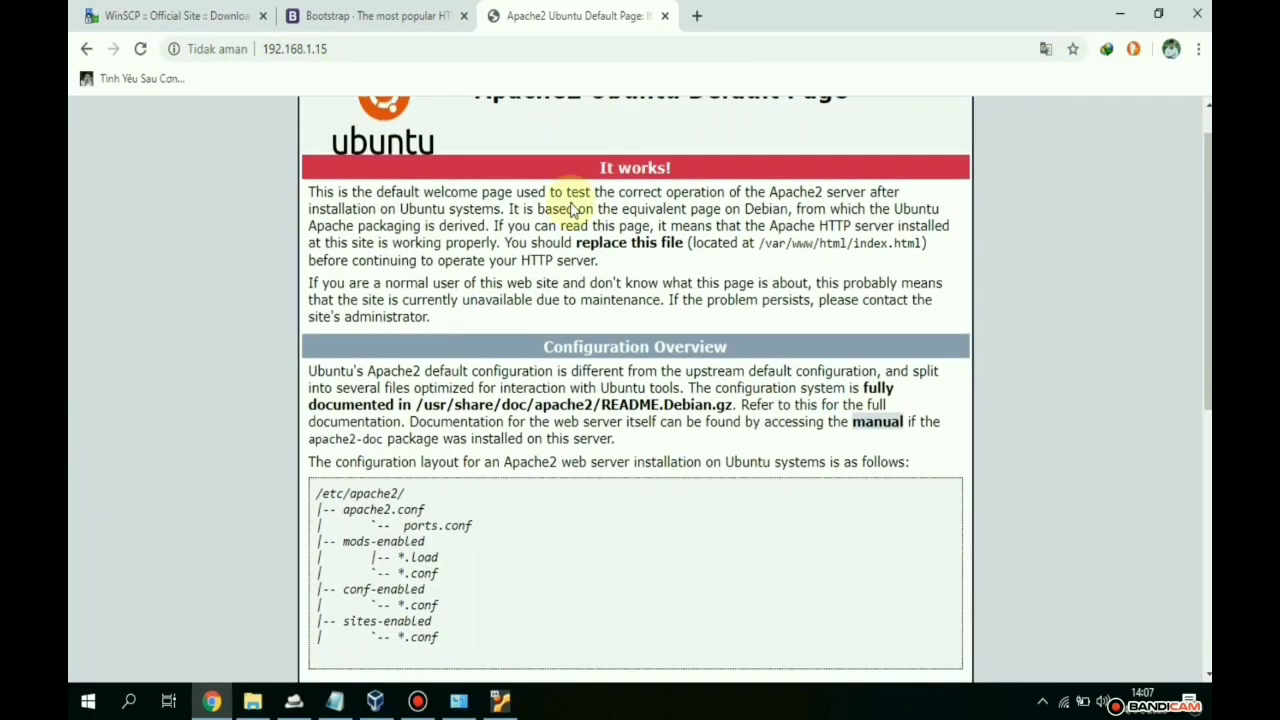
pyautogui.scroll(3, 572, 194)
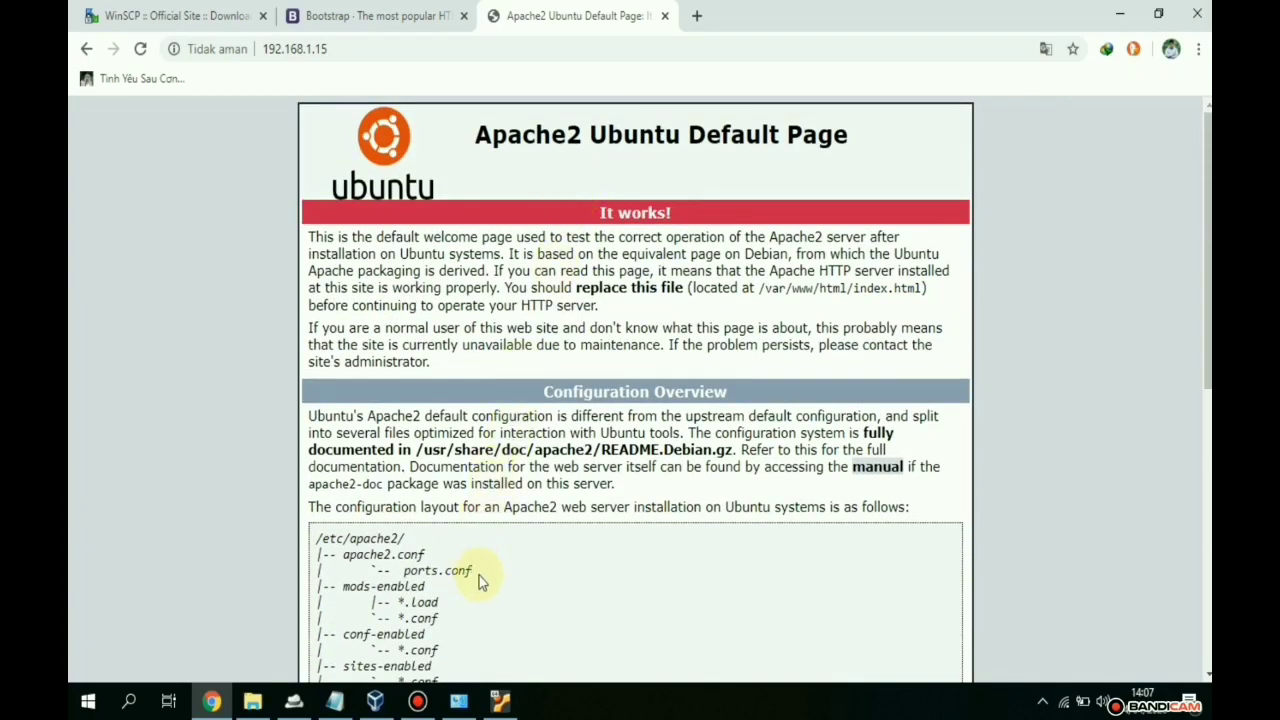
pyautogui.click(500, 701)
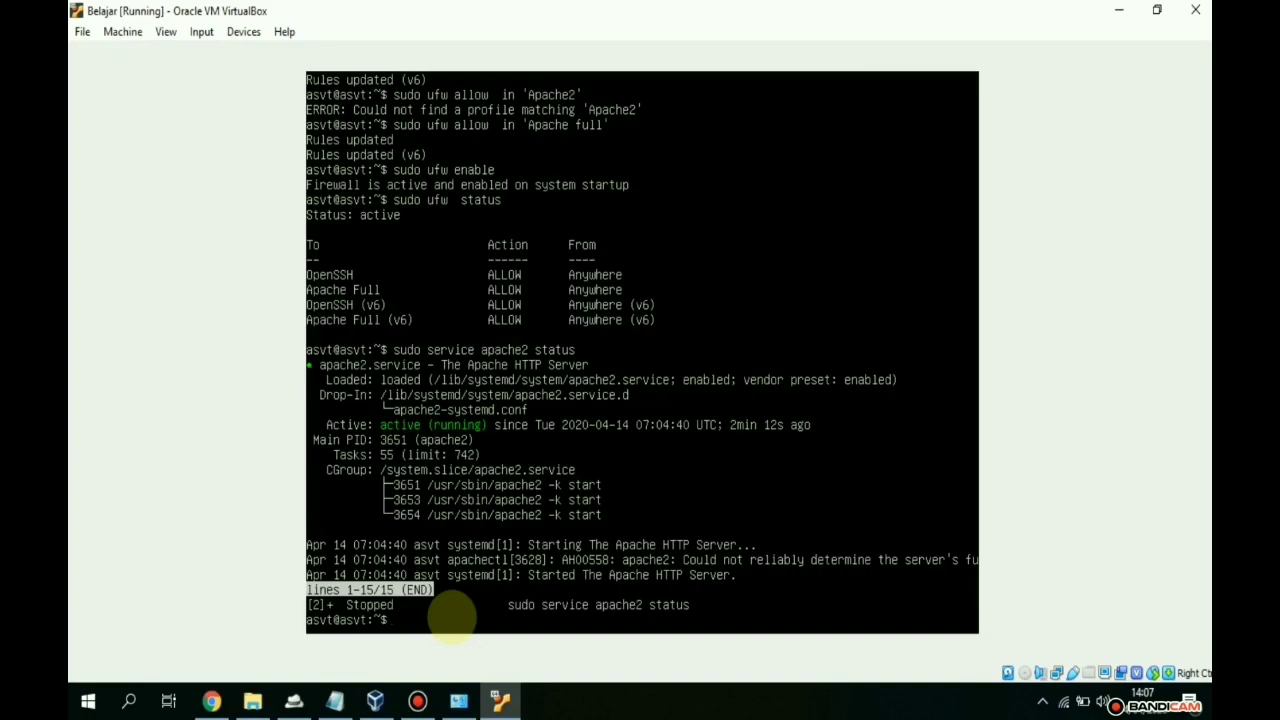
# - Run 'sudo apt install mysql-server' and answer Y to download its 21 new packages
pyautogui.write('sudo apt')
pyautogui.write('install mysql-server')
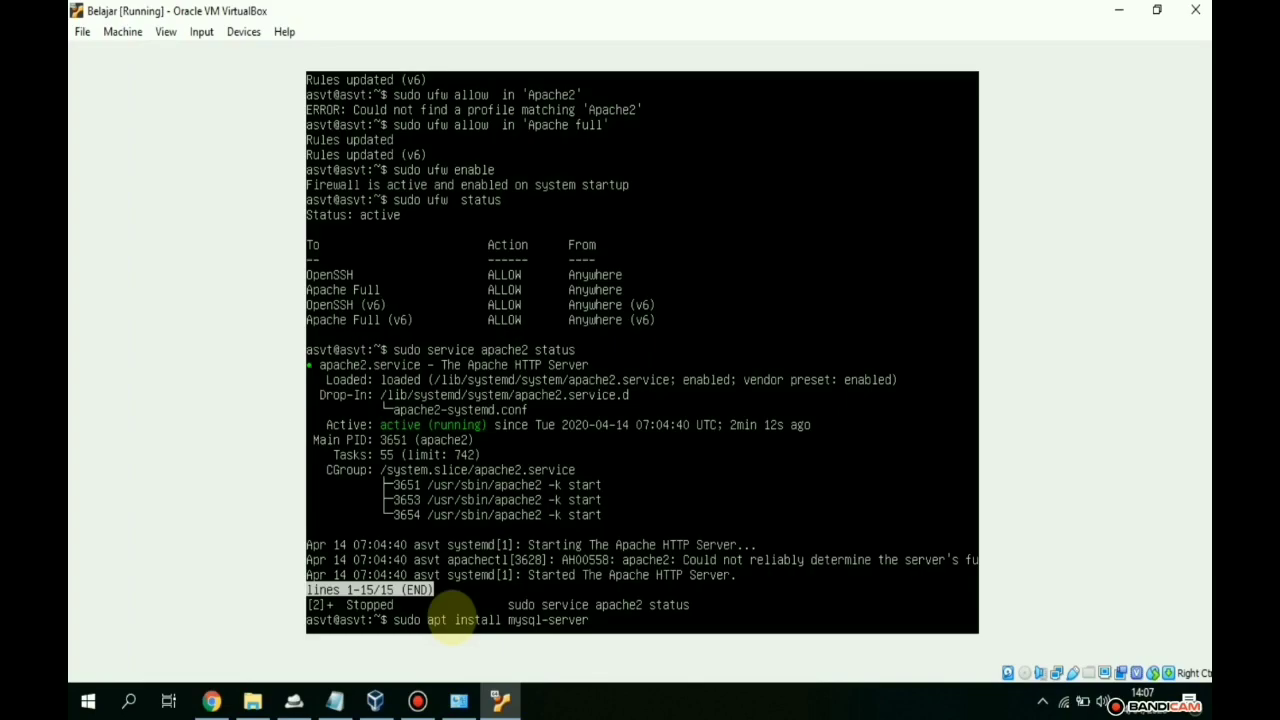
pyautogui.press('Return')
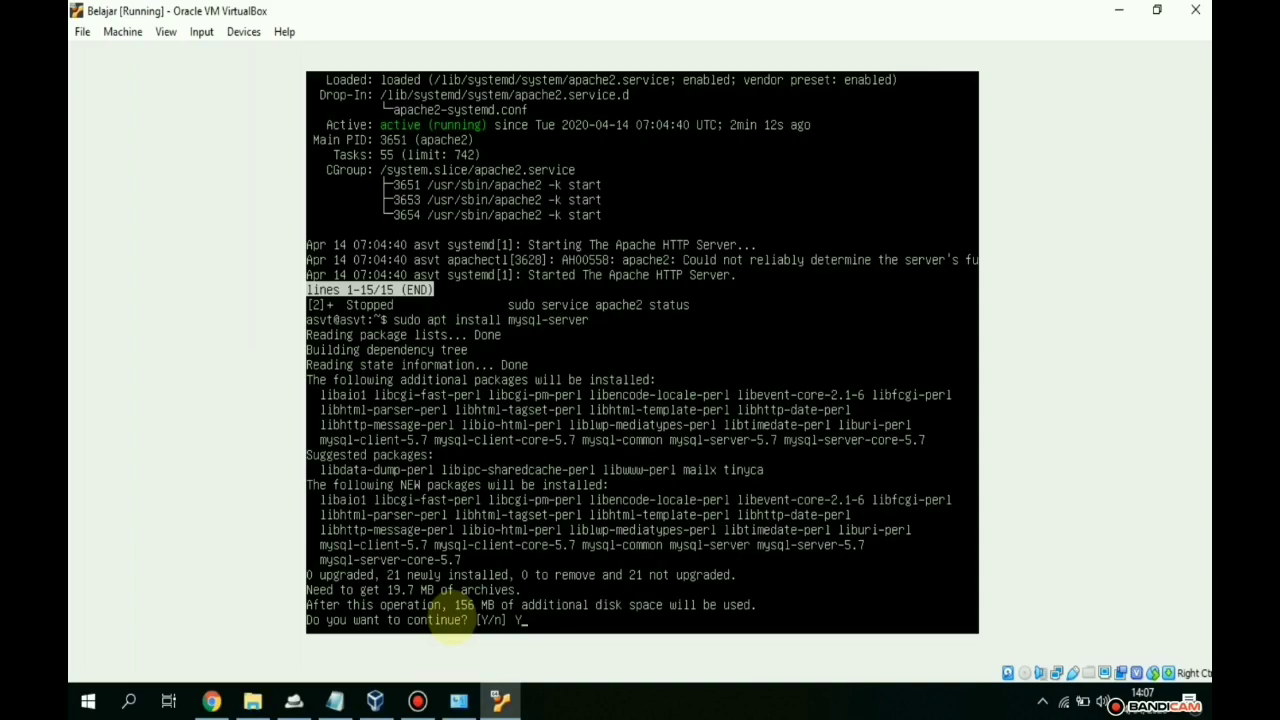
pyautogui.write('Y')
pyautogui.press('Return')
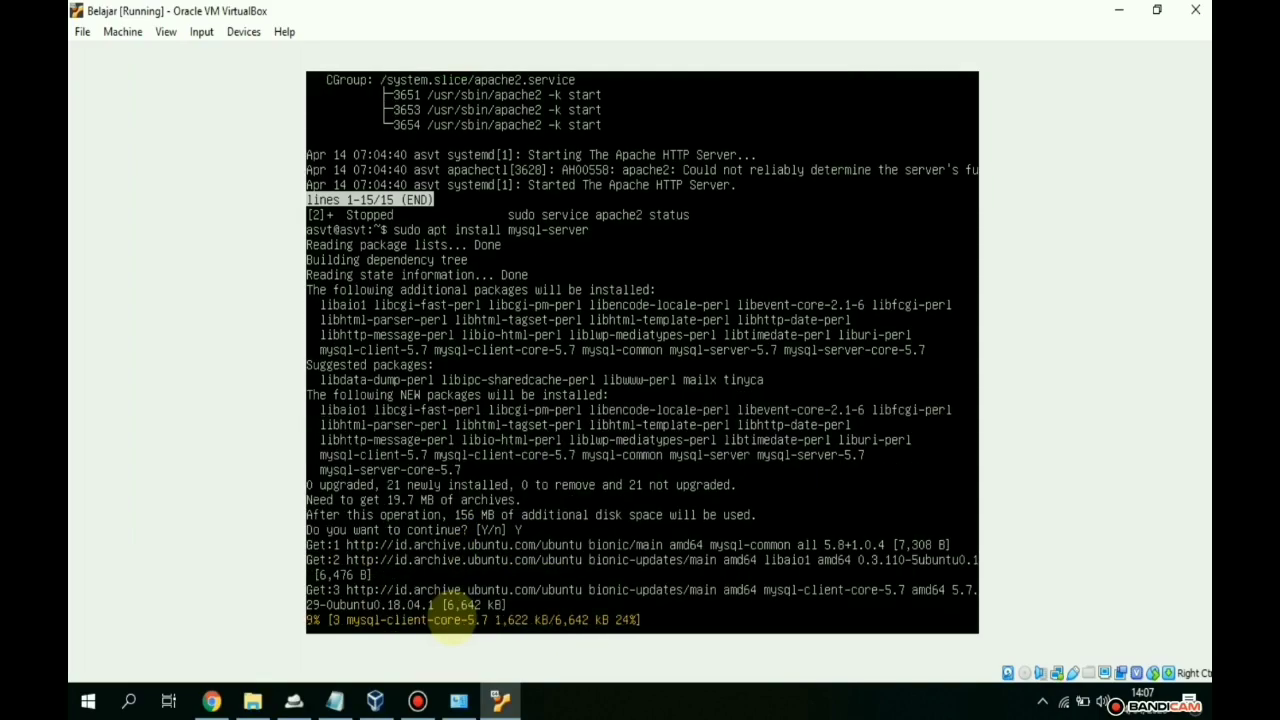
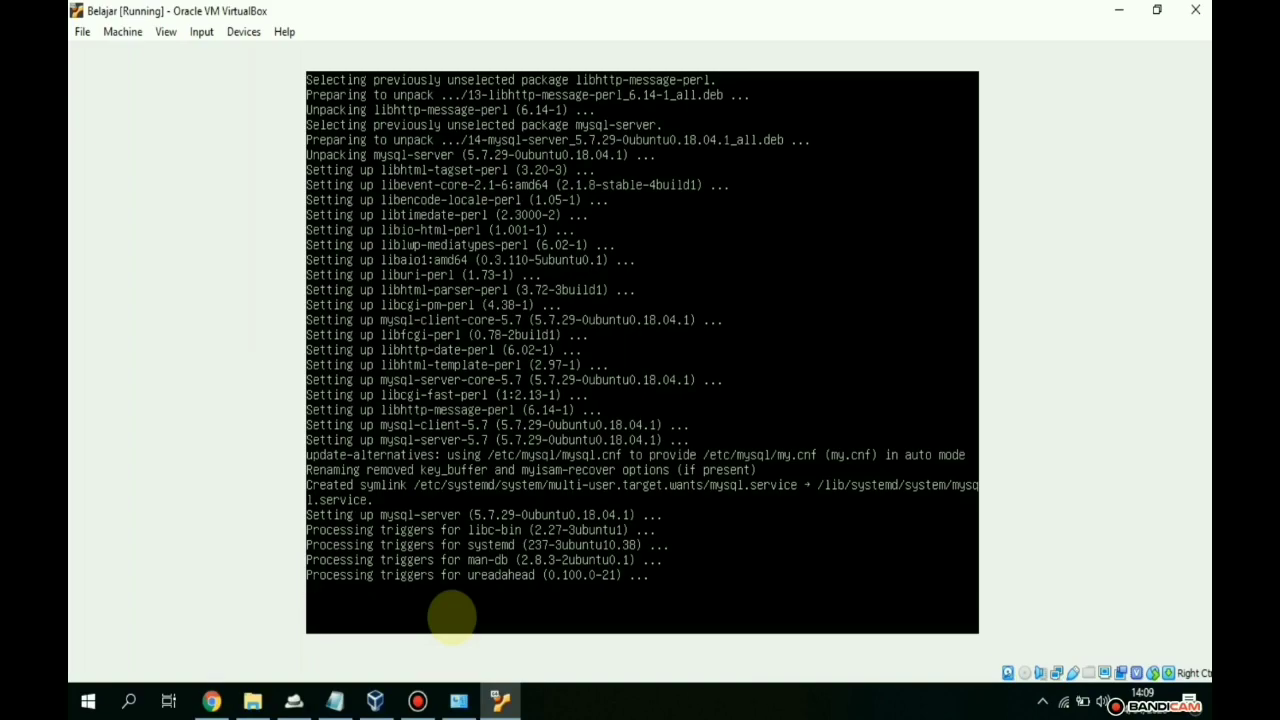
# - After the MySQL server install finishes, type sudo mysql_secure_installation at a fresh prompt
pyautogui.press('Return')
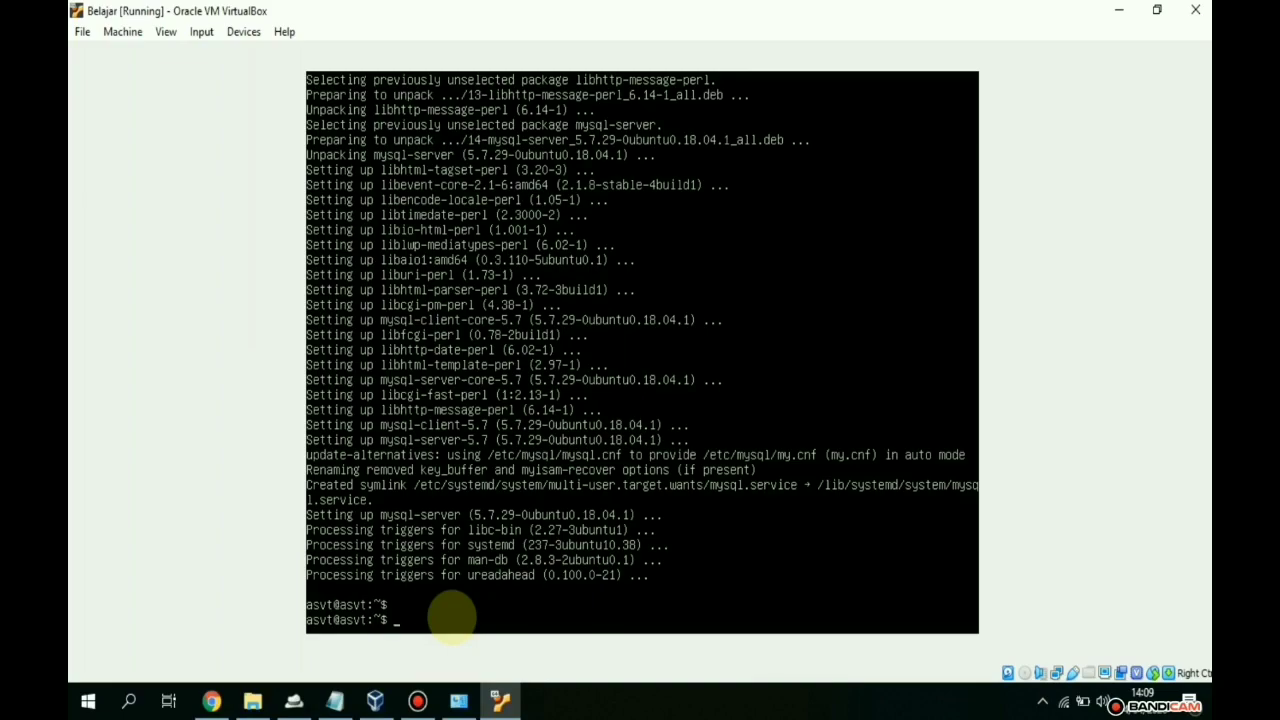
pyautogui.write('sudo mysql_secure_installation')
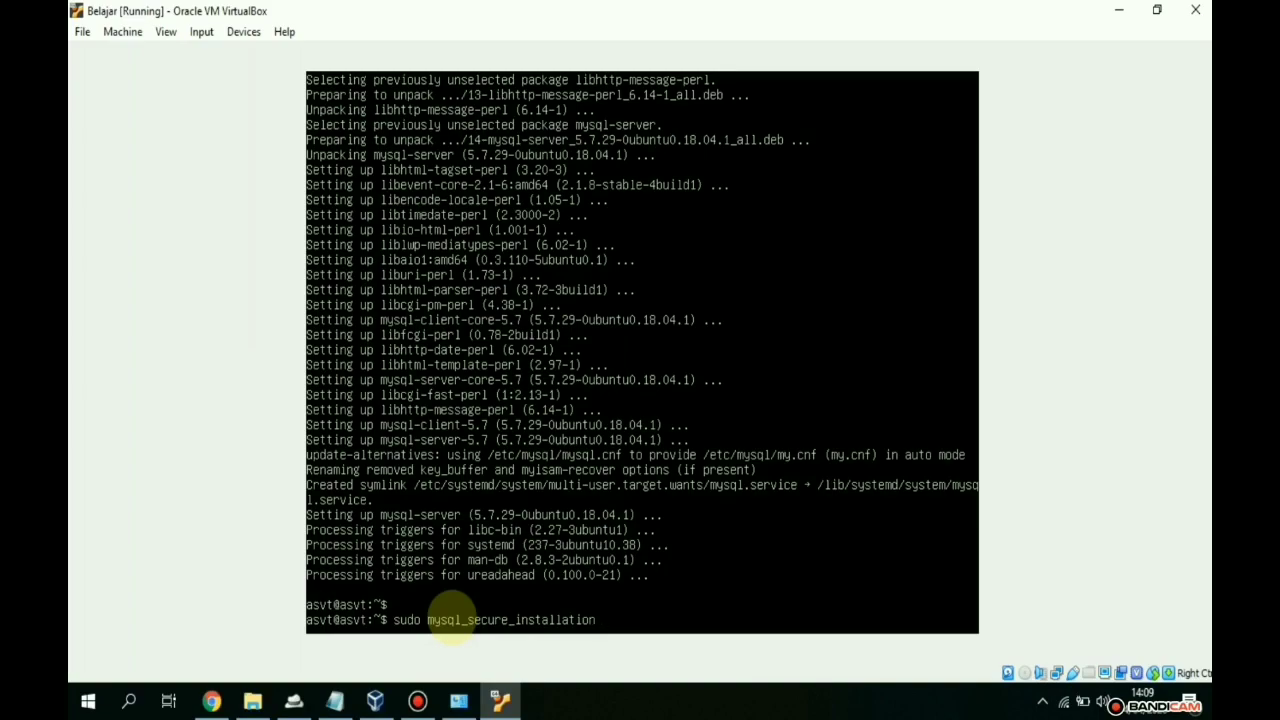
# - Run mysql_secure_installation, decline the password validation plugin, and set the MySQL root password
pyautogui.press('Return')
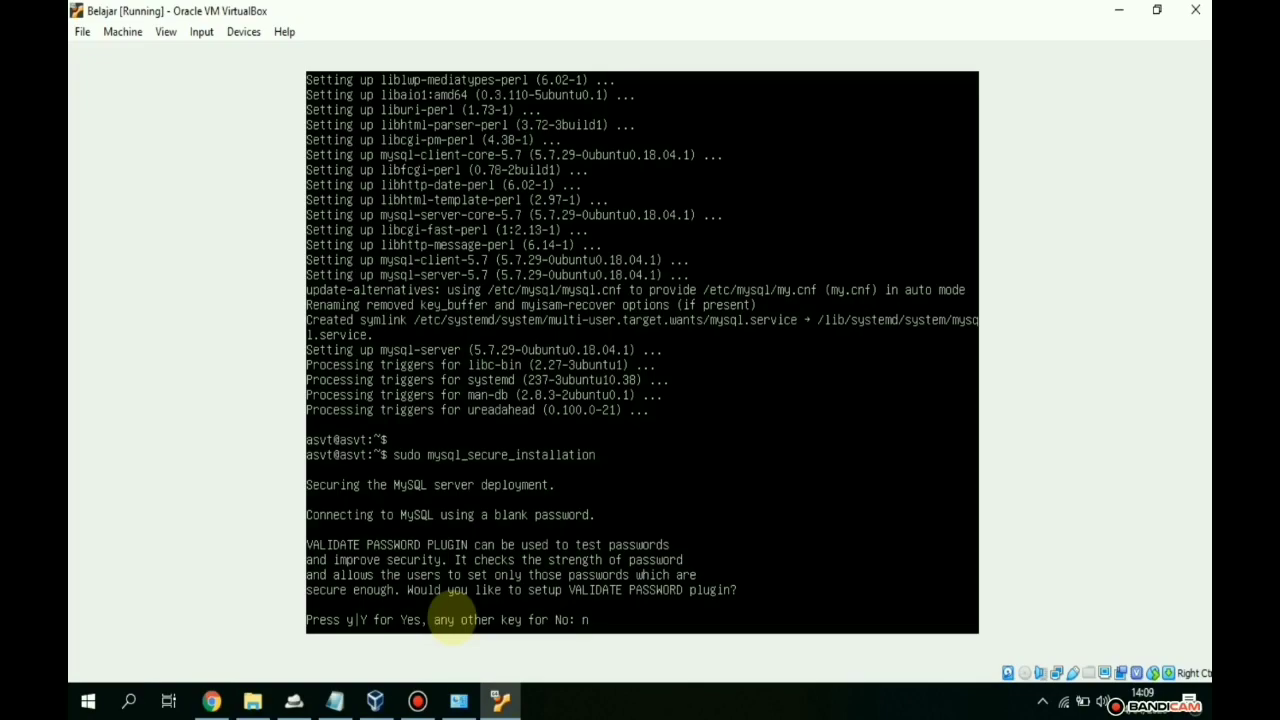
pyautogui.write('n')
pyautogui.press('Return')
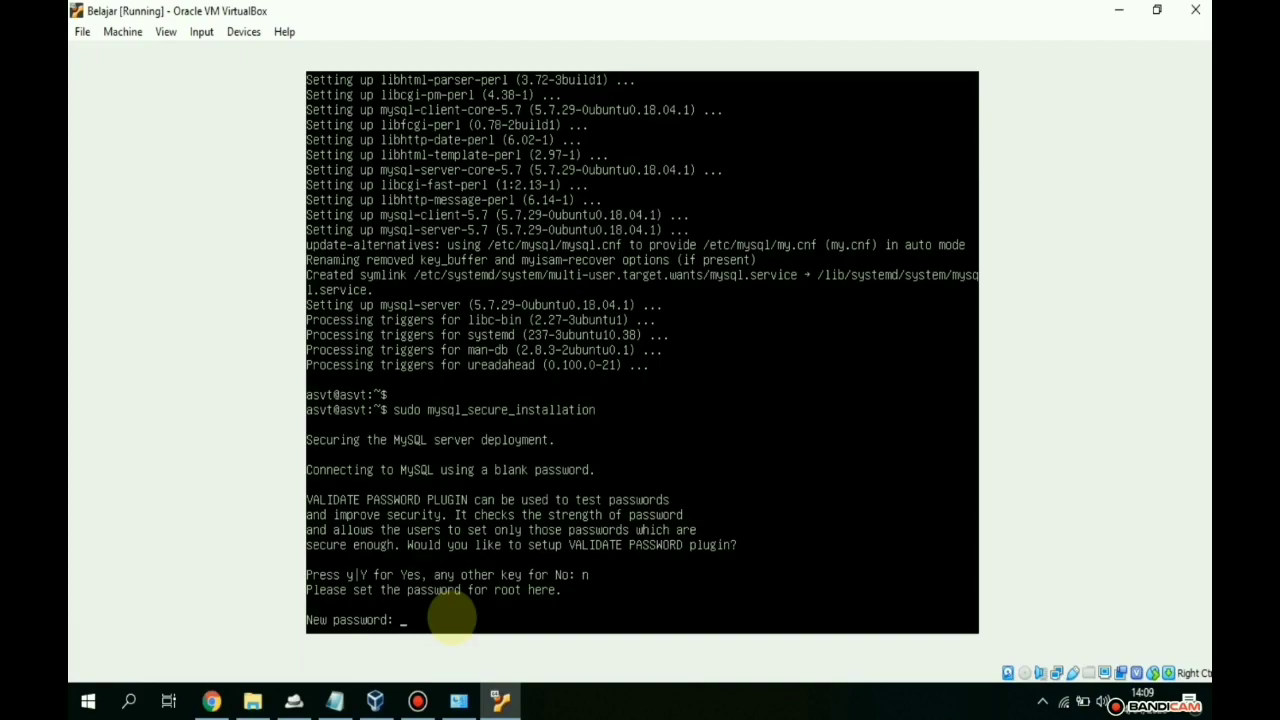
pyautogui.press('Return')
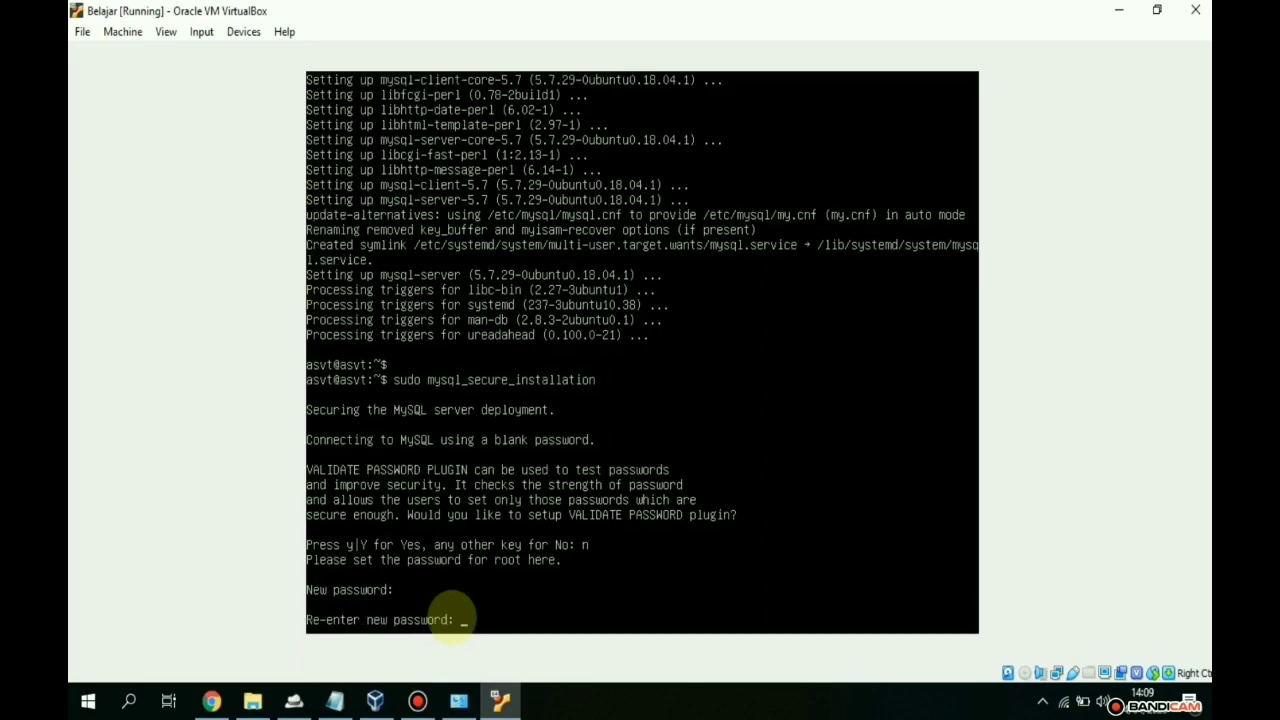
pyautogui.press('Return')
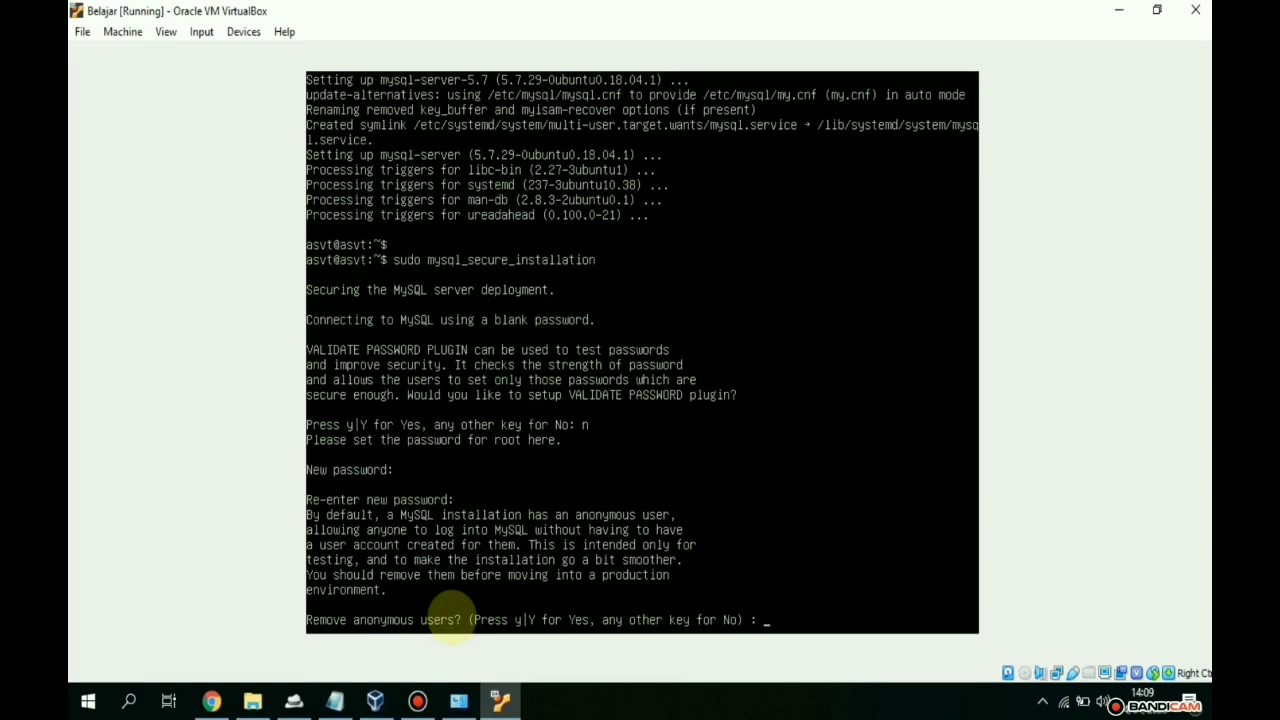
# - Remove anonymous users, disallow remote root login, drop the test database, and reload privilege tables
pyautogui.write('y')
pyautogui.press('Return')
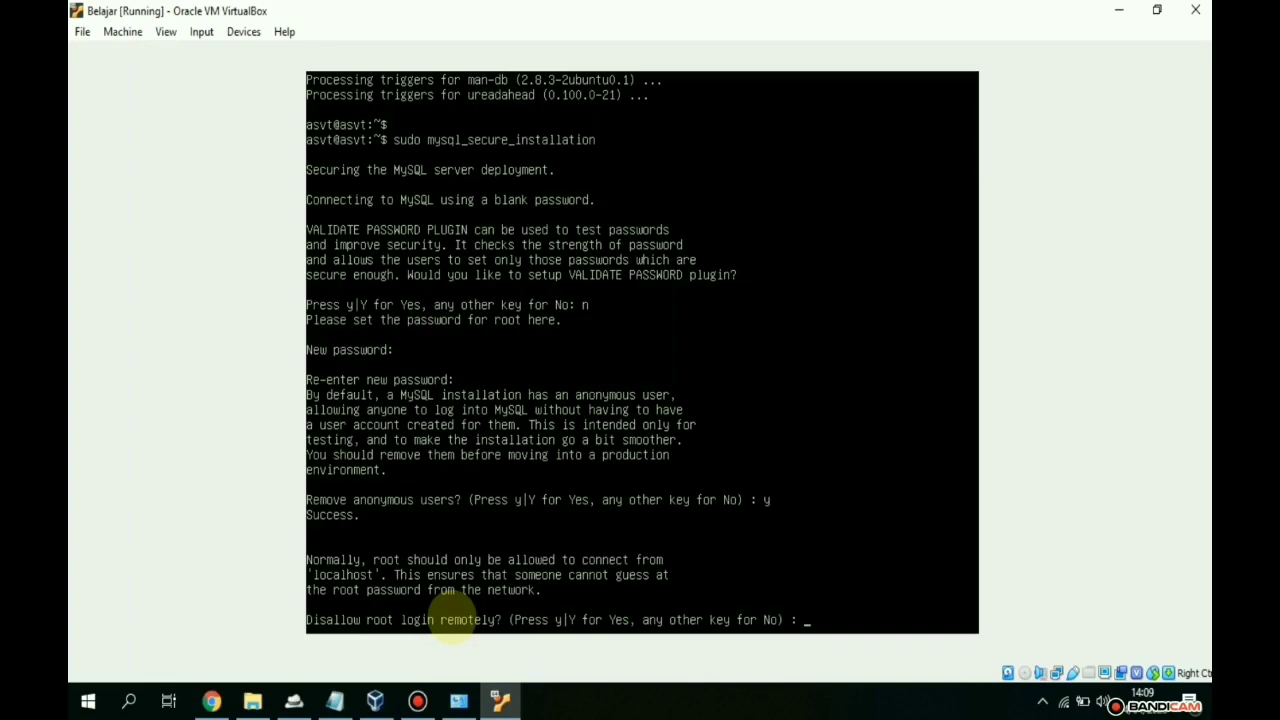
pyautogui.write('y')
pyautogui.press('Return')
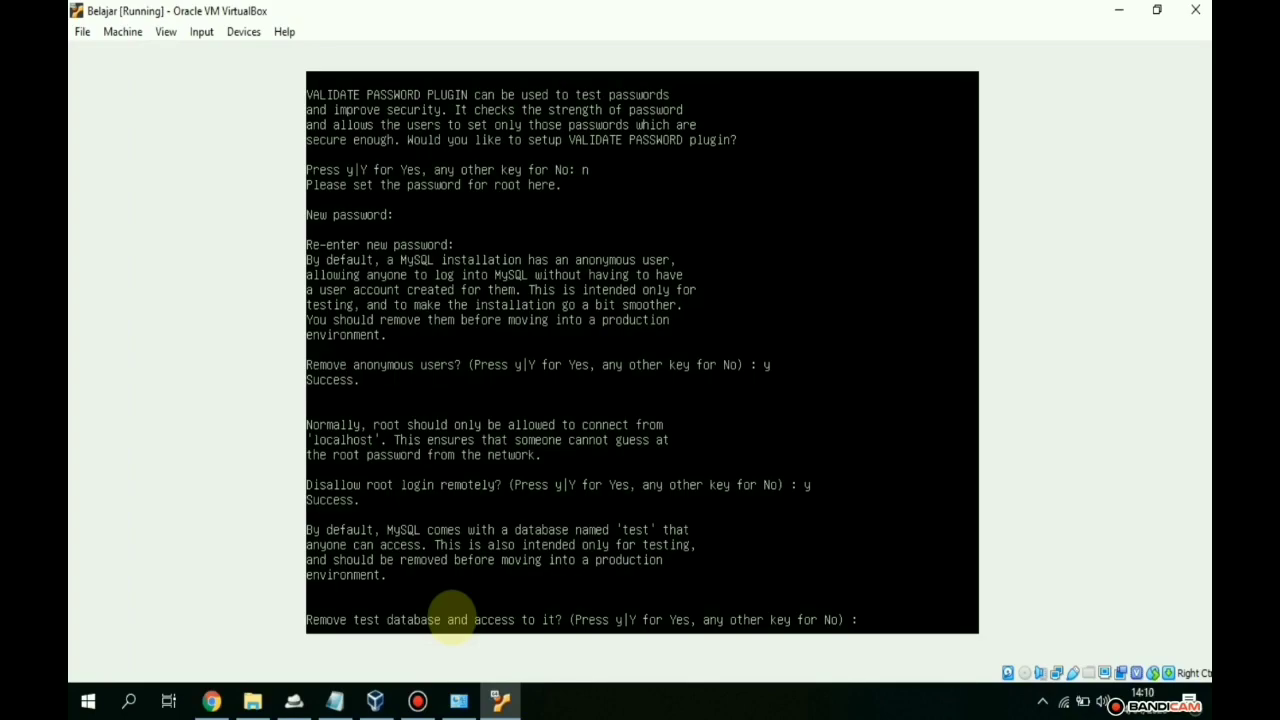
pyautogui.write('y')
pyautogui.press('Return')
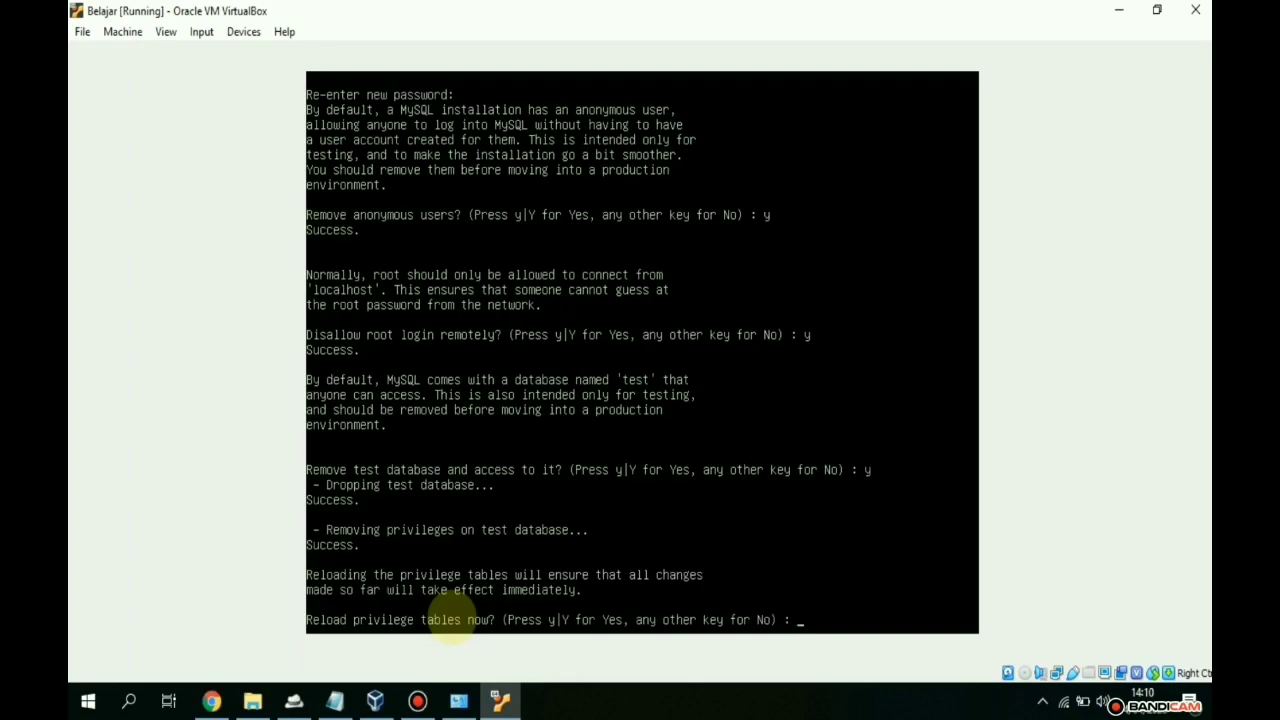
pyautogui.write('y')
pyautogui.press('Return')
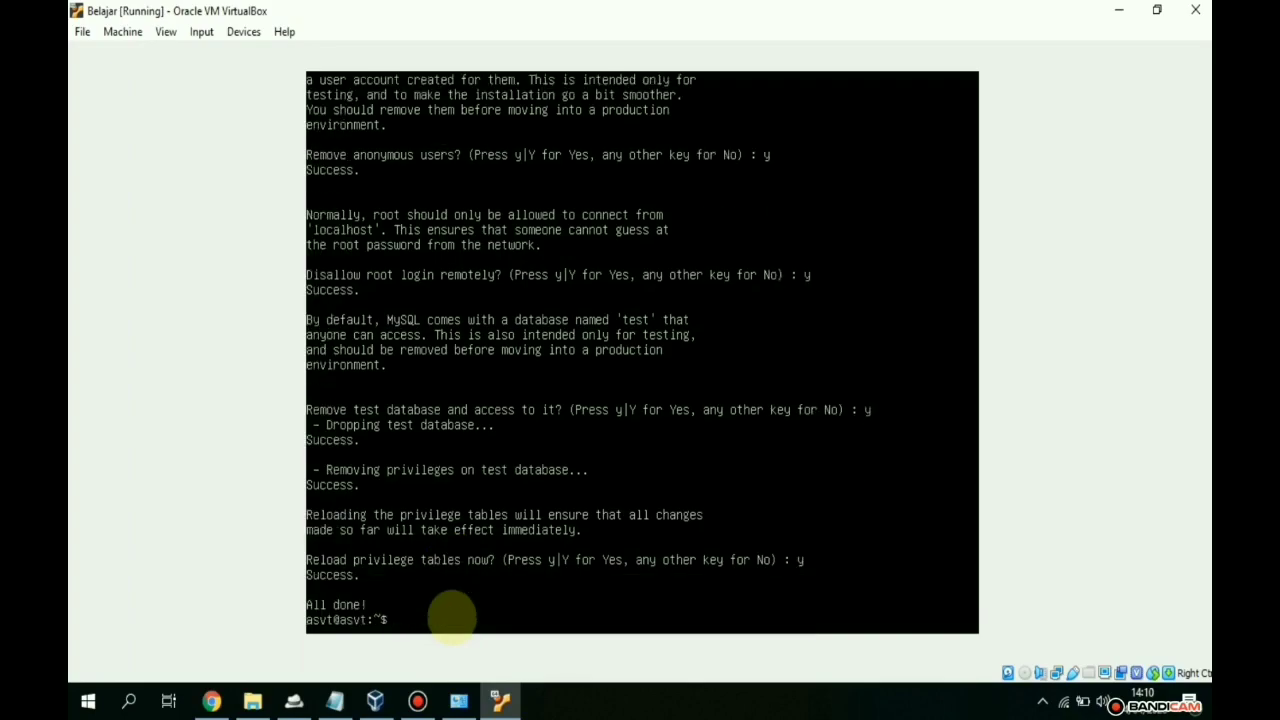
pyautogui.press('Return')
# - Run sudo mysqladmin -p -u root version and enter the root password to confirm MySQL 5.7.29 is running
pyautogui.write('s')
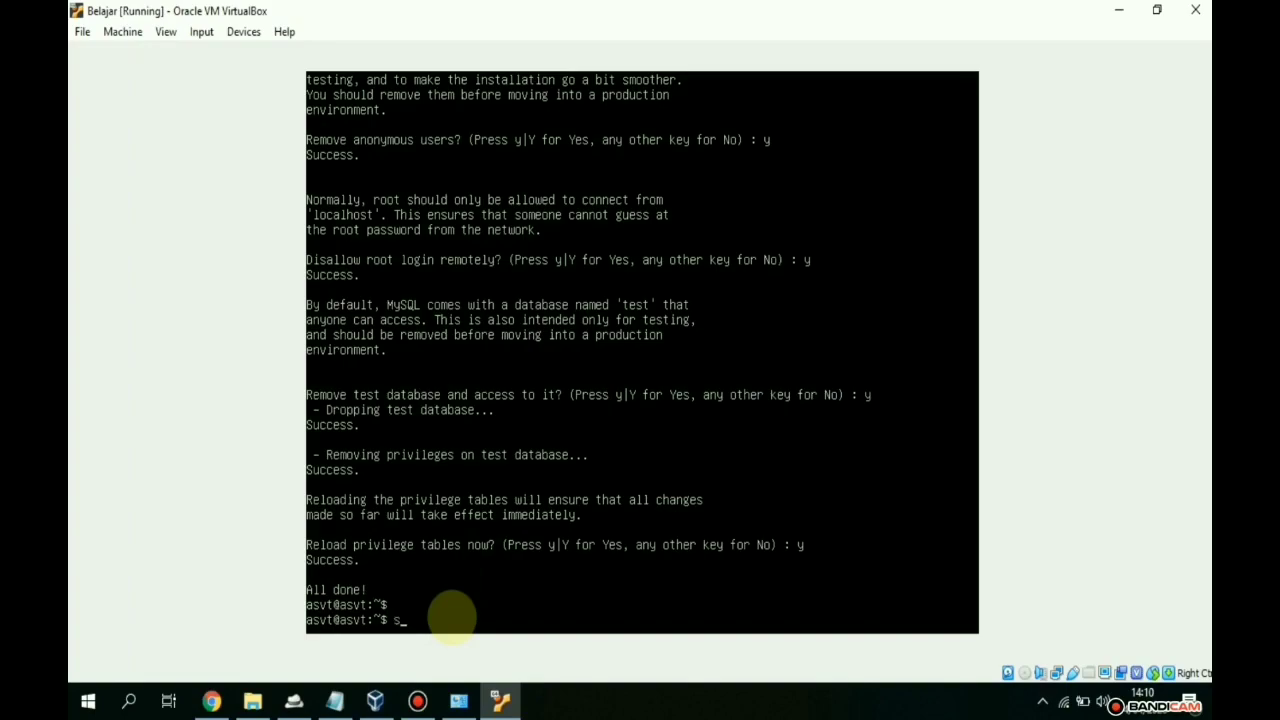
pyautogui.write('udo mysqlaladmin')
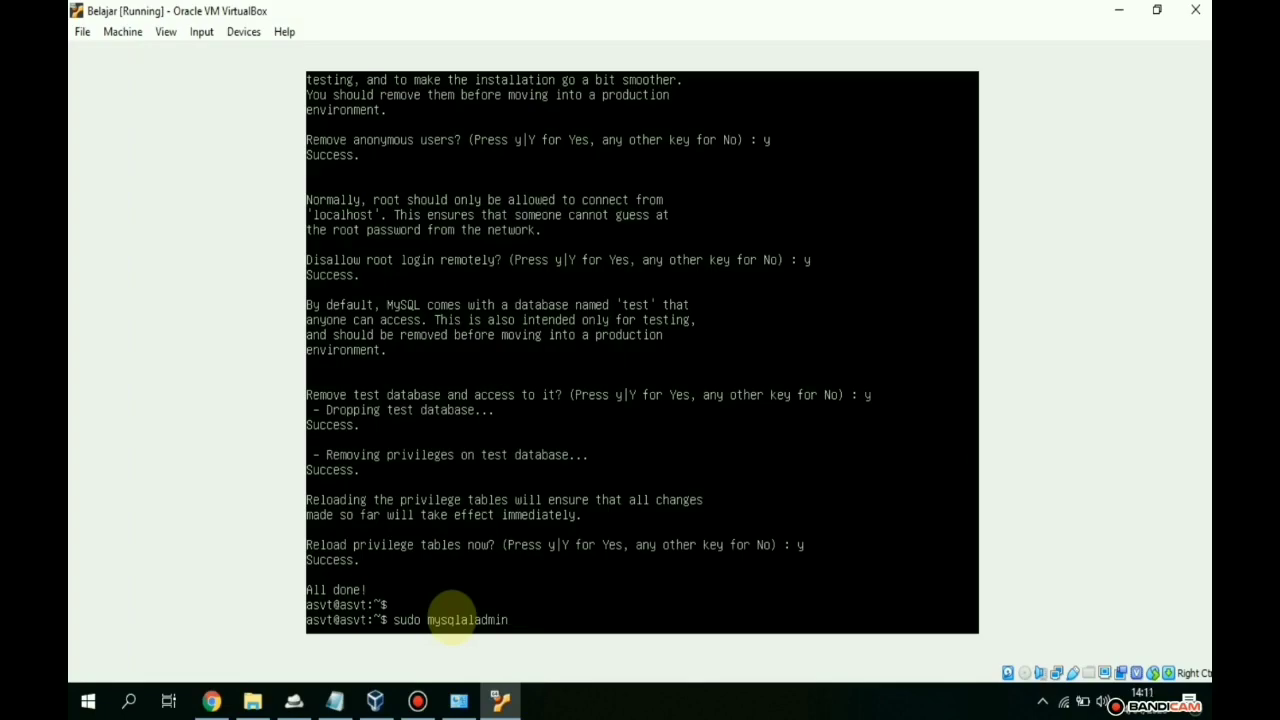
pyautogui.press('BackSpace')
pyautogui.press('BackSpace')
pyautogui.press('BackSpace')
pyautogui.press('BackSpace')
pyautogui.press('BackSpace')
pyautogui.press('BackSpace')
pyautogui.press('BackSpace')
pyautogui.press('BackSpace')
pyautogui.write('ladmin')
pyautogui.write(' -p')
pyautogui.write(' -u')
pyautogui.write(' ro')
pyautogui.write('ot ot')
pyautogui.press('BackSpace')
pyautogui.press('BackSpace')
pyautogui.write('version')
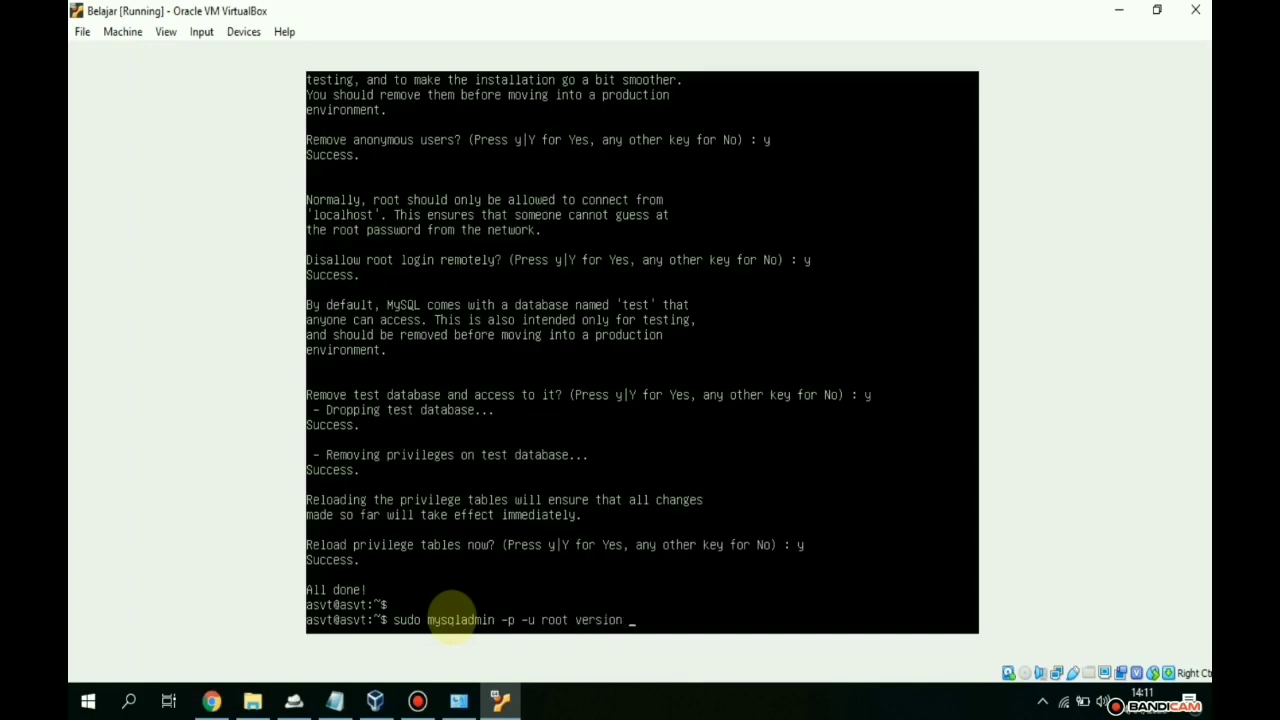
pyautogui.press('Return')
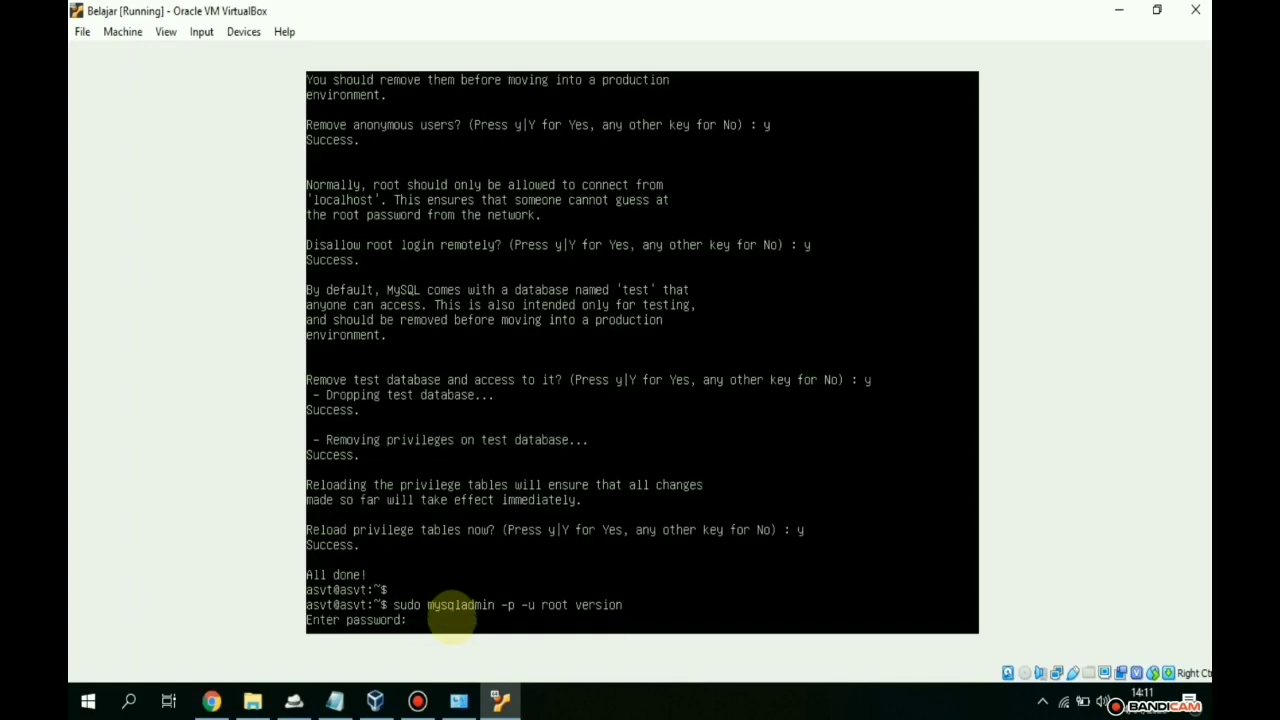
pyautogui.press('Return')
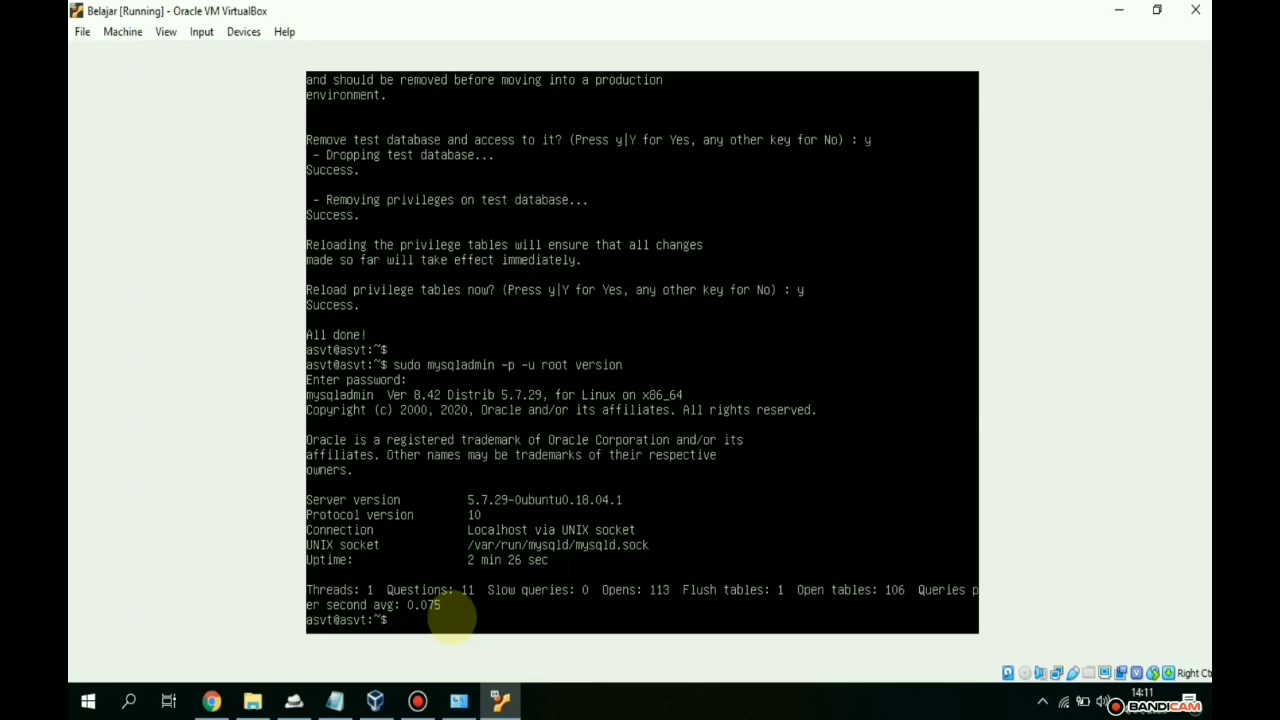
pyautogui.write('sudo apt install  php libap')
# - Install php, libapache2-mod-php and php-mysql with apt, answering Y to continue
pyautogui.write('ache2')
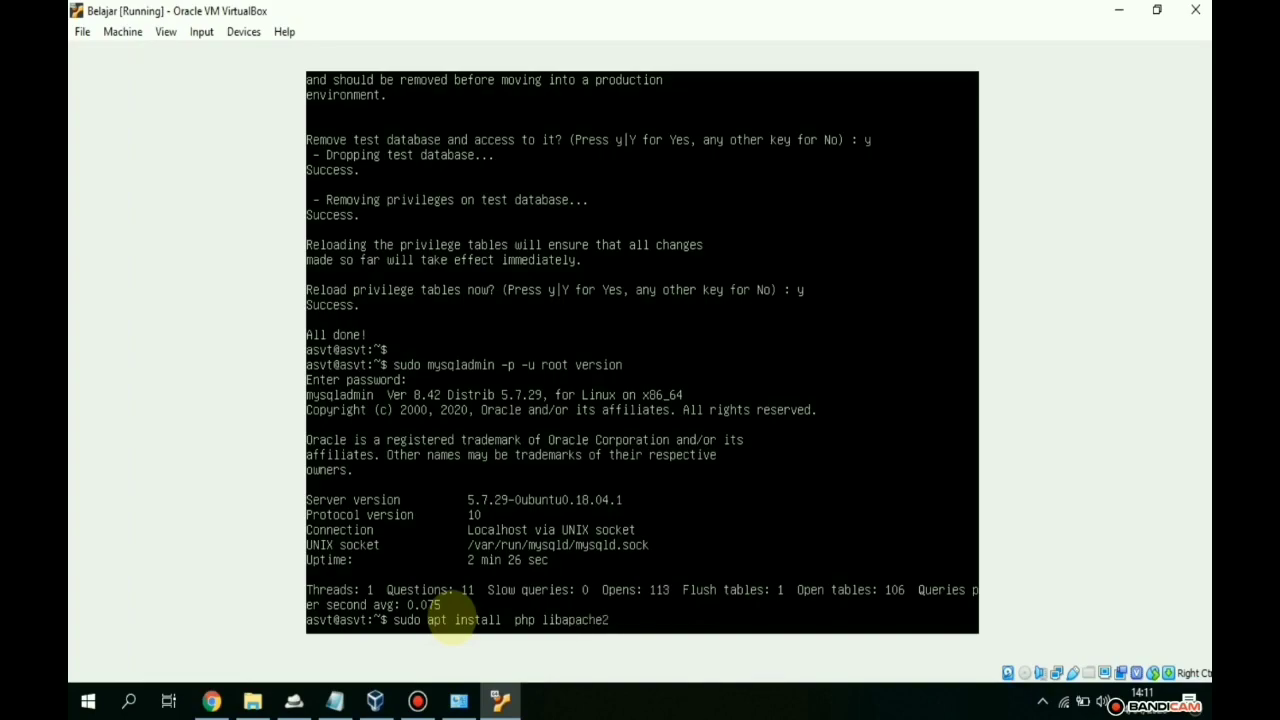
pyautogui.write('-mod')
pyautogui.write('-php php-mysq')
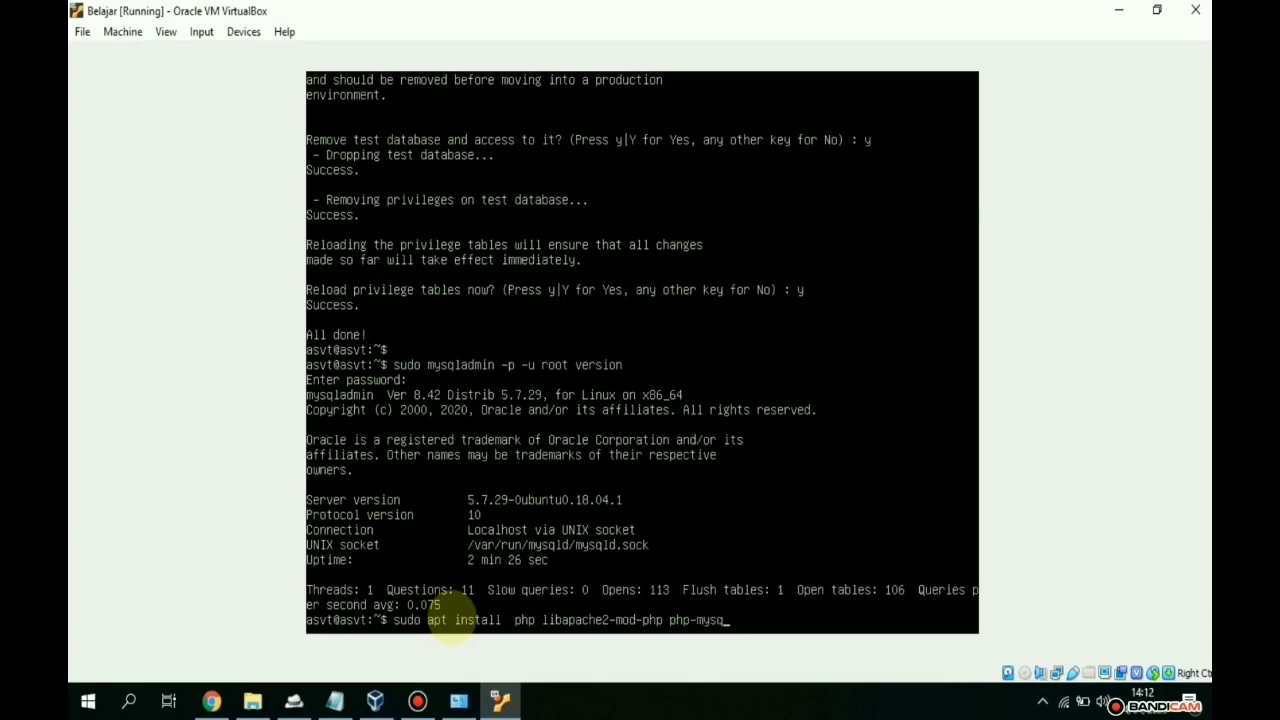
pyautogui.write('l')
pyautogui.press('Return')
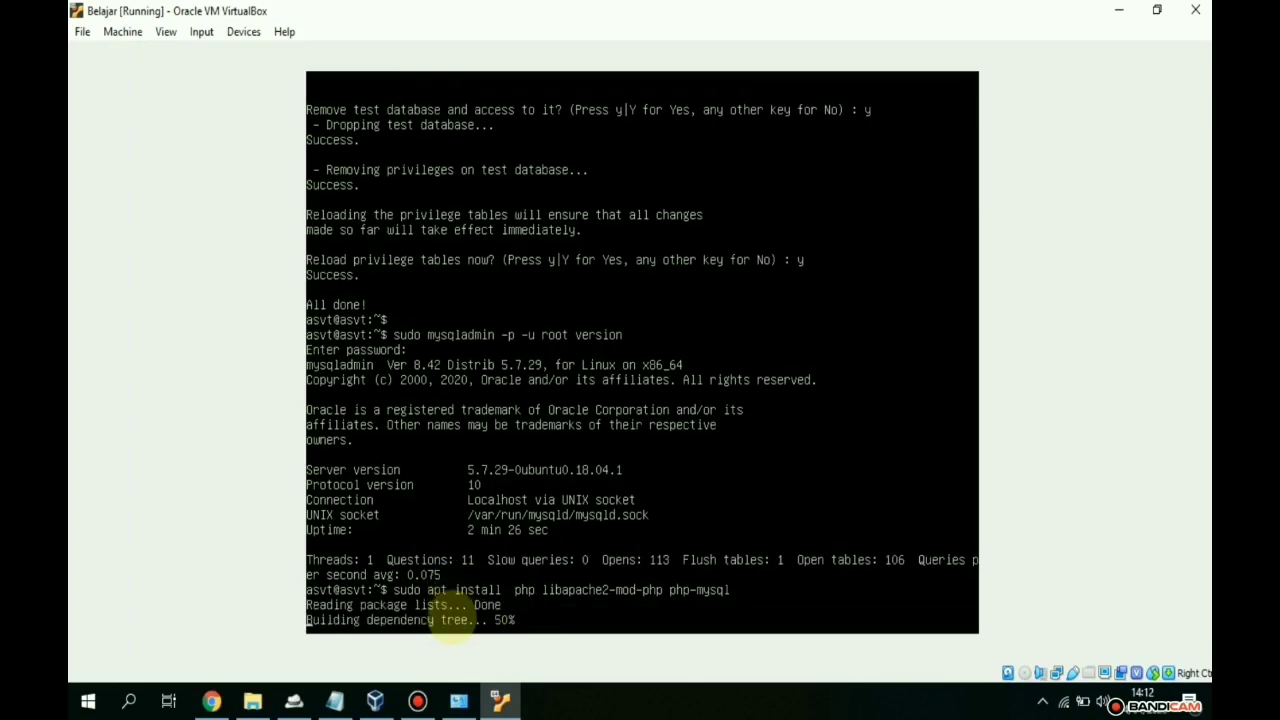
pyautogui.write('Y')
pyautogui.press('Return')
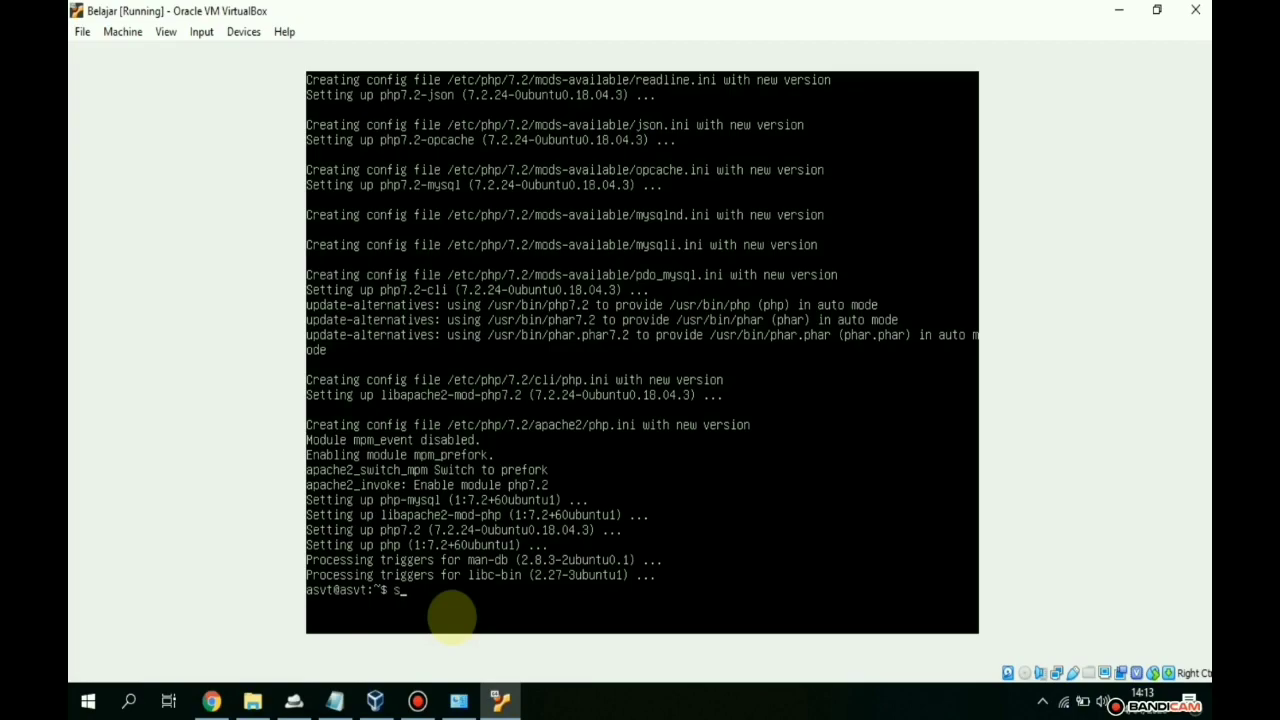
# - Confirm php -version reports PHP 7.2.24, then enter sudo apt install phpmyadmin
pyautogui.write('php -version')
pyautogui.press('Return')
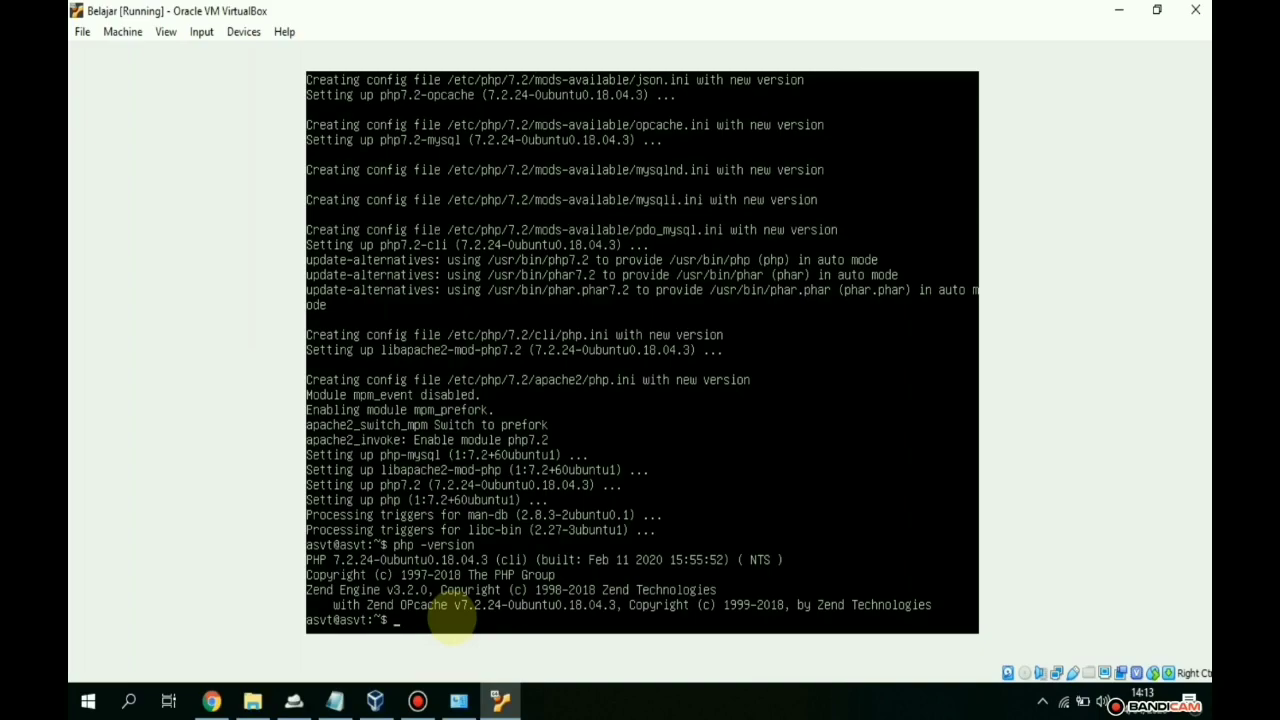
pyautogui.press('Return')
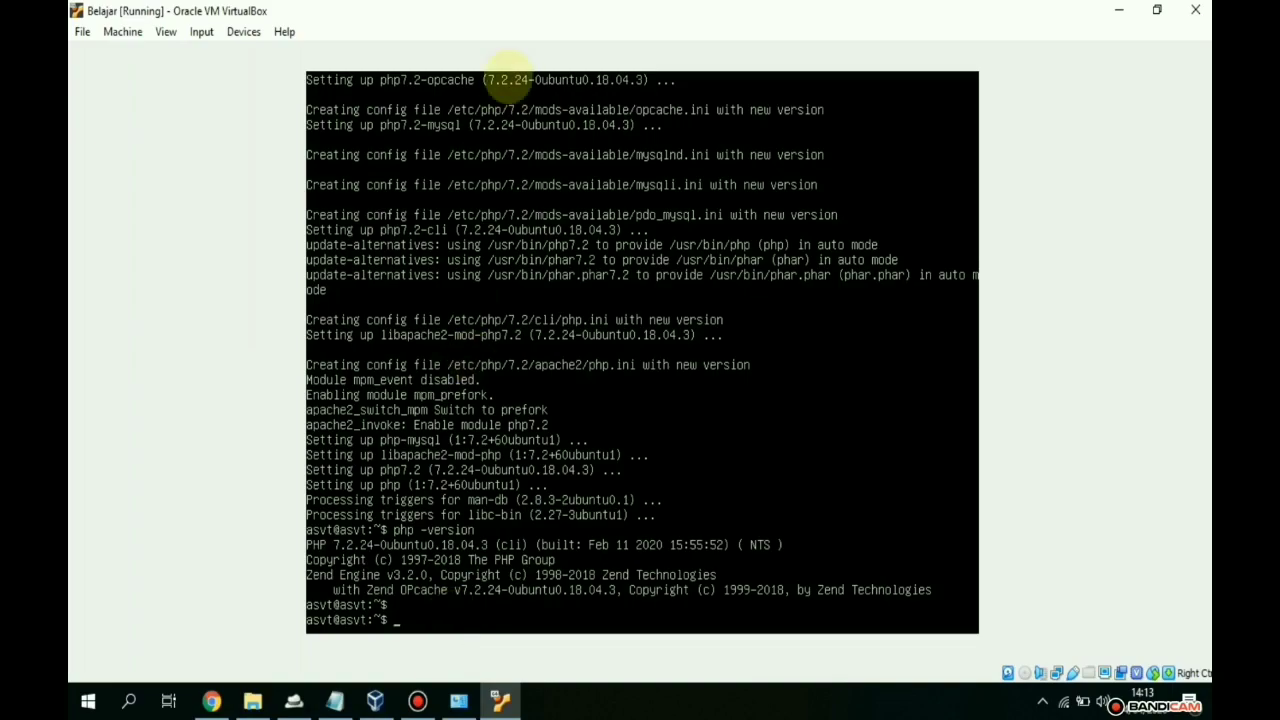
pyautogui.write('sudo apt install phpmyadmin')
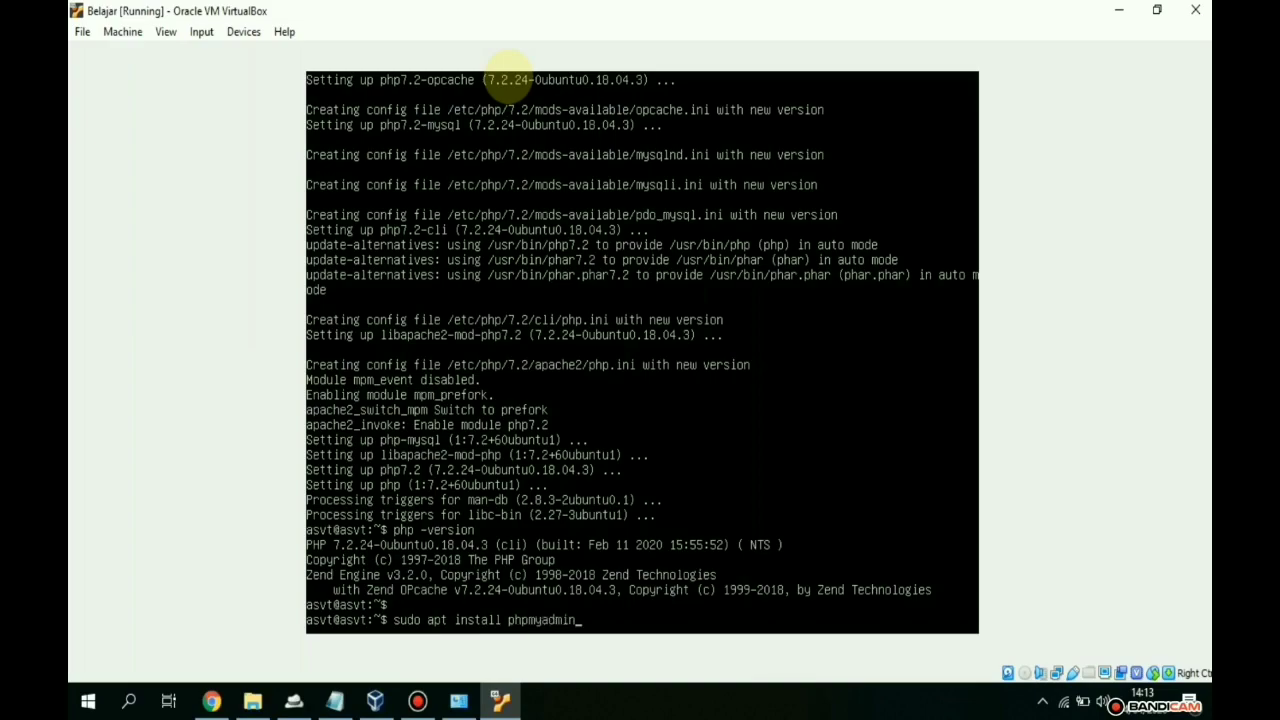
# - Install phpMyAdmin with apt, answering Y and choosing apache2 as the web server
pyautogui.press('Return')
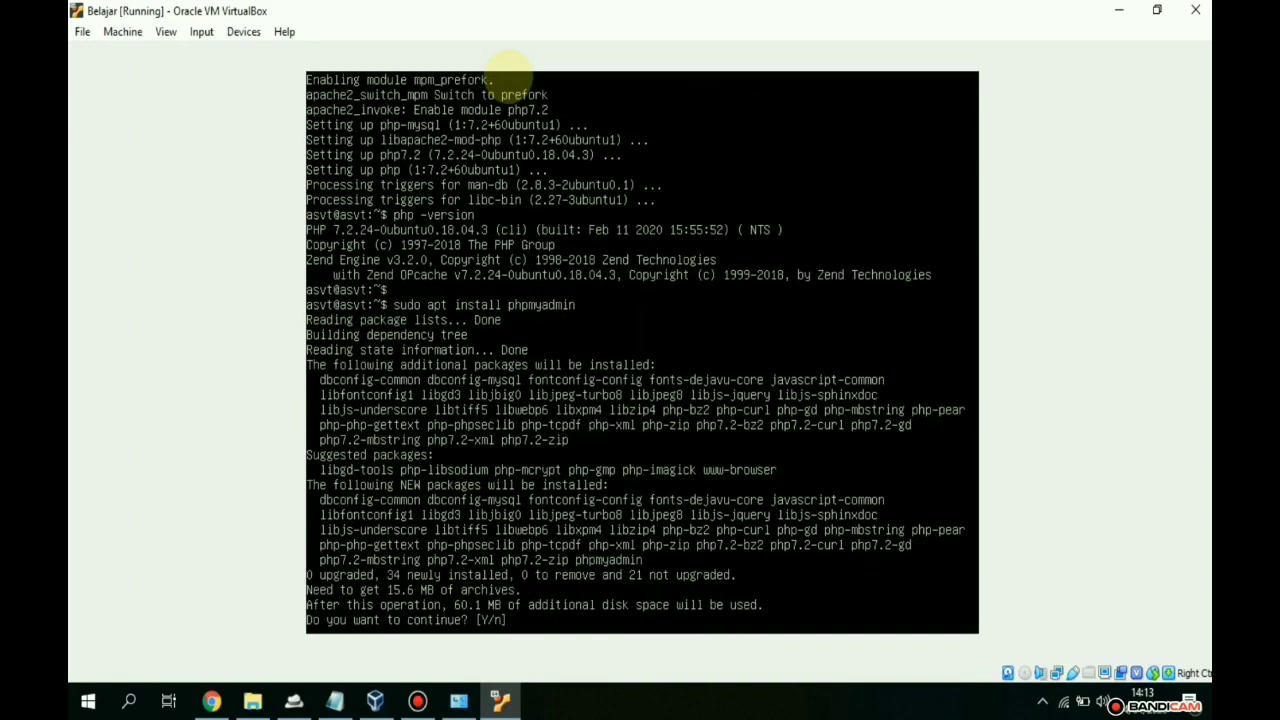
pyautogui.write('Y')
pyautogui.press('Return')
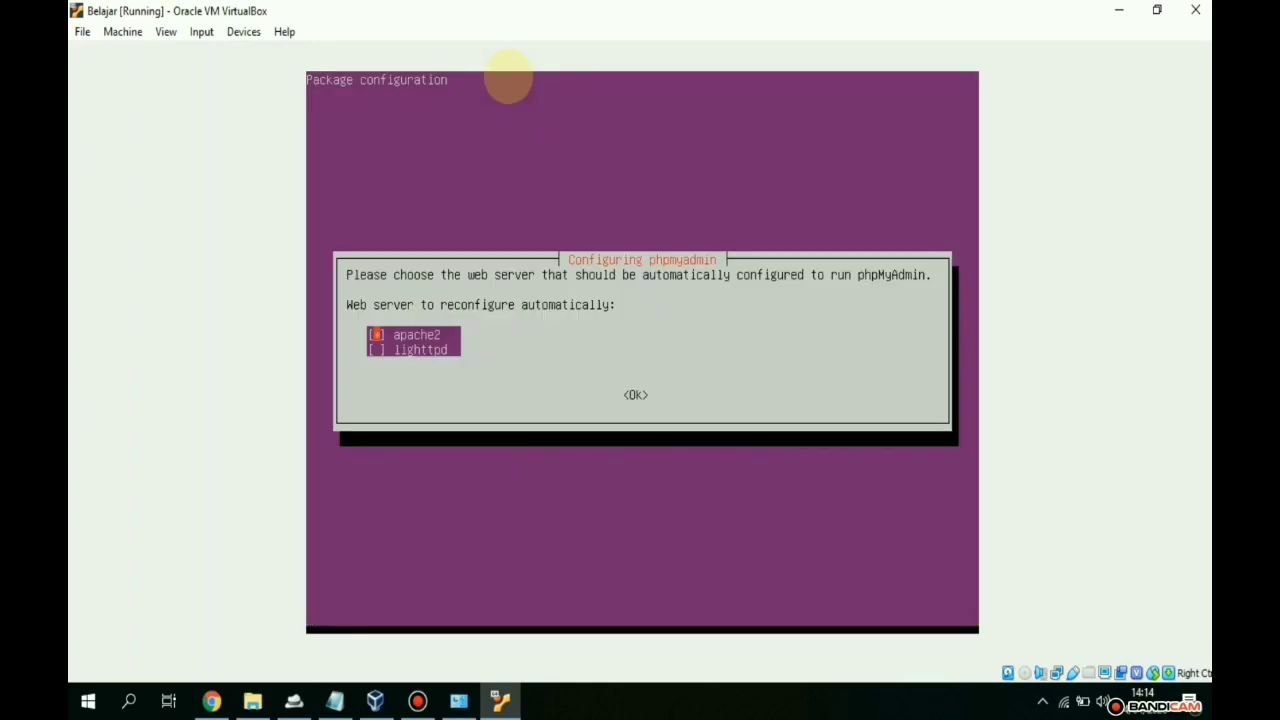
pyautogui.press('Tab')
pyautogui.press('Return')
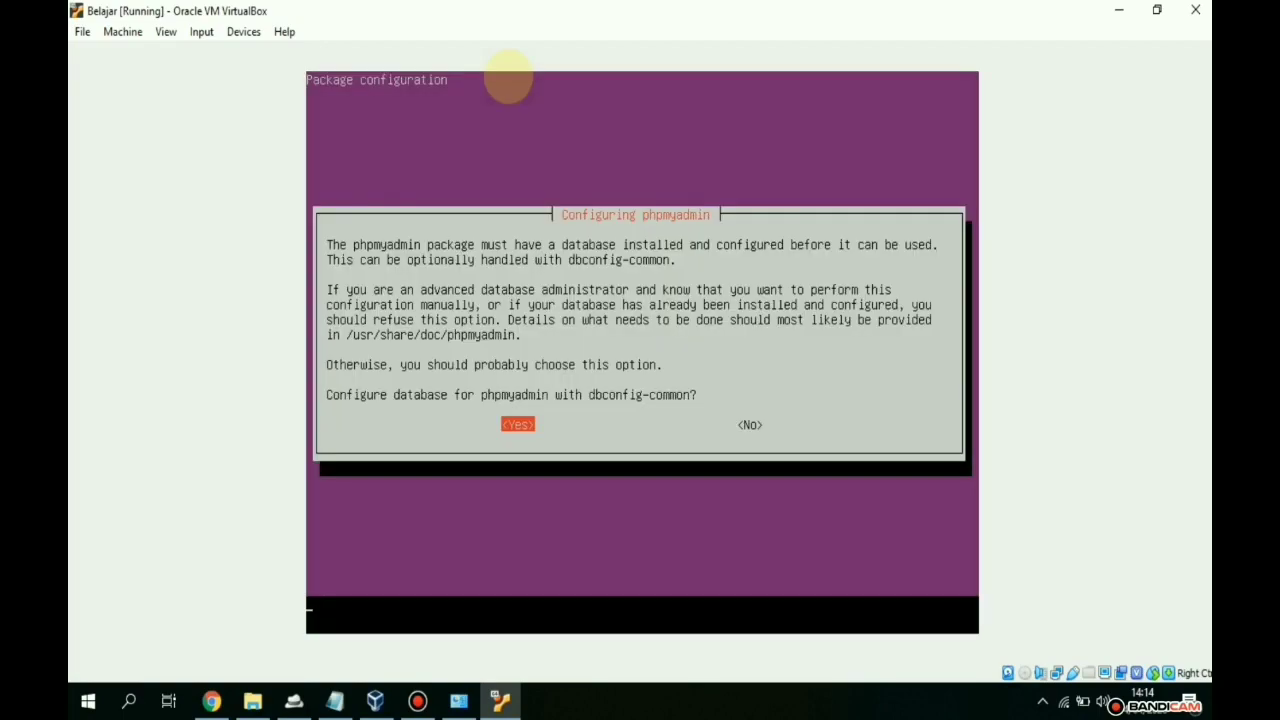
# - Let phpMyAdmin configure its database automatically and set and confirm its application password
pyautogui.press('Return')
pyautogui.write('root')
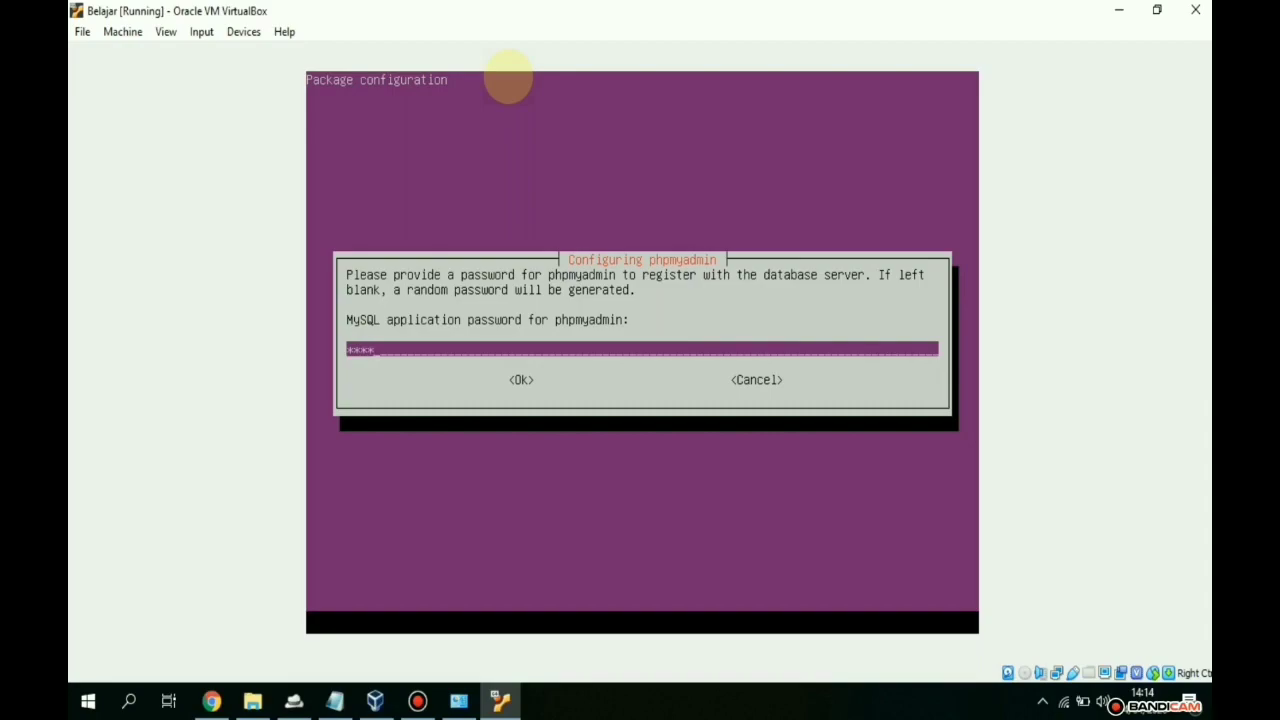
pyautogui.press('Tab')
pyautogui.press('Return')
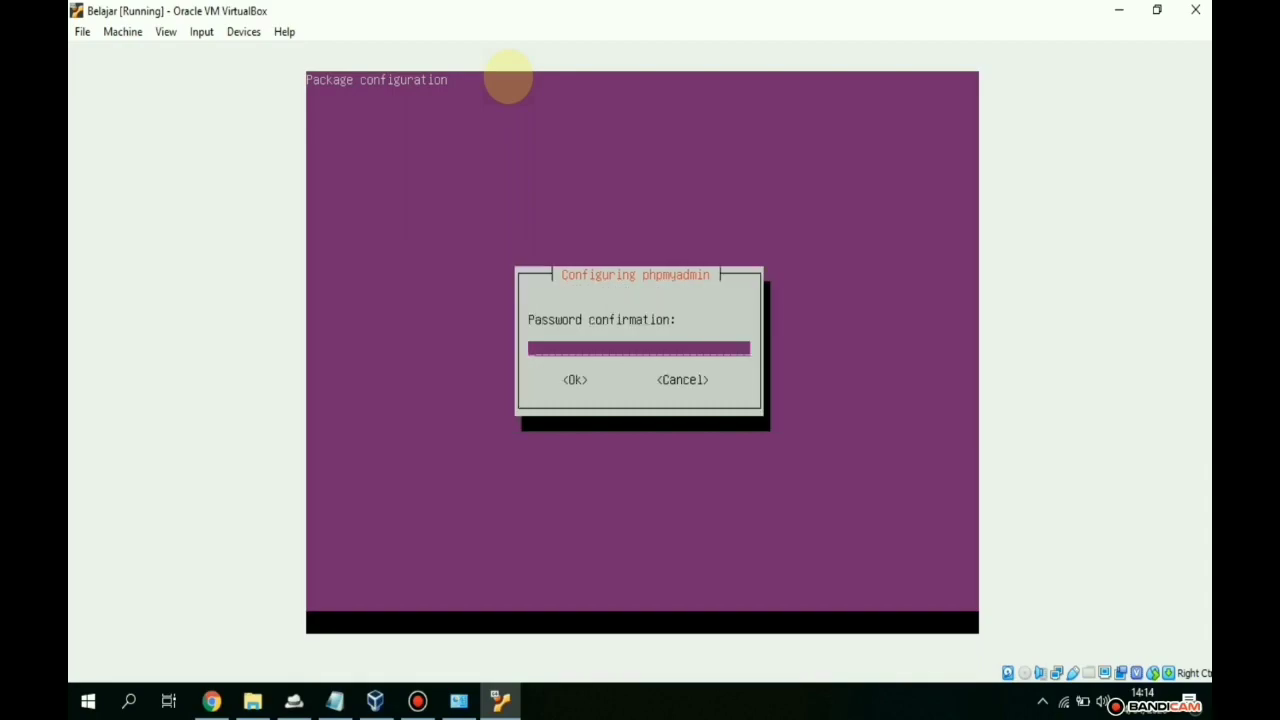
pyautogui.write('root')
pyautogui.press('Tab')
pyautogui.press('Return')
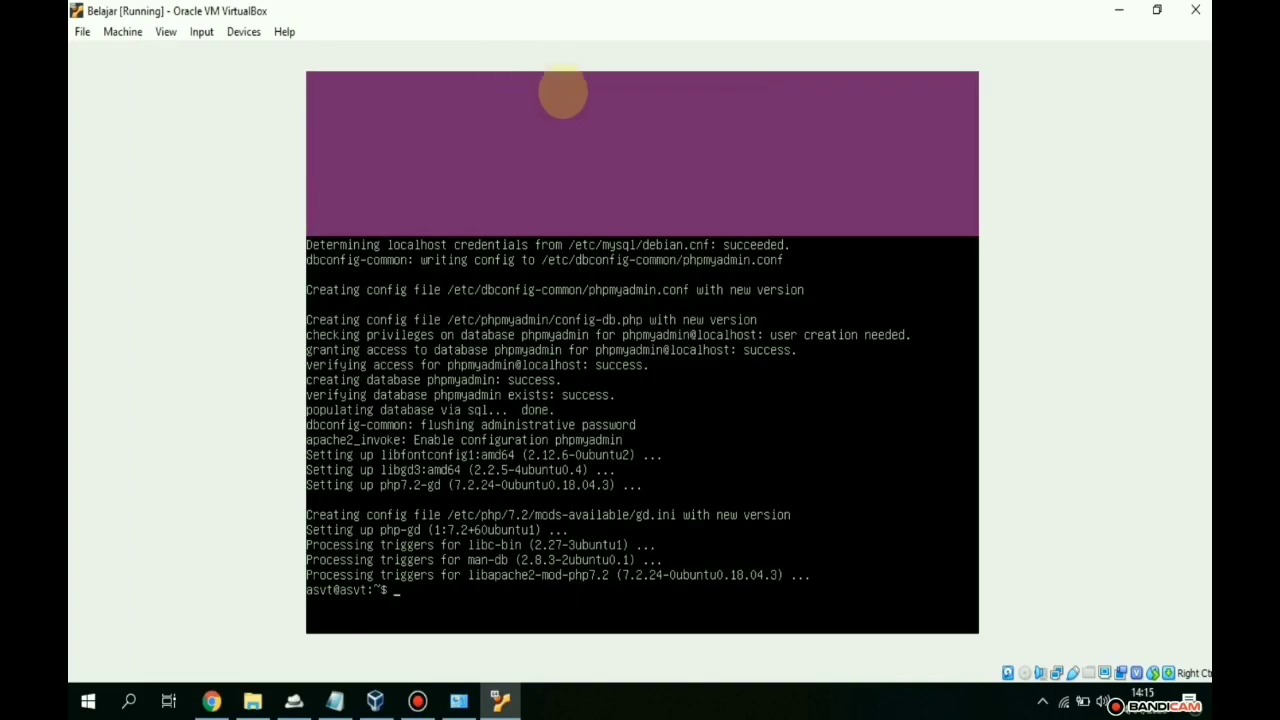
# - Load 192.168.1.15/phpmyadmin in Chrome to reach the phpMyAdmin login page, then return to VirtualBox
pyautogui.click(211, 700)
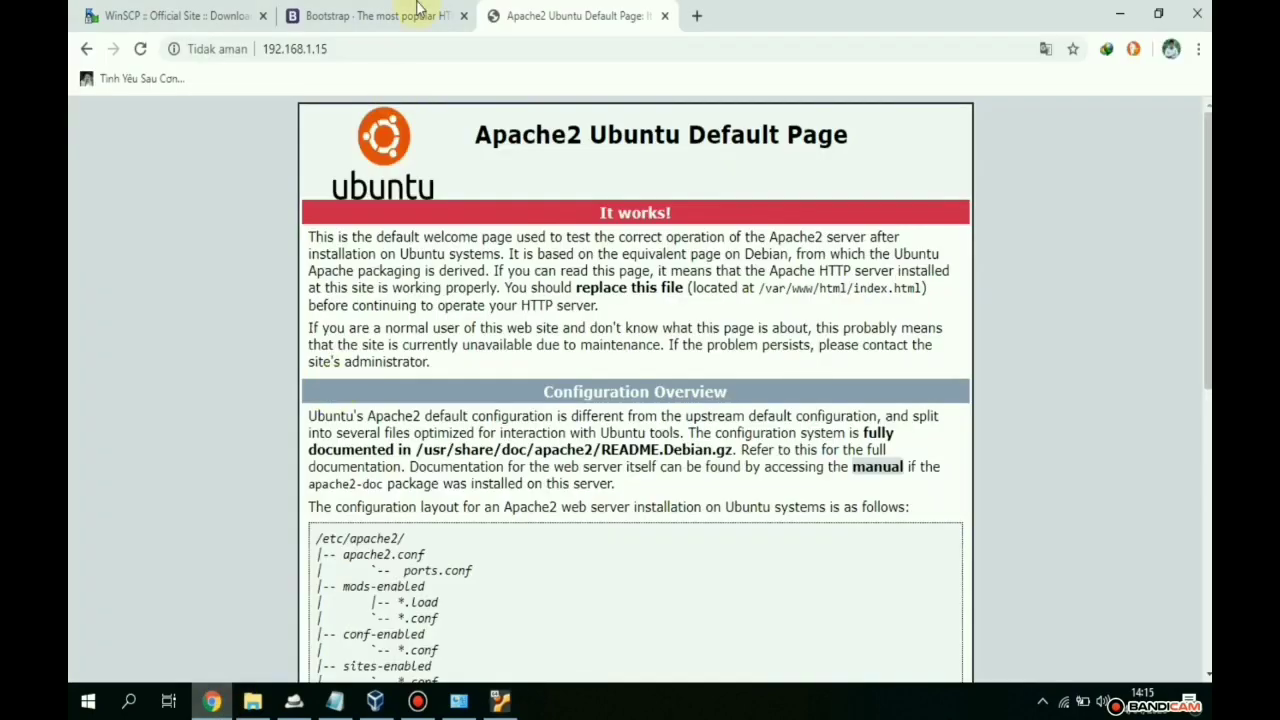
pyautogui.click(694, 15)
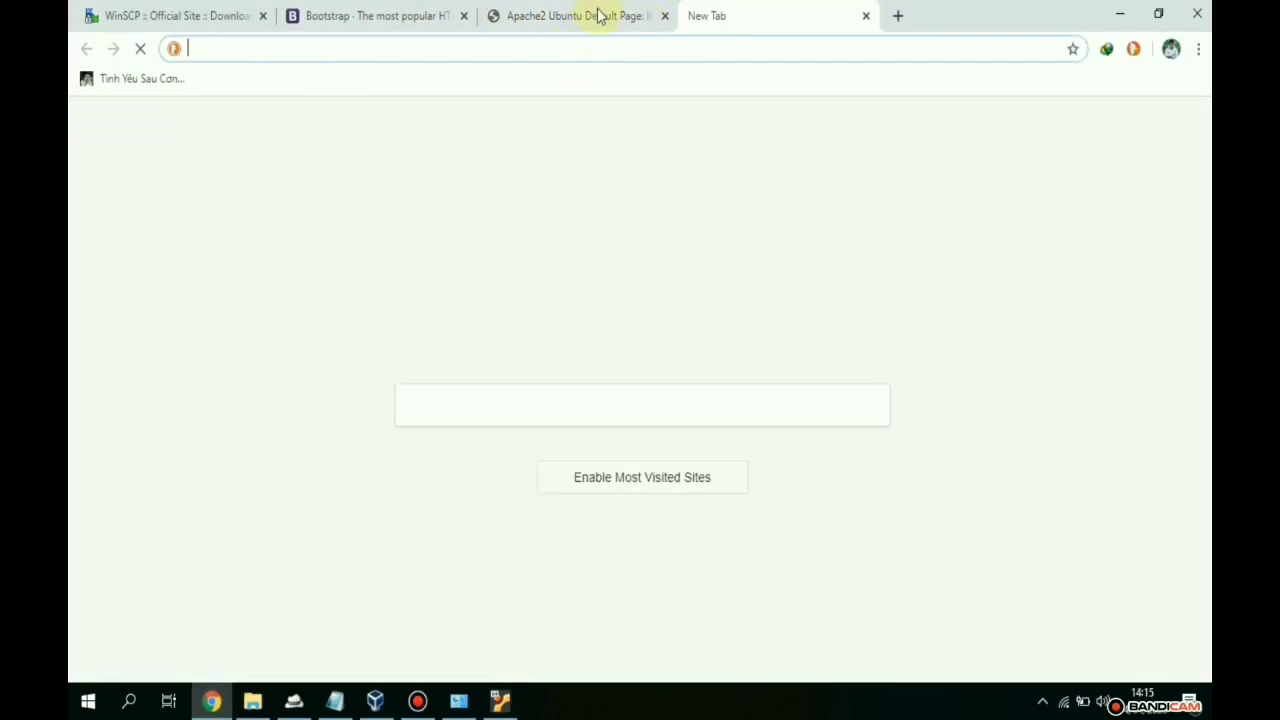
pyautogui.click(598, 15)
pyautogui.click(526, 49)
pyautogui.click(526, 49)
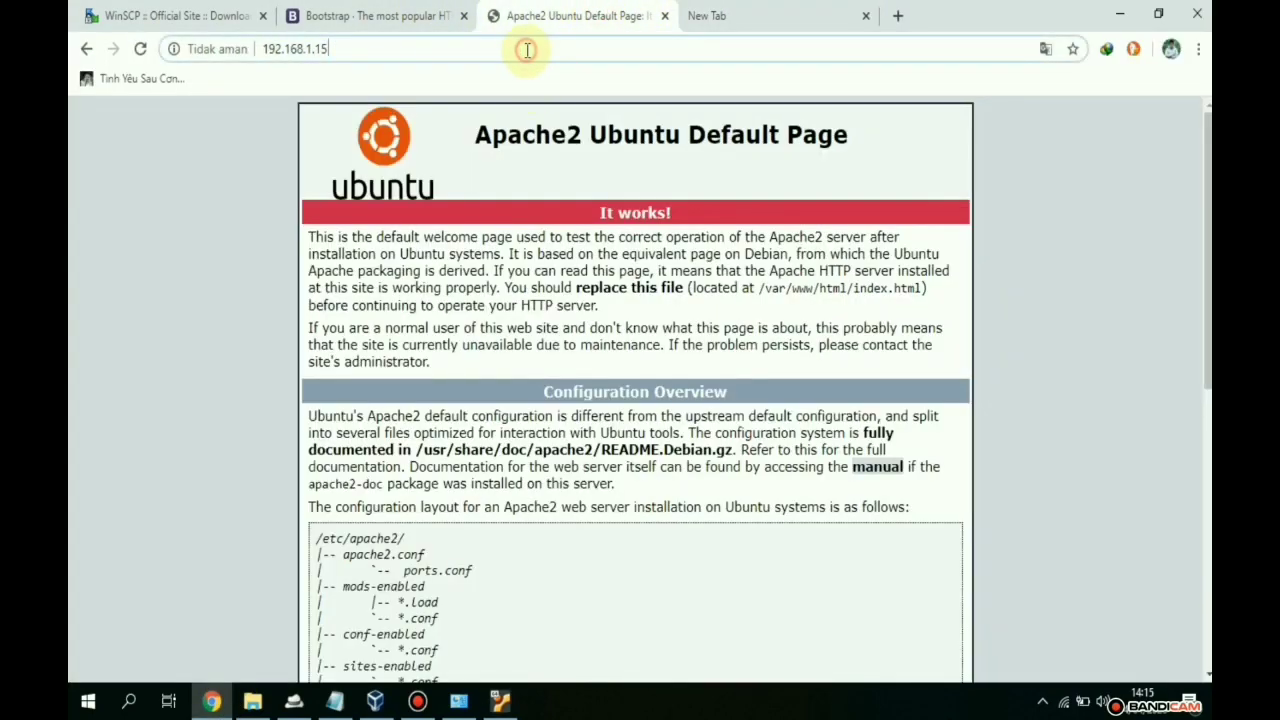
pyautogui.write('/php')
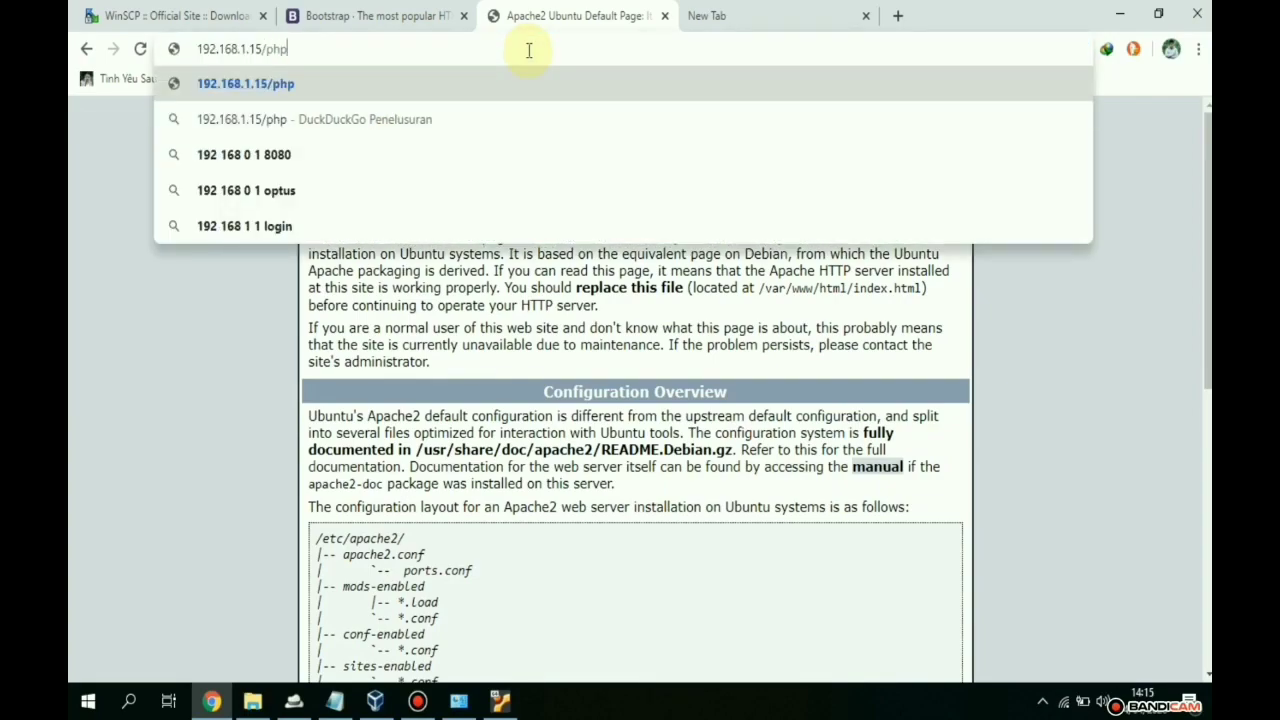
pyautogui.write('myadmin')
pyautogui.press('Return')
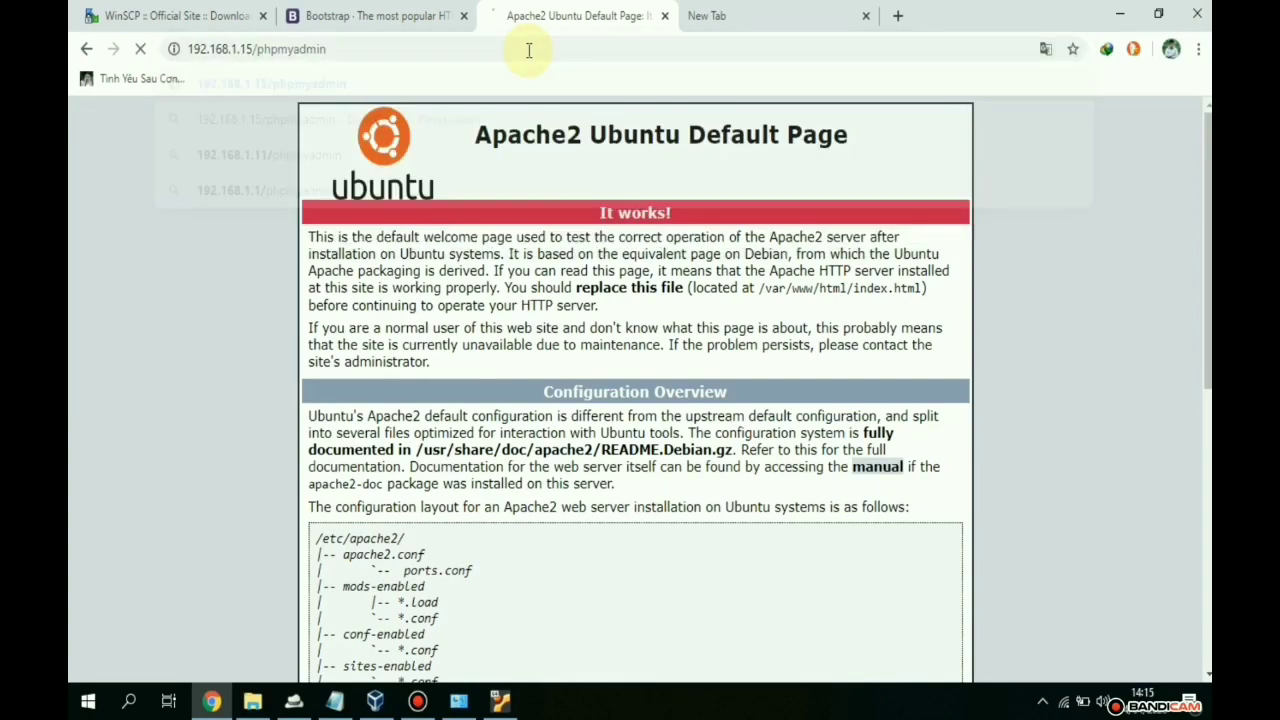
pyautogui.click(865, 17)
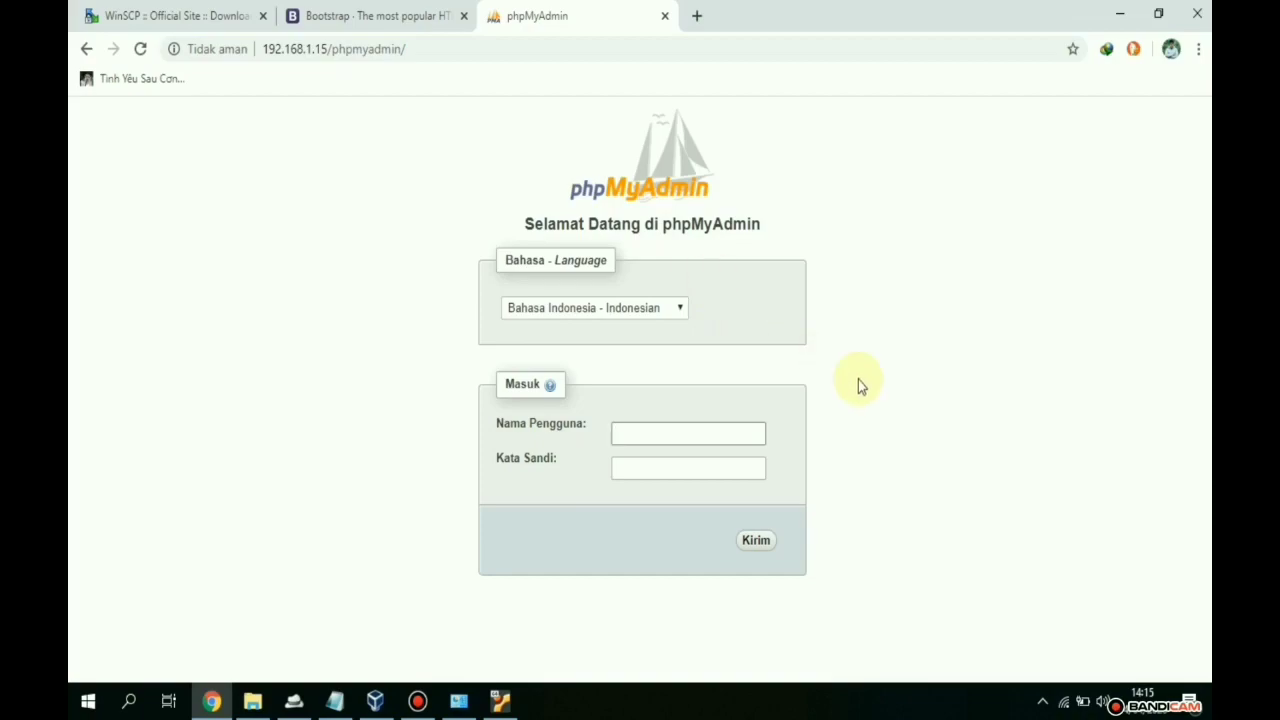
pyautogui.moveTo(438, 49); pyautogui.dragTo(254, 48)
pyautogui.click(406, 143)
pyautogui.click(417, 701)
# - Log into the MySQL monitor as root with sudo mysql -p -u root
pyautogui.click(500, 701)
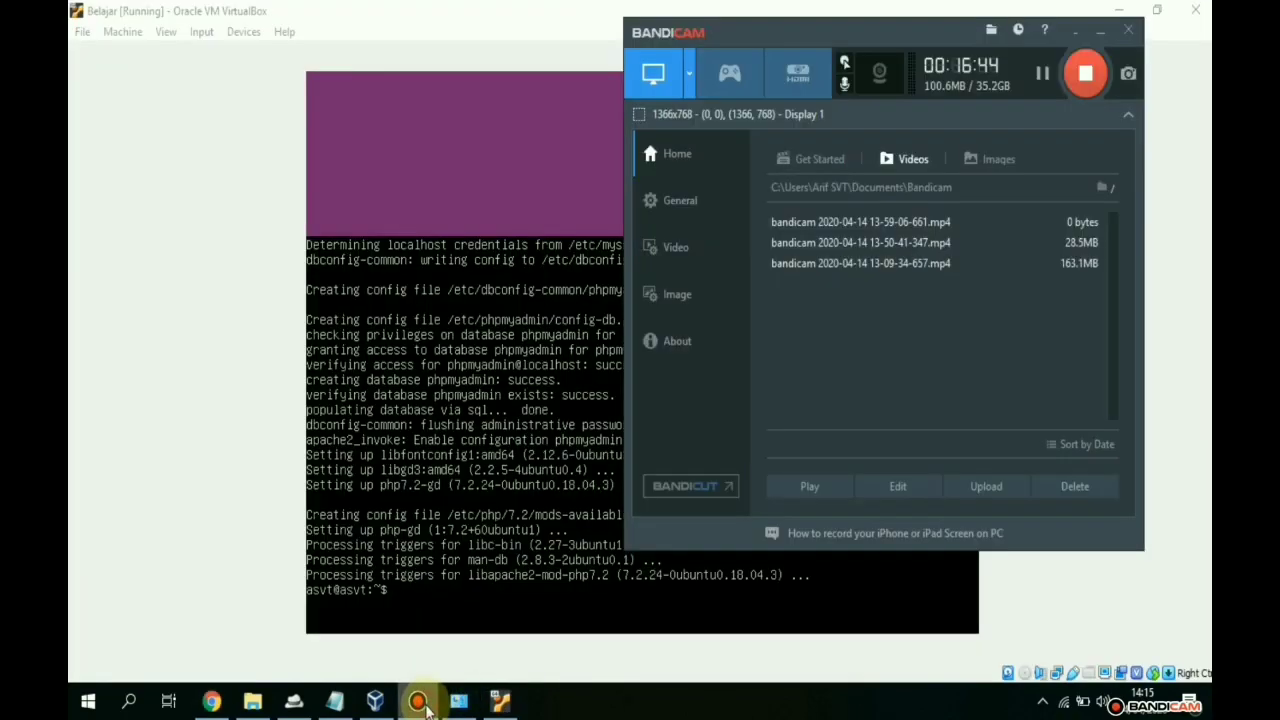
pyautogui.click(417, 701)
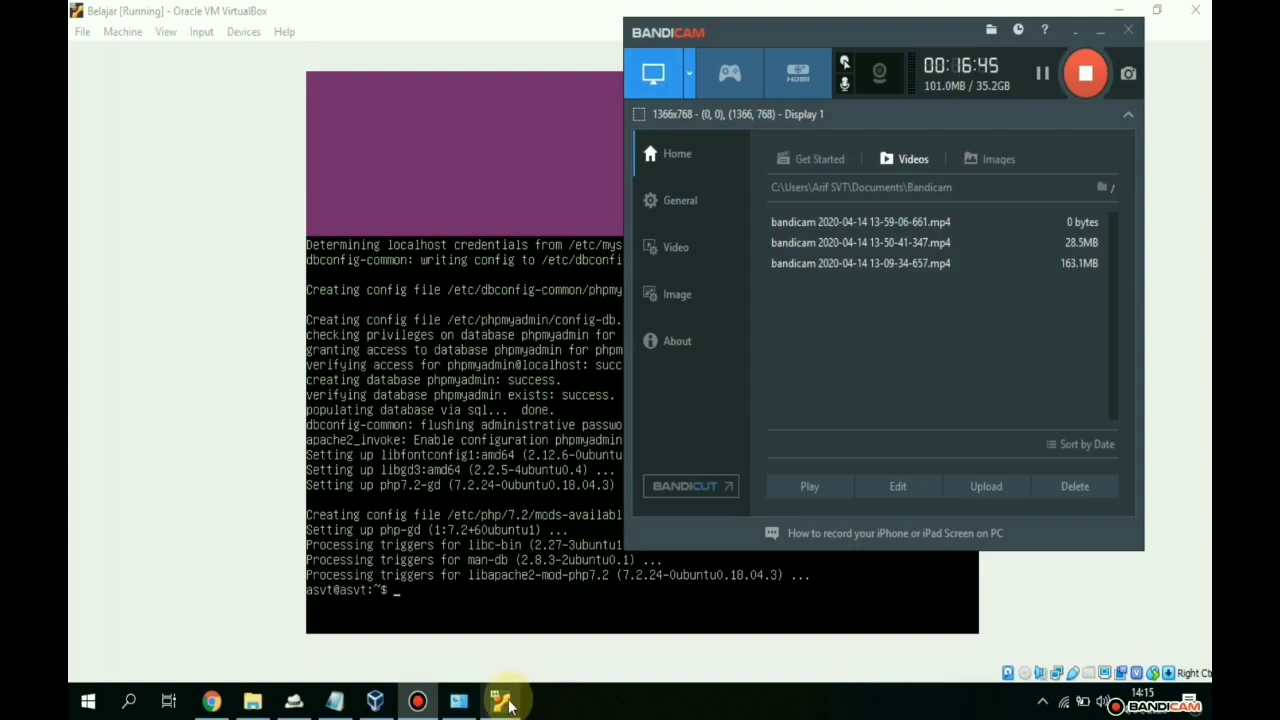
pyautogui.click(500, 701)
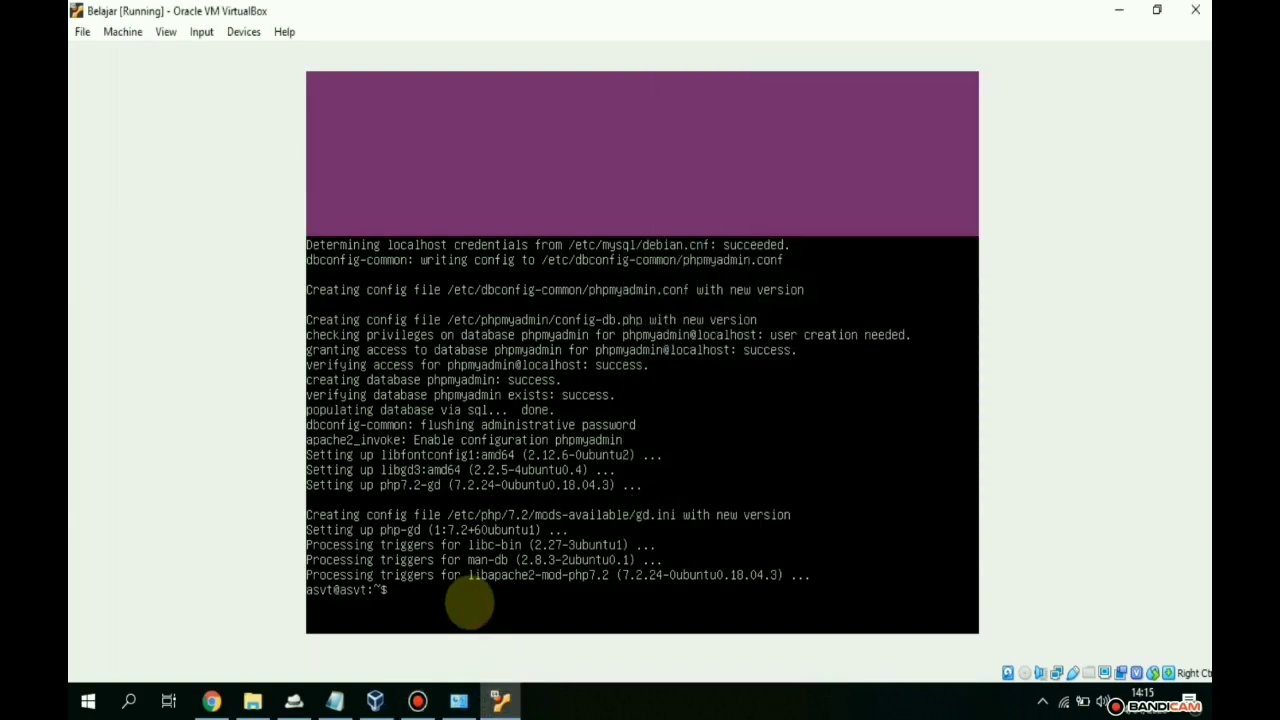
pyautogui.write('sudo mysql -p -u root')
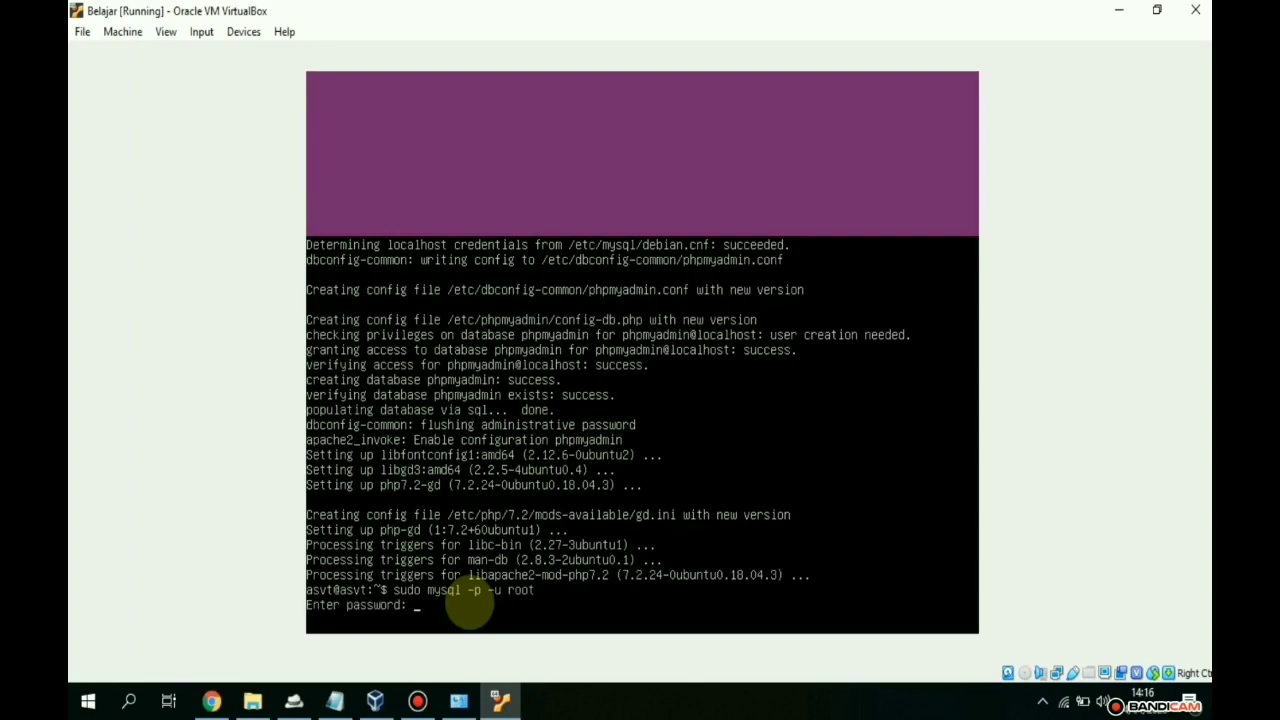
pyautogui.press('Return')
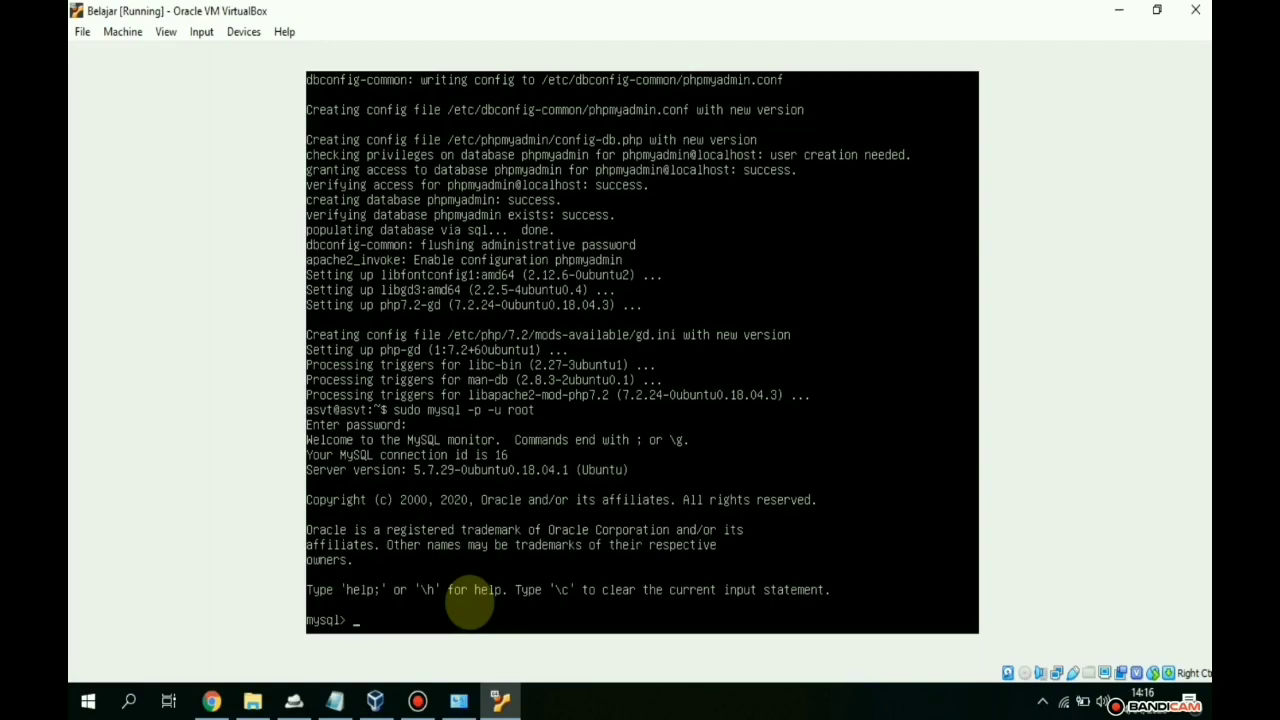
pyautogui.press('capslock')
pyautogui.write("CREATE USER '")
# - Create a MySQL user at host '%' with CREATE USER ... IDENTIFIED BY and a chosen password
pyautogui.press('capslock')
pyautogui.write('asv')
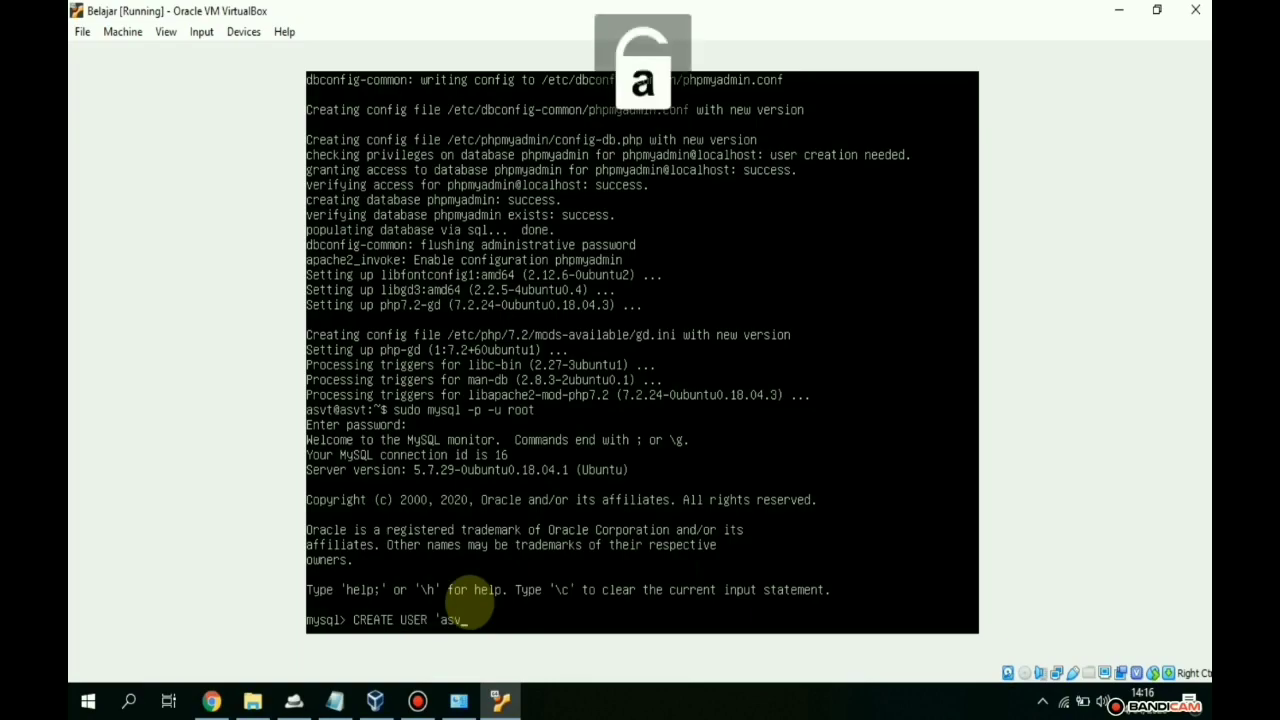
pyautogui.write("t'")
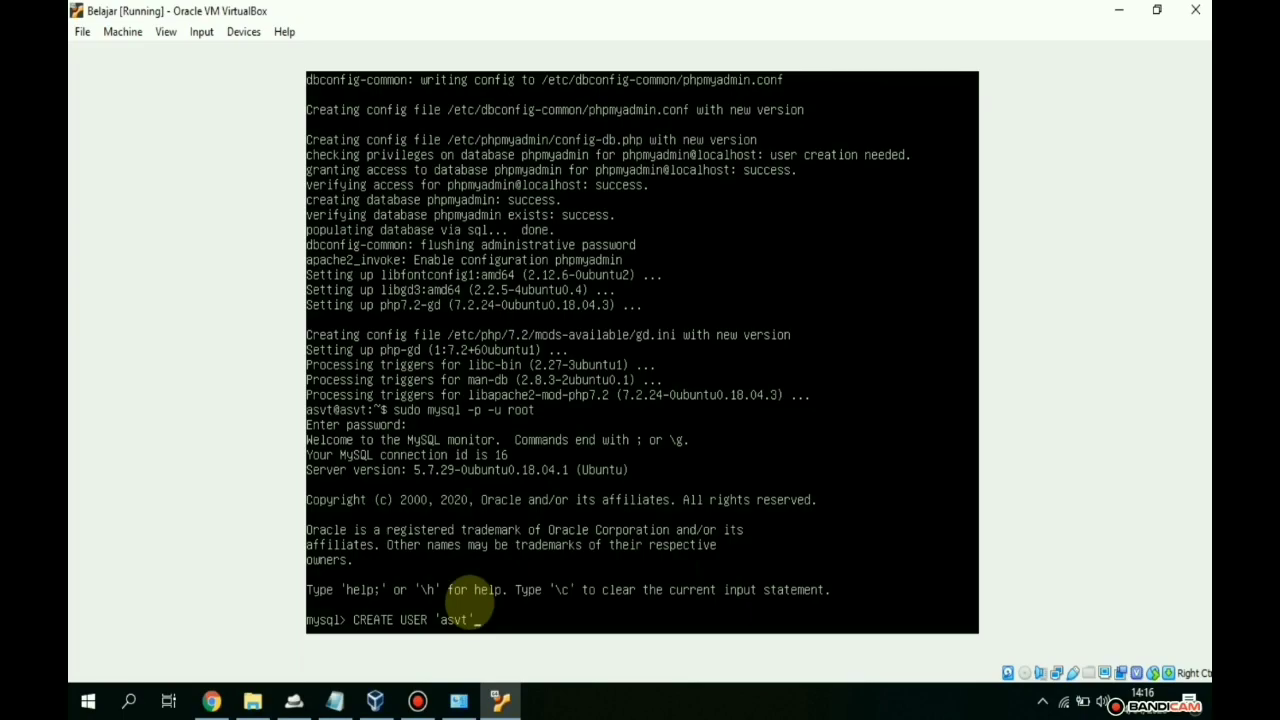
pyautogui.write("@'%")
pyautogui.press('capslock')
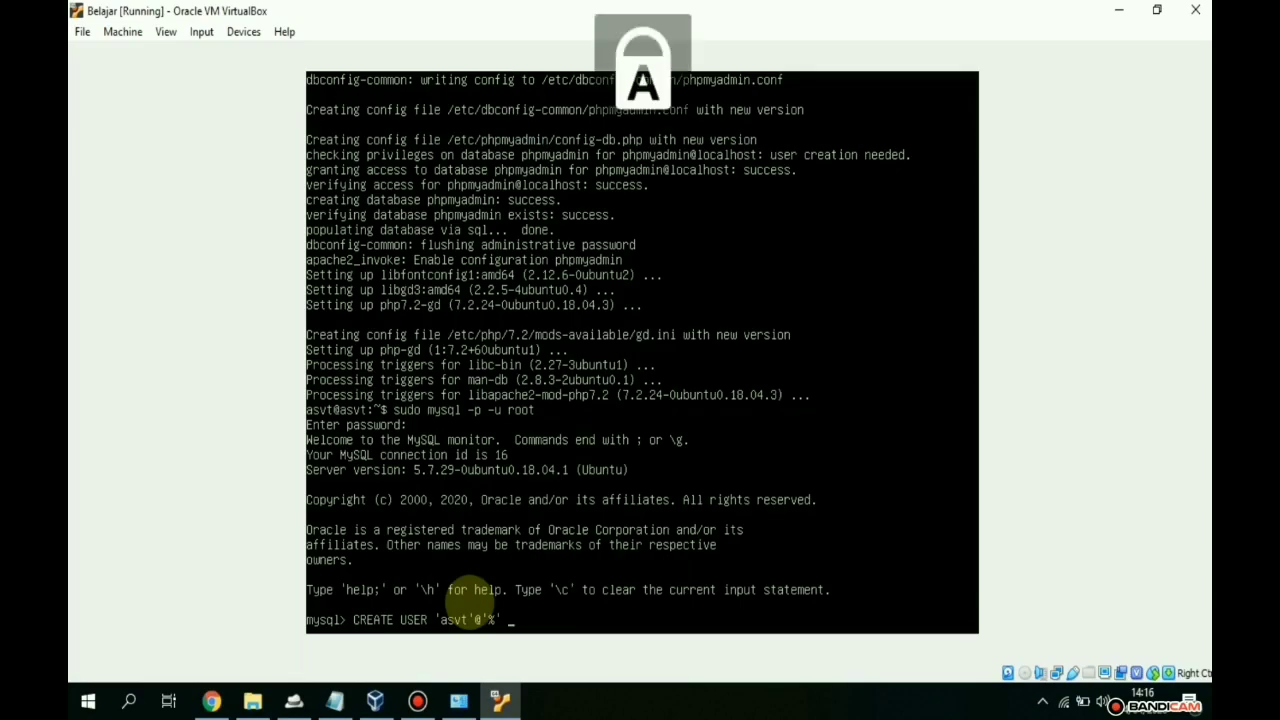
pyautogui.write('IDEN')
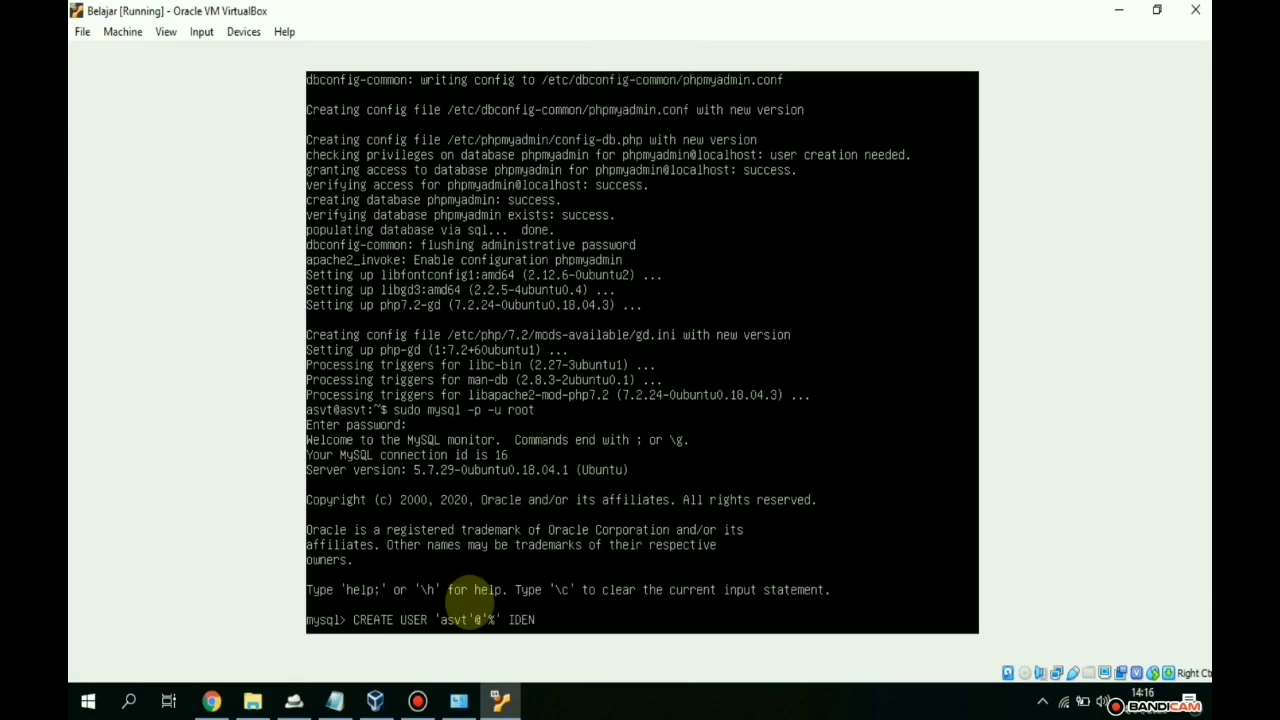
pyautogui.write('TIFIED BY')
pyautogui.press('capslock')
pyautogui.write("'1234';")
pyautogui.press('Left')
pyautogui.press('Left')
pyautogui.press('Left')
pyautogui.press('Left')
pyautogui.press('Return')
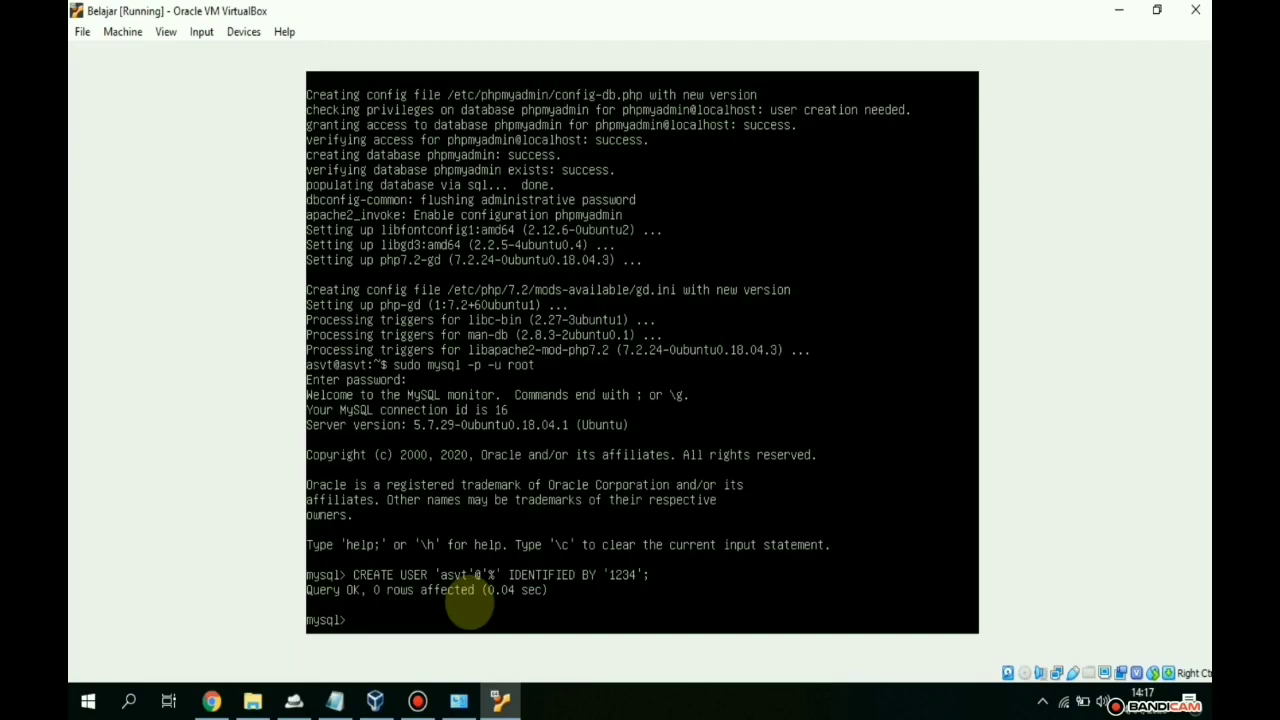
# - Grant the new user ALL PRIVILEGES ON *.* at host '%' WITH GRANT OPTION
pyautogui.press('capslock')
pyautogui.write('GRAN')
pyautogui.write('T ALL ')
pyautogui.write('PROVILA')
pyautogui.press('BackSpace')
pyautogui.press('BackSpace')
pyautogui.press('BackSpace')
pyautogui.press('BackSpace')
pyautogui.press('BackSpace')
pyautogui.write('IVILEGES')
pyautogui.write('ON *.* TO')
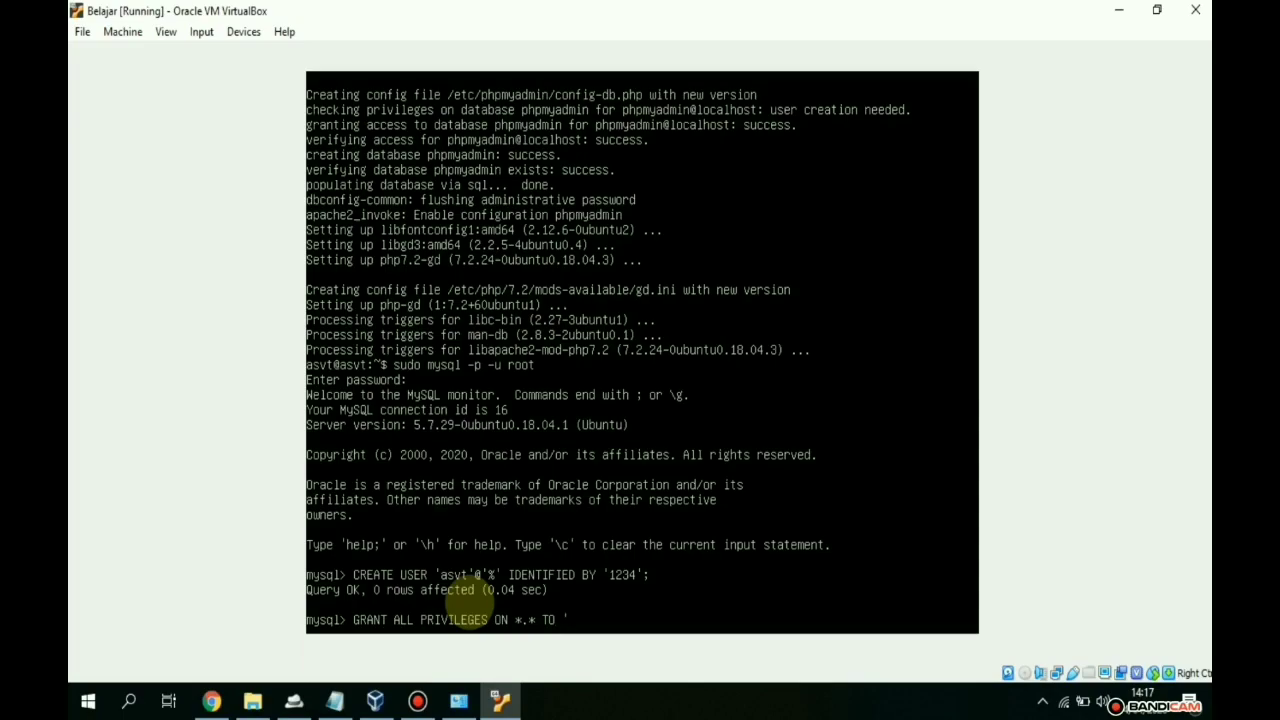
pyautogui.write(" 'AS")
pyautogui.press('BackSpace')
pyautogui.press('BackSpace')
pyautogui.press('capslock')
pyautogui.write('asvt')
pyautogui.write("'@'%'")
pyautogui.press('capslock')
pyautogui.write('WI')
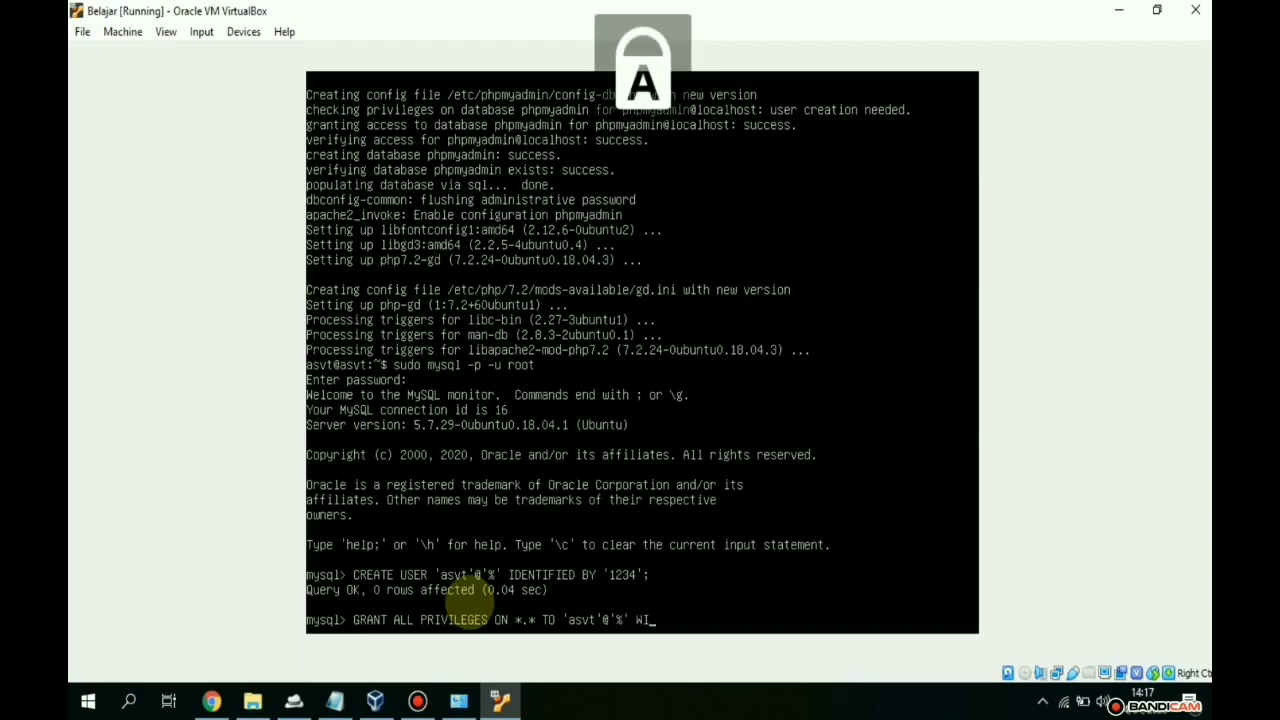
pyautogui.write('TH GRA')
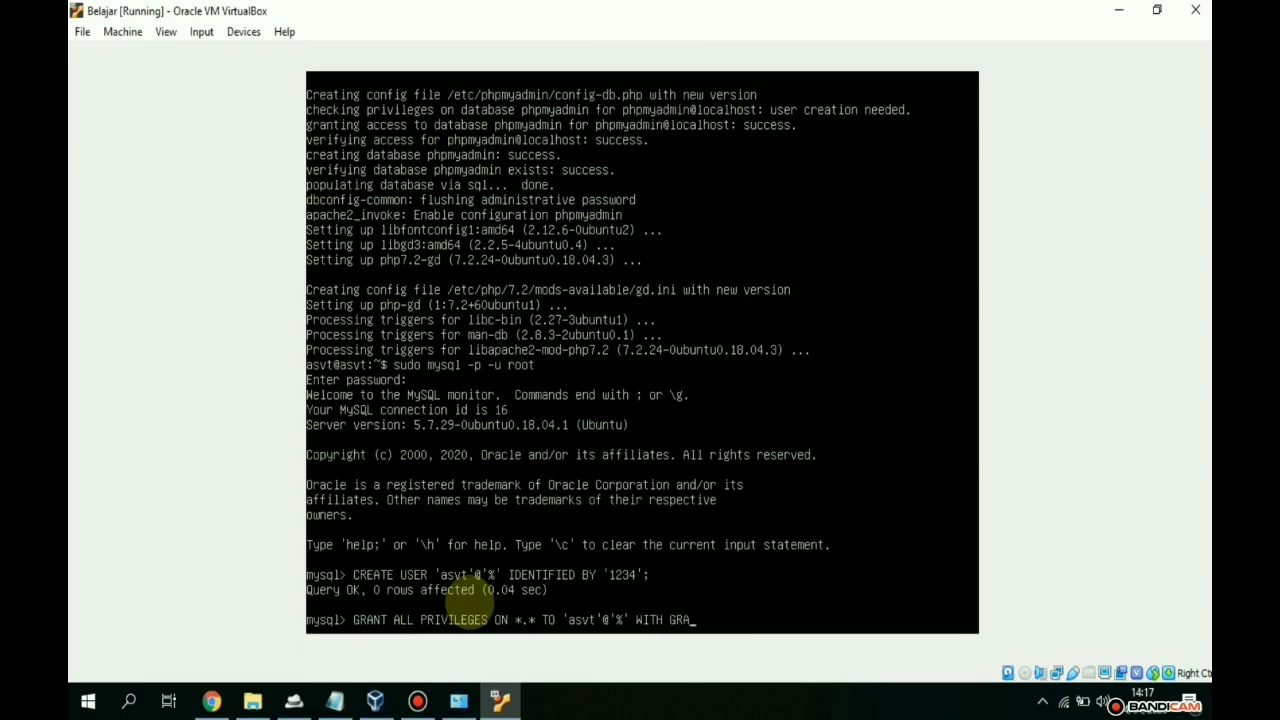
pyautogui.write('NT OPTION;')
pyautogui.press('Return')
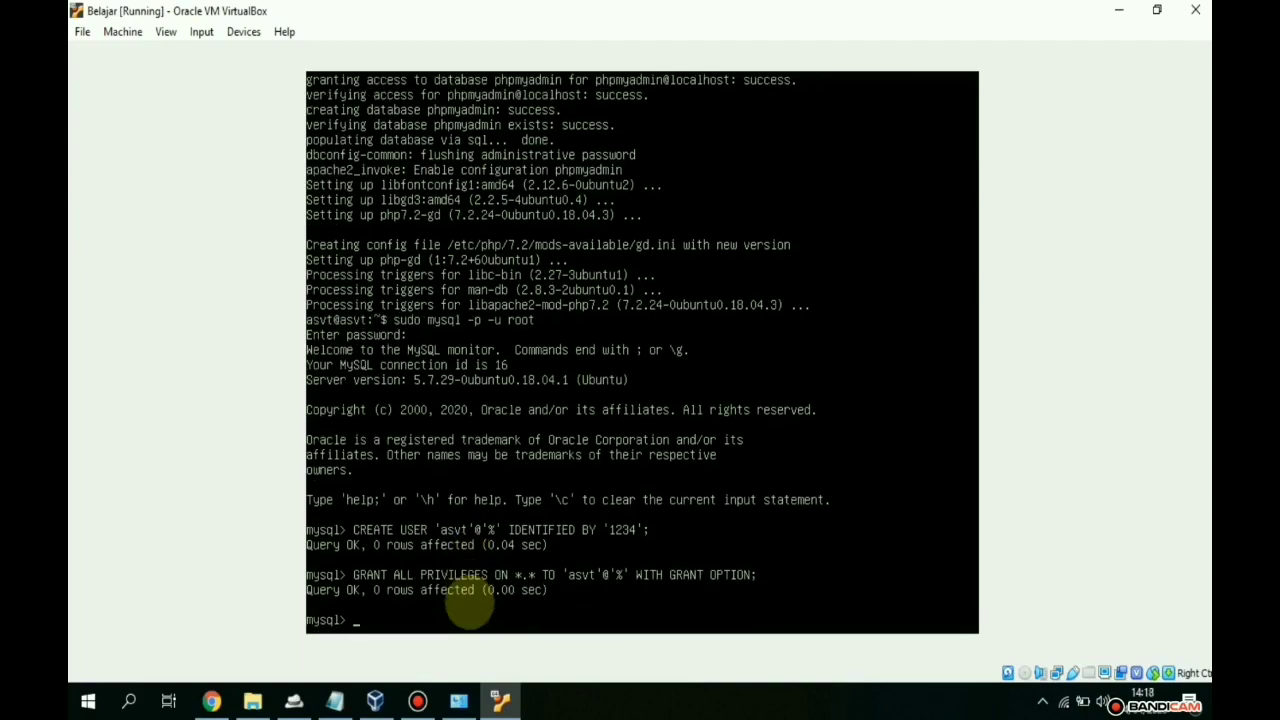
# - Exit the MySQL monitor back to the shell prompt
pyautogui.press('capslock')
pyautogui.write('exit')
pyautogui.press('Return')
pyautogui.press('Return')
pyautogui.press('Return')
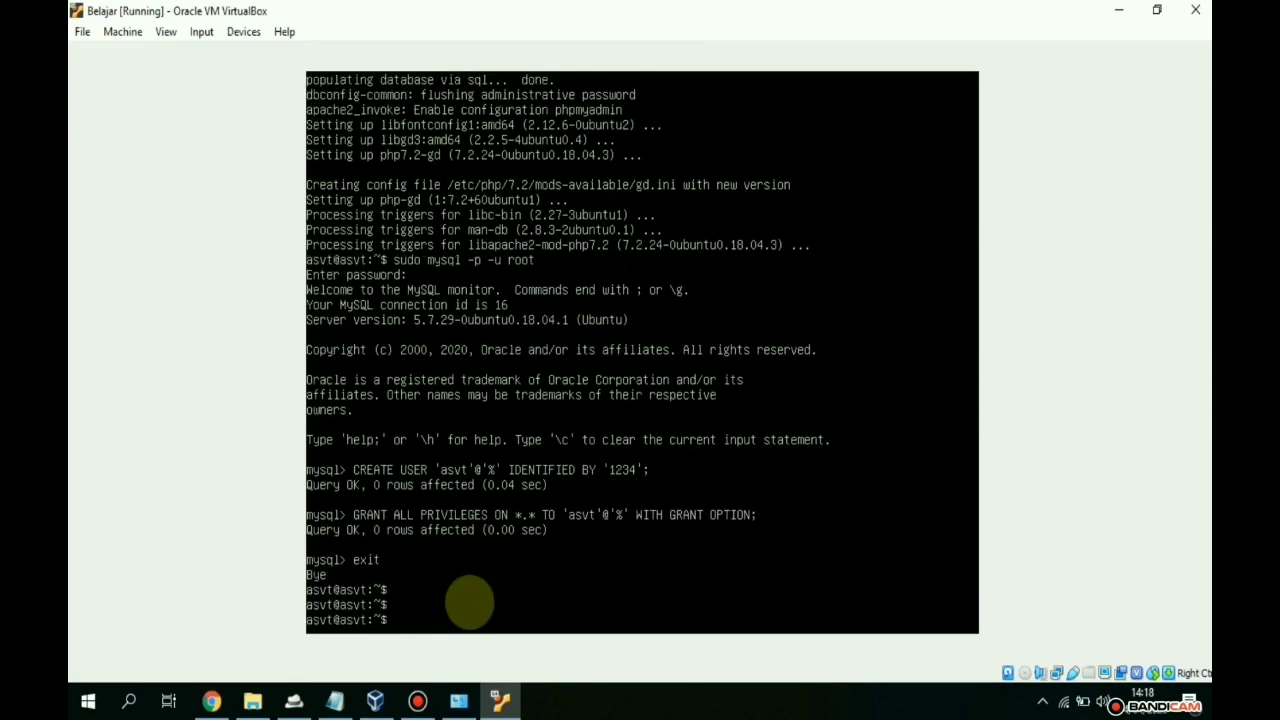
# - Log in to phpMyAdmin as the new MySQL user with its password, declining to save it
pyautogui.click(211, 700)
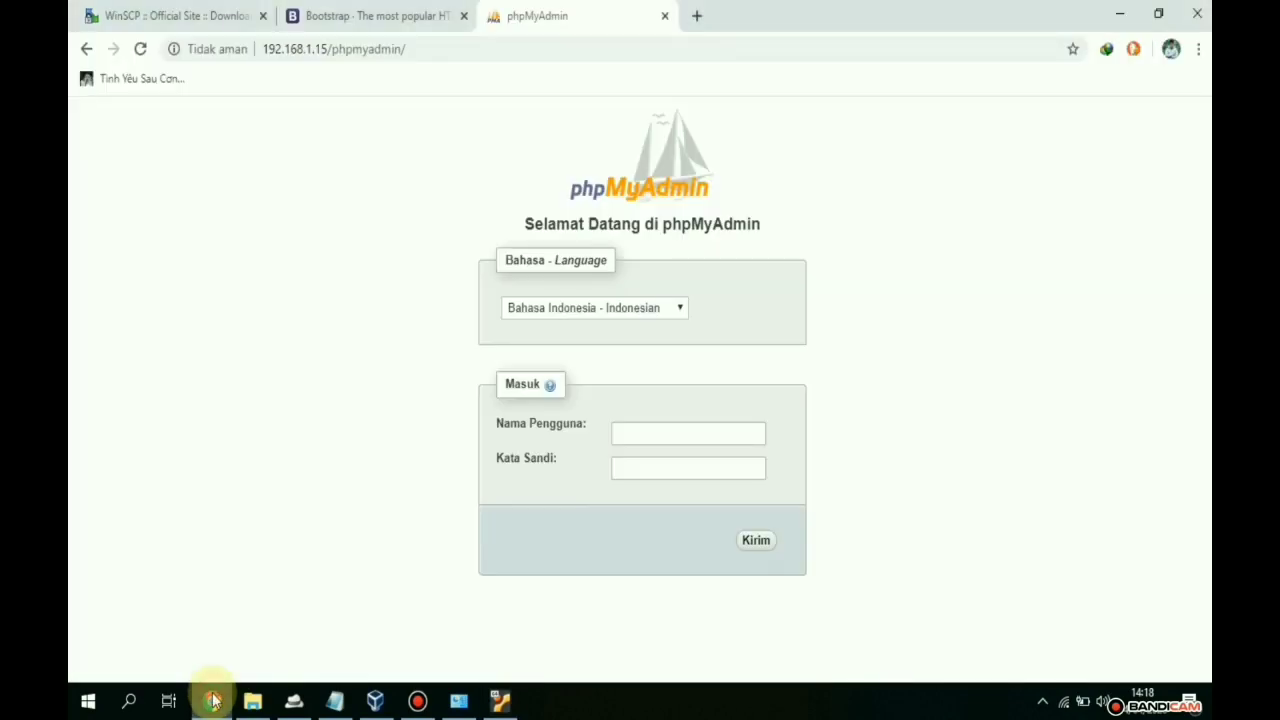
pyautogui.click(620, 432)
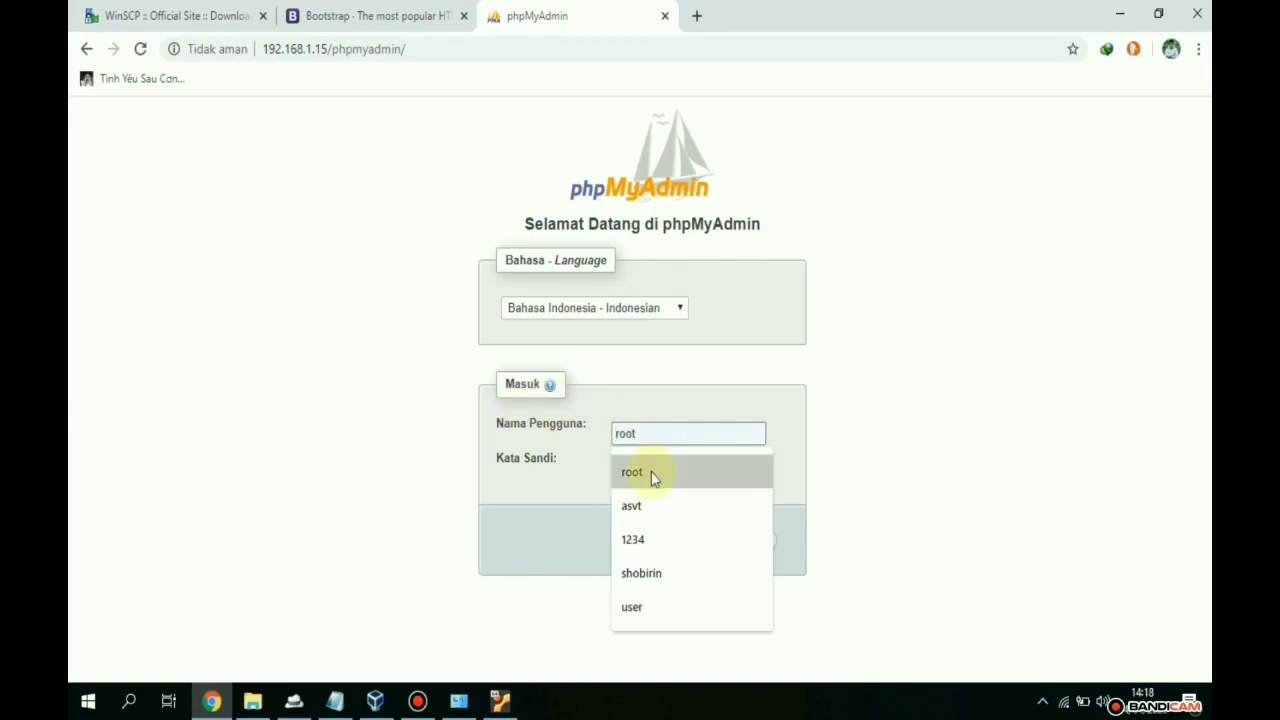
pyautogui.click(656, 505)
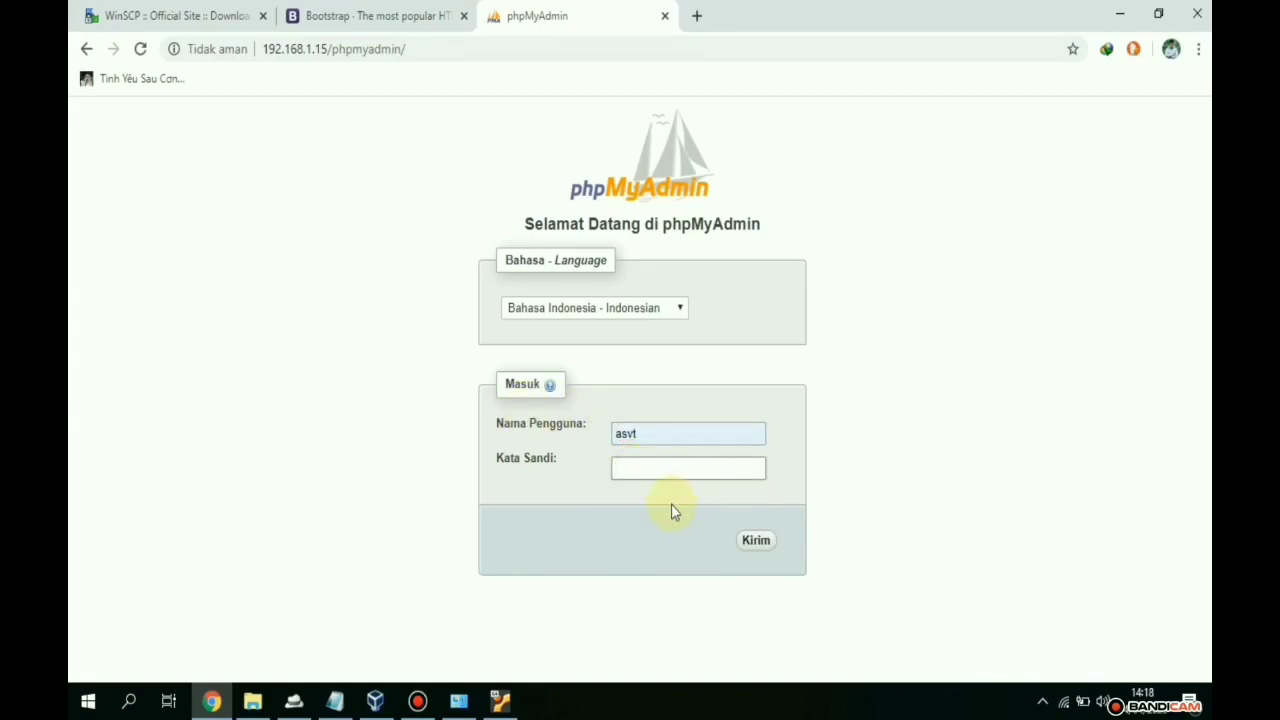
pyautogui.write('••••')
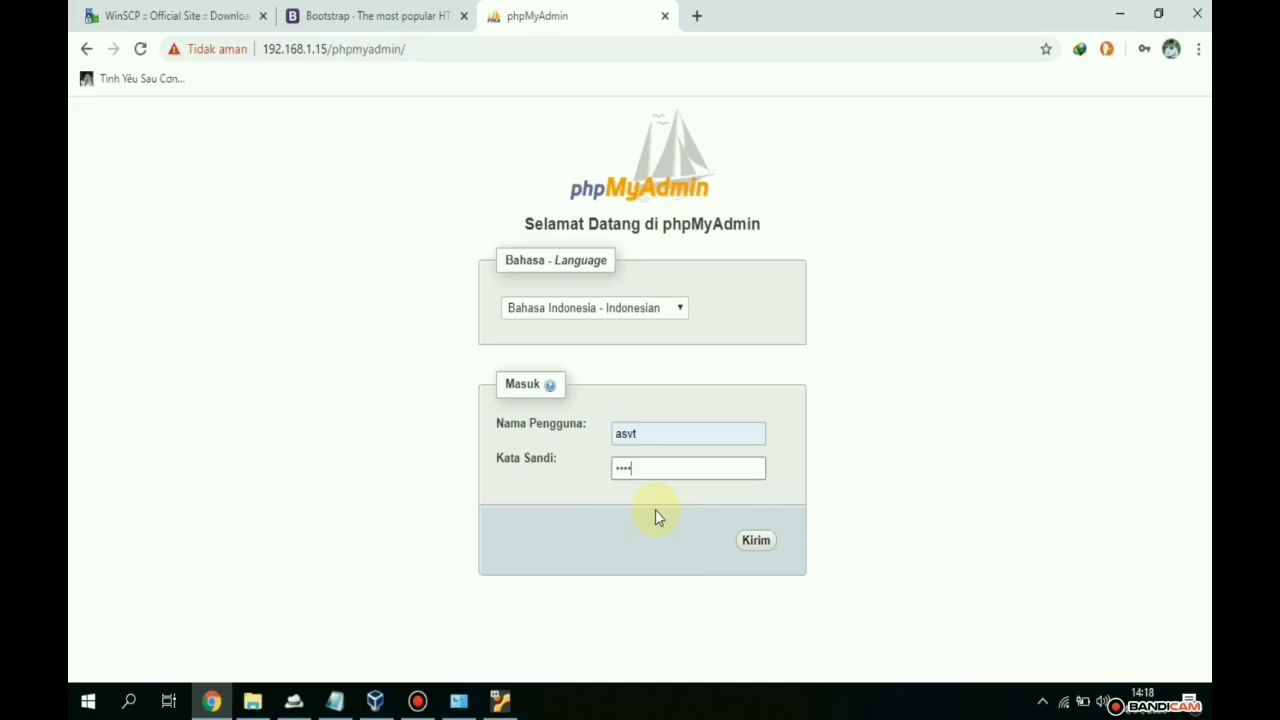
pyautogui.press('Return')
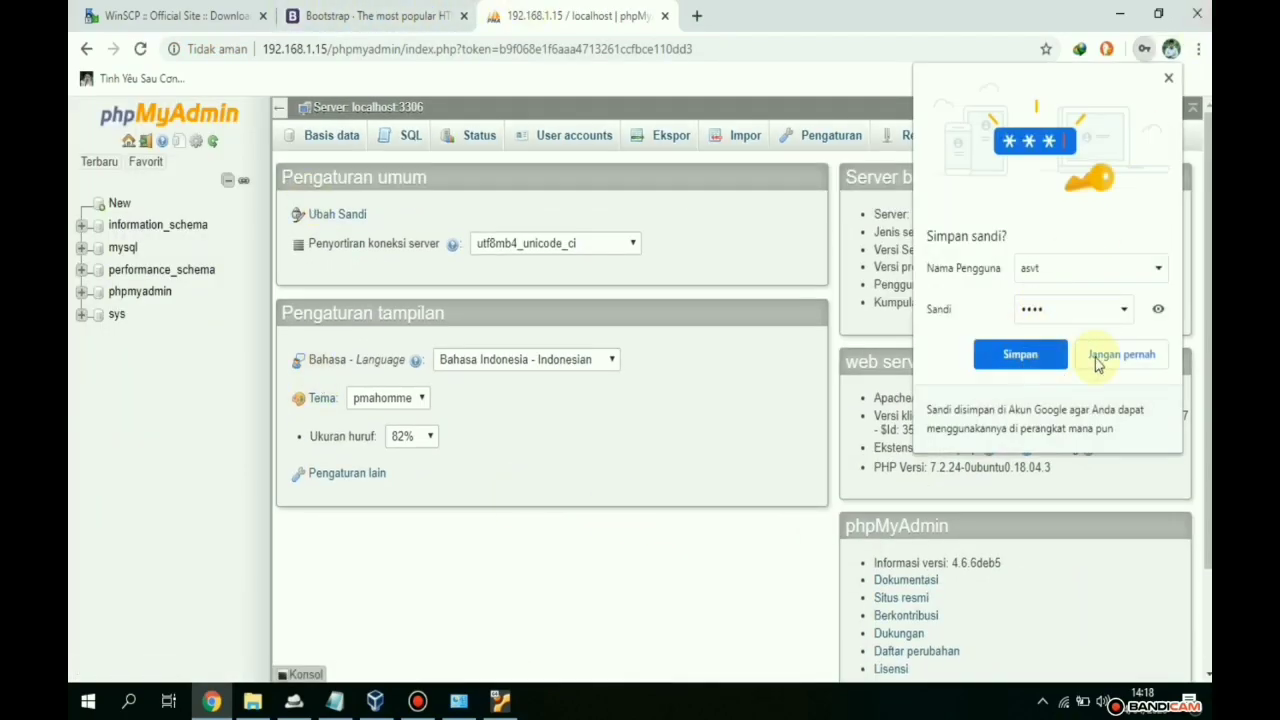
pyautogui.click(1133, 356)
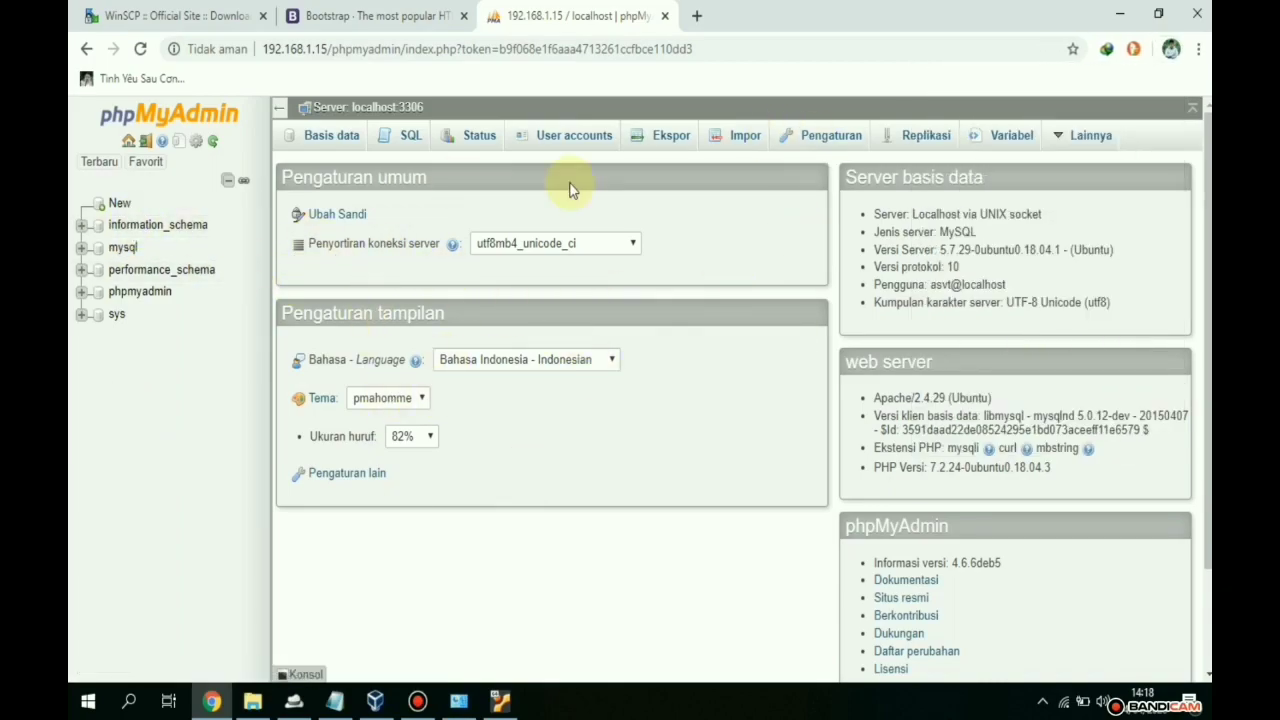
# - Close the Bootstrap tab and show the server's databases list, including mysql and sys
pyautogui.click(352, 14)
pyautogui.click(510, 12)
pyautogui.click(464, 15)
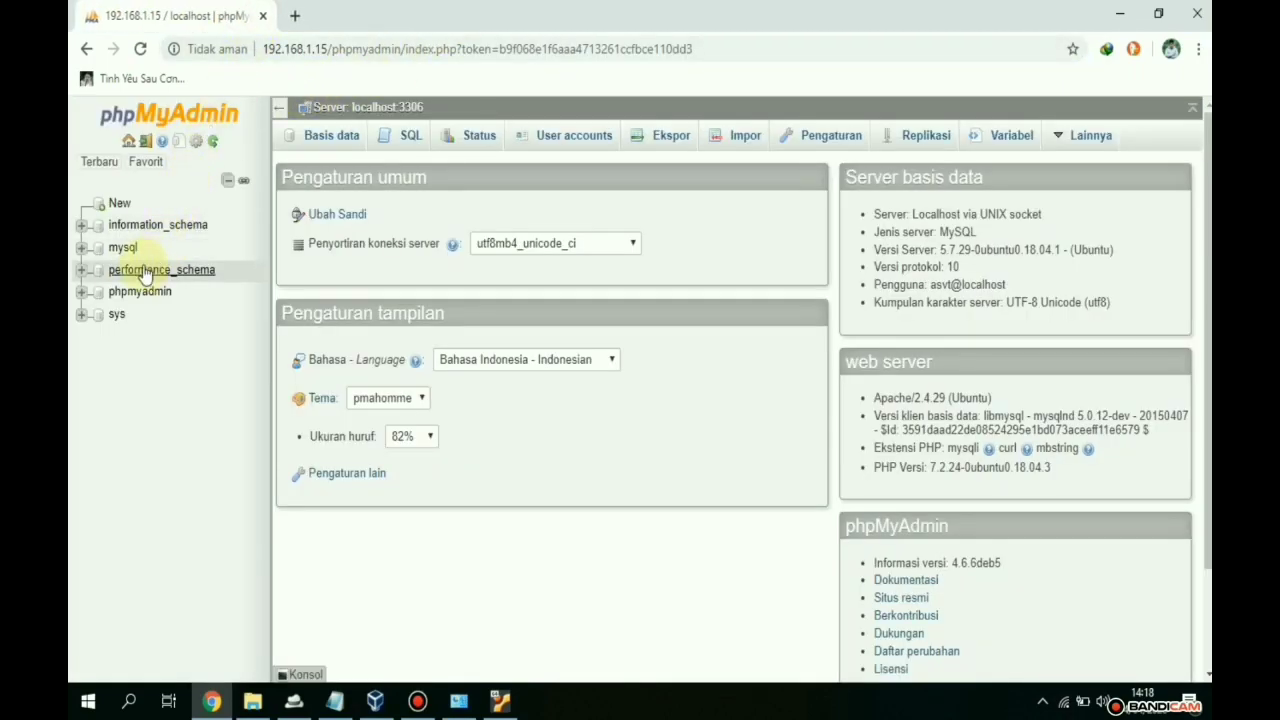
pyautogui.click(116, 204)
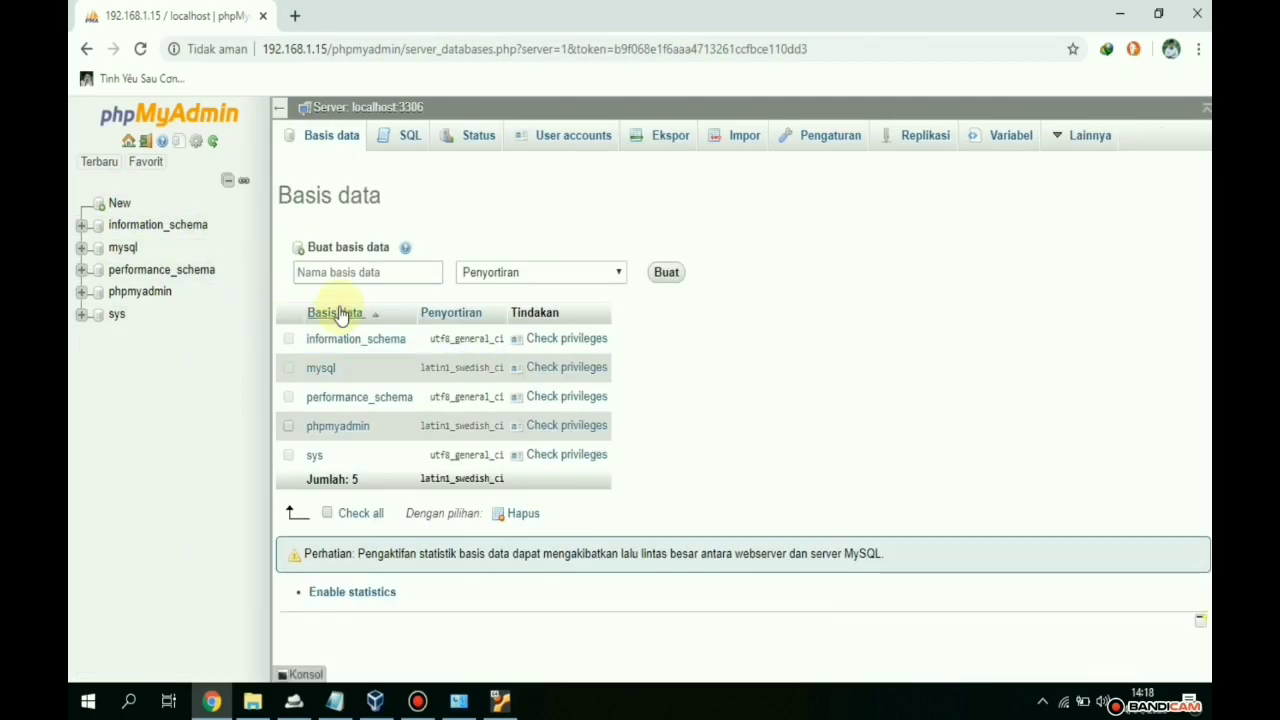
# - Create a new database named pbd_akademik33, keeping the default collation
pyautogui.click(344, 270)
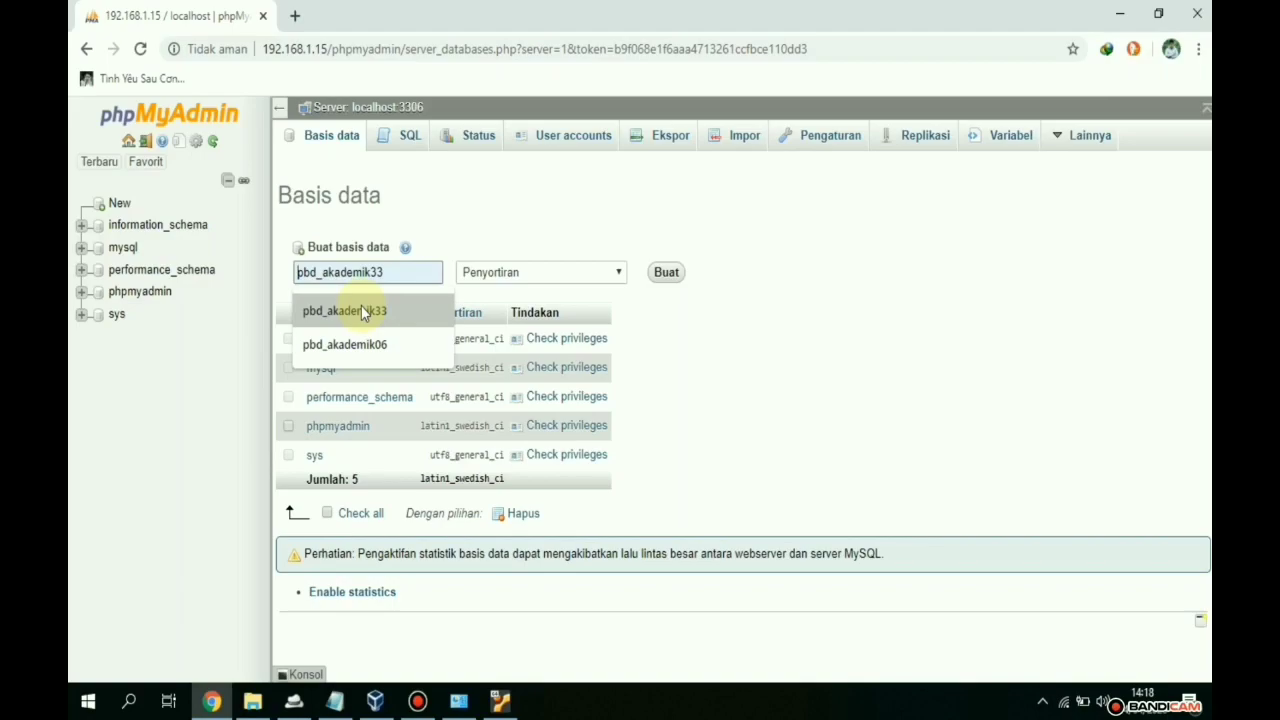
pyautogui.click(361, 311)
pyautogui.click(498, 274)
pyautogui.click(500, 267)
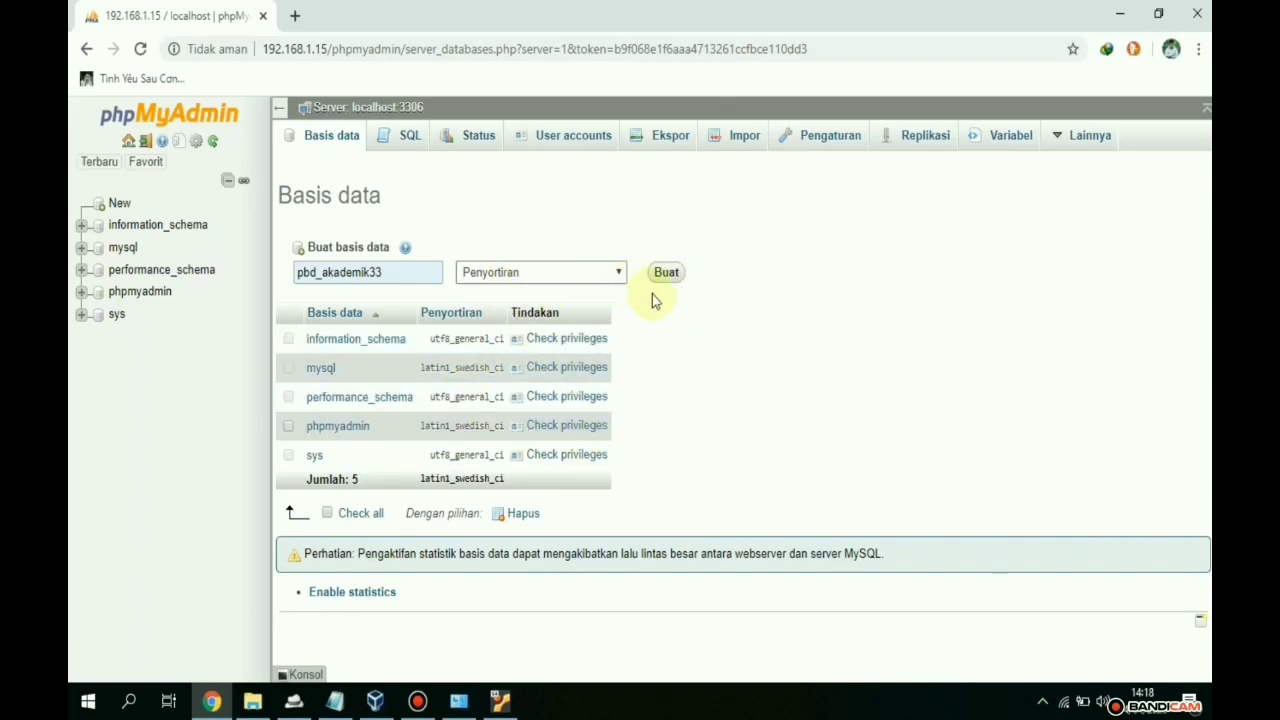
pyautogui.click(666, 273)
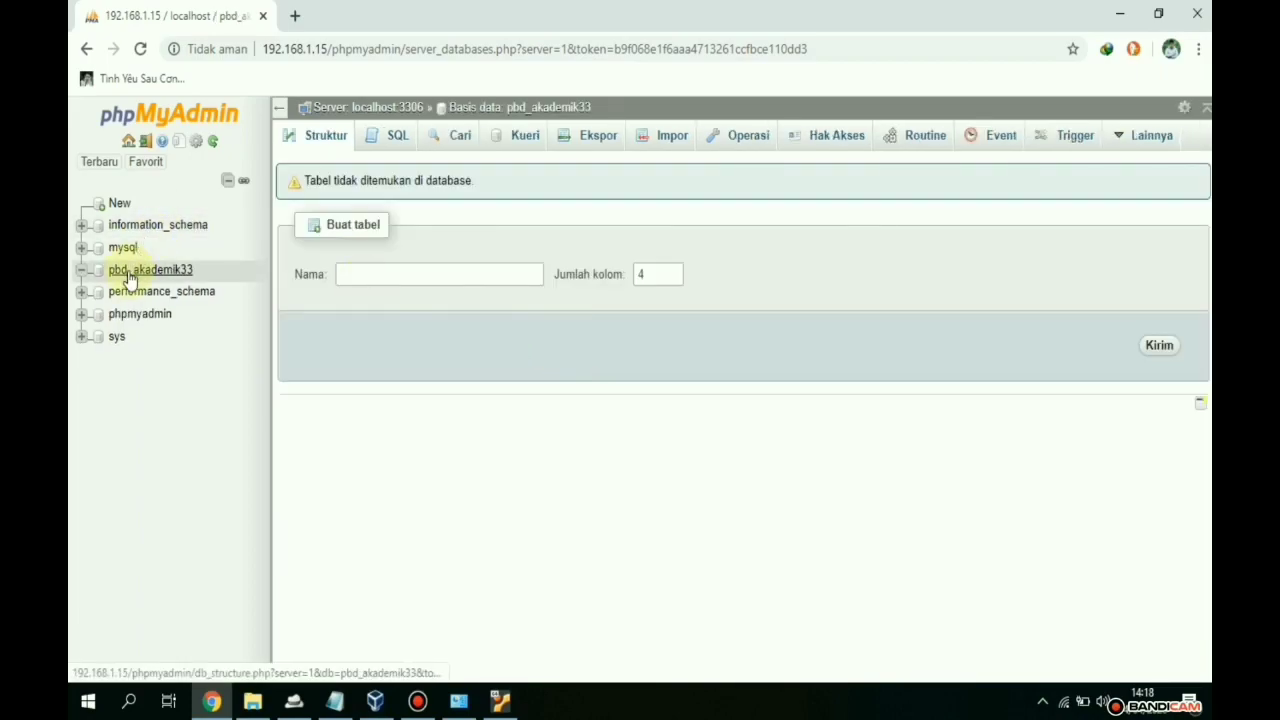
# - Go to pbd_akademik33's Import page past the server error and start choosing a file
pyautogui.click(658, 148)
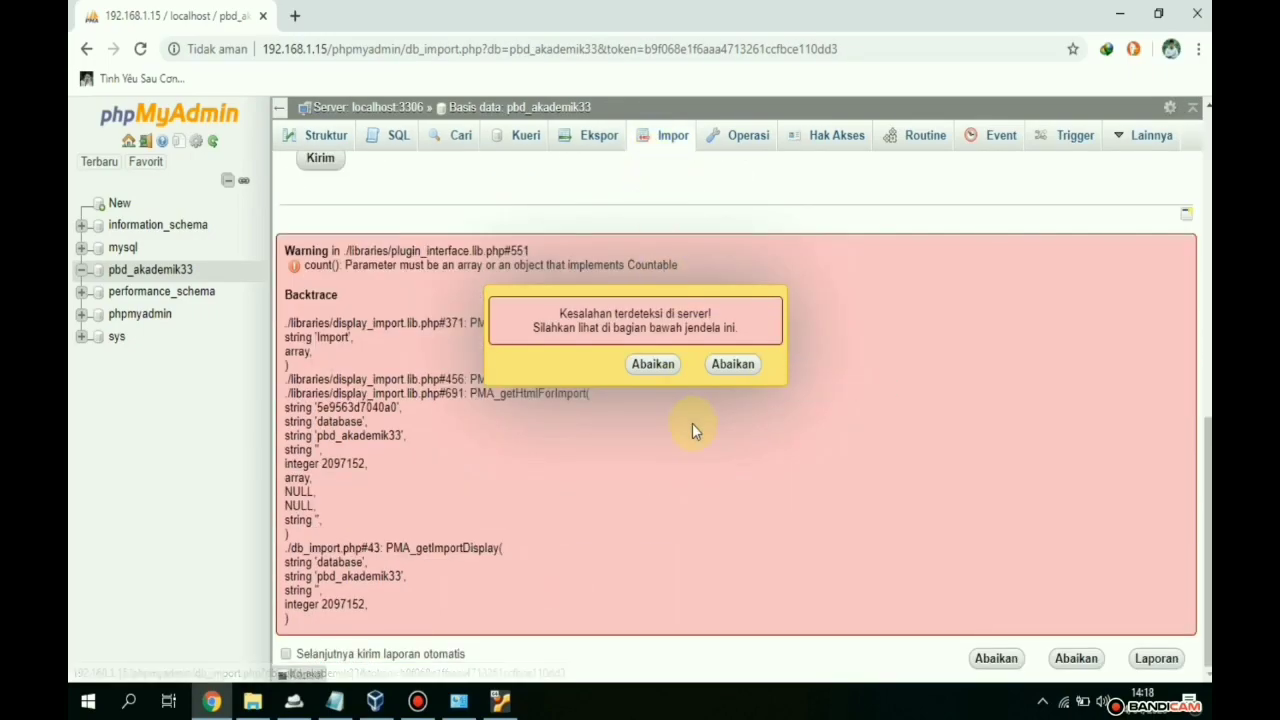
pyautogui.click(651, 366)
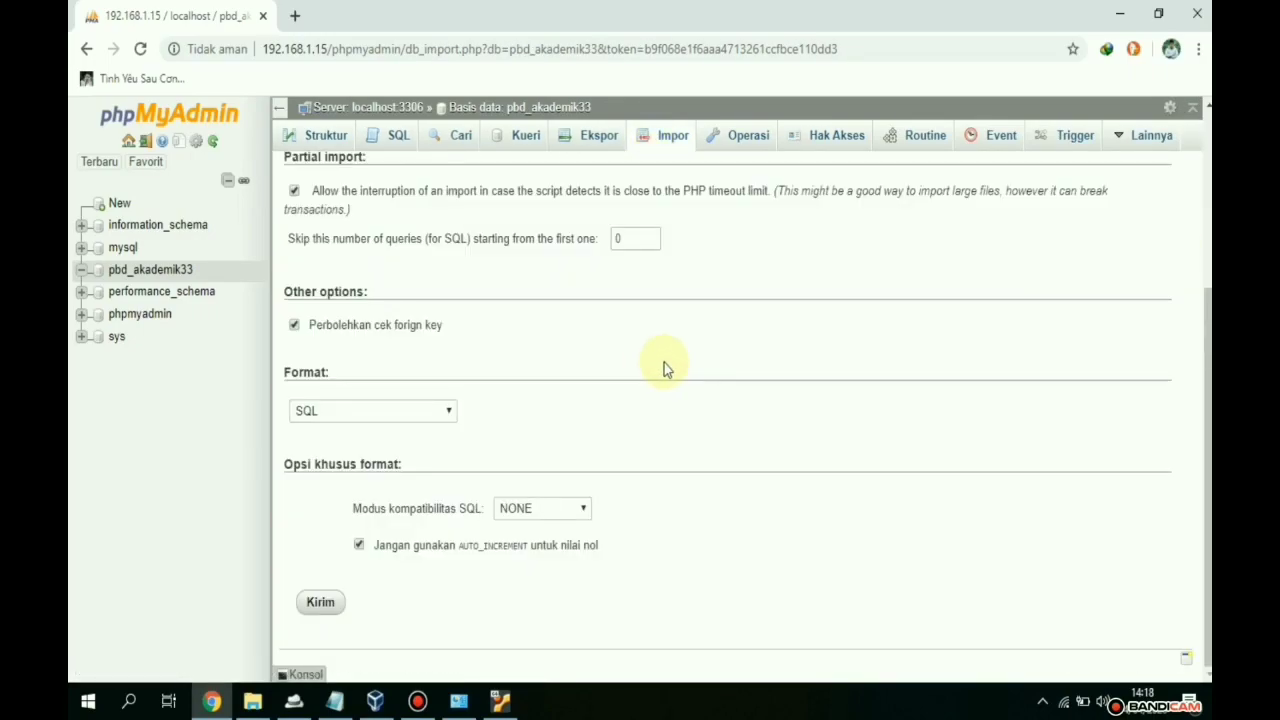
pyautogui.scroll(3, 663, 352)
pyautogui.click(445, 325)
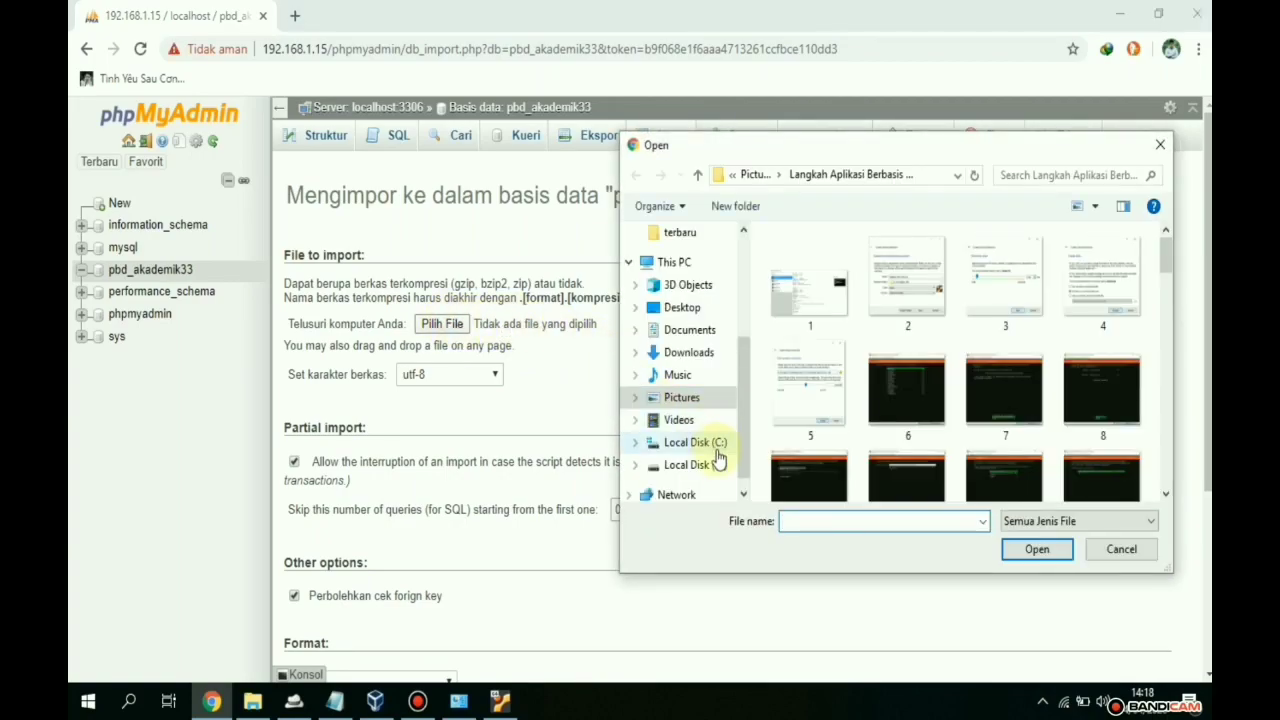
# - Select C:\xampp\htdocs\ArifSaputra\akademik.sql as the file to import
pyautogui.click(716, 466)
pyautogui.click(695, 442)
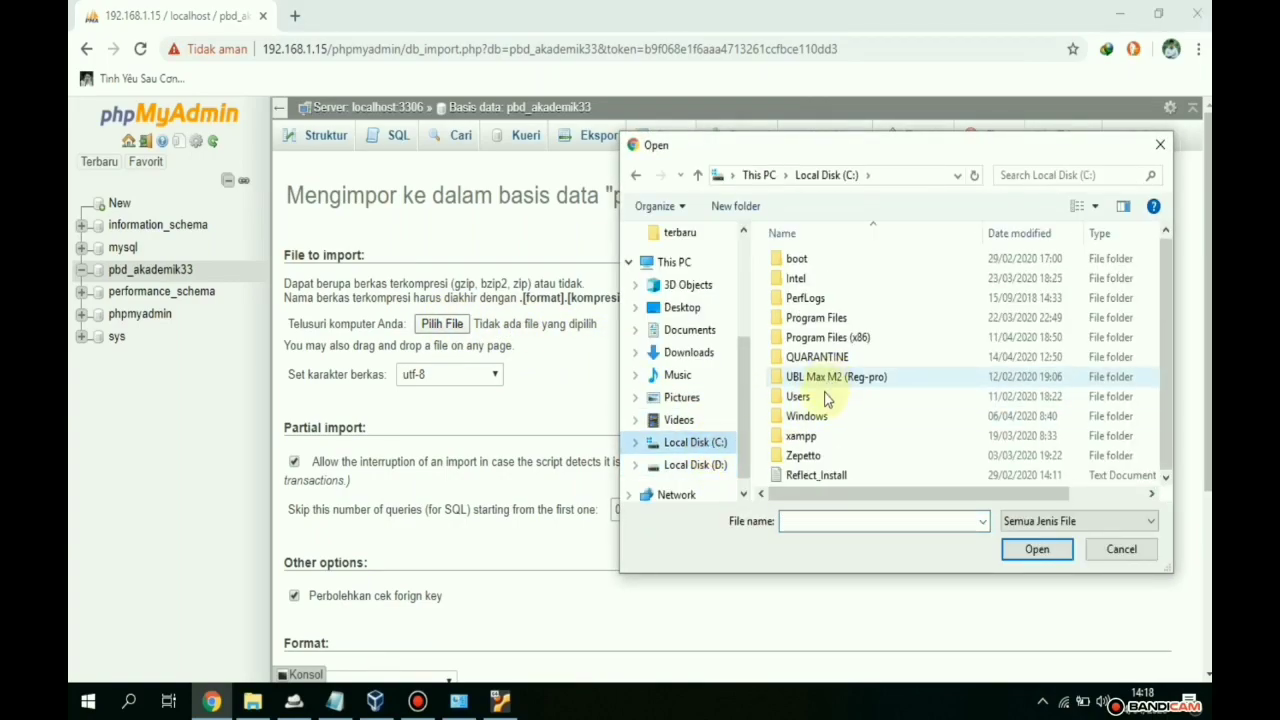
pyautogui.doubleClick(821, 442)
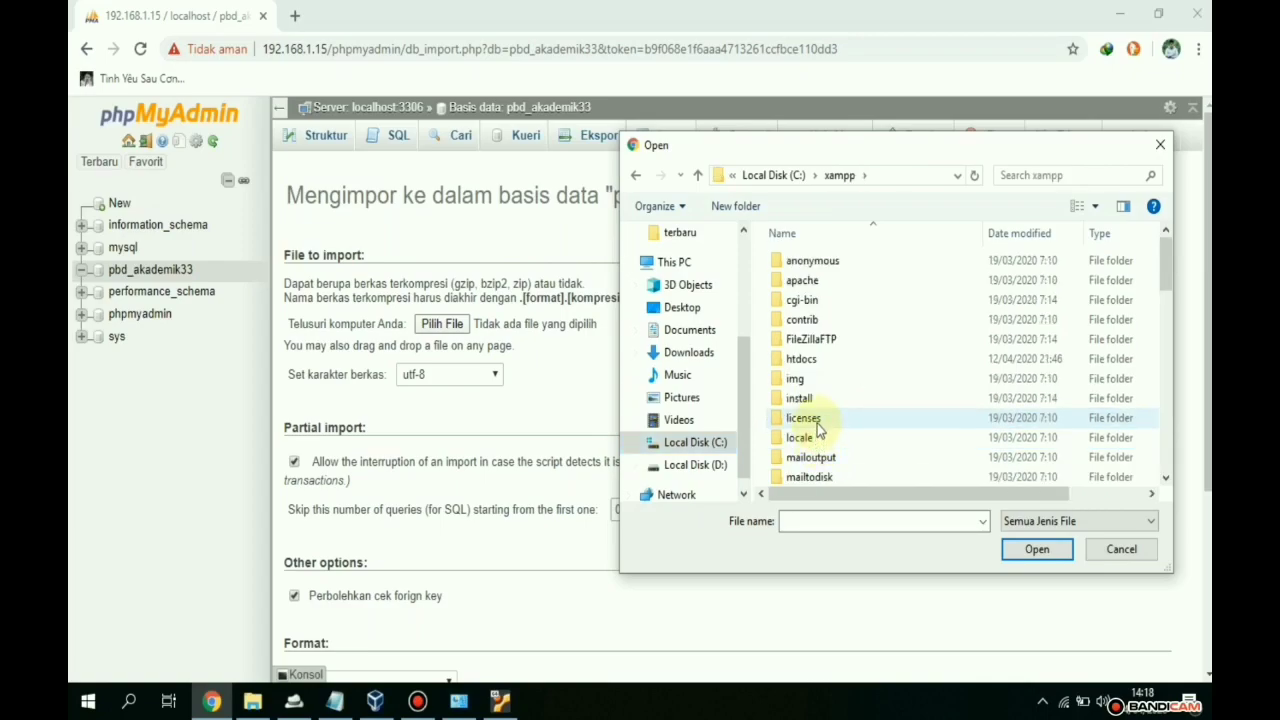
pyautogui.scroll(-3, 817, 420)
pyautogui.scroll(3, 815, 400)
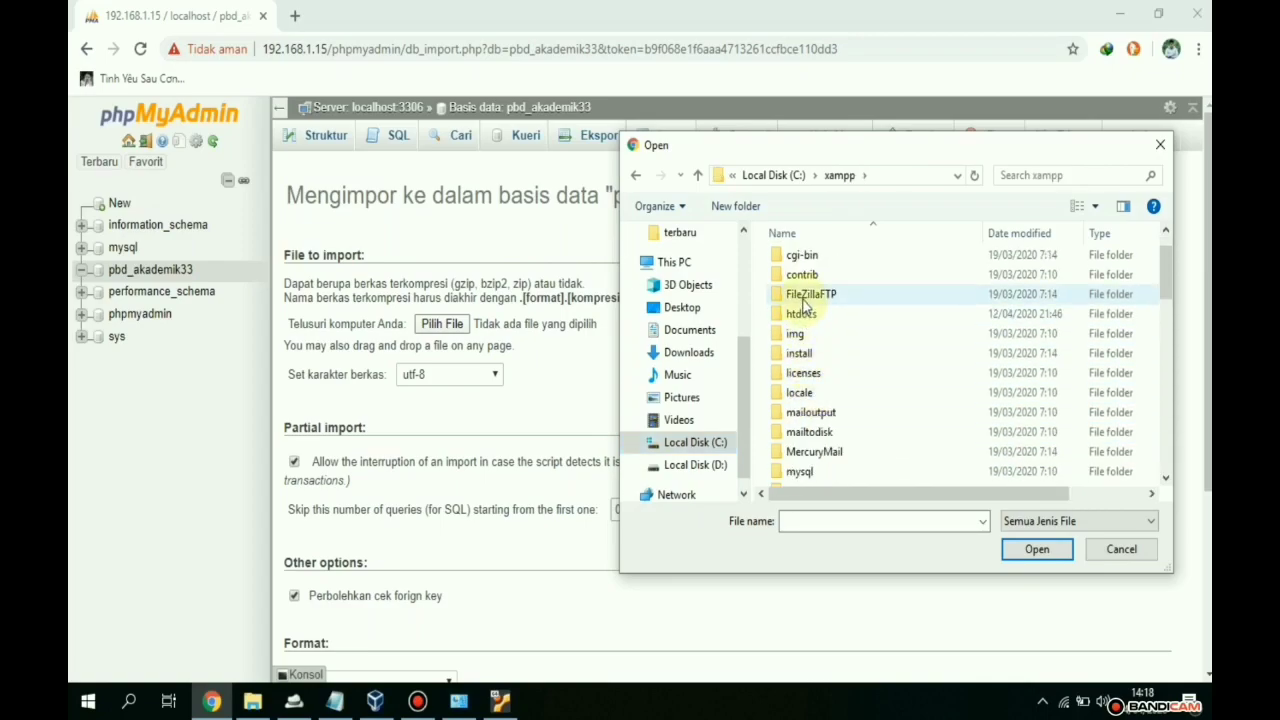
pyautogui.doubleClick(805, 316)
pyautogui.click(806, 285)
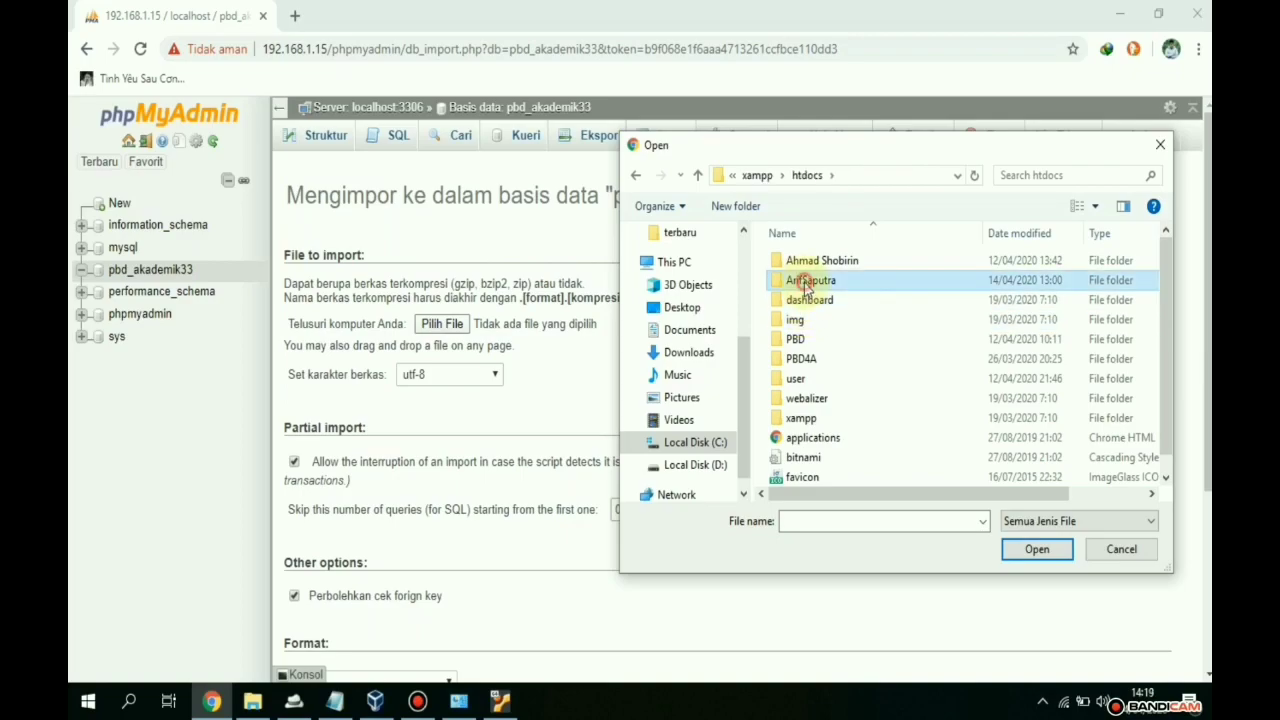
pyautogui.doubleClick(806, 286)
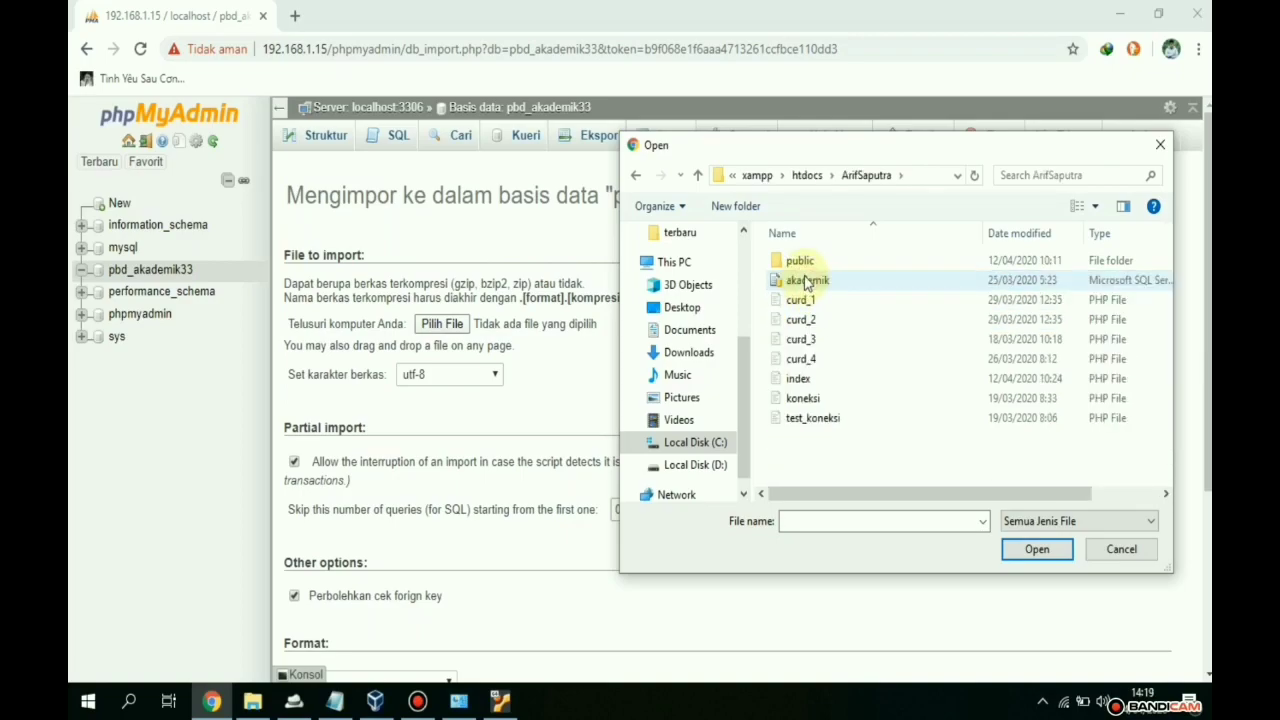
pyautogui.click(806, 282)
pyautogui.doubleClick(806, 282)
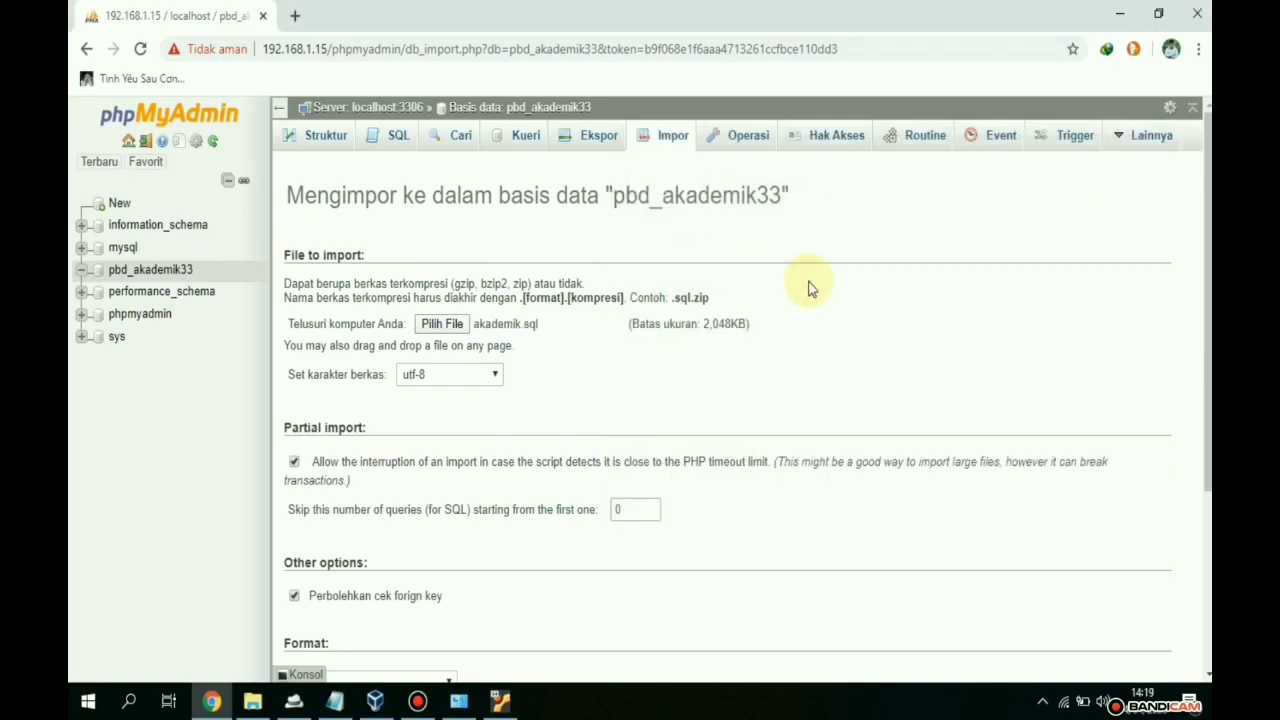
# - Run the import, executing 16 queries and creating the dt_prodi table
pyautogui.scroll(-3, 531, 414)
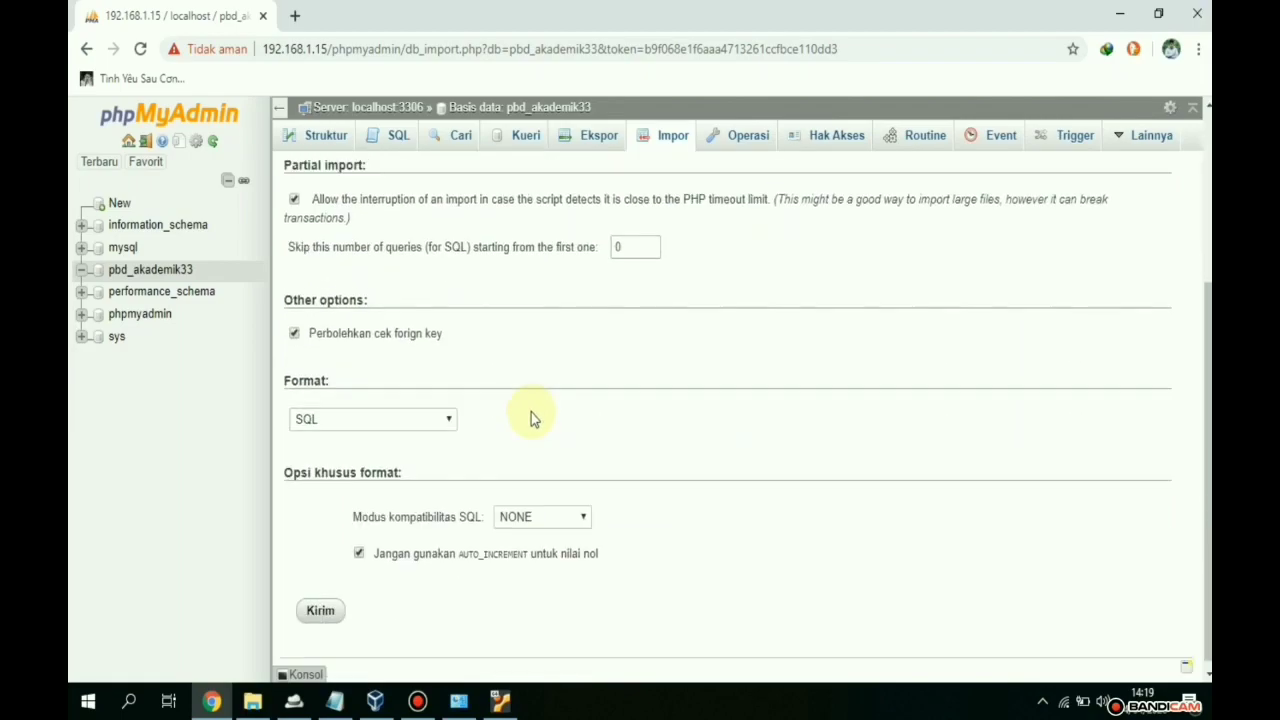
pyautogui.click(320, 602)
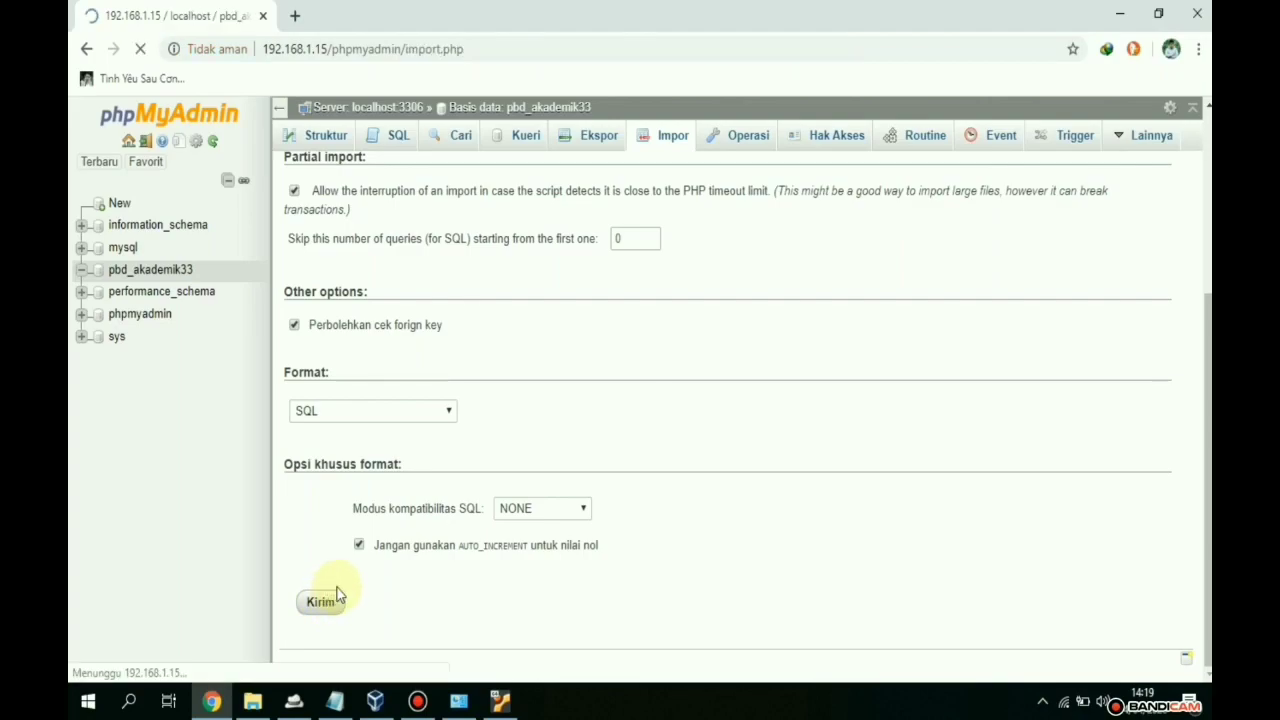
pyautogui.scroll(-6, 452, 469)
pyautogui.scroll(10, 457, 466)
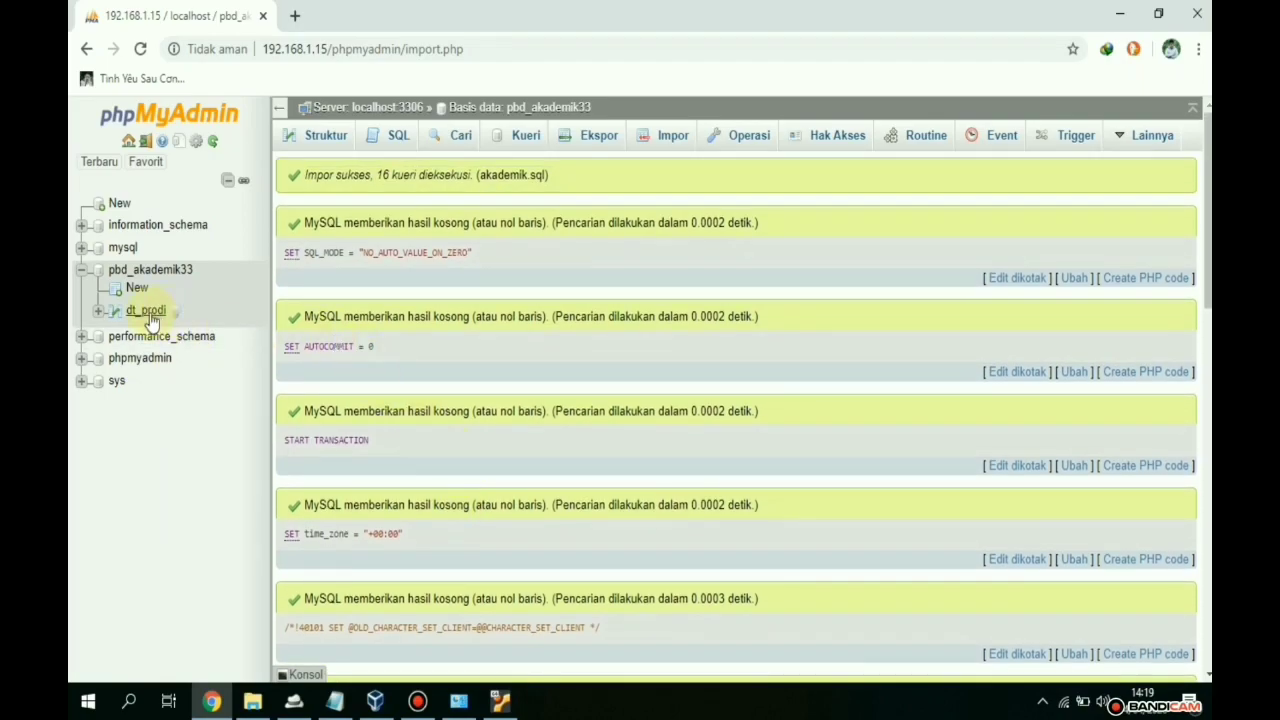
# - Browse dt_prodi's rows past the server error: Pariwisata, Manajemen Informatika, Akuntansi
pyautogui.click(145, 310)
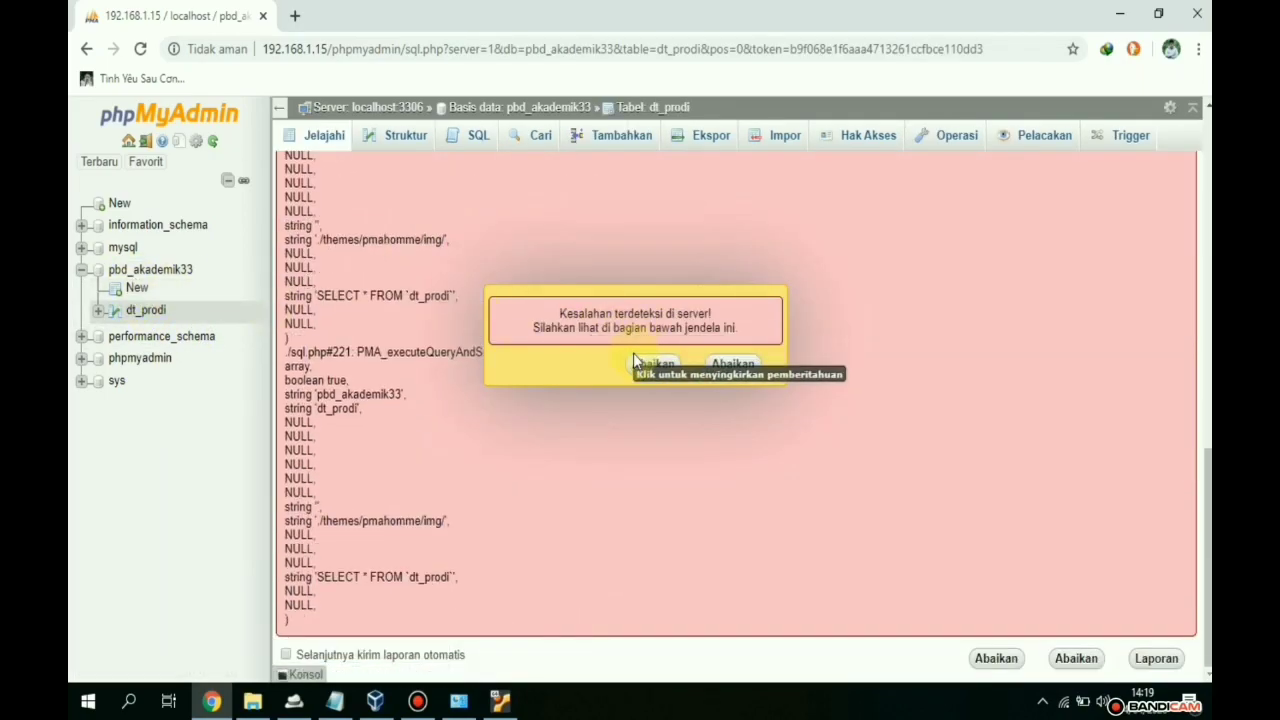
pyautogui.click(638, 363)
pyautogui.scroll(2, 500, 362)
pyautogui.moveTo(846, 444); pyautogui.dragTo(281, 405)
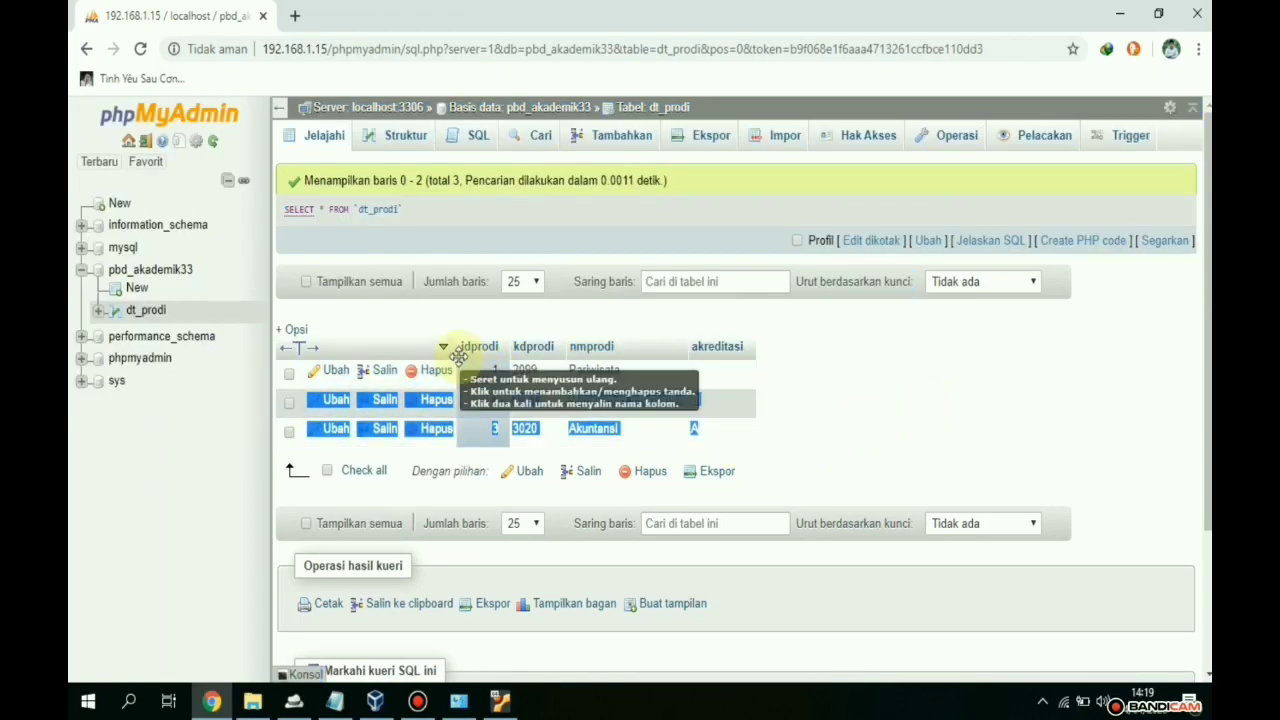
pyautogui.click(447, 330)
pyautogui.scroll(-1, 829, 383)
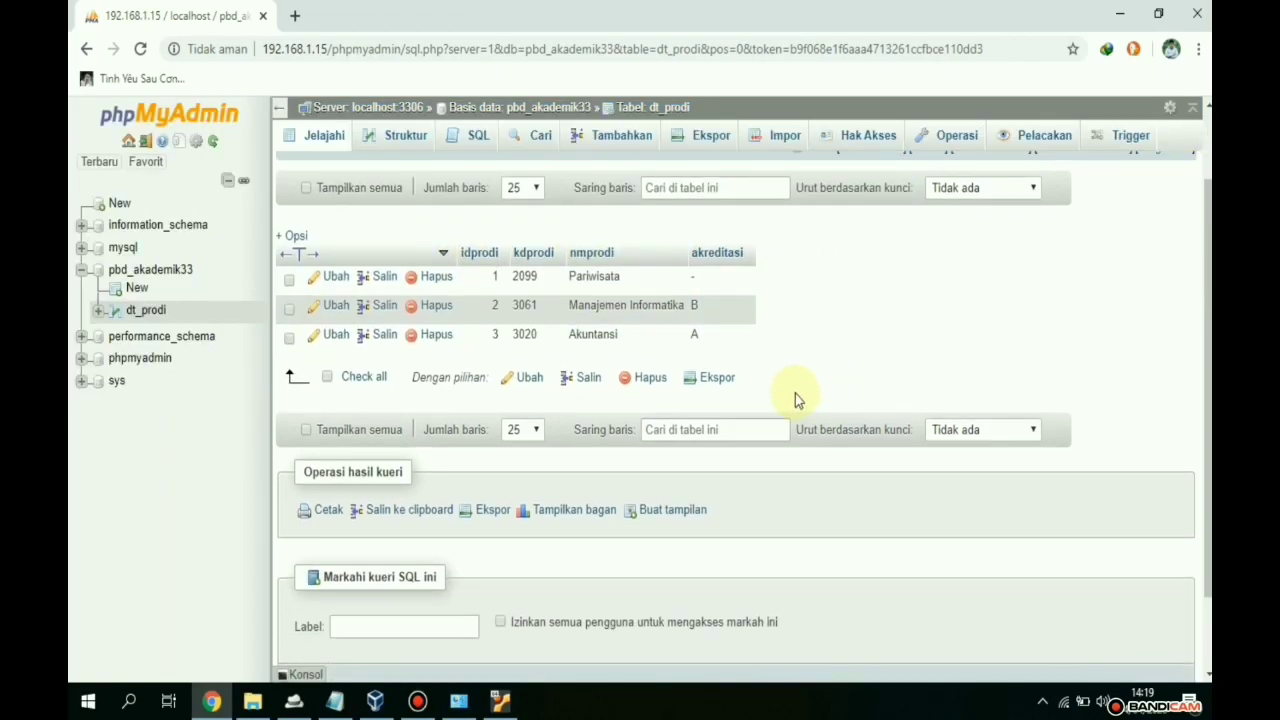
pyautogui.scroll(-1, 778, 405)
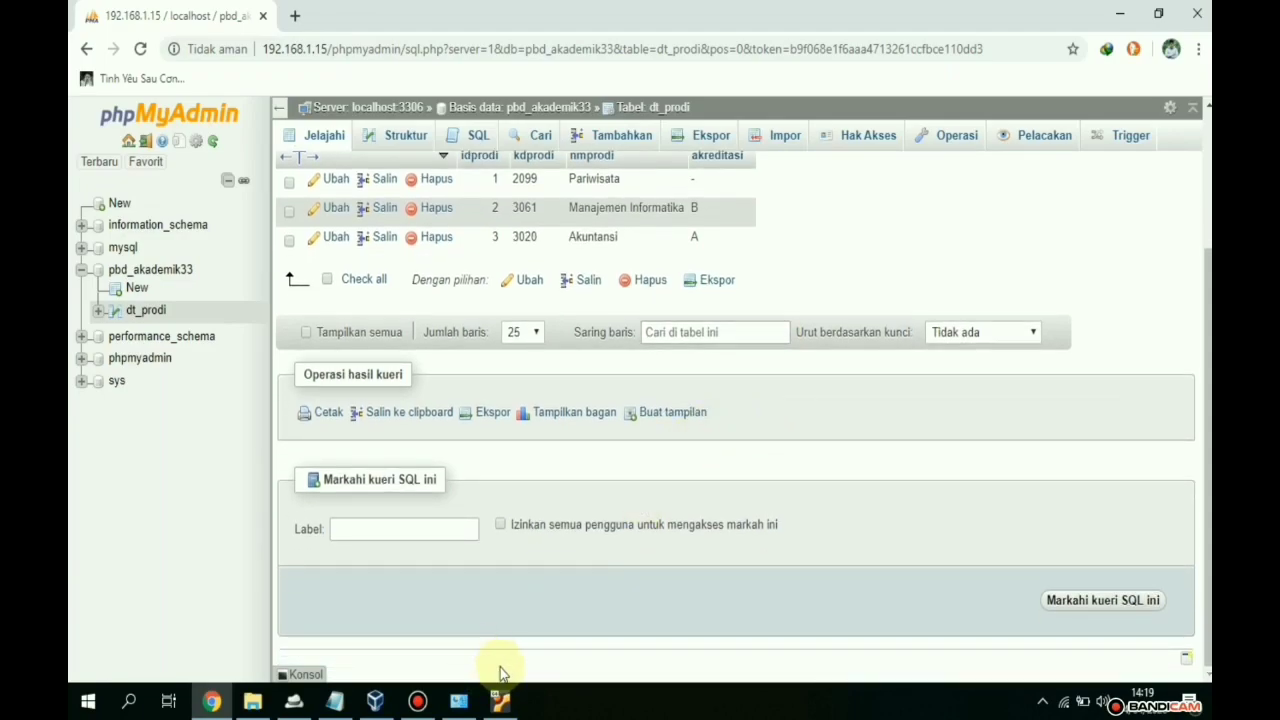
pyautogui.scroll(2, 205, 485)
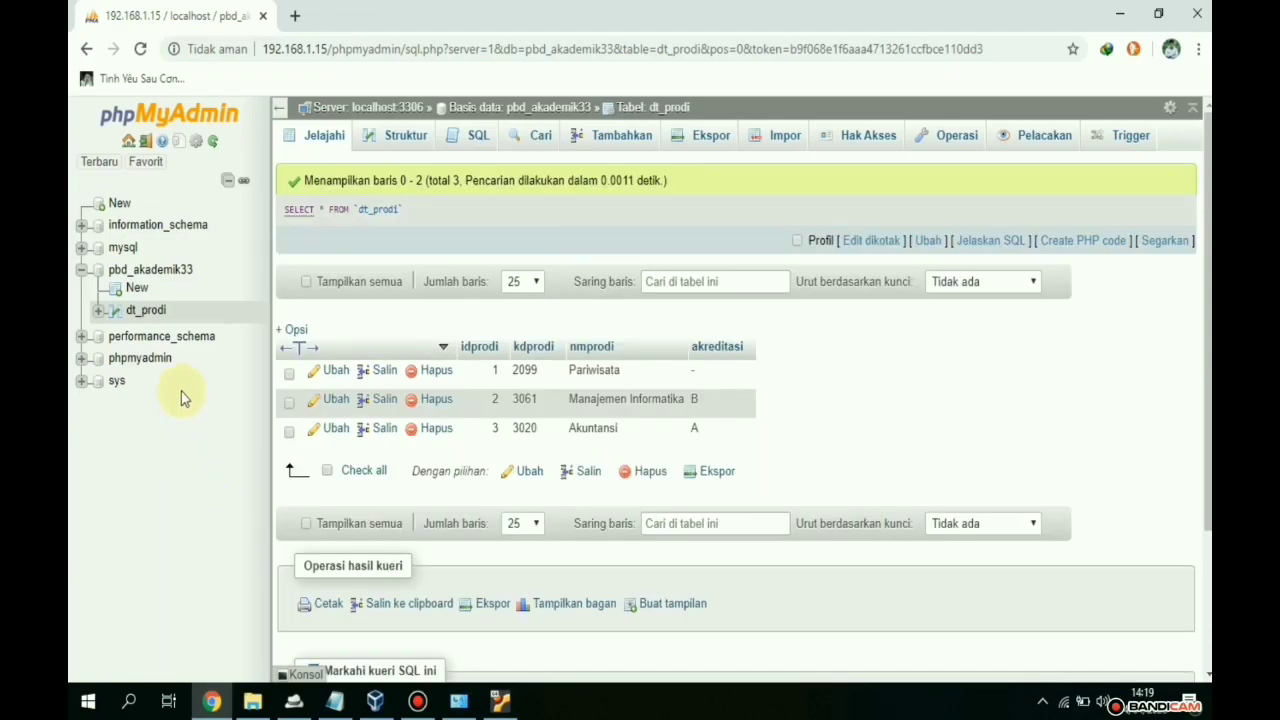
# - Reopen dt_prodi from the pbd_akademik33 overview, dismissing the server error again
pyautogui.click(140, 276)
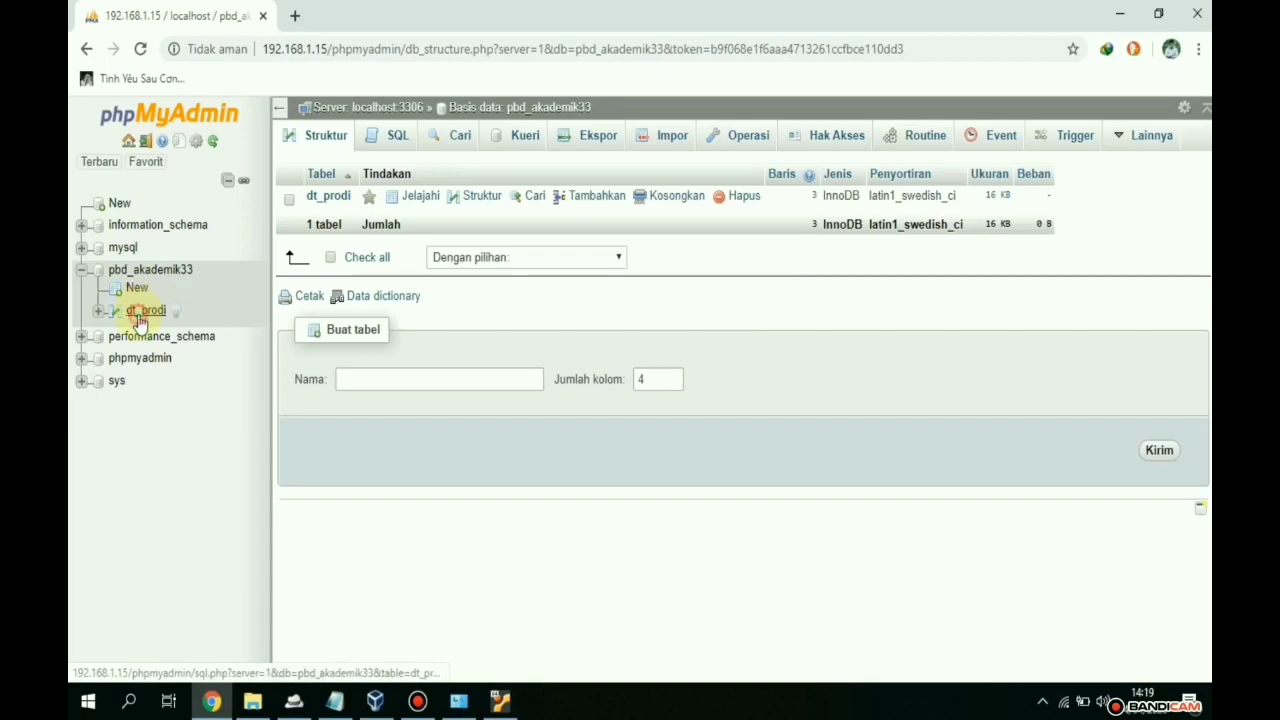
pyautogui.click(142, 312)
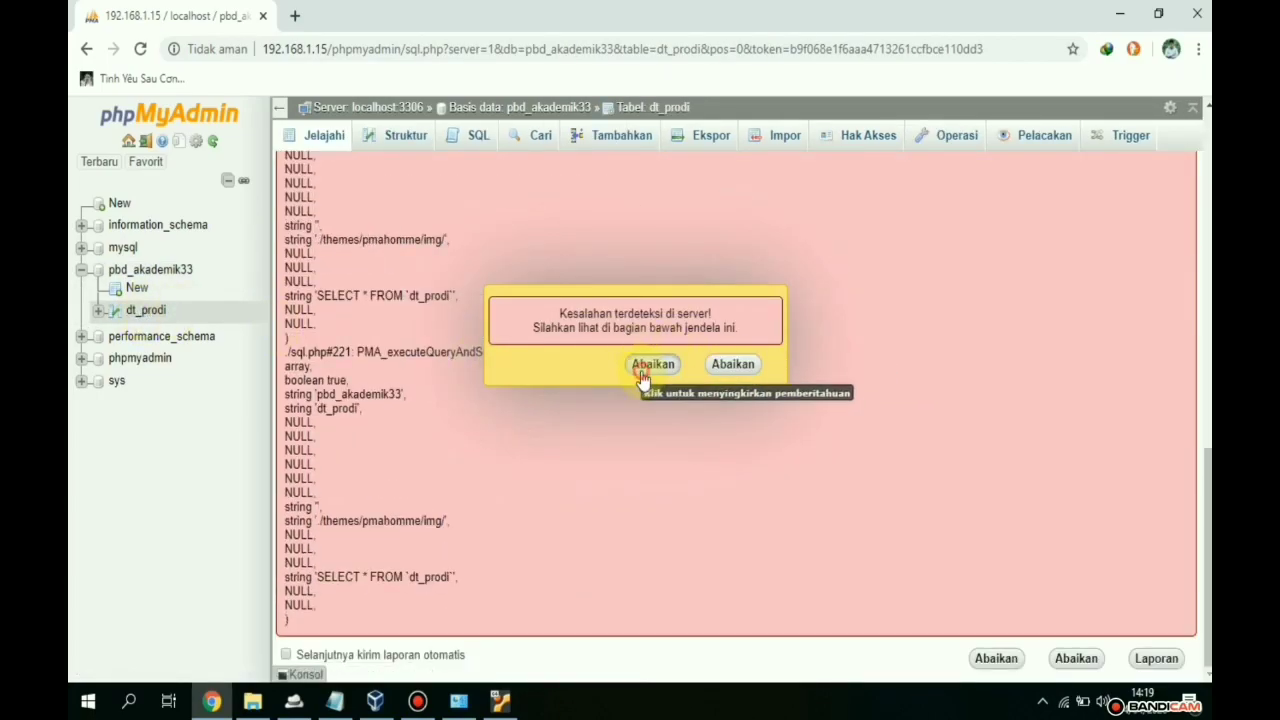
pyautogui.click(645, 366)
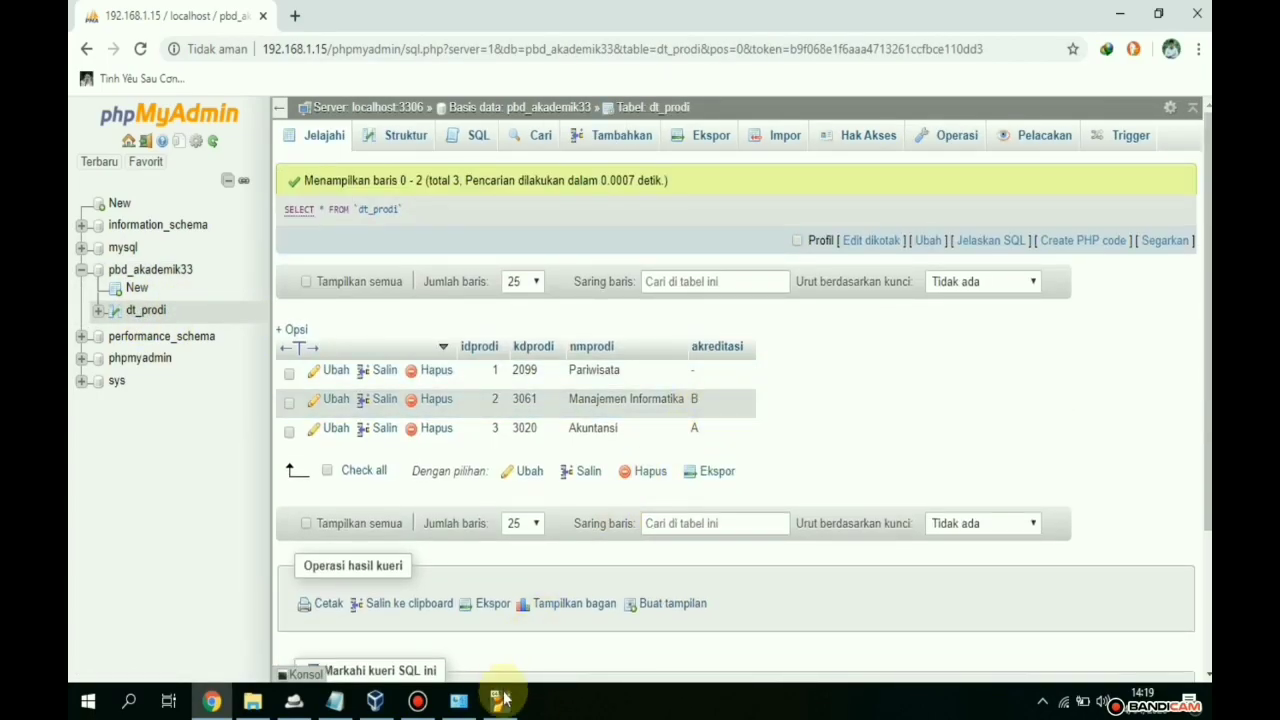
# - In the VM terminal, list the home folder and copy its files to the web root with sudo cp *.*
pyautogui.click(503, 703)
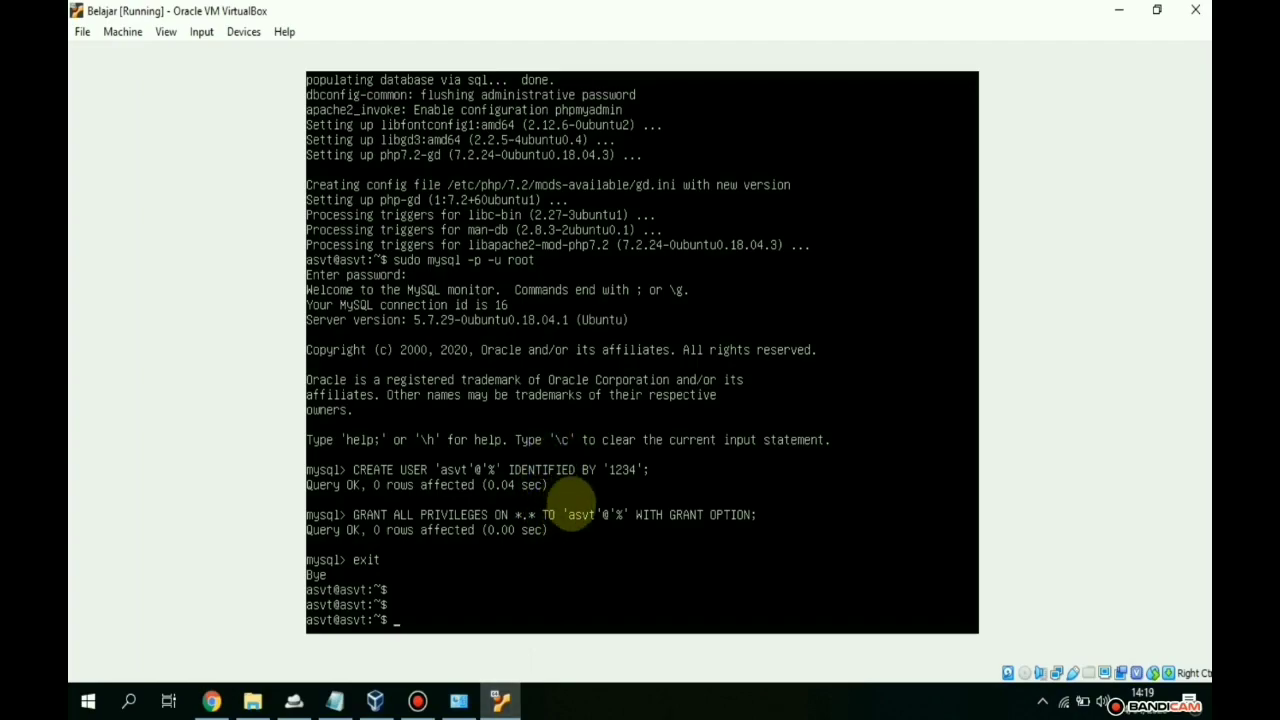
pyautogui.write('ls')
pyautogui.press('Return')
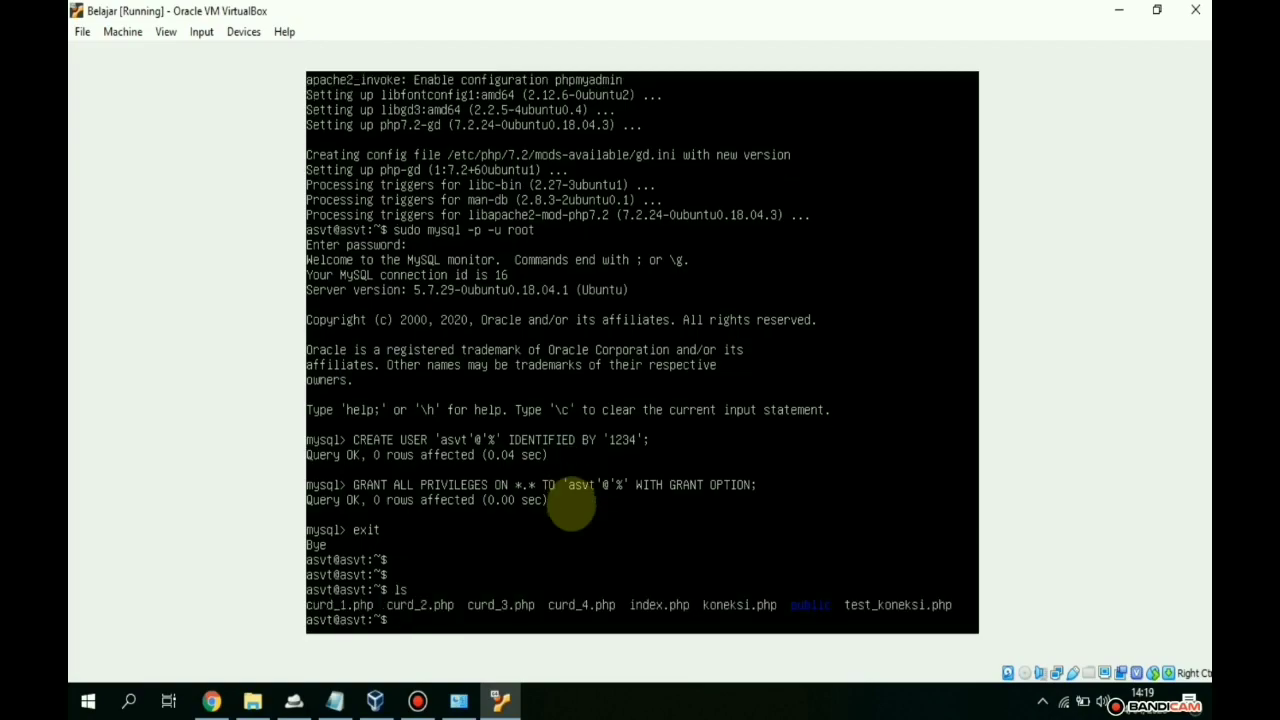
pyautogui.write('sudo cp *.* / var/www//html/')
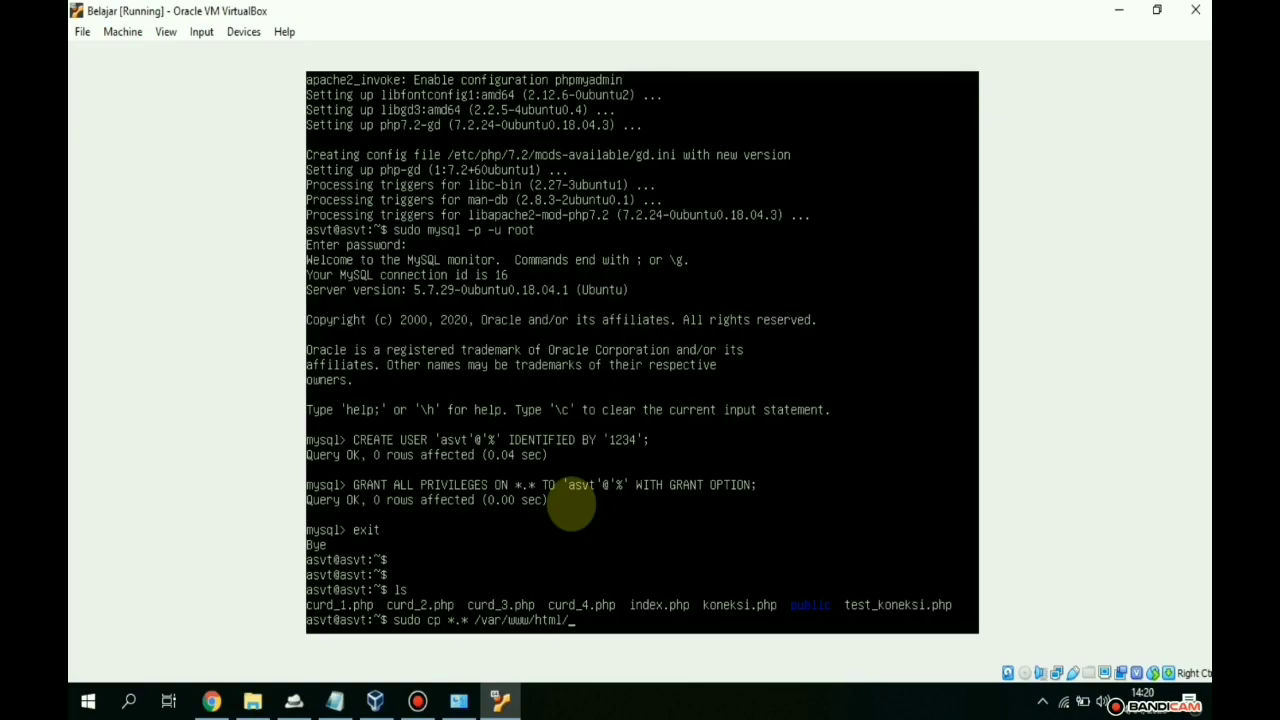
pyautogui.press('Return')
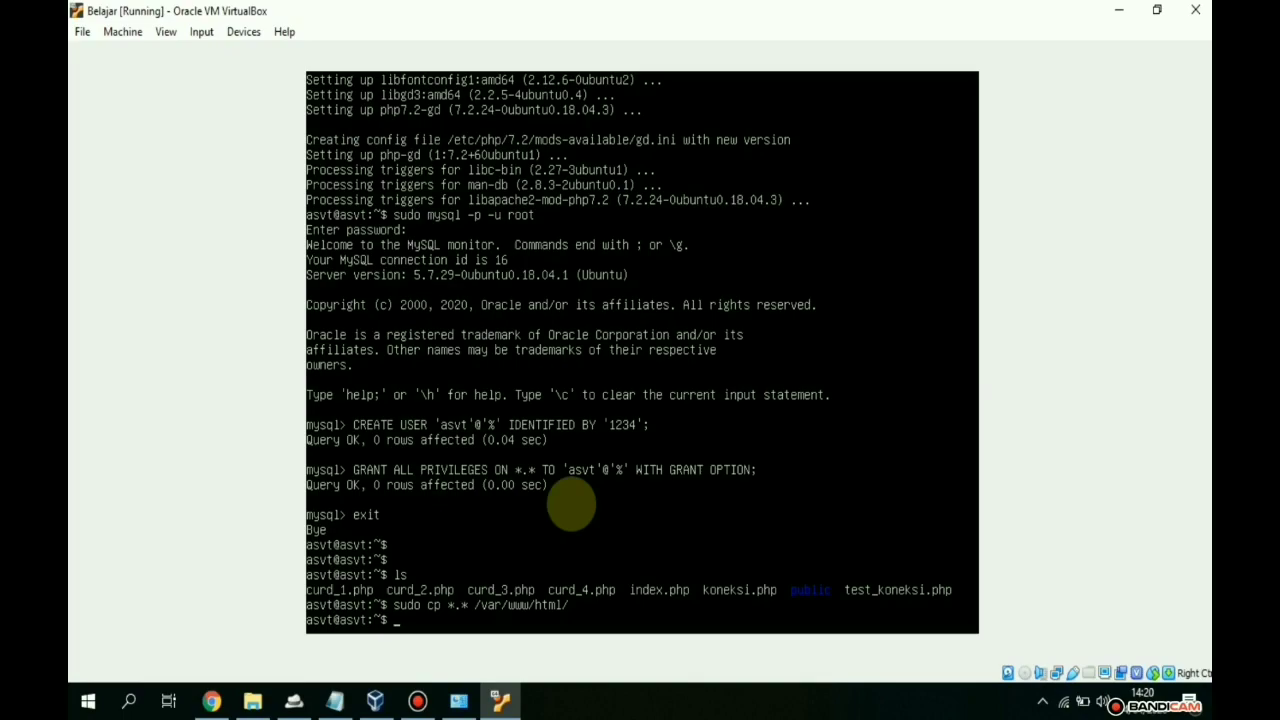
pyautogui.write('sudo -R')
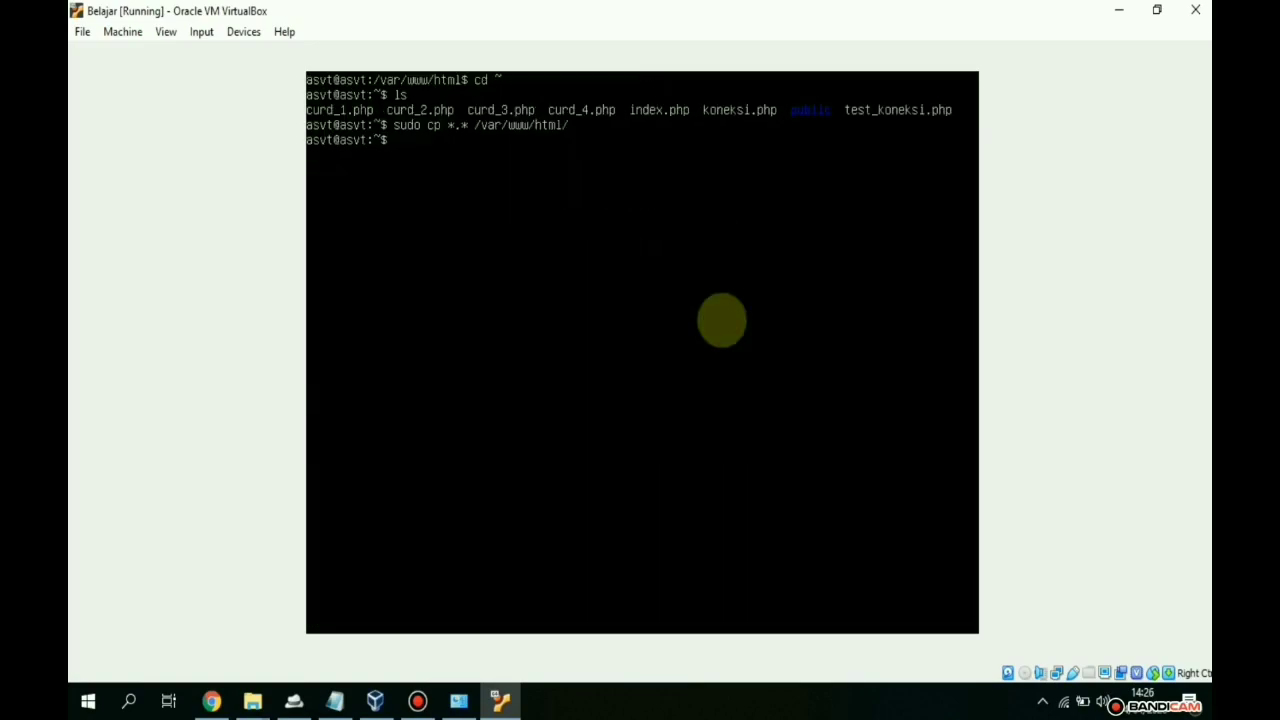
# - Copy the public folder recursively into /var/www/html with sudo cp -R
pyautogui.write('sudo cp -R pu')
pyautogui.press('Tab')
pyautogui.write('/var/')
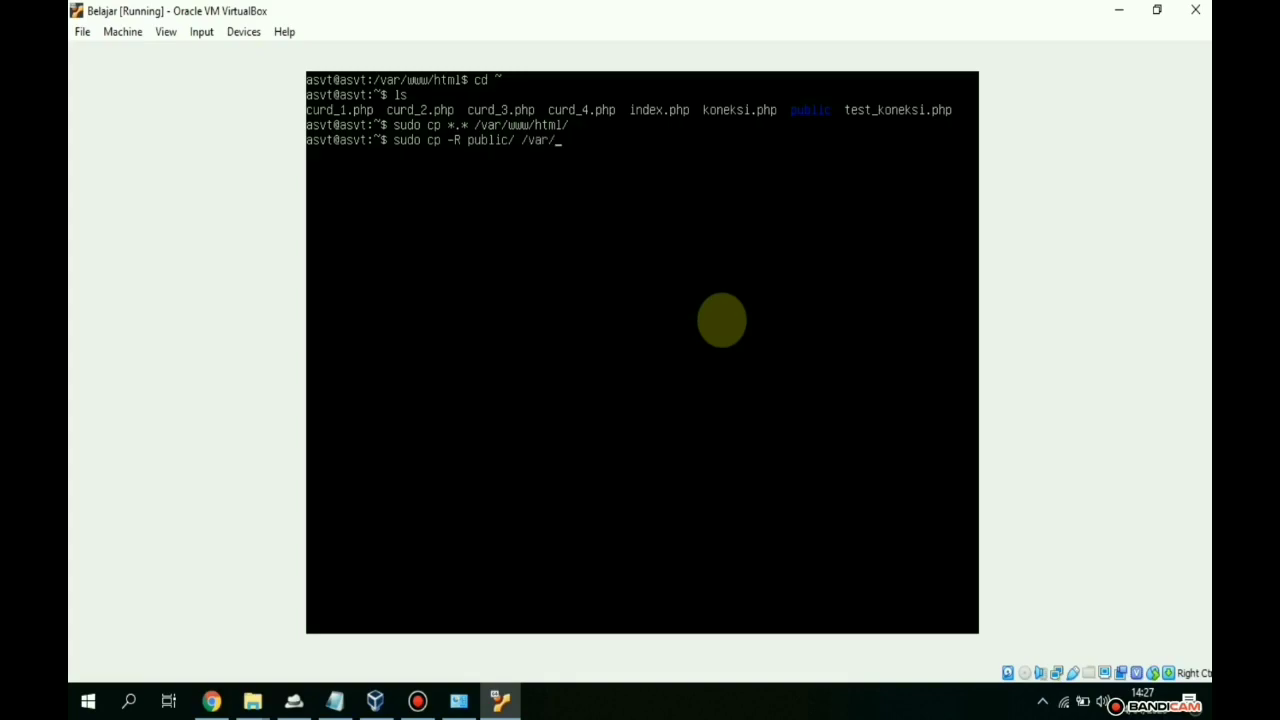
pyautogui.write('w')
pyautogui.press('Tab')
pyautogui.write('h')
pyautogui.press('Tab')
pyautogui.press('Return')
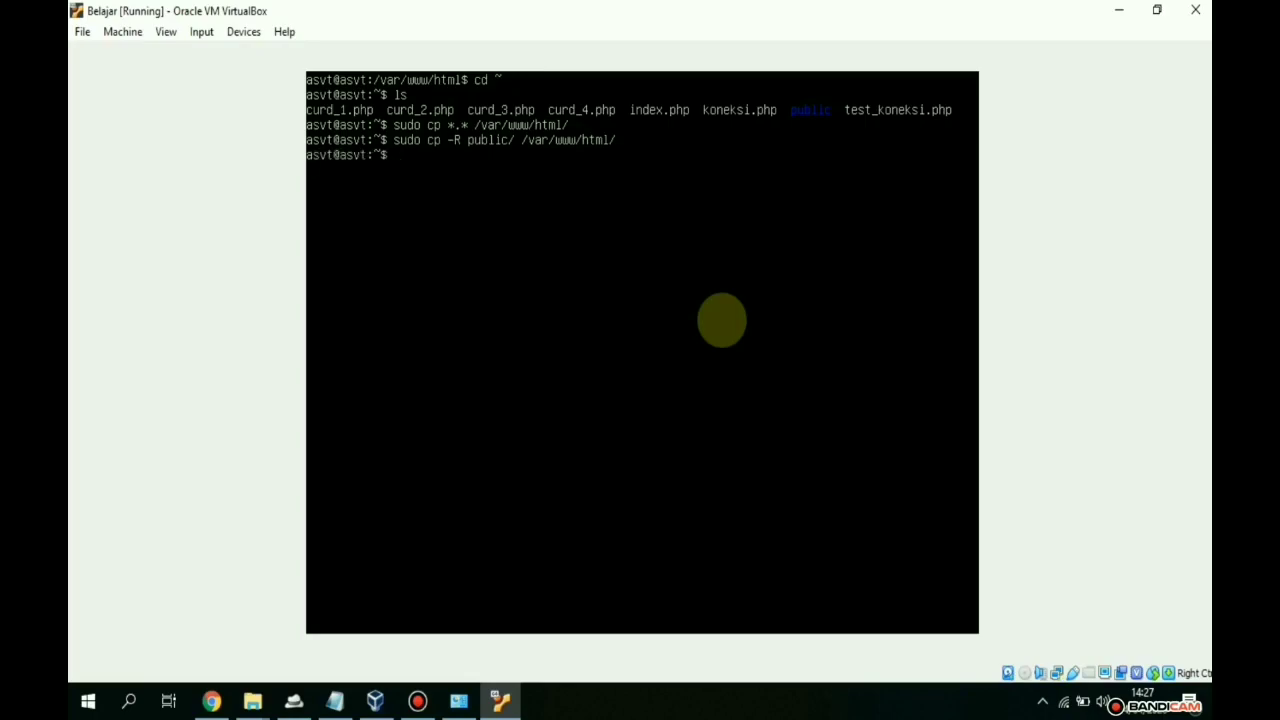
# - Change into /var/www/html, list the copied app files, and begin opening koneksi.php in nano
pyautogui.write('cd /var/')
pyautogui.press('Left')
pyautogui.press('Left')
pyautogui.press('Left')
pyautogui.press('Left')
pyautogui.write('/')
pyautogui.press('Right')
pyautogui.press('Right')
pyautogui.write('www/html/')
pyautogui.press('Return')
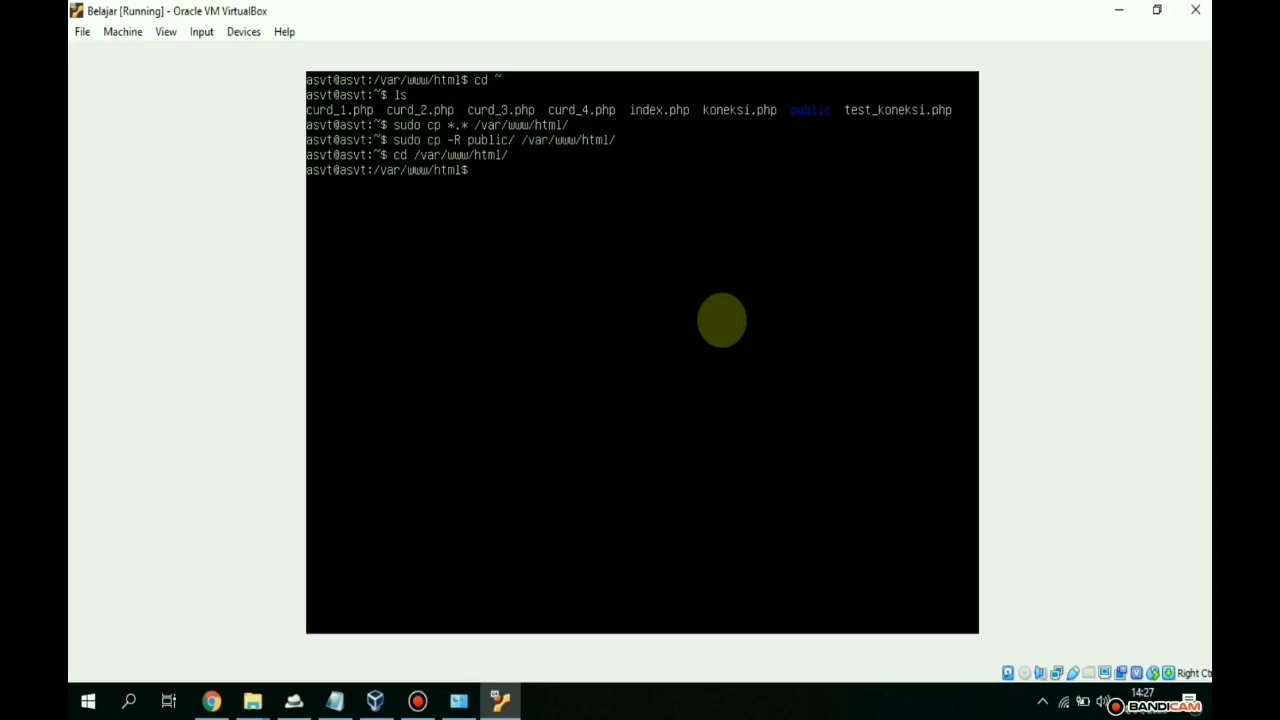
pyautogui.write('ls')
pyautogui.press('Return')
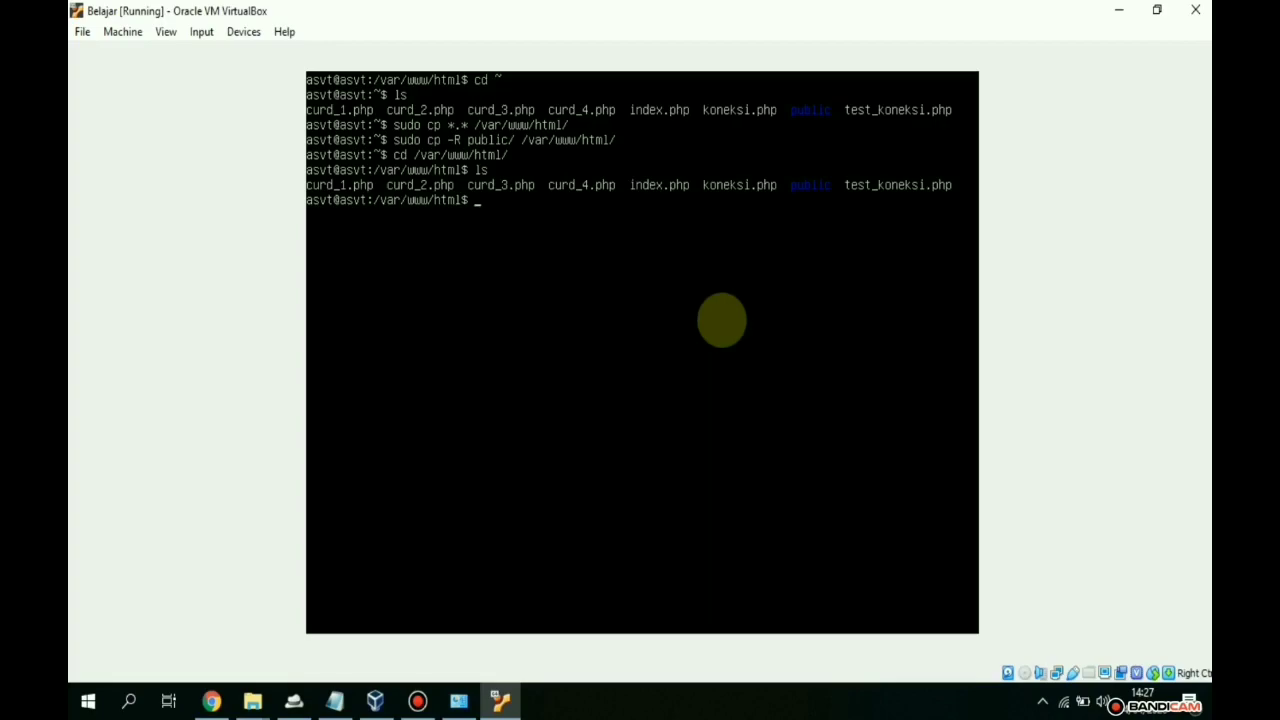
pyautogui.write('sudo n')
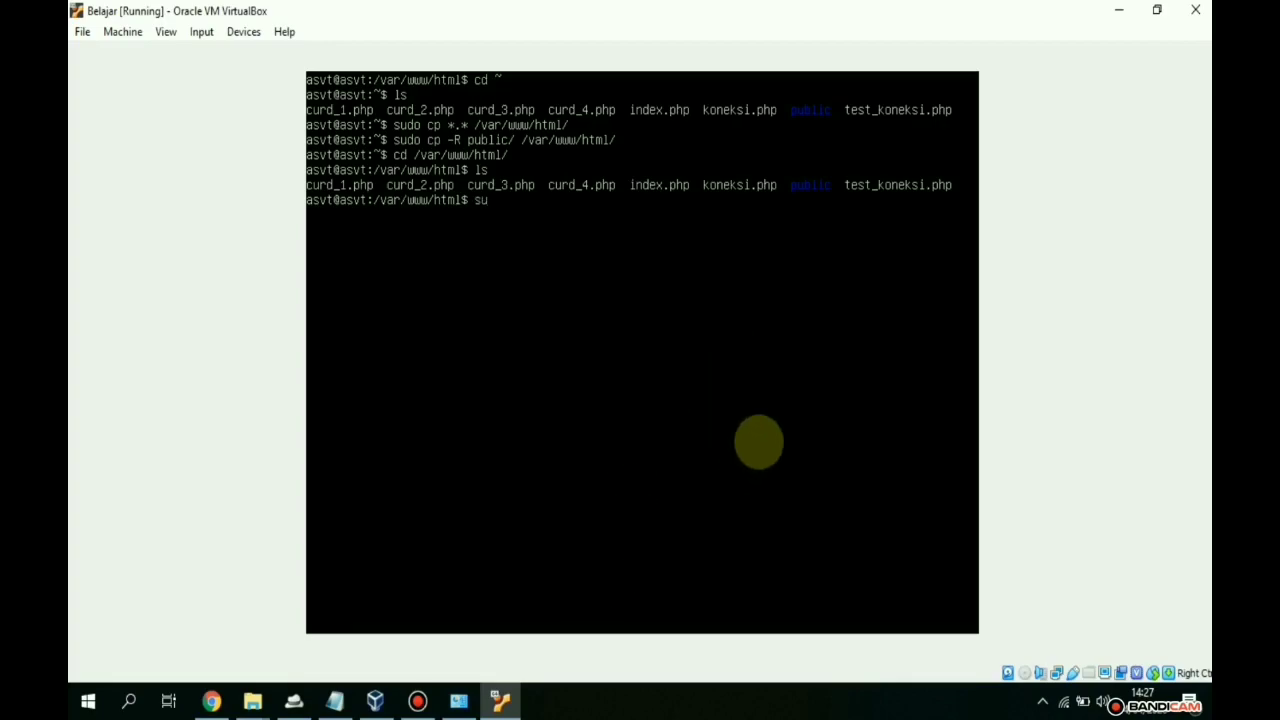
pyautogui.write('ano  k')
pyautogui.press('Tab')
# - Open koneksi.php in nano, briefly checking the dt_prodi table in the browser
pyautogui.press('Return')
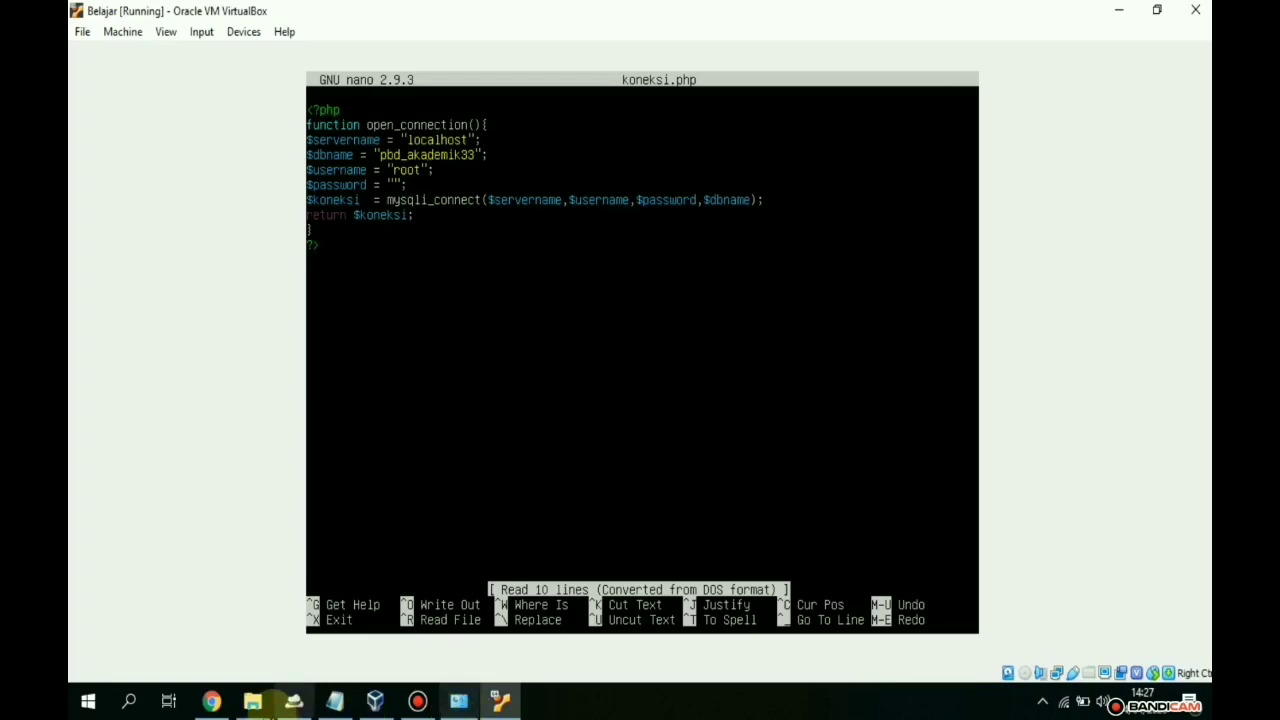
pyautogui.click(226, 706)
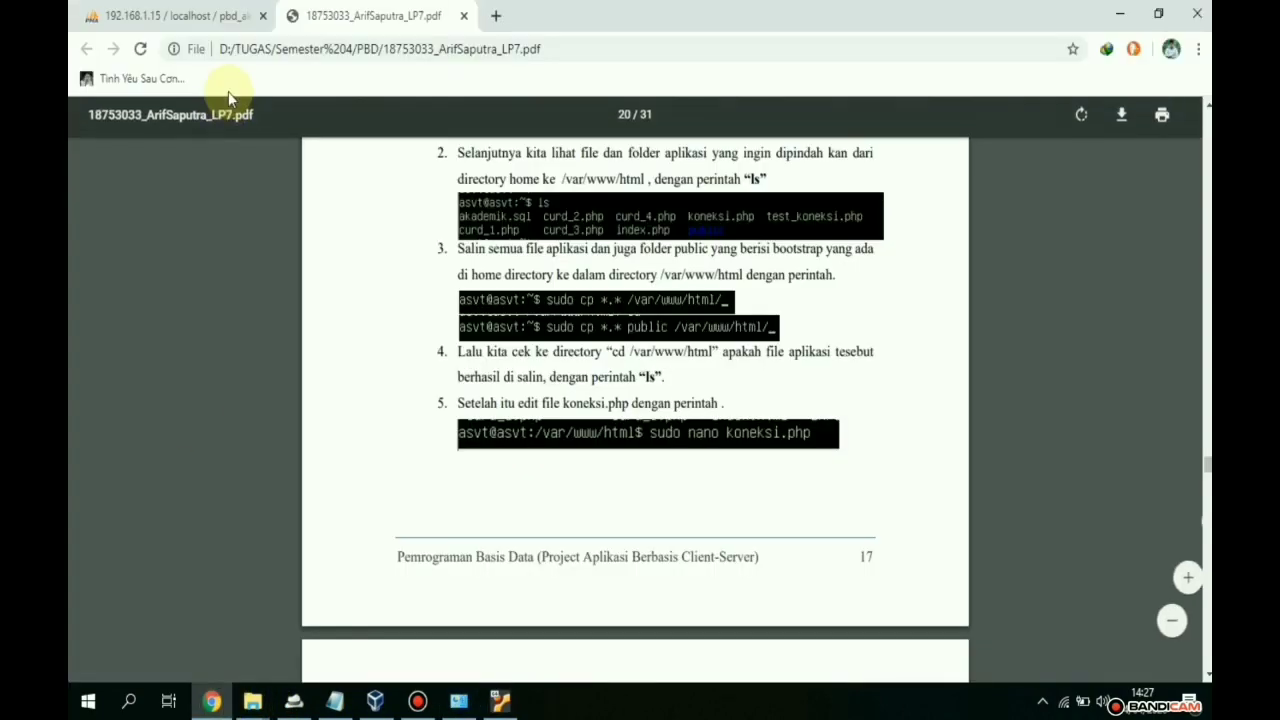
pyautogui.click(150, 14)
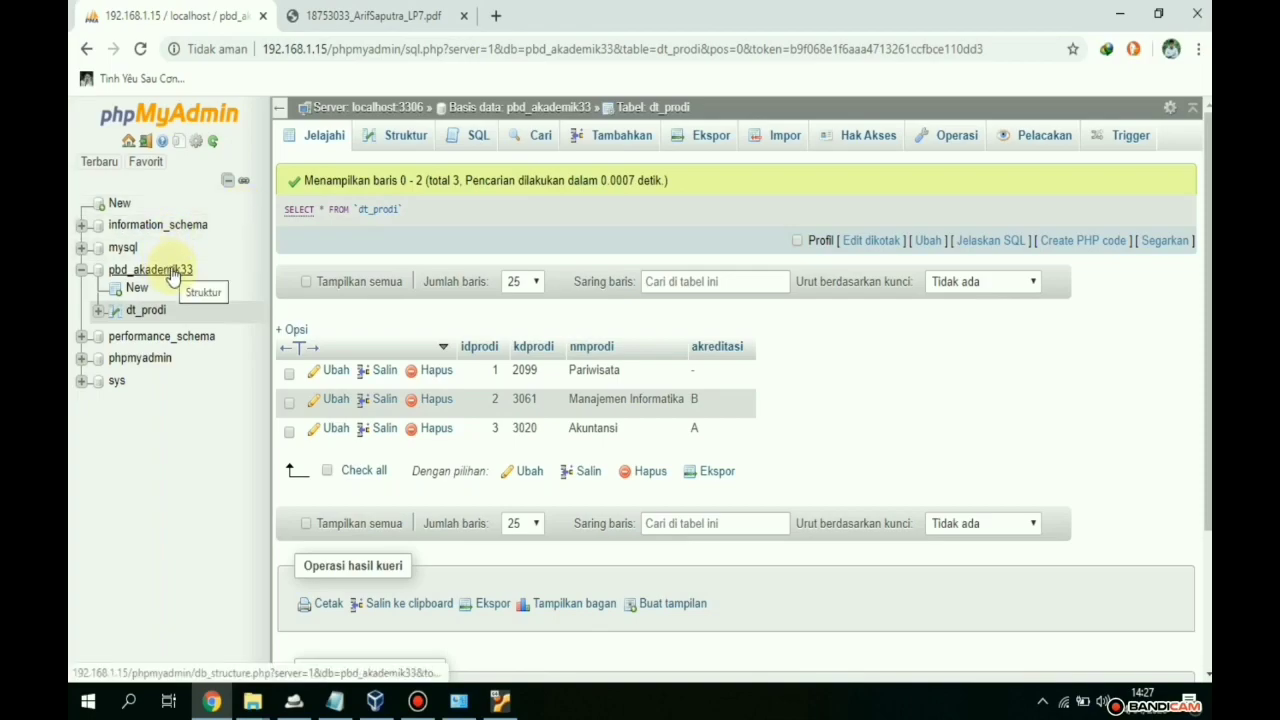
pyautogui.click(500, 703)
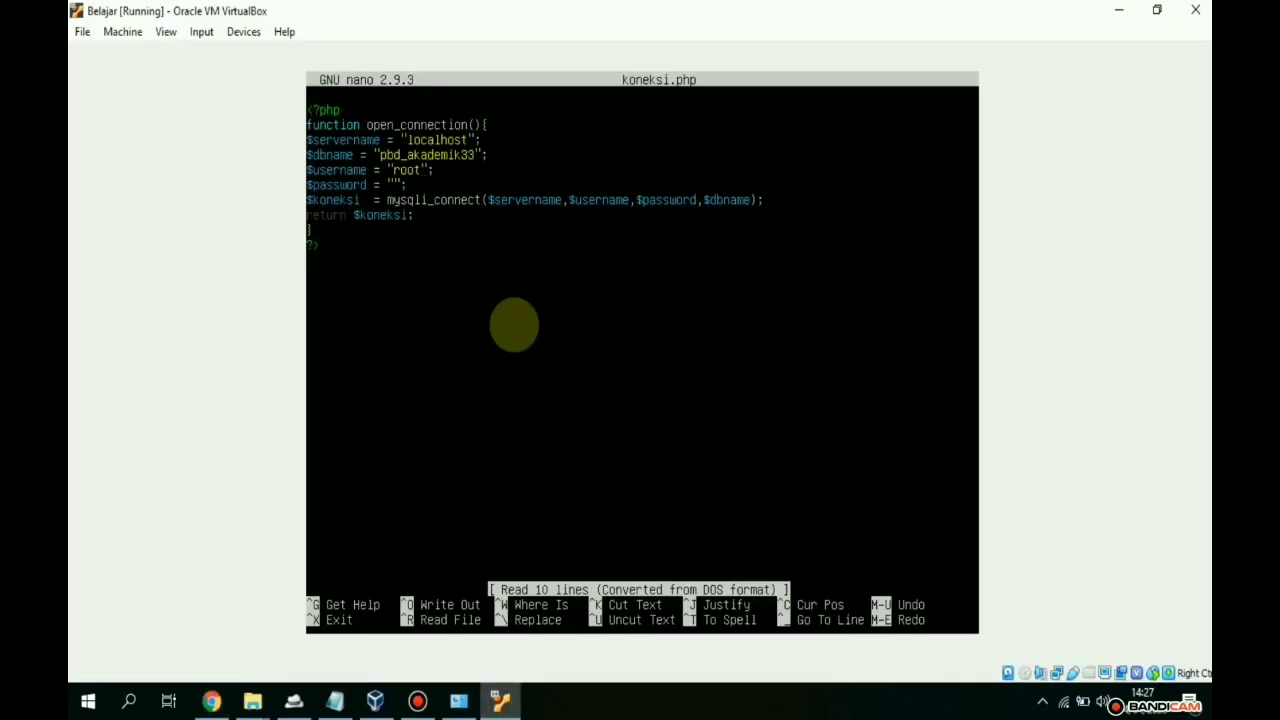
# - Replace root and the empty password with the new MySQL user's name and password, and save
pyautogui.press('BackSpace')
pyautogui.press('BackSpace')
pyautogui.press('BackSpace')
pyautogui.press('BackSpace')
pyautogui.write('asvt')
pyautogui.press('Down')
pyautogui.press('Left')
pyautogui.press('Left')
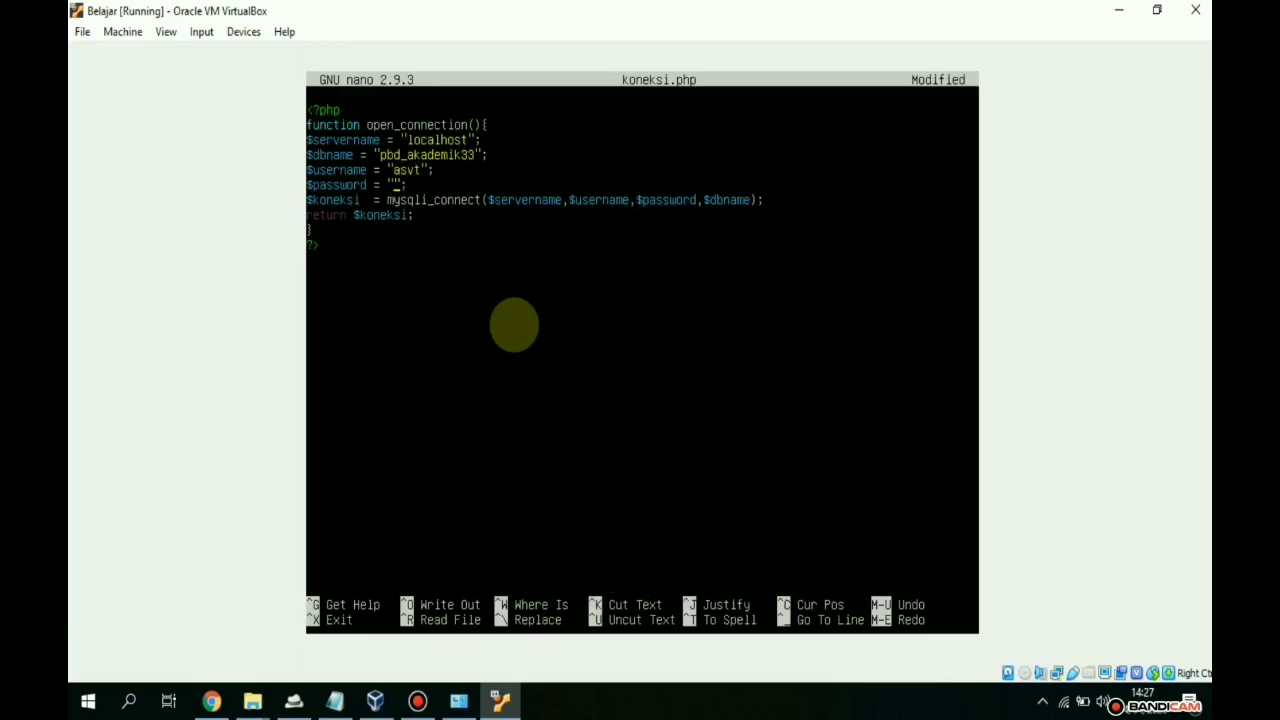
pyautogui.write('1234')
pyautogui.hotkey('ctrl', 'x')
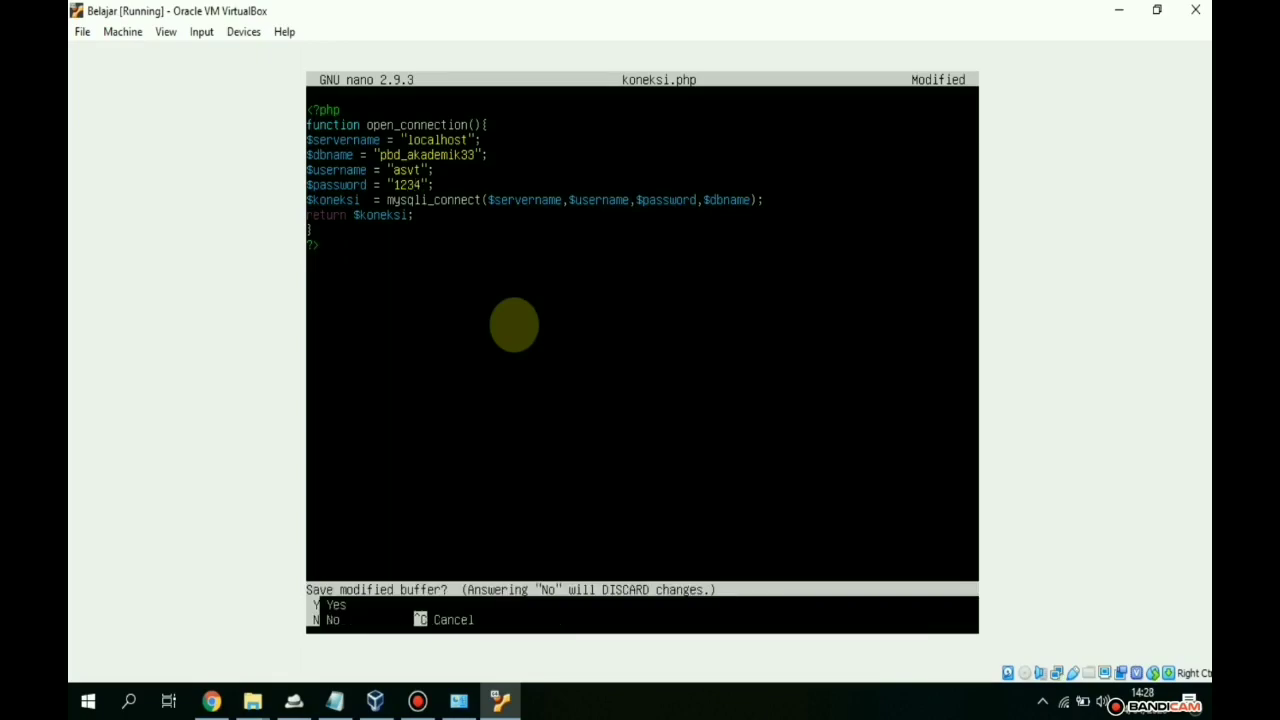
pyautogui.press('y')
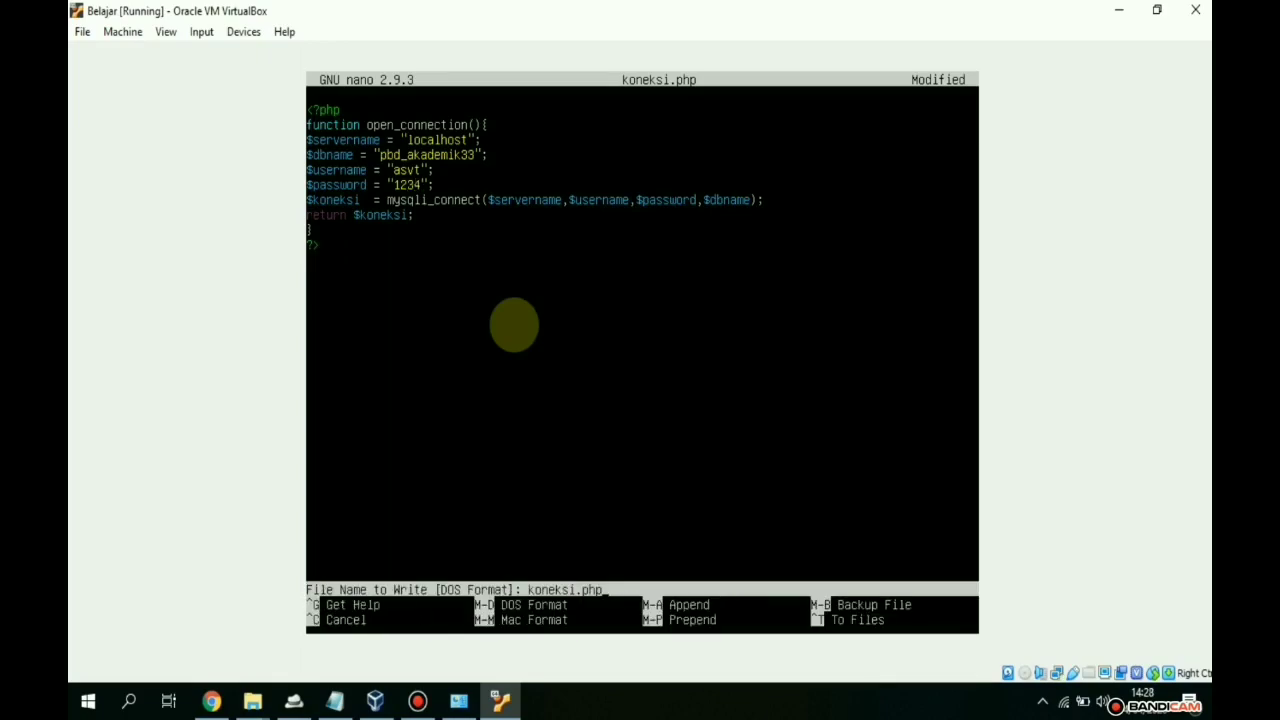
pyautogui.press('Return')
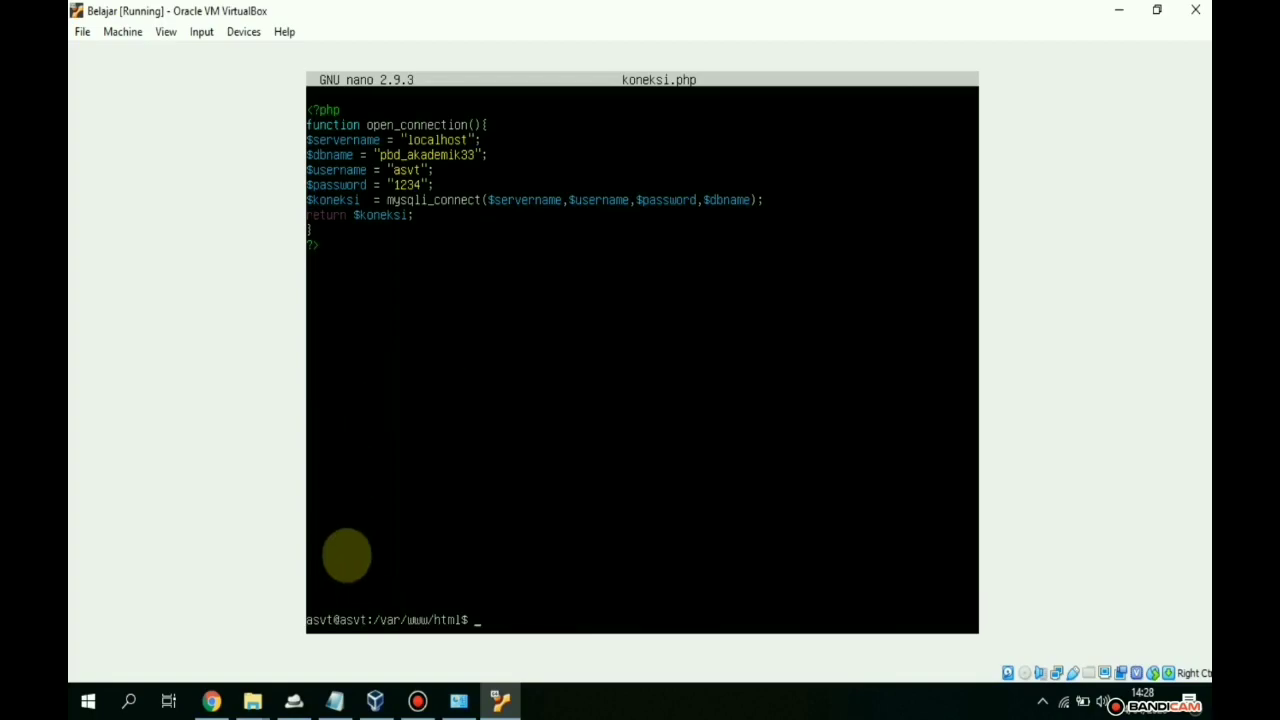
# - Bring Chrome forward and close the lab guide PDF tab
pyautogui.moveTo(211, 708)
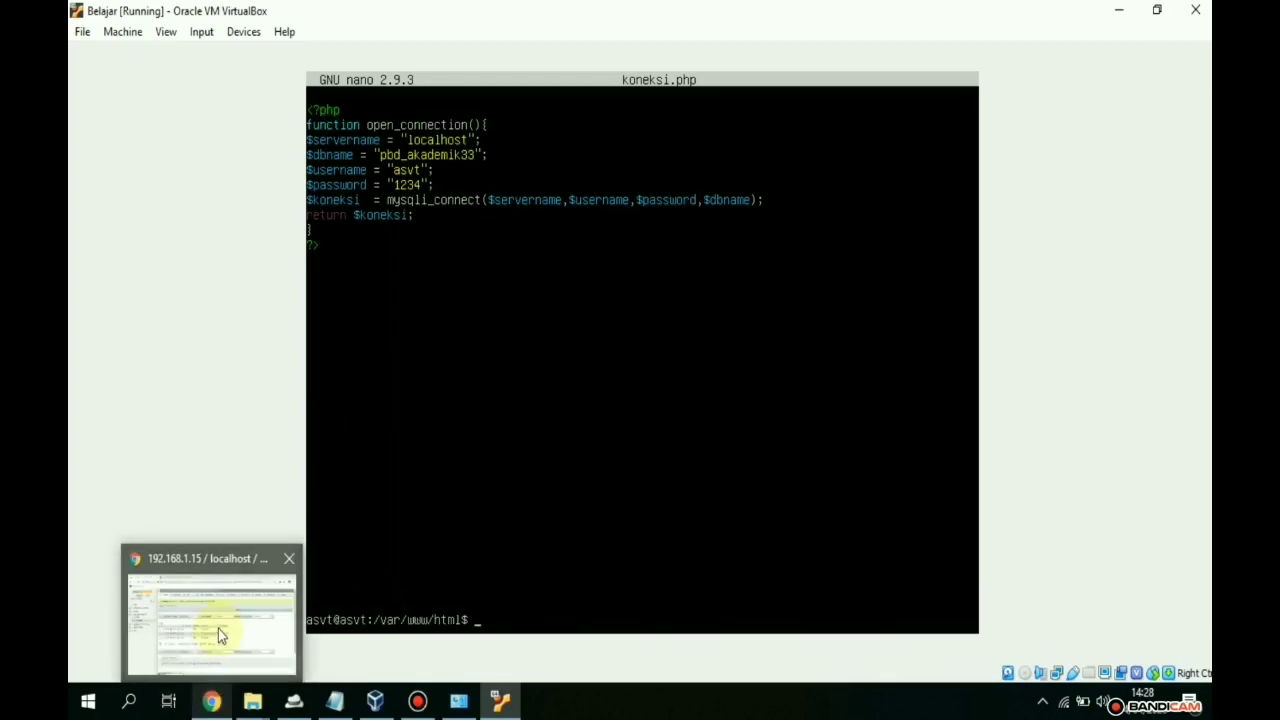
pyautogui.click(218, 628)
pyautogui.click(318, 28)
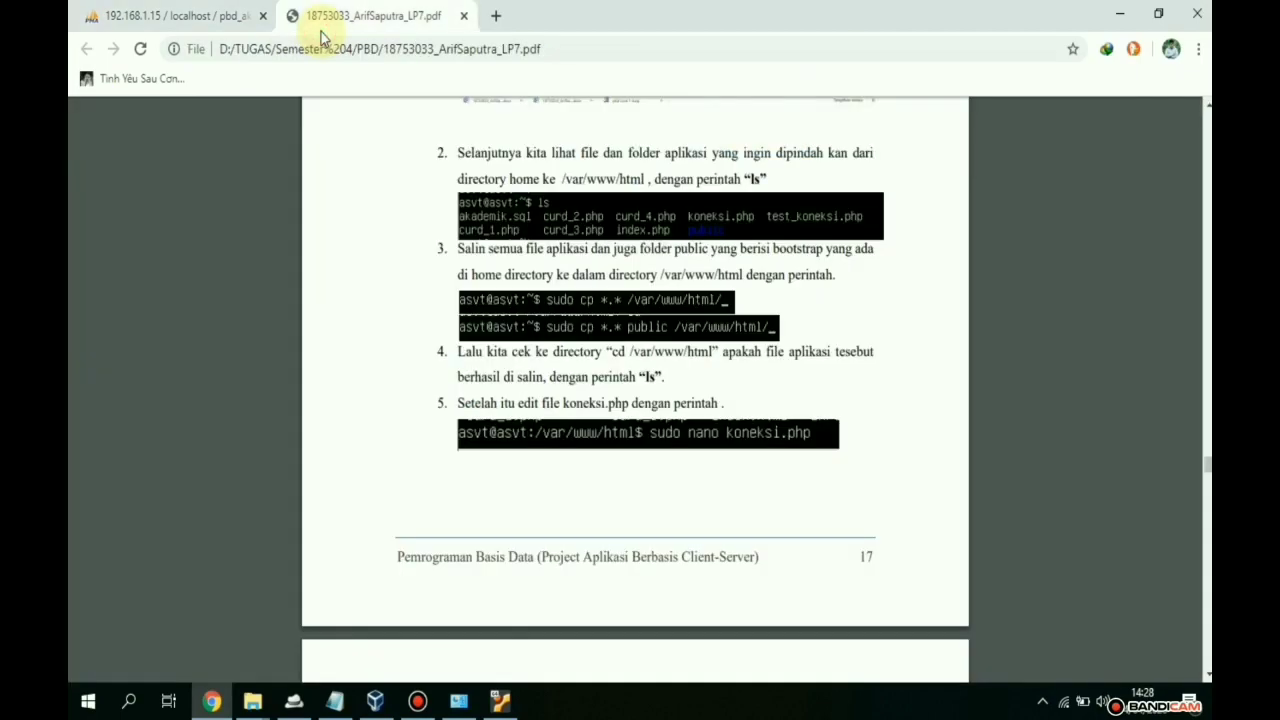
pyautogui.click(463, 16)
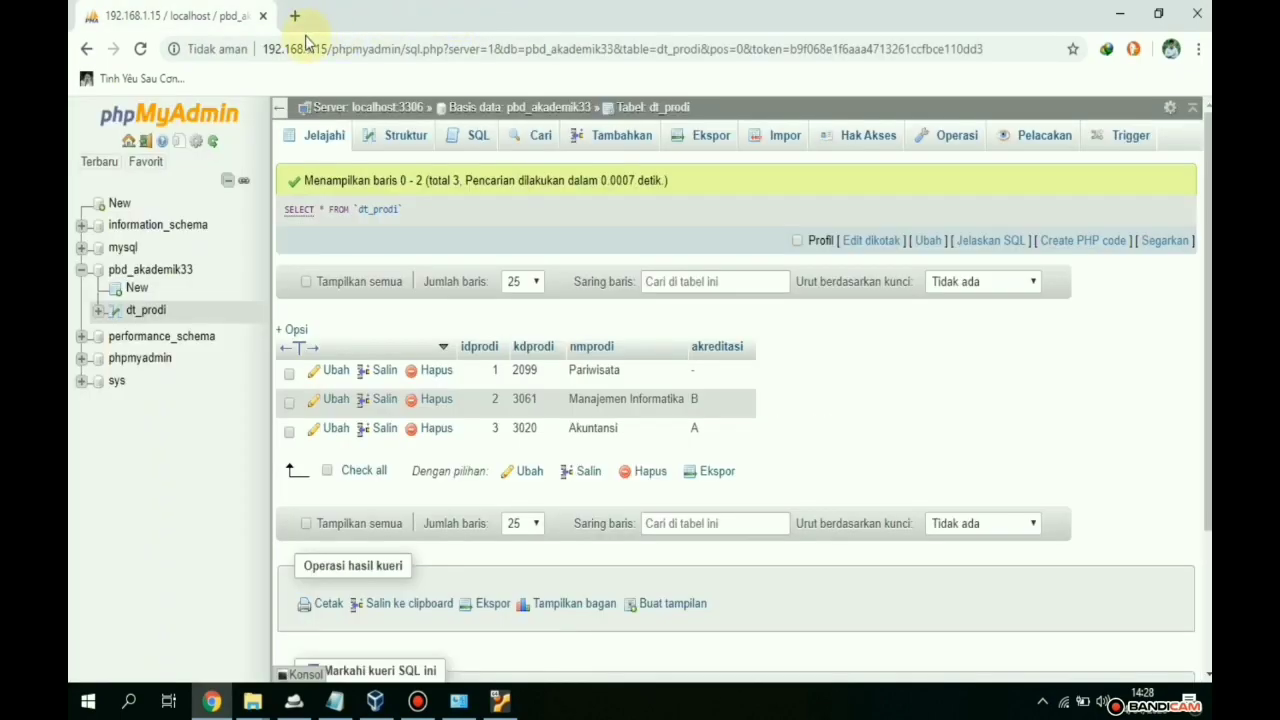
pyautogui.click(491, 50)
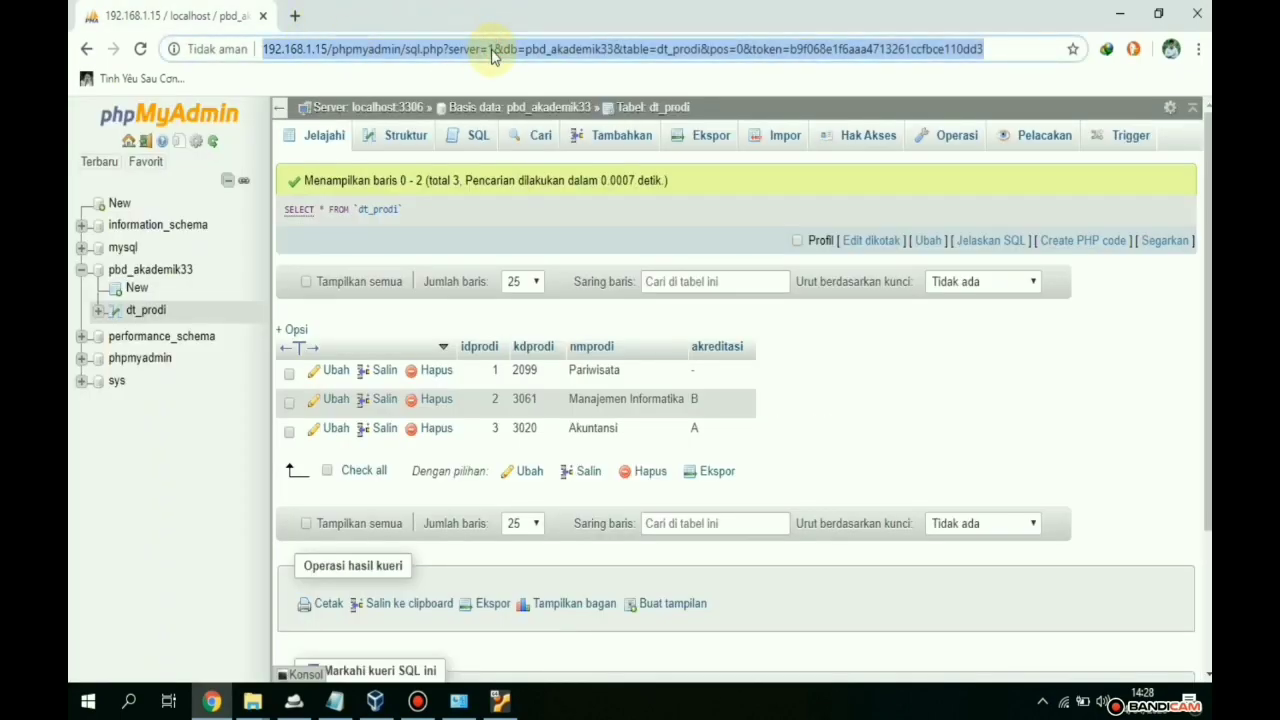
# - In a new tab, enter the address 192.168.1.15 to load the CRUD app
pyautogui.click(294, 16)
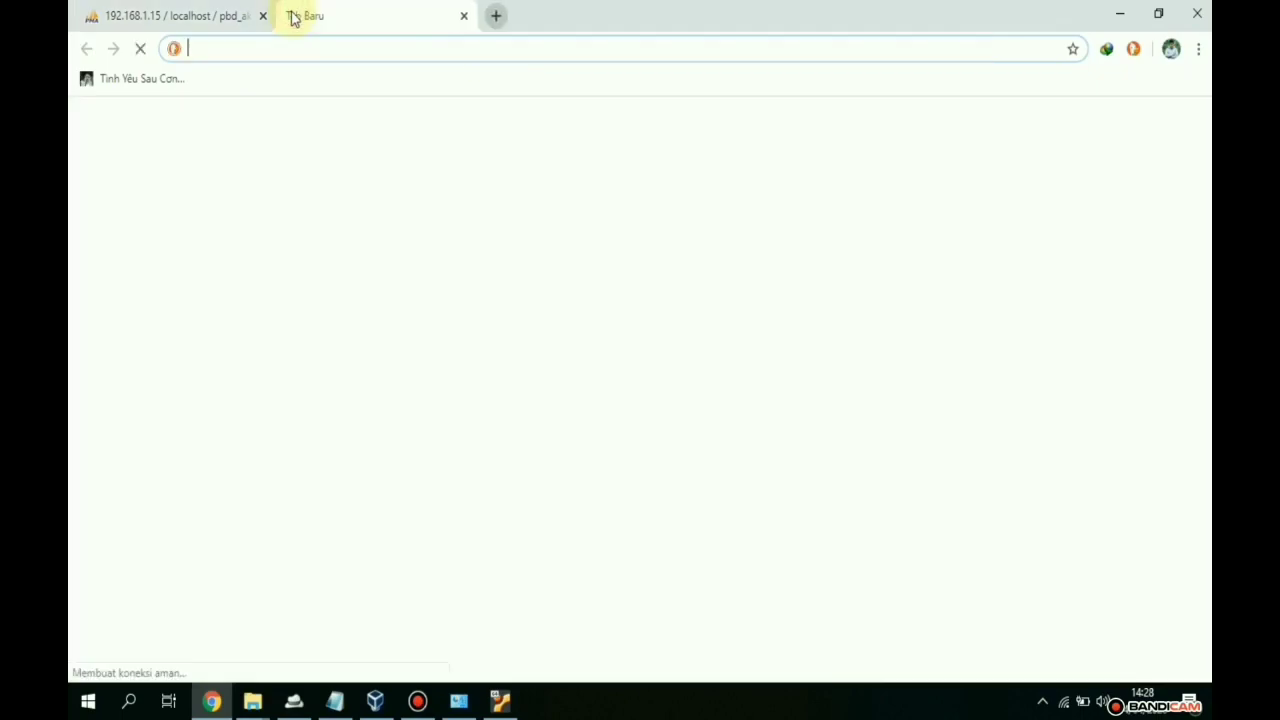
pyautogui.write('18753')
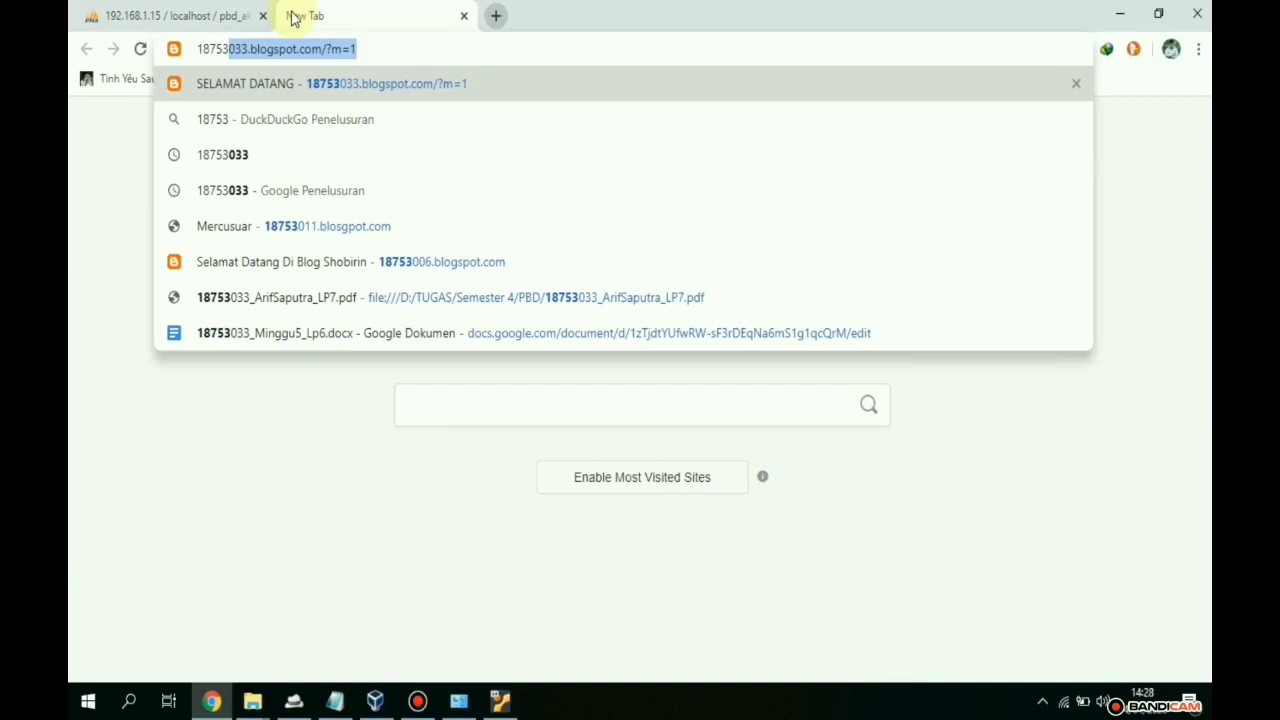
pyautogui.press('BackSpace')
pyautogui.press('BackSpace')
pyautogui.press('BackSpace')
pyautogui.press('BackSpace')
pyautogui.press('BackSpace')
pyautogui.press('BackSpace')
pyautogui.write('192.168.1.33')
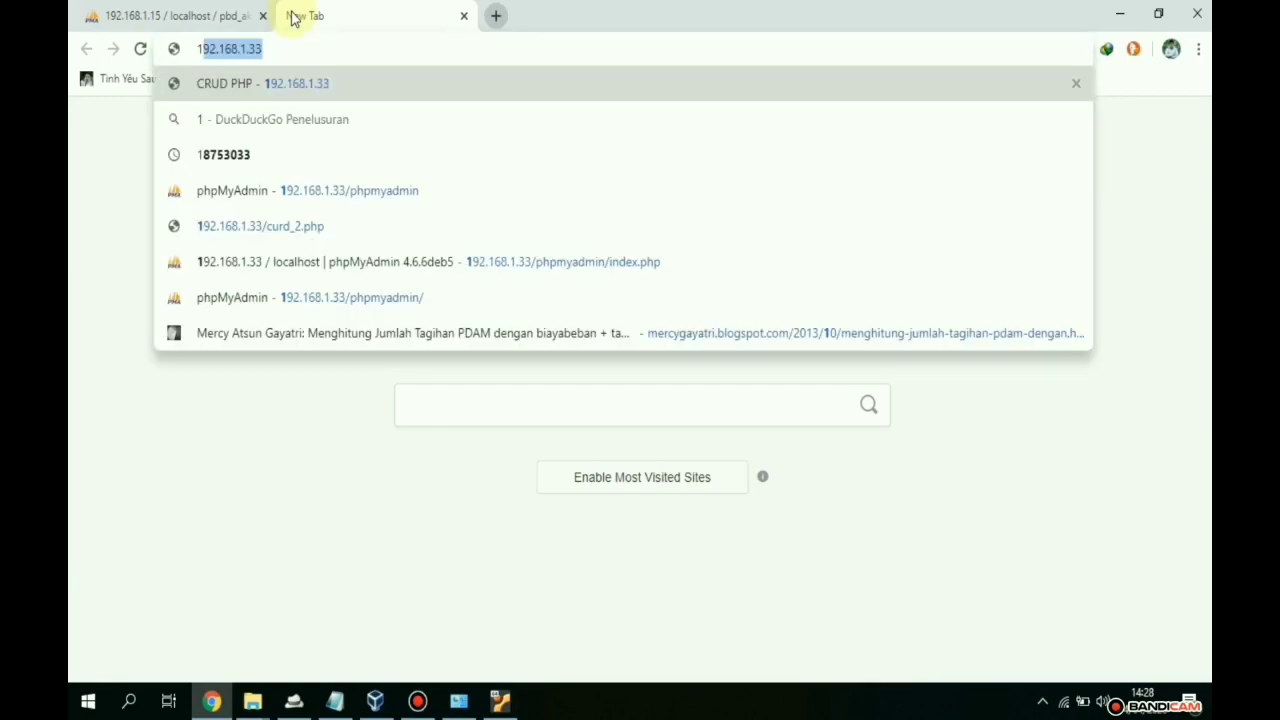
pyautogui.press('Right')
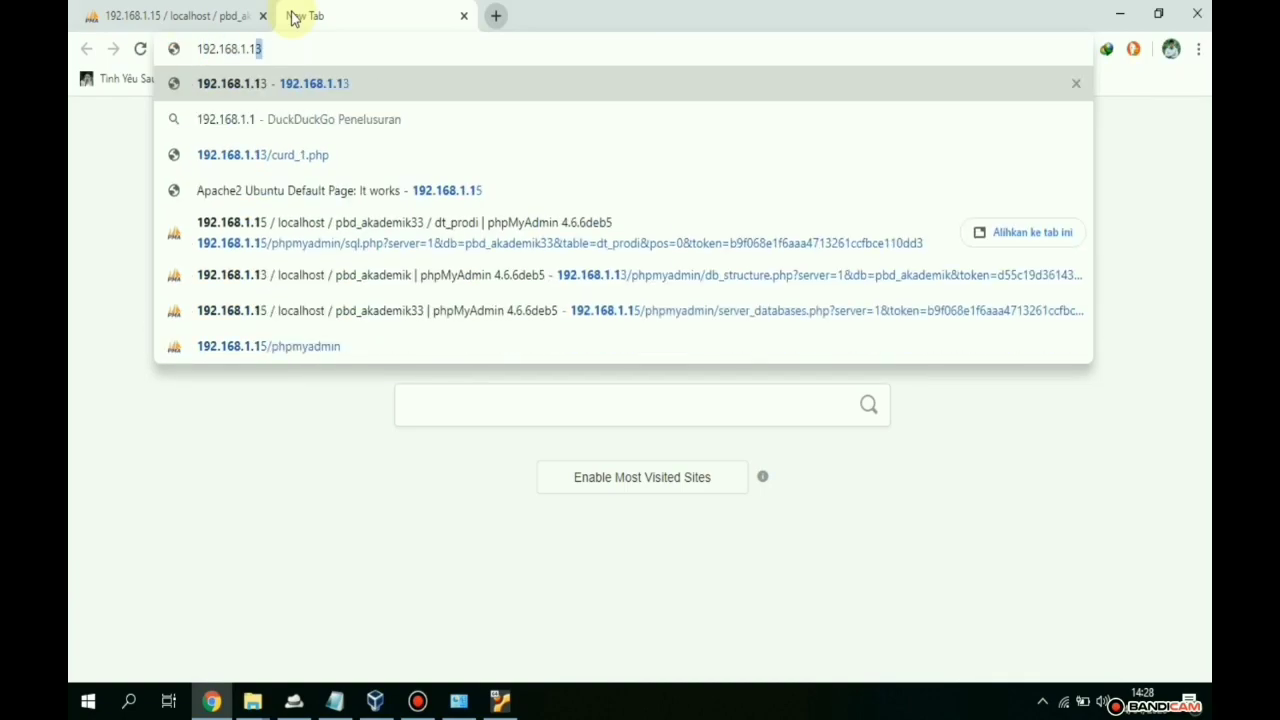
pyautogui.write('5')
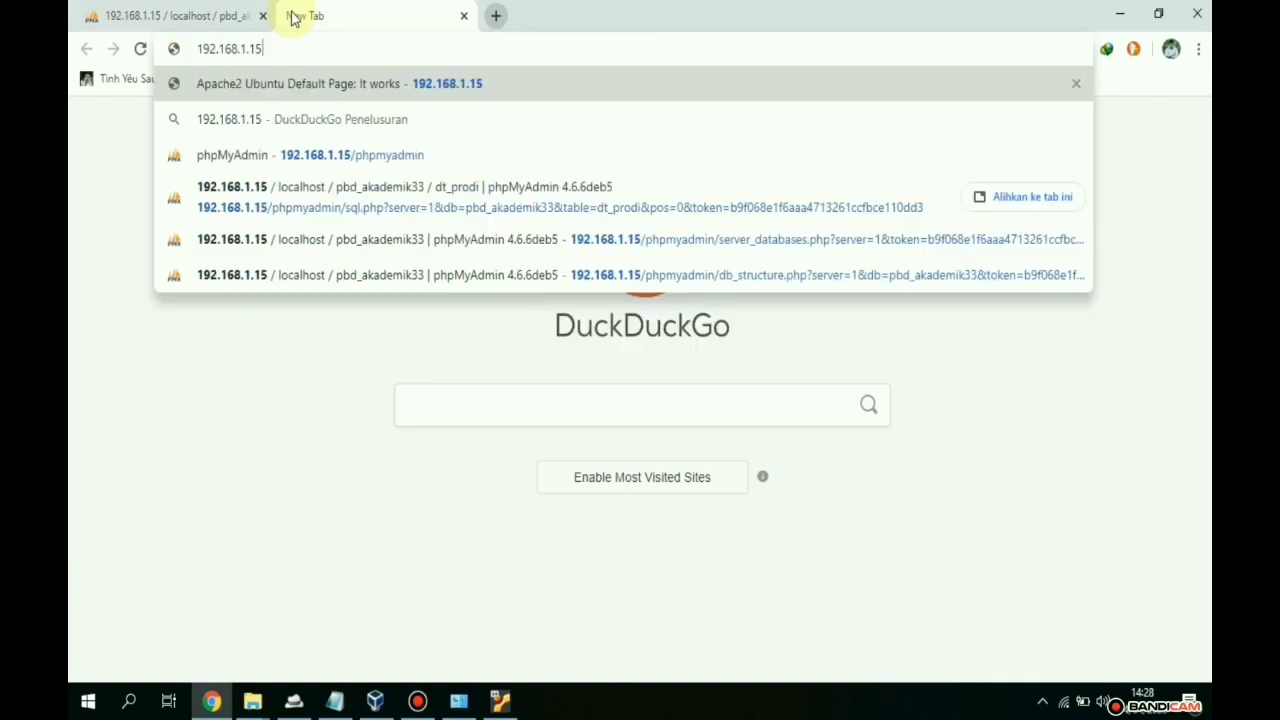
pyautogui.press('Return')
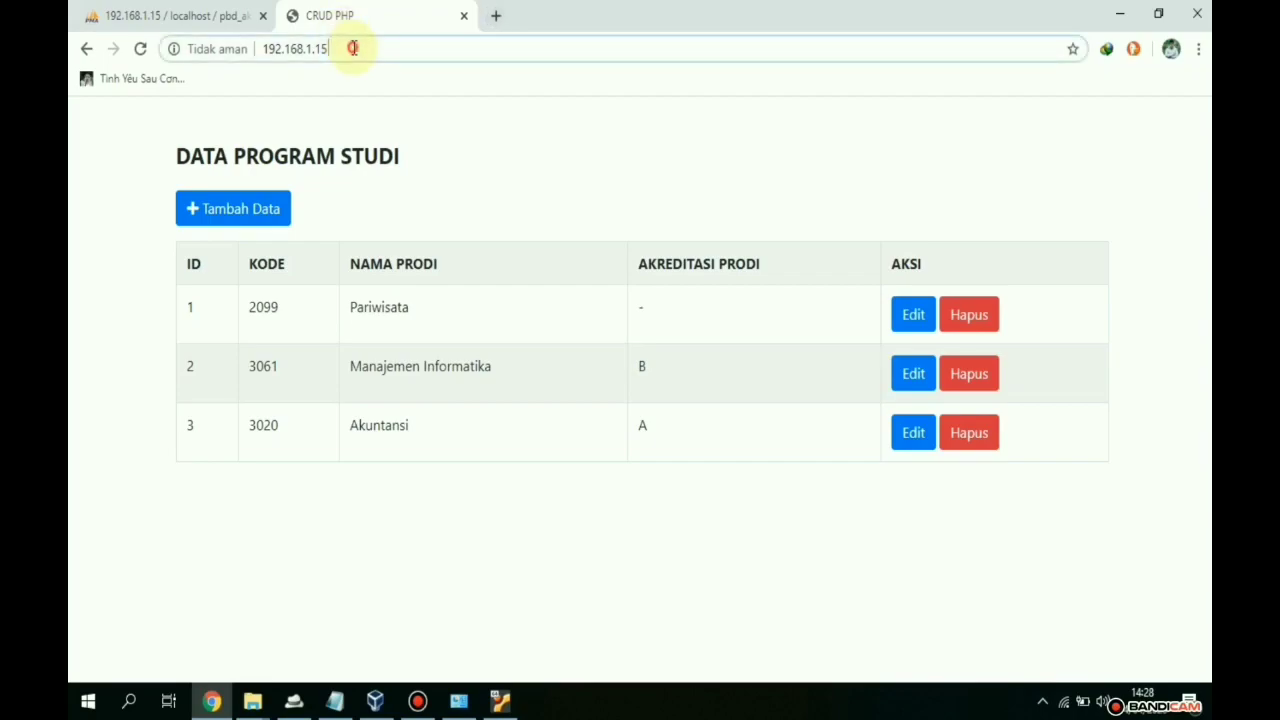
# - Load 192.168.1.15/curd_1.php from the VM server
pyautogui.click(352, 48)
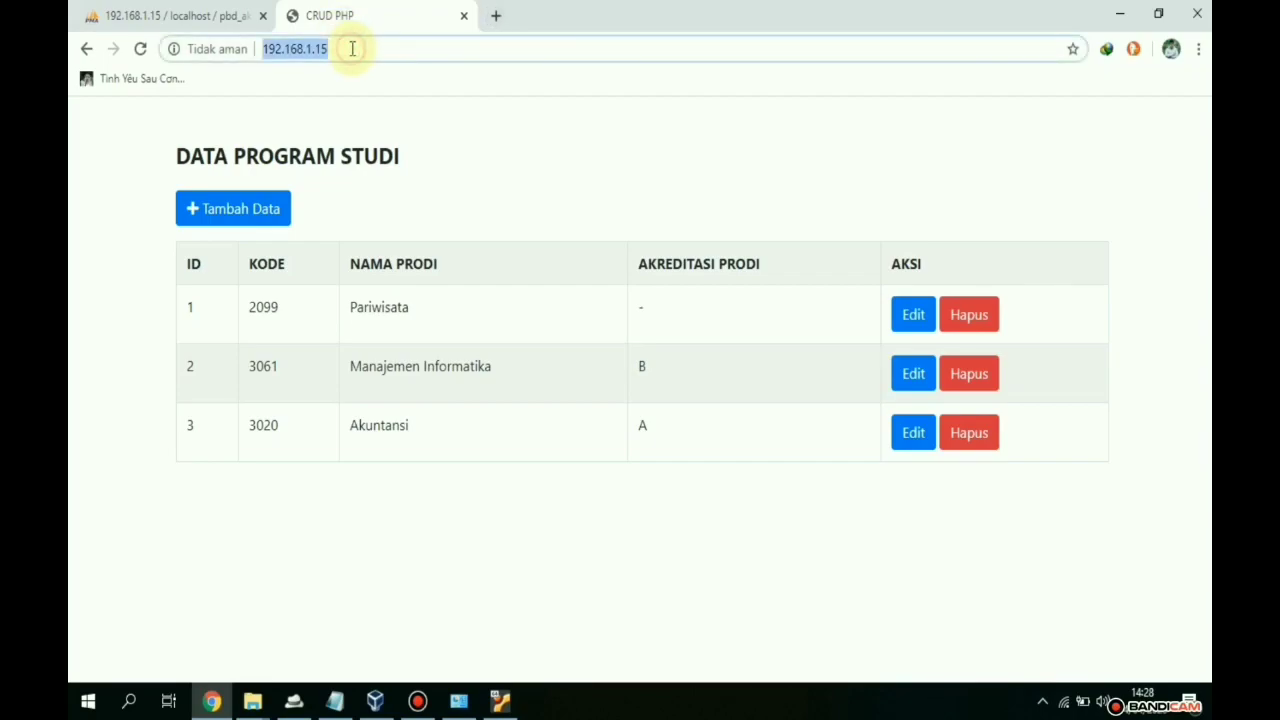
pyautogui.click(352, 48)
pyautogui.write('/i')
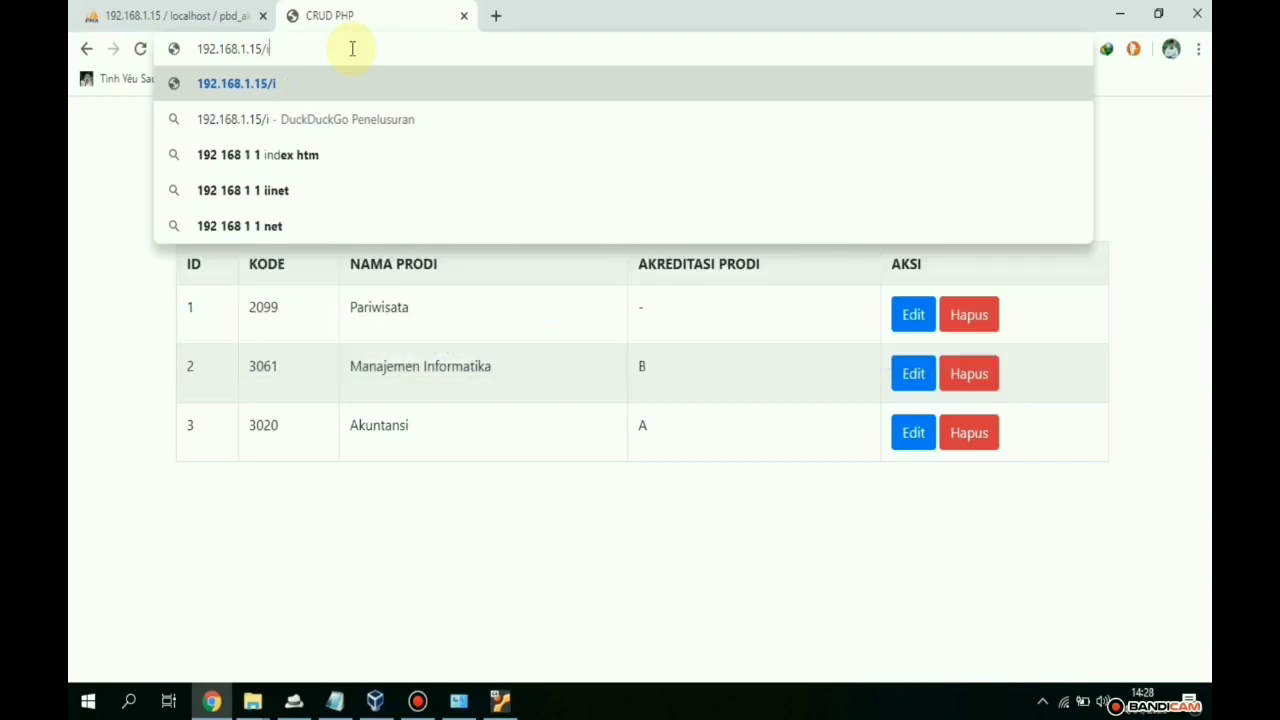
pyautogui.press('BackSpace')
pyautogui.write('cur')
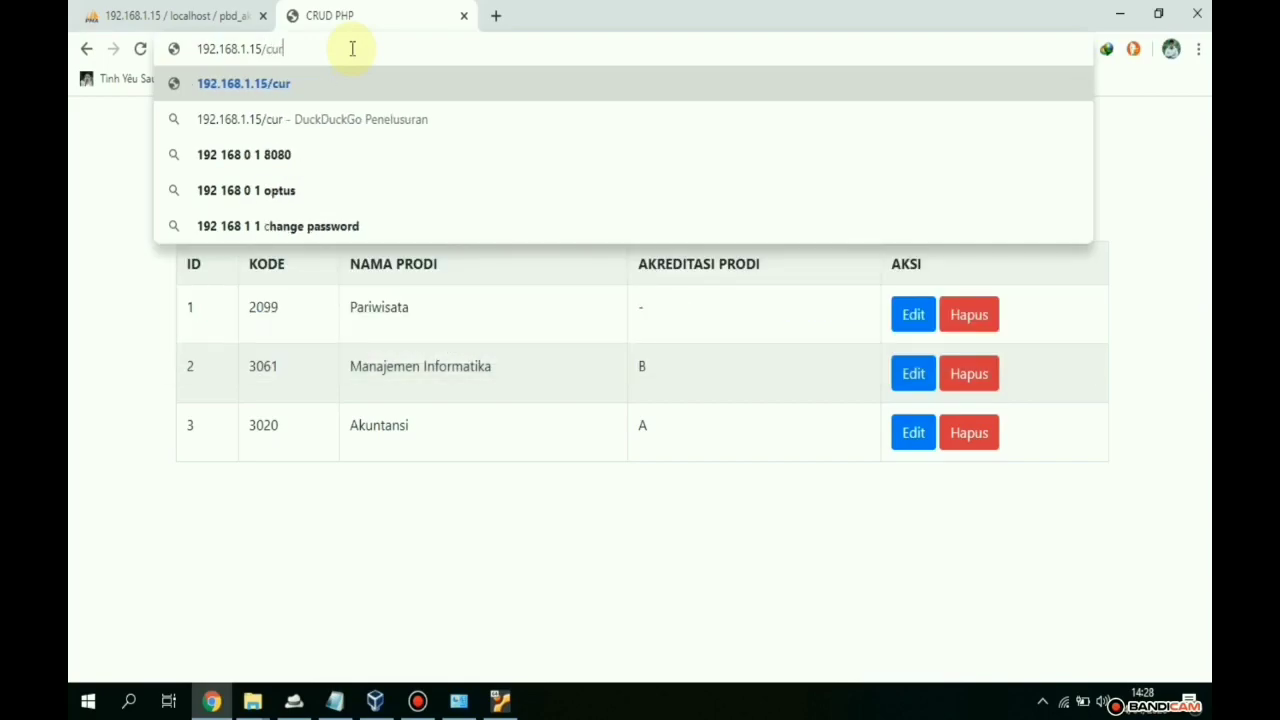
pyautogui.write('d_1')
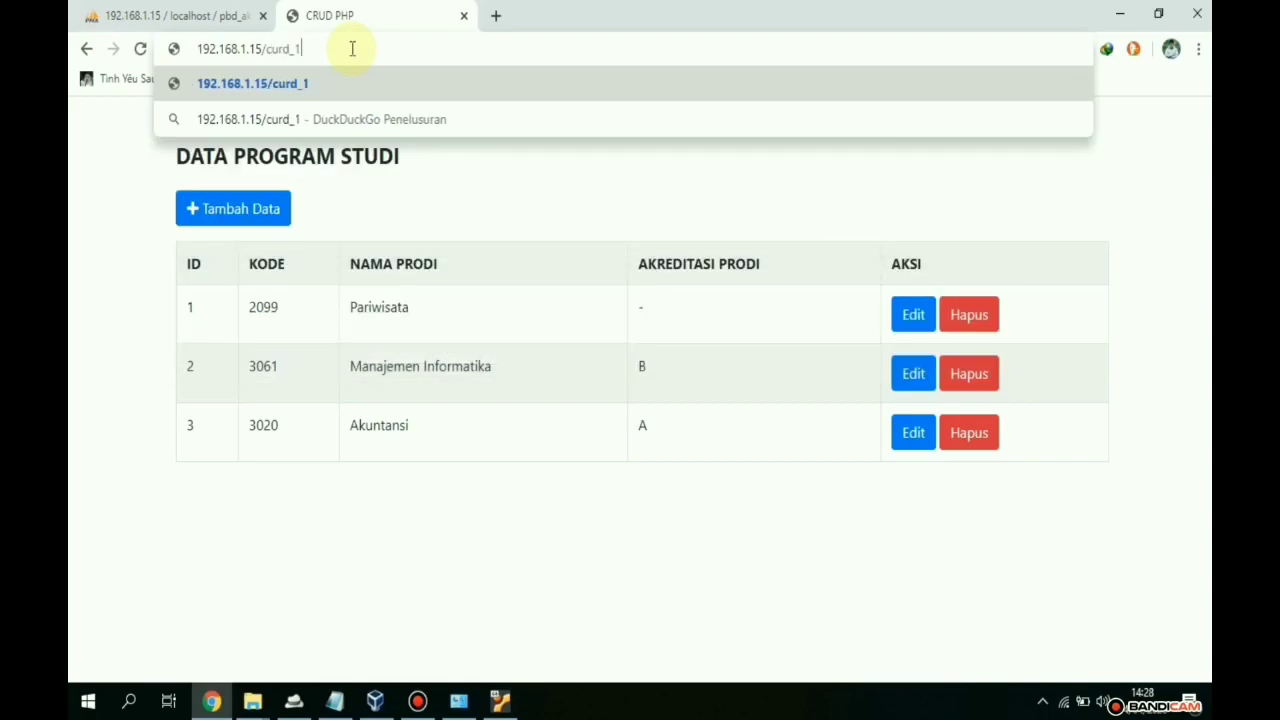
pyautogui.write('.php')
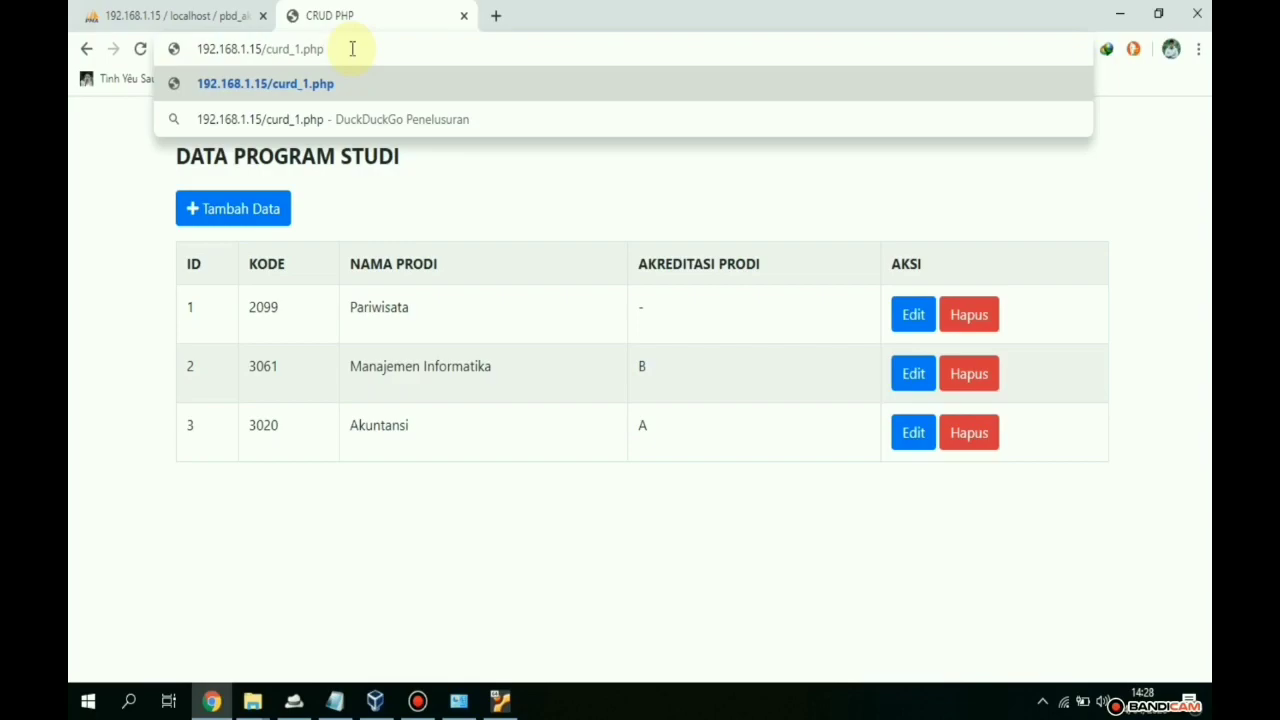
pyautogui.press('Return')
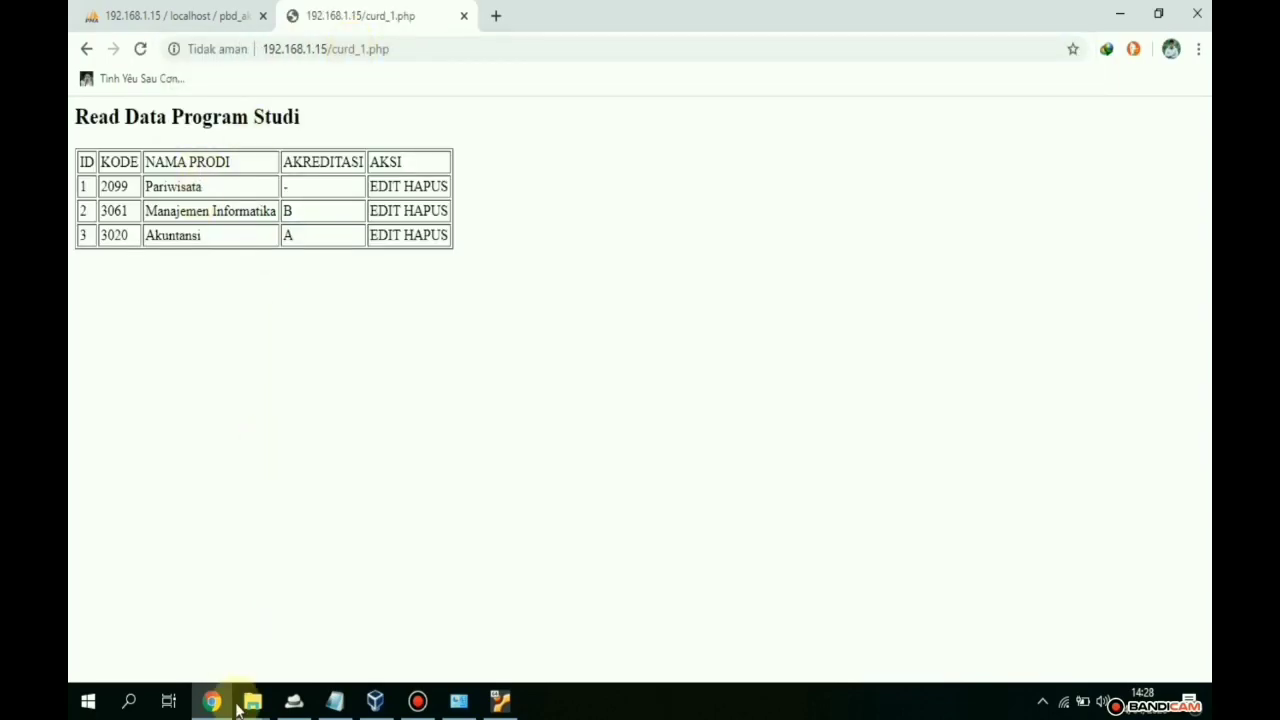
# - Look up the curd_1 file in the project folder window
pyautogui.moveTo(252, 701)
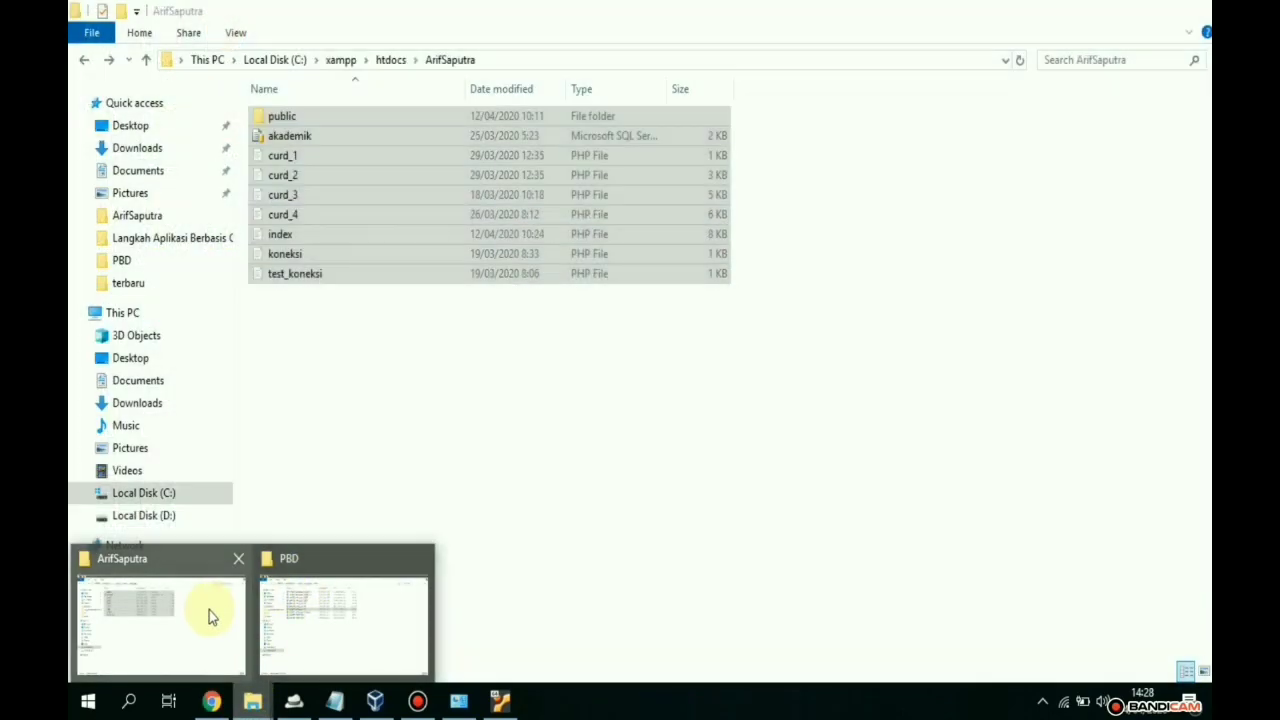
pyautogui.click(209, 610)
pyautogui.click(336, 163)
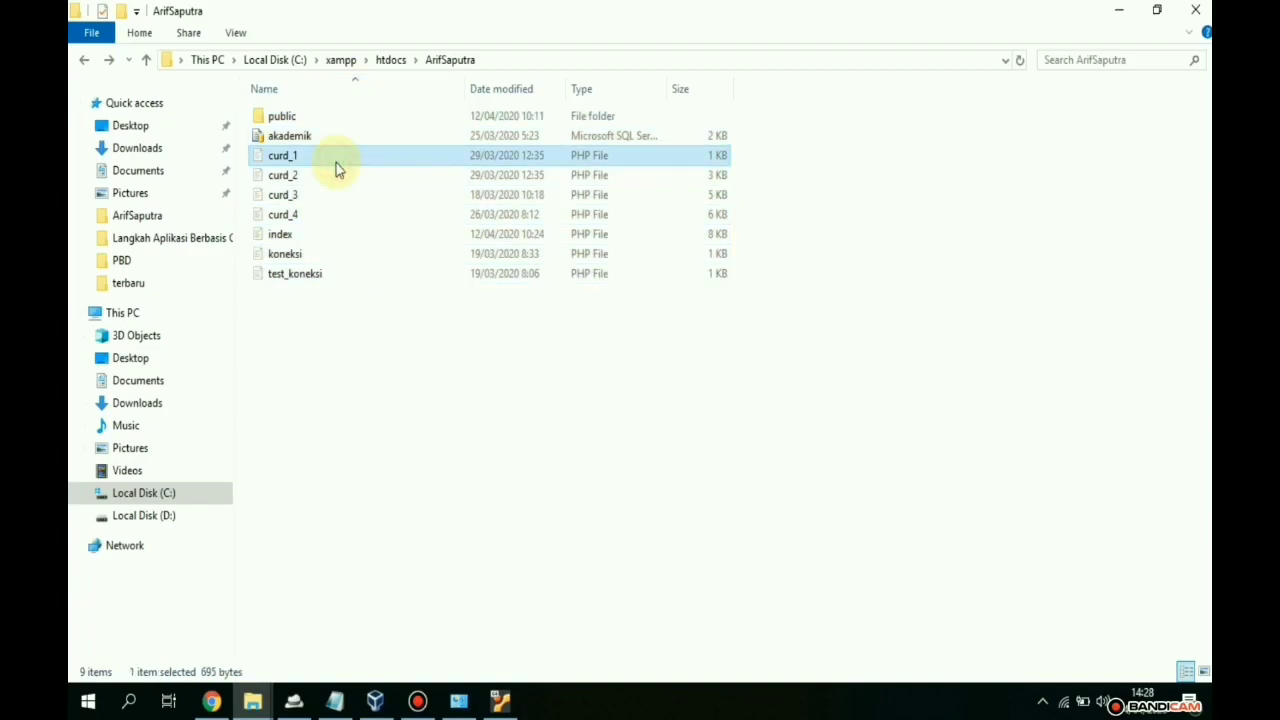
pyautogui.click(211, 701)
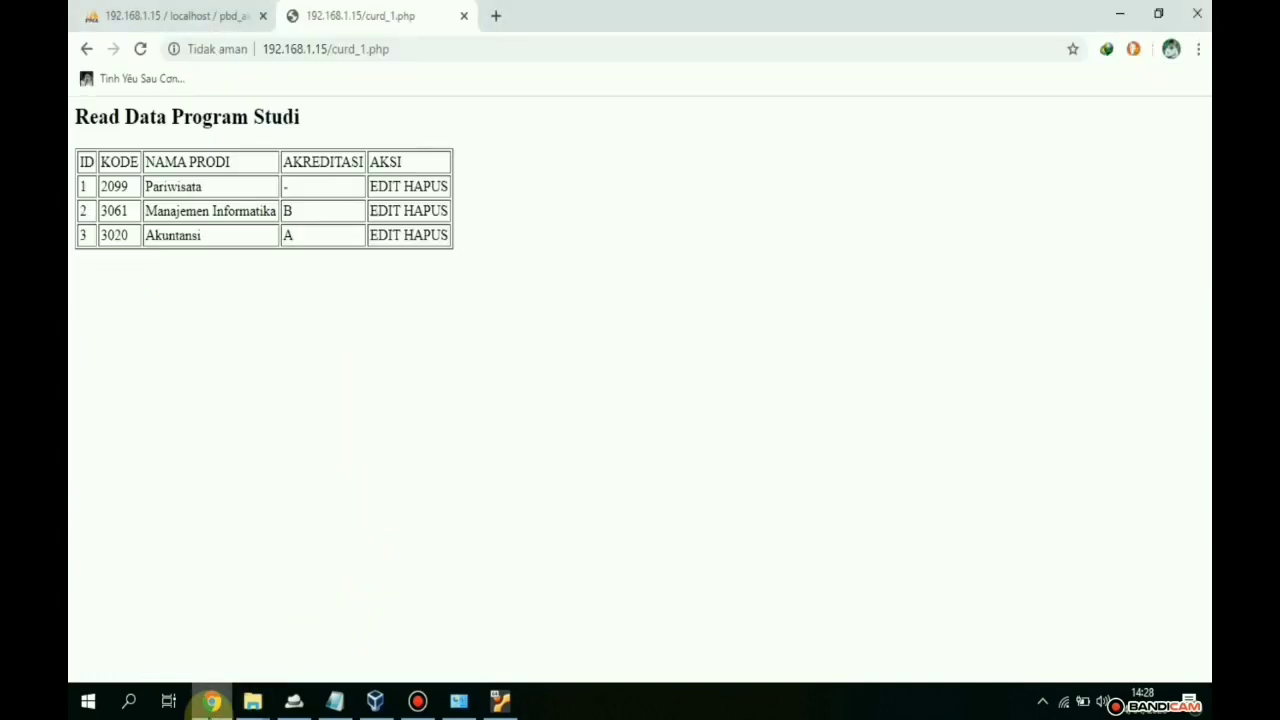
# - Change the address from curd_1.php to curd_2.php to show the list with the INPUT link
pyautogui.click(420, 48)
pyautogui.click(556, 292)
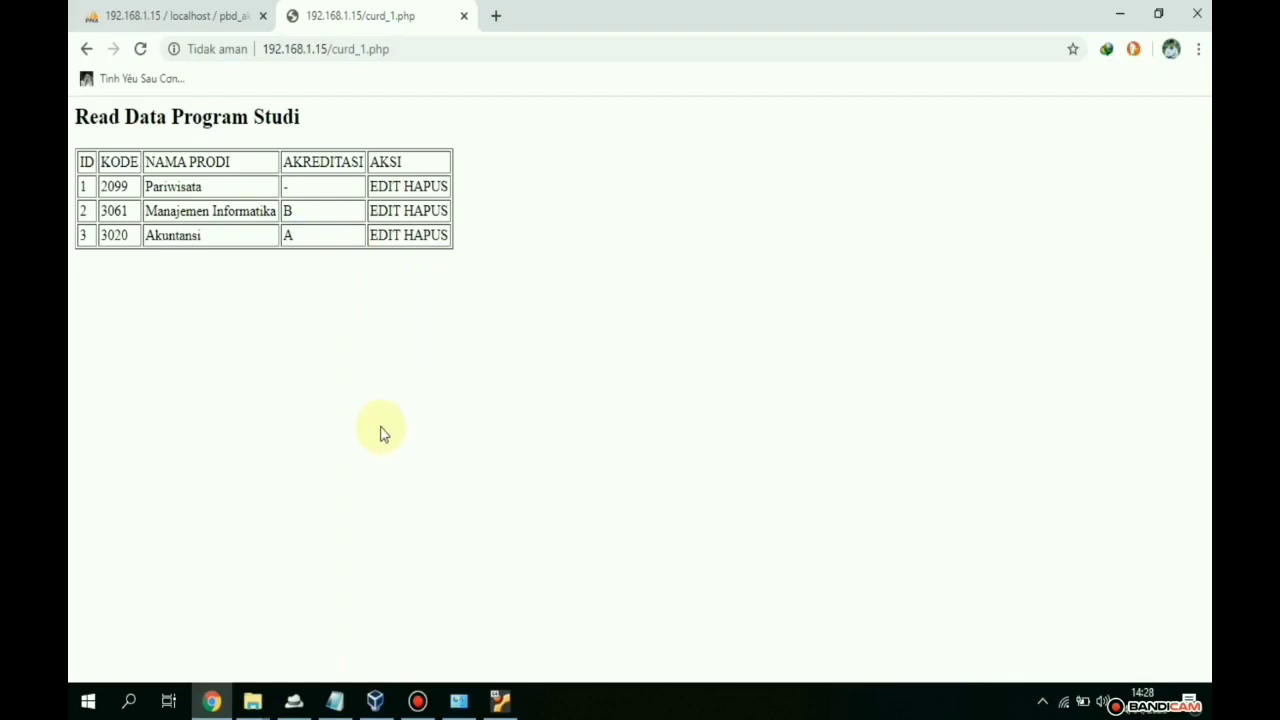
pyautogui.click(368, 49)
pyautogui.click(368, 50)
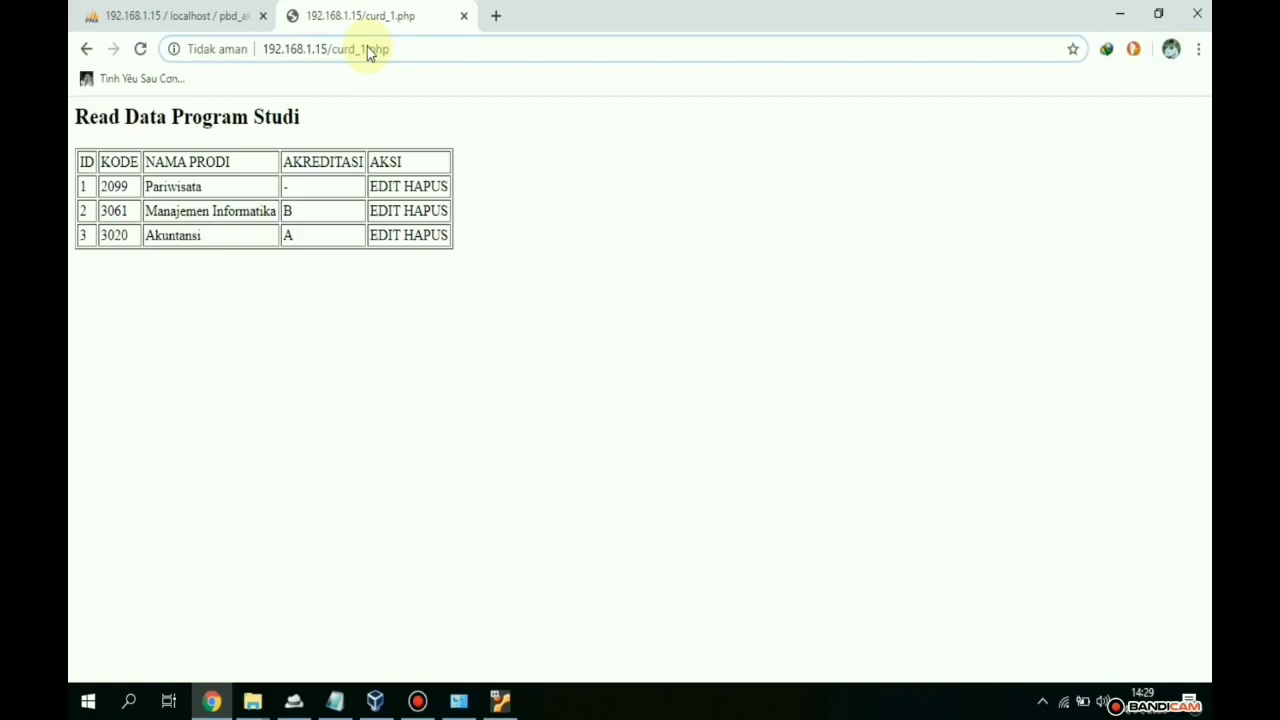
pyautogui.press('BackSpace')
pyautogui.write('2')
pyautogui.press('Return')
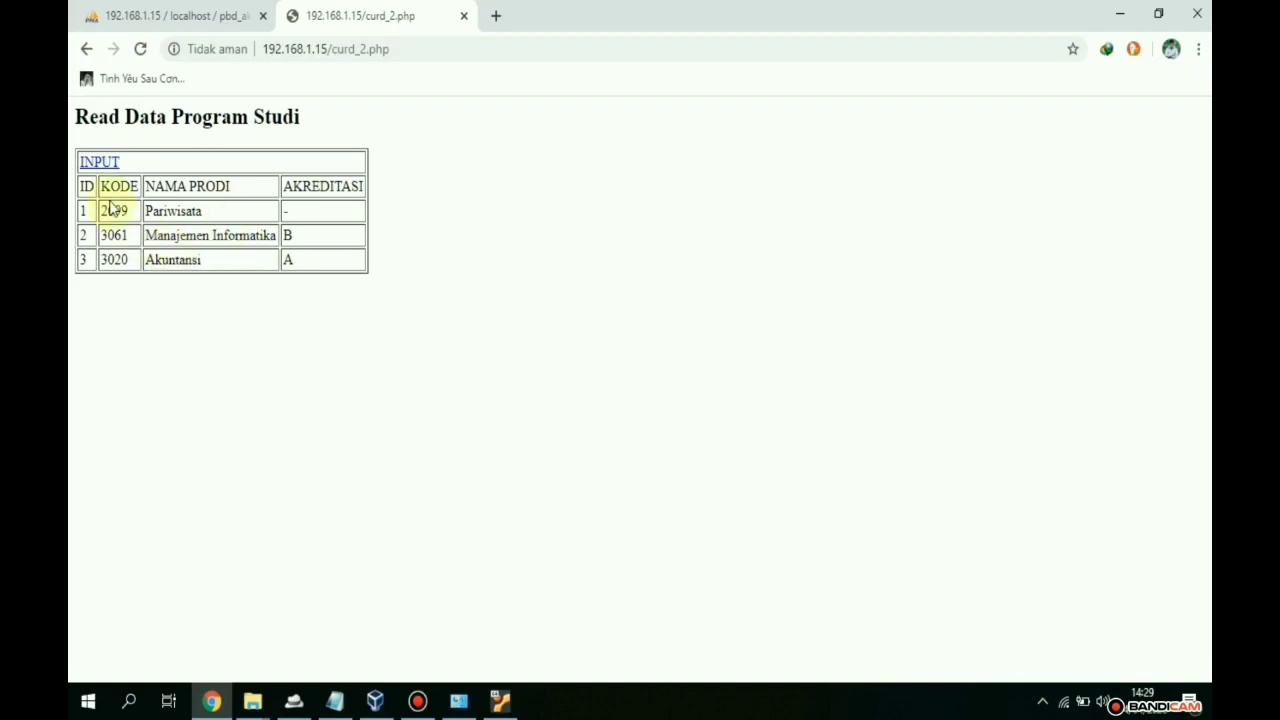
# - Through the INPUT form, save Kode Prodi 2017, Nama Prodi Holtikultura, accreditation A
pyautogui.click(98, 165)
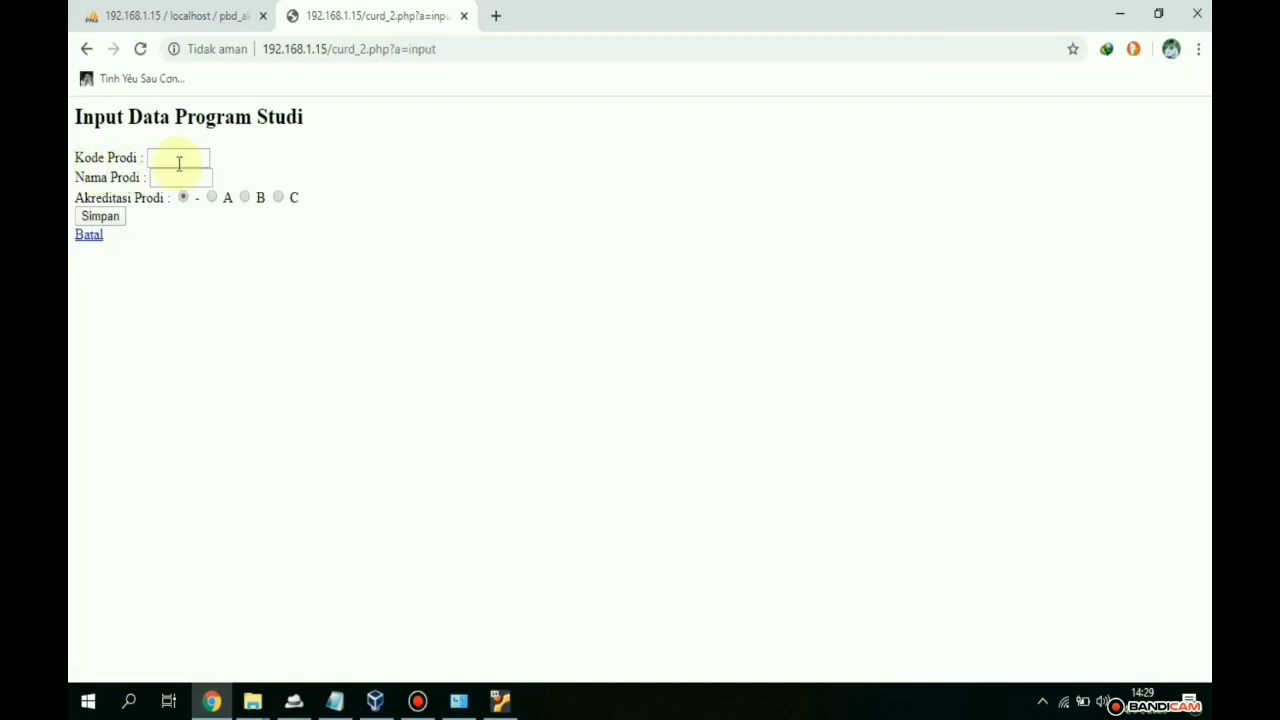
pyautogui.click(86, 51)
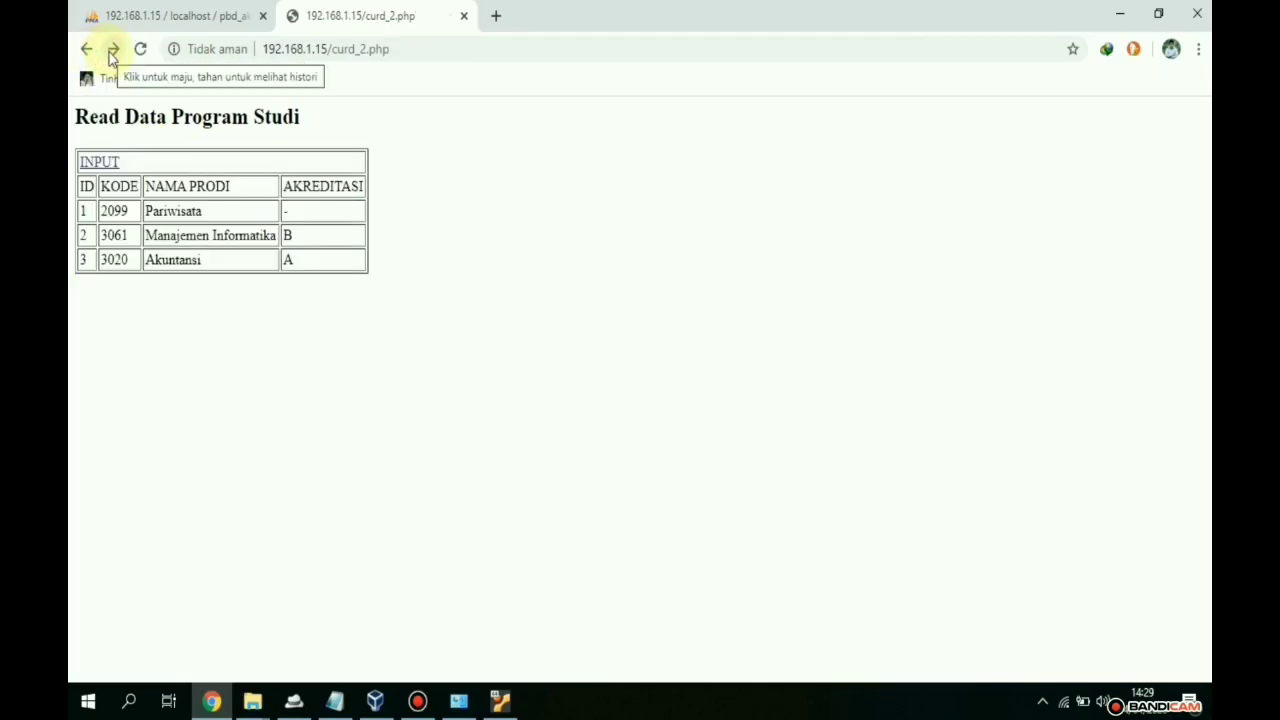
pyautogui.click(112, 51)
pyautogui.click(160, 158)
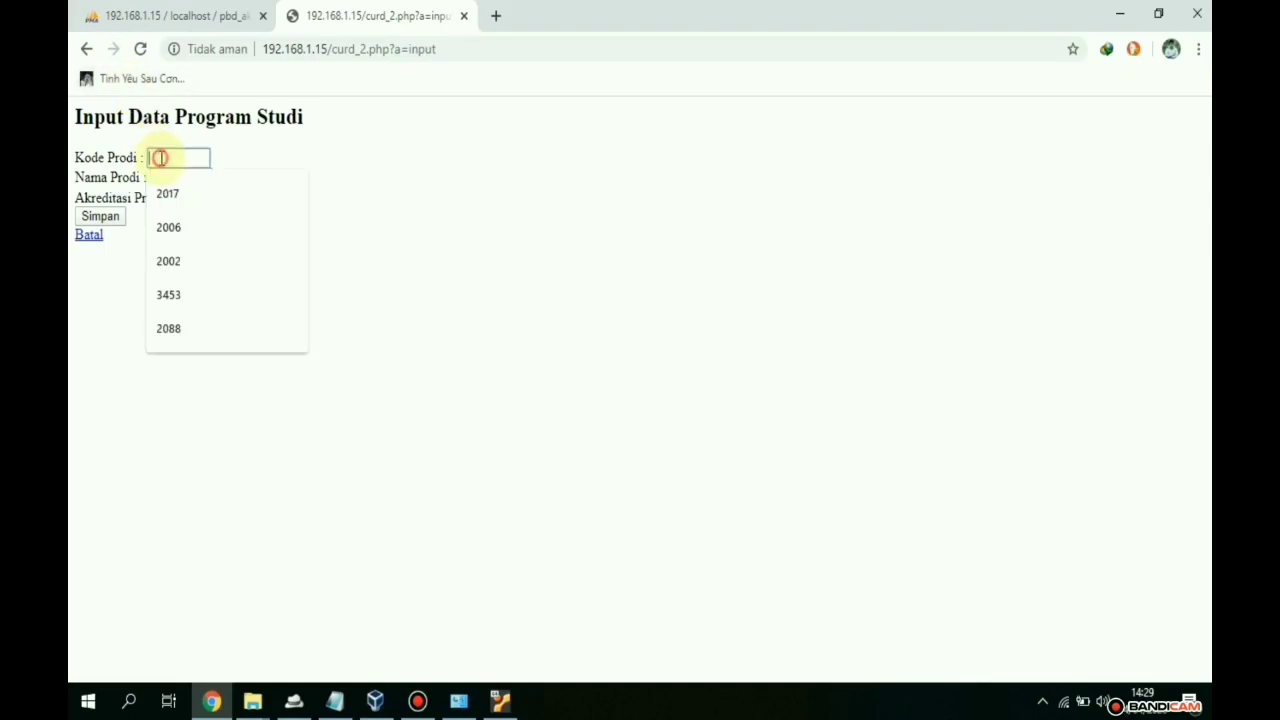
pyautogui.press('Down')
pyautogui.press('Return')
pyautogui.press('Tab')
pyautogui.write('A')
pyautogui.press('BackSpace')
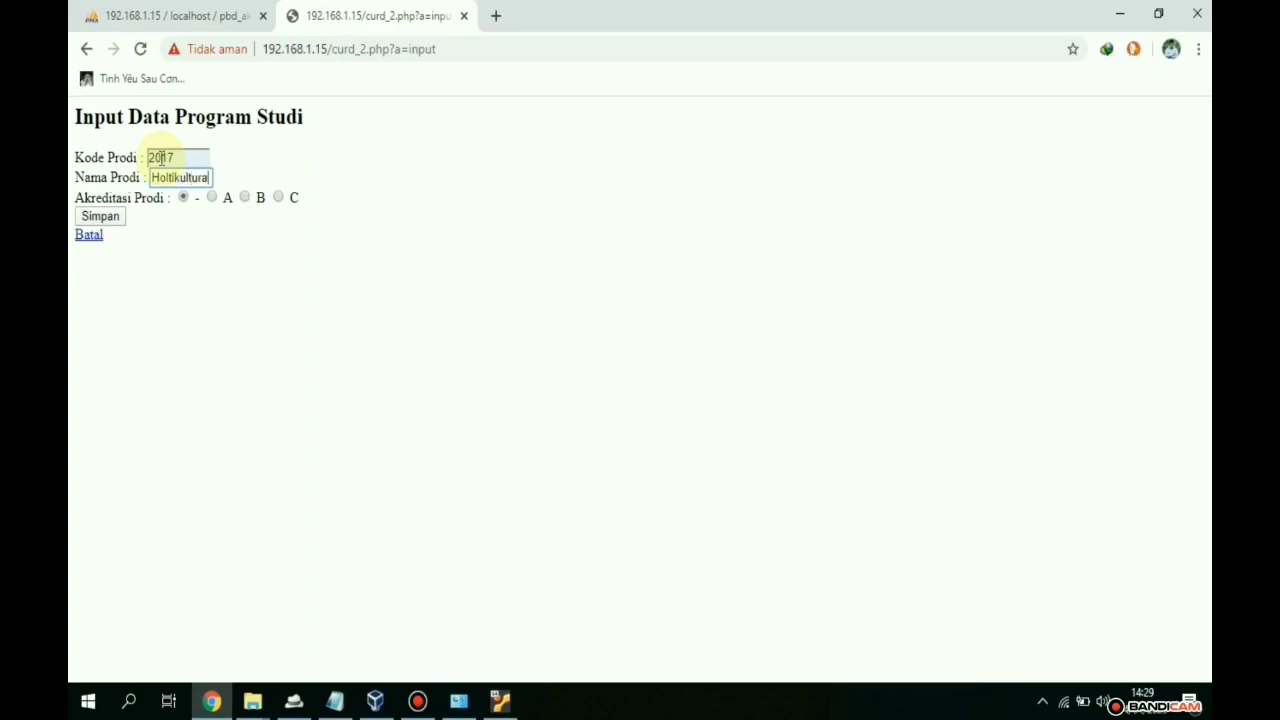
pyautogui.click(212, 198)
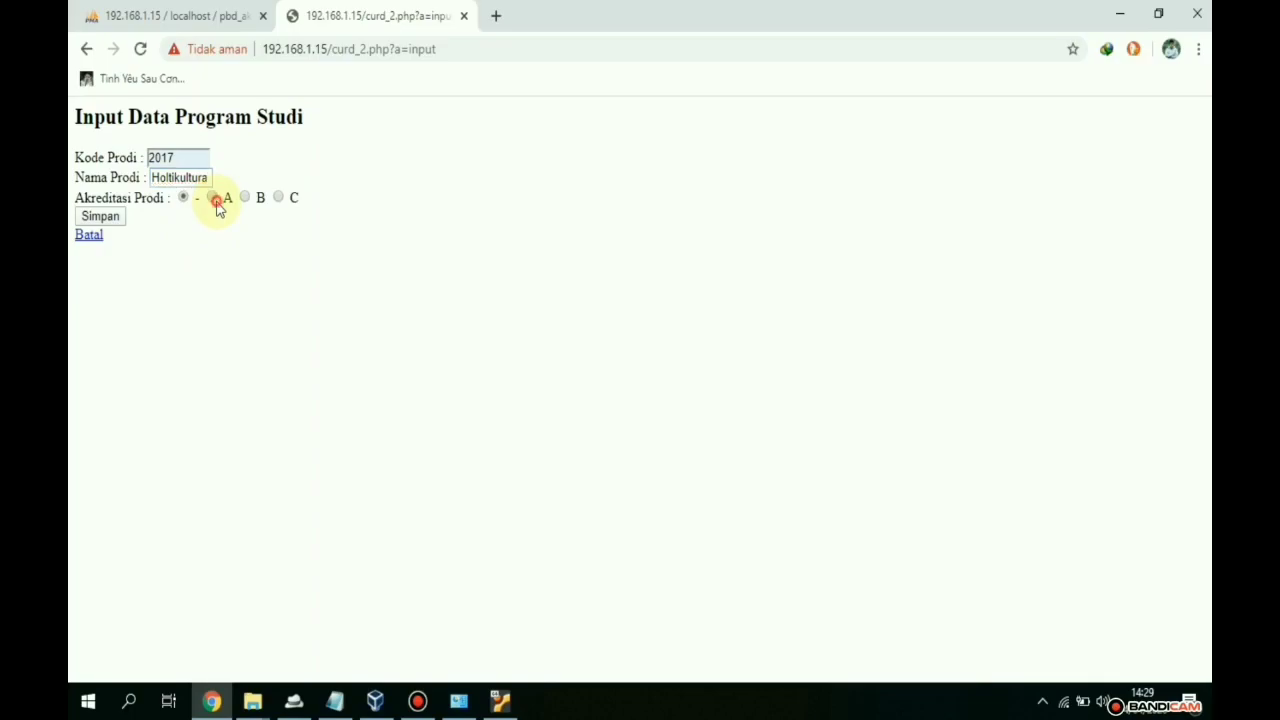
pyautogui.click(118, 218)
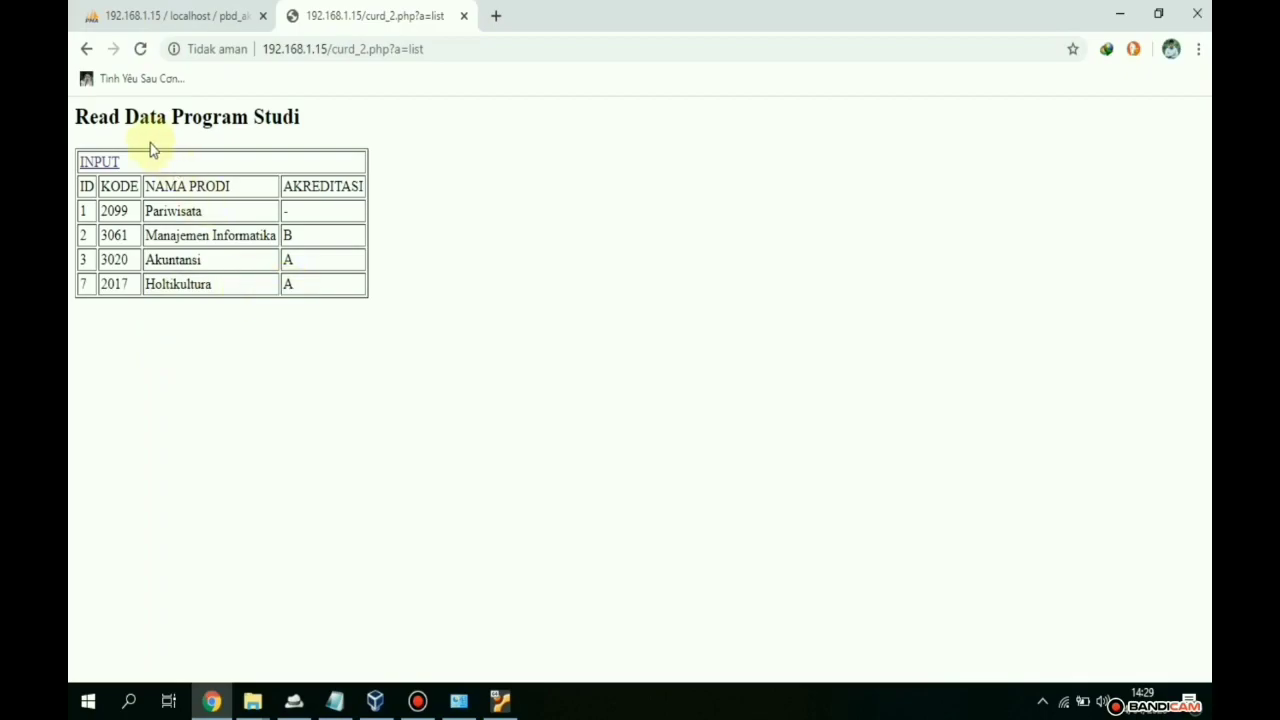
# - Change the address from curd_2 to curd_3.php to load the list with edit links
pyautogui.click(365, 49)
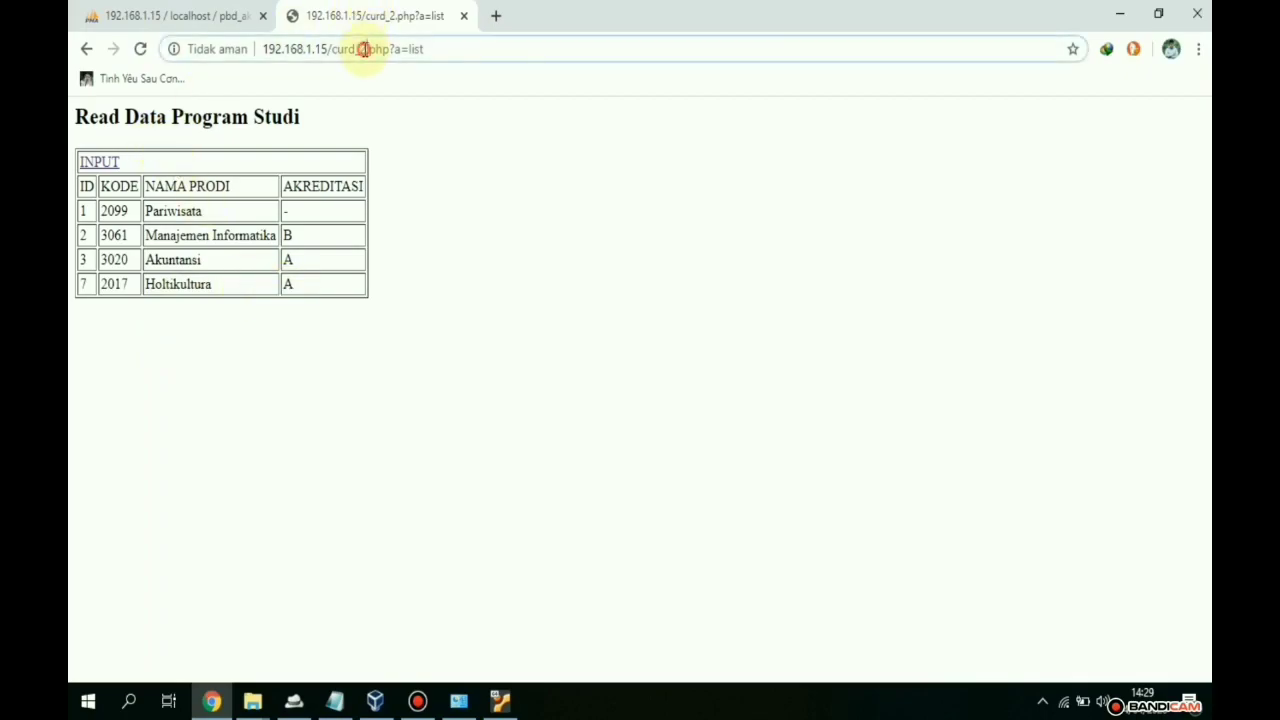
pyautogui.click(364, 49)
pyautogui.press('BackSpace')
pyautogui.write('3')
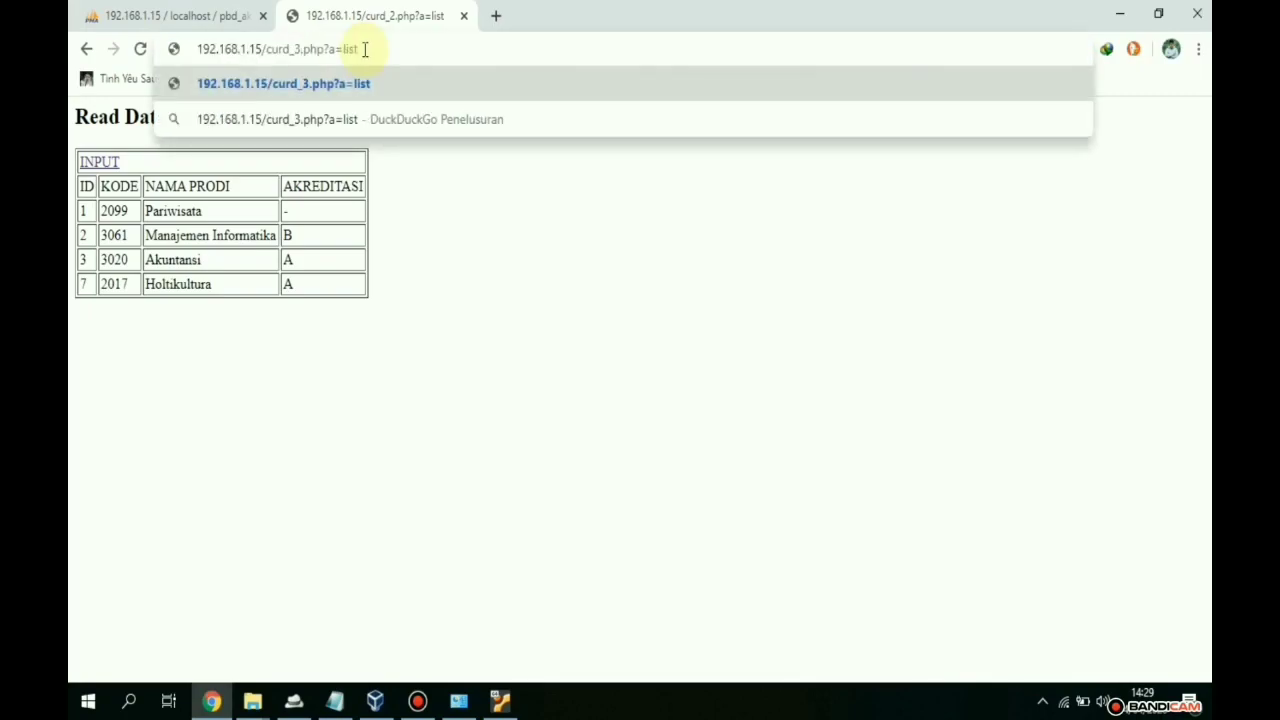
pyautogui.press('Return')
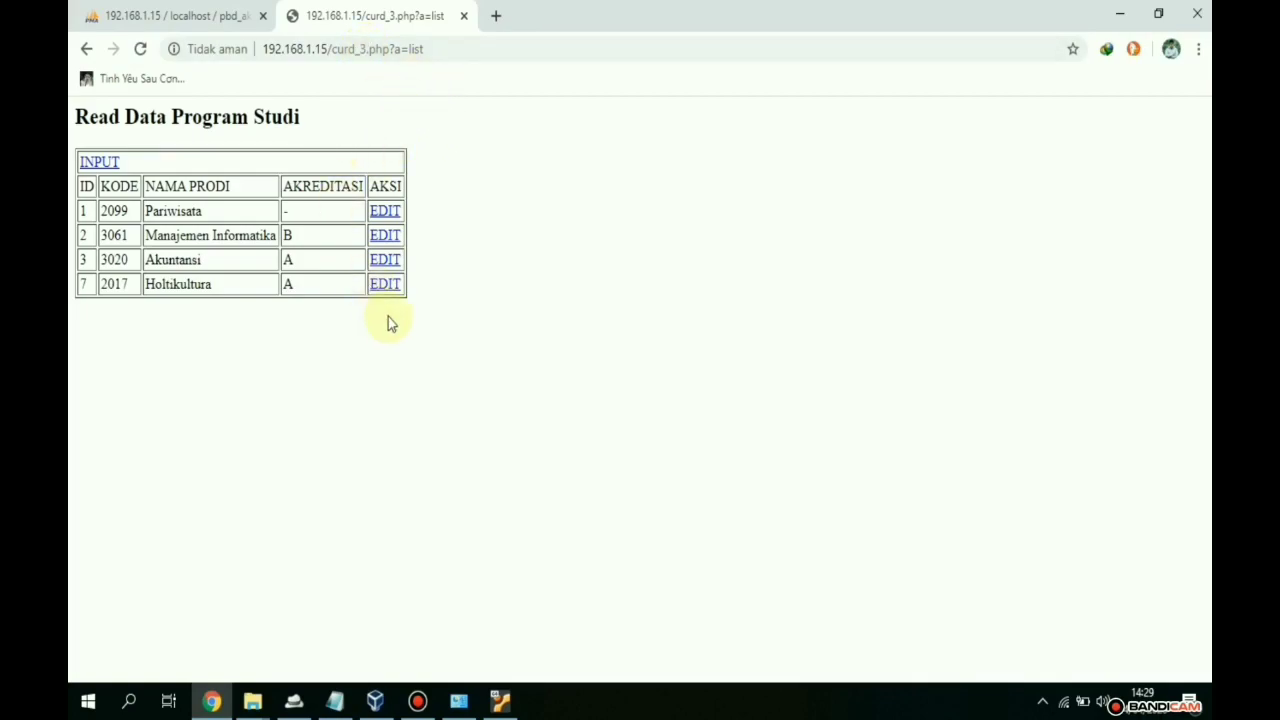
# - Rename program 2017 in row 7 to 'Produksi Tanaman Holtikultura', keeping accreditation A, and save
pyautogui.click(386, 286)
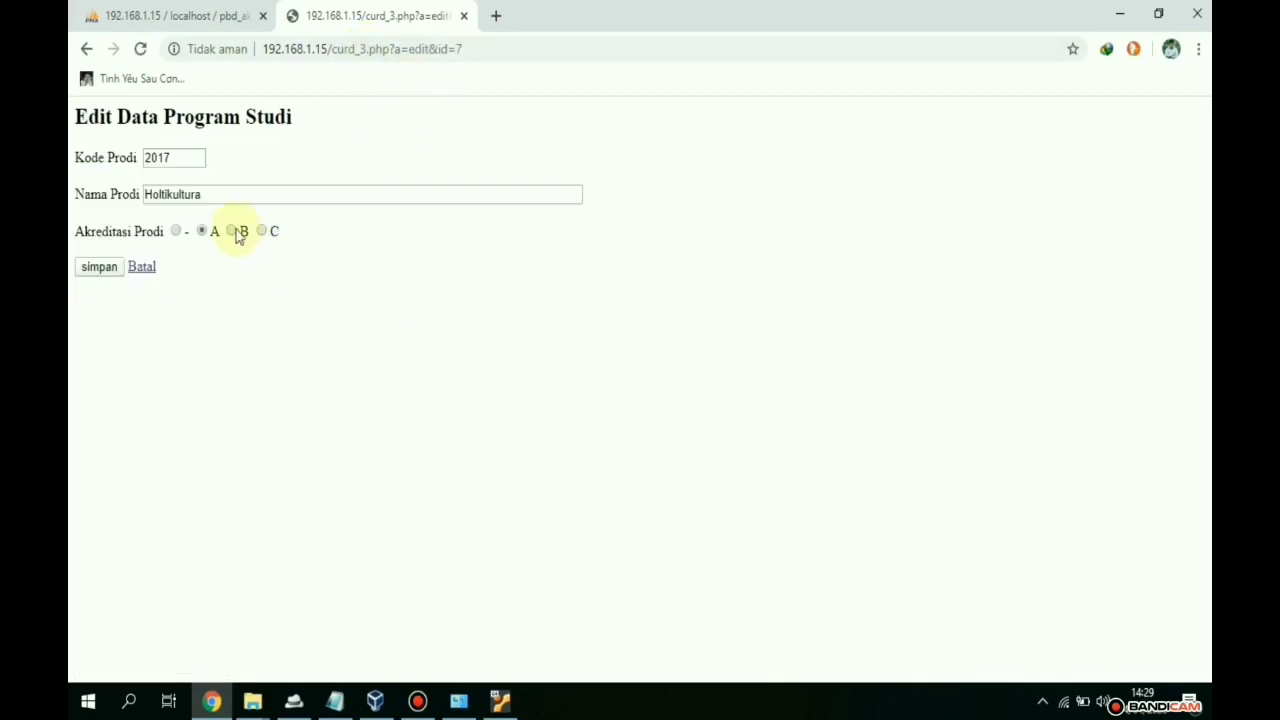
pyautogui.click(206, 194)
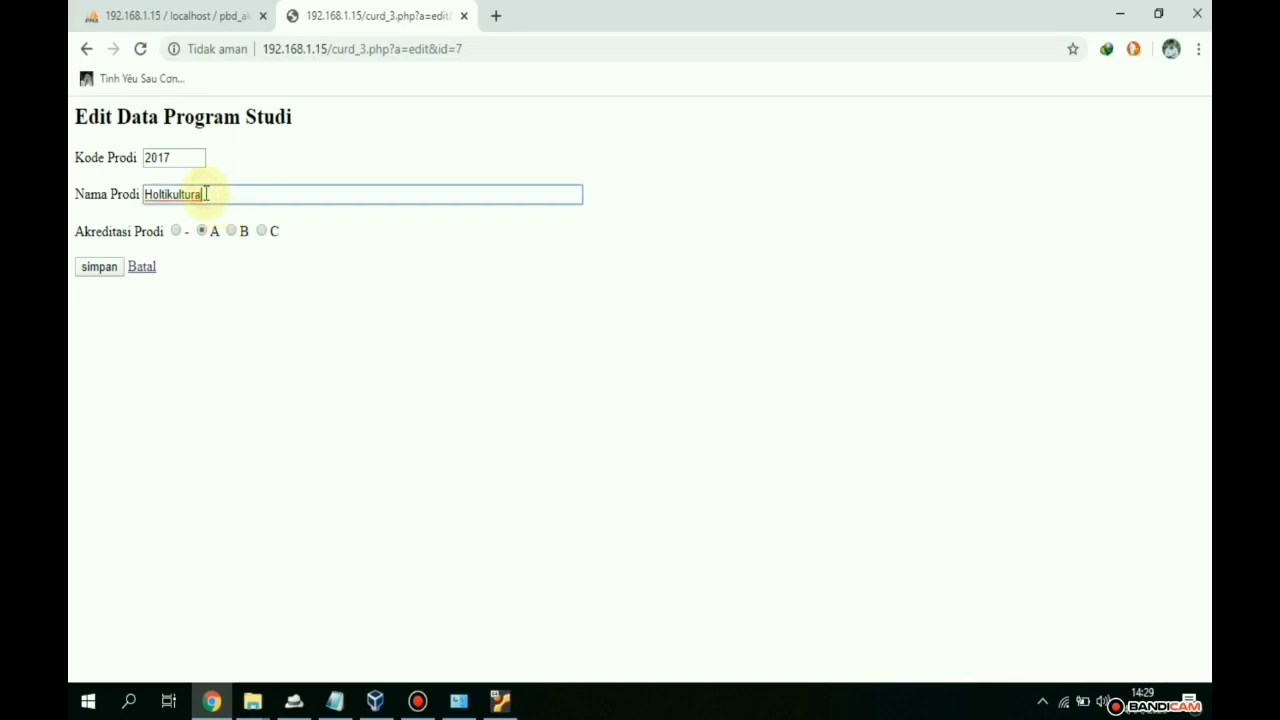
pyautogui.press('Home')
pyautogui.write('Produksi Tanaman')
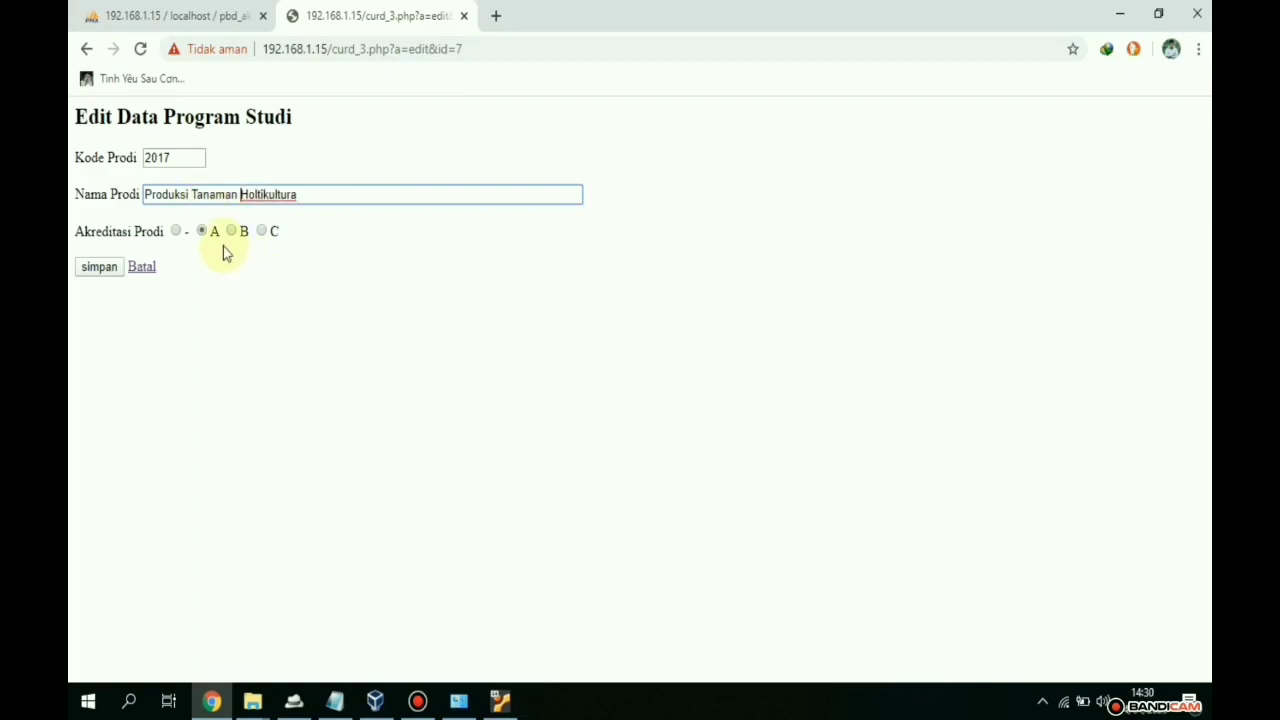
pyautogui.click(110, 267)
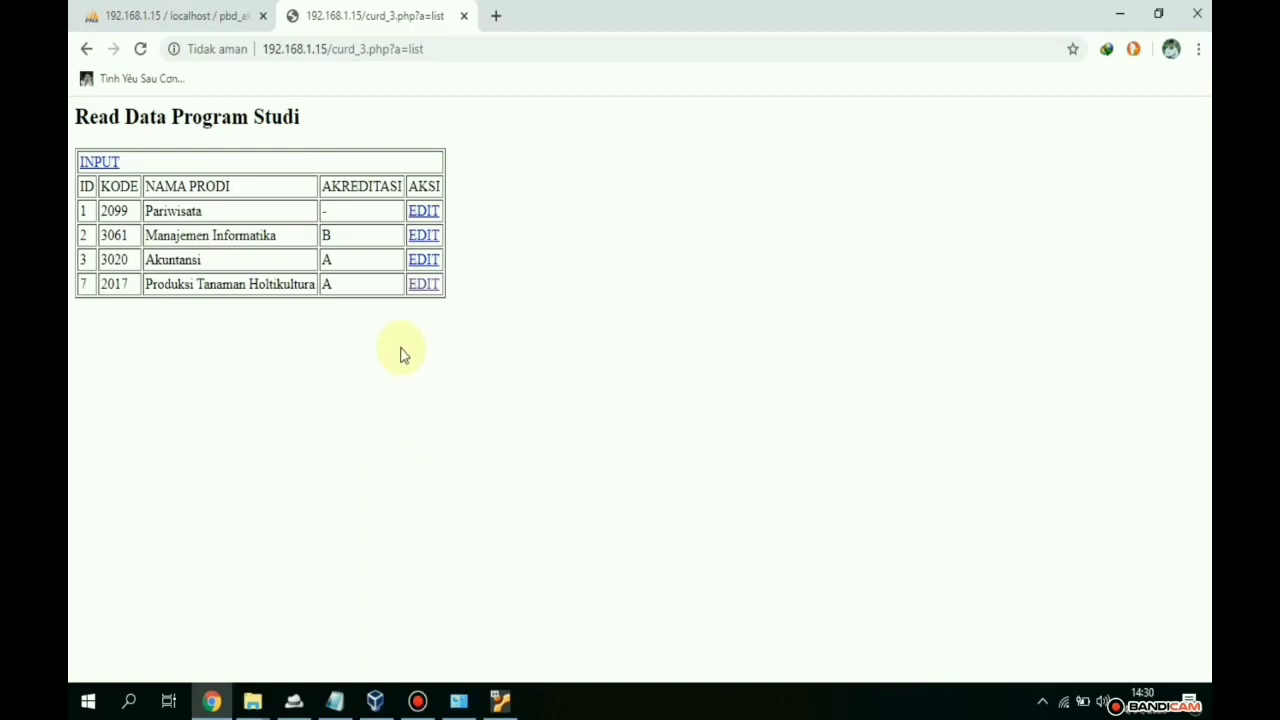
# - Switch the address from curd_3 to curd_4.php?a=list to load the list with delete links
pyautogui.click(368, 48)
pyautogui.click(368, 50)
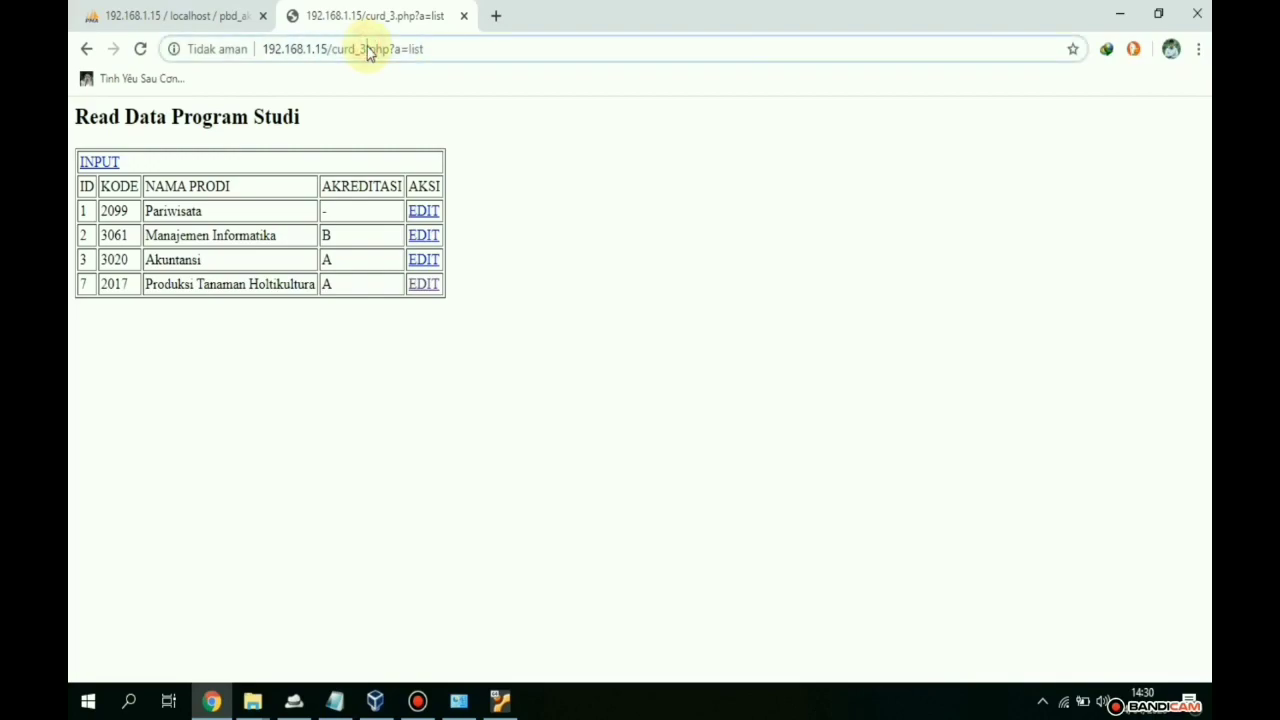
pyautogui.press('BackSpace')
pyautogui.write('4')
pyautogui.press('Return')
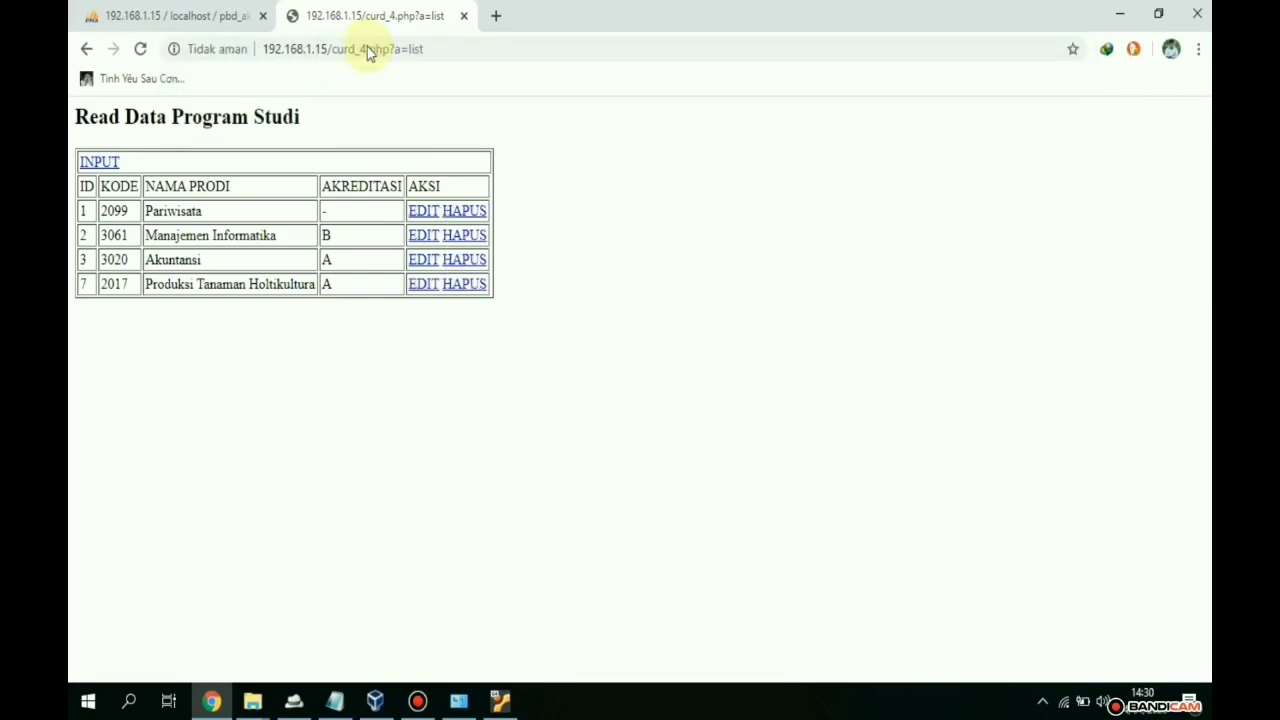
pyautogui.moveTo(446, 48); pyautogui.dragTo(325, 52)
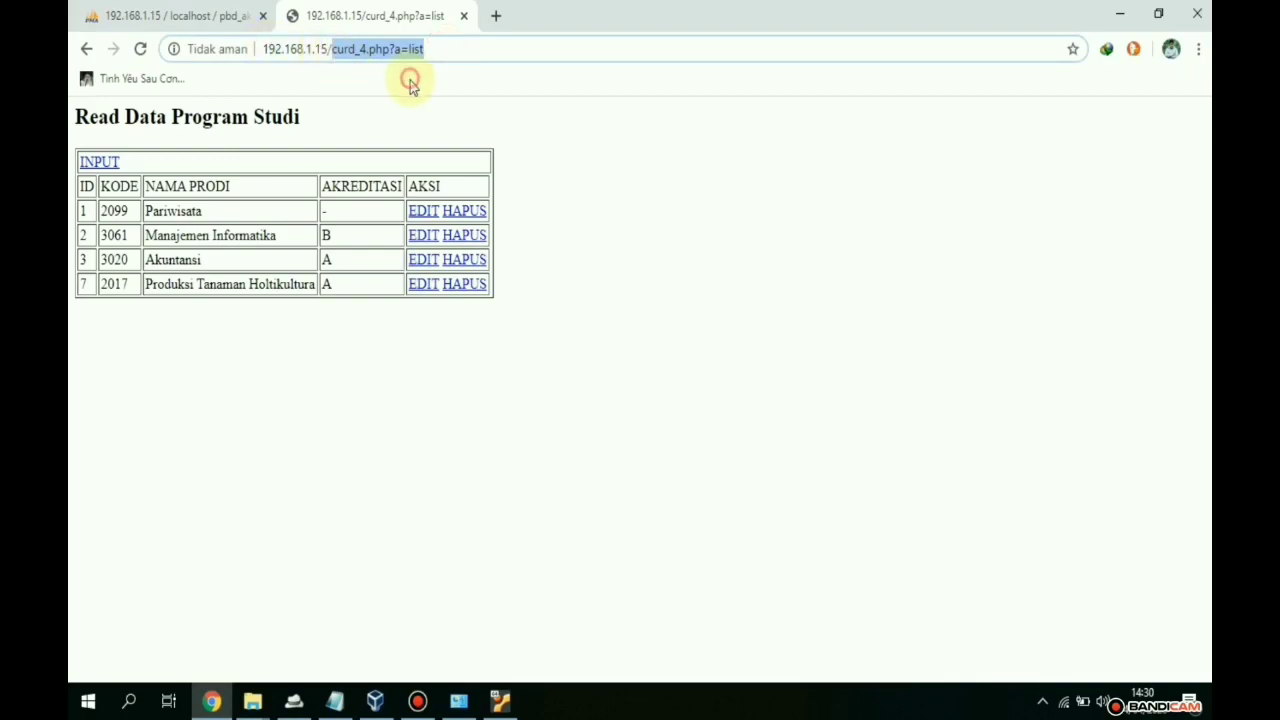
pyautogui.click(430, 110)
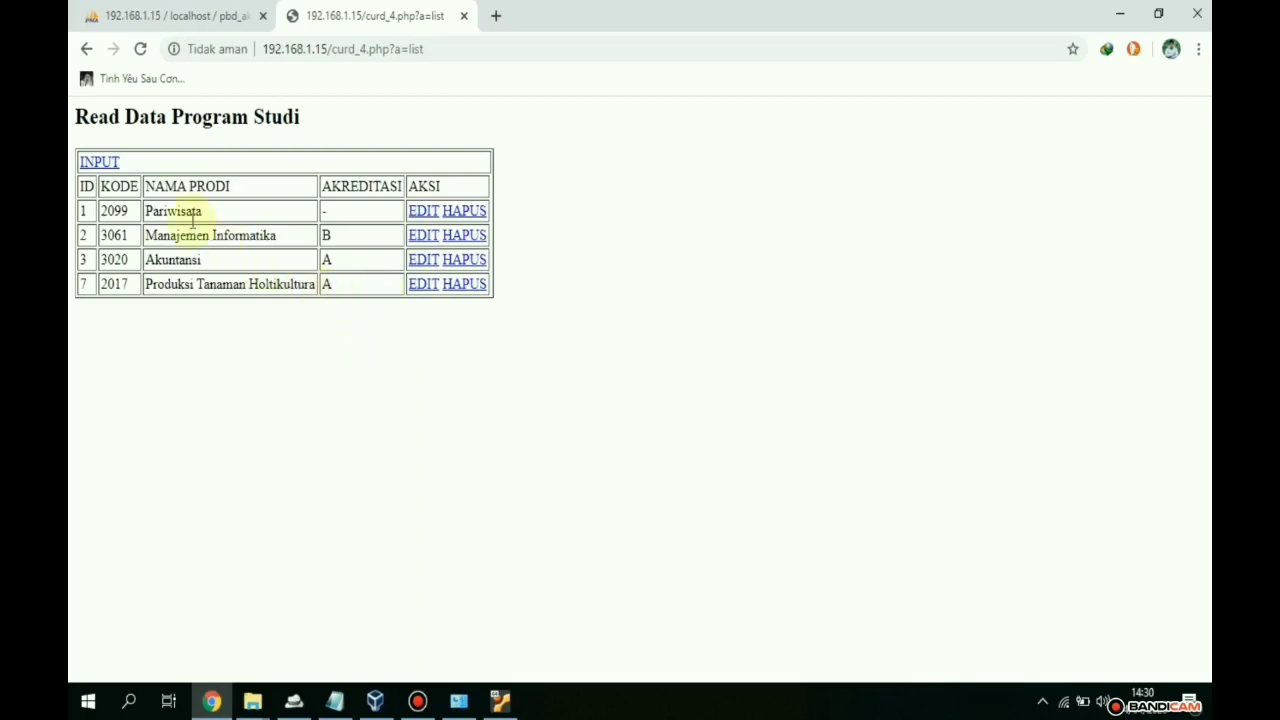
# - Add program 2006 'D4 Akutansi Perpajakan' with accreditation A and save it
pyautogui.click(101, 162)
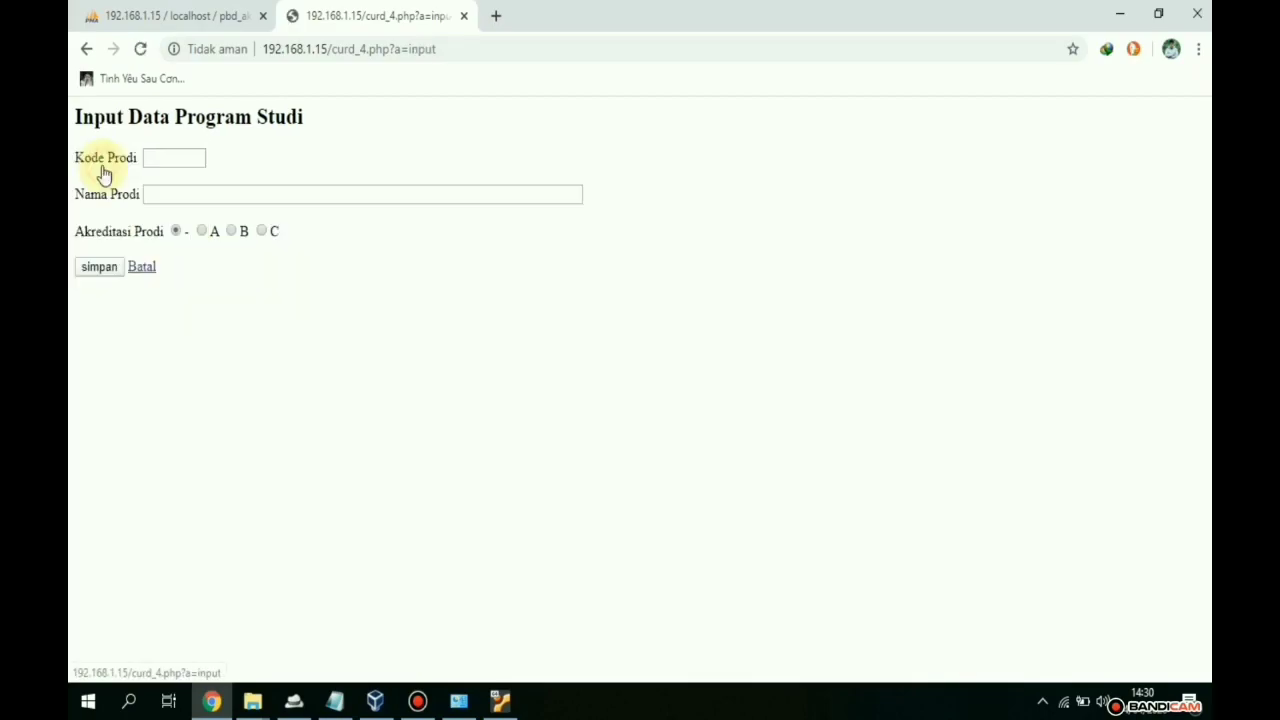
pyautogui.click(158, 157)
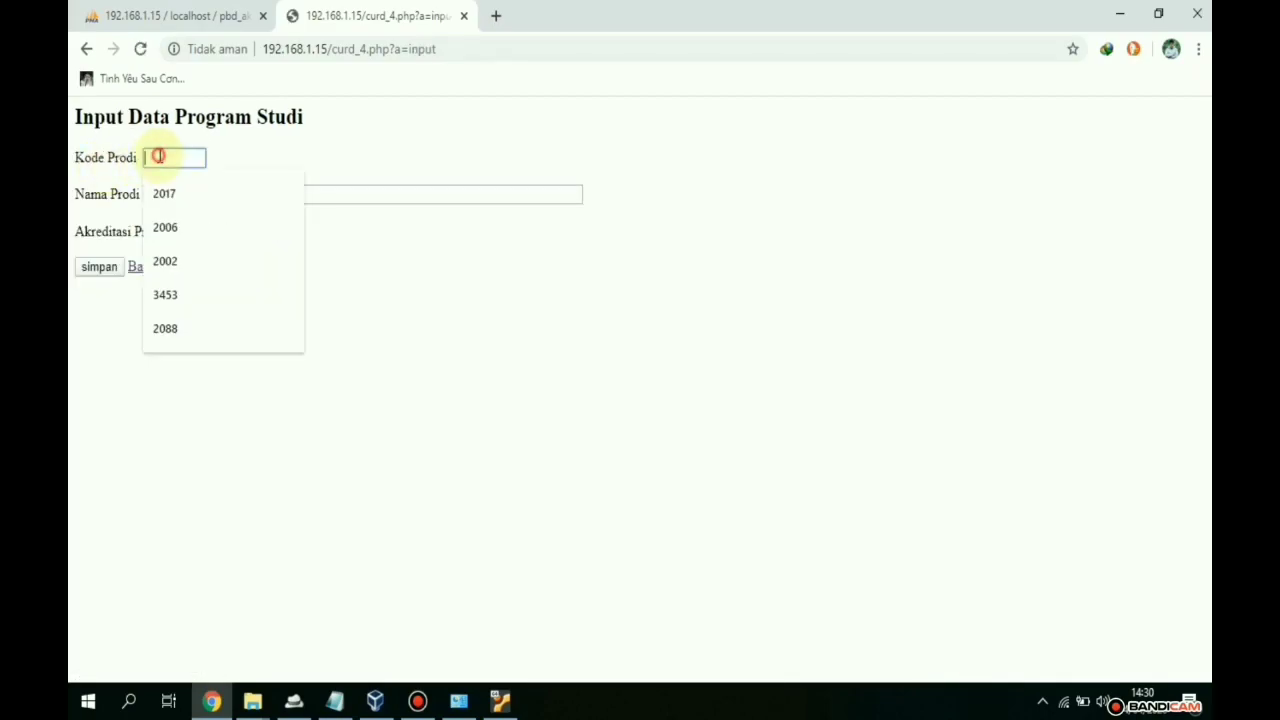
pyautogui.click(168, 226)
pyautogui.click(180, 202)
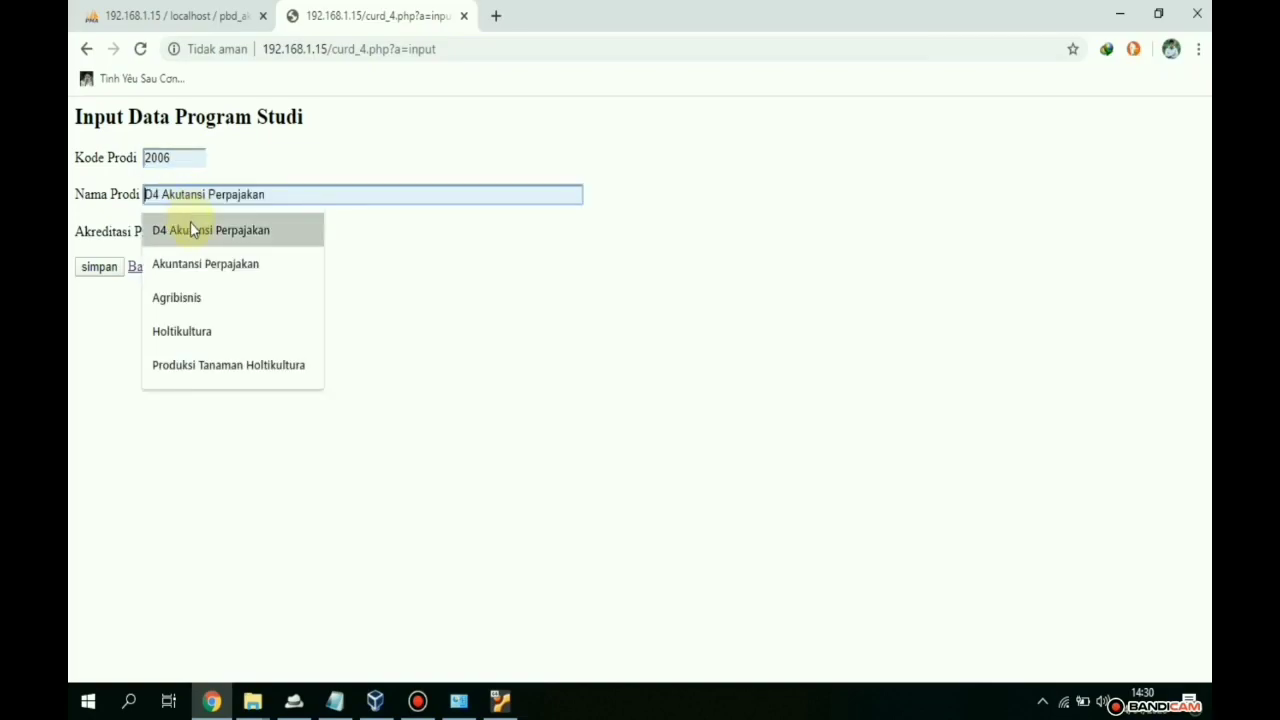
pyautogui.click(191, 230)
pyautogui.click(208, 235)
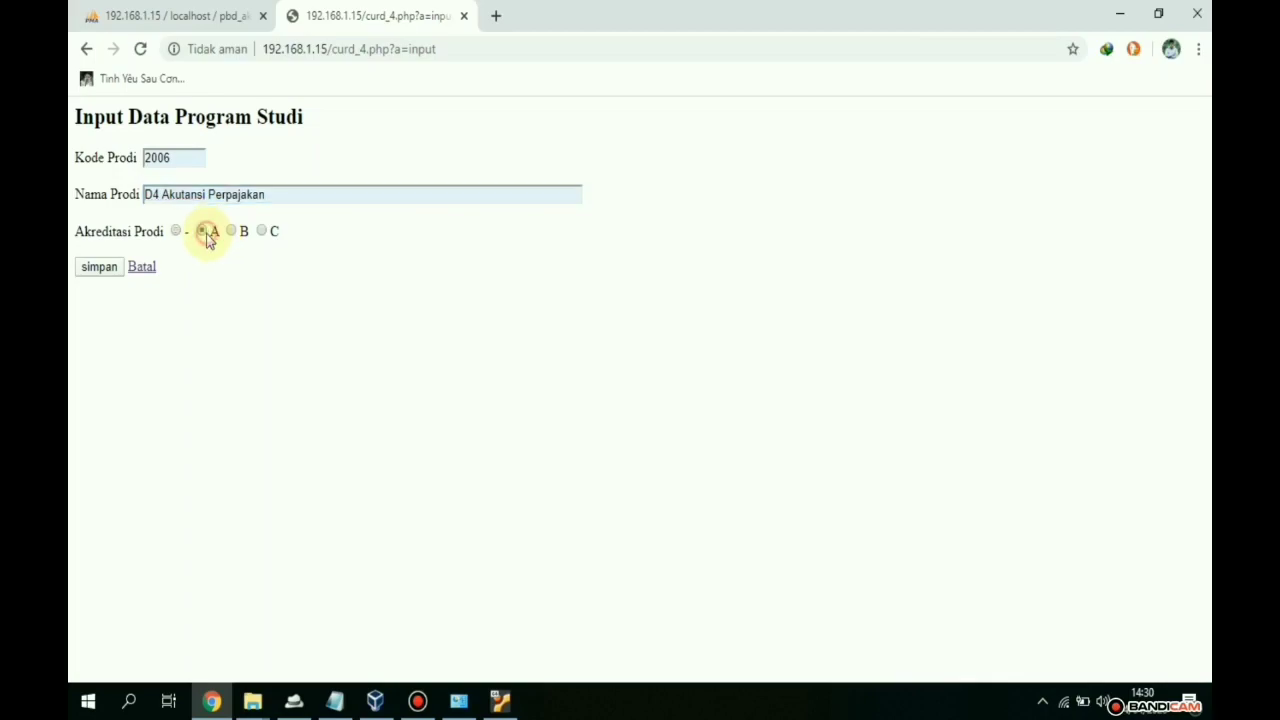
pyautogui.click(110, 268)
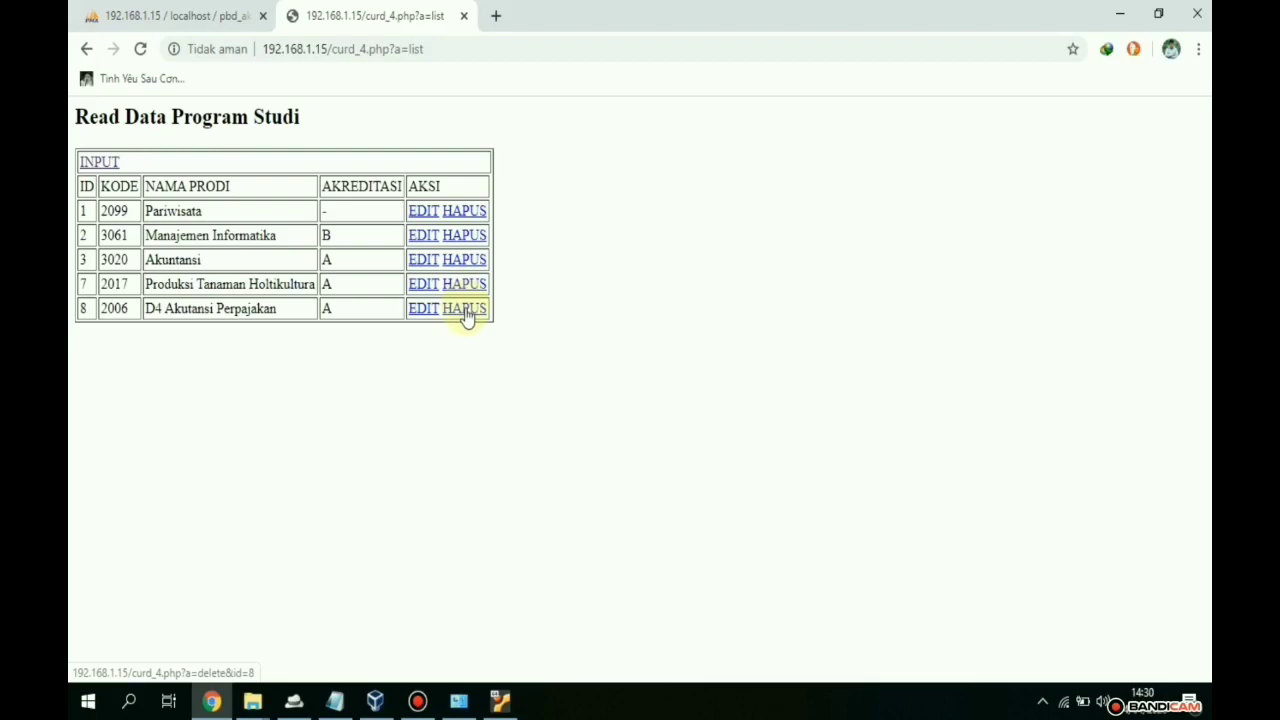
pyautogui.click(172, 15)
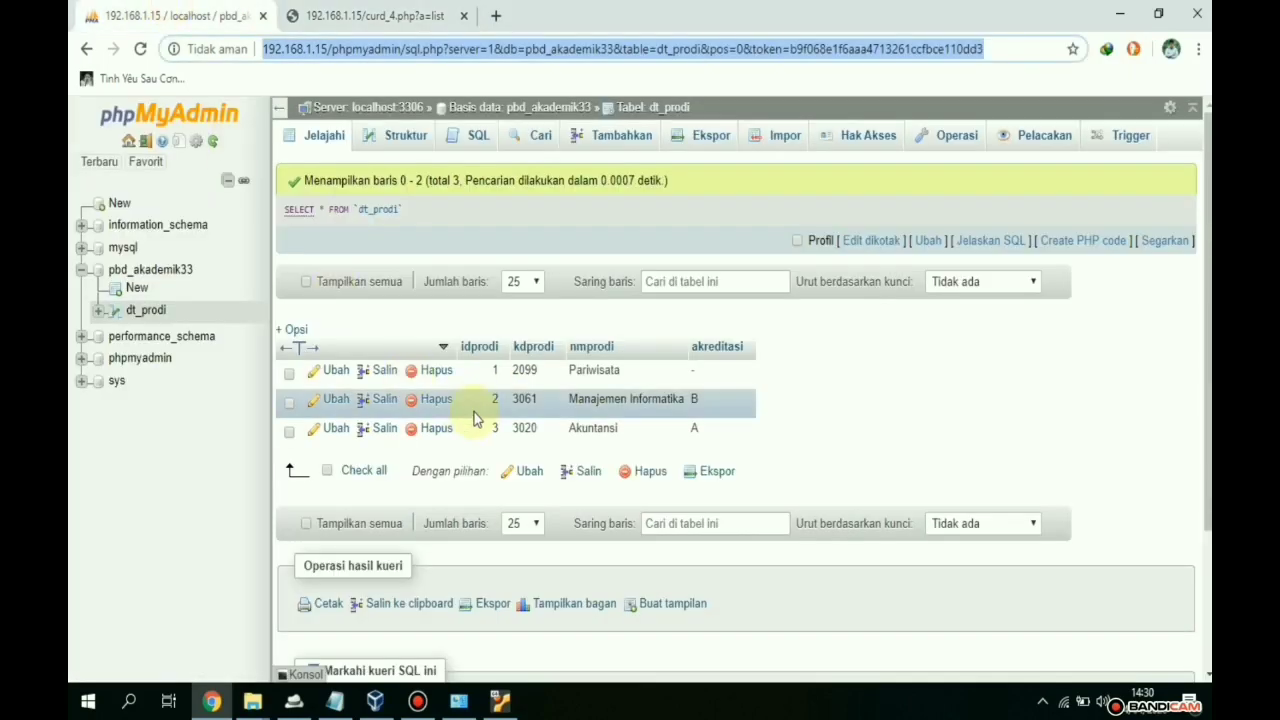
pyautogui.press('F5')
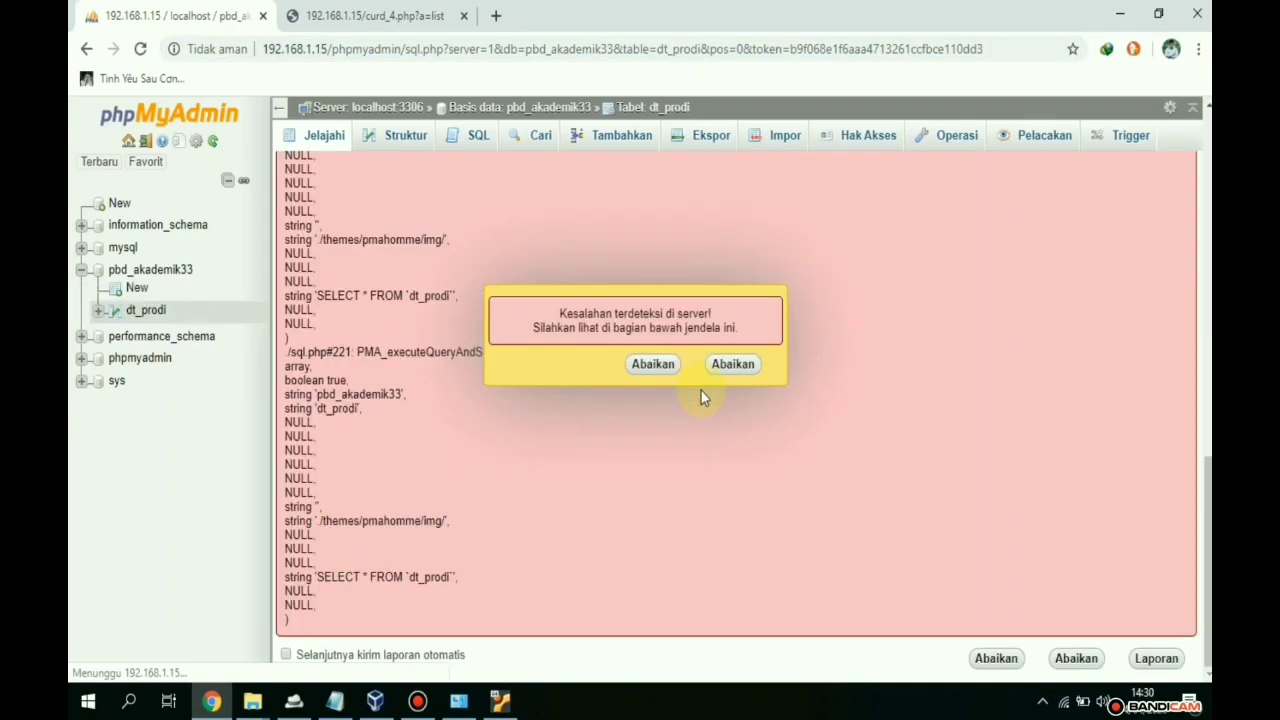
pyautogui.click(653, 364)
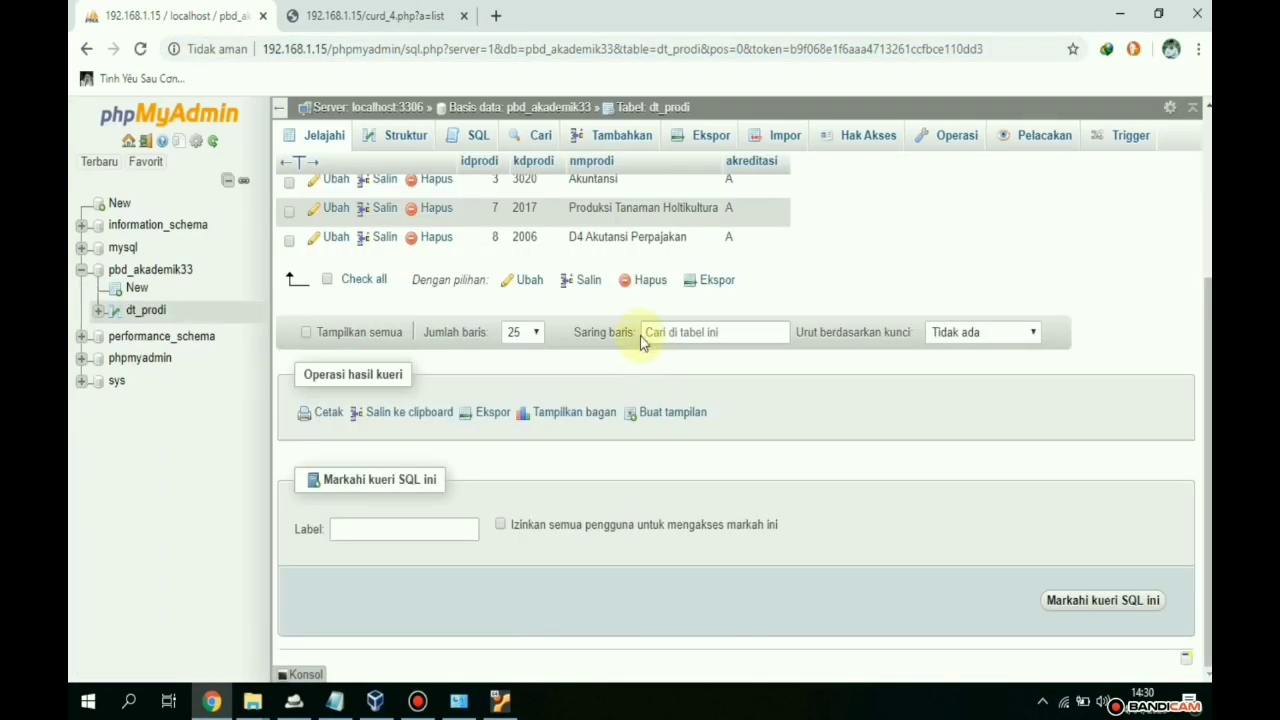
pyautogui.scroll(3, 800, 420)
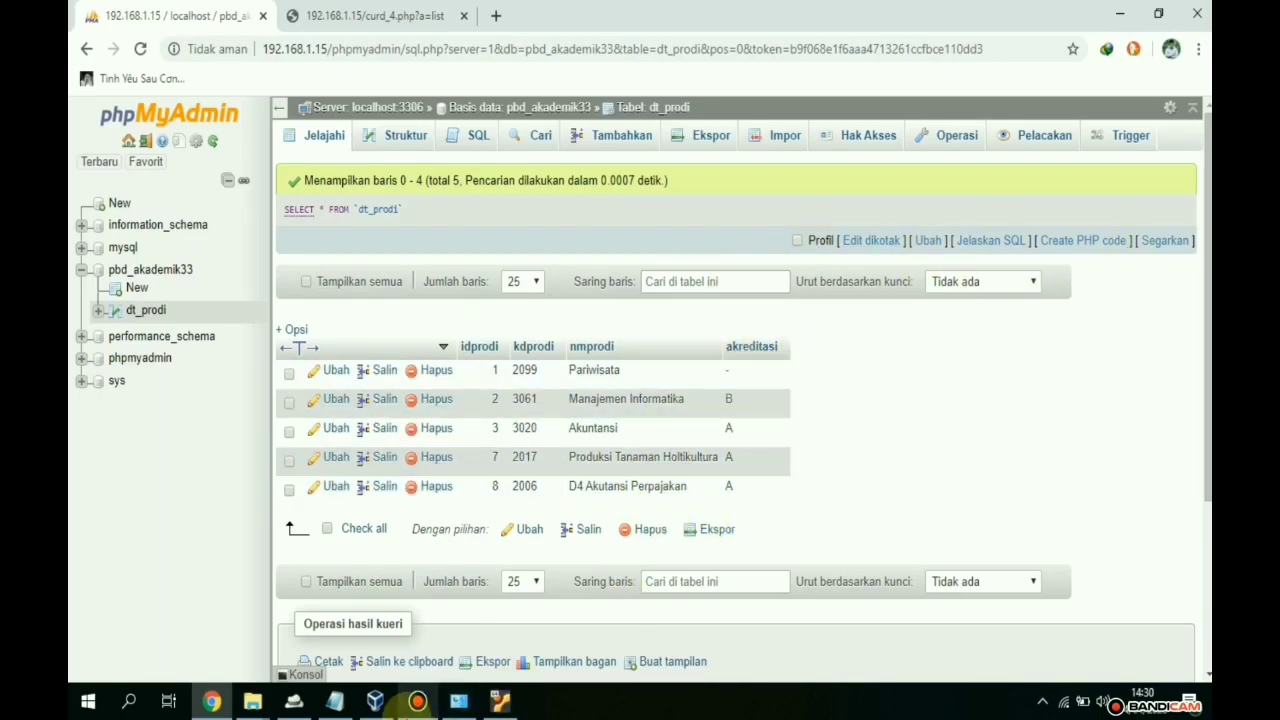
pyautogui.click(500, 703)
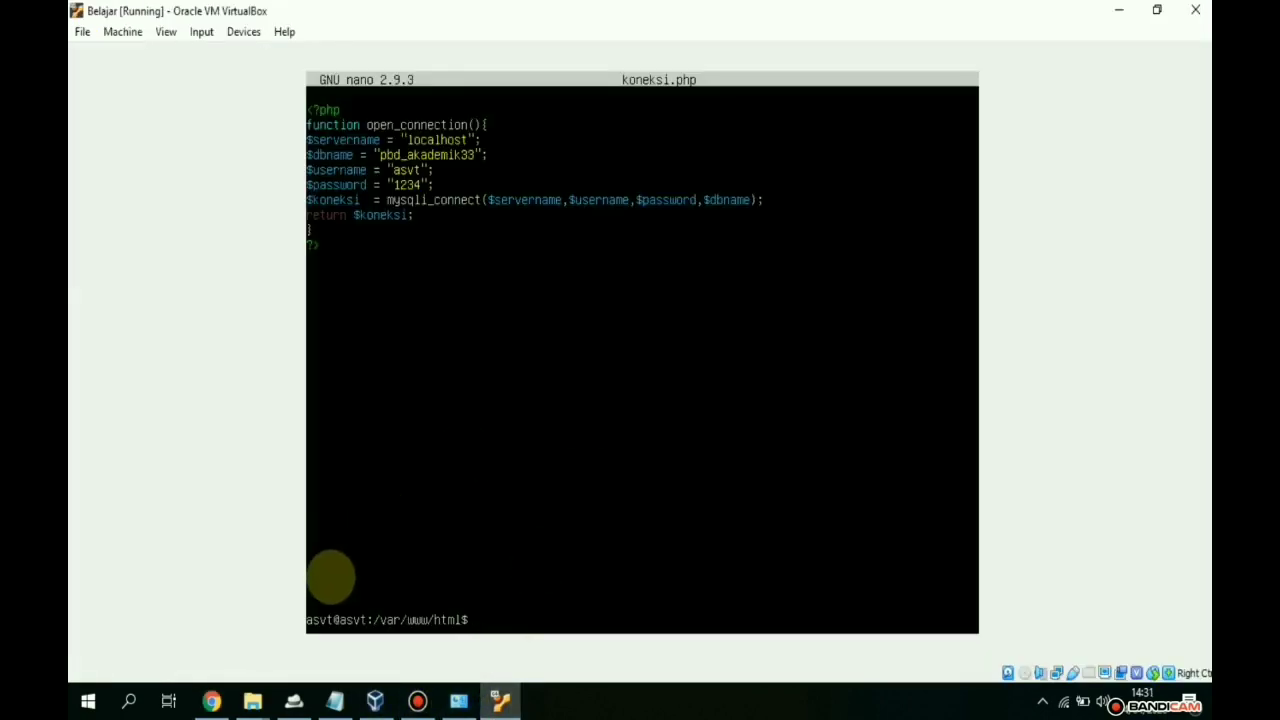
pyautogui.click(214, 703)
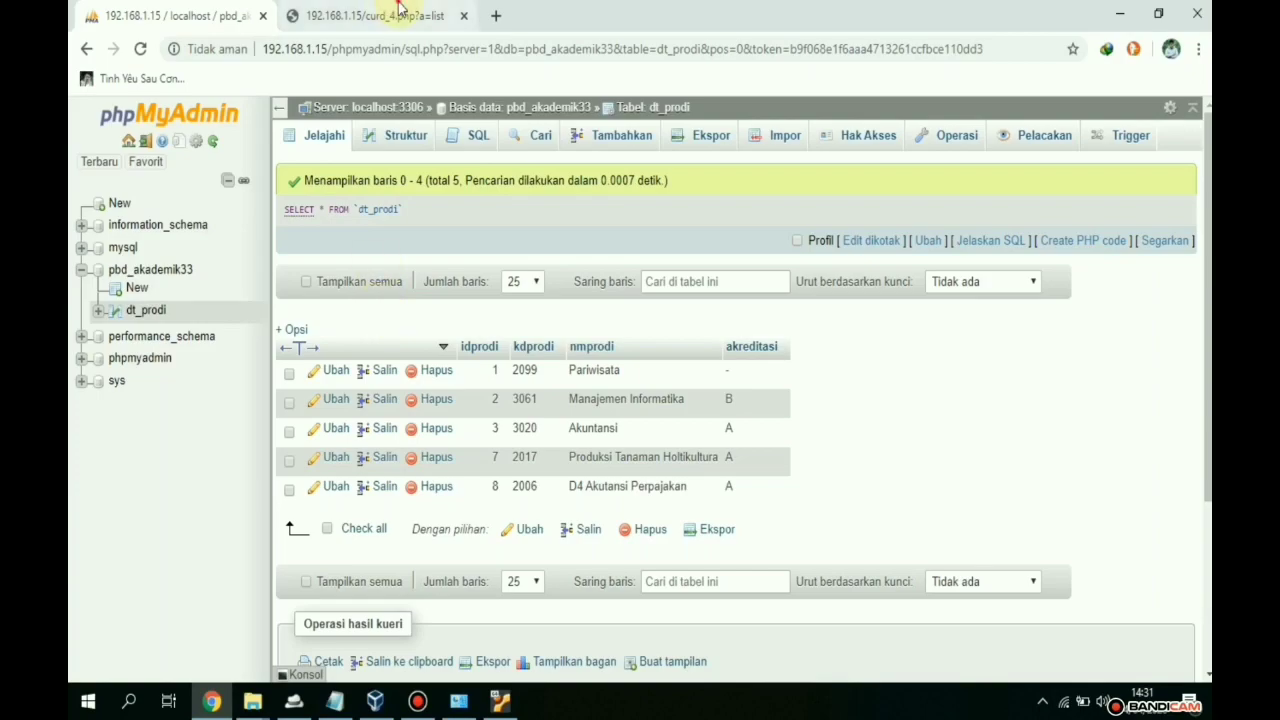
pyautogui.click(390, 15)
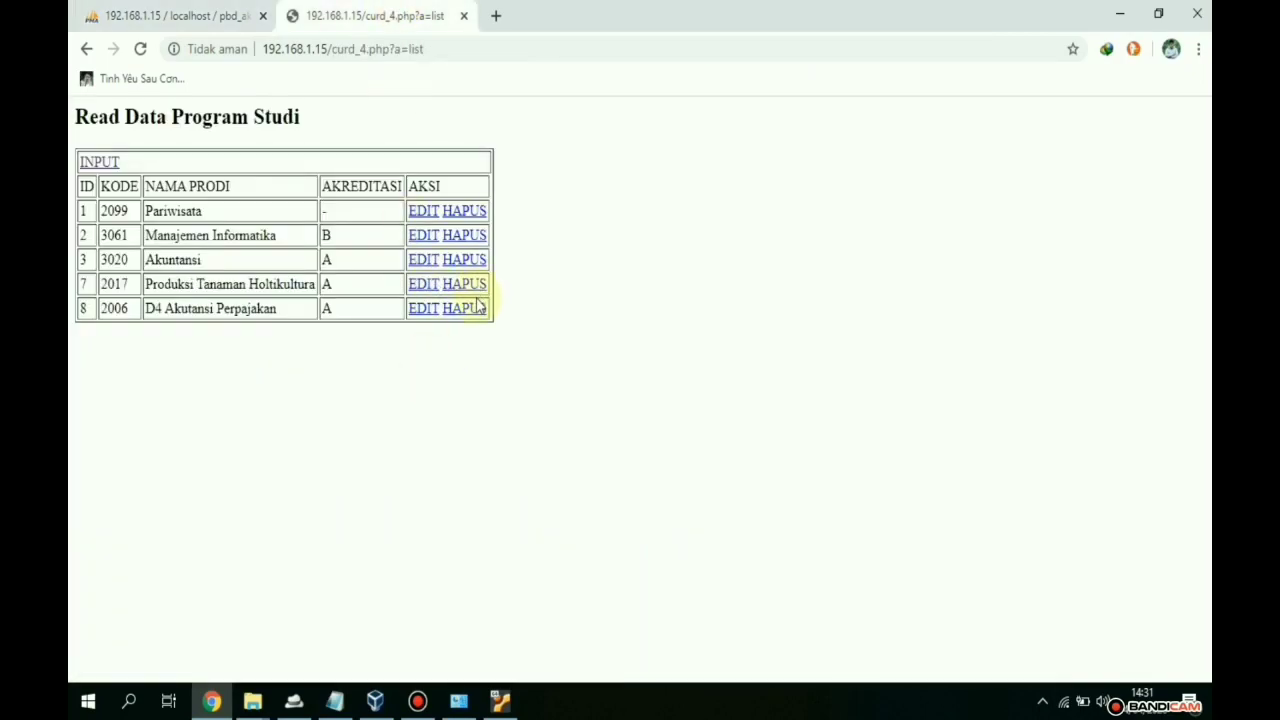
# - Delete programs 2017 Produksi Tanaman Holtikultura and 2006 D4 Akutansi Perpajakan, confirming each
pyautogui.click(471, 287)
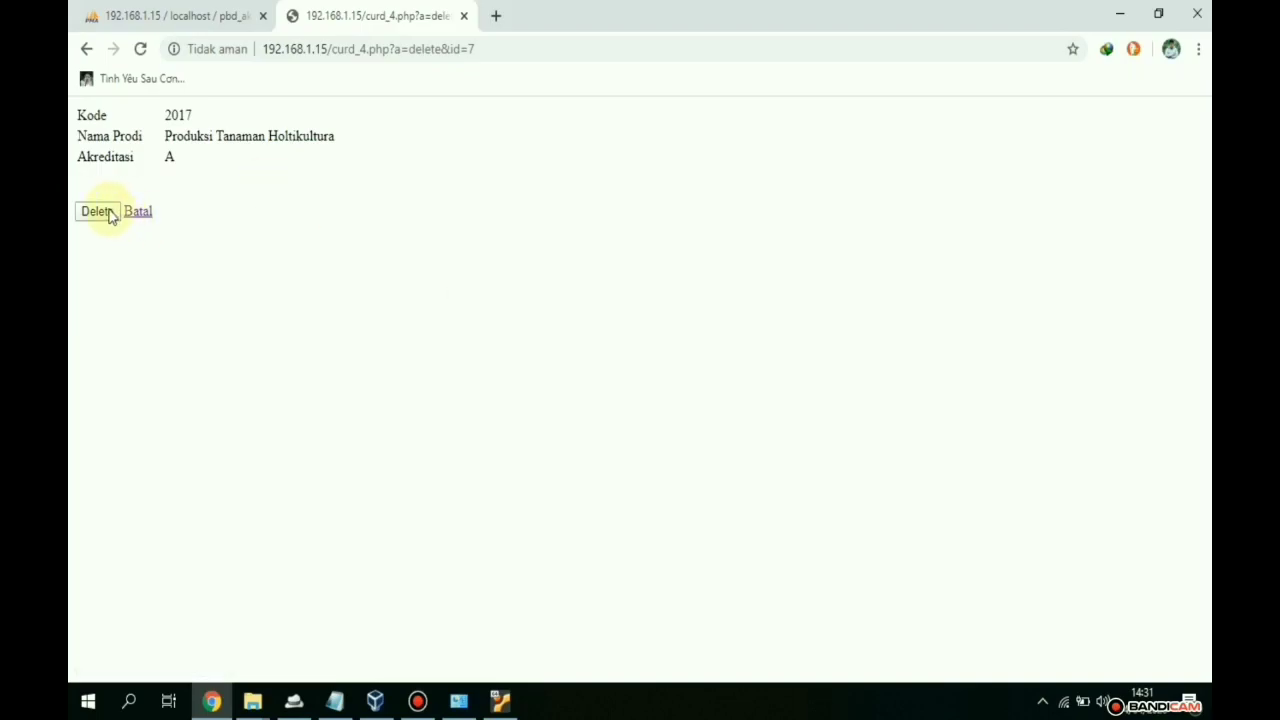
pyautogui.click(108, 213)
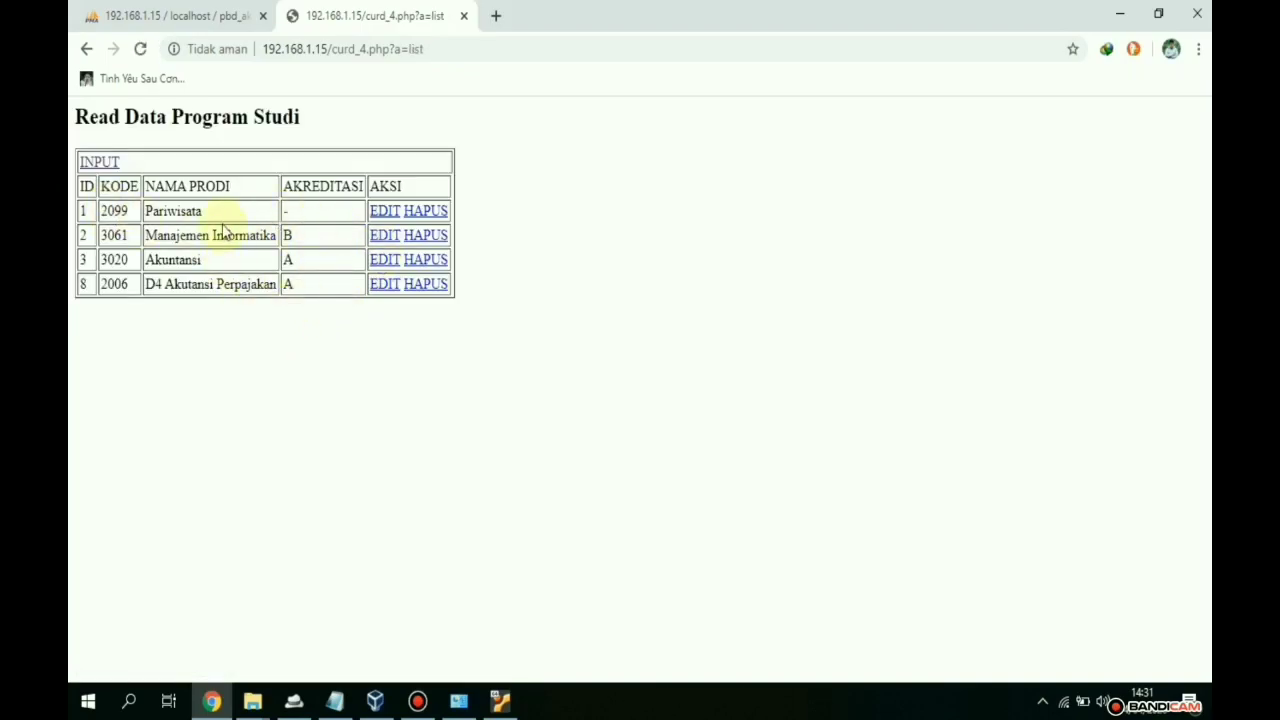
pyautogui.click(425, 286)
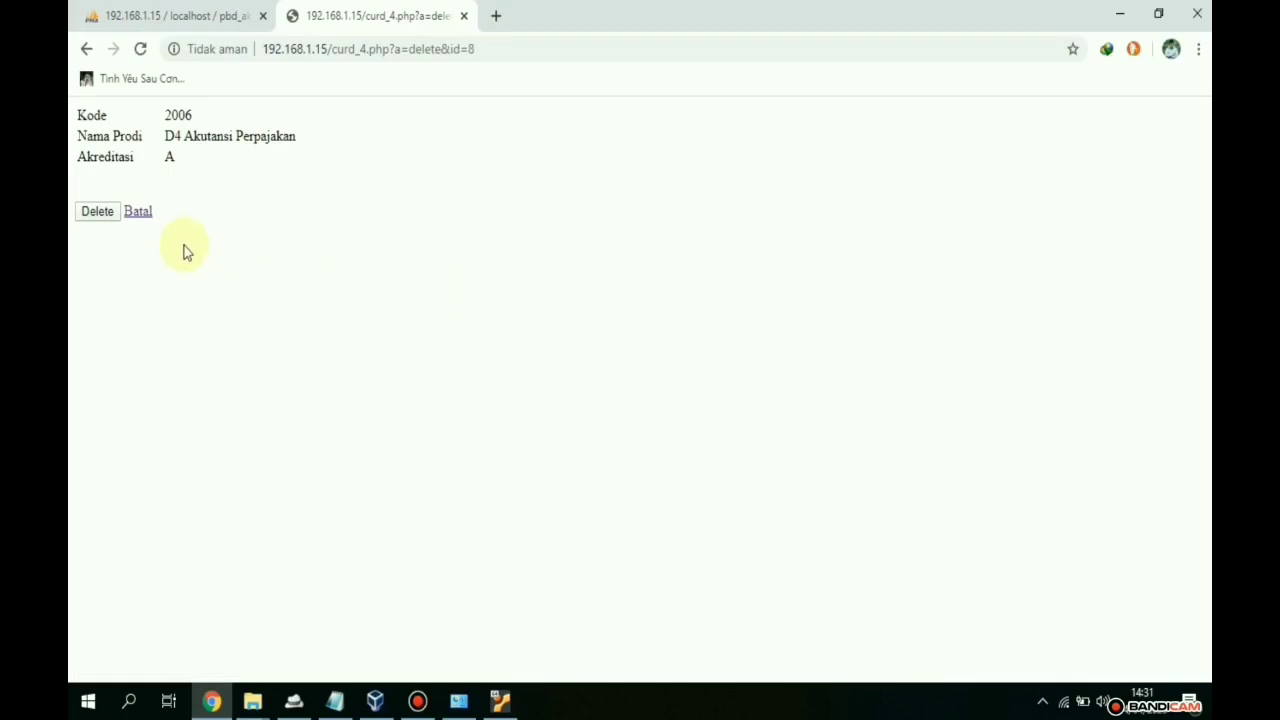
pyautogui.click(96, 212)
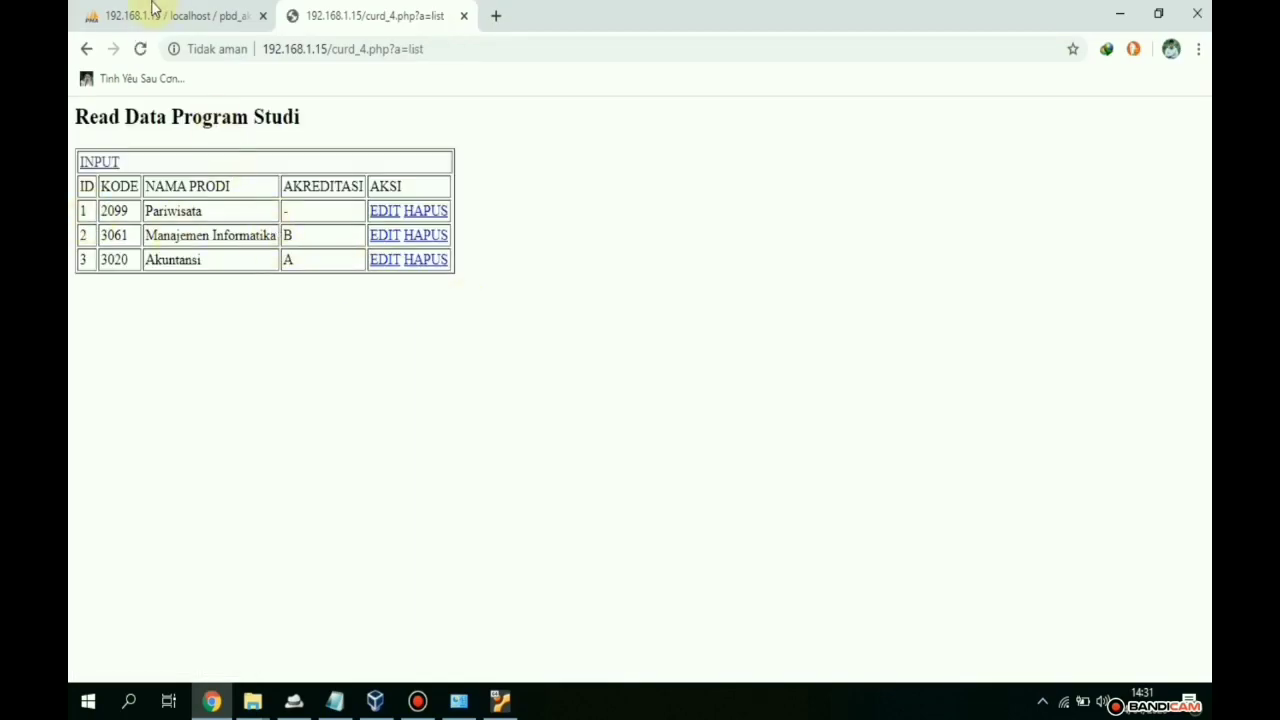
# - Reload phpMyAdmin's dt_prodi to verify the deletions, then return to the list tab
pyautogui.click(155, 14)
pyautogui.press('F5')
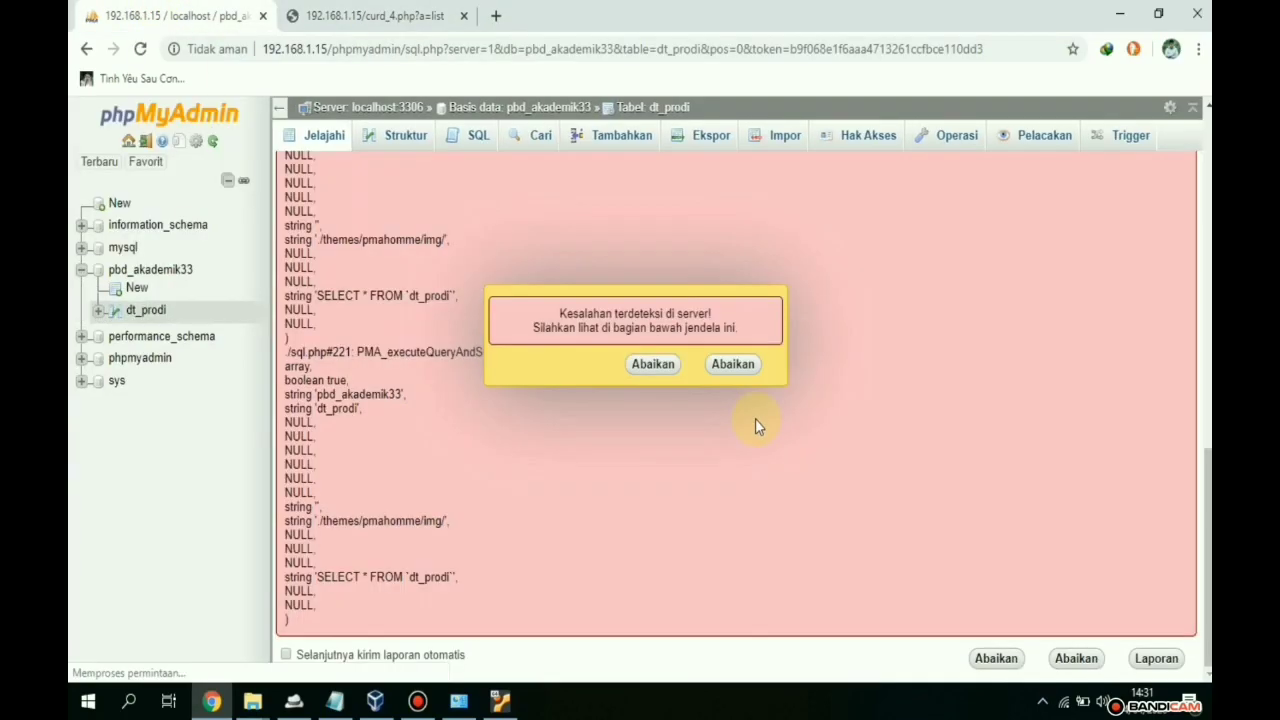
pyautogui.click(653, 364)
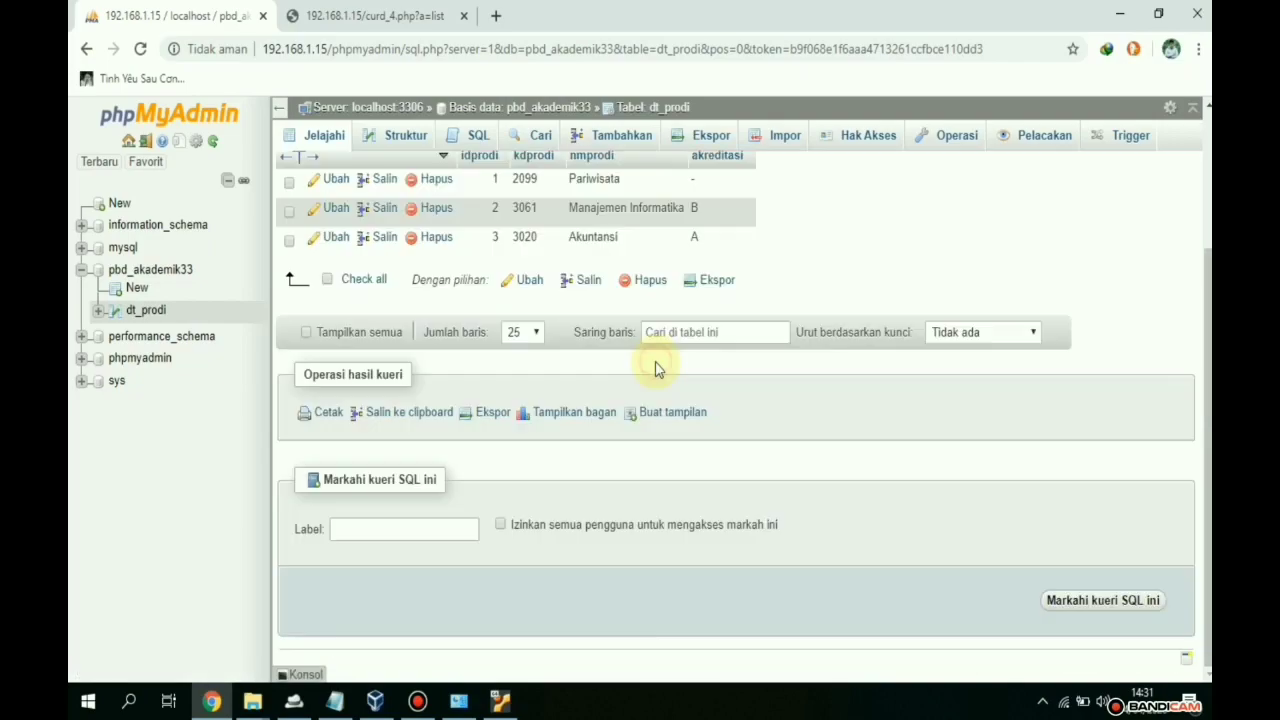
pyautogui.scroll(3, 720, 360)
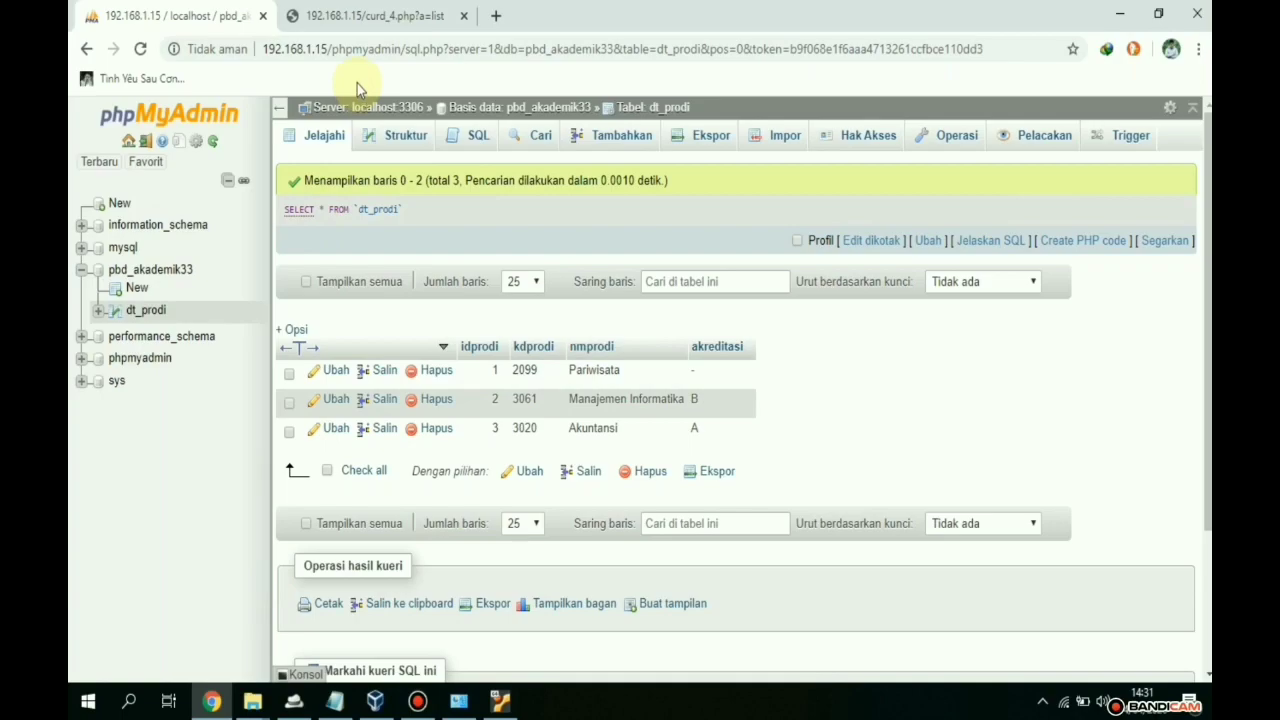
pyautogui.click(355, 12)
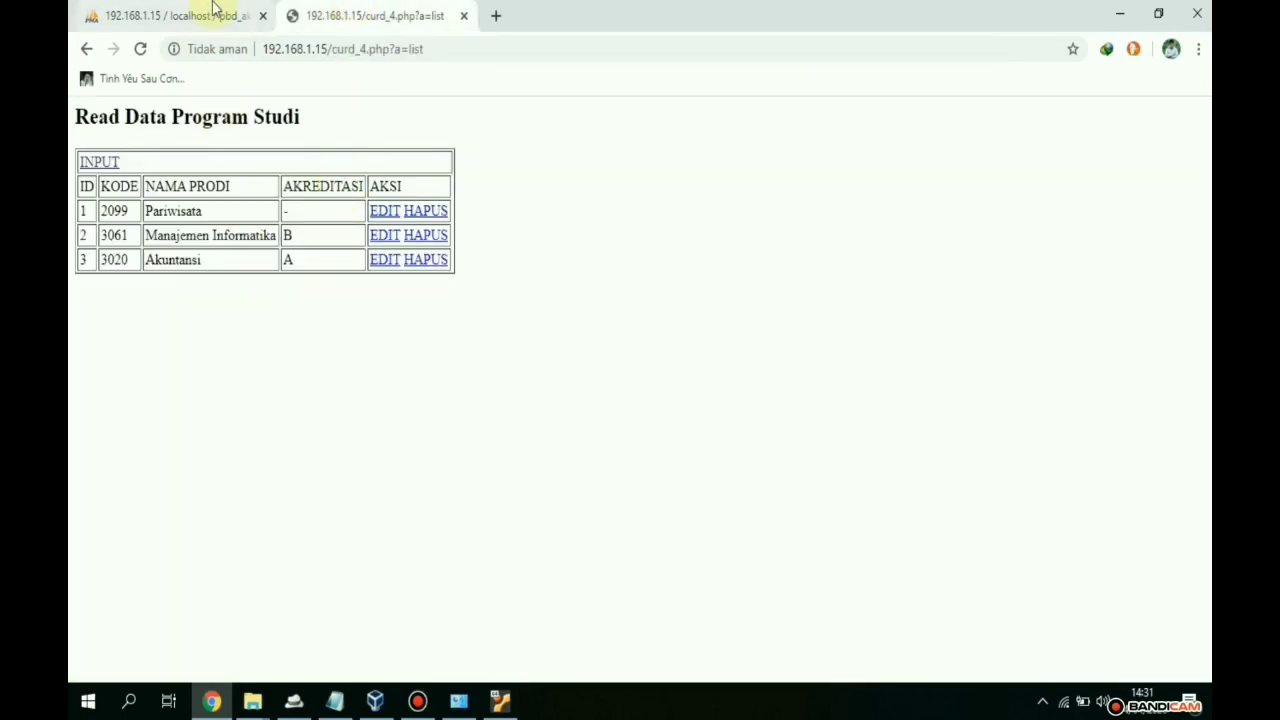
# - Load 192.168.1.15/index.php in Chrome's address bar
pyautogui.click(262, 704)
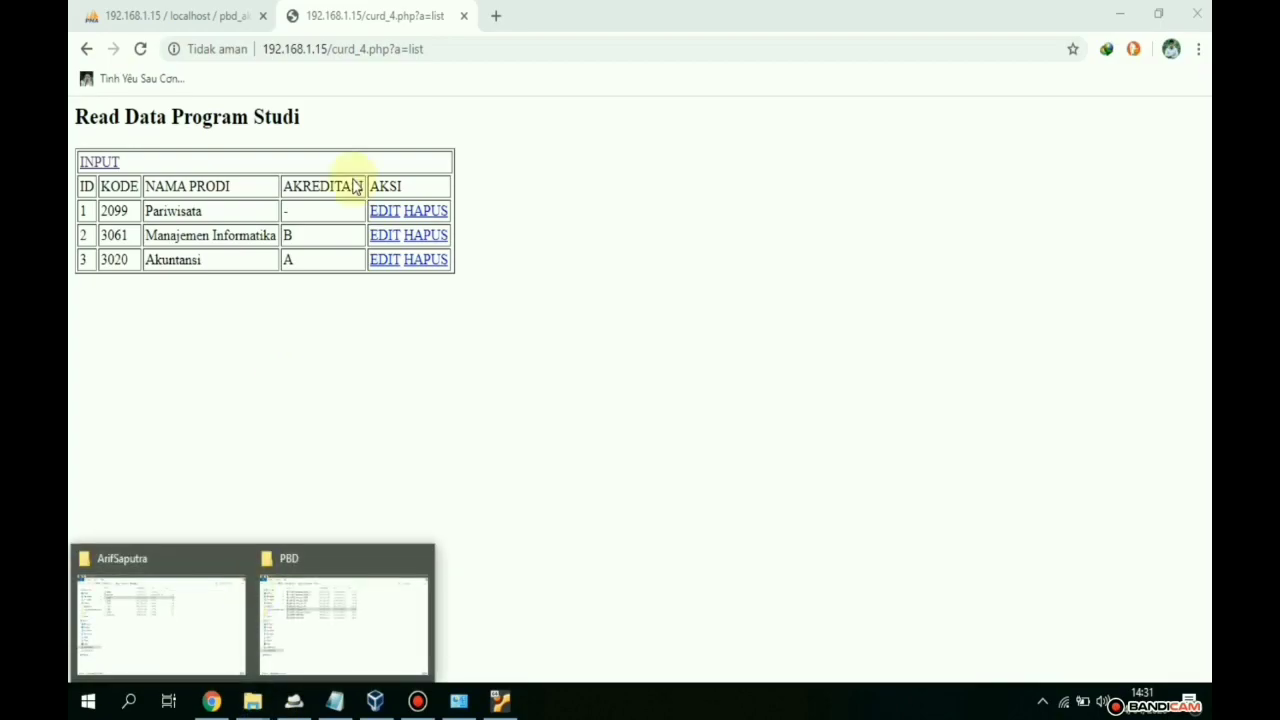
pyautogui.click(486, 40)
pyautogui.doubleClick(486, 40)
pyautogui.click(485, 40)
pyautogui.press('BackSpace')
pyautogui.press('BackSpace')
pyautogui.press('BackSpace')
pyautogui.press('BackSpace')
pyautogui.press('BackSpace')
pyautogui.press('BackSpace')
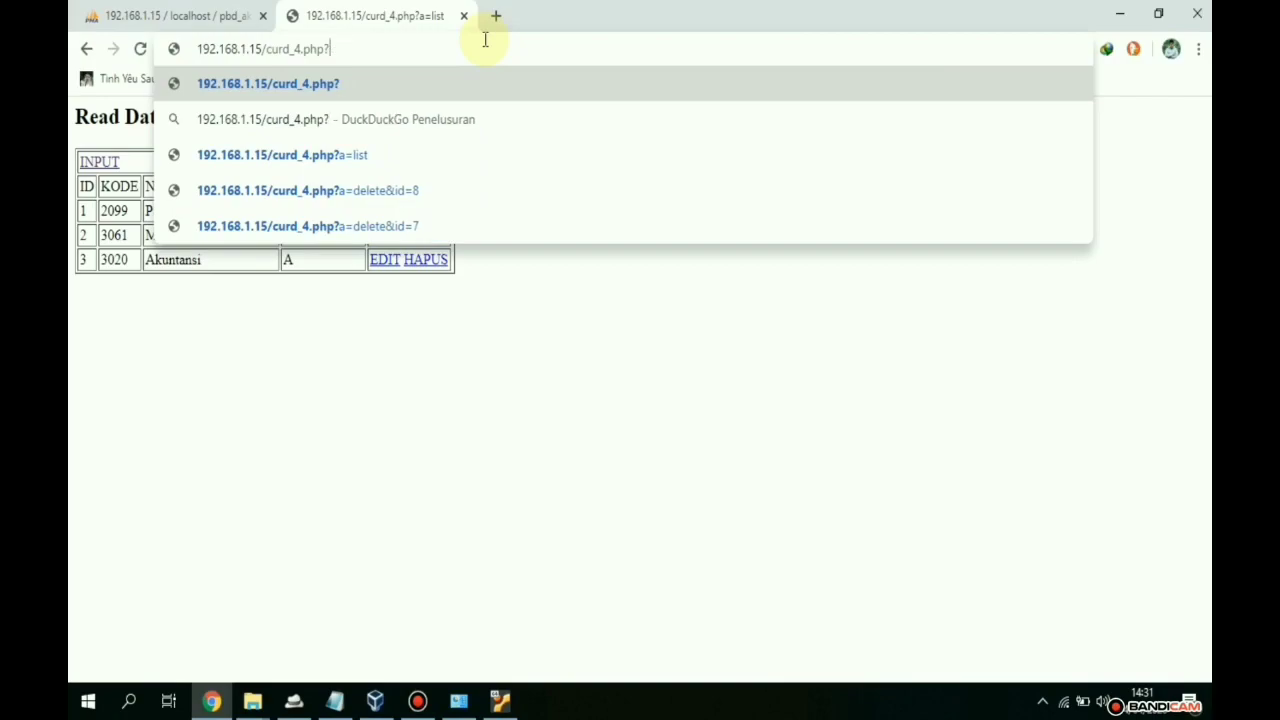
pyautogui.press('BackSpace')
pyautogui.press('BackSpace')
pyautogui.press('BackSpace')
pyautogui.press('BackSpace')
pyautogui.press('BackSpace')
pyautogui.press('BackSpace')
pyautogui.press('BackSpace')
pyautogui.press('BackSpace')
pyautogui.press('BackSpace')
pyautogui.press('BackSpace')
pyautogui.press('BackSpace')
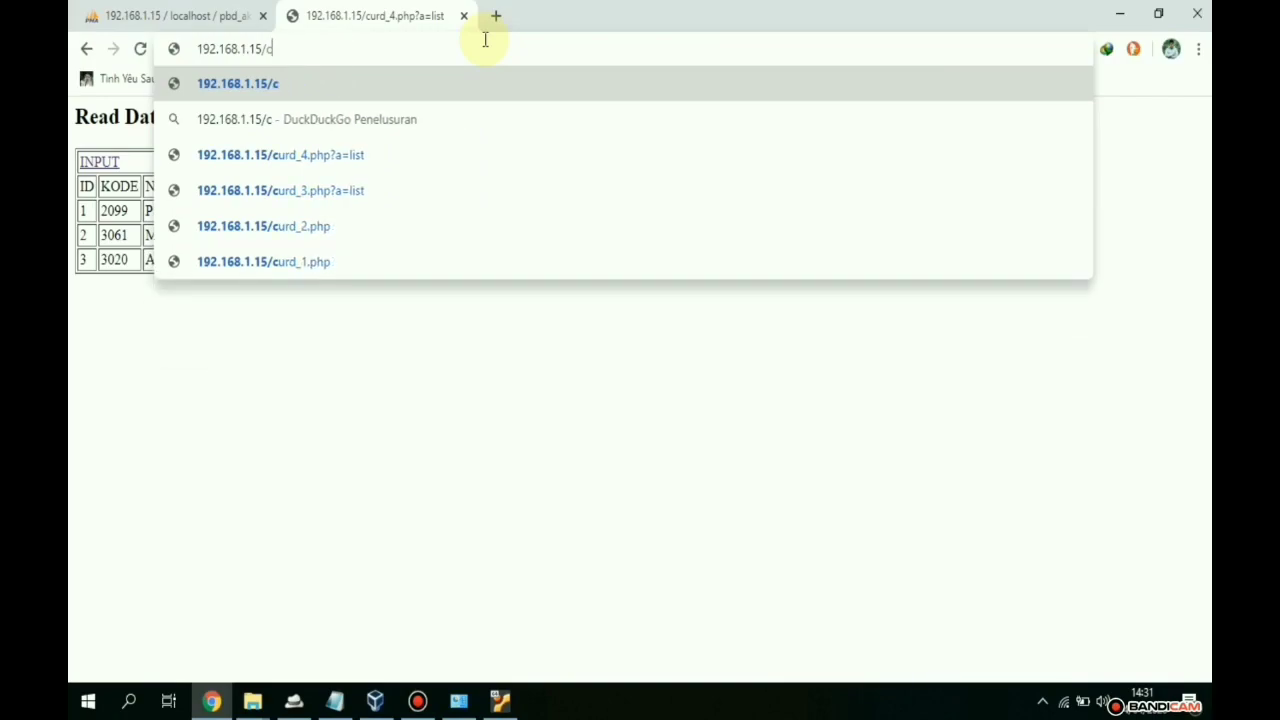
pyautogui.write('index')
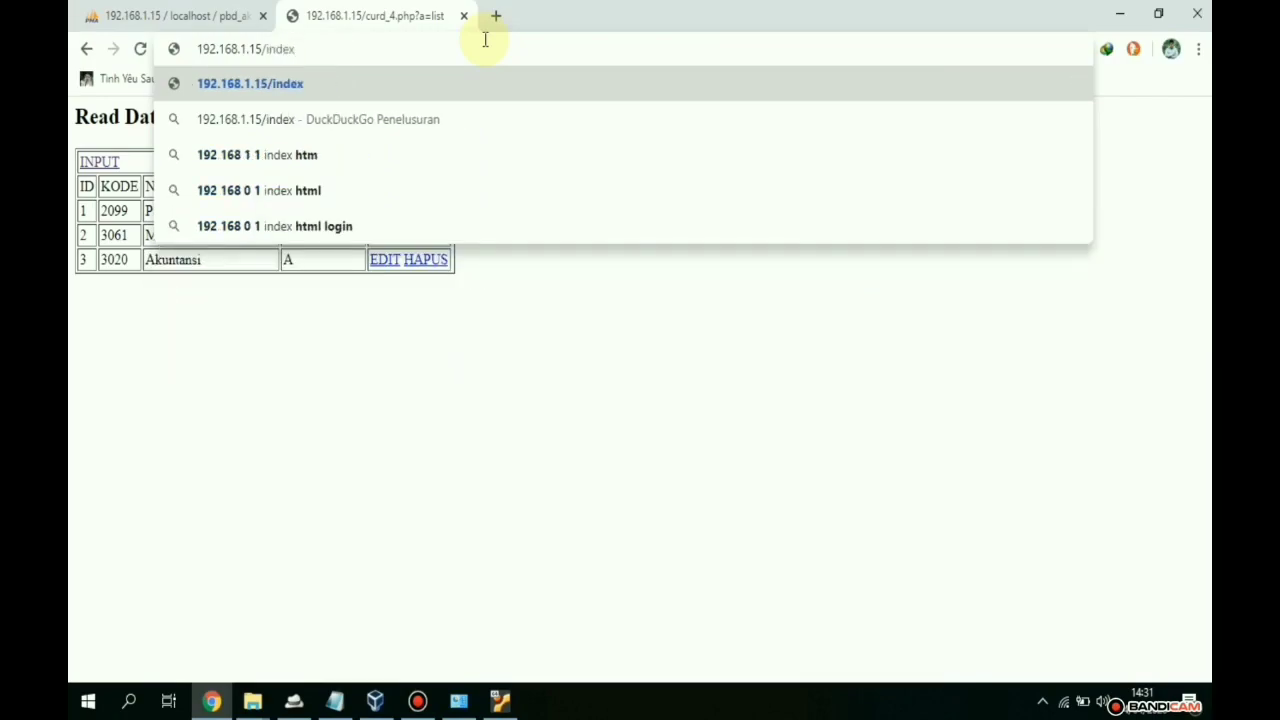
pyautogui.write('.php')
pyautogui.press('Return')
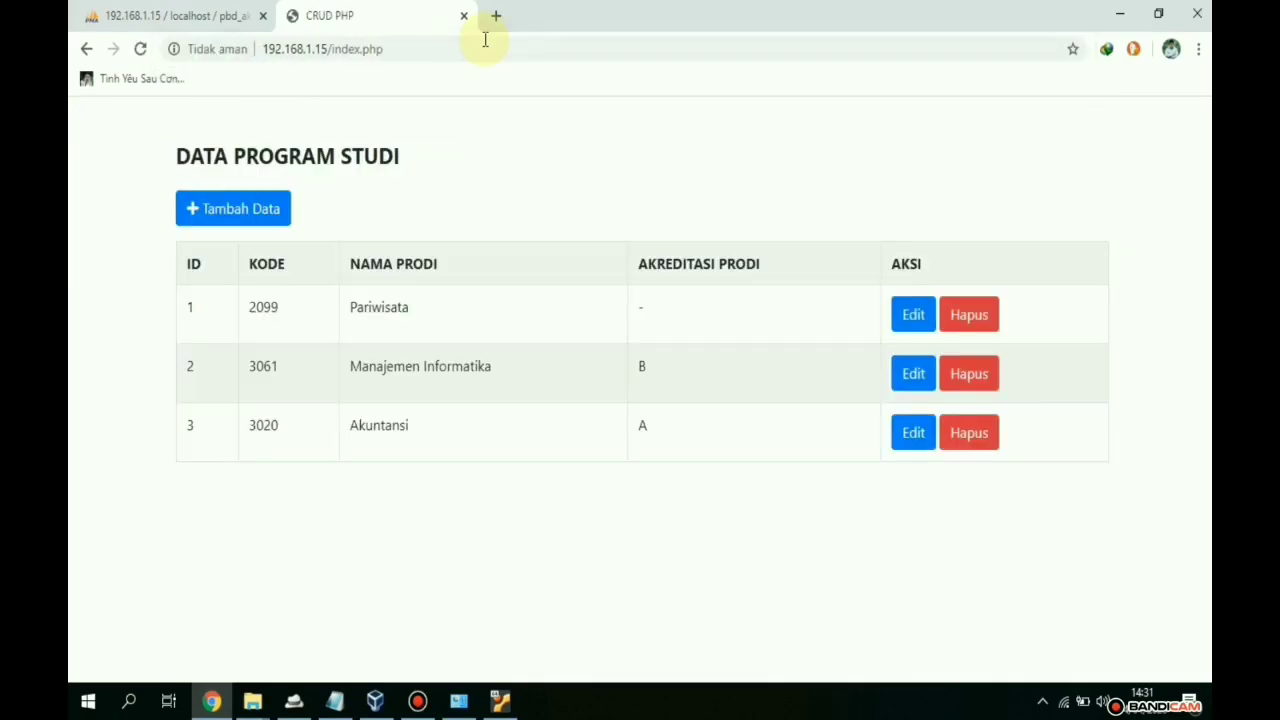
# - Check the index file in the ArifSaputra project folder, then return to the CRUD PHP page
pyautogui.moveTo(252, 700)
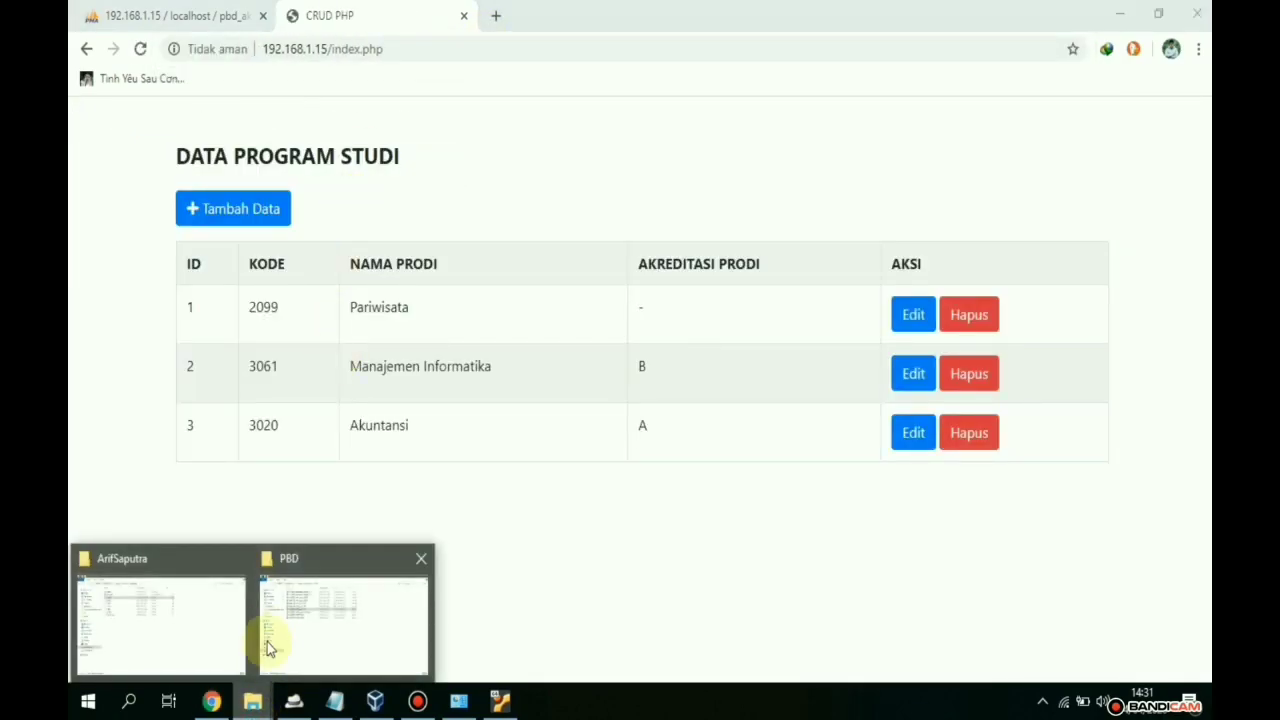
pyautogui.click(163, 637)
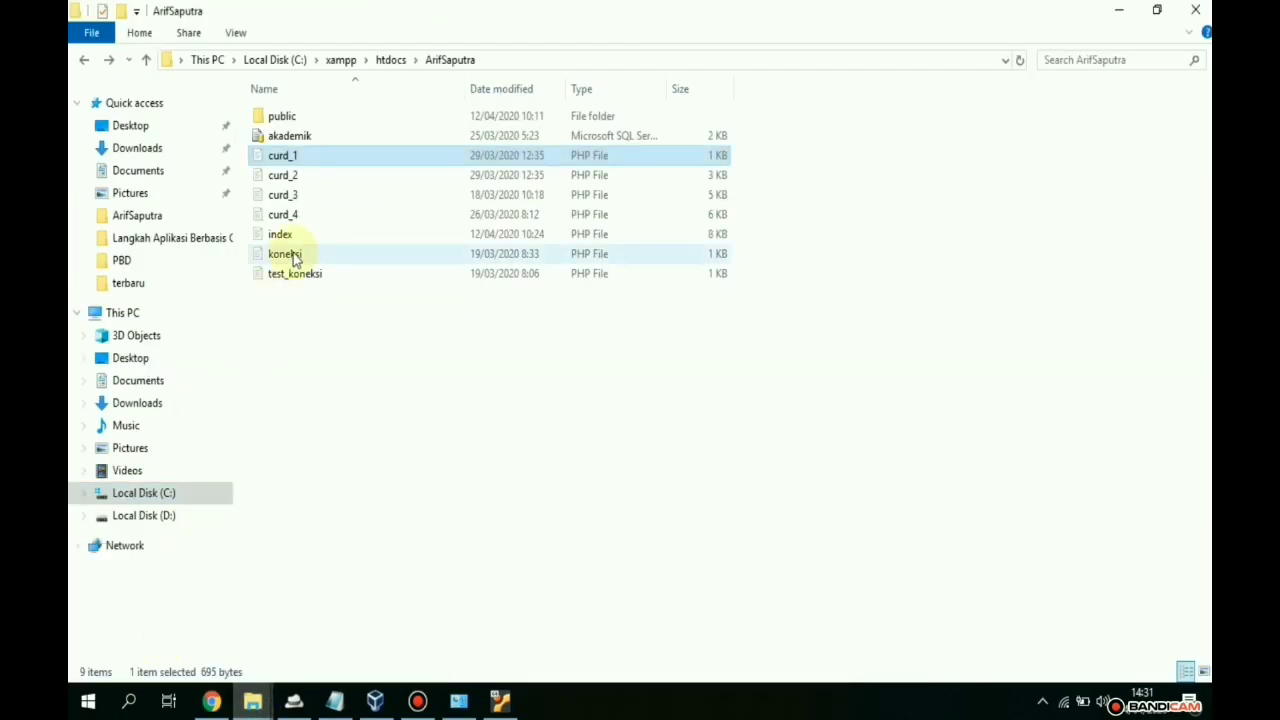
pyautogui.click(281, 234)
pyautogui.click(212, 700)
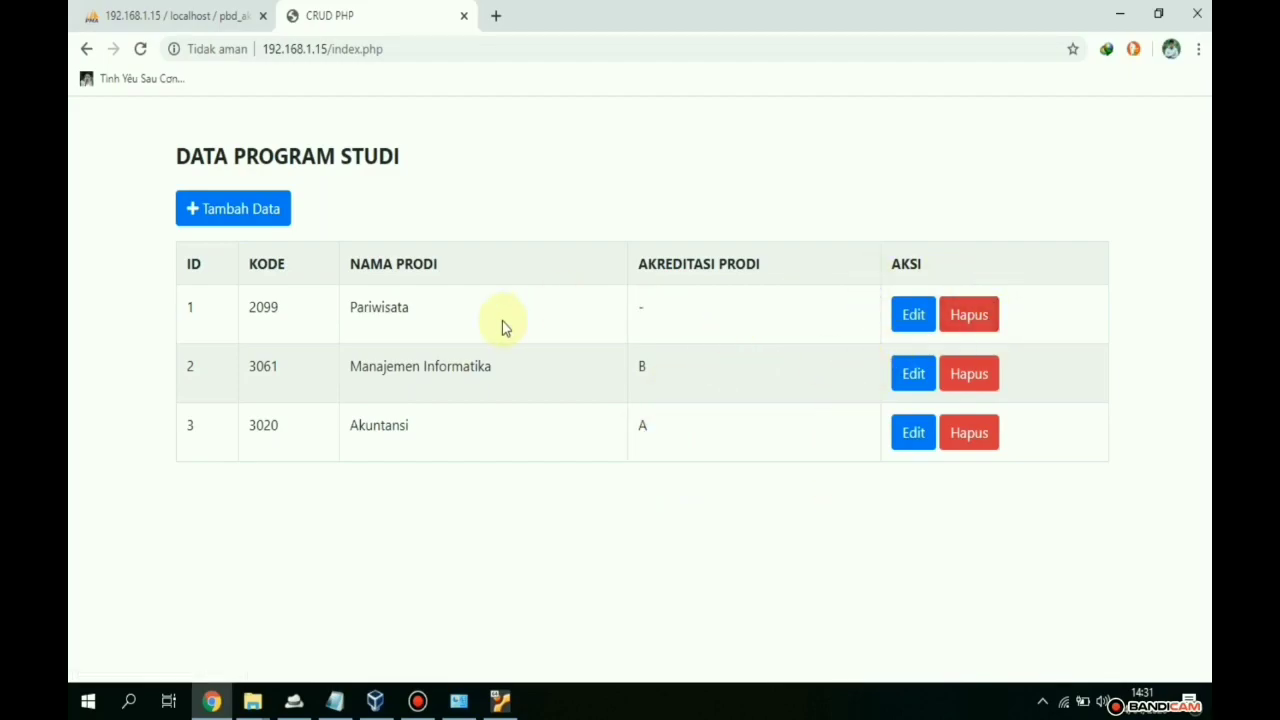
# - Add program 2006 'D3 Akutansi' with accreditation B through the index.php form
pyautogui.click(271, 222)
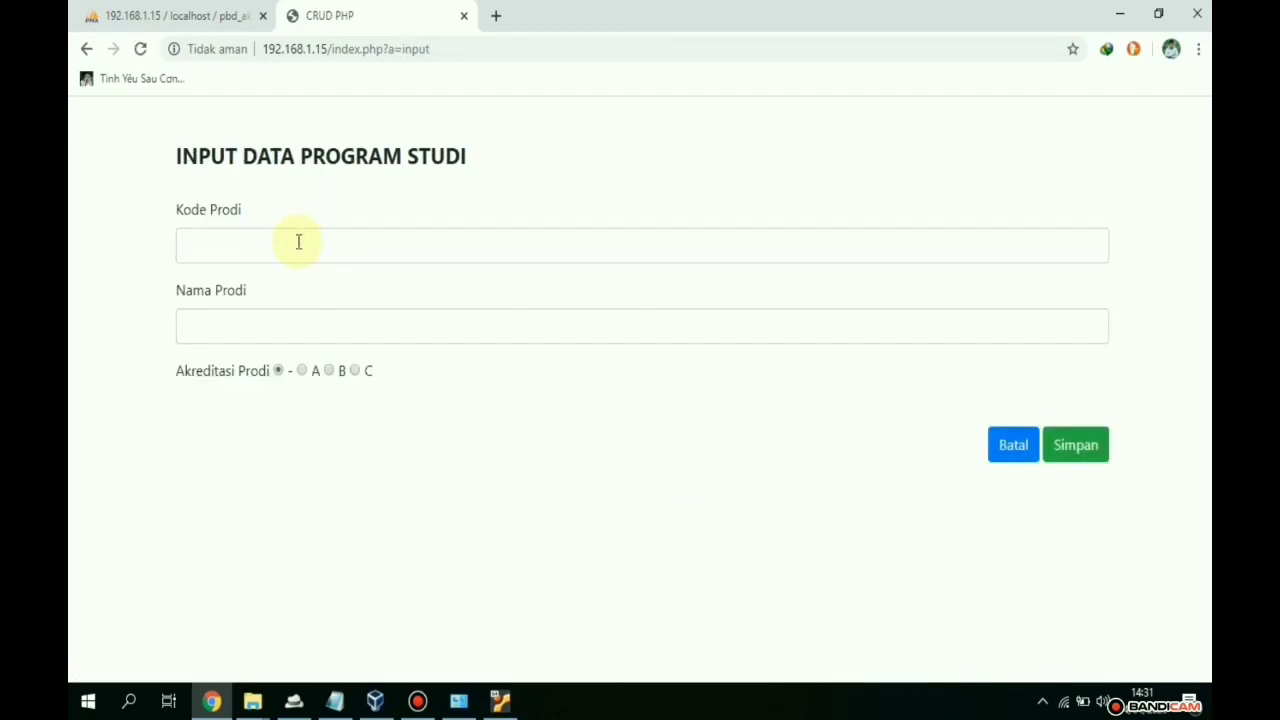
pyautogui.click(297, 243)
pyautogui.click(275, 333)
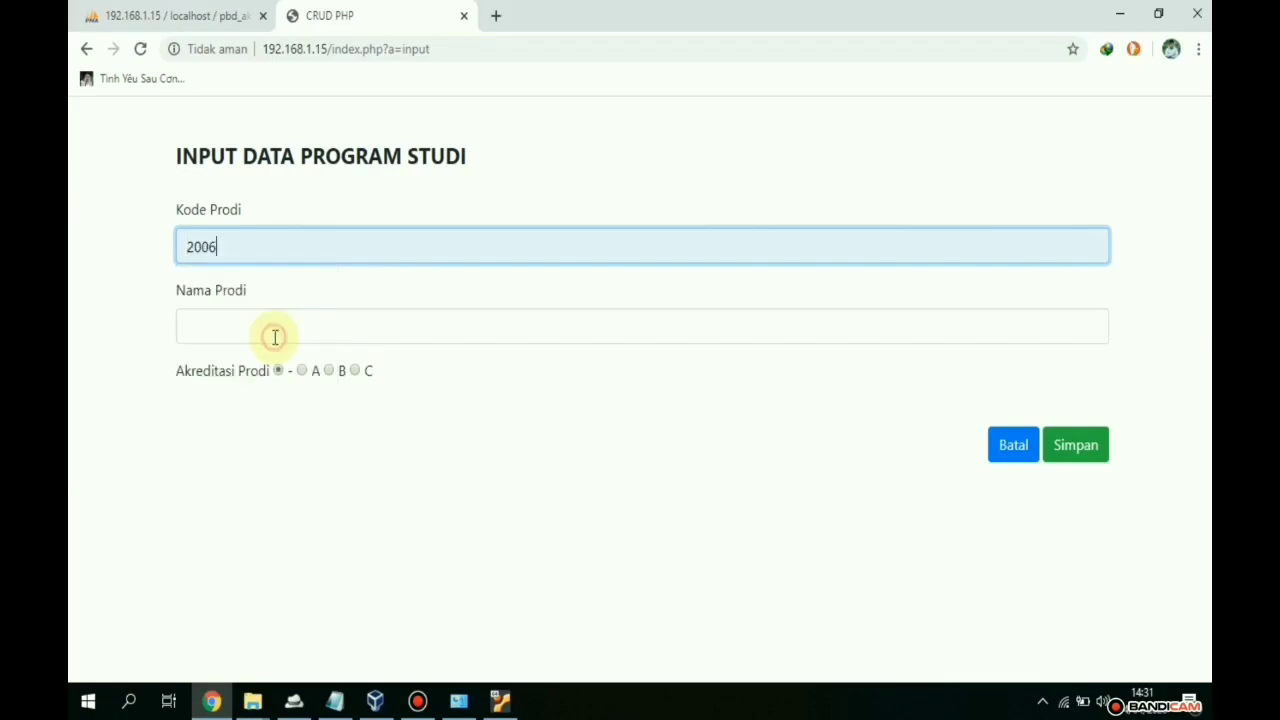
pyautogui.click(275, 337)
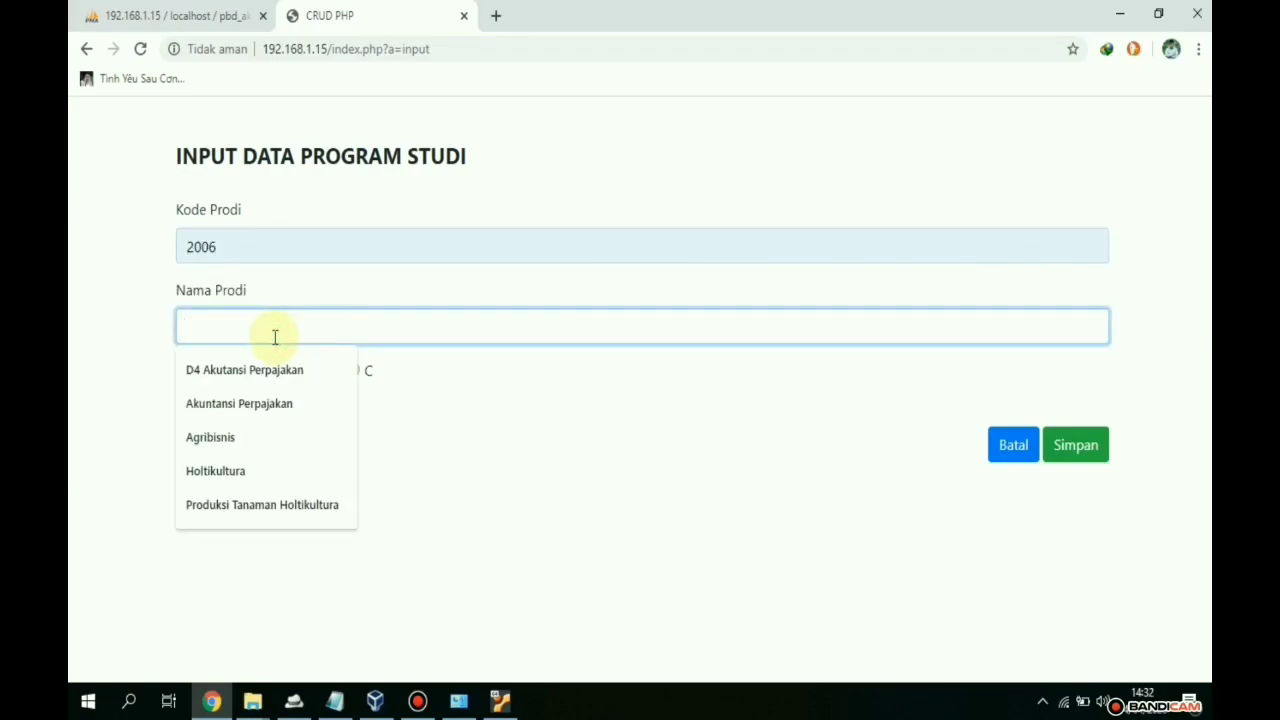
pyautogui.write('D')
pyautogui.write('#')
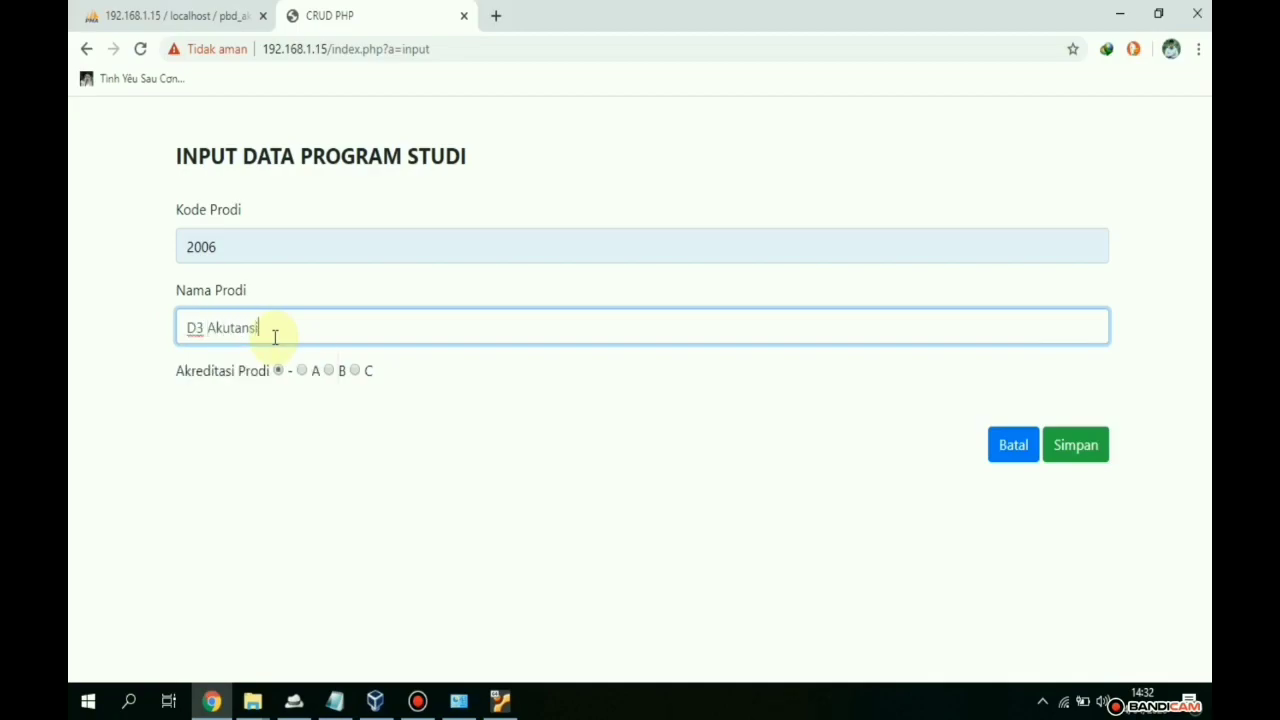
pyautogui.click(329, 371)
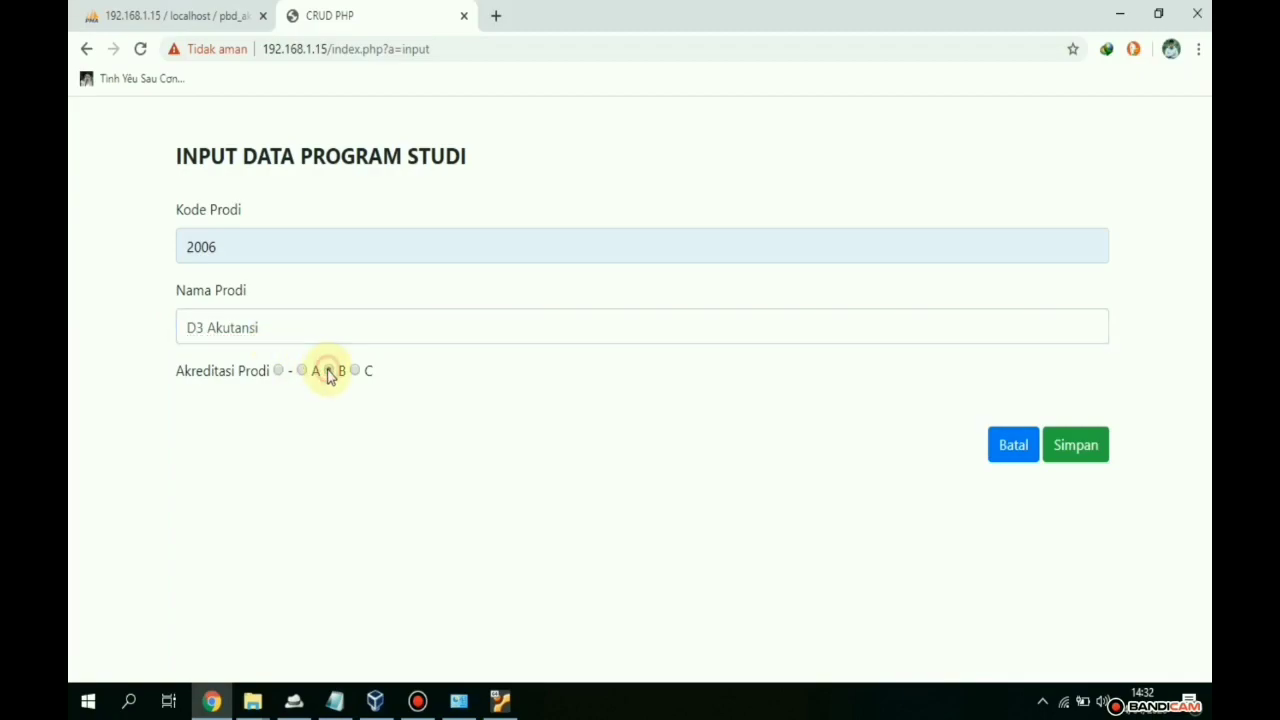
pyautogui.click(1076, 446)
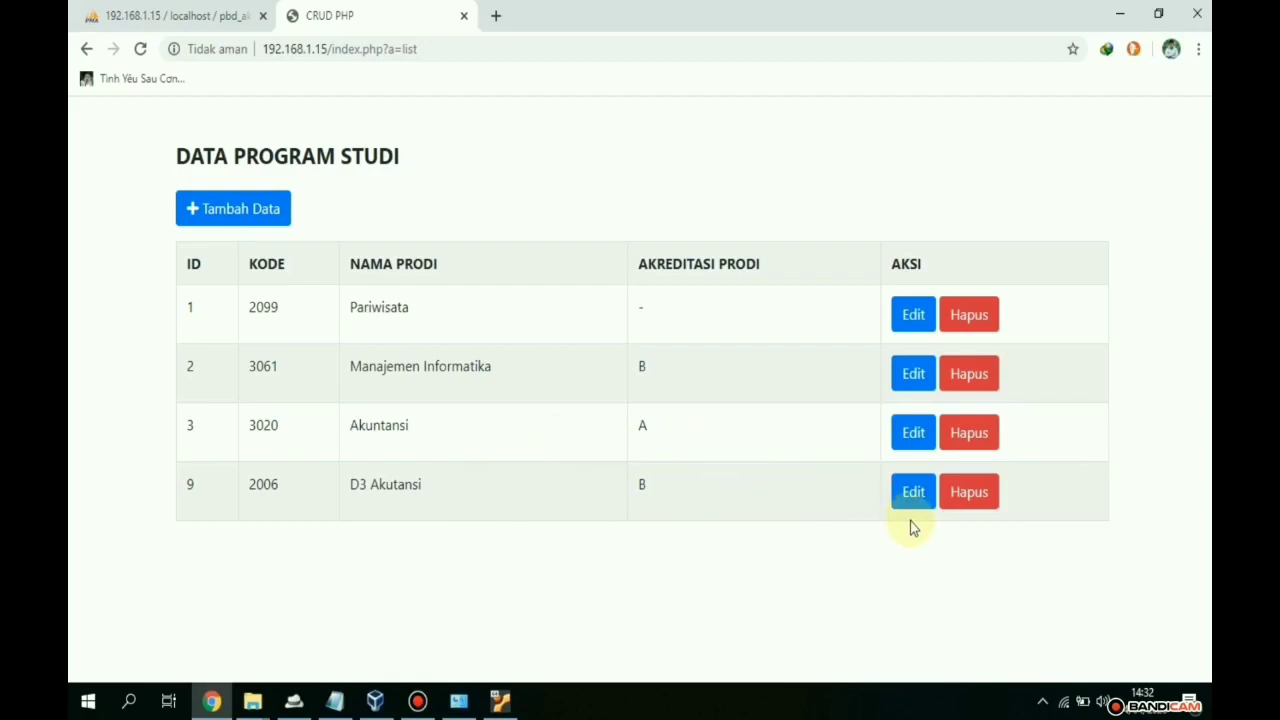
# - Delete row 9 (2006 D3 Akutansi), check dt_prodi in phpMyAdmin, and return to the list
pyautogui.click(955, 497)
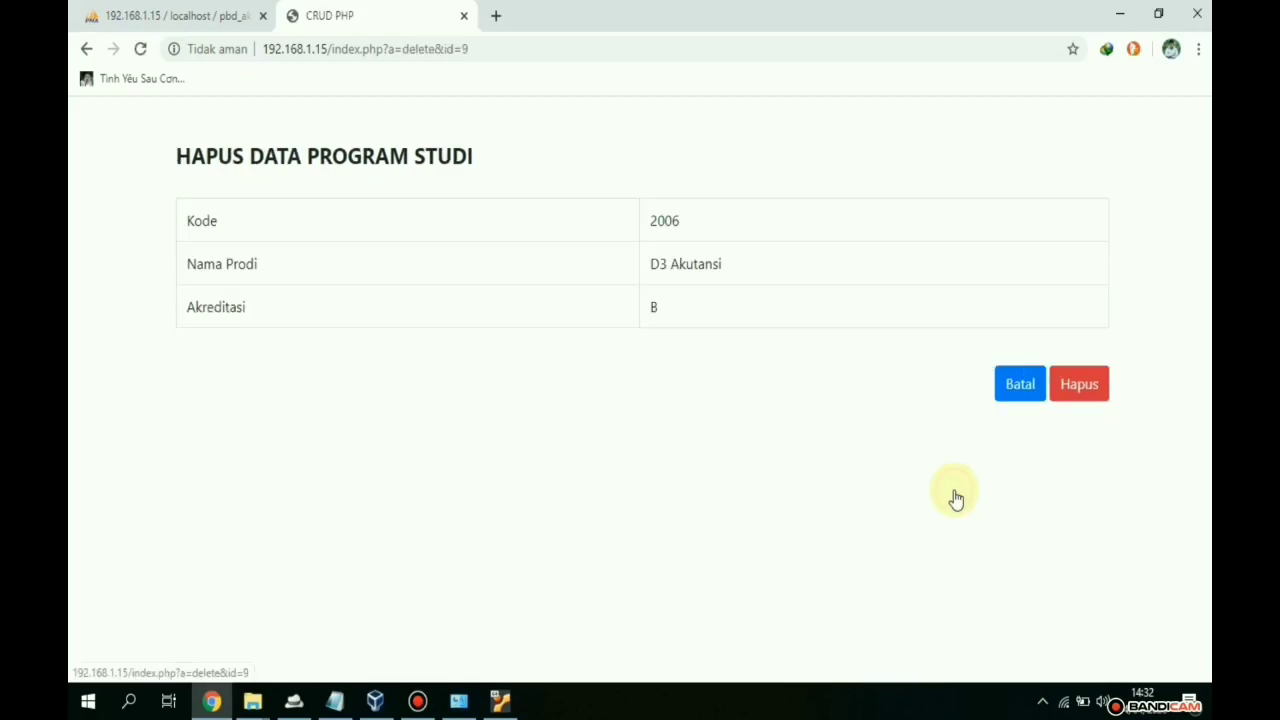
pyautogui.click(1074, 392)
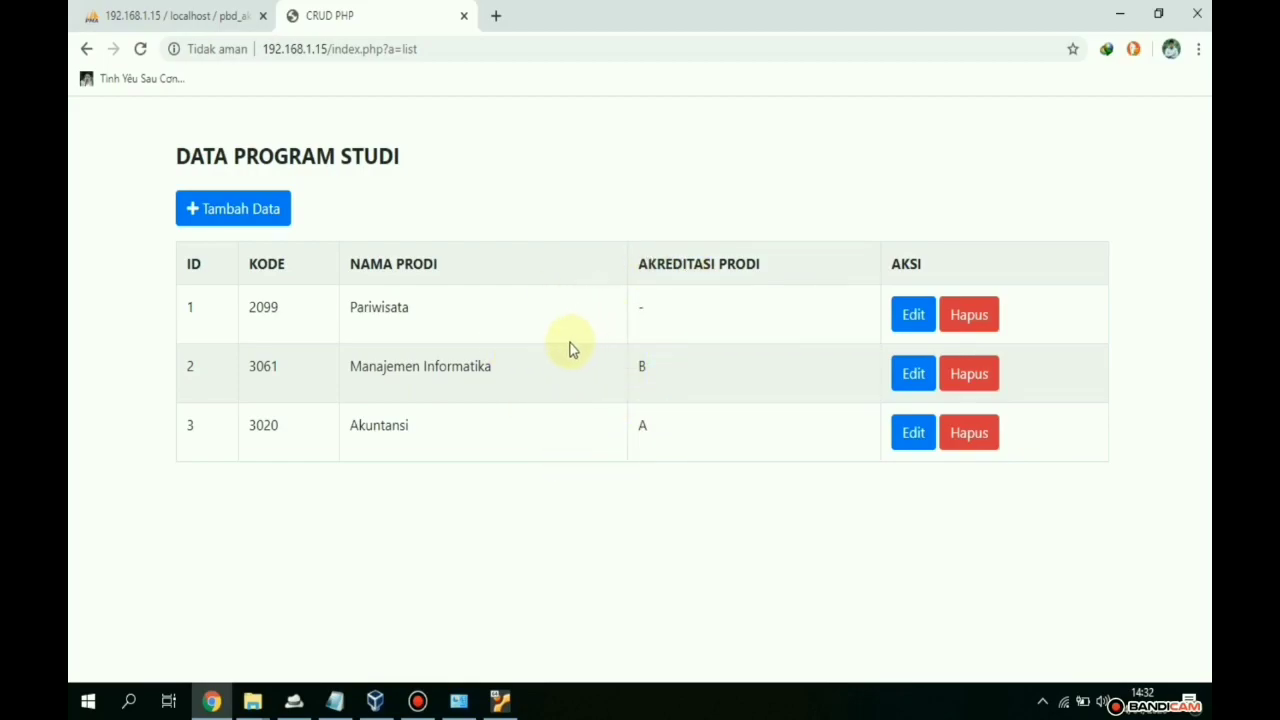
pyautogui.click(252, 700)
pyautogui.click(170, 15)
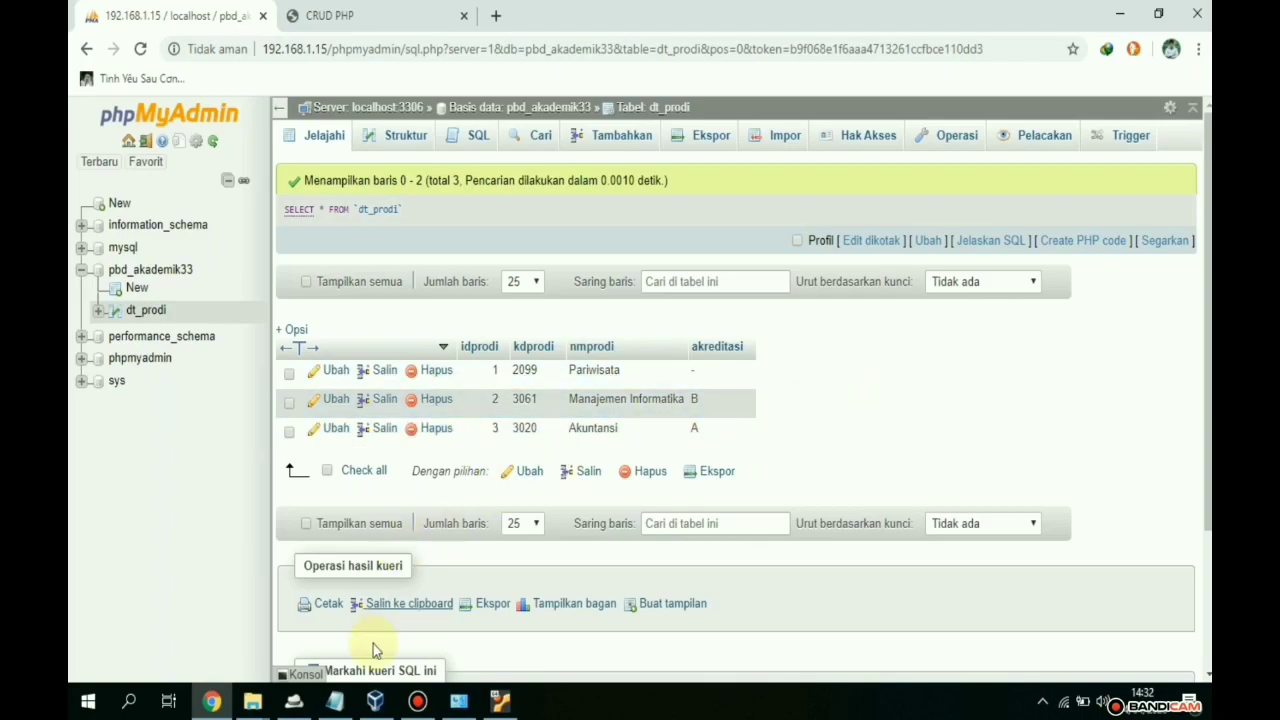
pyautogui.click(420, 701)
pyautogui.click(428, 703)
pyautogui.click(395, 12)
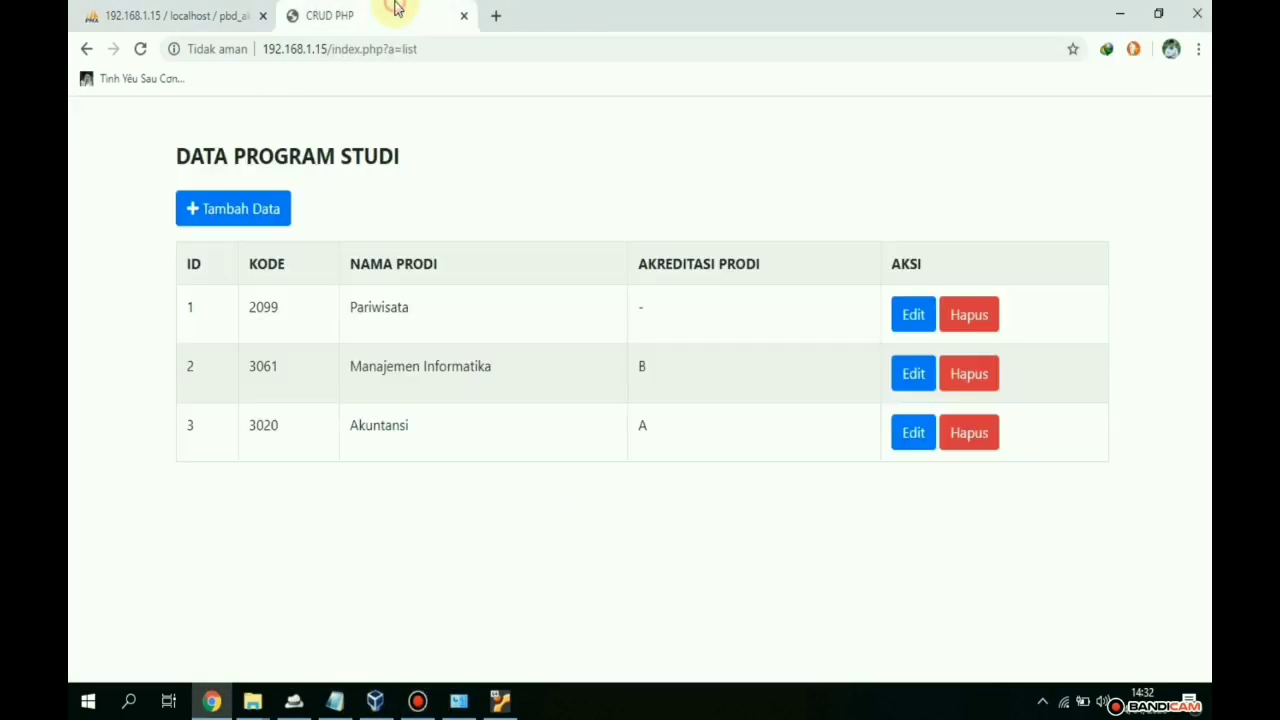
# - Enter code 2002, name 'D3 Produksi Tanaman Perkebunan' and accreditation B, then submit
pyautogui.click(269, 209)
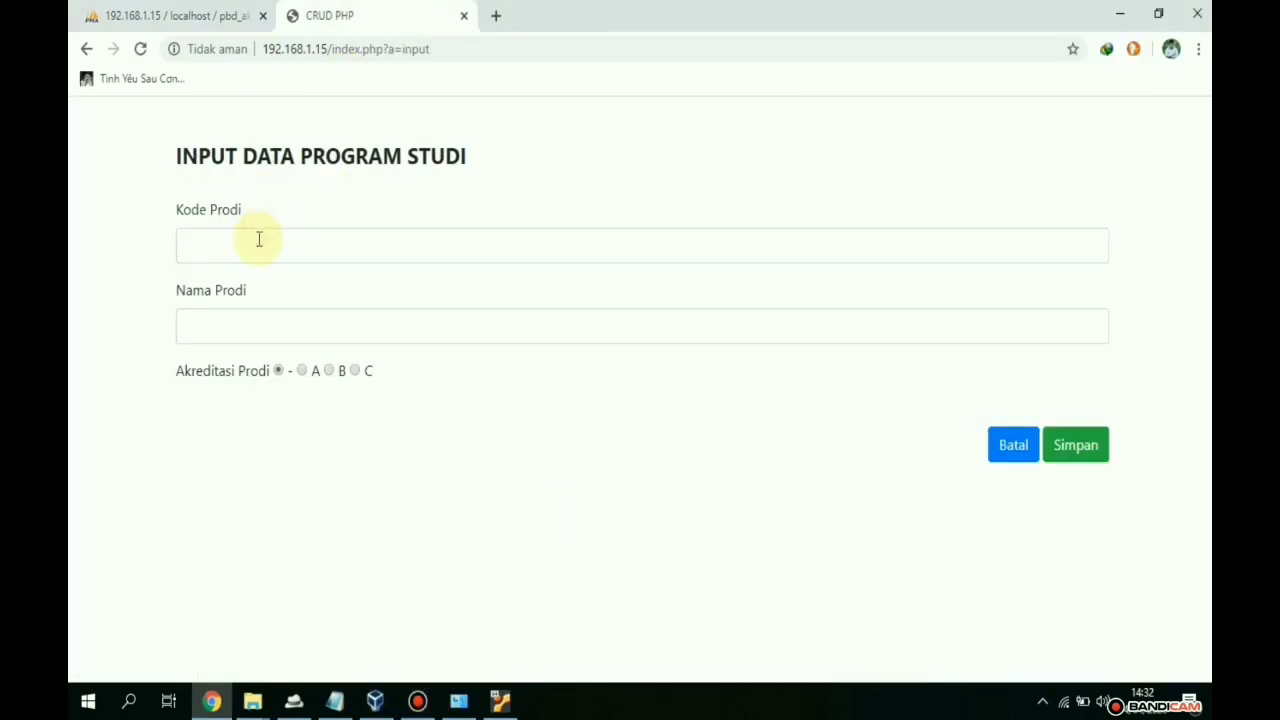
pyautogui.click(258, 240)
pyautogui.click(243, 356)
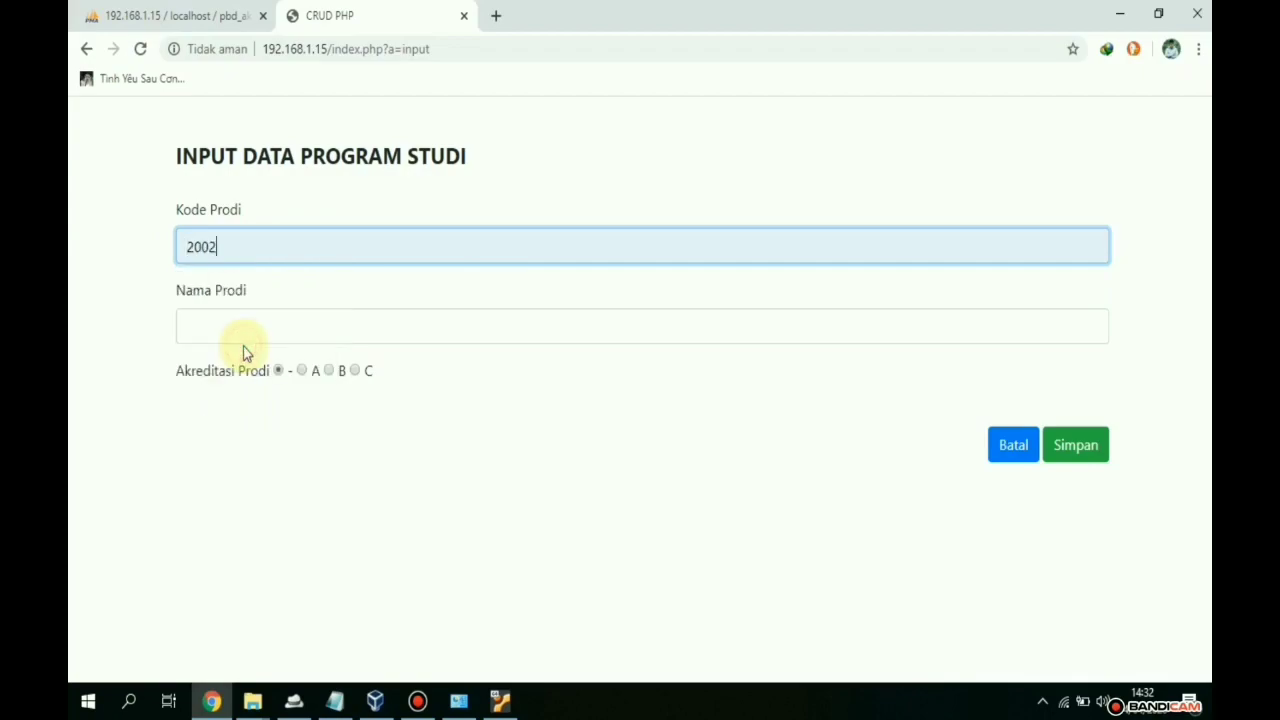
pyautogui.click(236, 340)
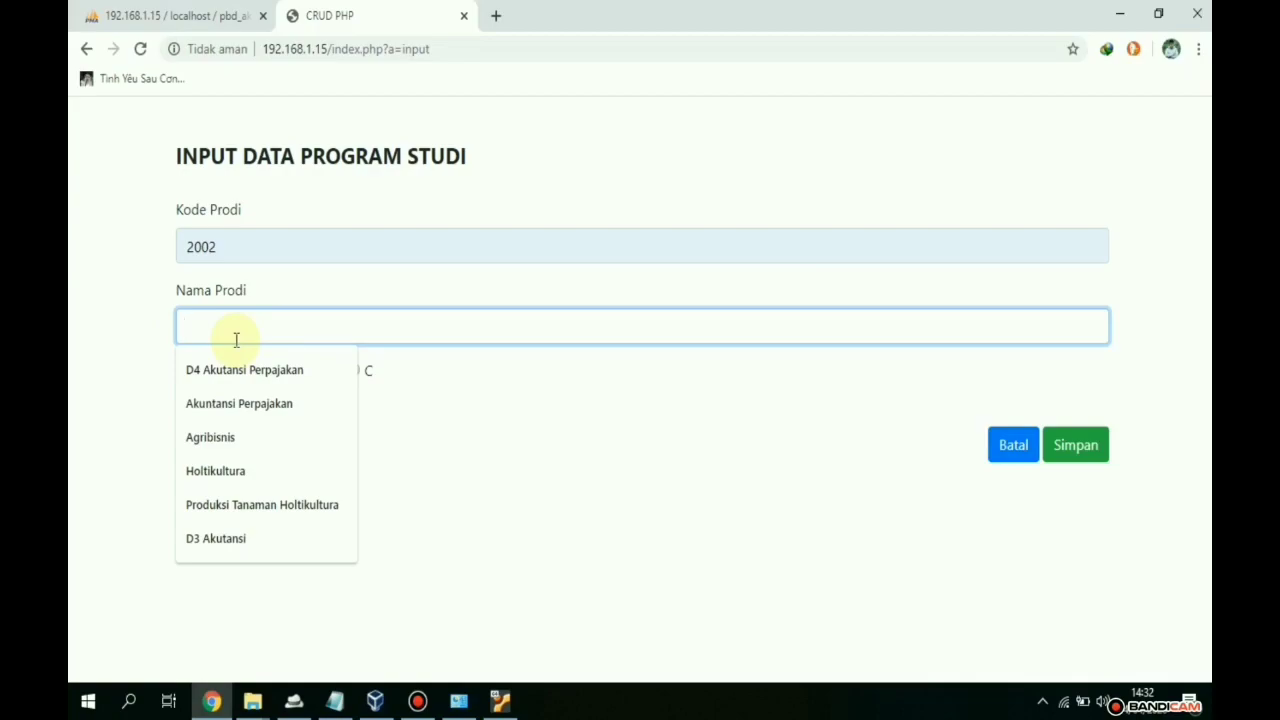
pyautogui.write('D')
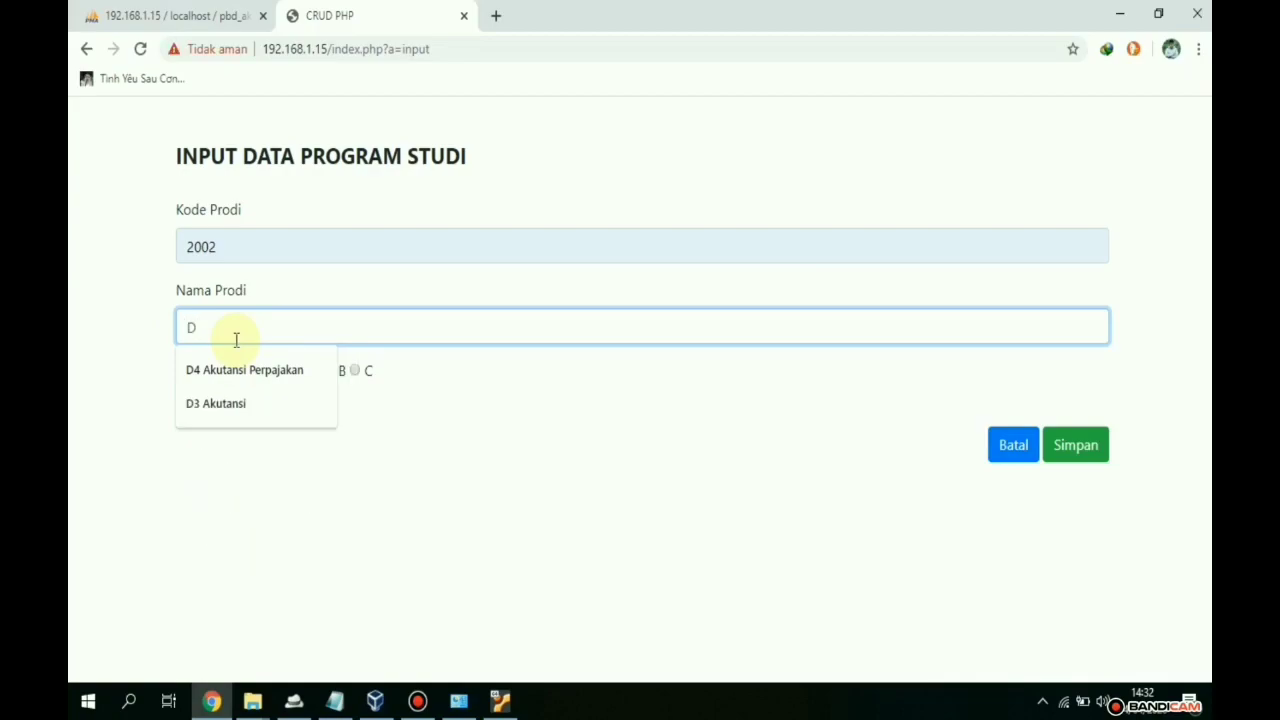
pyautogui.write('3 ')
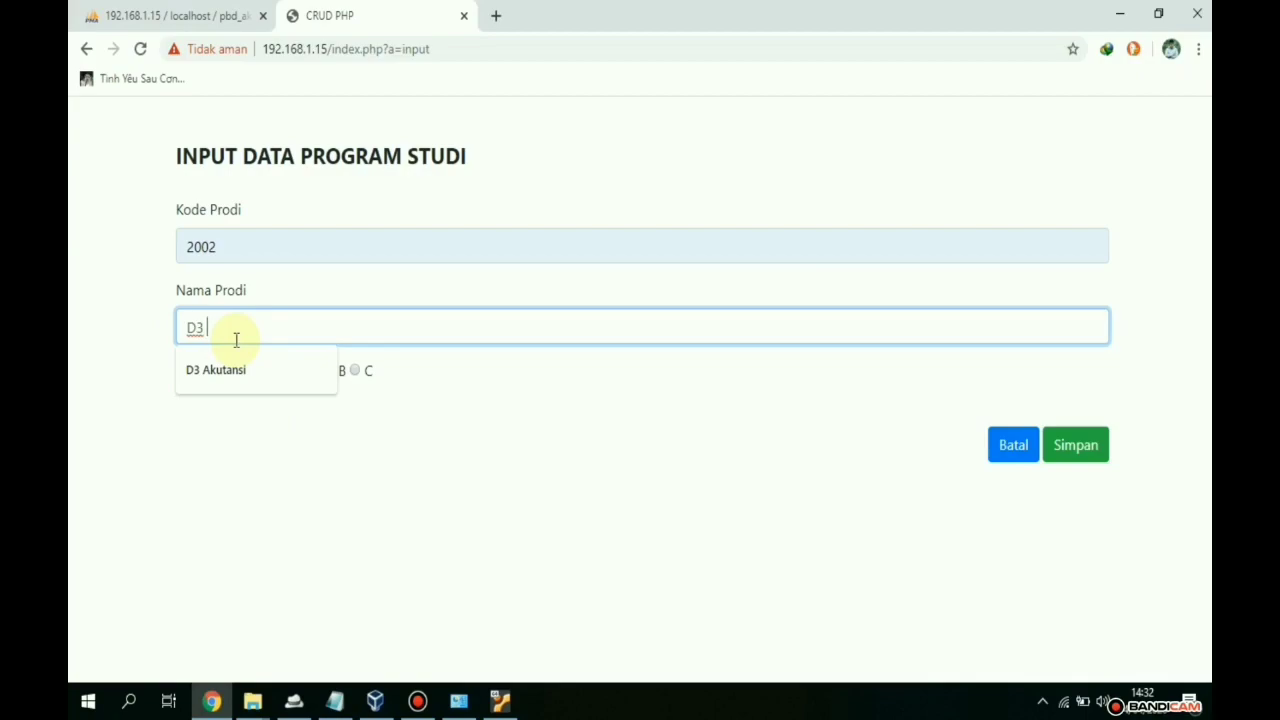
pyautogui.write('Produksi Tanaman Perkebunan')
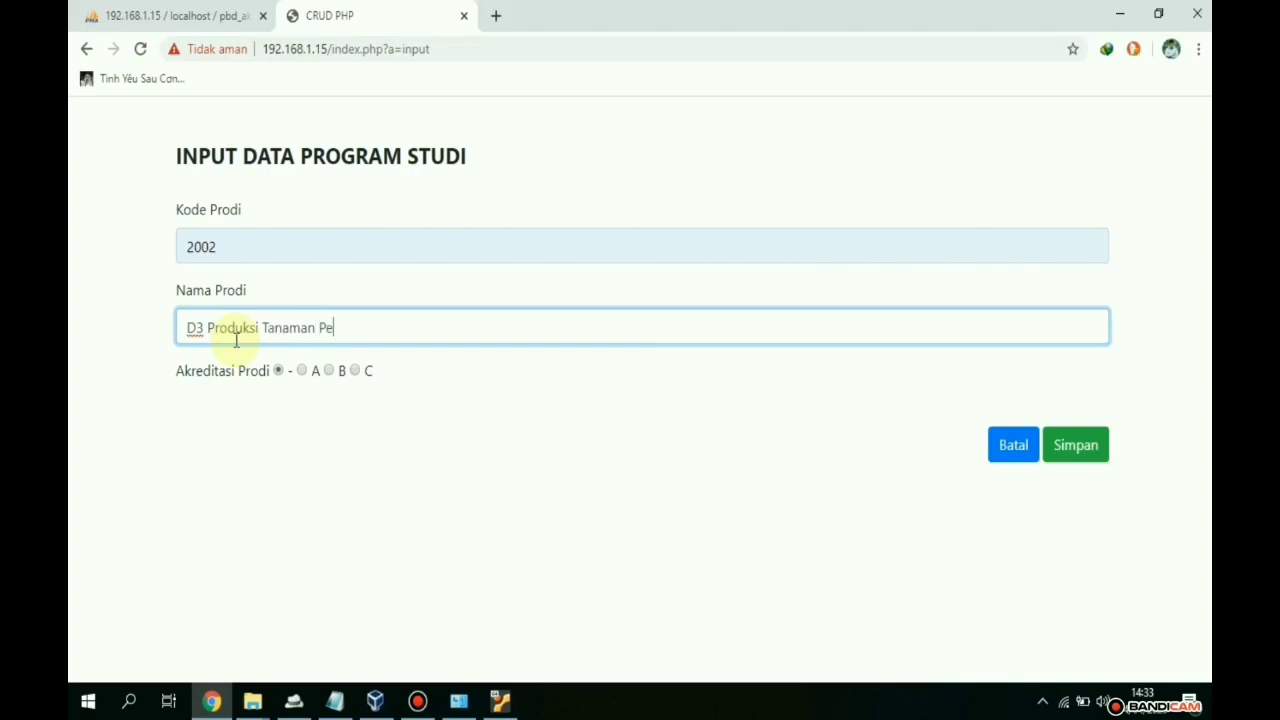
pyautogui.click(329, 370)
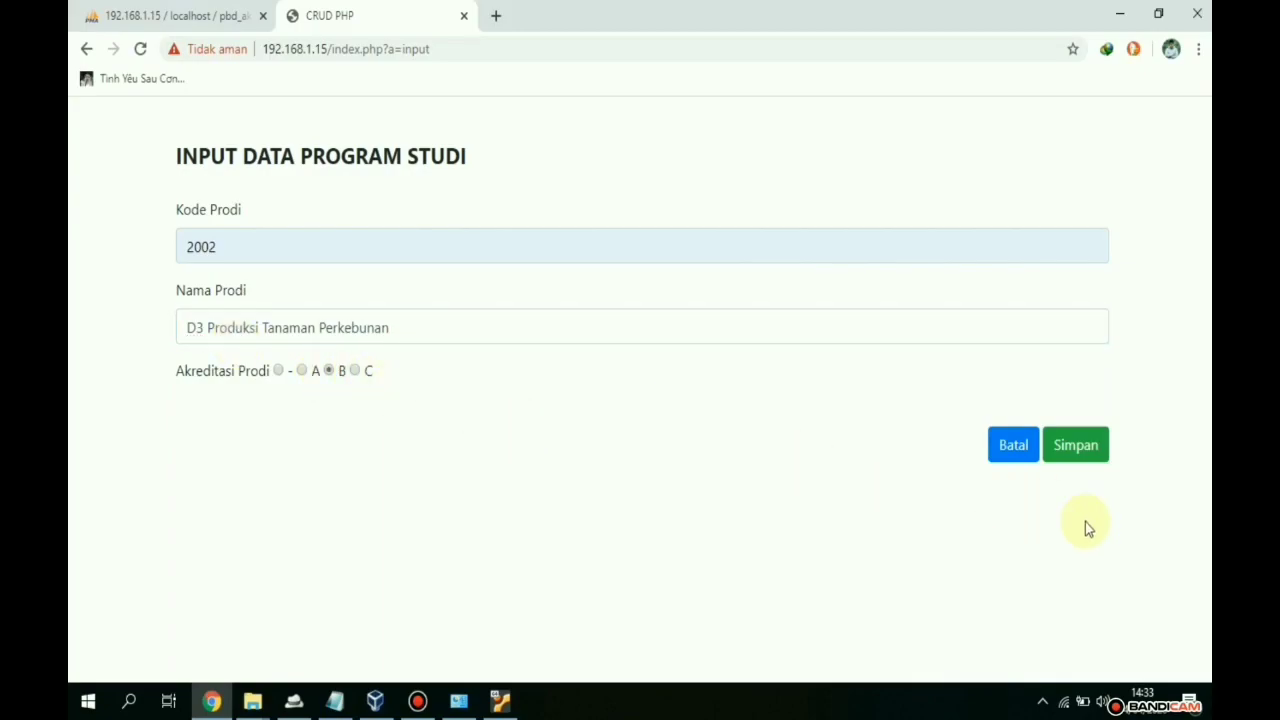
pyautogui.click(1085, 442)
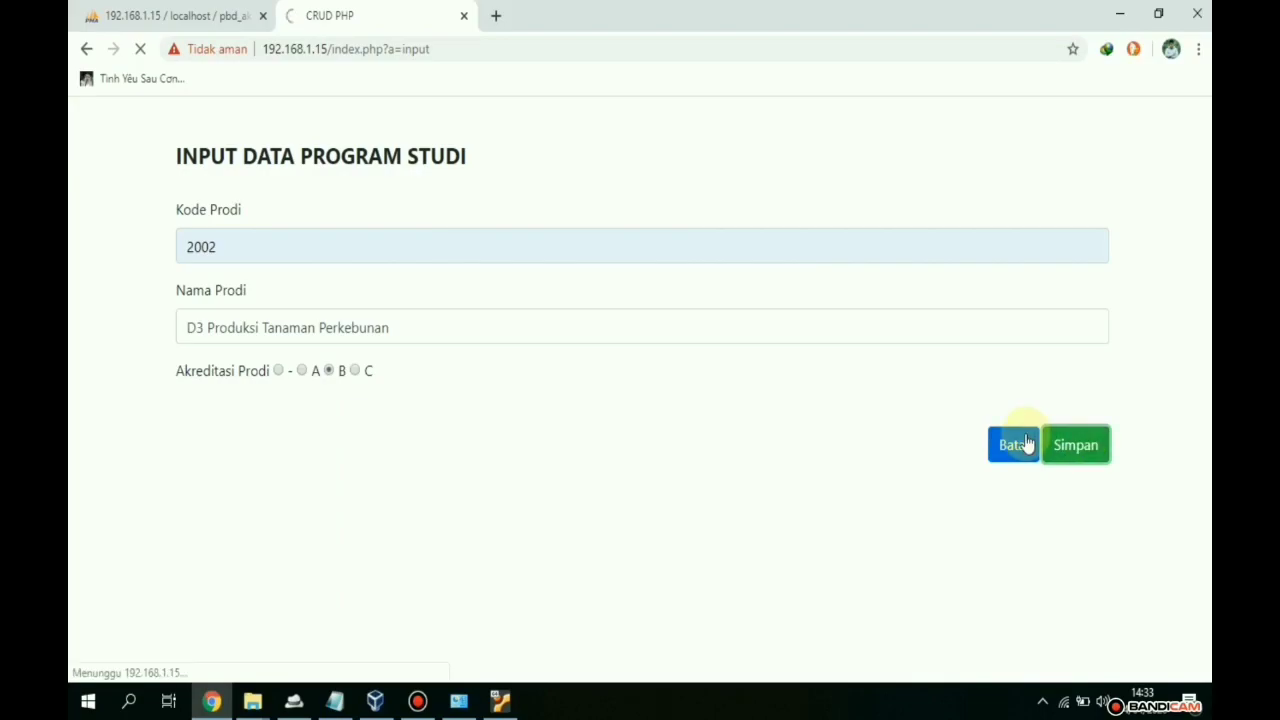
# - Reload phpMyAdmin's dt_prodi to show row 10 (2002, B), then return to the list
pyautogui.click(184, 14)
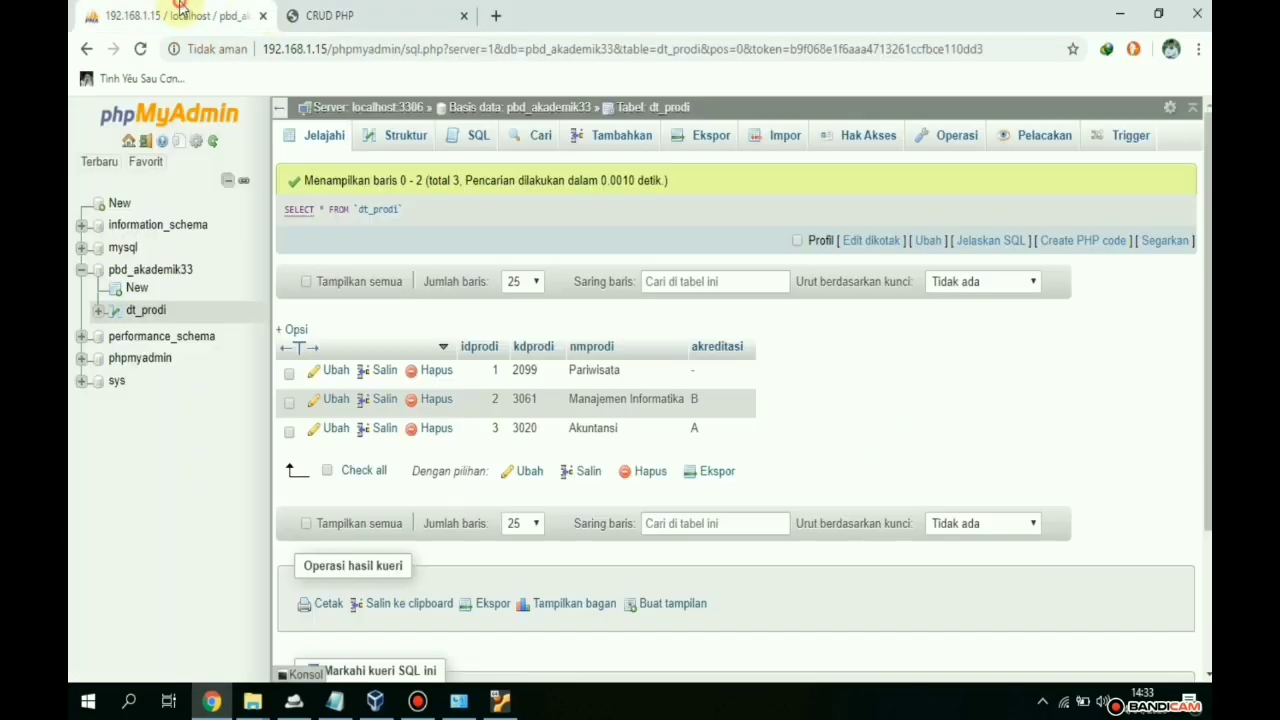
pyautogui.press('F5')
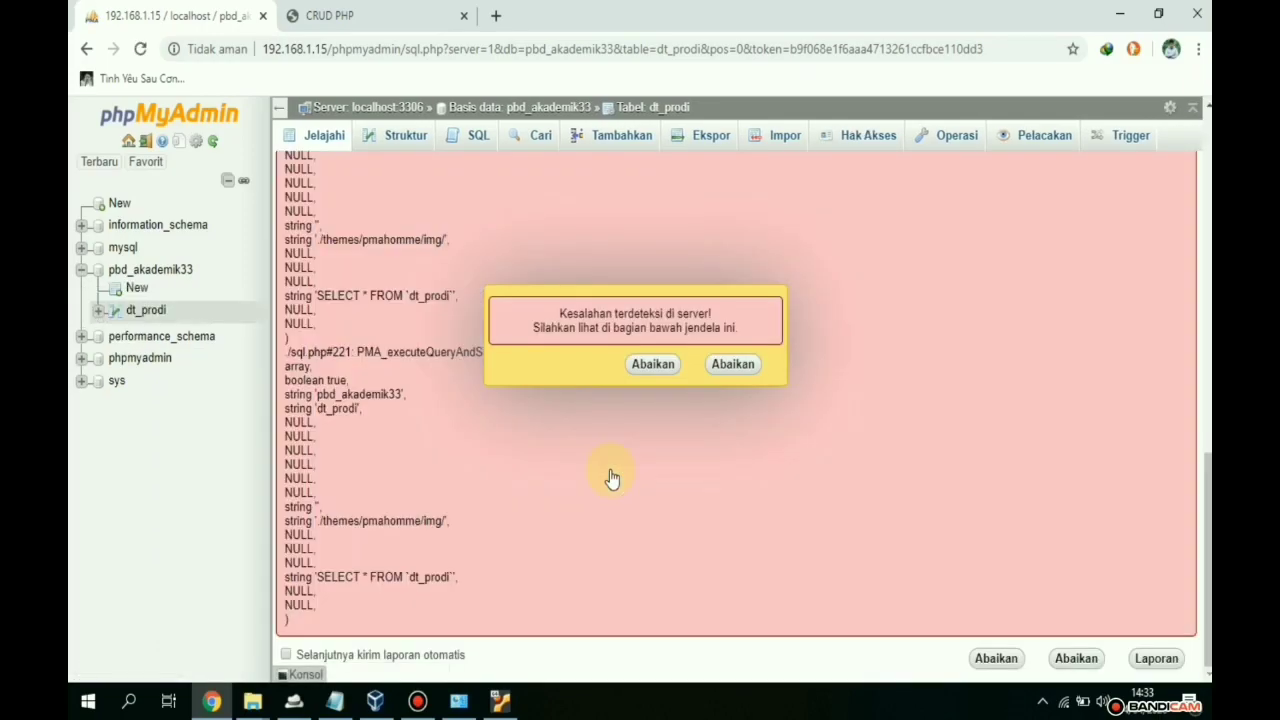
pyautogui.click(645, 364)
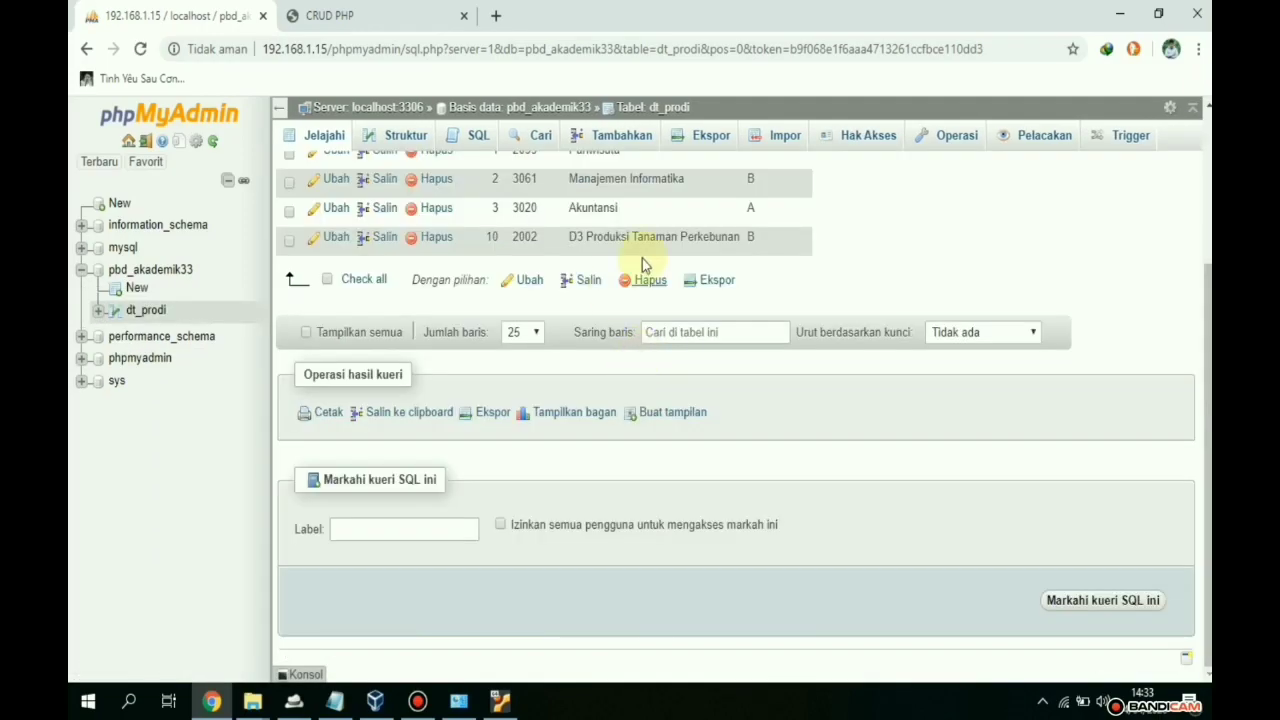
pyautogui.scroll(2, 805, 463)
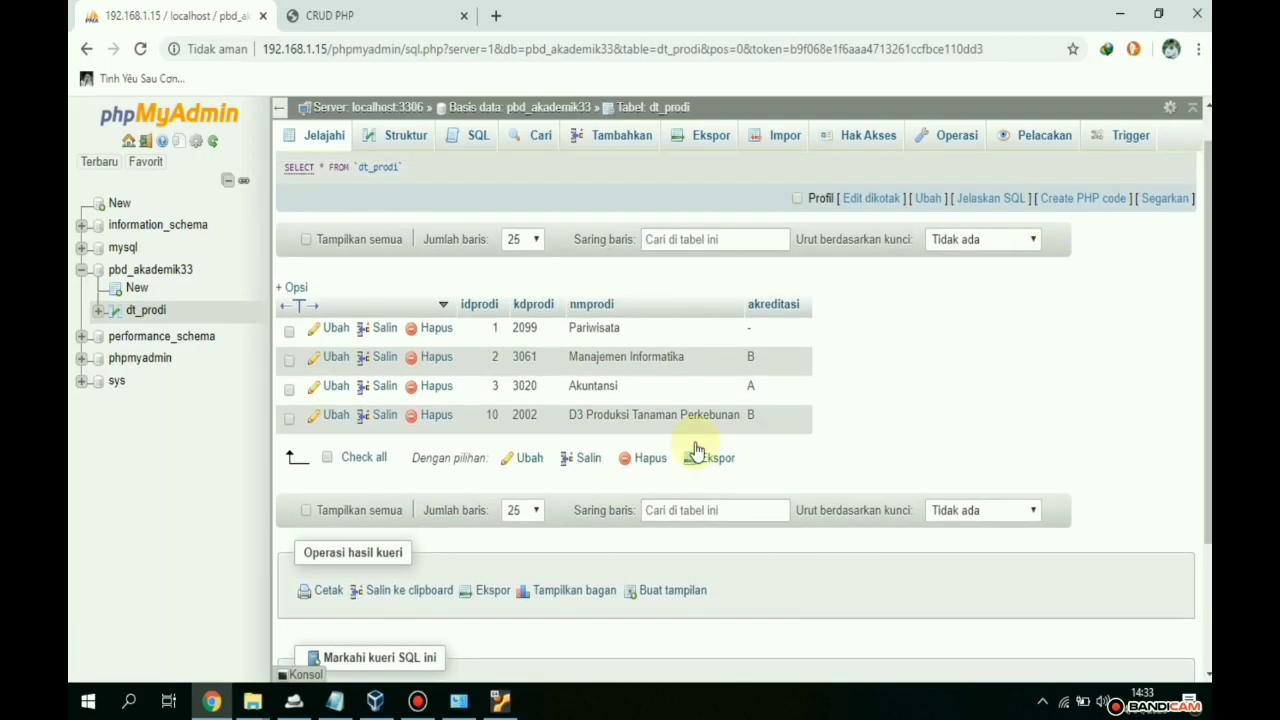
pyautogui.click(420, 14)
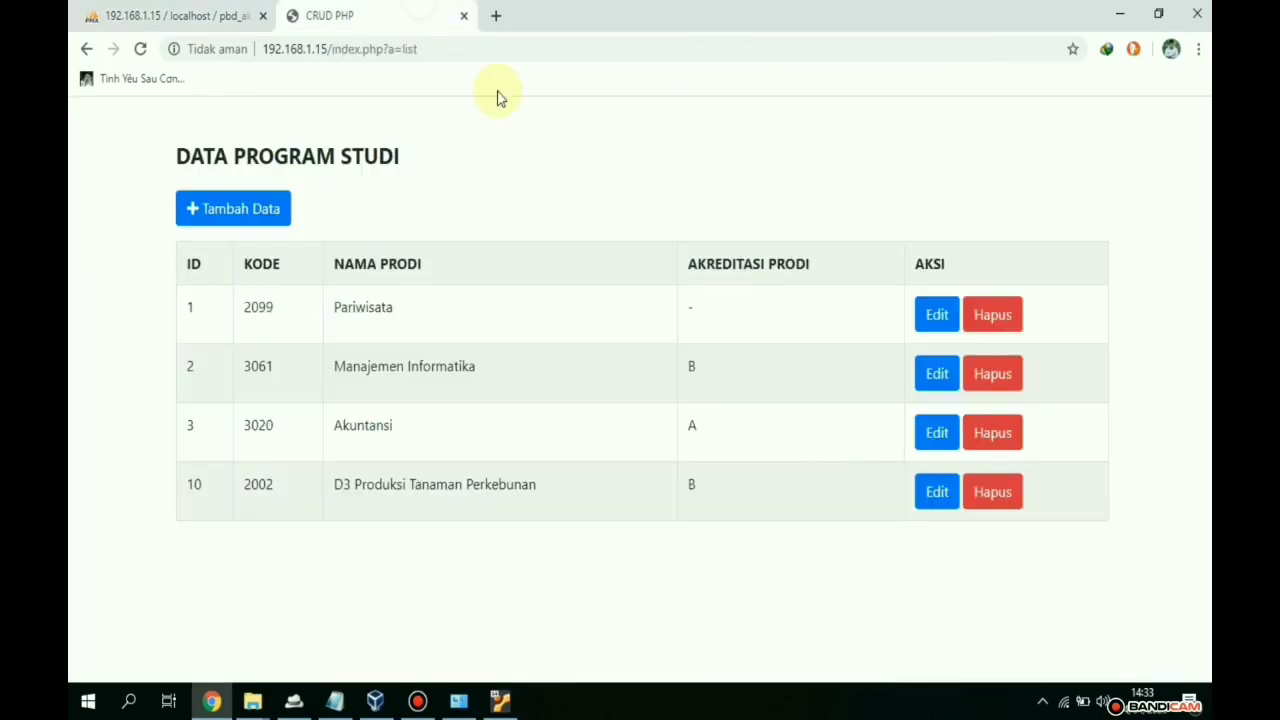
pyautogui.moveTo(482, 49); pyautogui.dragTo(249, 49)
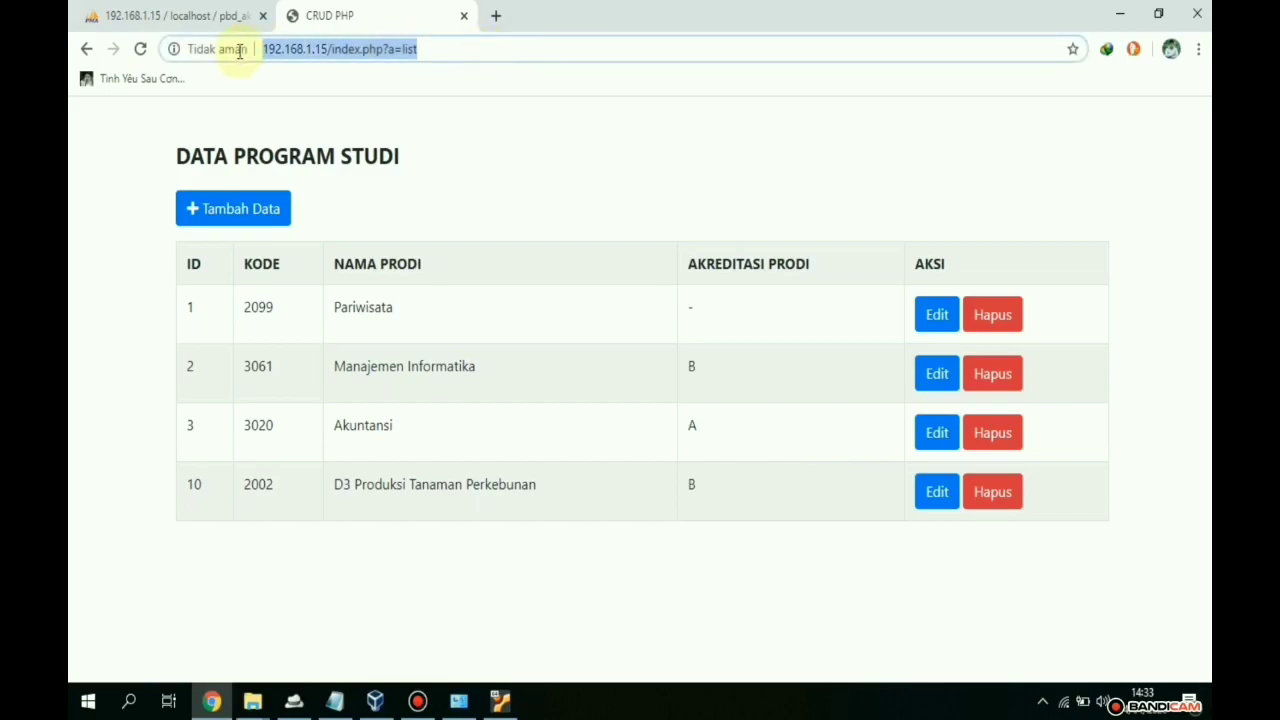
pyautogui.click(523, 194)
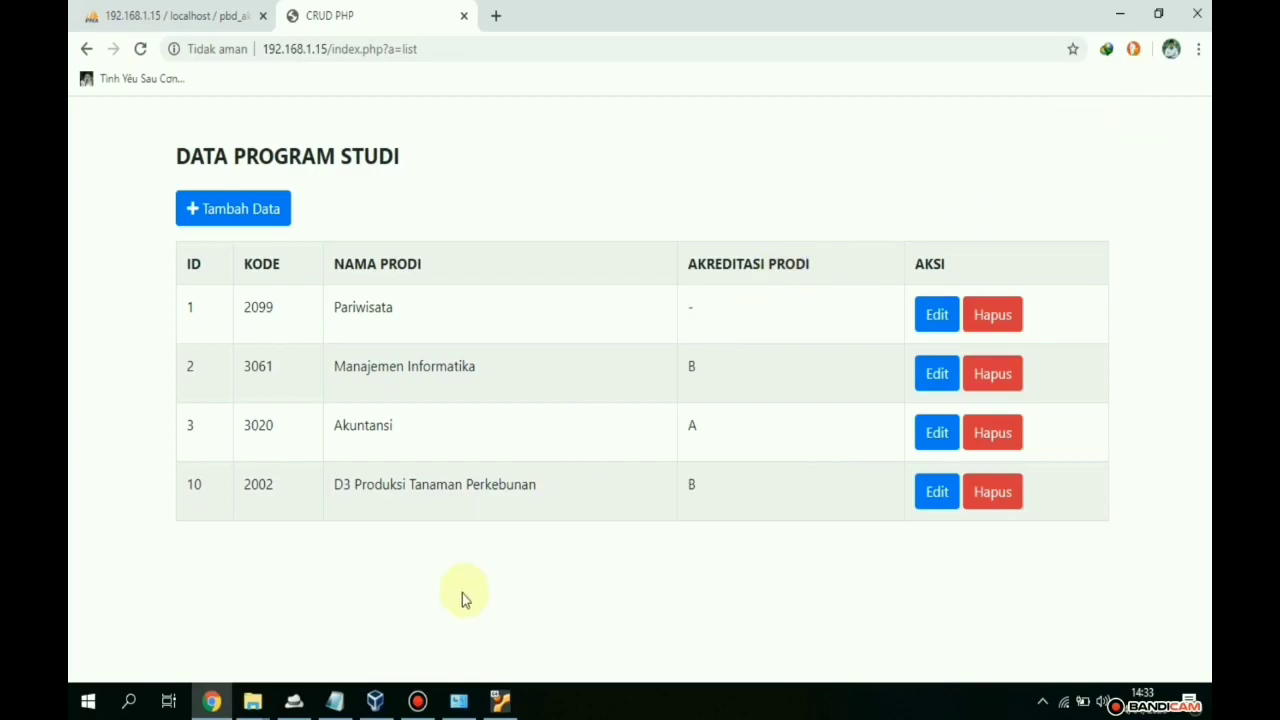
pyautogui.moveTo(443, 697)
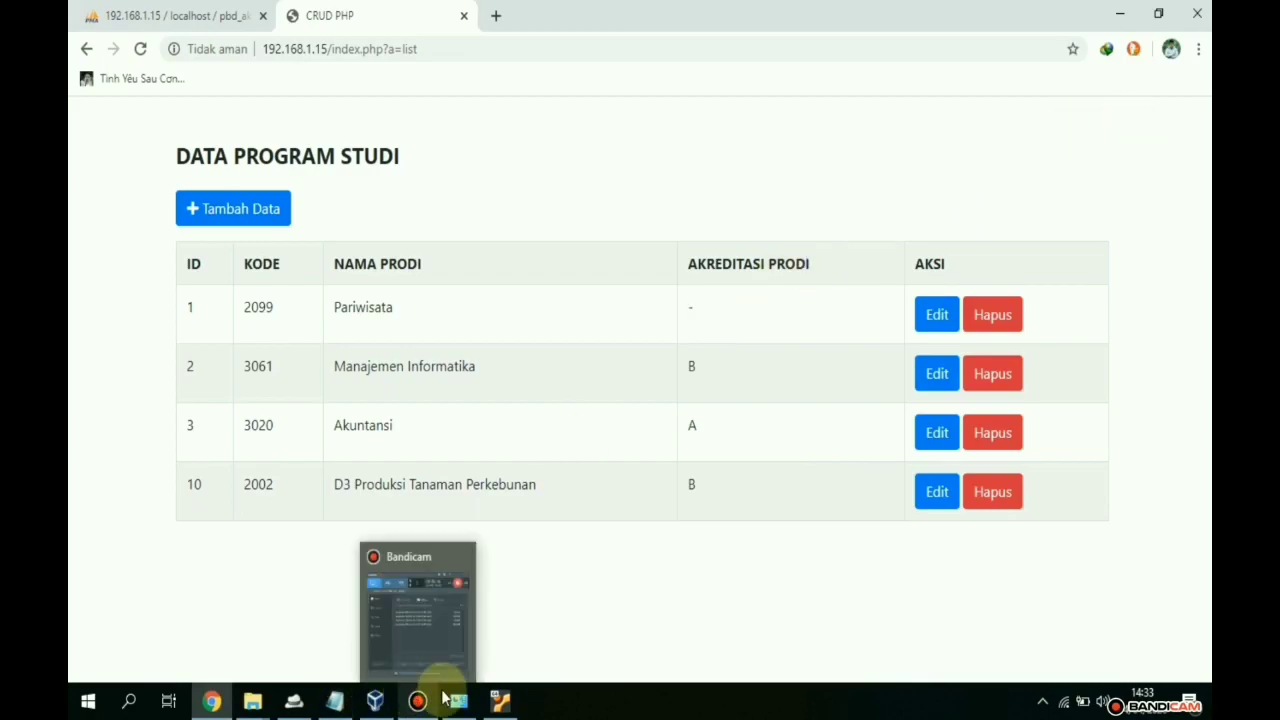
pyautogui.click(500, 700)
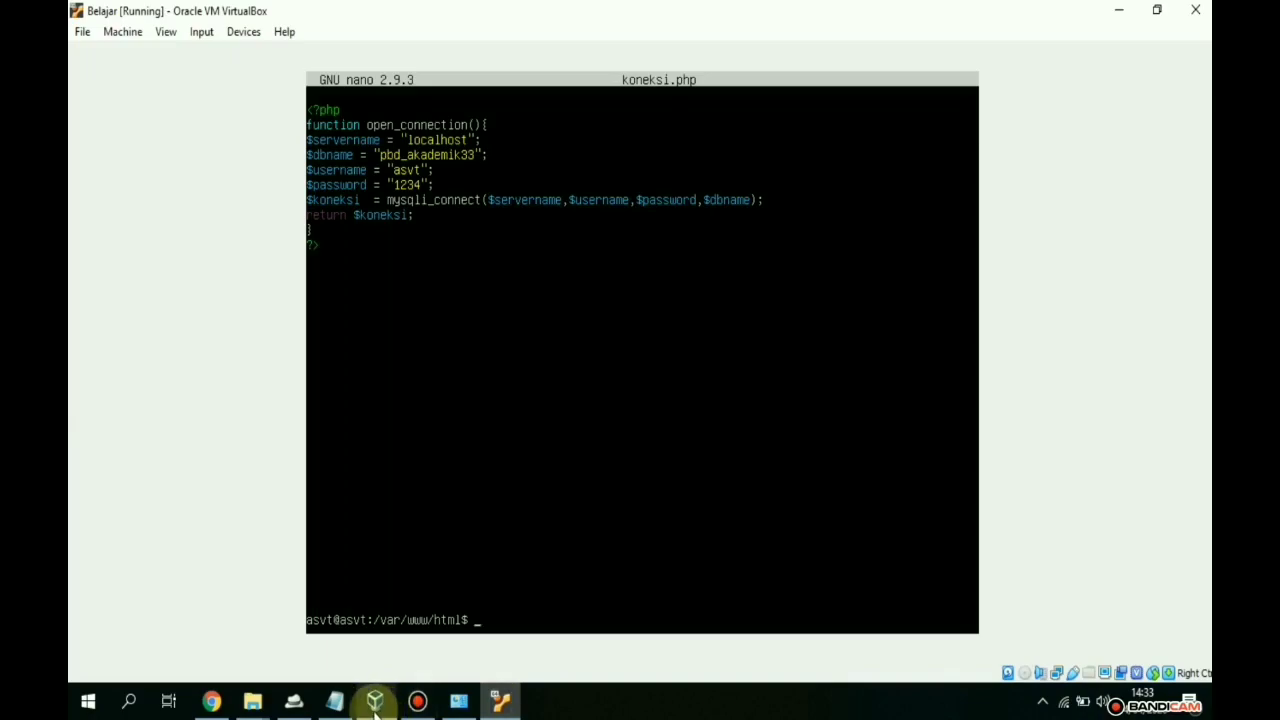
pyautogui.click(420, 702)
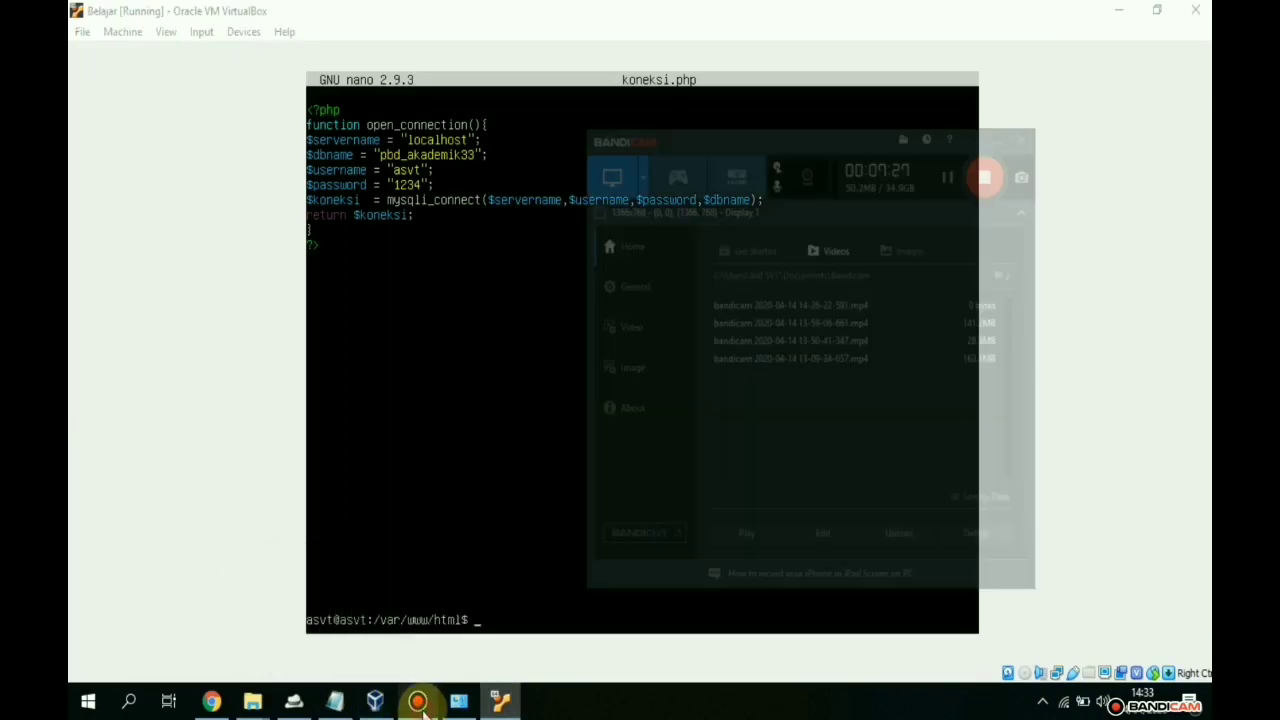
pyautogui.click(420, 703)
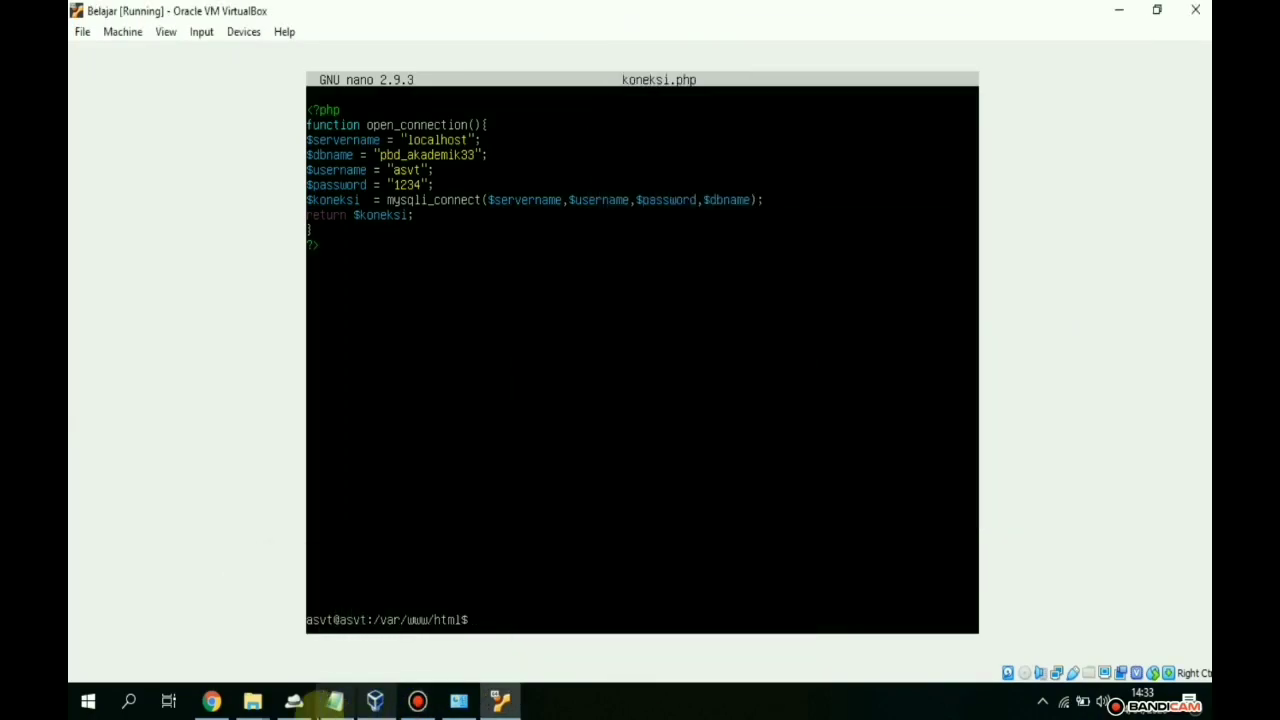
pyautogui.click(211, 701)
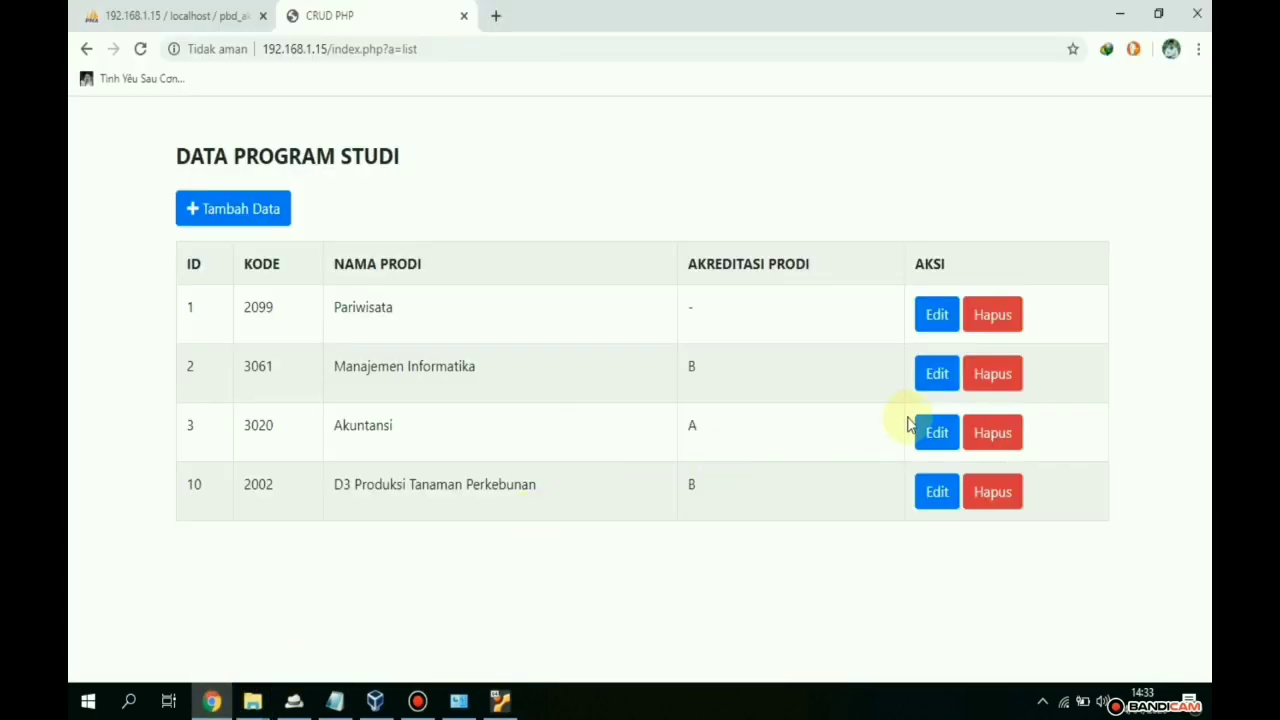
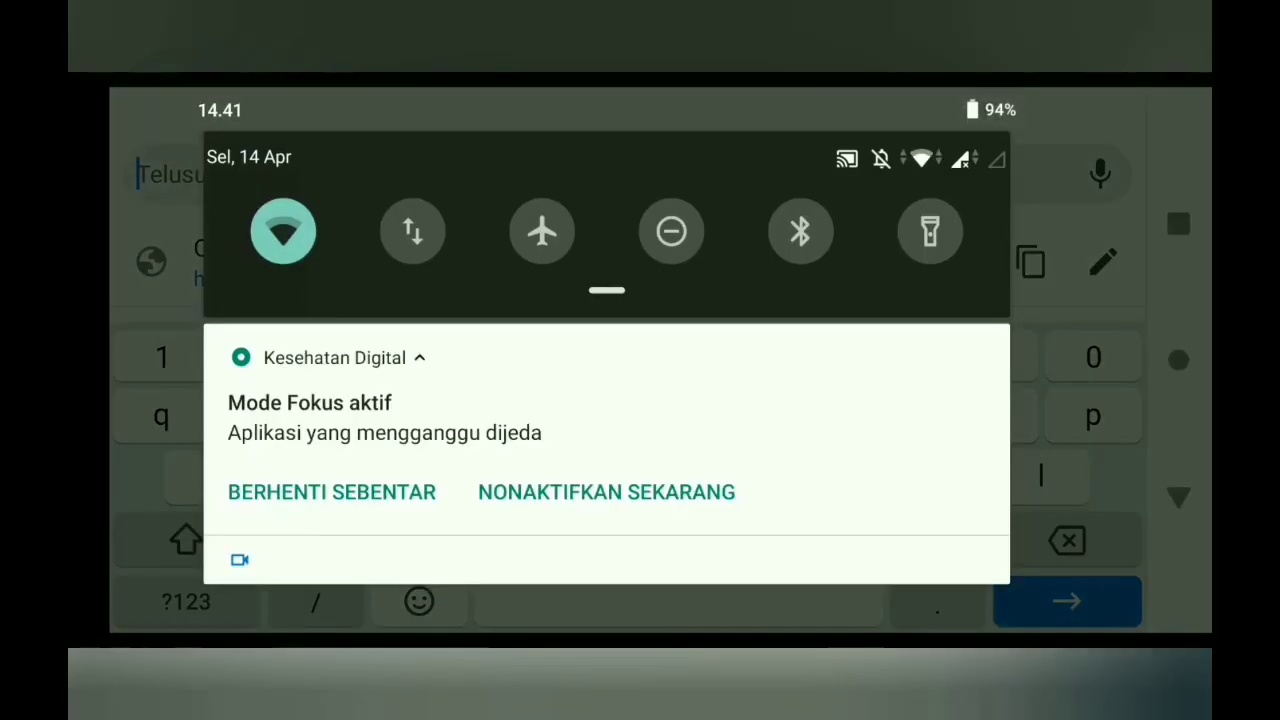
pyautogui.moveTo(607, 290); pyautogui.dragTo(607, 600)
pyautogui.click(309, 306)
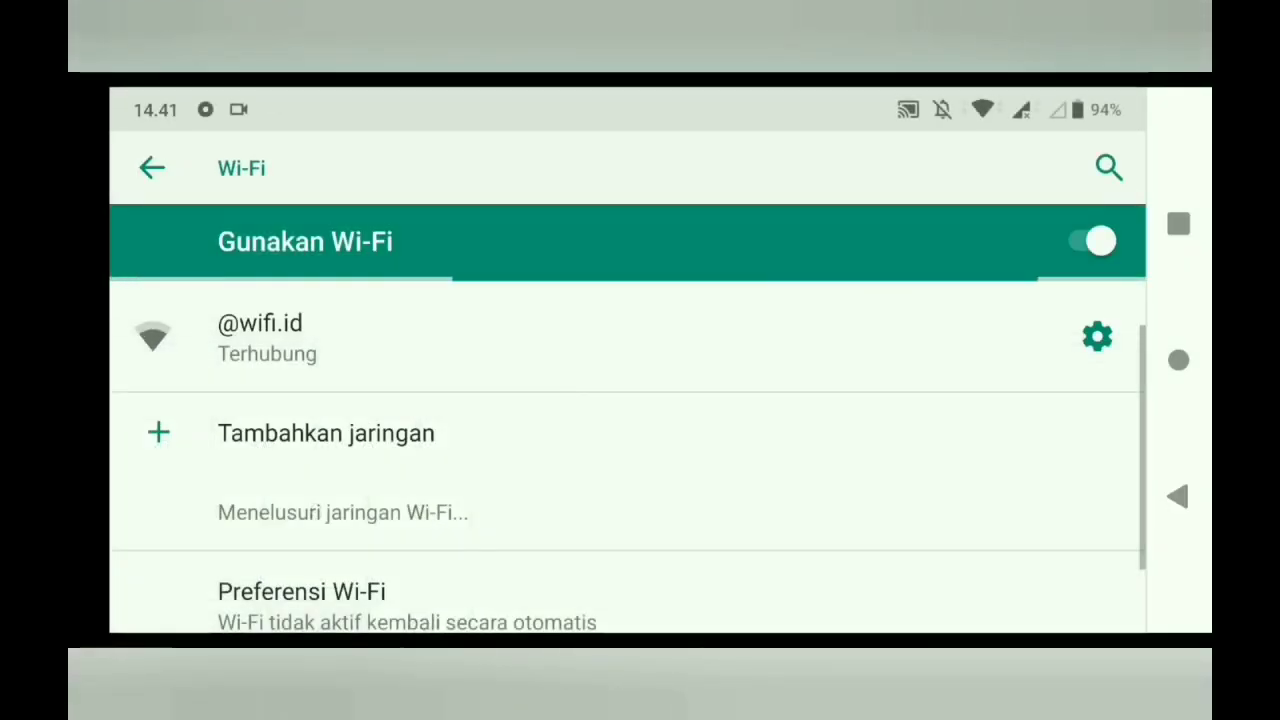
pyautogui.click(300, 336)
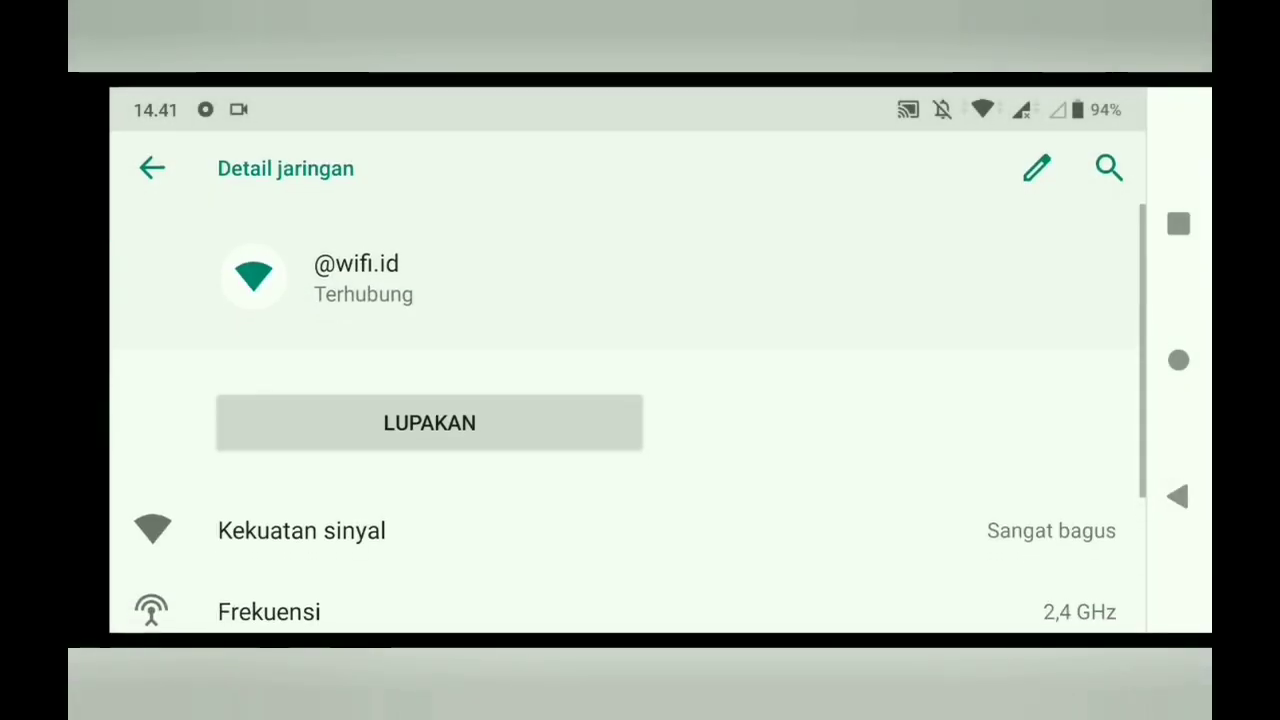
pyautogui.scroll(-3, 628, 420)
pyautogui.click(390, 580)
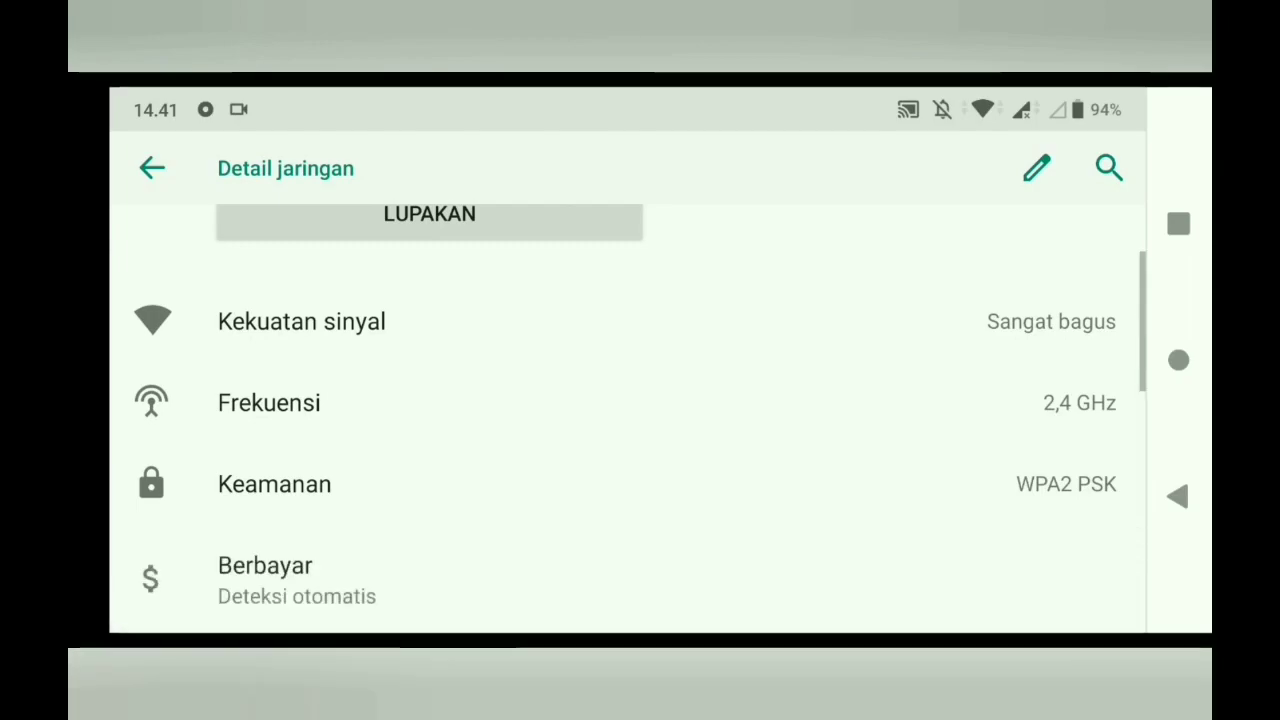
pyautogui.scroll(-3, 628, 420)
pyautogui.scroll(-2, 628, 420)
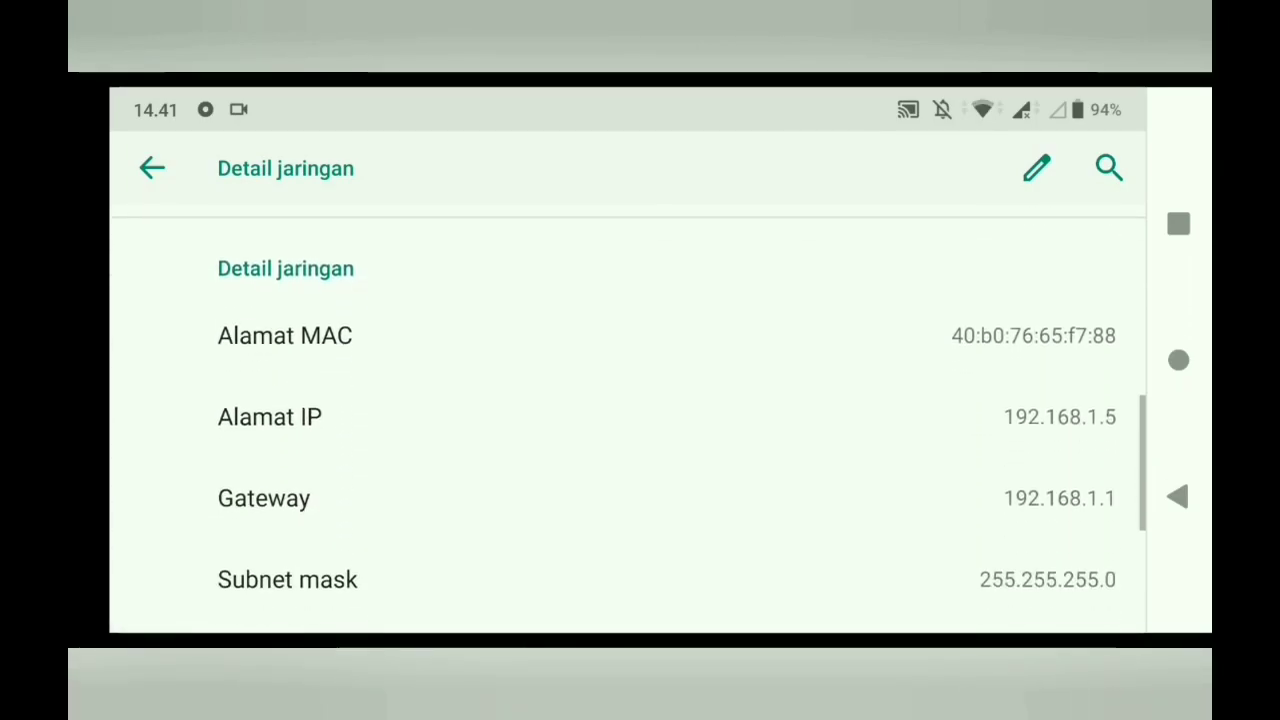
pyautogui.scroll(-2, 628, 420)
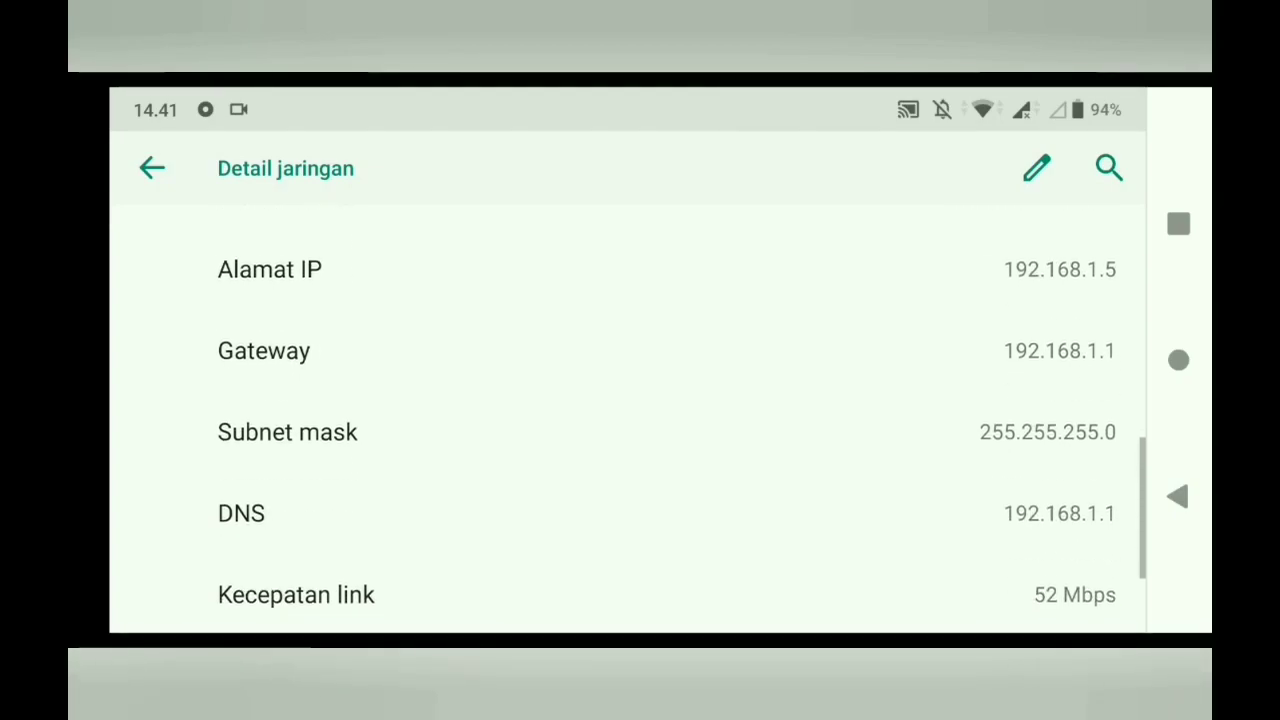
pyautogui.click(1177, 497)
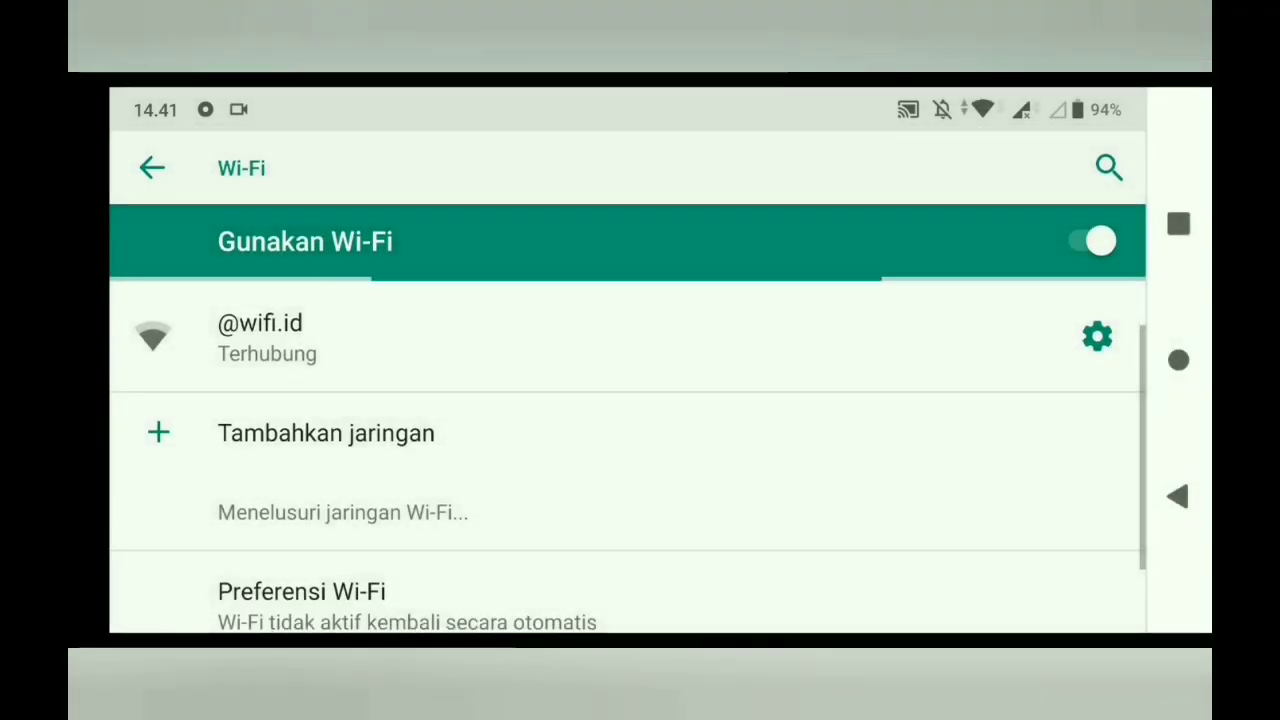
# - Load 192.168.1.15/index.php in Chrome and scroll through the program-study table
pyautogui.click(1177, 497)
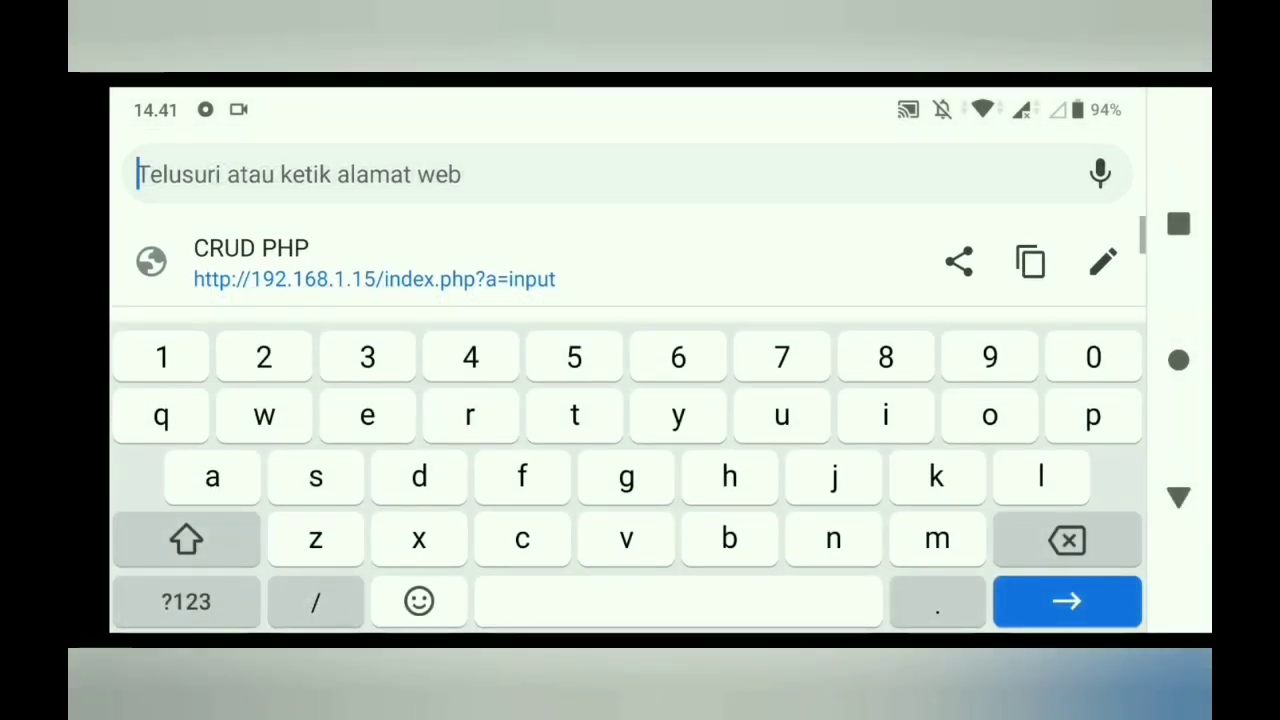
pyautogui.write('19w')
pyautogui.press('BackSpace')
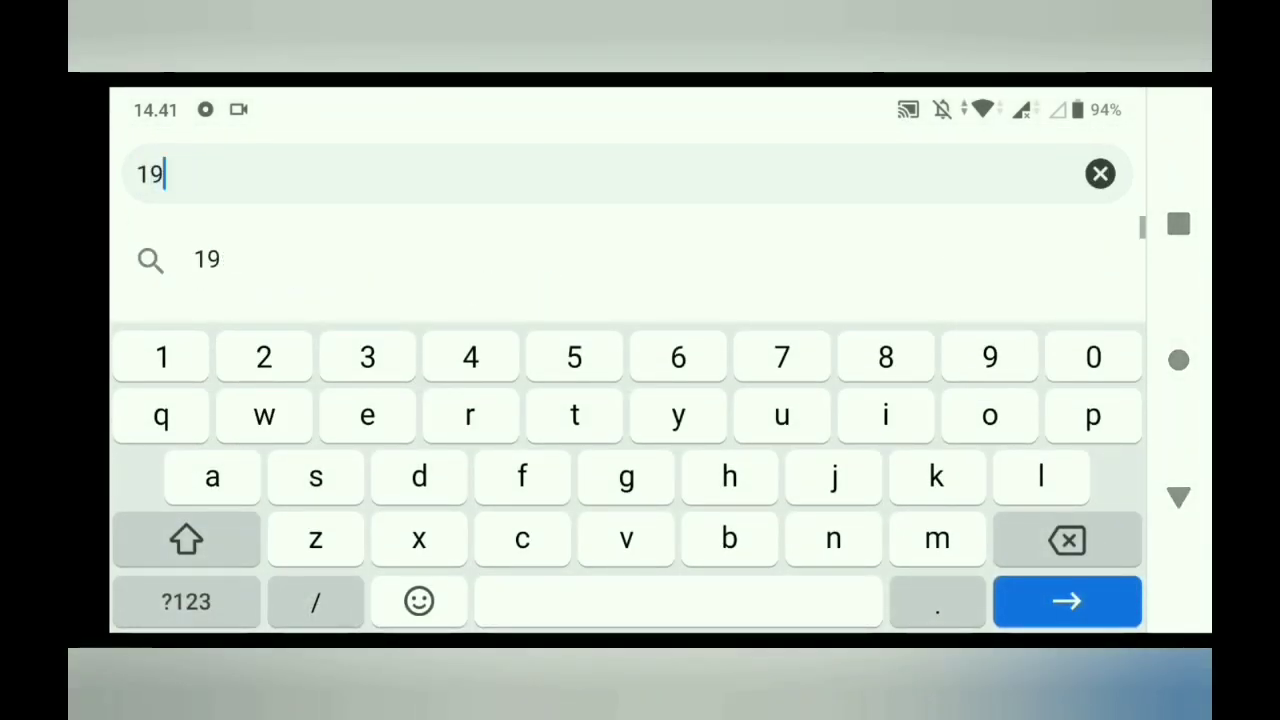
pyautogui.write('2')
pyautogui.click(484, 174)
pyautogui.press('BackSpace')
pyautogui.press('BackSpace')
pyautogui.press('BackSpace')
pyautogui.press('BackSpace')
pyautogui.press('BackSpace')
pyautogui.press('BackSpace')
pyautogui.press('BackSpace')
pyautogui.press('BackSpace')
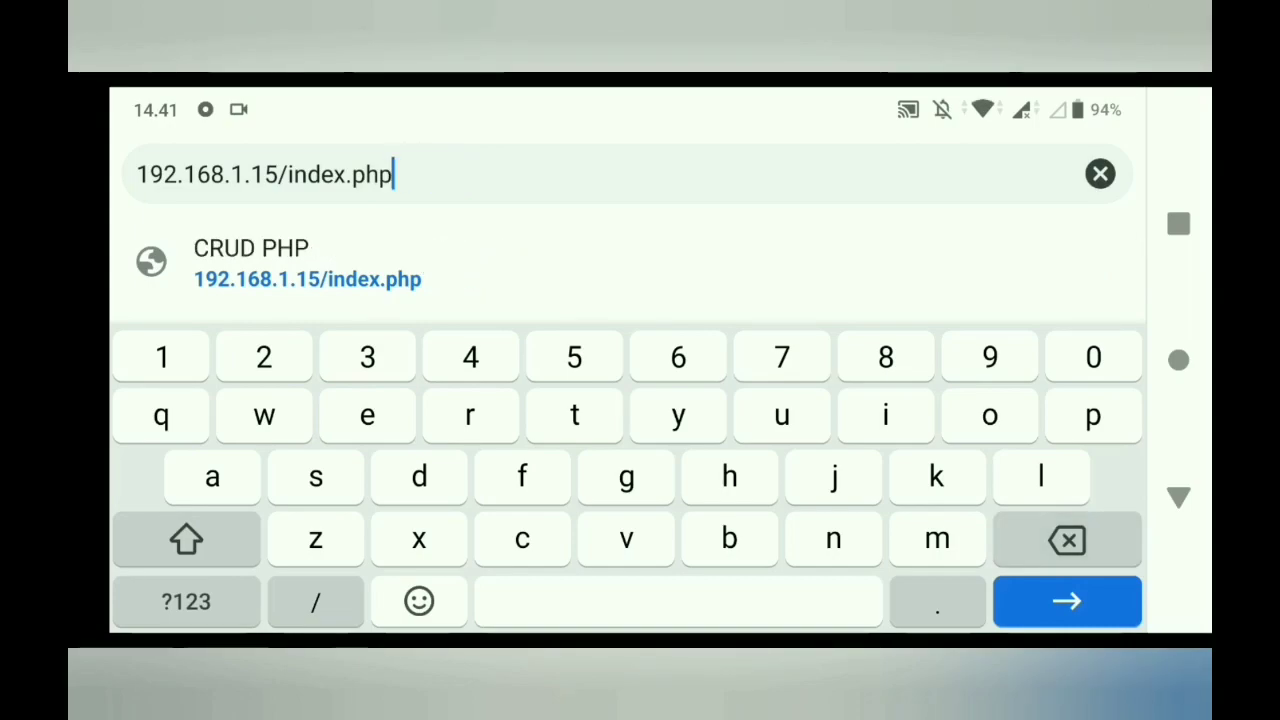
pyautogui.press('Return')
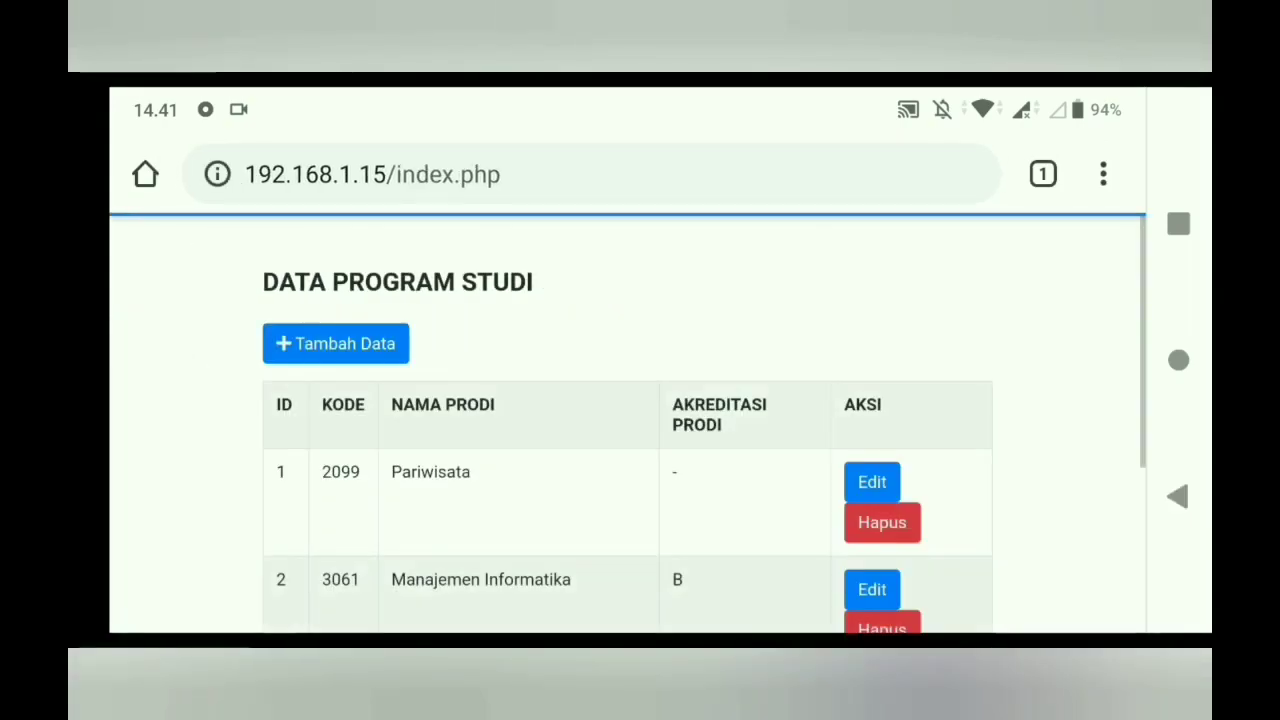
pyautogui.scroll(-1, 627, 450)
pyautogui.scroll(2, 737, 534)
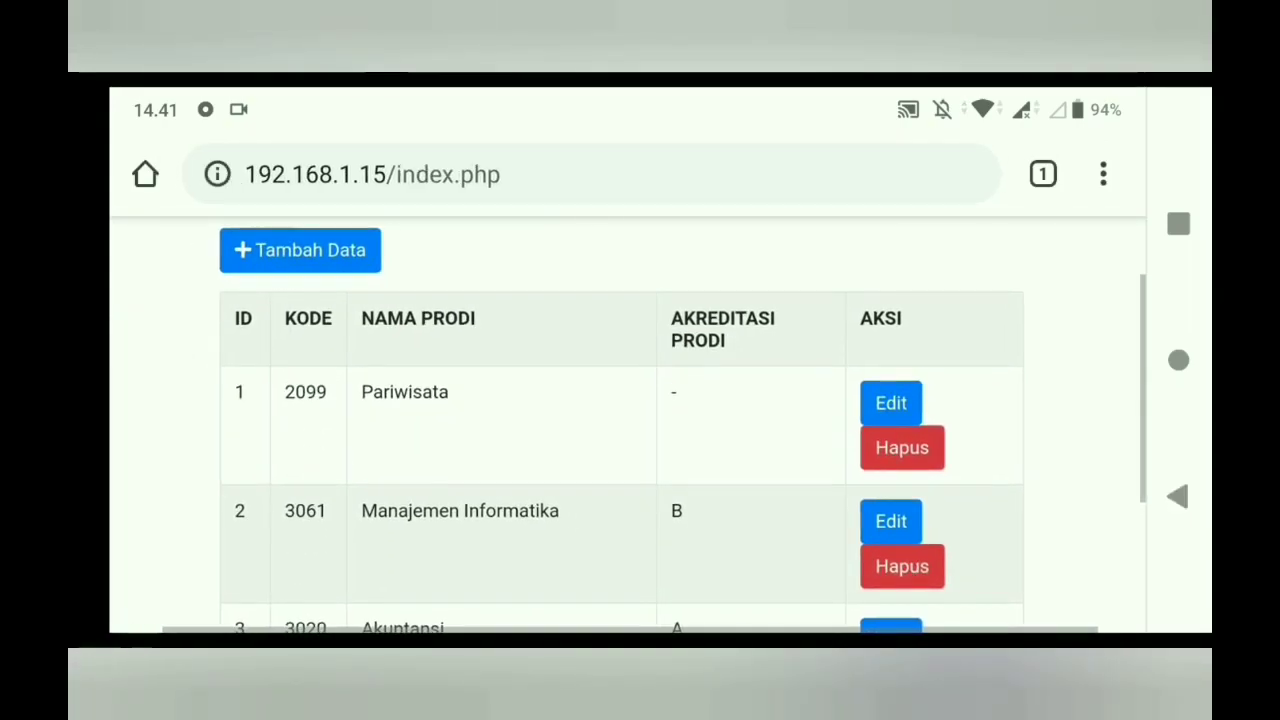
pyautogui.scroll(1, 610, 425)
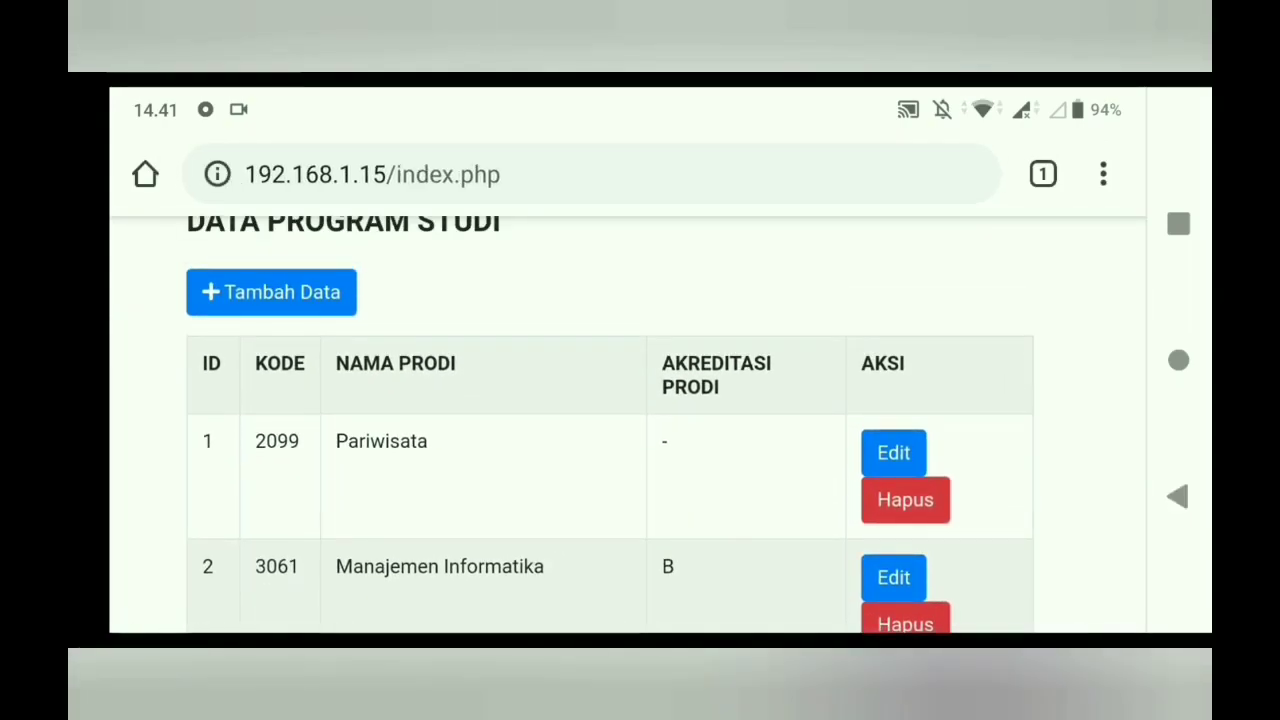
pyautogui.scroll(-3, 610, 425)
pyautogui.scroll(4, 610, 425)
# - Open the Tambah Data form and enter Kode Prodi 2013
pyautogui.click(271, 364)
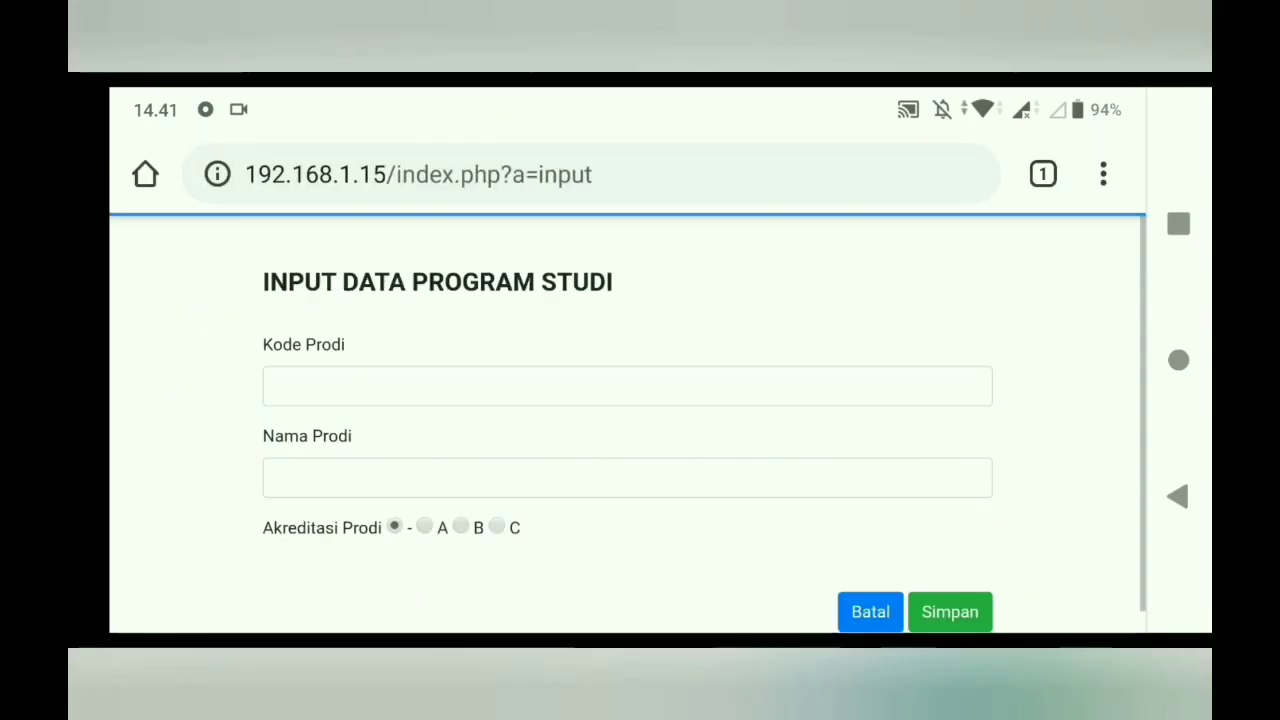
pyautogui.click(627, 386)
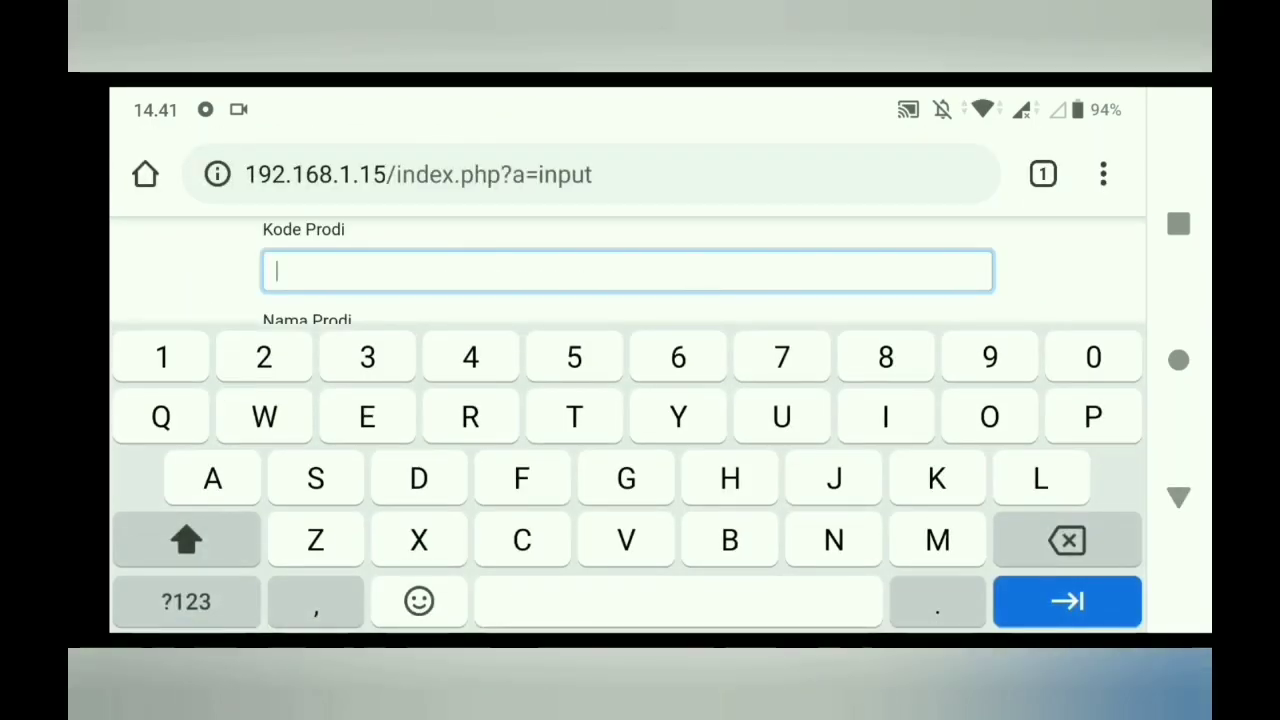
pyautogui.write('2013')
pyautogui.scroll(-2, 627, 270)
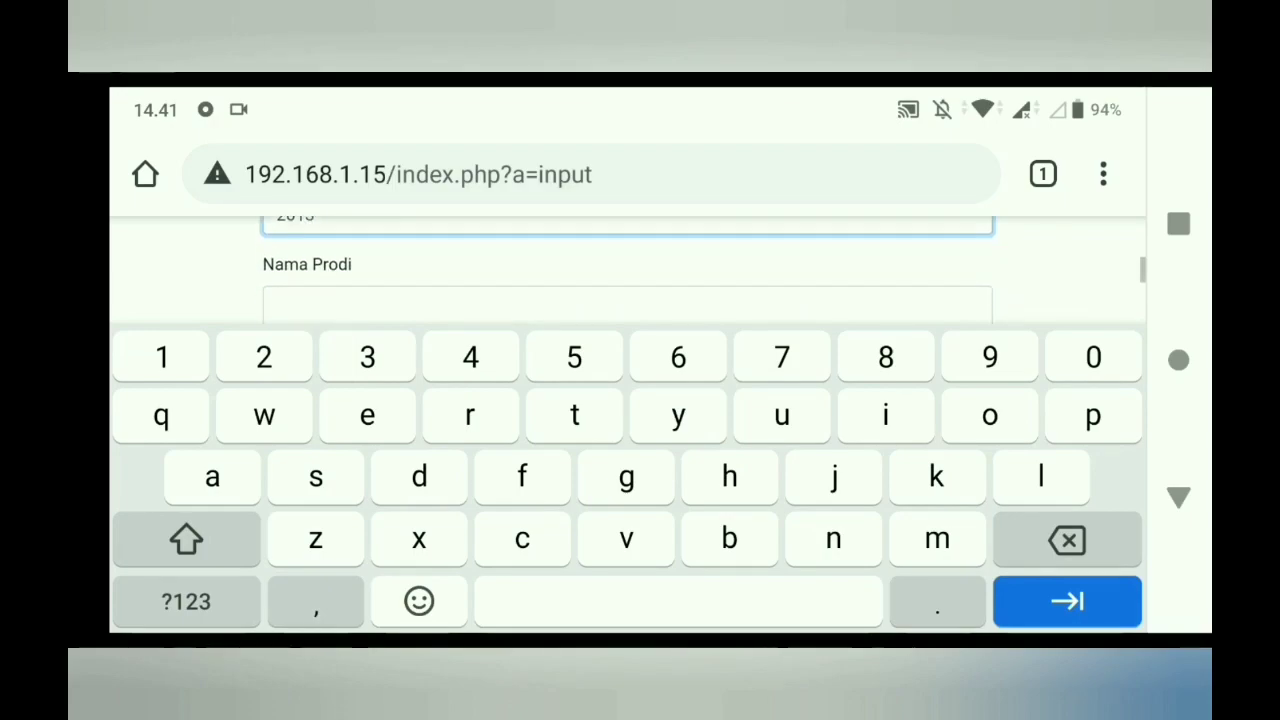
# - Enter Nama Prodi 'D3 Tanaman Perkebunan', choose accreditation B, and save the record
pyautogui.click(627, 284)
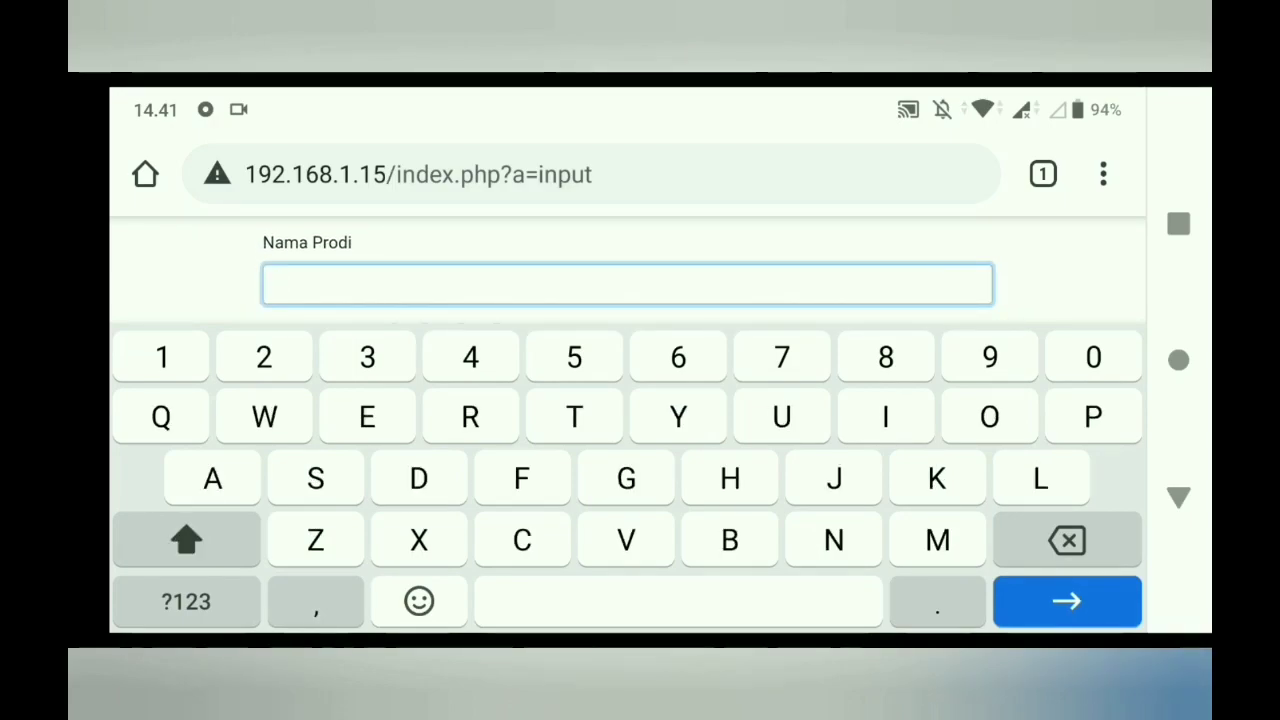
pyautogui.click(186, 540)
pyautogui.doubleClick(186, 540)
pyautogui.write('TAN')
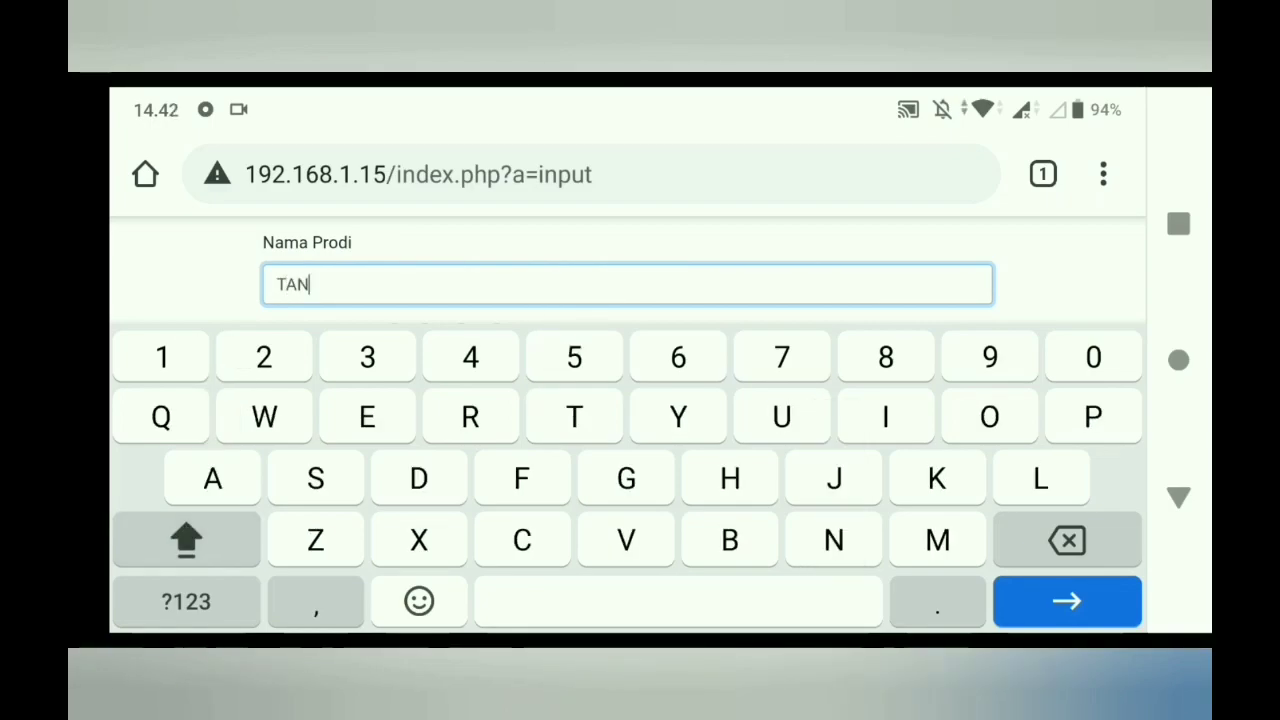
pyautogui.press('BackSpace')
pyautogui.press('BackSpace')
pyautogui.write('anaman Perke')
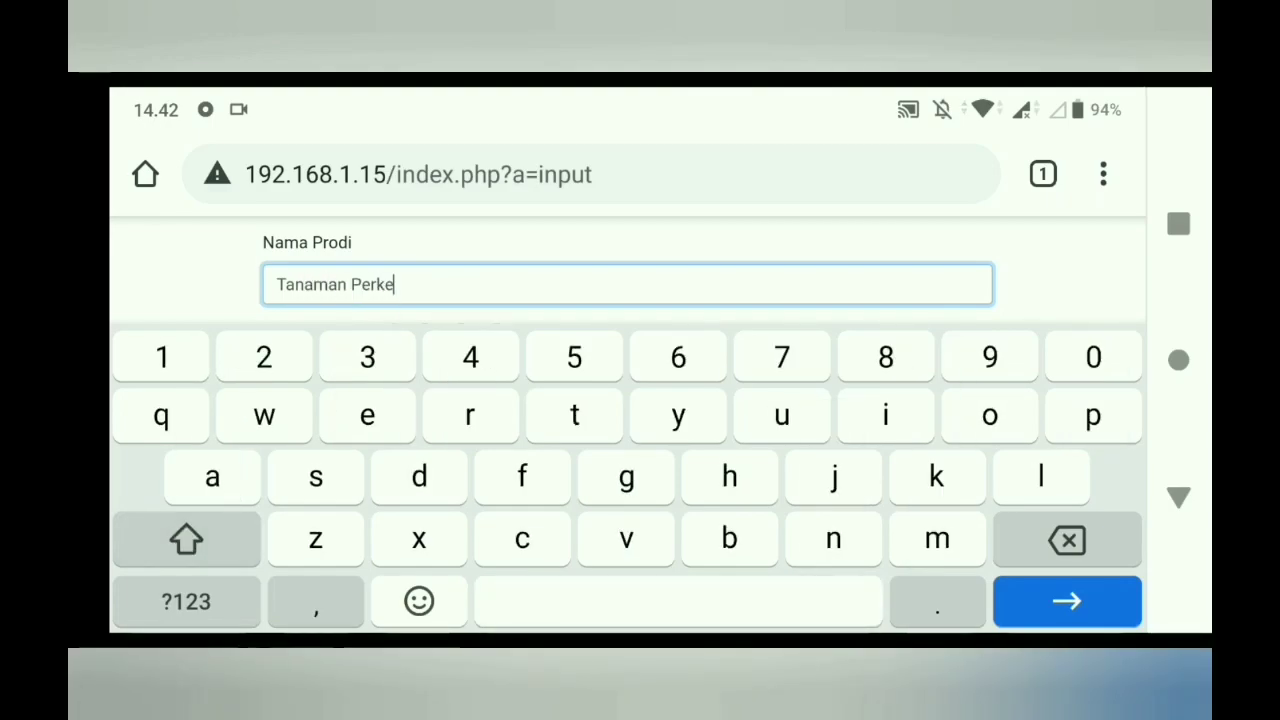
pyautogui.write('bunan')
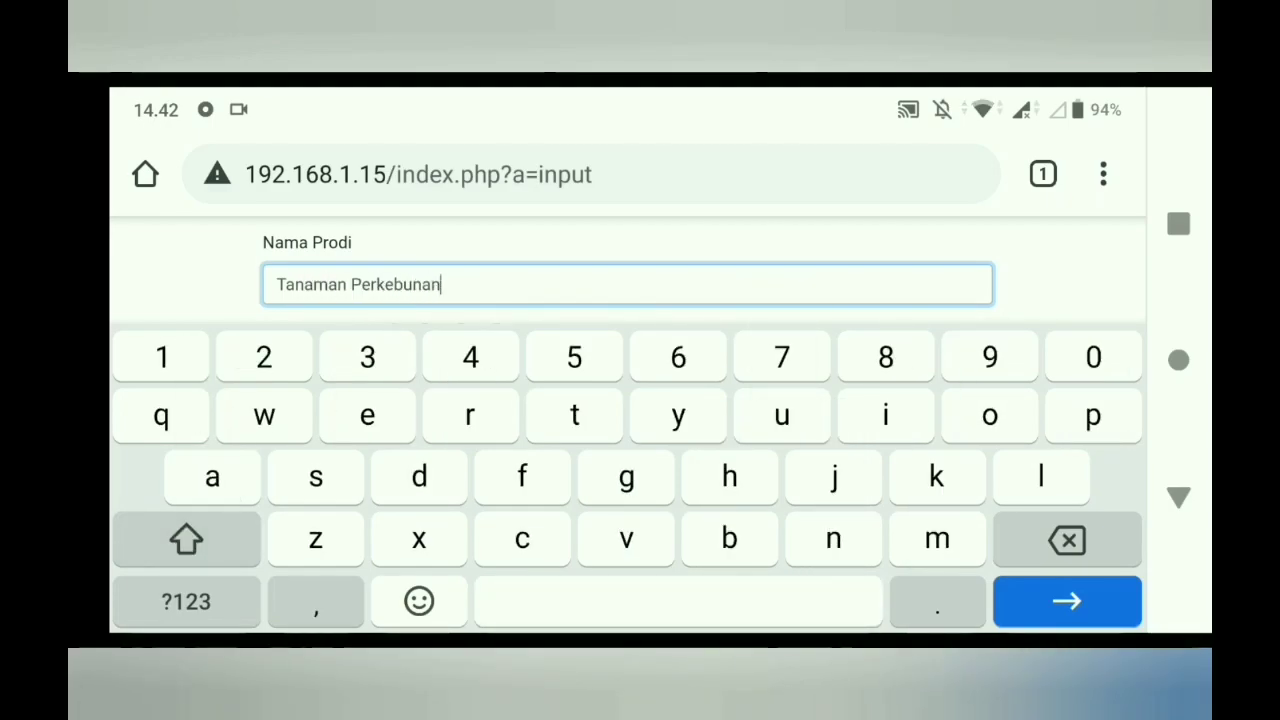
pyautogui.click(294, 285)
pyautogui.click(277, 285)
pyautogui.write('D3')
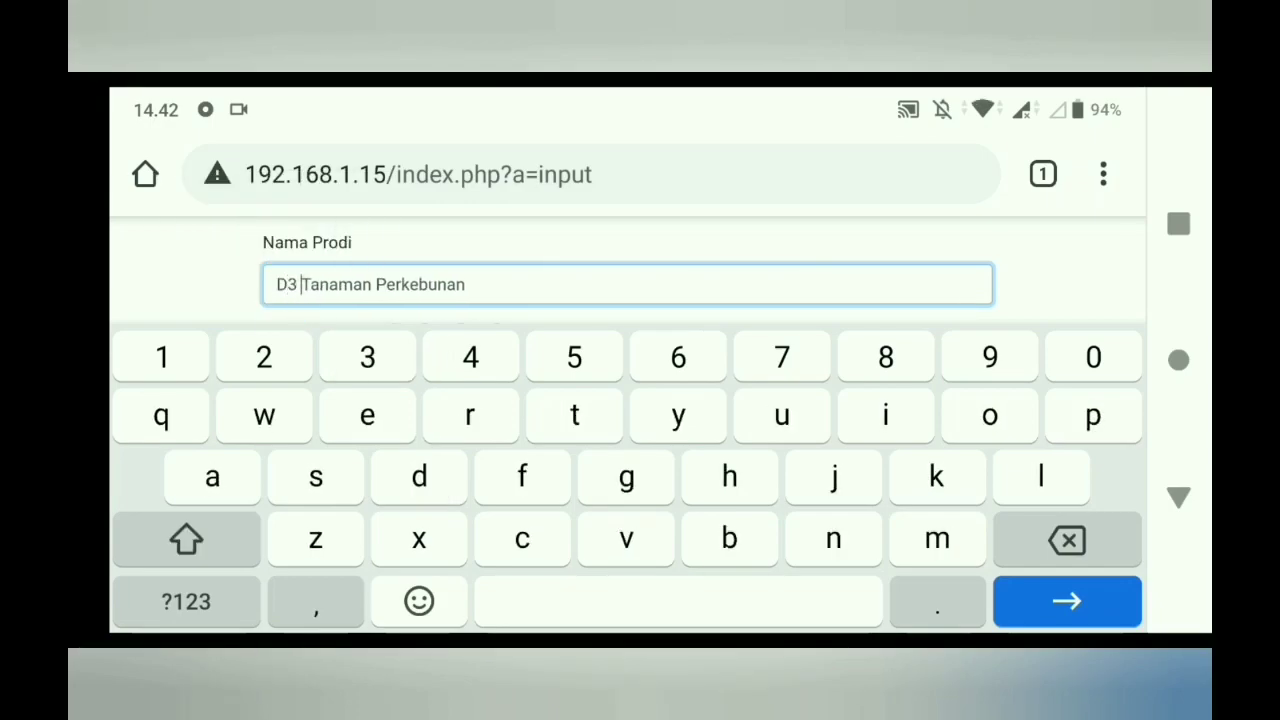
pyautogui.scroll(-3, 628, 270)
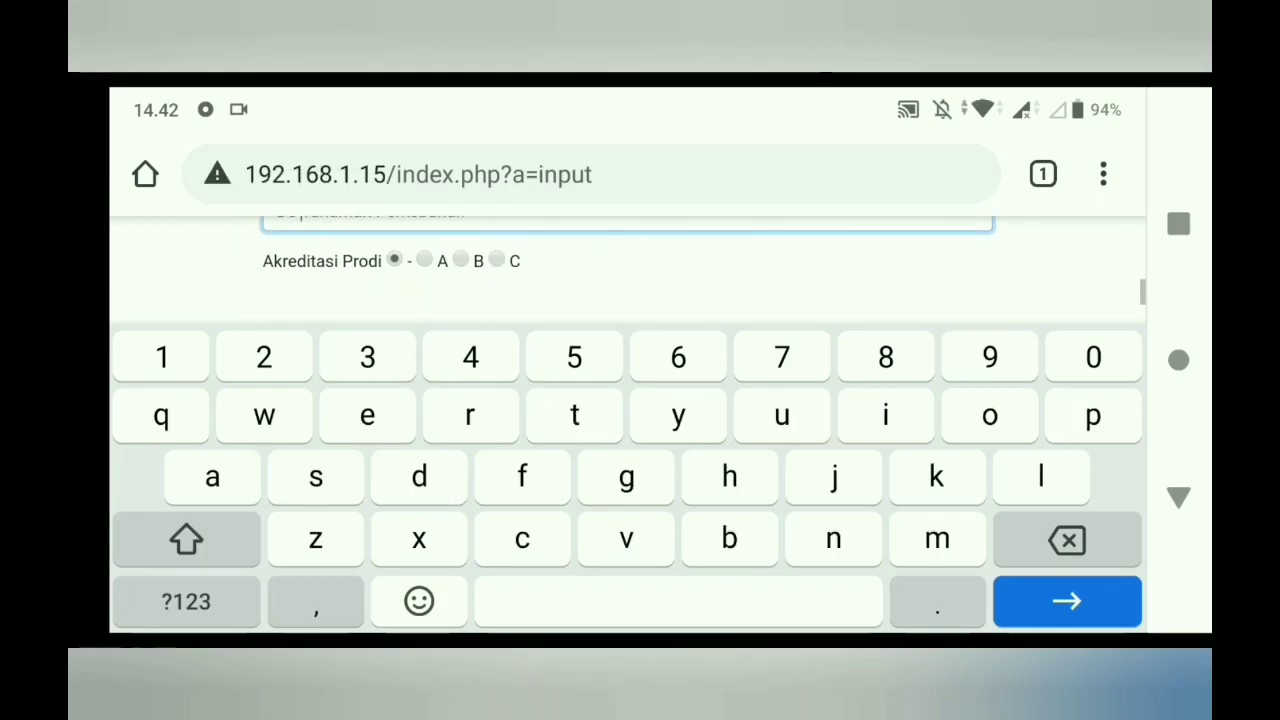
pyautogui.click(460, 237)
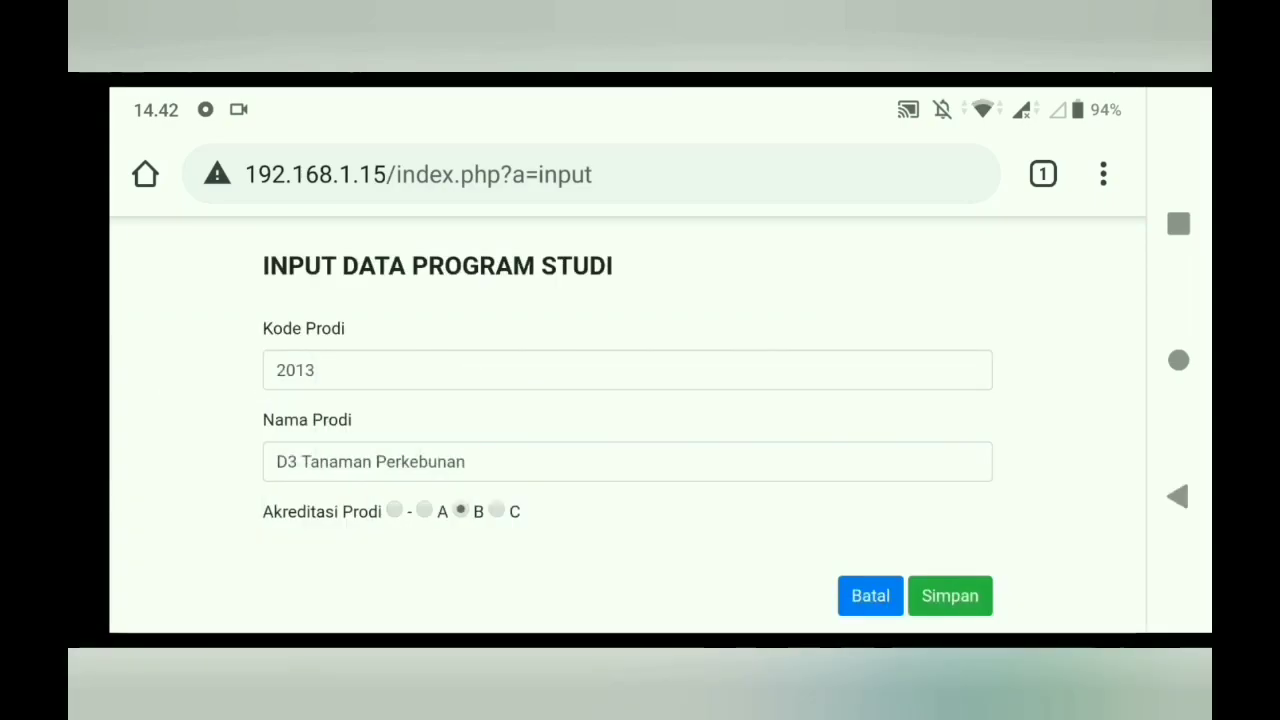
pyautogui.click(950, 596)
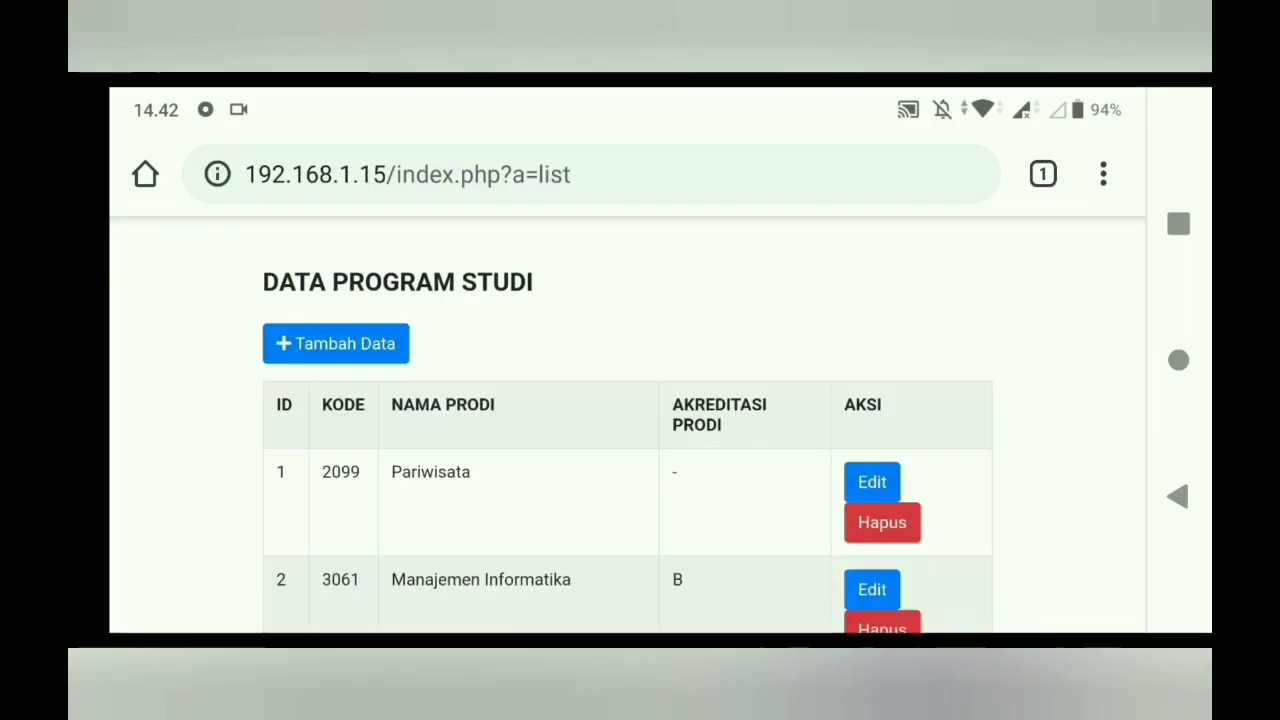
# - Check new row 11 (2013, D3 Tanaman Perkebunan, B), then open Pariwisata's edit form
pyautogui.scroll(-5, 627, 425)
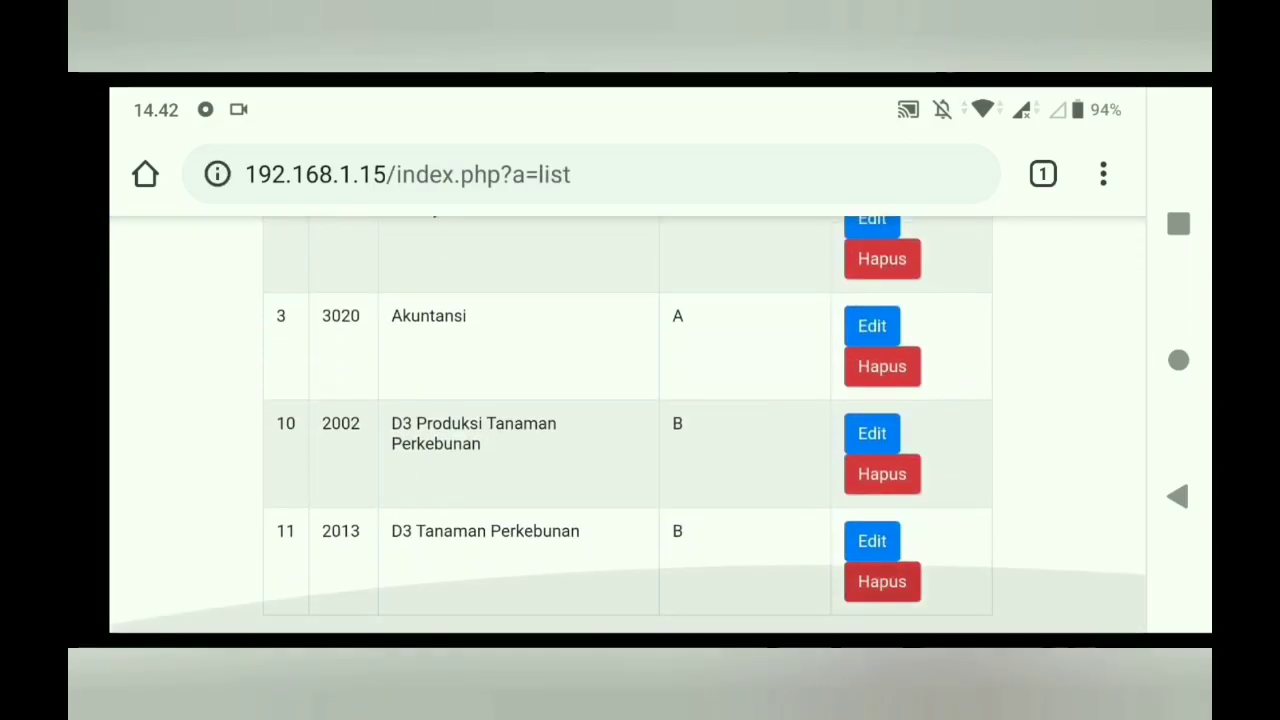
pyautogui.doubleClick(451, 539)
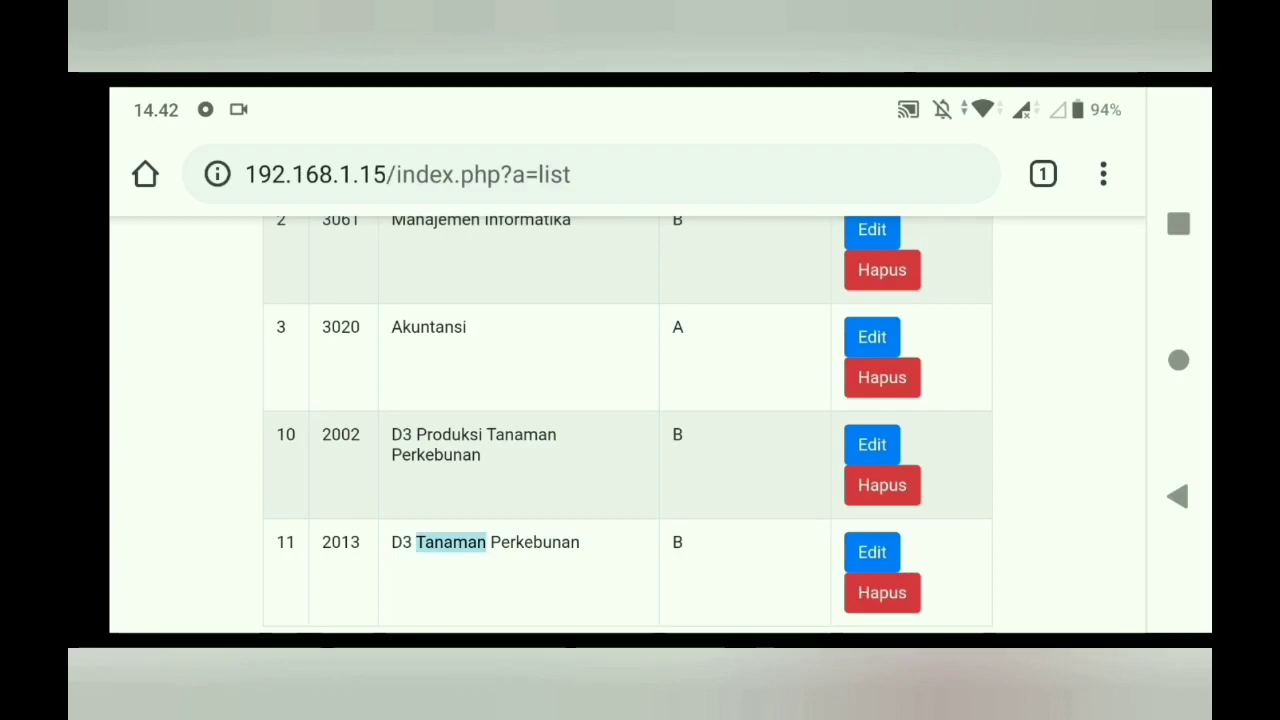
pyautogui.click(560, 590)
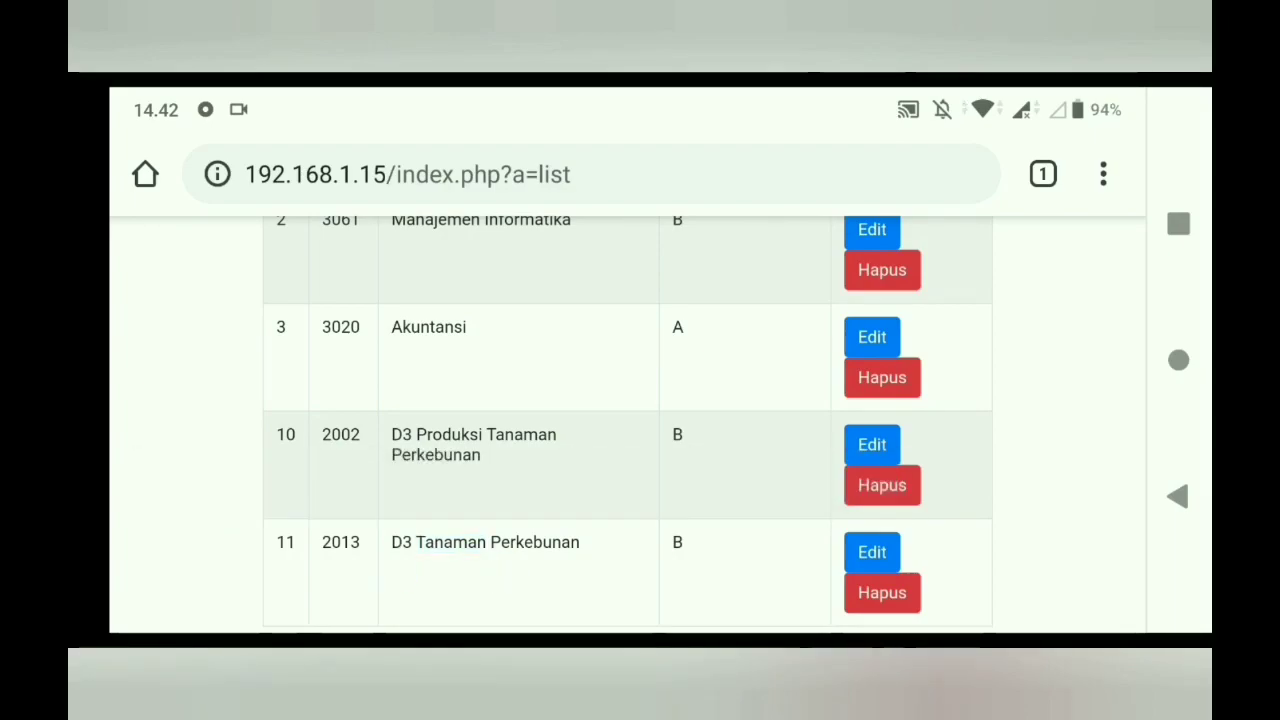
pyautogui.scroll(5, 627, 425)
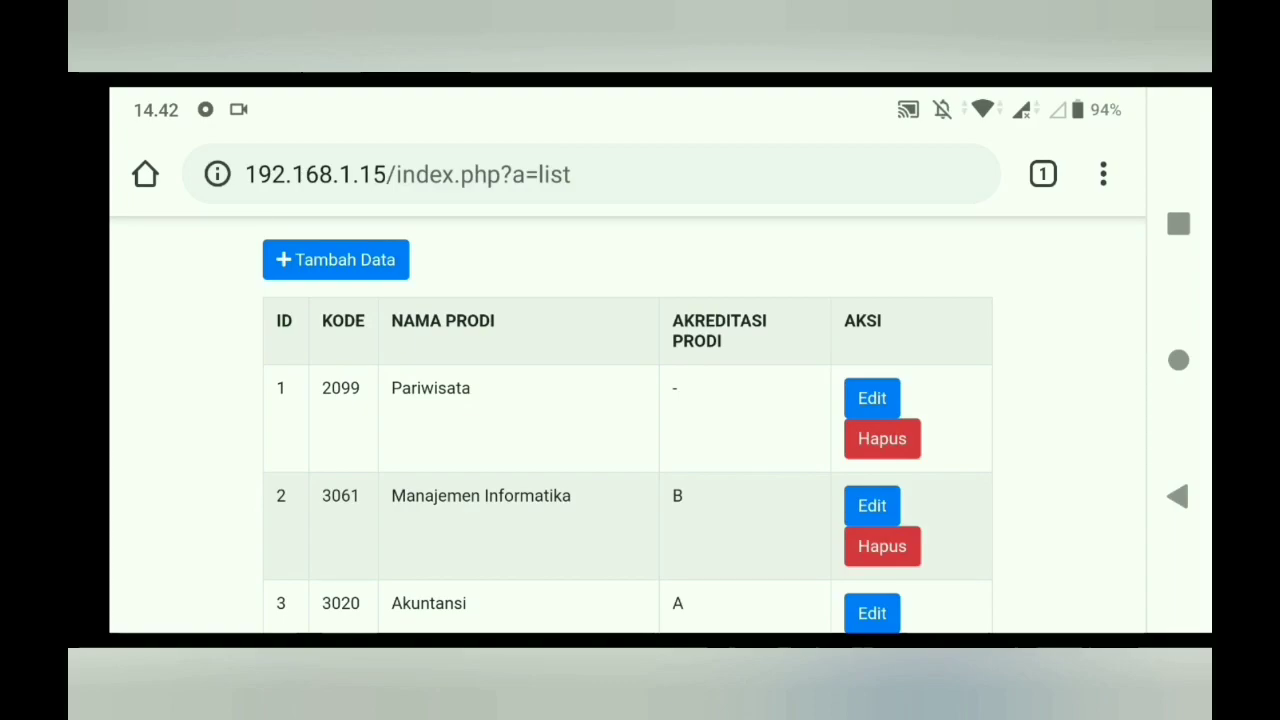
pyautogui.click(872, 398)
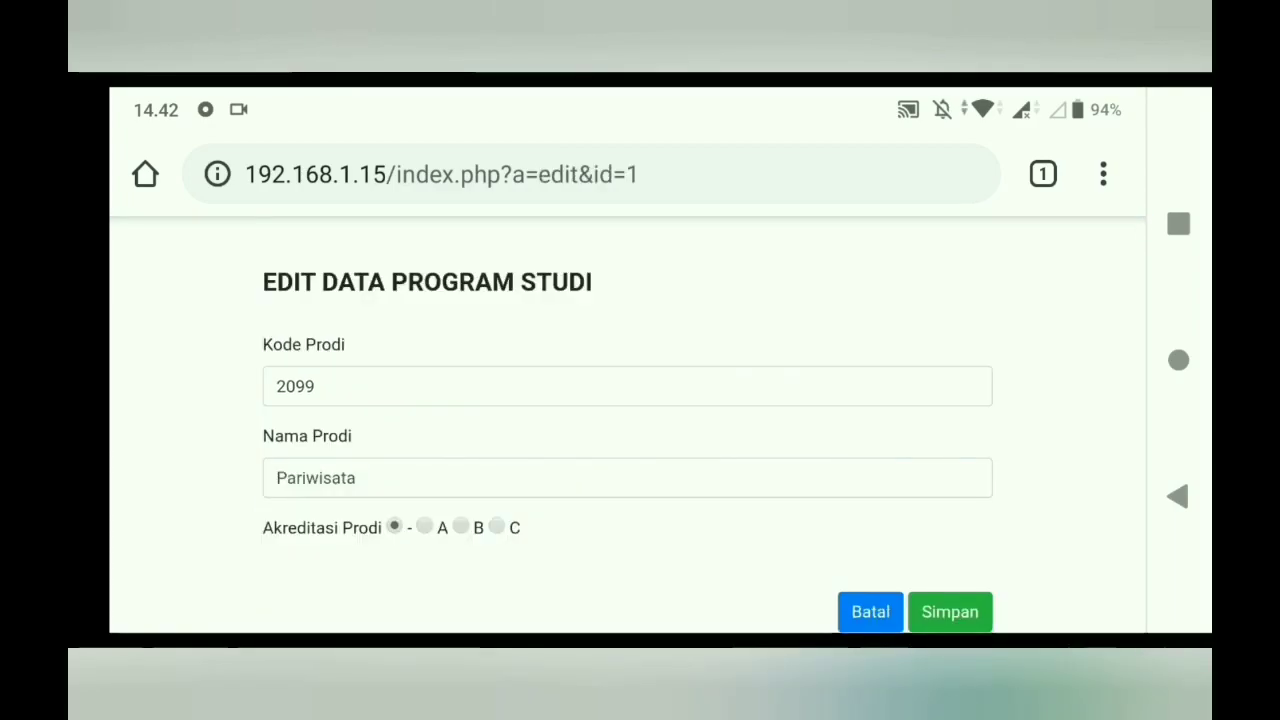
# - Change record 1's Kode Prodi to 2019
pyautogui.click(280, 478)
pyautogui.scroll(1, 627, 270)
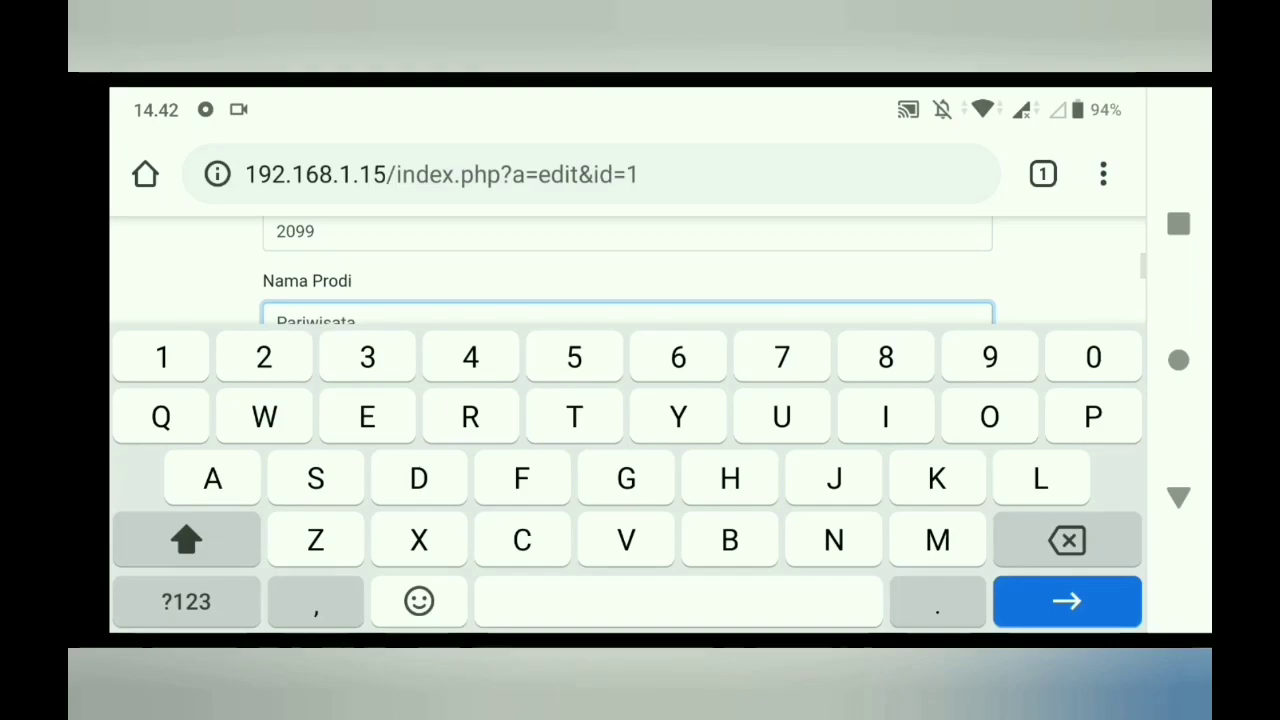
pyautogui.click(305, 229)
pyautogui.press('BackSpace')
pyautogui.press('BackSpace')
pyautogui.write('19')
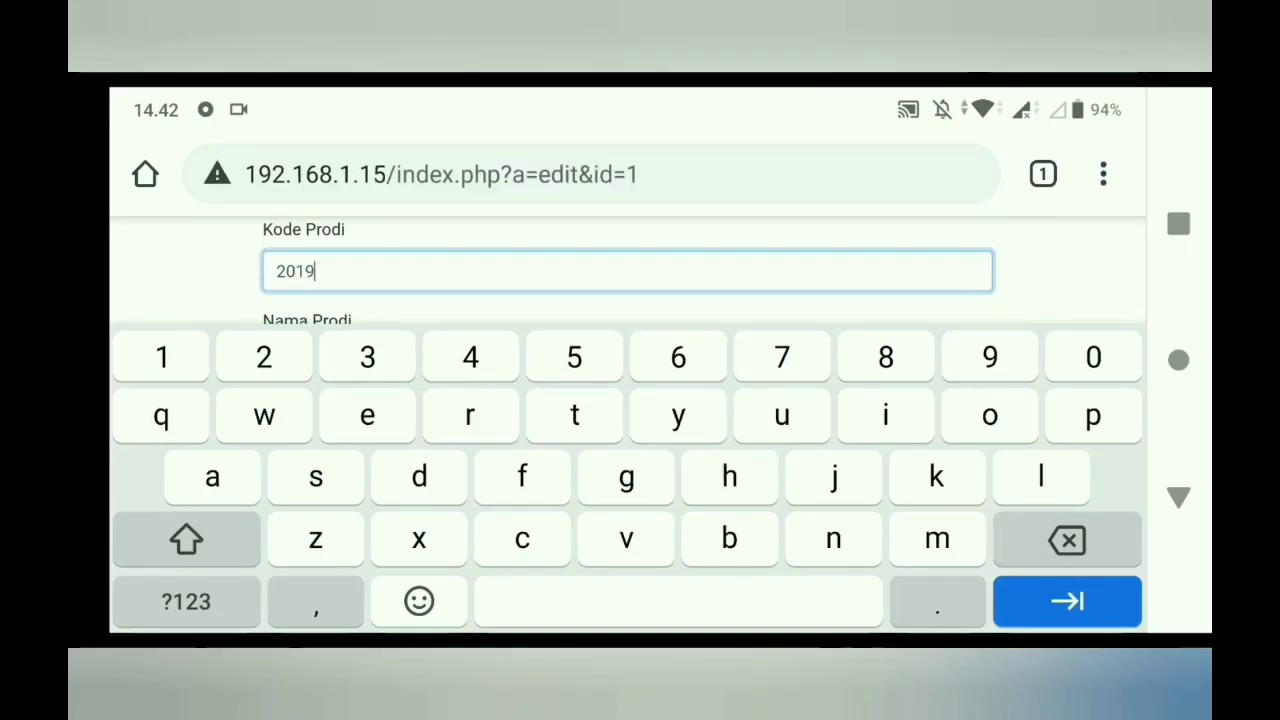
# - Rename it to 'D3 Perjalanan Pariwisata', choose accreditation B, and save
pyautogui.scroll(-1, 627, 270)
pyautogui.click(277, 280)
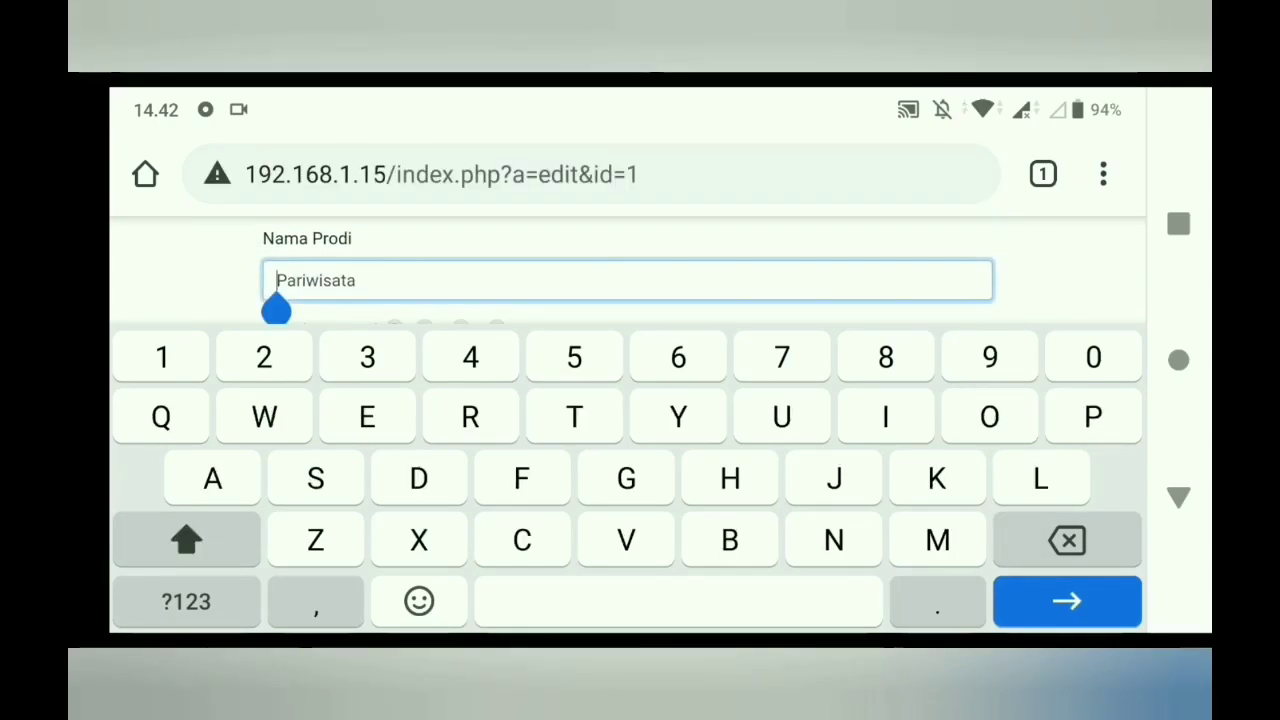
pyautogui.write('Perjlanan')
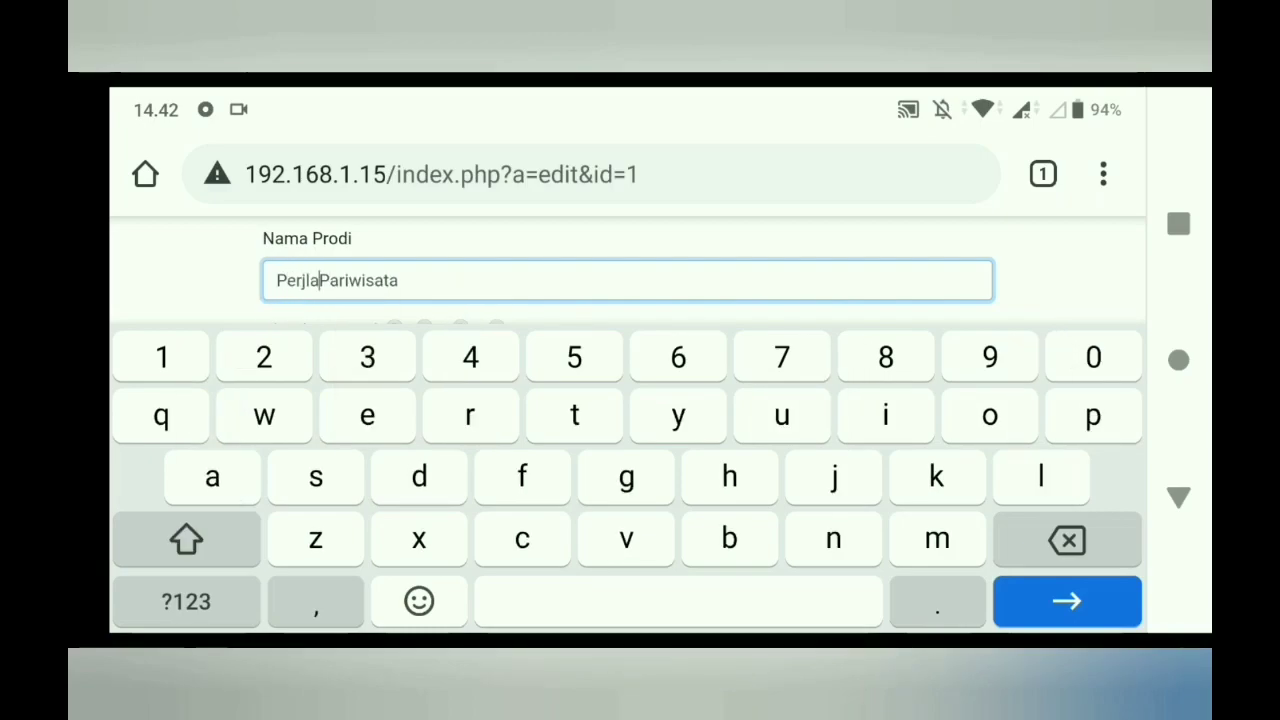
pyautogui.press('BackSpace')
pyautogui.press('BackSpace')
pyautogui.press('BackSpace')
pyautogui.press('BackSpace')
pyautogui.press('BackSpace')
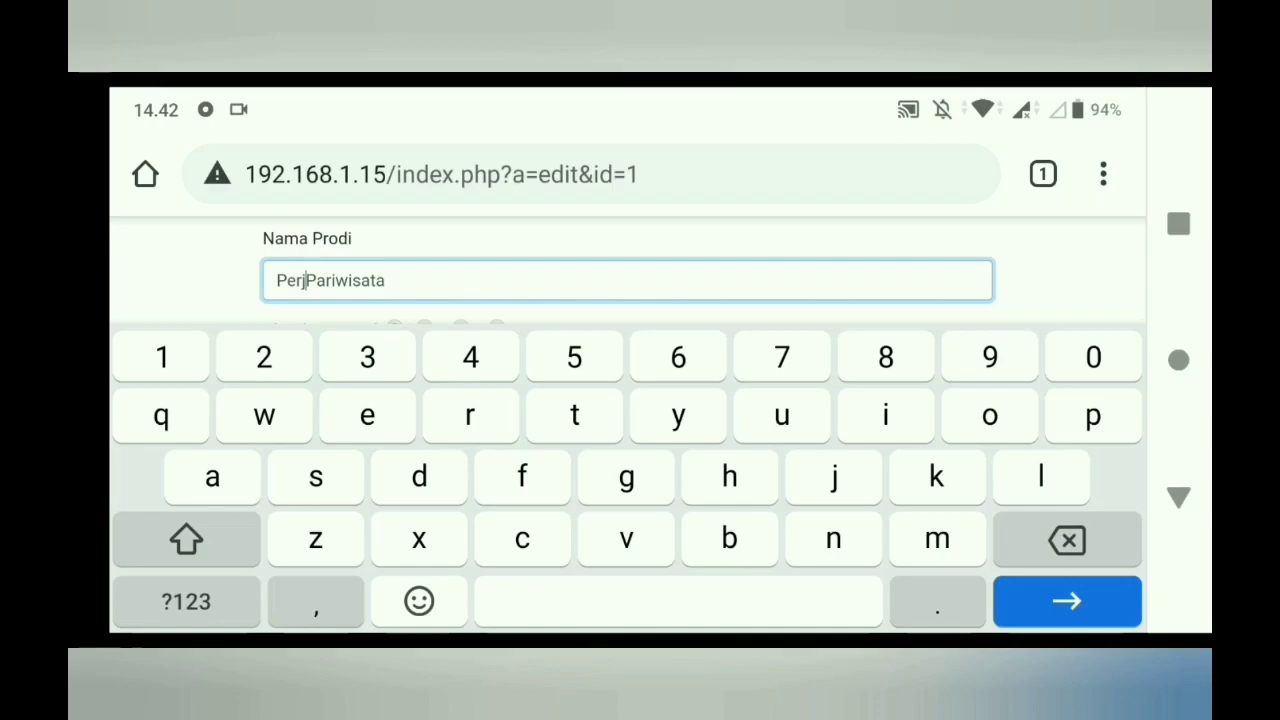
pyautogui.click(276, 280)
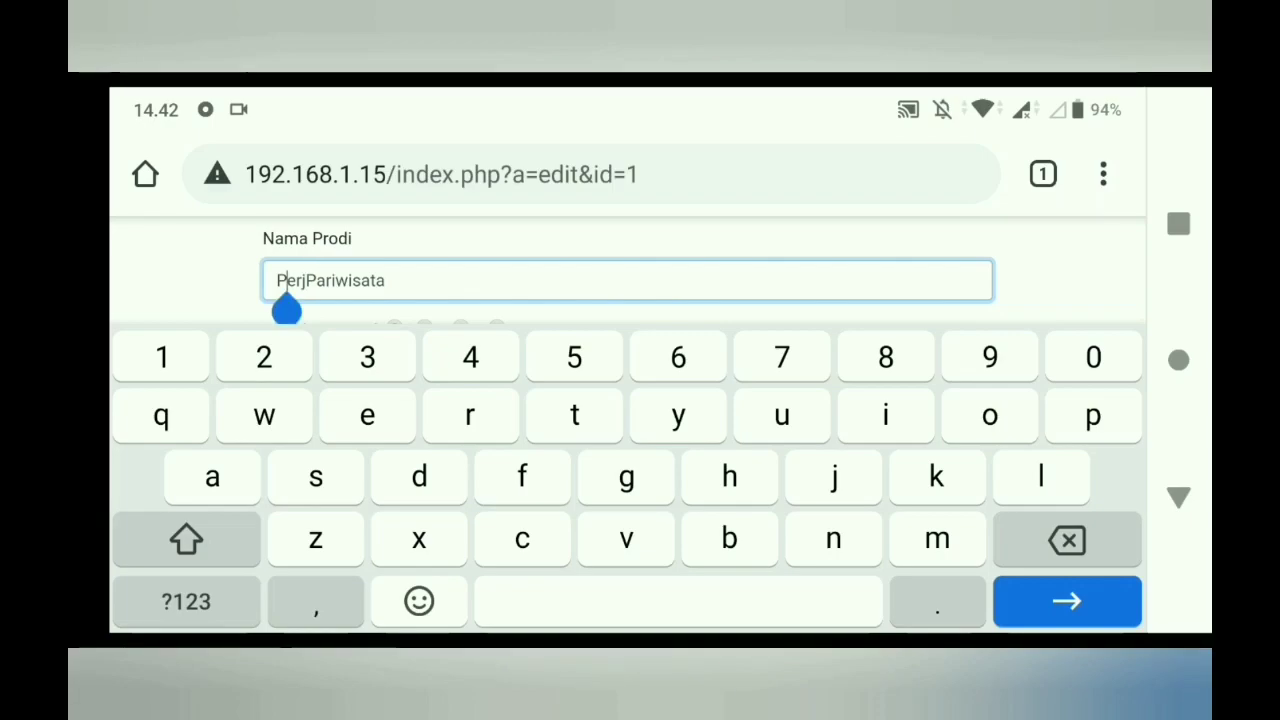
pyautogui.write('D3')
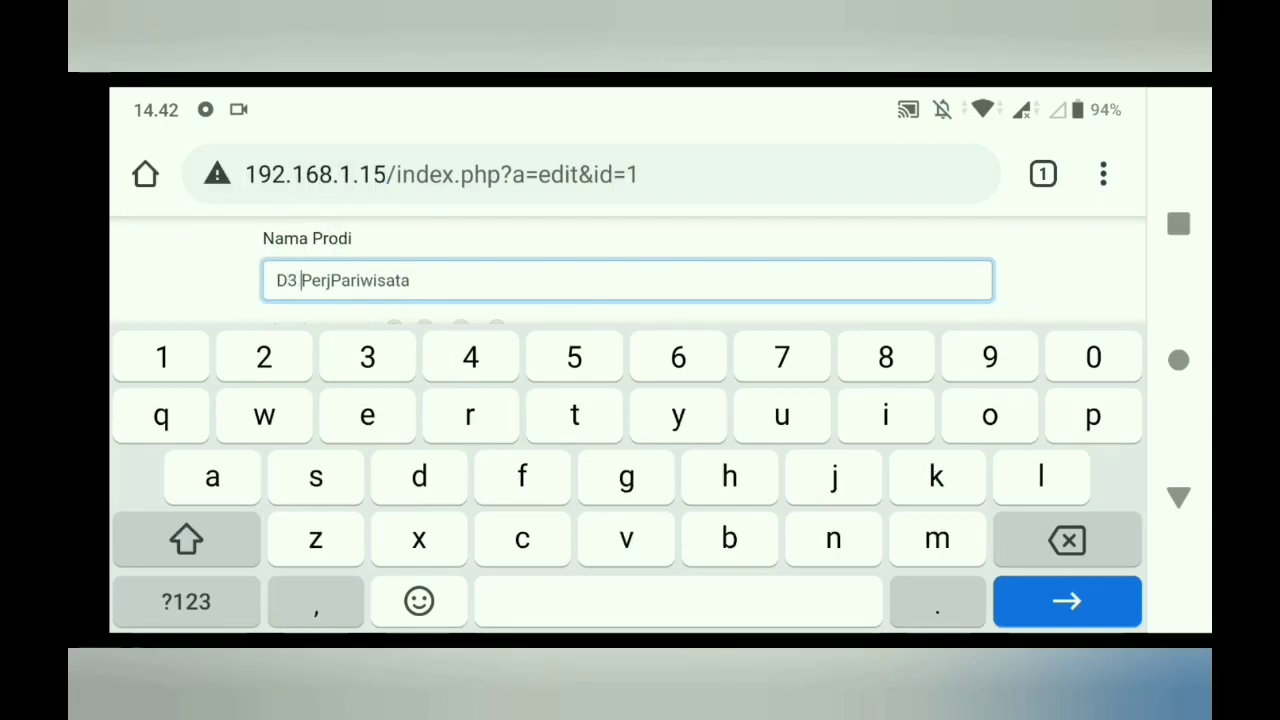
pyautogui.click(329, 280)
pyautogui.moveTo(326, 310); pyautogui.dragTo(330, 310)
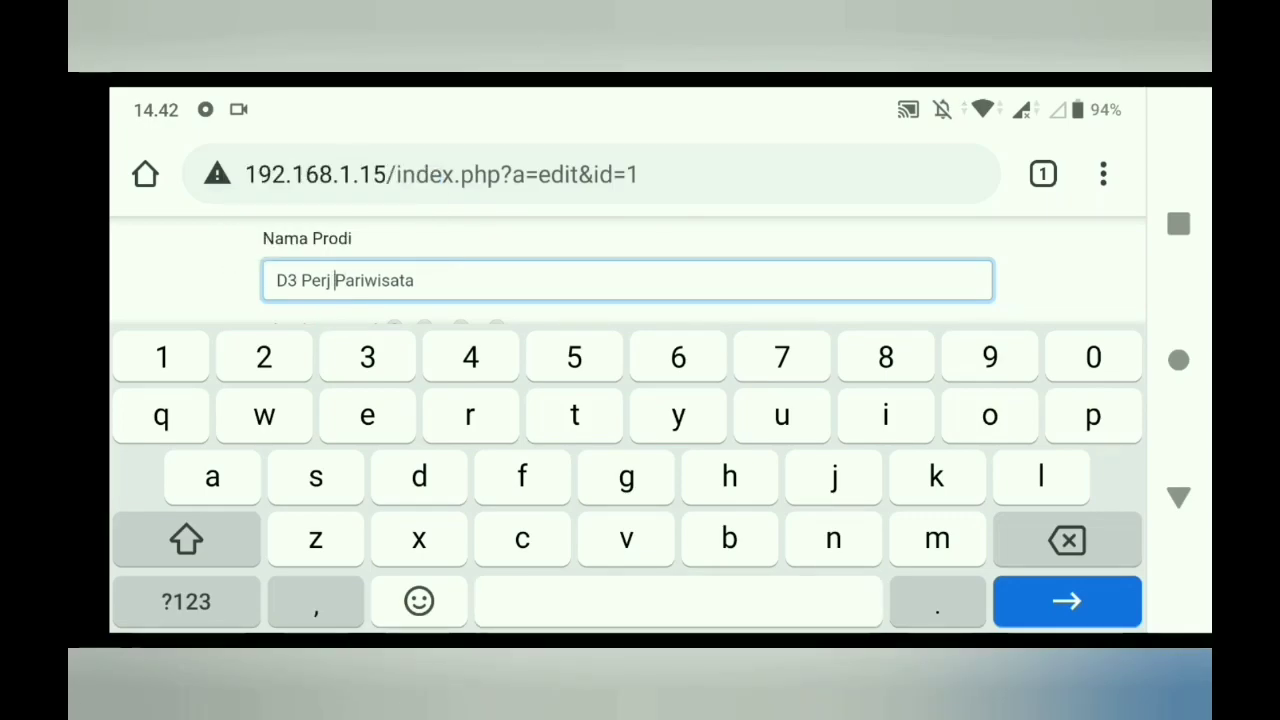
pyautogui.write('alanan')
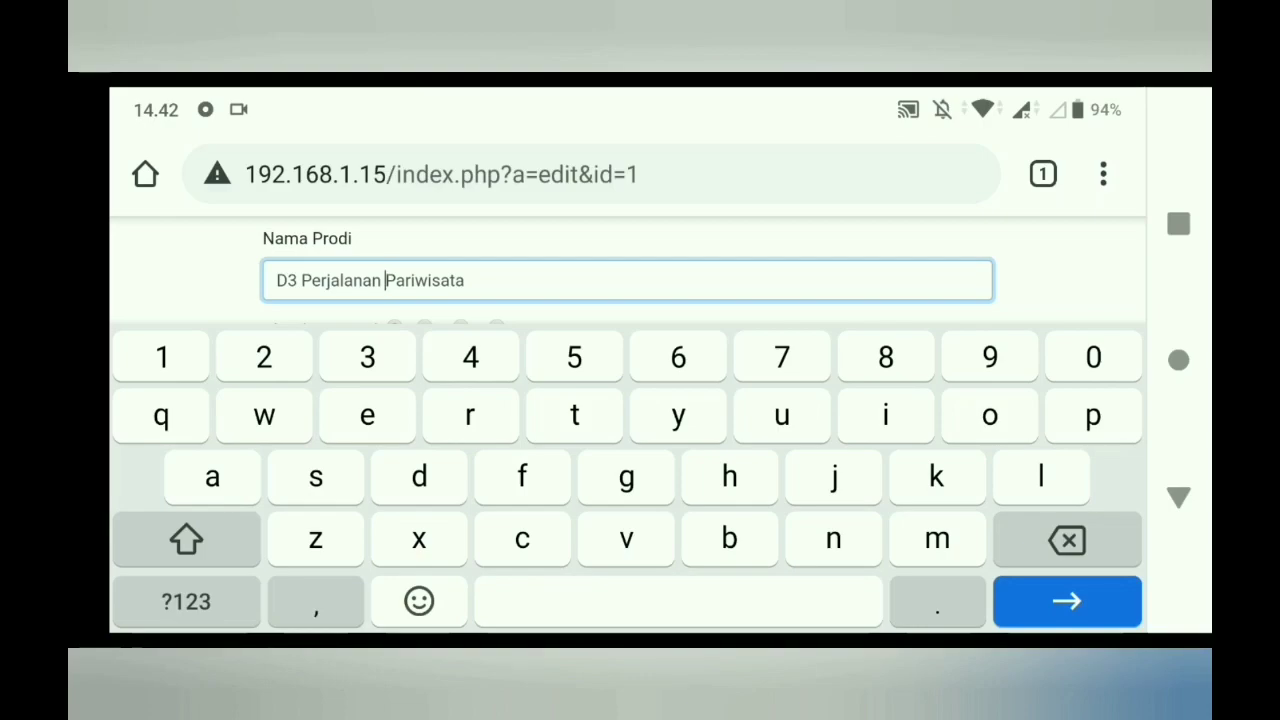
pyautogui.scroll(-1, 627, 280)
pyautogui.click(460, 284)
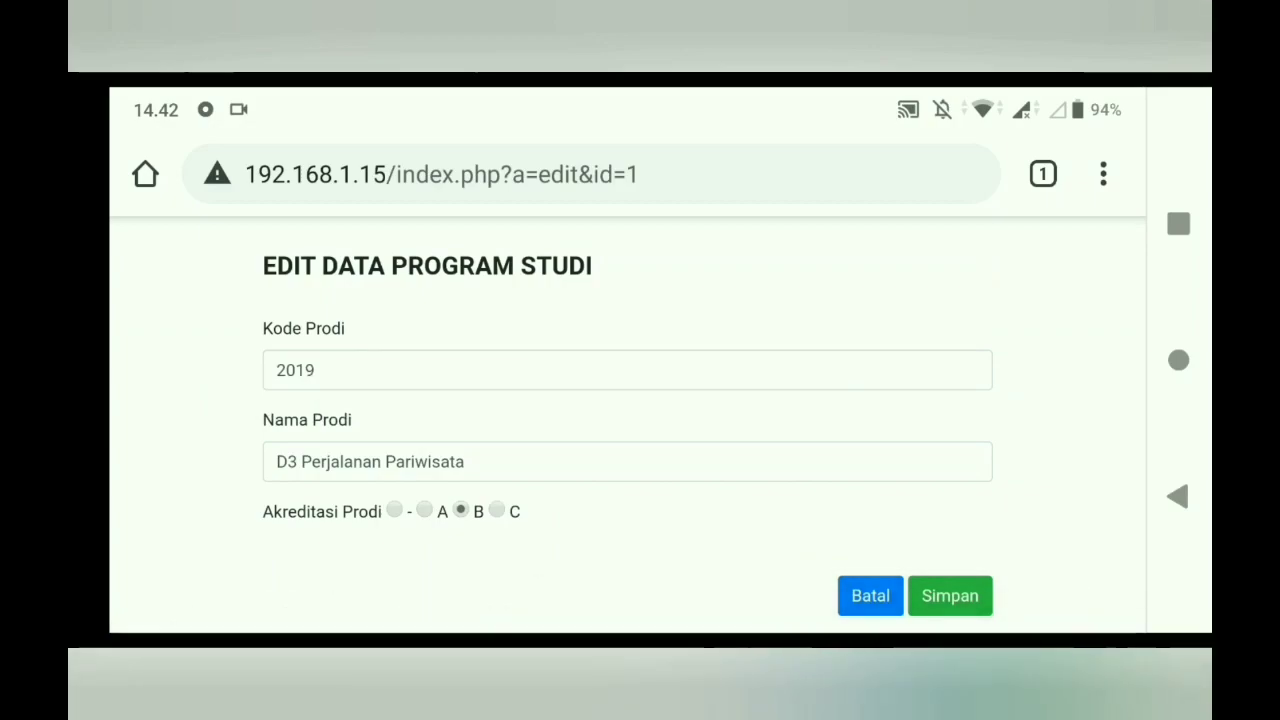
pyautogui.click(950, 595)
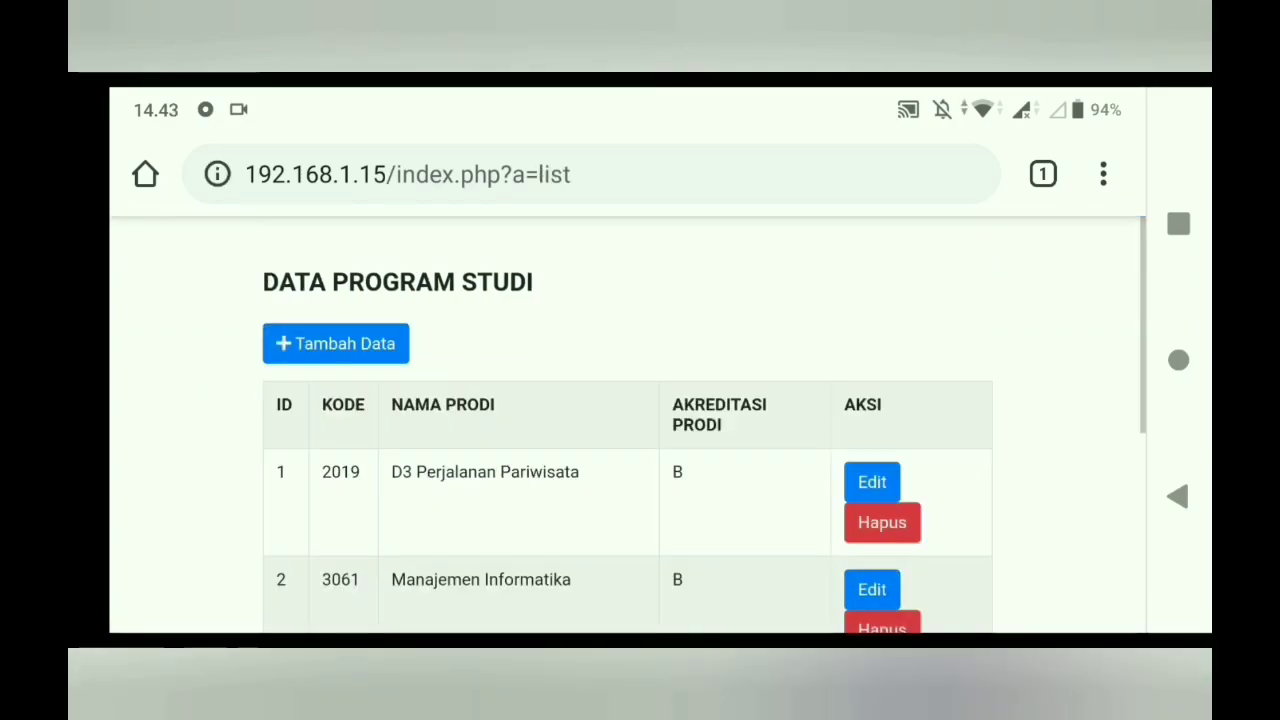
pyautogui.scroll(-5, 627, 425)
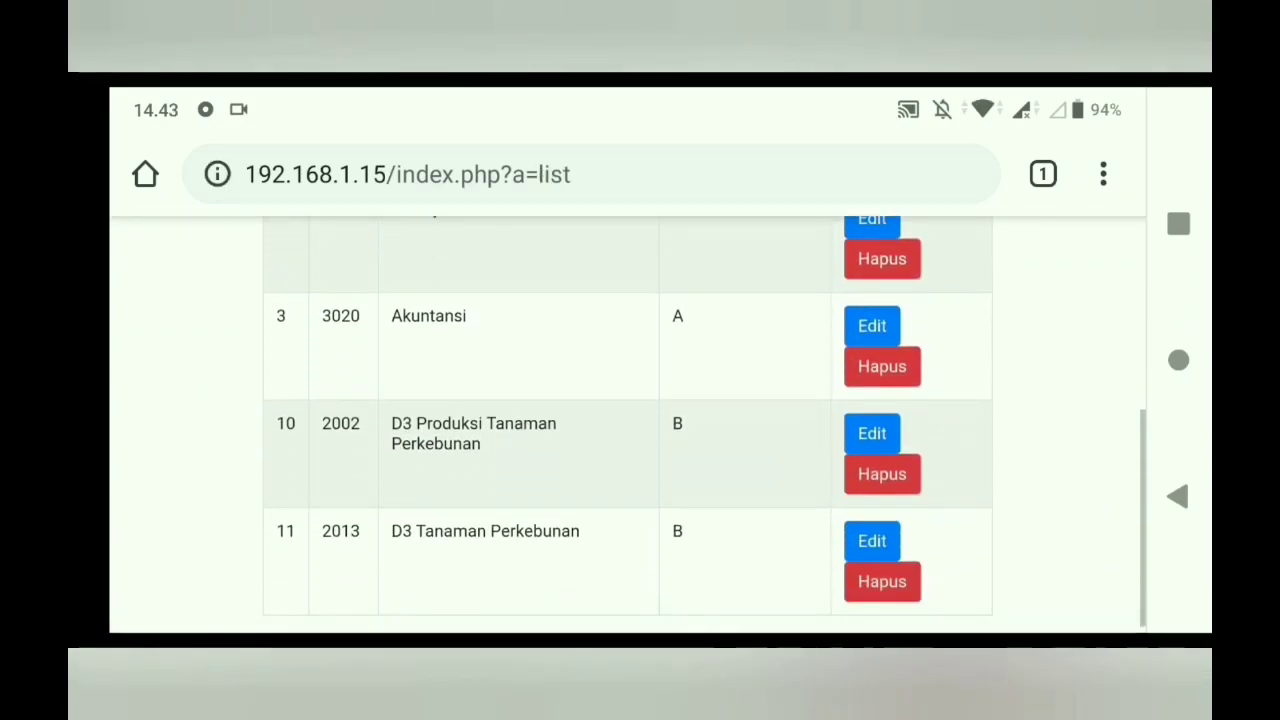
pyautogui.scroll(3, 627, 425)
pyautogui.scroll(3, 627, 425)
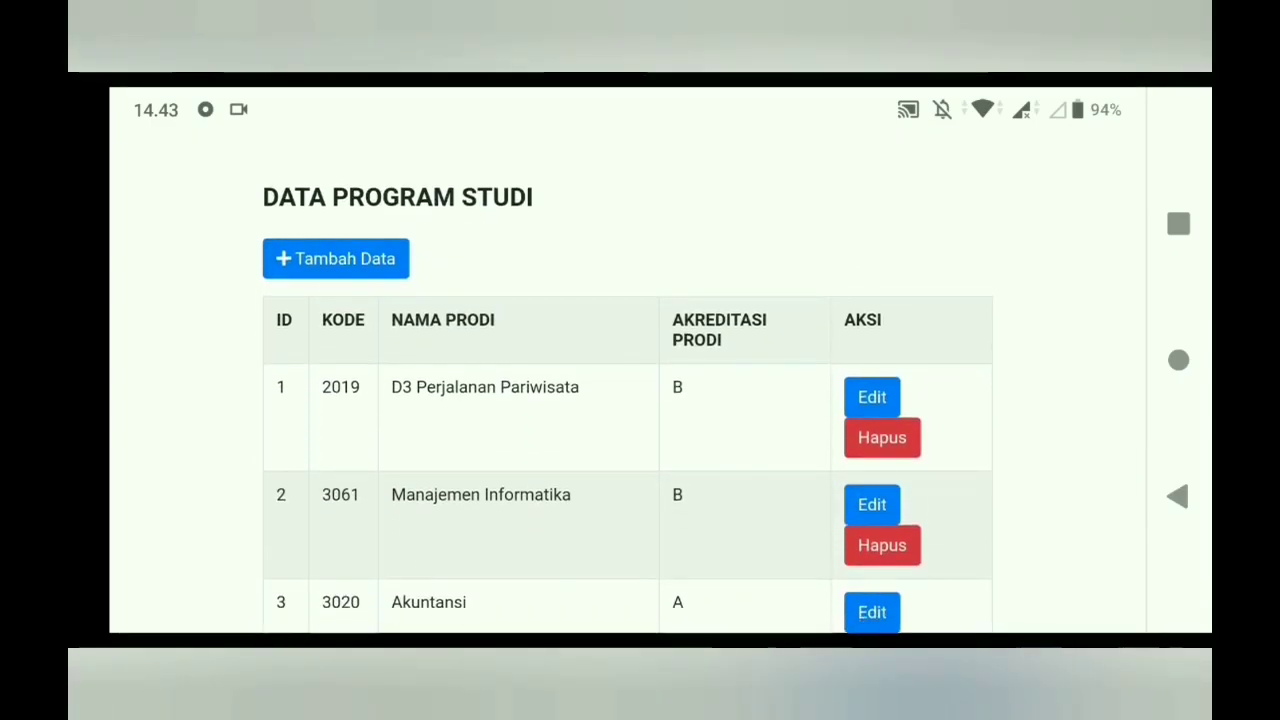
pyautogui.scroll(-3, 627, 425)
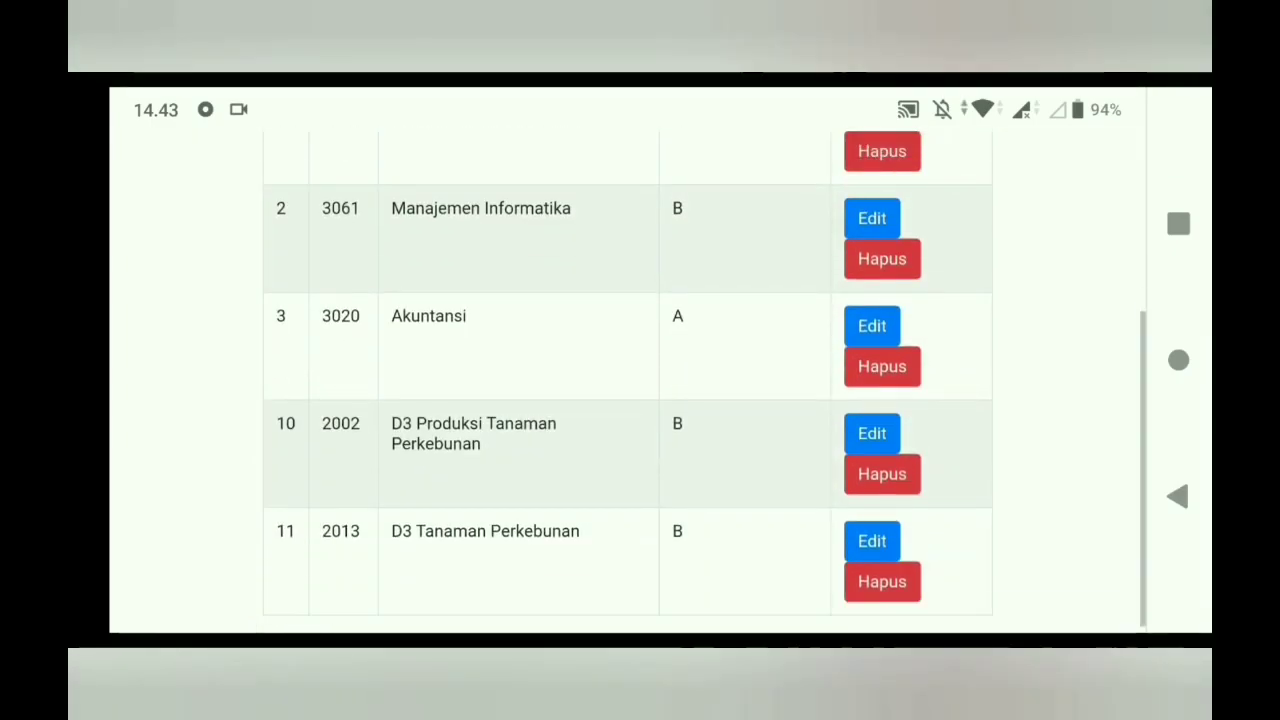
pyautogui.scroll(5, 627, 425)
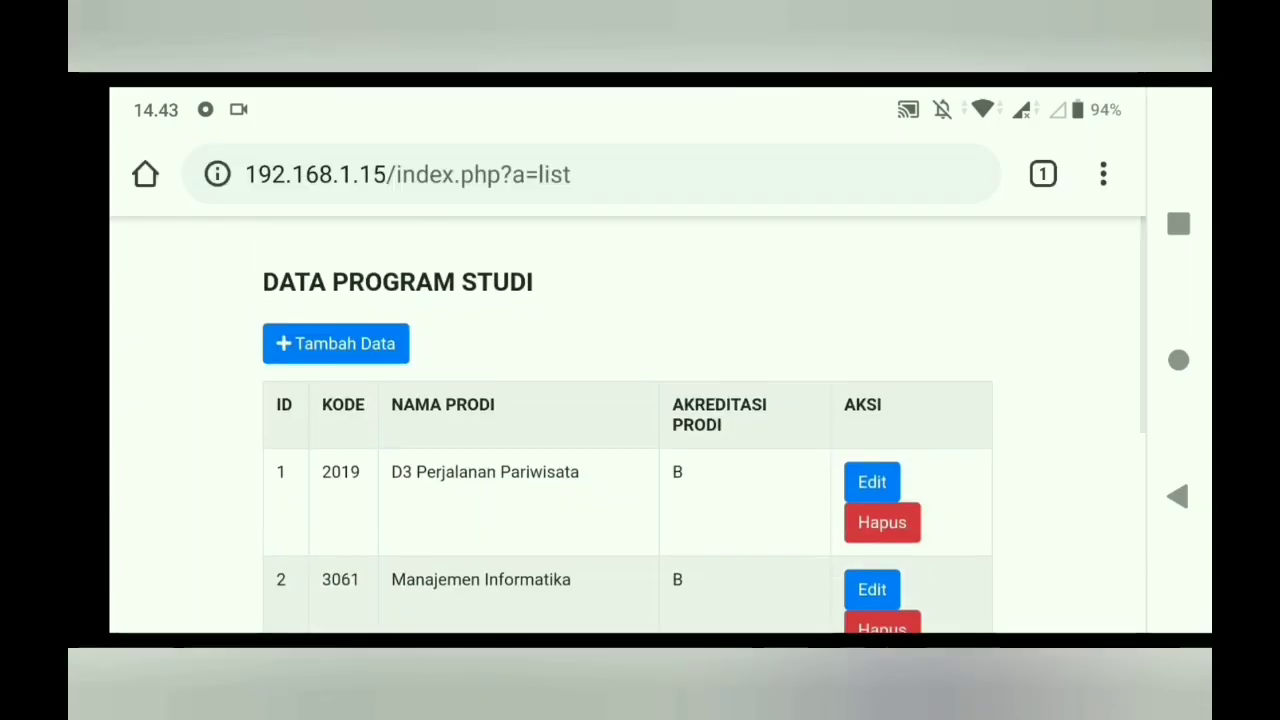
pyautogui.scroll(-3, 627, 425)
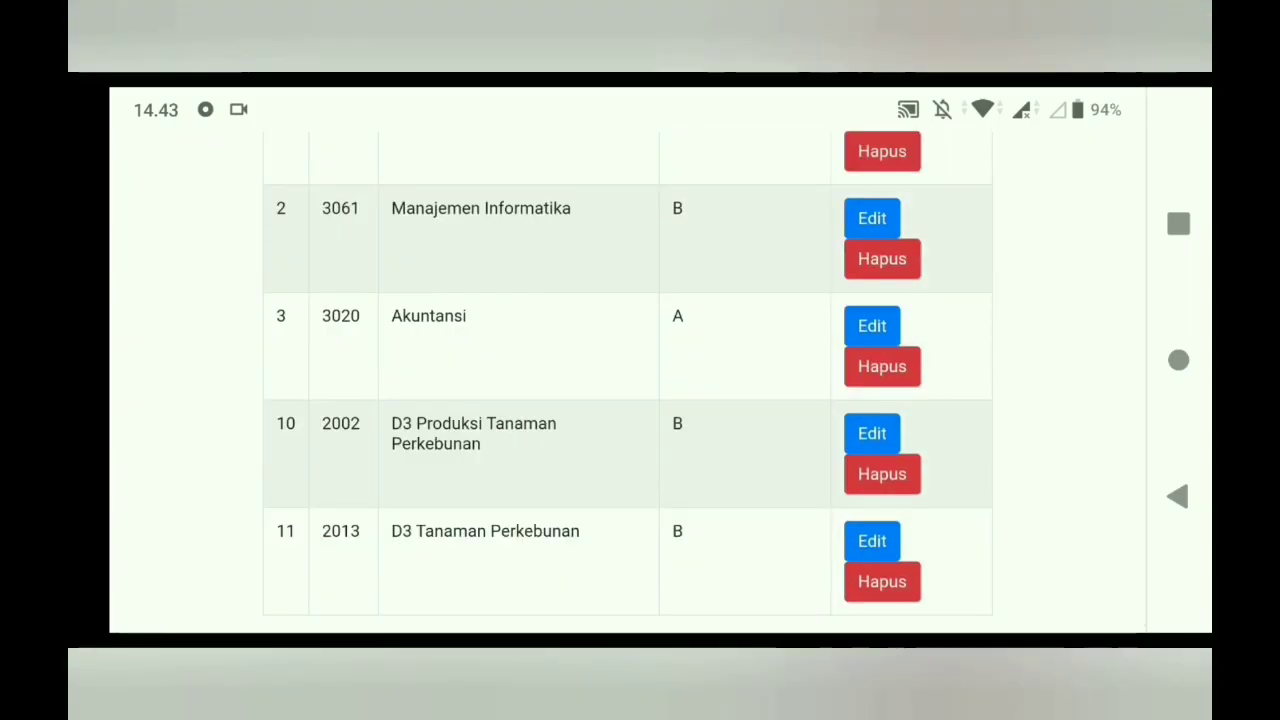
pyautogui.scroll(3, 627, 425)
pyautogui.scroll(-3, 627, 425)
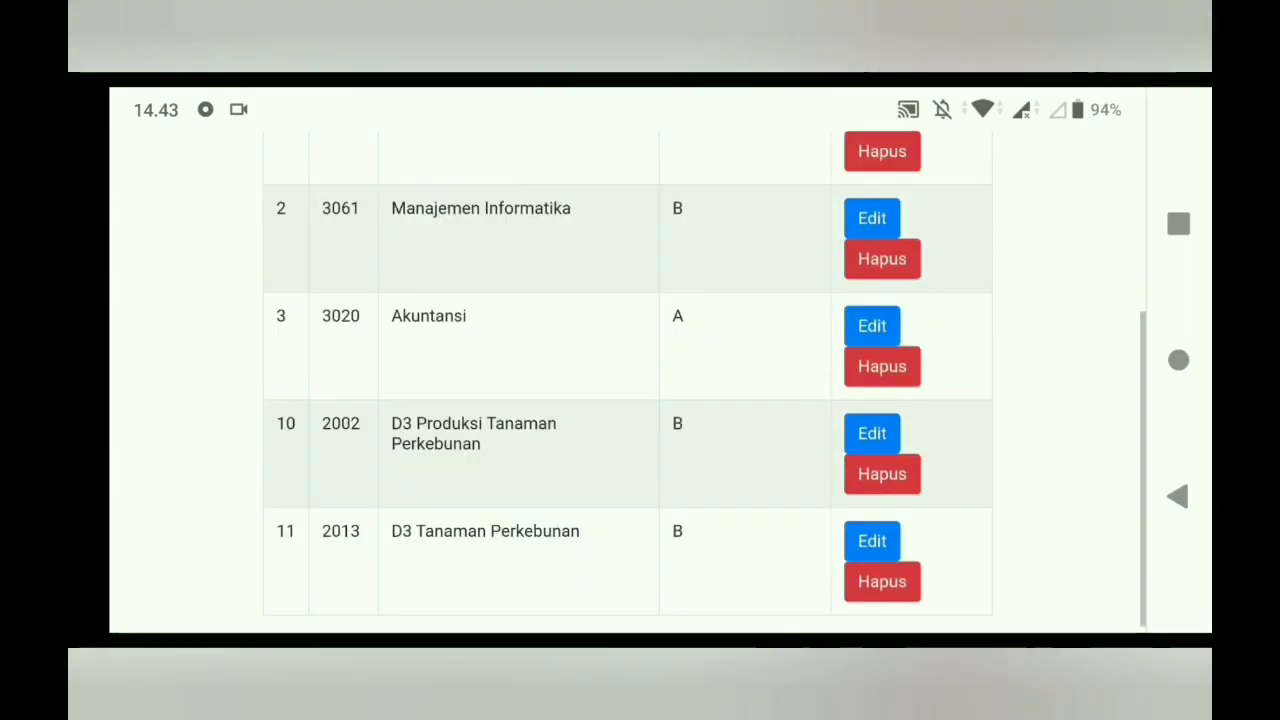
pyautogui.scroll(3, 627, 425)
# - Enter 192.168.1.15/phpmyadmin in Chrome's address bar and load it
pyautogui.click(592, 174)
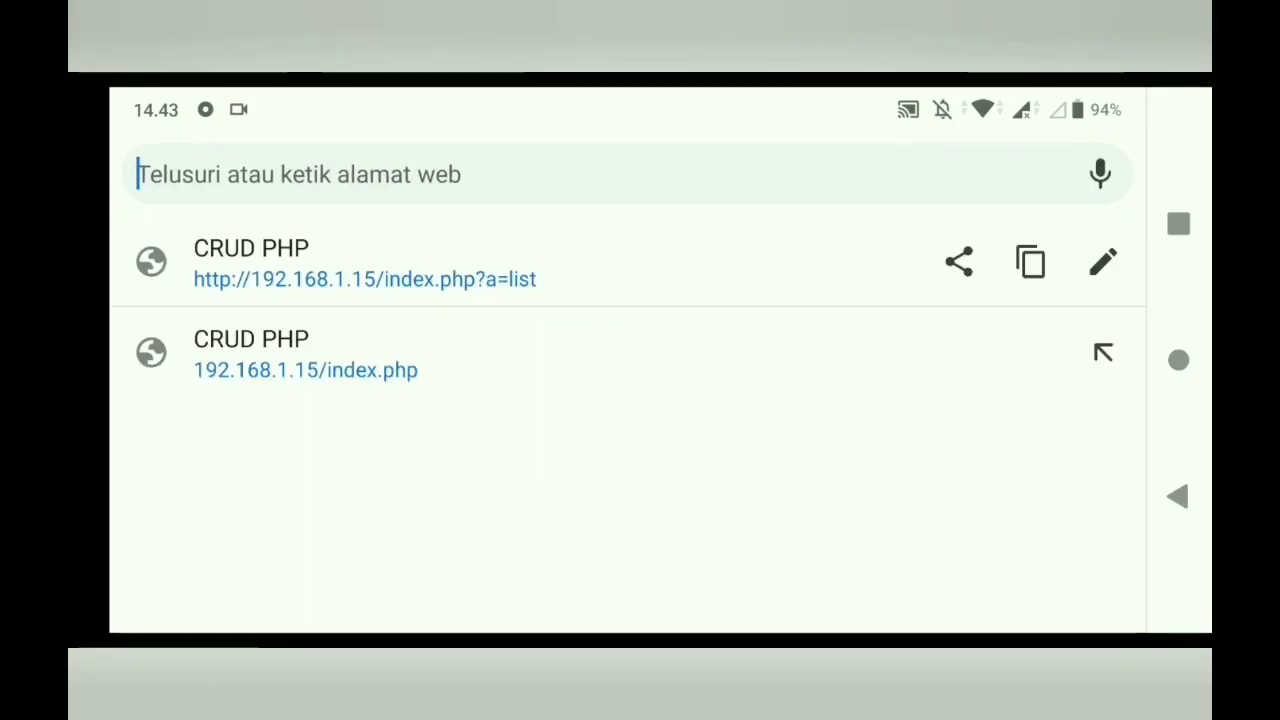
pyautogui.click(420, 262)
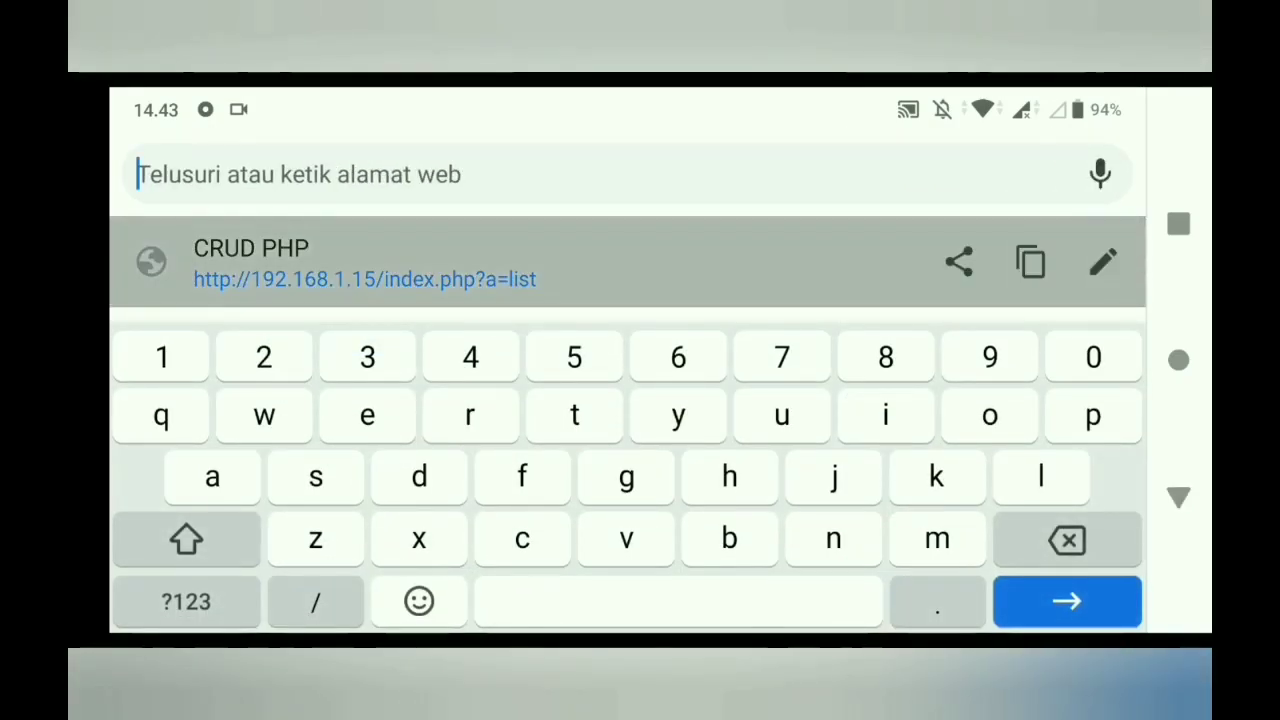
pyautogui.write('q9')
pyautogui.press('BackSpace')
pyautogui.press('BackSpace')
pyautogui.write('1o')
pyautogui.press('BackSpace')
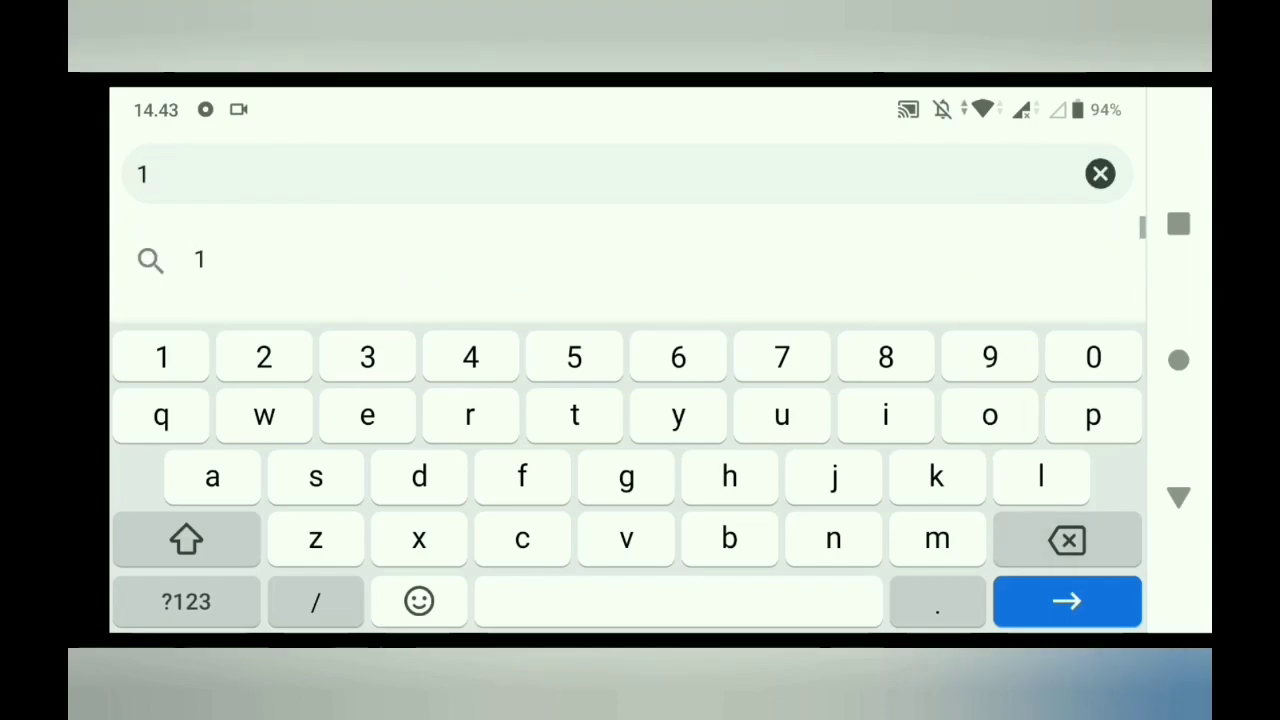
pyautogui.write('9')
pyautogui.click(394, 174)
pyautogui.press('BackSpace')
pyautogui.press('BackSpace')
pyautogui.press('BackSpace')
pyautogui.press('BackSpace')
pyautogui.press('BackSpace')
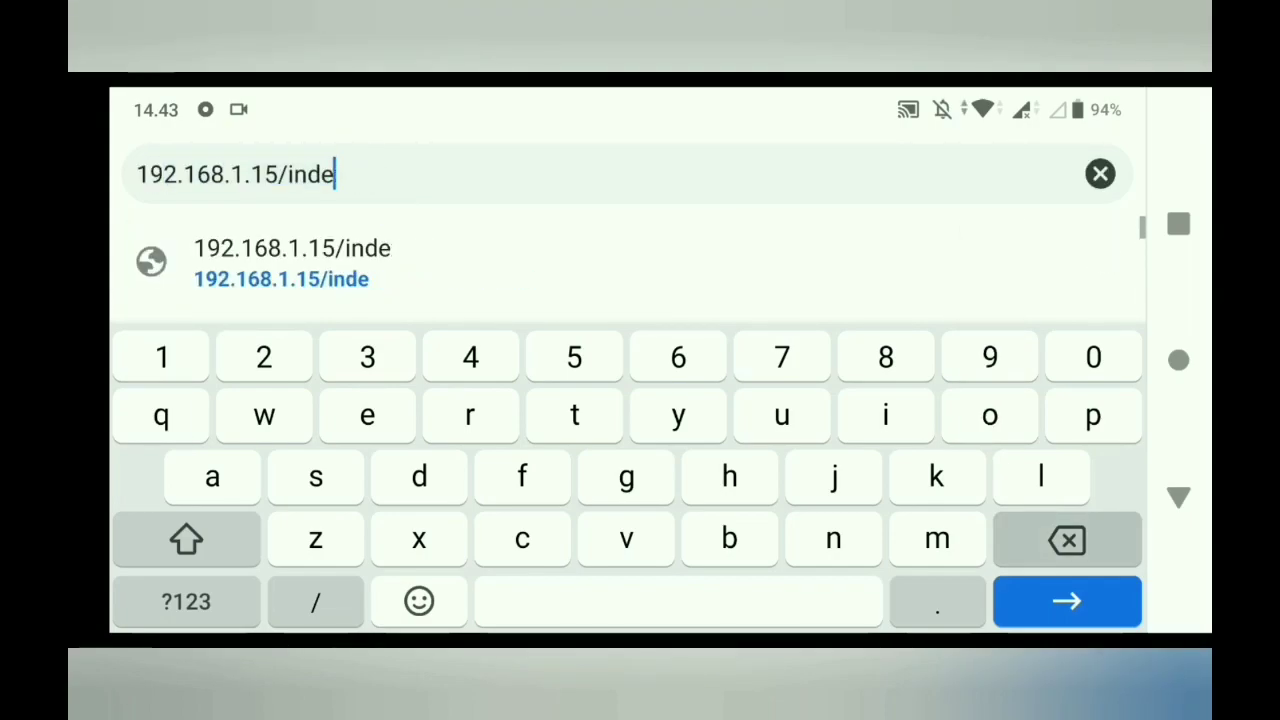
pyautogui.press('BackSpace')
pyautogui.press('BackSpace')
pyautogui.press('BackSpace')
pyautogui.press('BackSpace')
pyautogui.write('php')
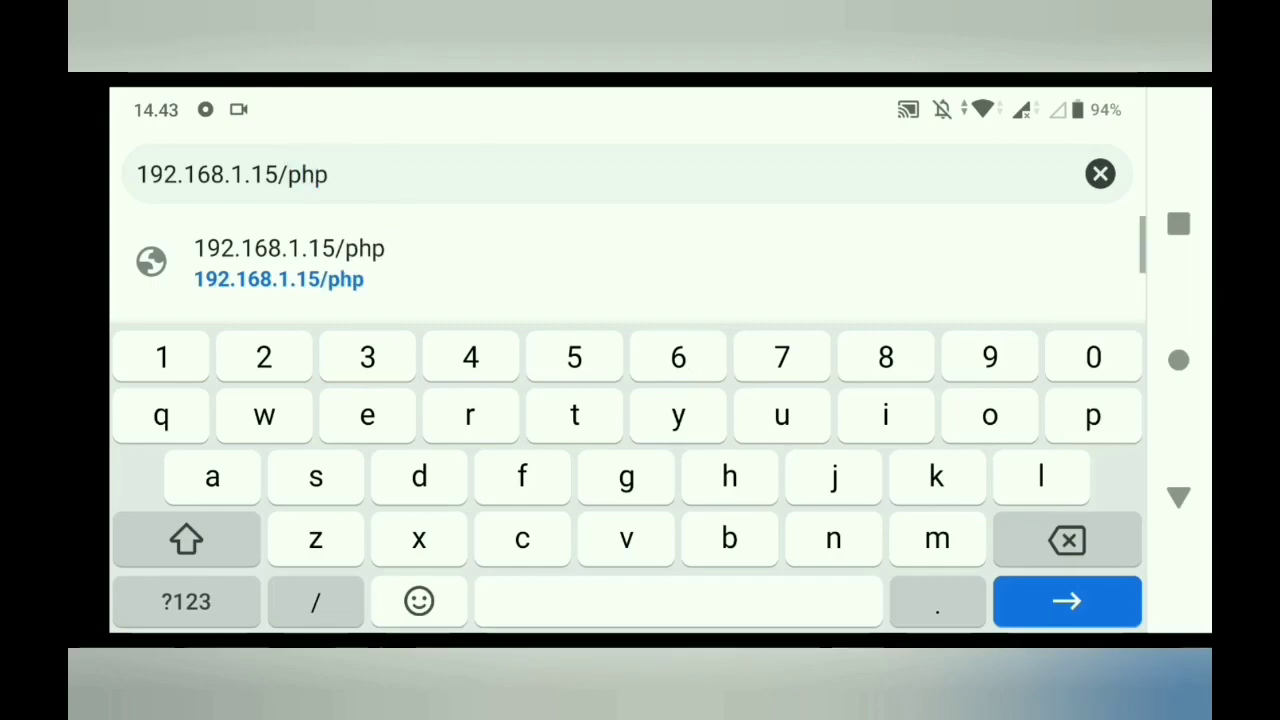
pyautogui.write('myadmin')
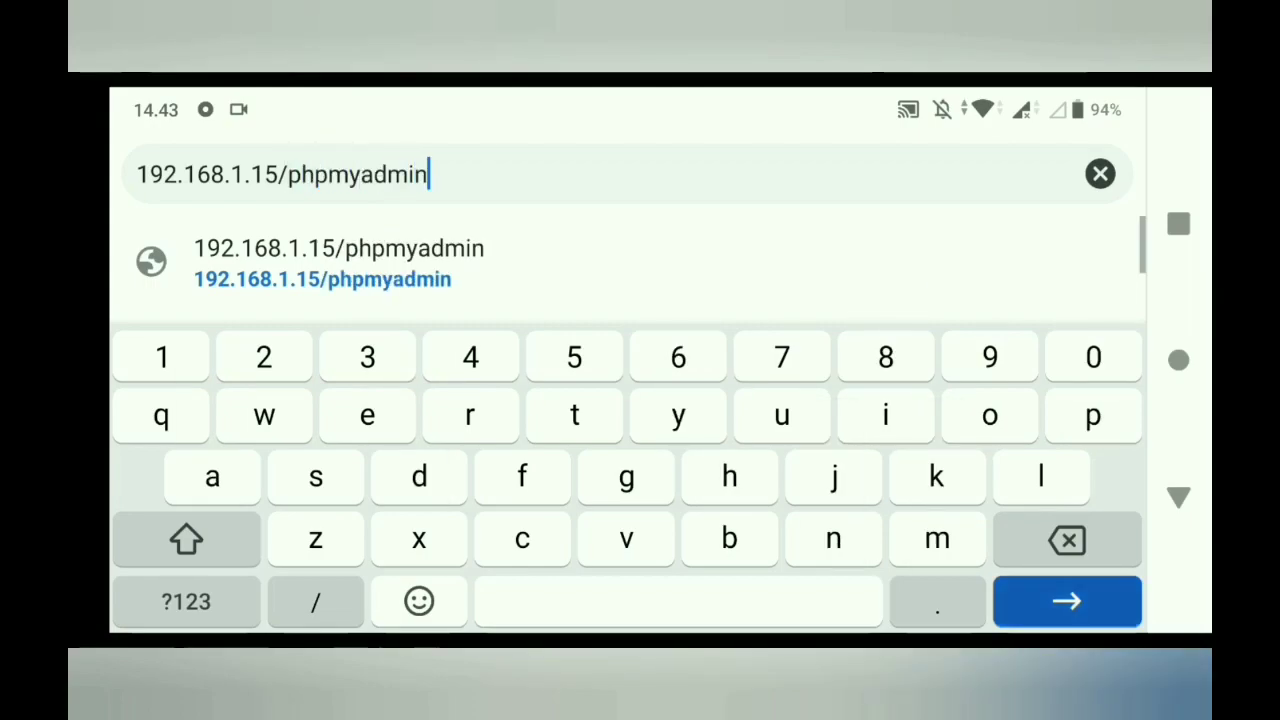
pyautogui.press('Return')
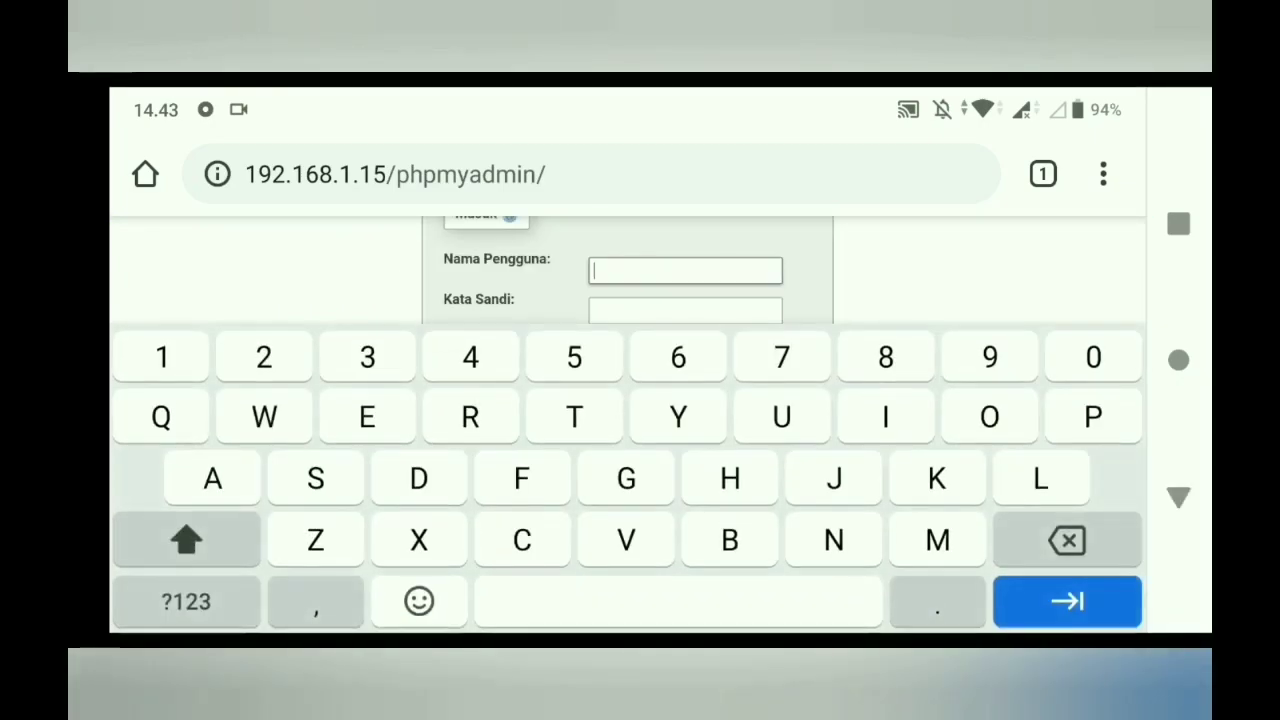
# - Log in to phpMyAdmin with the database username and password
pyautogui.write('As')
pyautogui.press('BackSpace')
pyautogui.press('BackSpace')
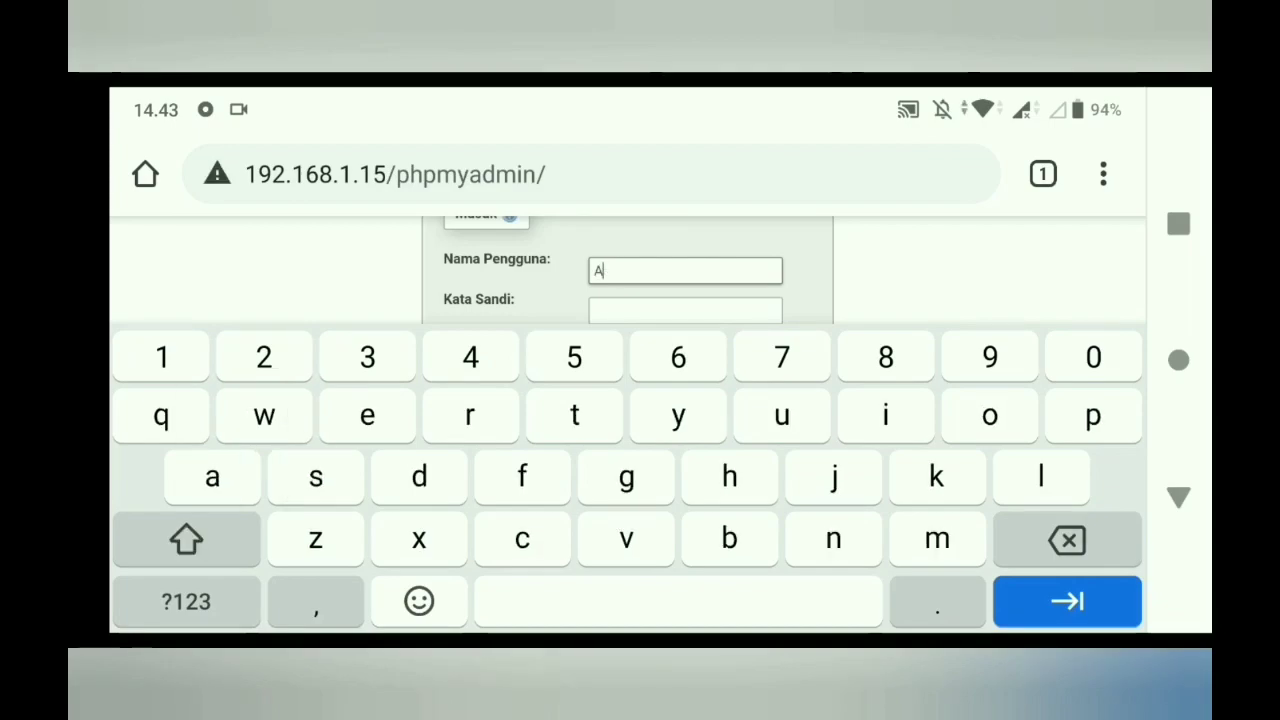
pyautogui.write('asvt')
pyautogui.press('Tab')
pyautogui.write('12')
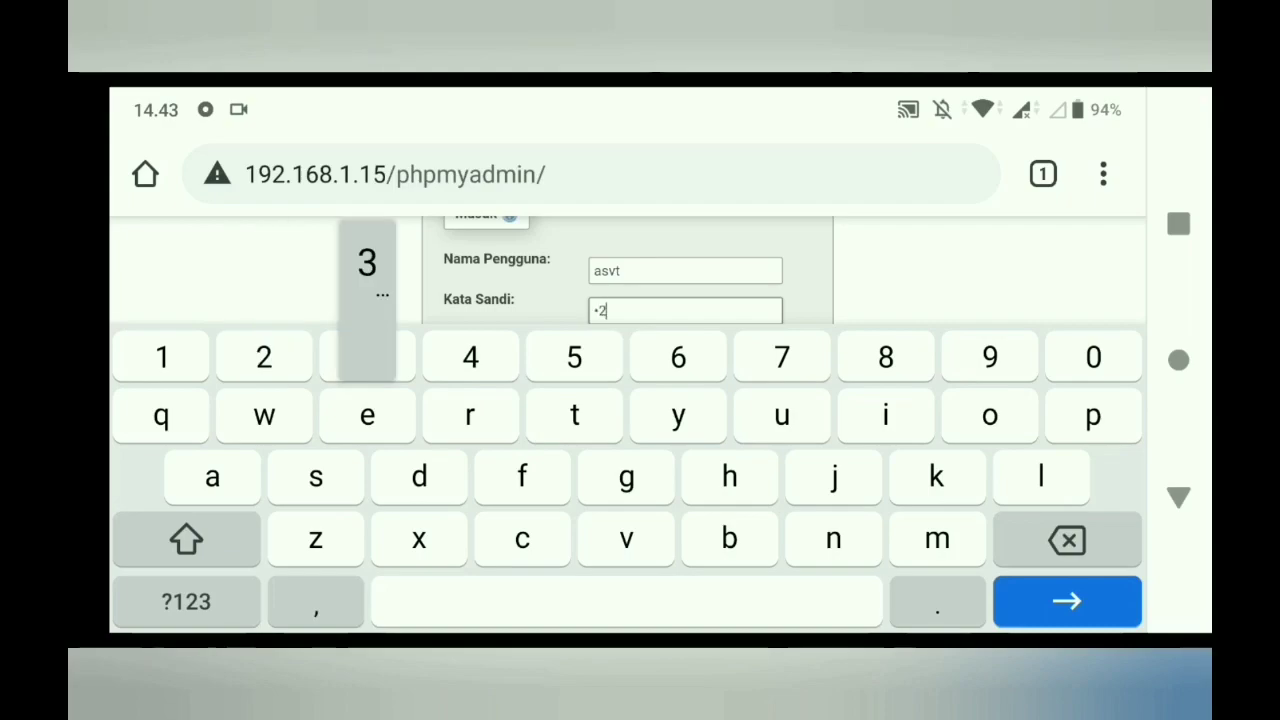
pyautogui.press('Return')
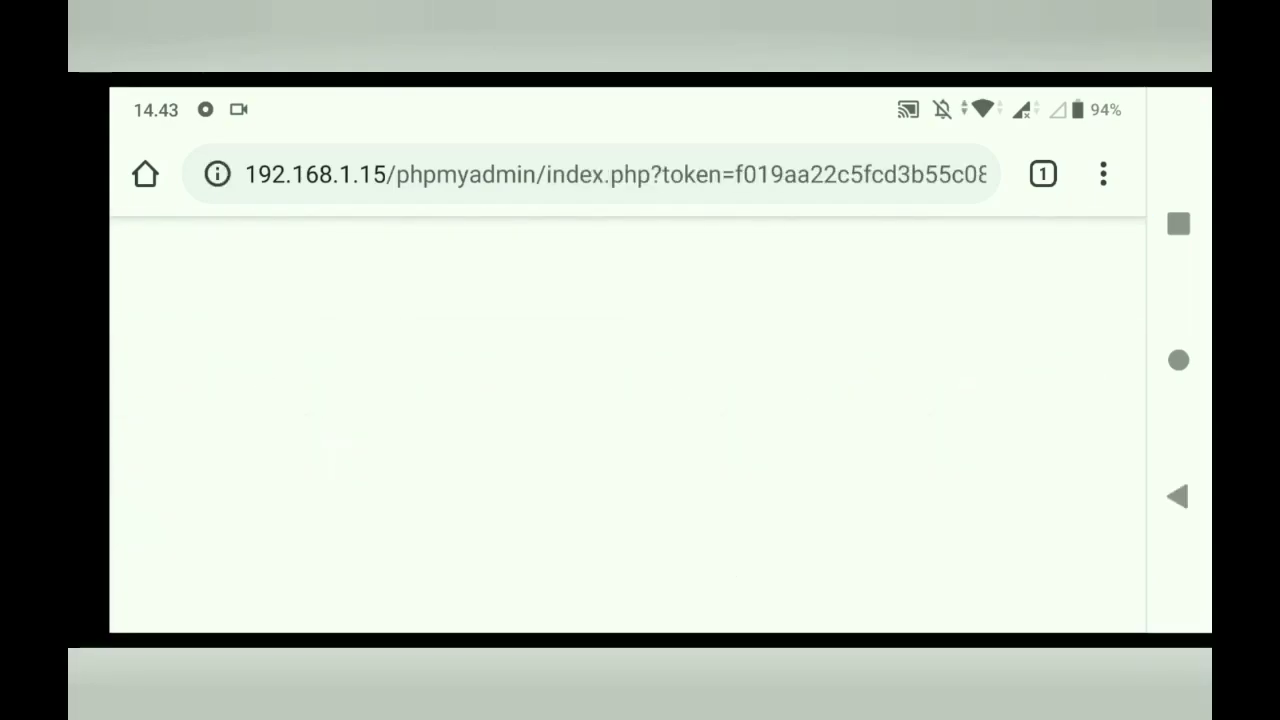
# - Decline saving the password, browse pbd_akademik33's dt_prodi table, and dismiss the error popup
pyautogui.click(812, 572)
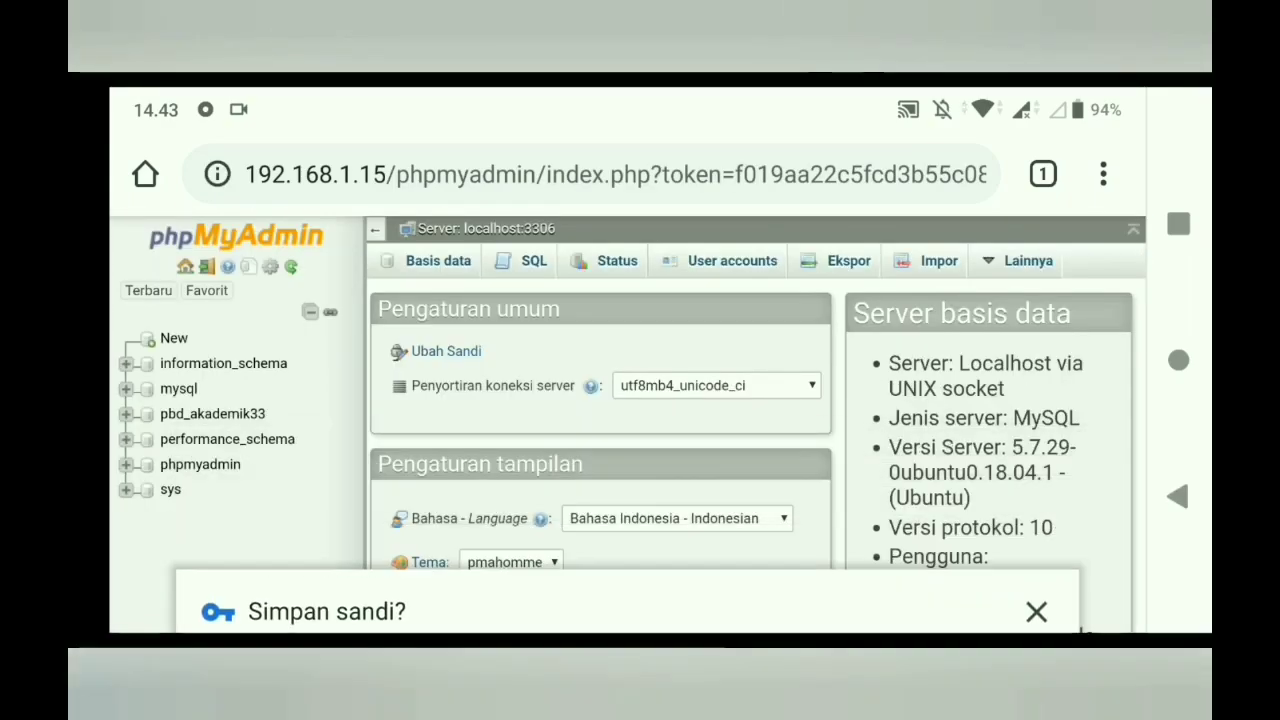
pyautogui.scroll(-1, 757, 445)
pyautogui.click(212, 413)
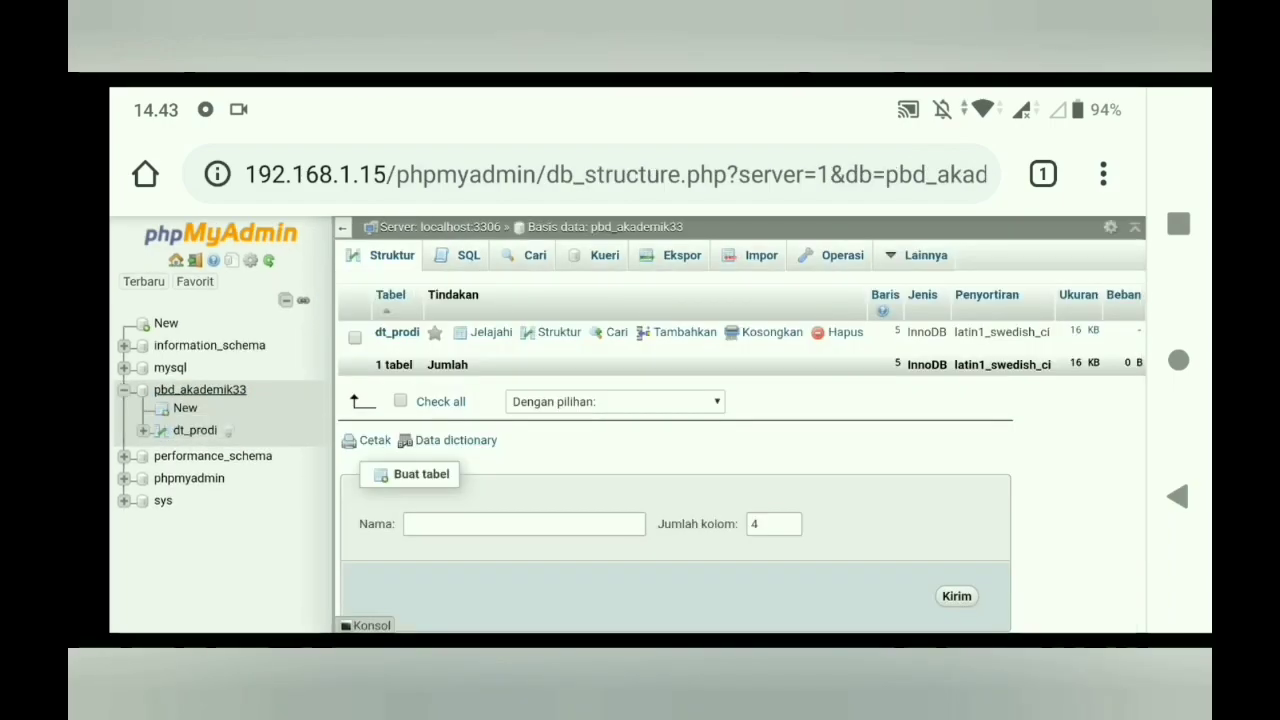
pyautogui.click(195, 430)
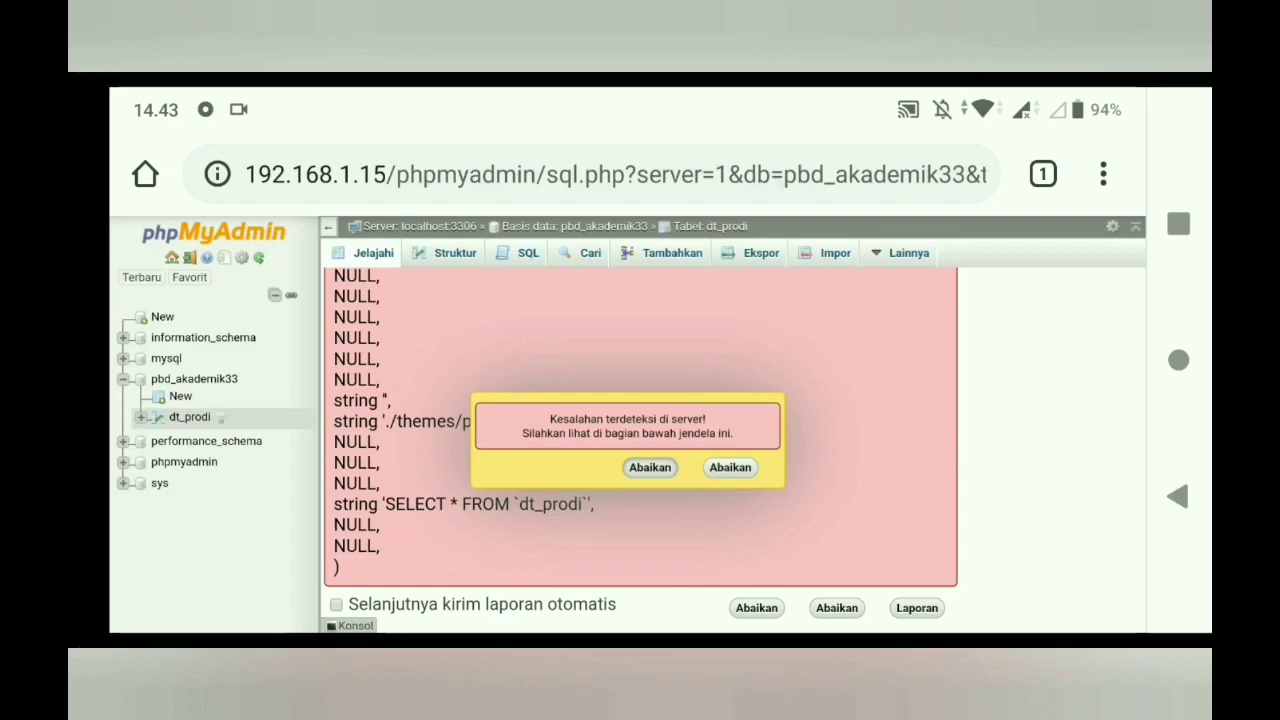
pyautogui.click(650, 467)
pyautogui.scroll(4, 735, 450)
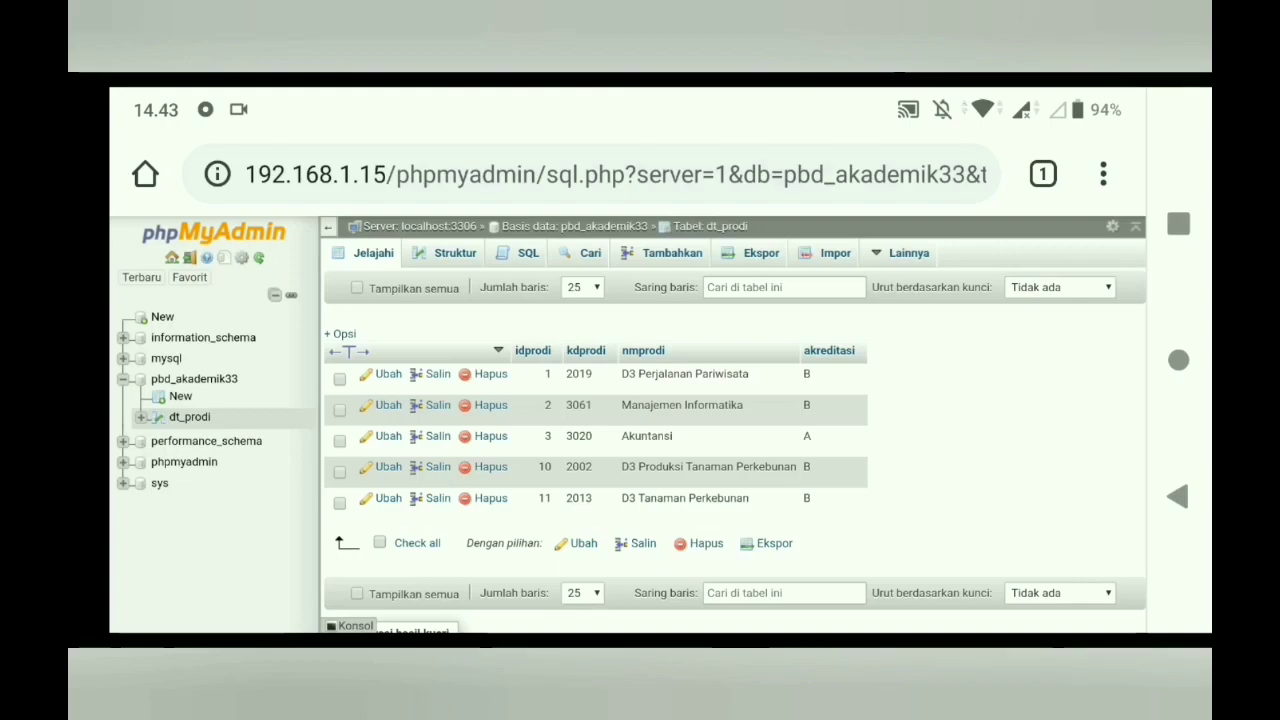
pyautogui.click(590, 174)
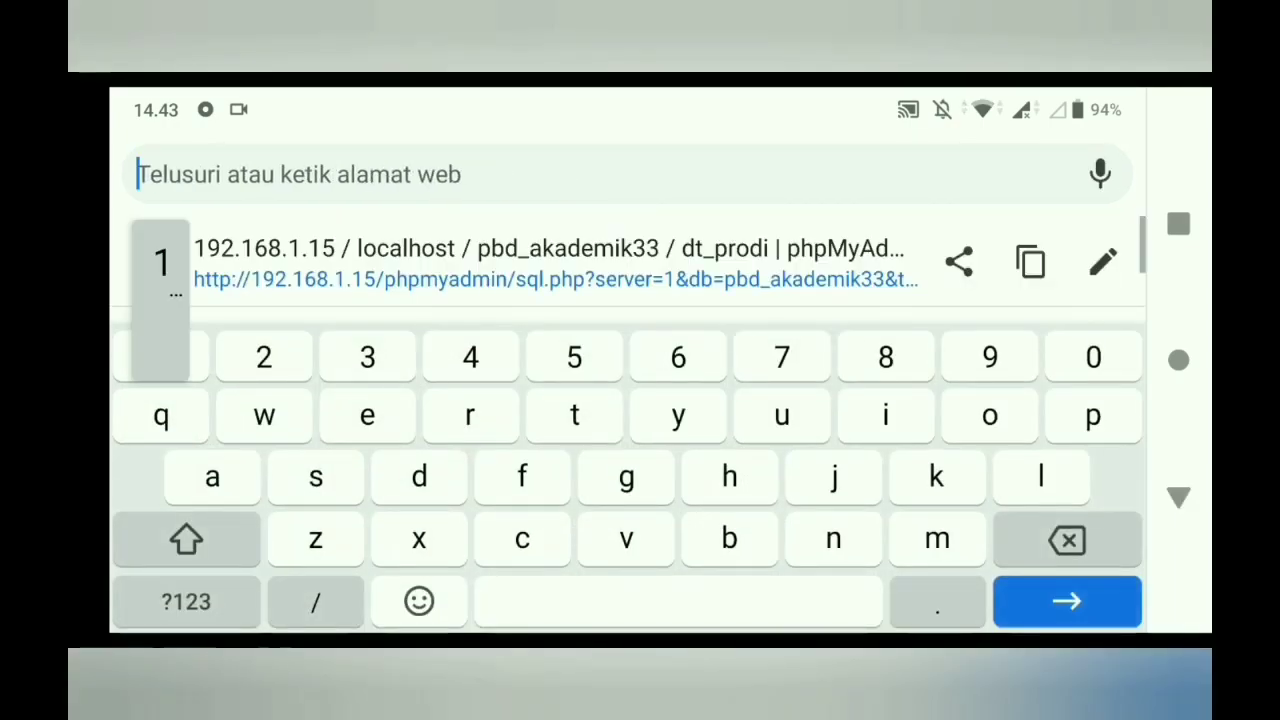
# - Reload the CRUD list and delete program 11, D3 Tanaman Perkebunan, confirming with Hapus
pyautogui.write('192')
pyautogui.press('Return')
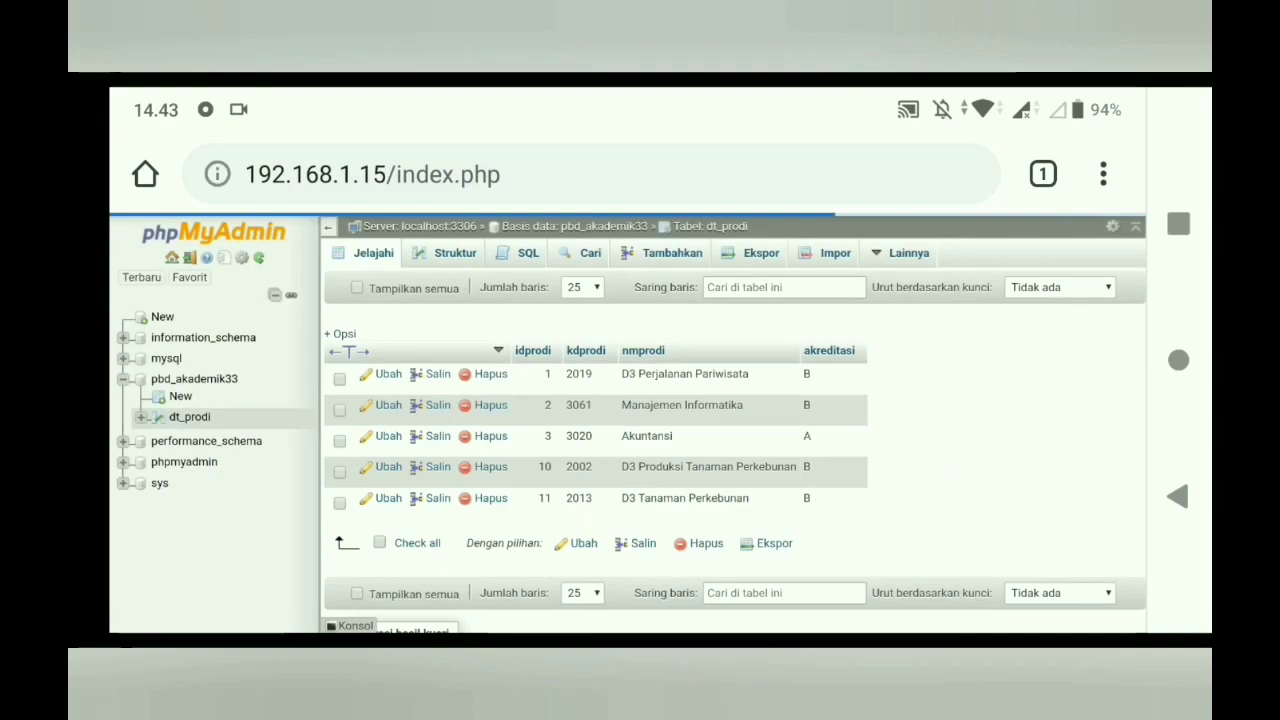
pyautogui.scroll(-4, 628, 420)
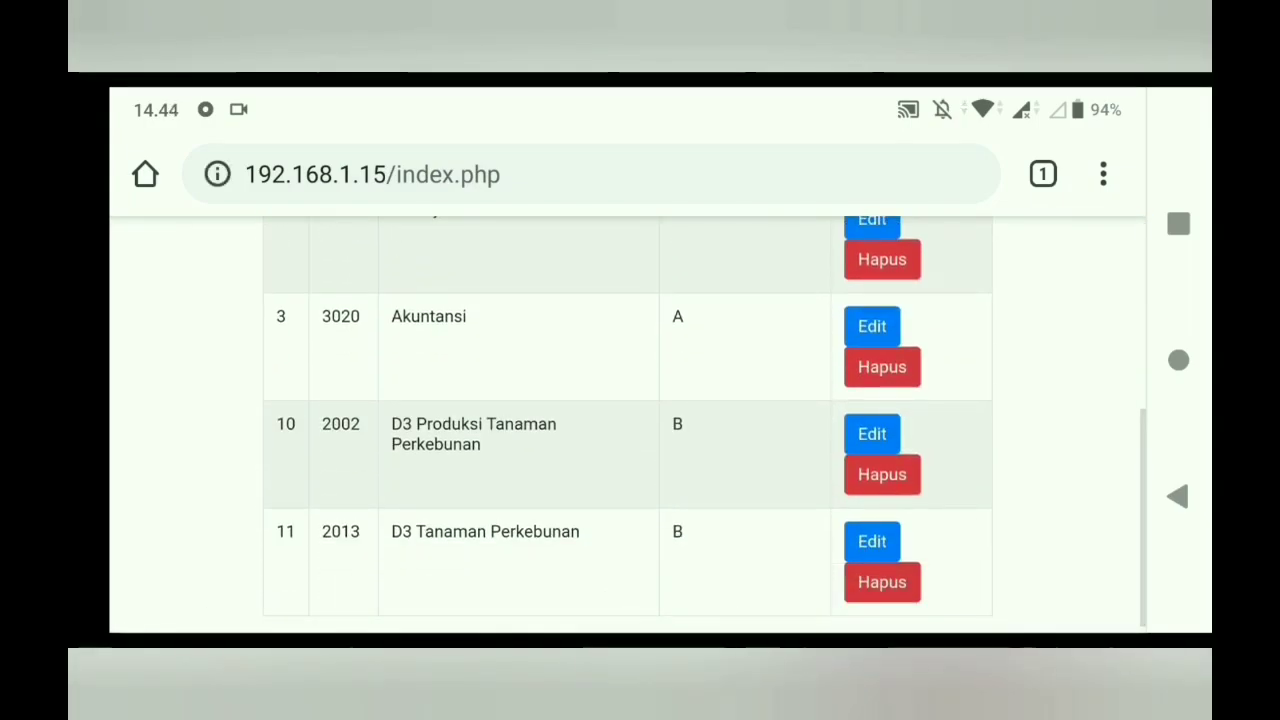
pyautogui.click(882, 582)
pyautogui.click(954, 536)
pyautogui.scroll(-5, 628, 420)
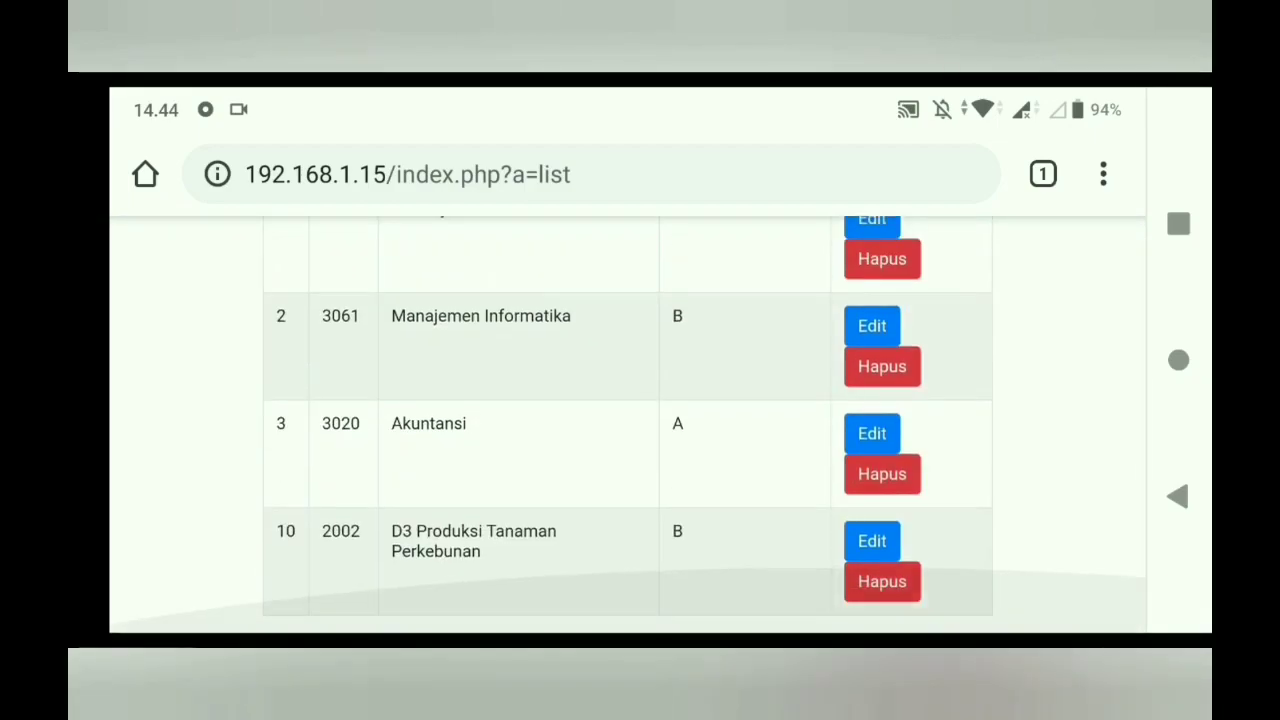
pyautogui.scroll(5, 628, 420)
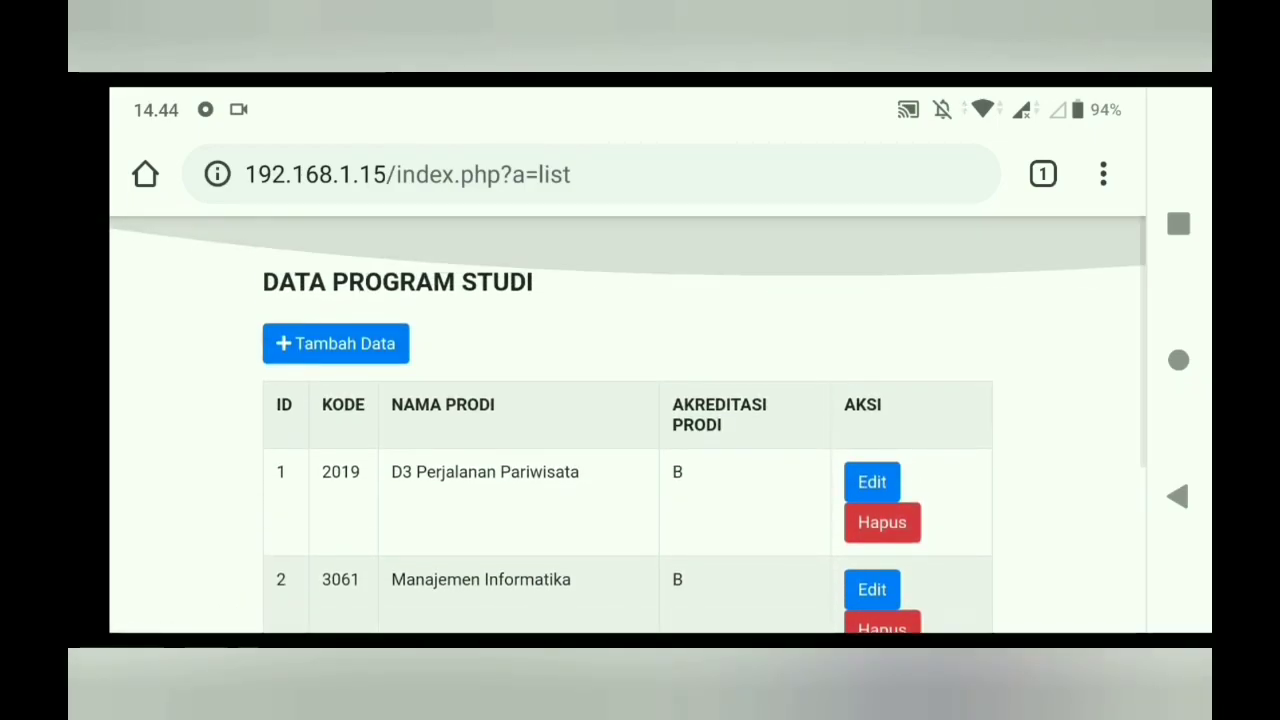
pyautogui.scroll(-5, 628, 420)
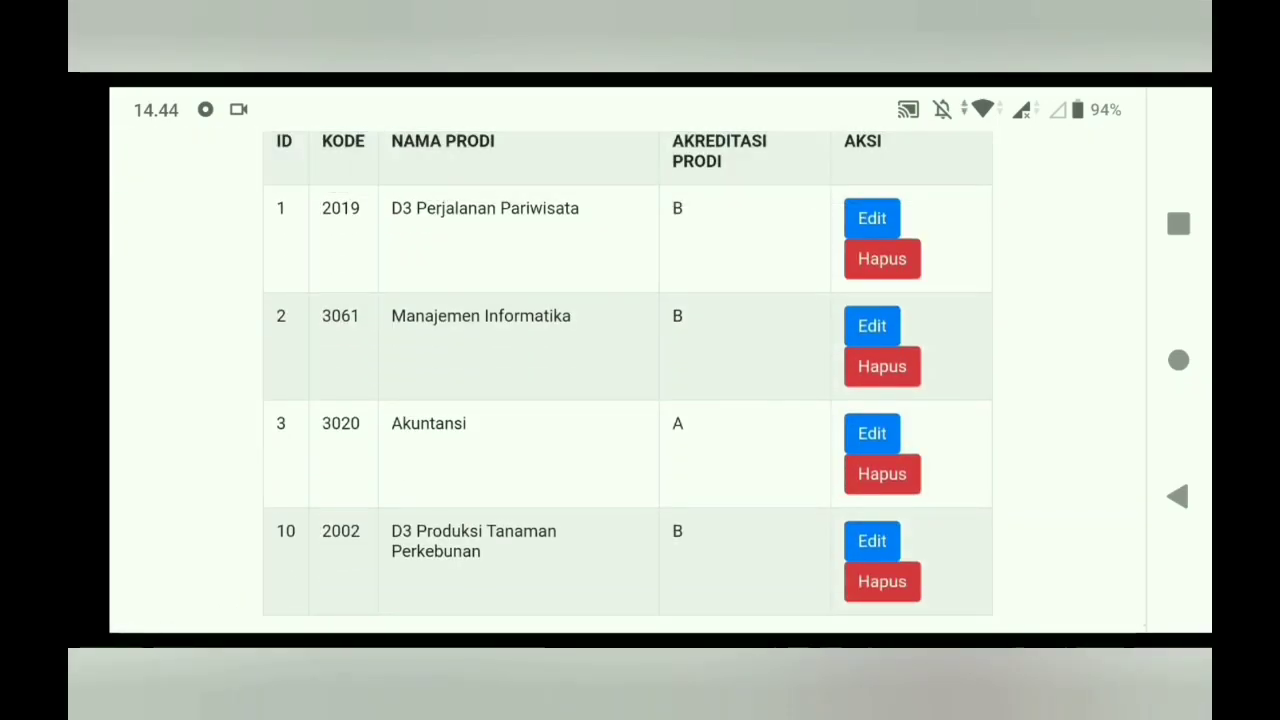
pyautogui.write('ekian T')
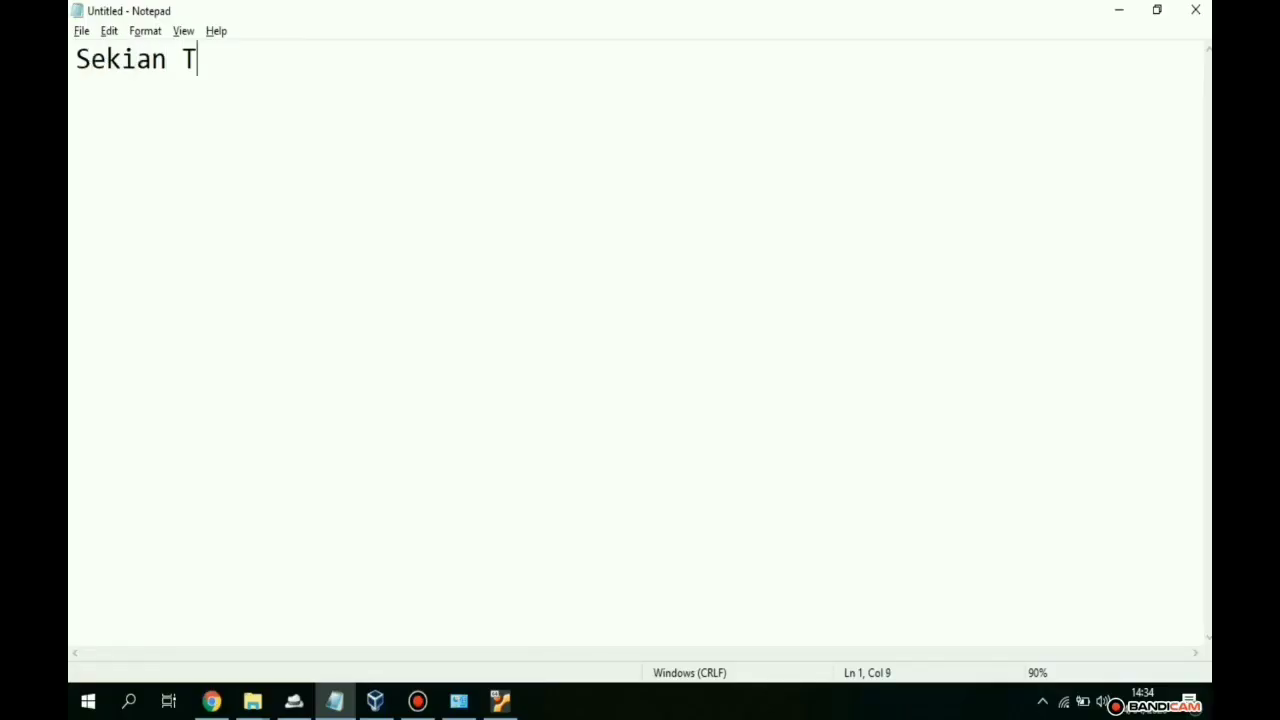